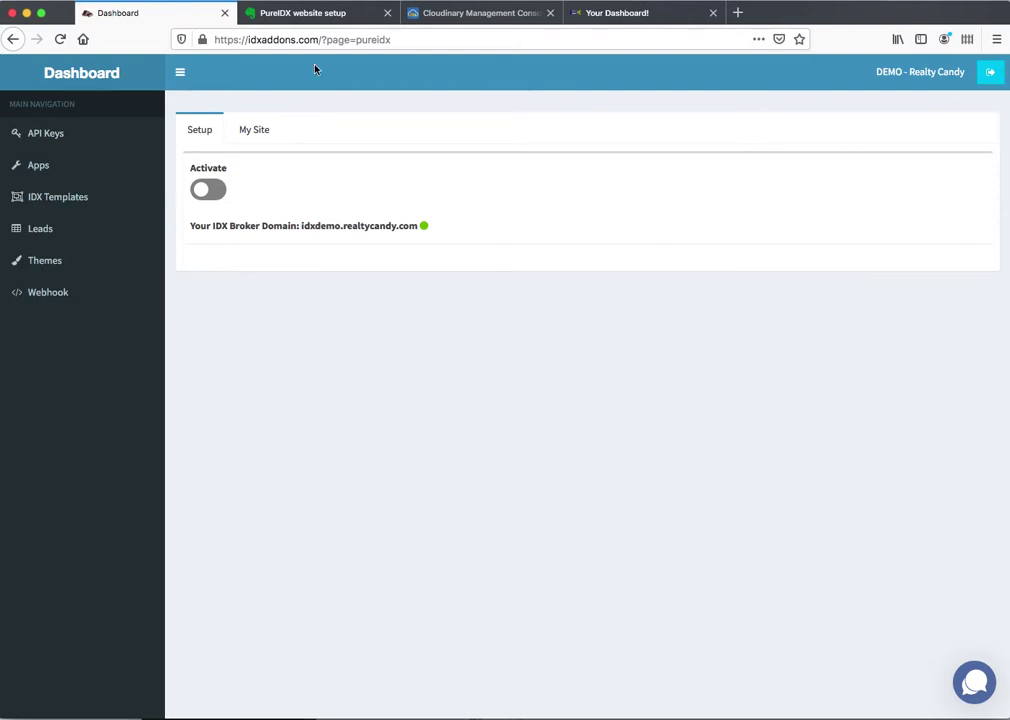
# - Switch to the 'PureIDX website setup' note in Evernote
pyautogui.click(313, 16)
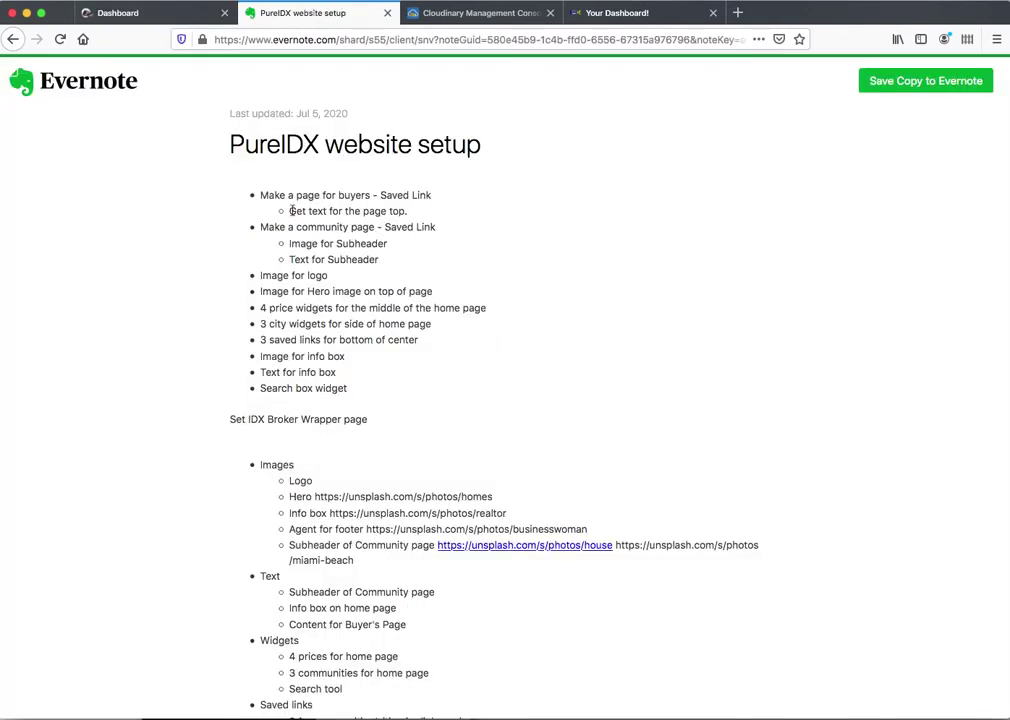
# - Review the pages, images, widgets and saved links checklist, then return to the PureIDX setup page
pyautogui.scroll(-5, 300, 374)
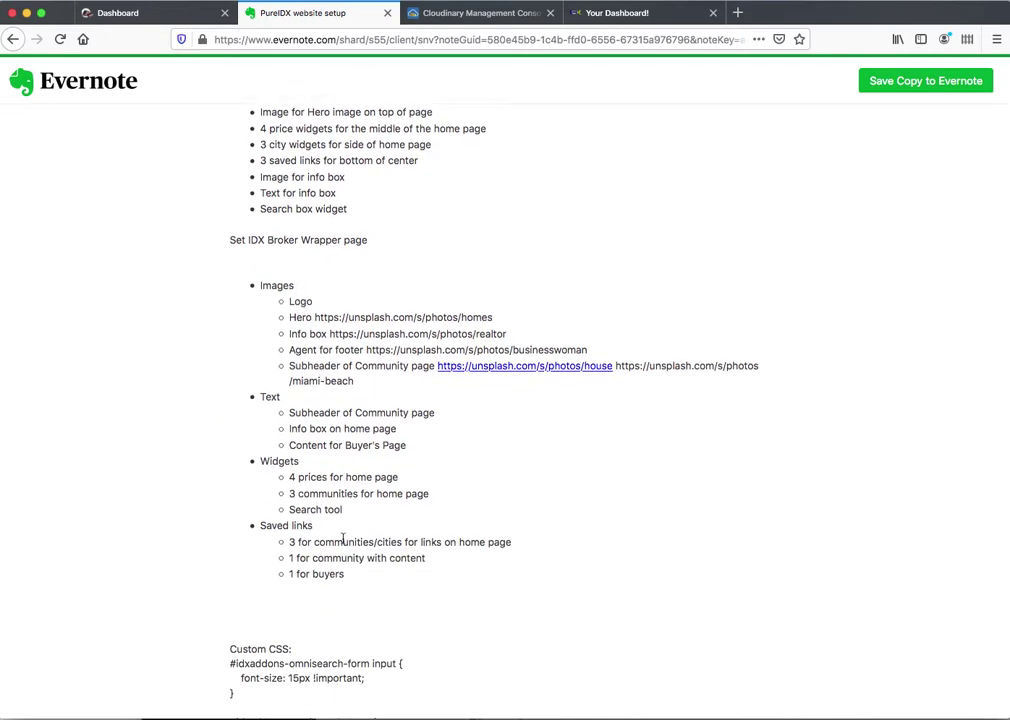
pyautogui.scroll(-3, 341, 569)
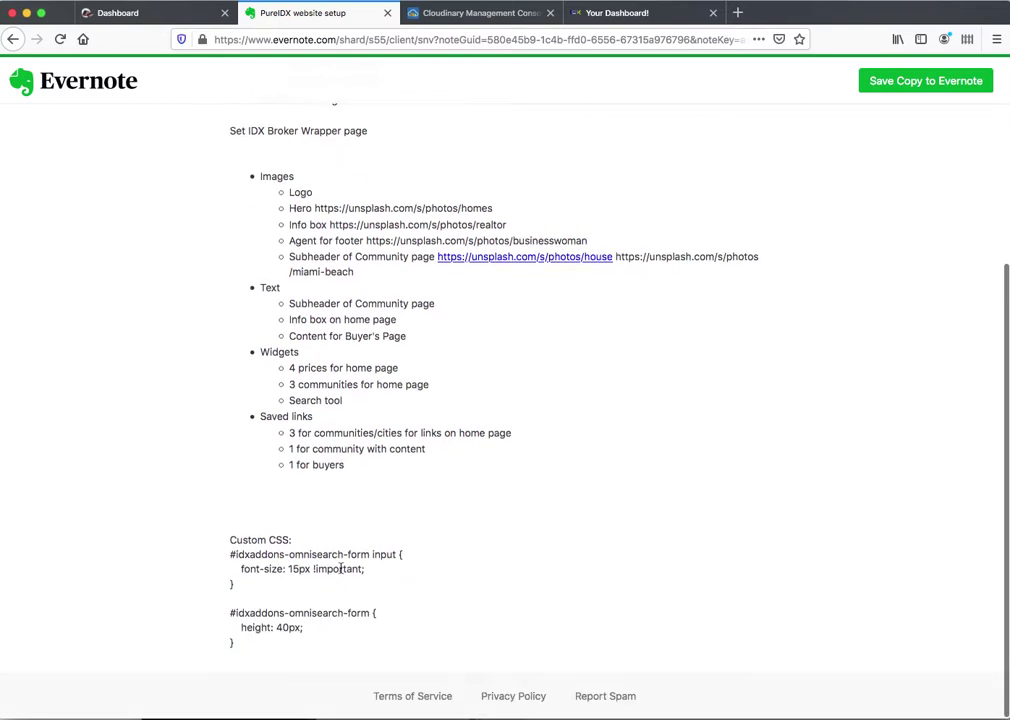
pyautogui.scroll(8, 341, 569)
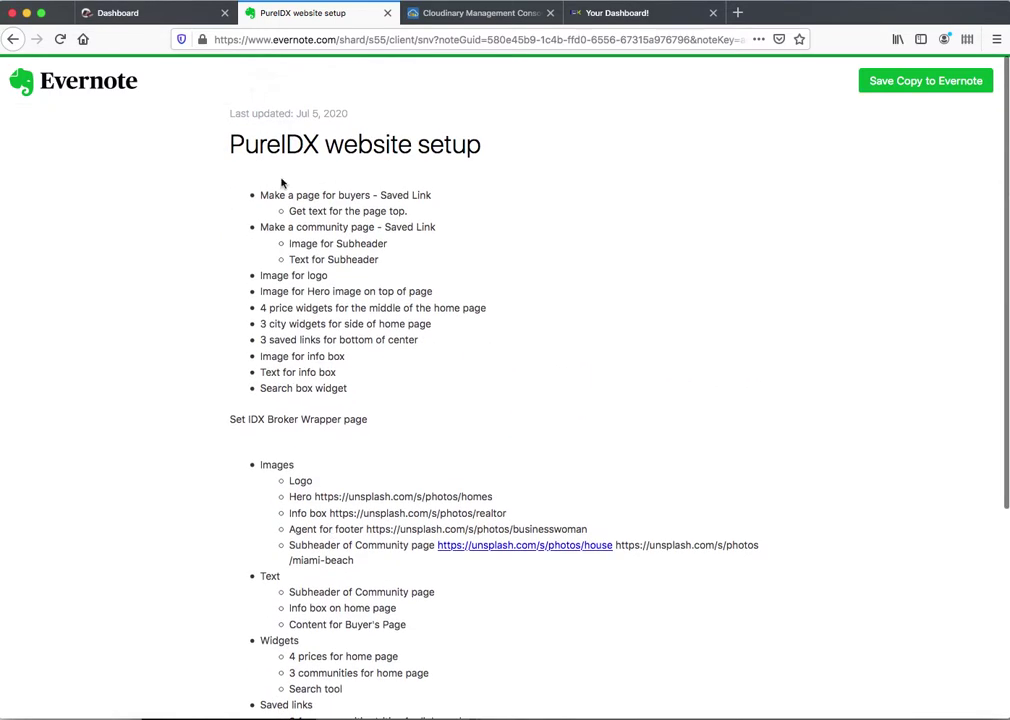
pyautogui.click(148, 16)
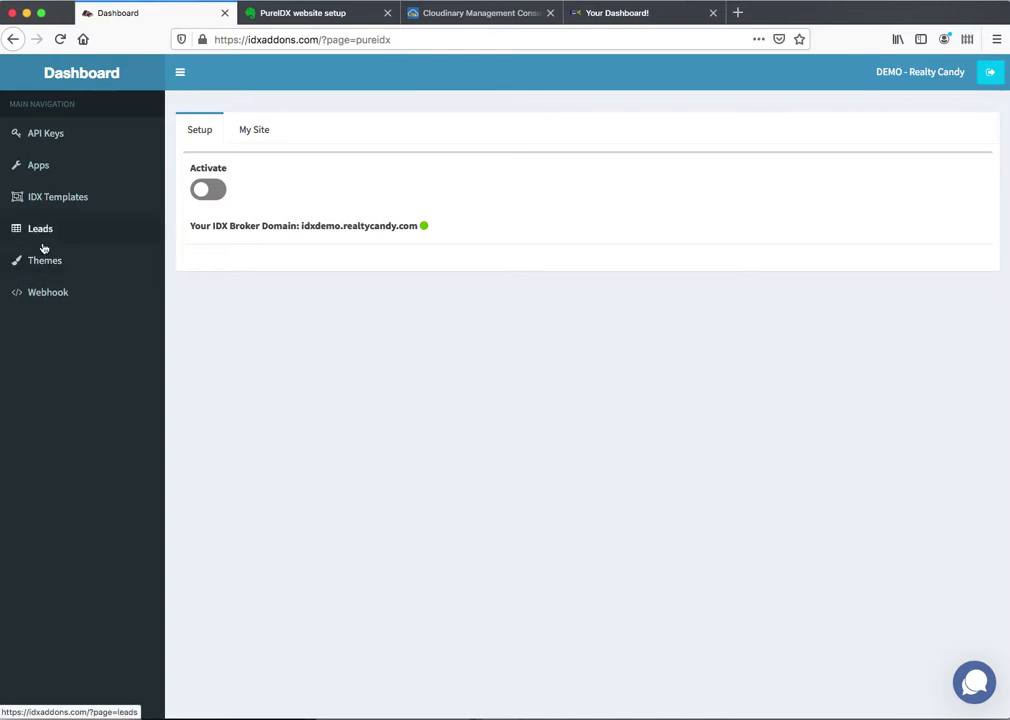
# - Activate the PureIDX site and preview realtycandy.pureidx.com in a new tab
pyautogui.click(200, 192)
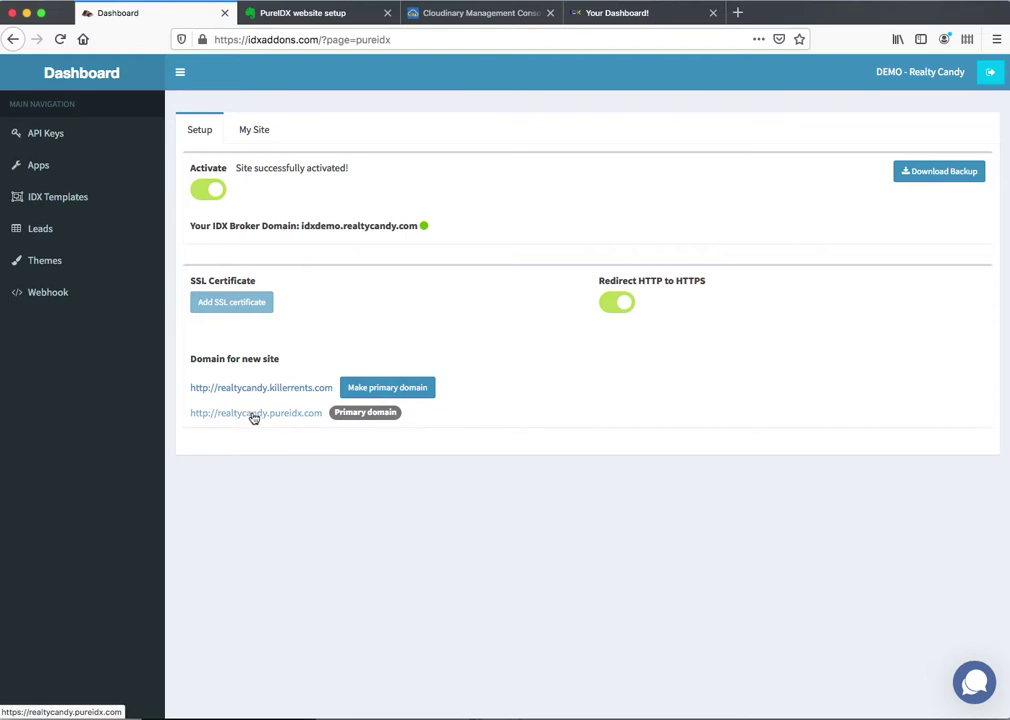
pyautogui.keyDown('super'); pyautogui.click(250, 418); pyautogui.keyUp('super')
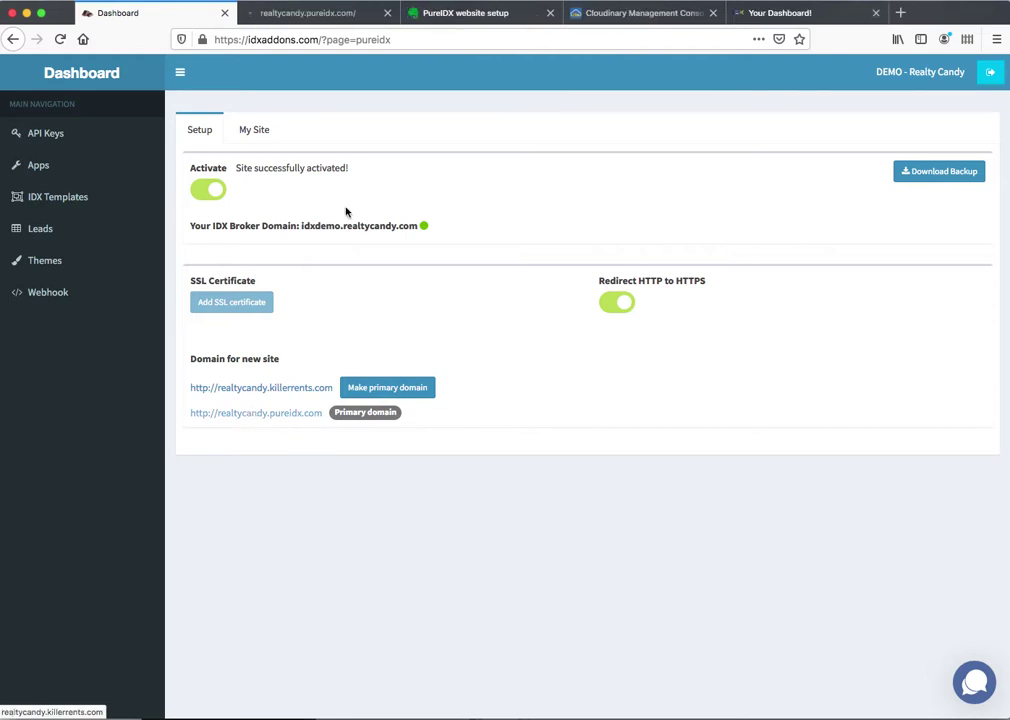
pyautogui.click(317, 17)
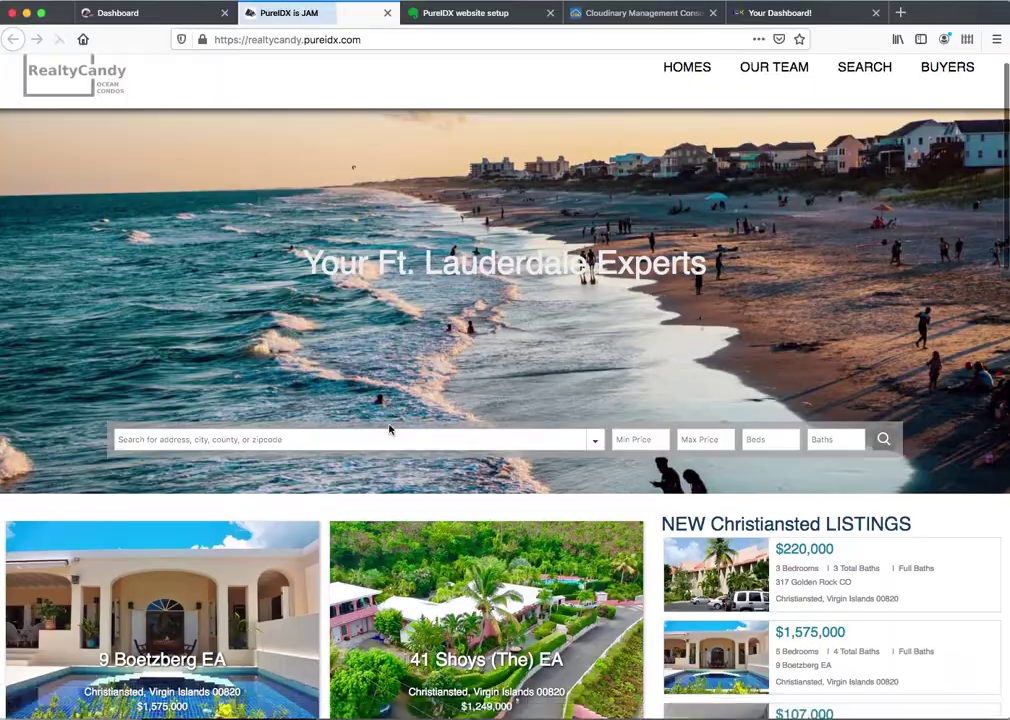
pyautogui.scroll(-10, 388, 428)
pyautogui.scroll(-5, 390, 430)
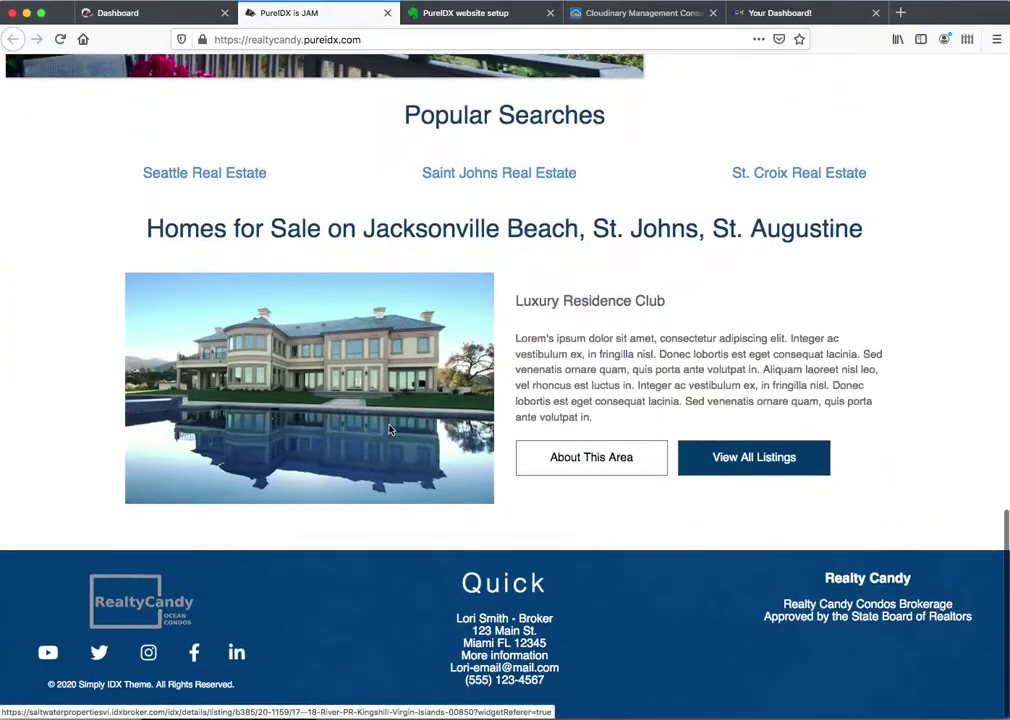
pyautogui.scroll(20, 390, 430)
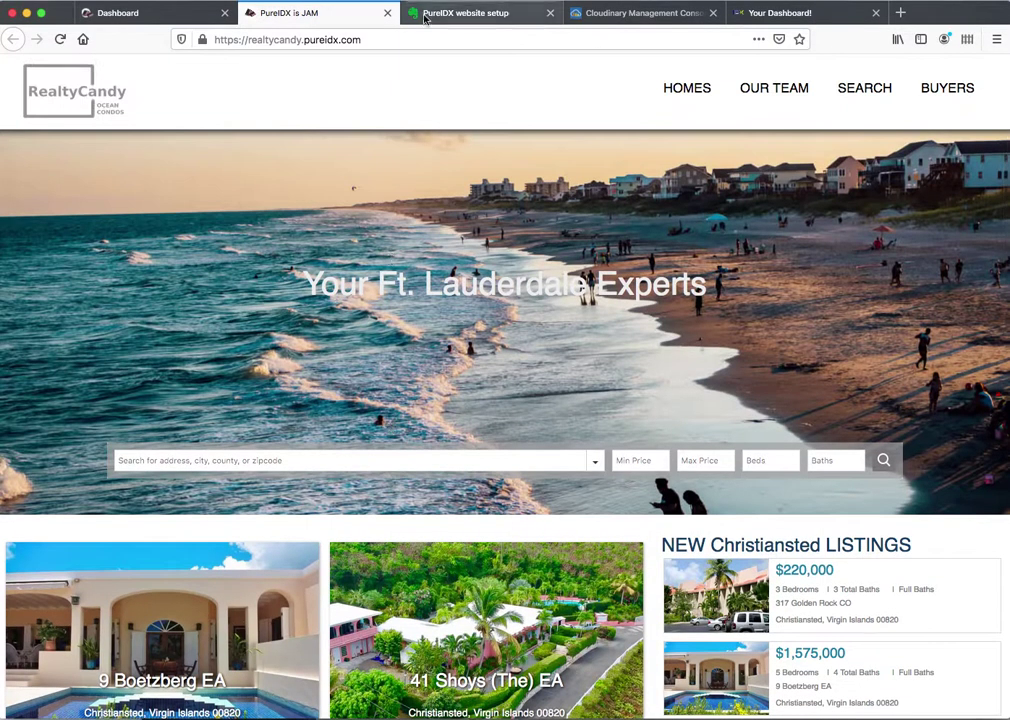
pyautogui.click(150, 20)
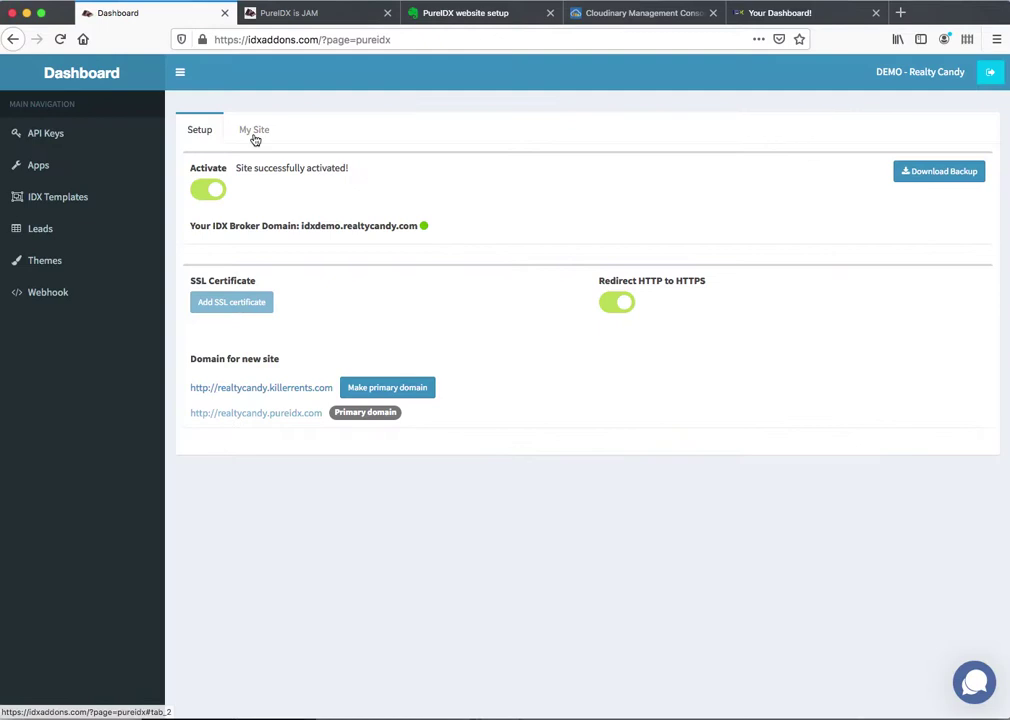
# - Change the website title in My Site settings to 'Miami Beach Condos'
pyautogui.click(255, 133)
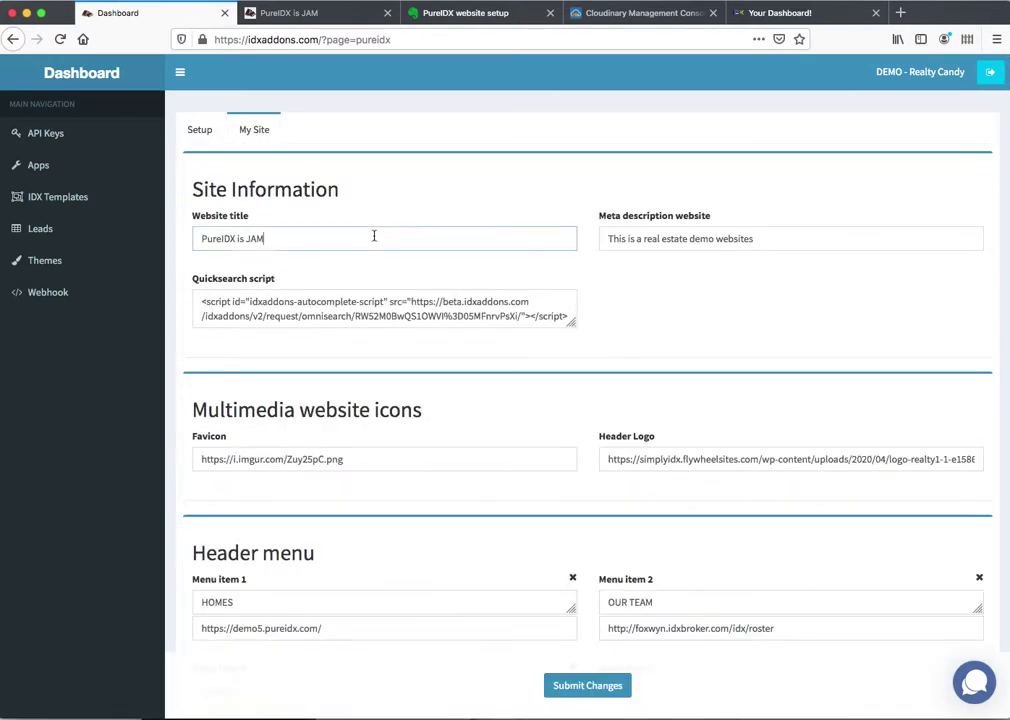
pyautogui.tripleClick(374, 236)
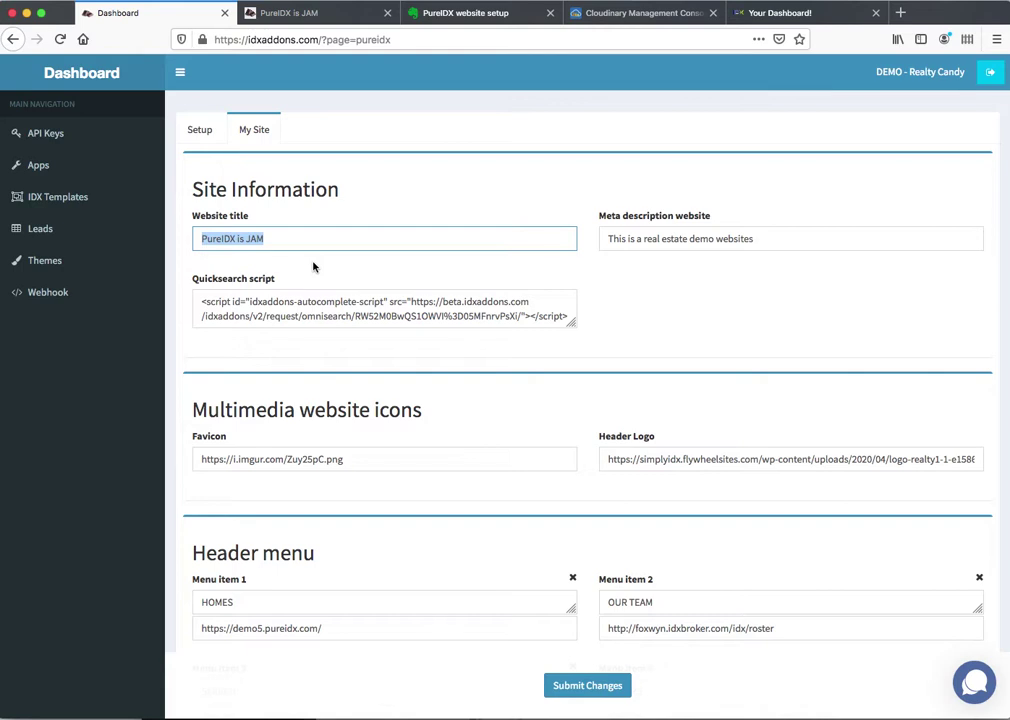
pyautogui.write('Miami Beach Condos')
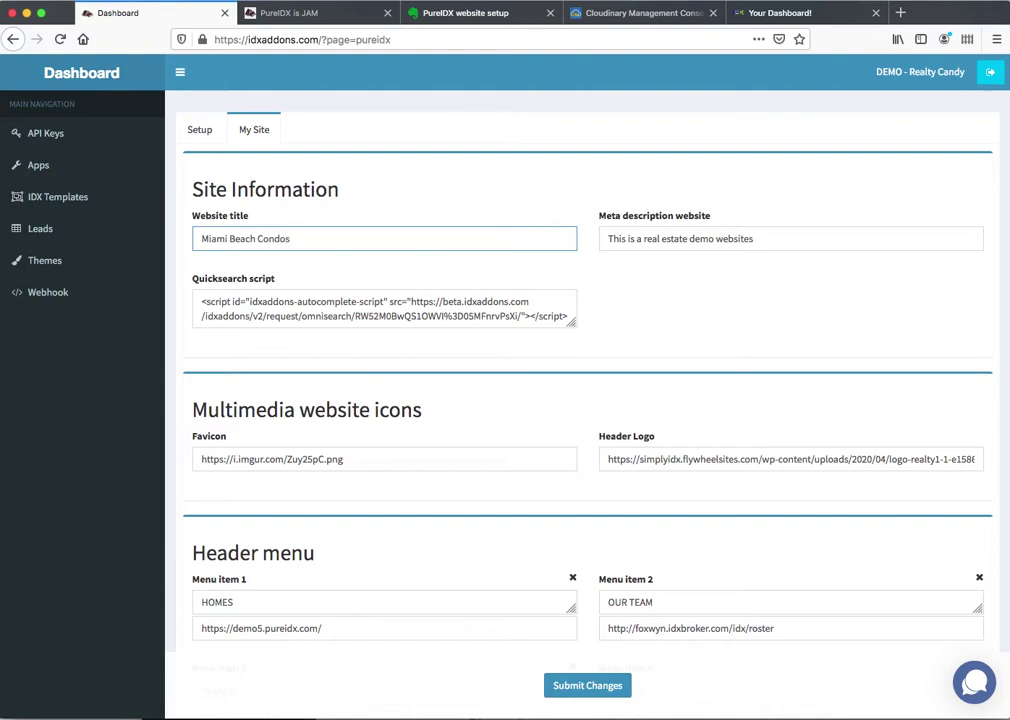
# - Set the meta description to 'Miami Beach condos and homes for sale. Find all Miami Beach real estate.' and submit
pyautogui.press('Tab')
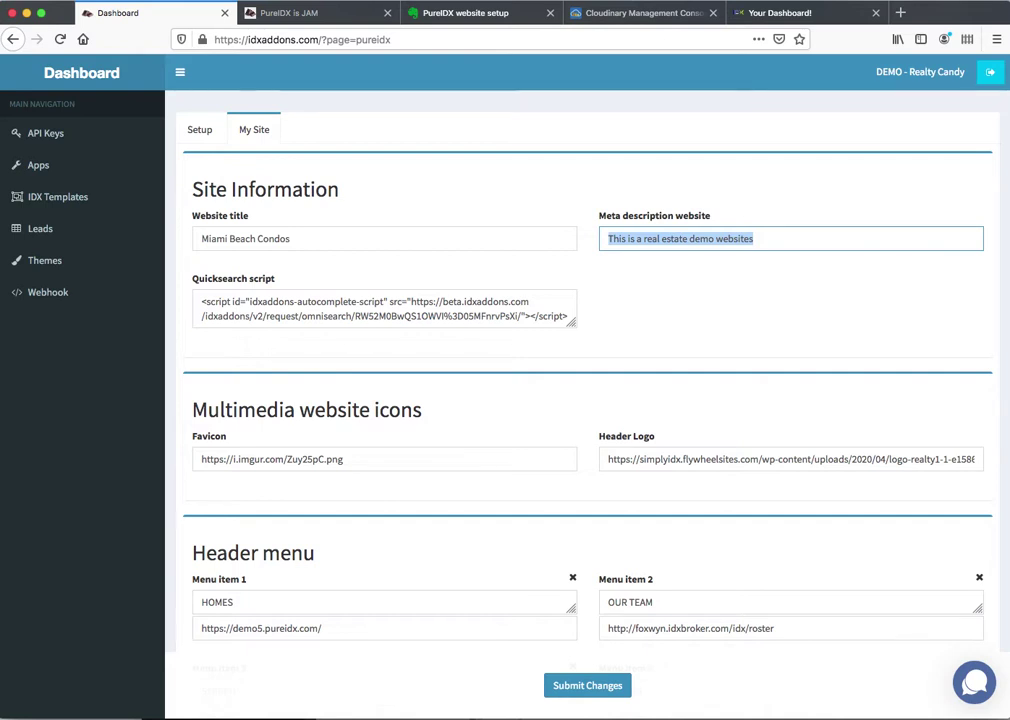
pyautogui.write('Find')
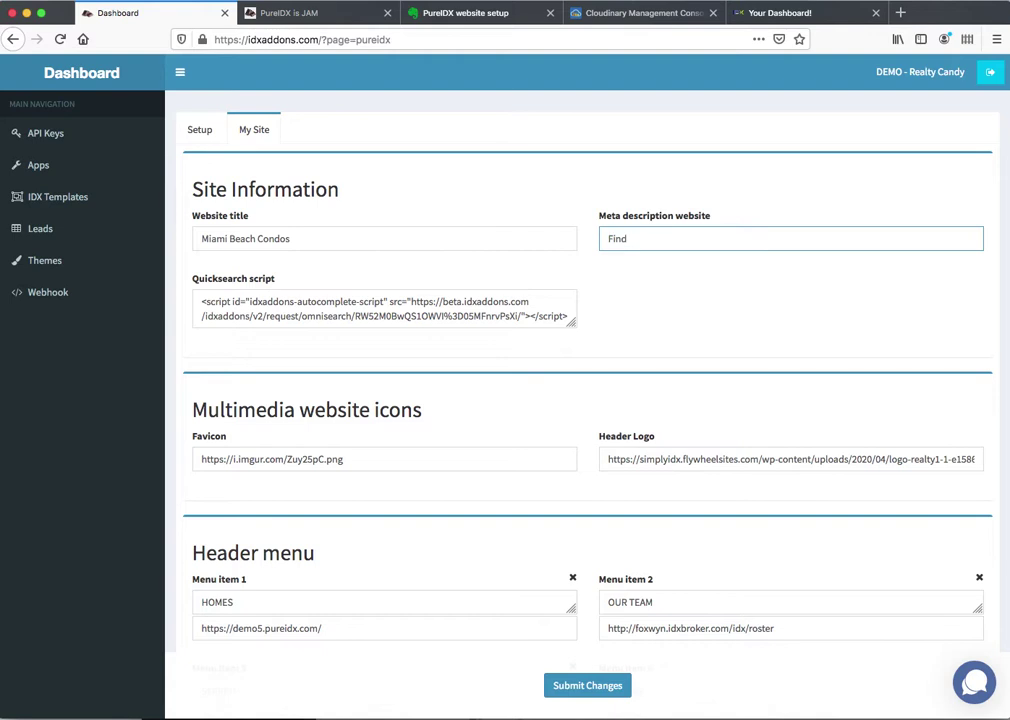
pyautogui.press('BackSpace')
pyautogui.press('BackSpace')
pyautogui.write('Miami Beach Condos')
pyautogui.press('BackSpace')
pyautogui.press('BackSpace')
pyautogui.press('BackSpace')
pyautogui.press('BackSpace')
pyautogui.write('ndos and')
pyautogui.write(' homes for s')
pyautogui.write('ale. Fin')
pyautogui.write('d all M')
pyautogui.write('iami')
pyautogui.write(' Beach')
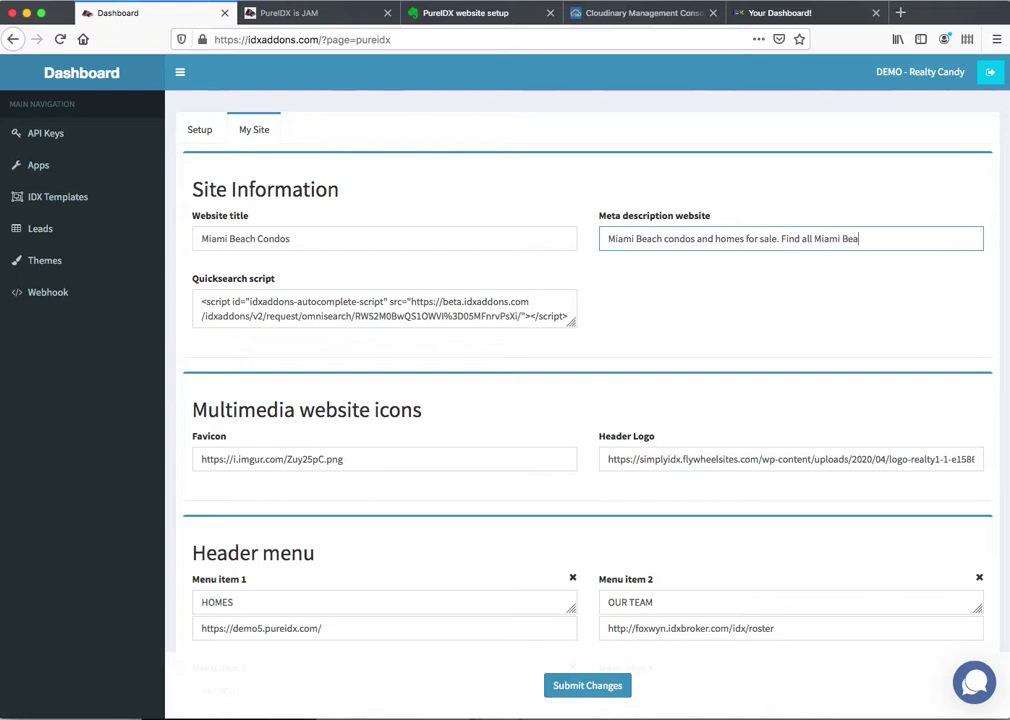
pyautogui.write(' real estate')
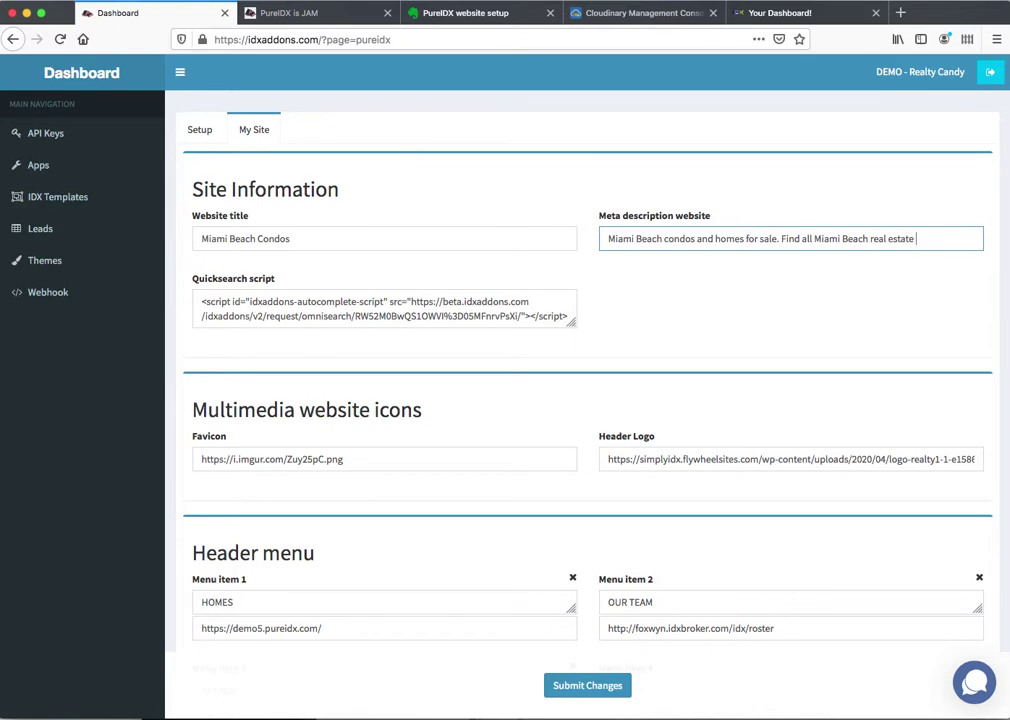
pyautogui.write('.')
pyautogui.click(594, 690)
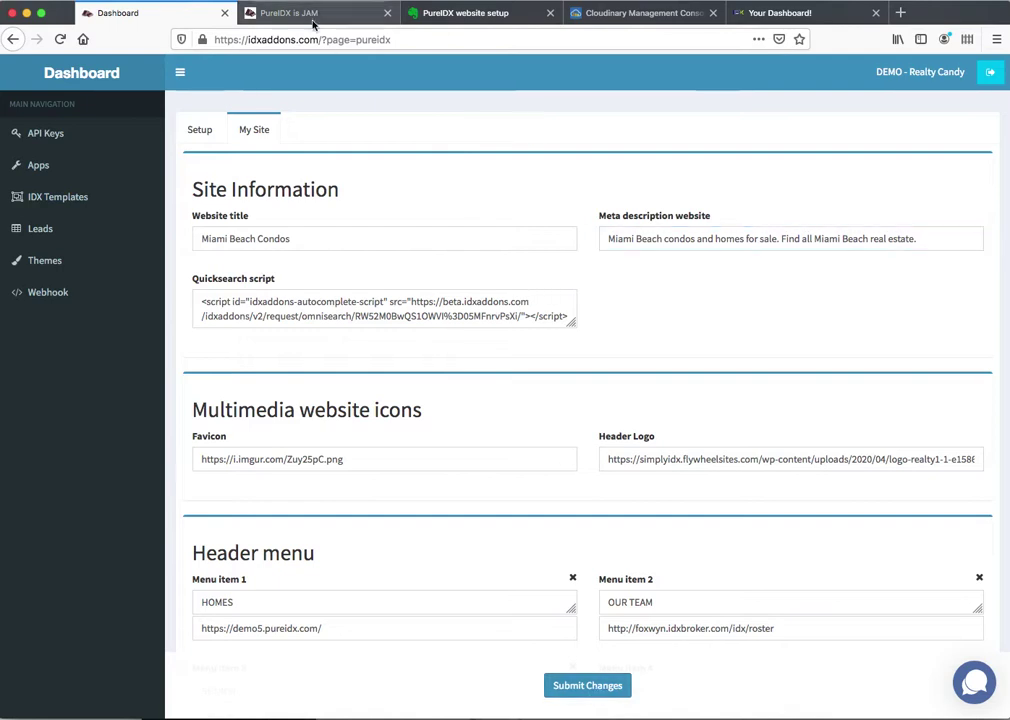
# - Reload the live realtycandy.pureidx.com site to confirm the 'Miami Beach Condos' title
pyautogui.click(311, 15)
pyautogui.press('super+r')
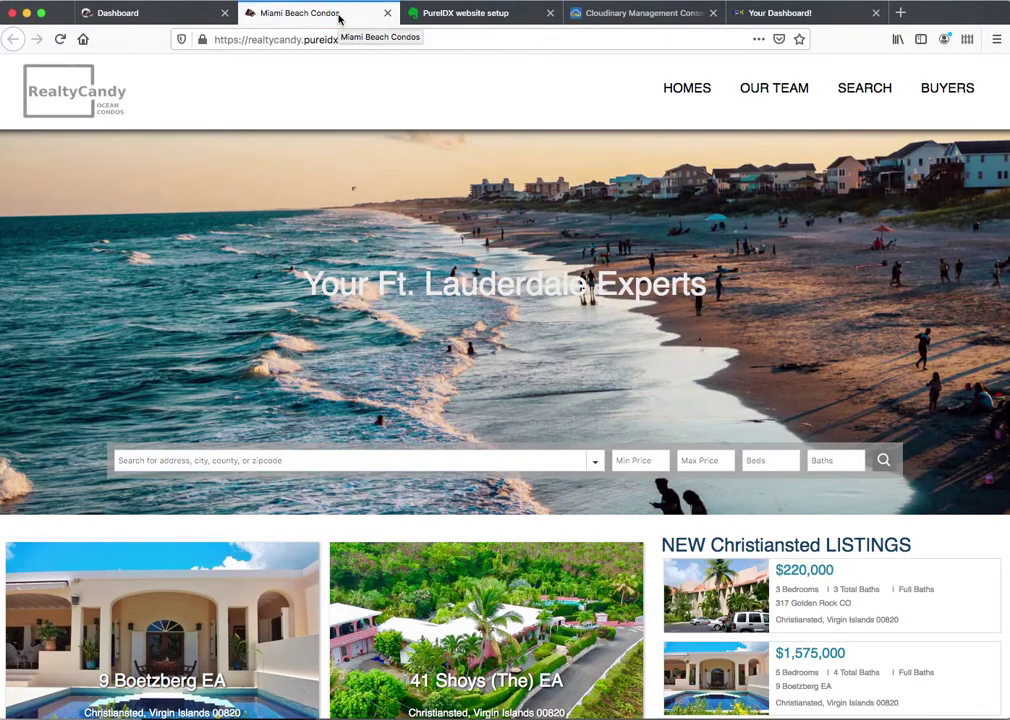
pyautogui.click(176, 12)
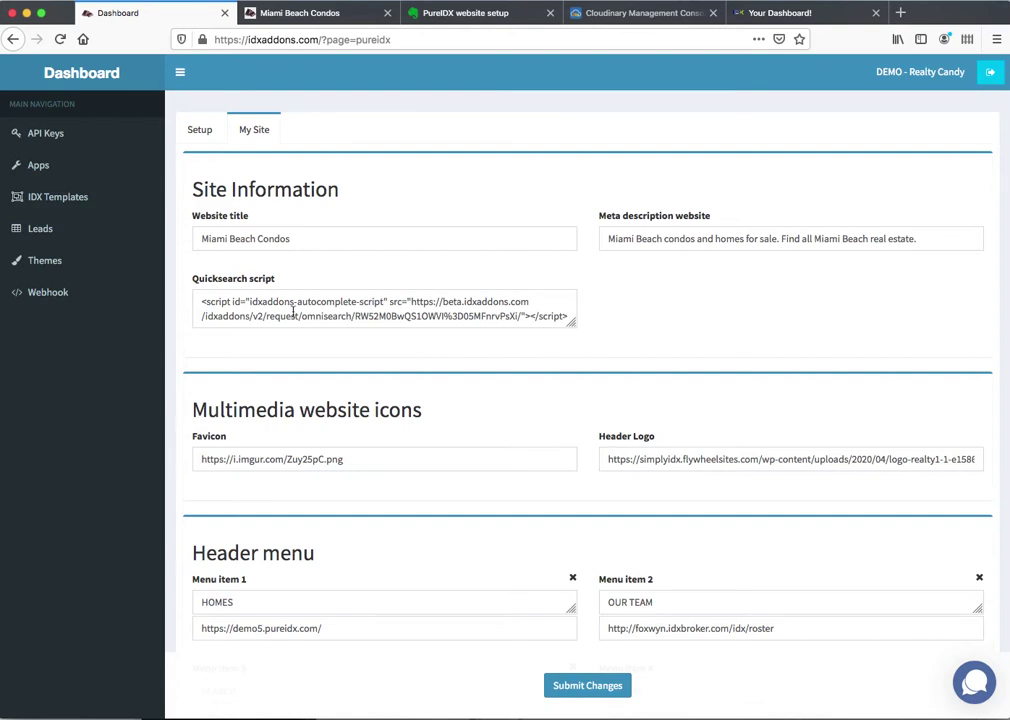
pyautogui.click(318, 14)
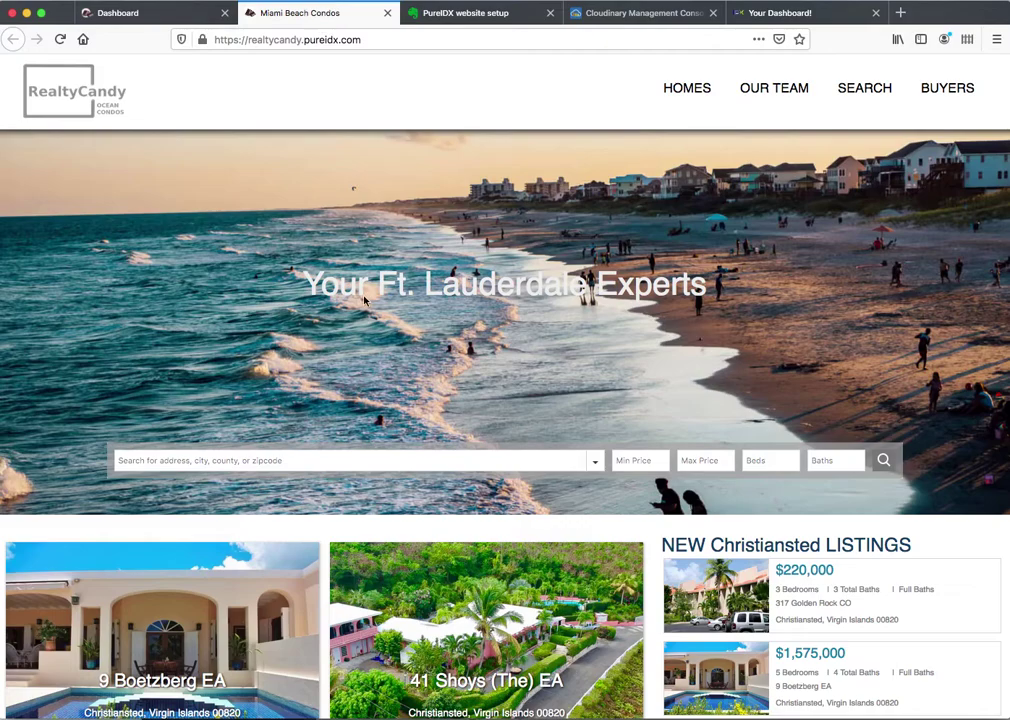
pyautogui.click(110, 18)
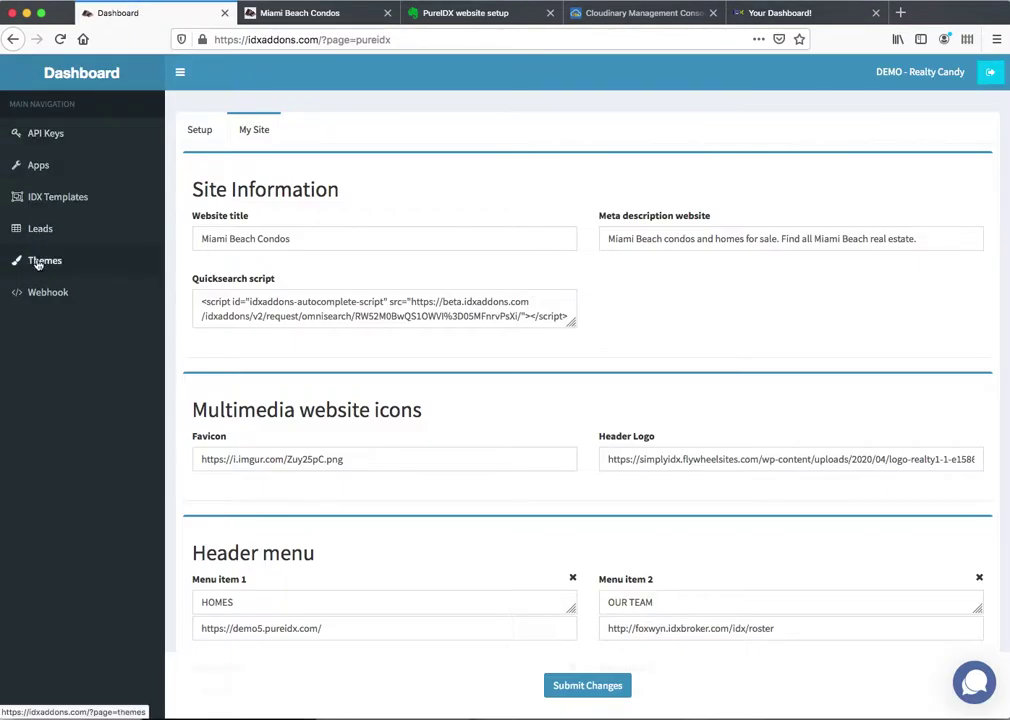
# - Set the Omnisearch Generator's property type to None
pyautogui.click(40, 166)
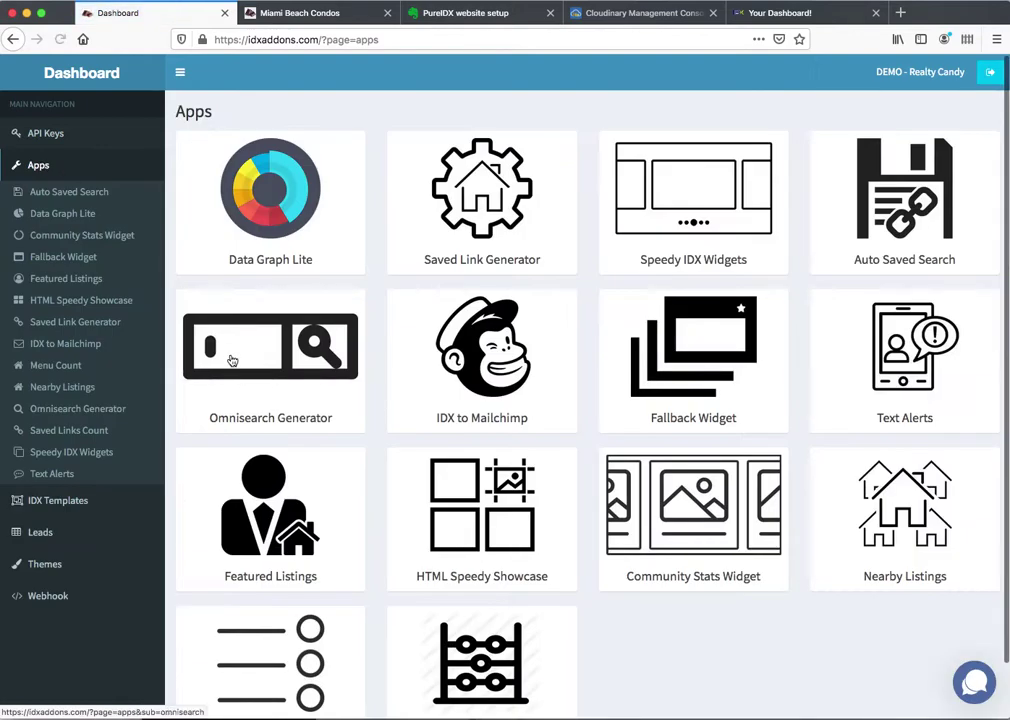
pyautogui.click(232, 360)
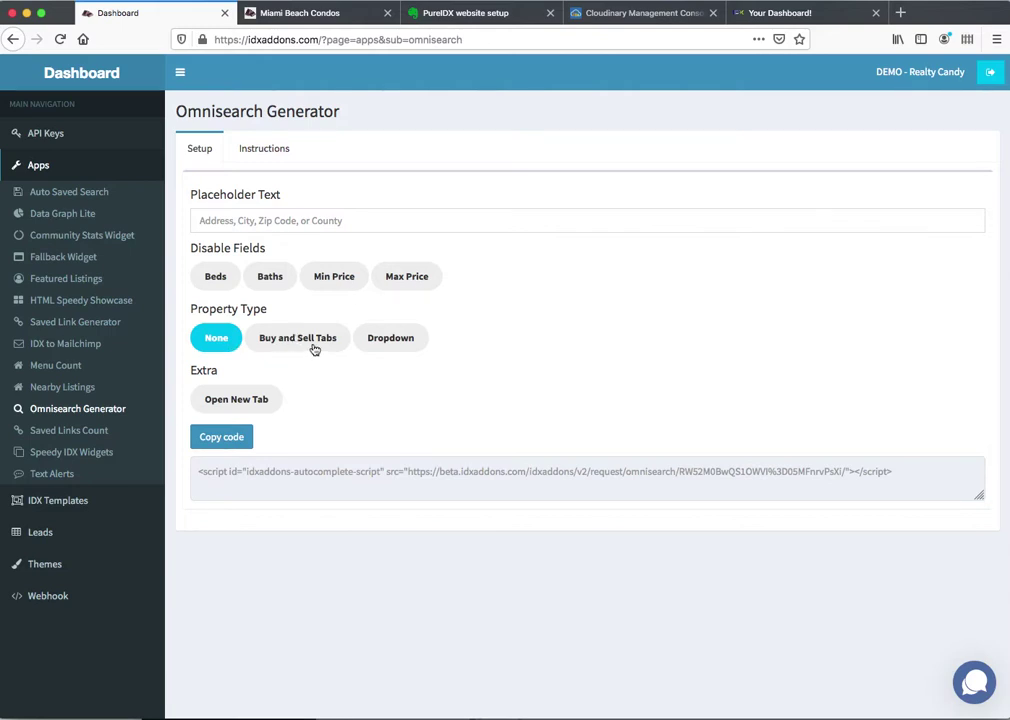
pyautogui.click(312, 342)
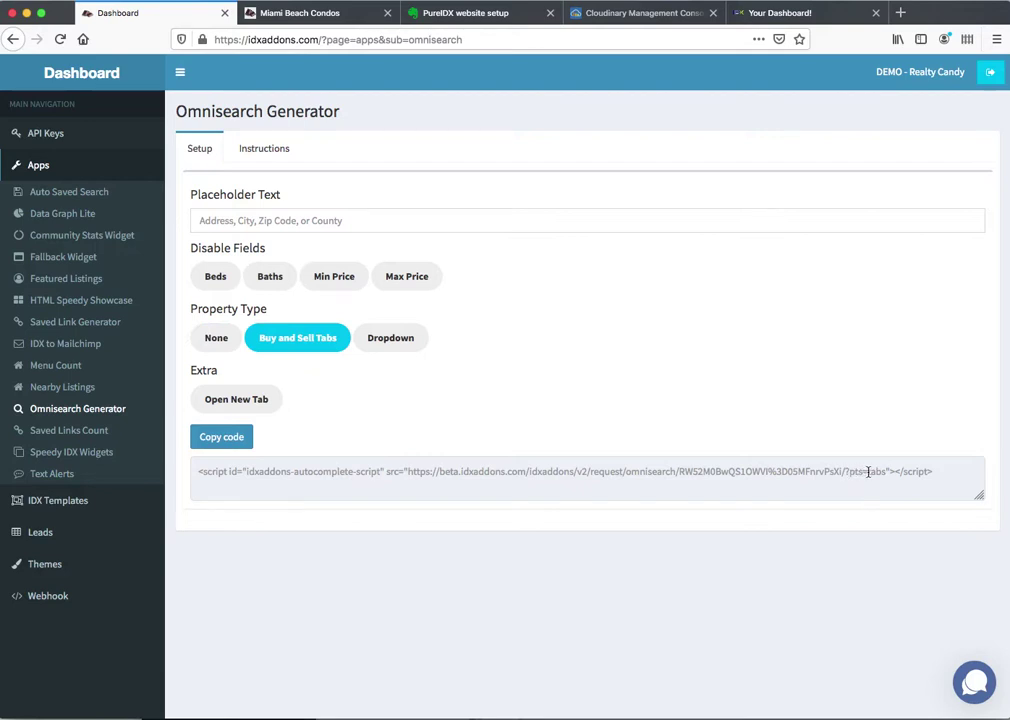
pyautogui.click(397, 340)
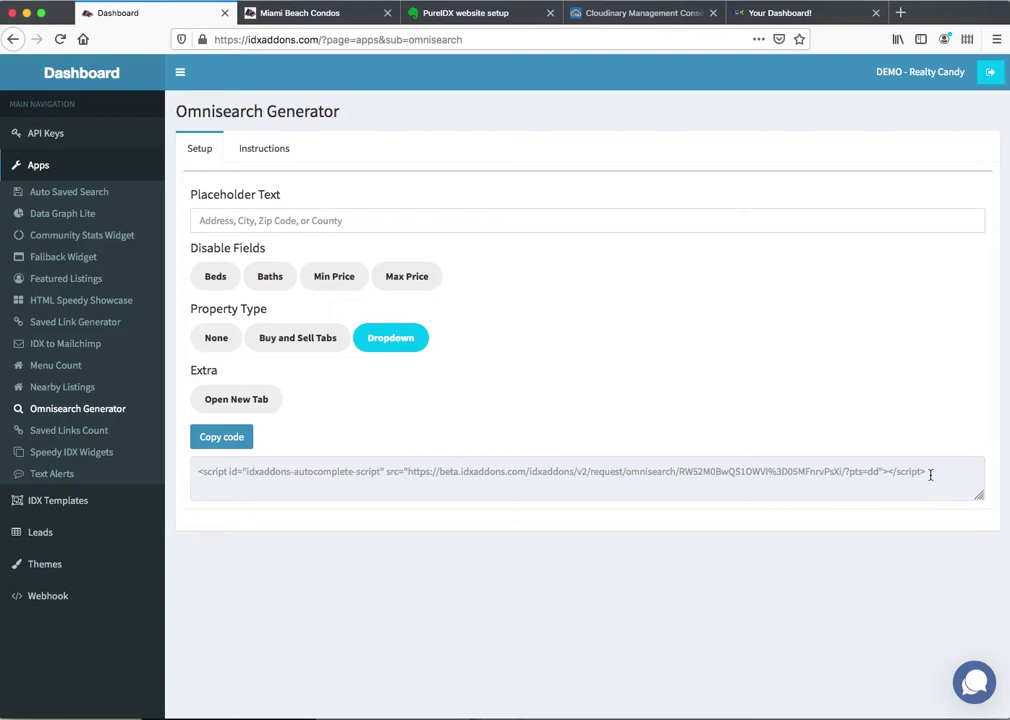
pyautogui.click(218, 341)
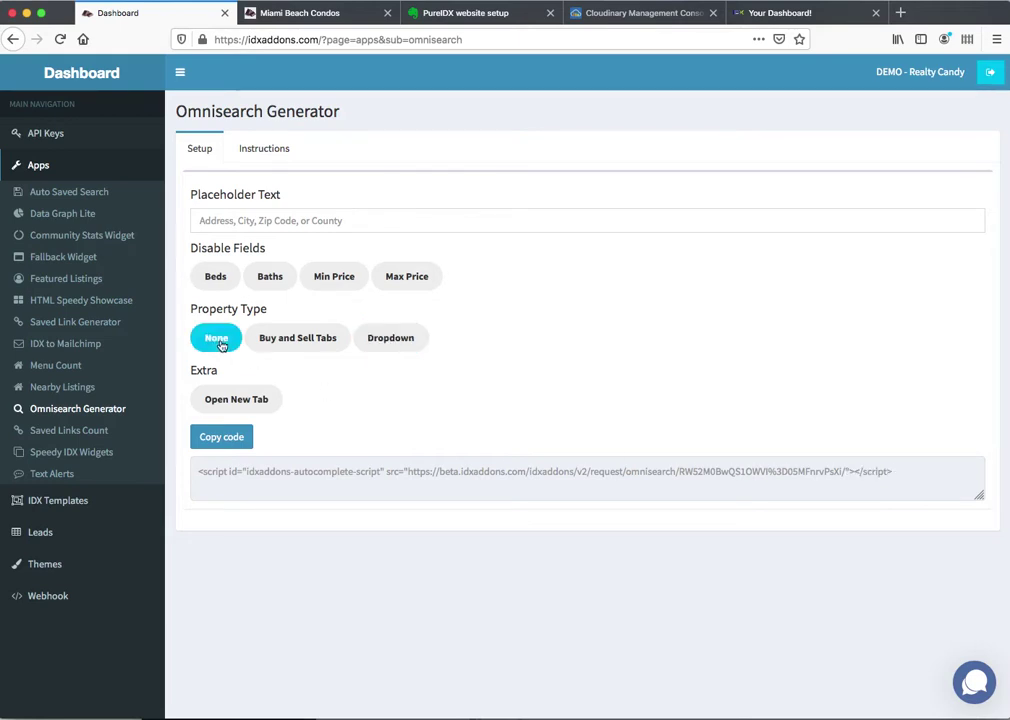
# - Copy the generated Omnisearch script and return to the Apps page
pyautogui.moveTo(966, 471); pyautogui.dragTo(189, 454)
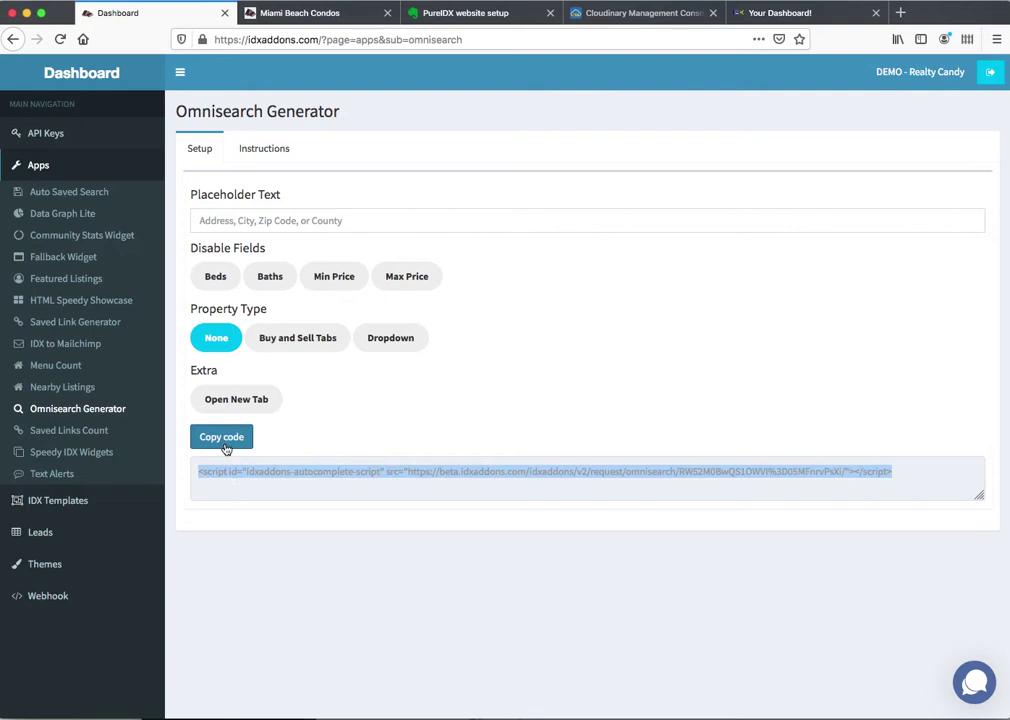
pyautogui.click(221, 437)
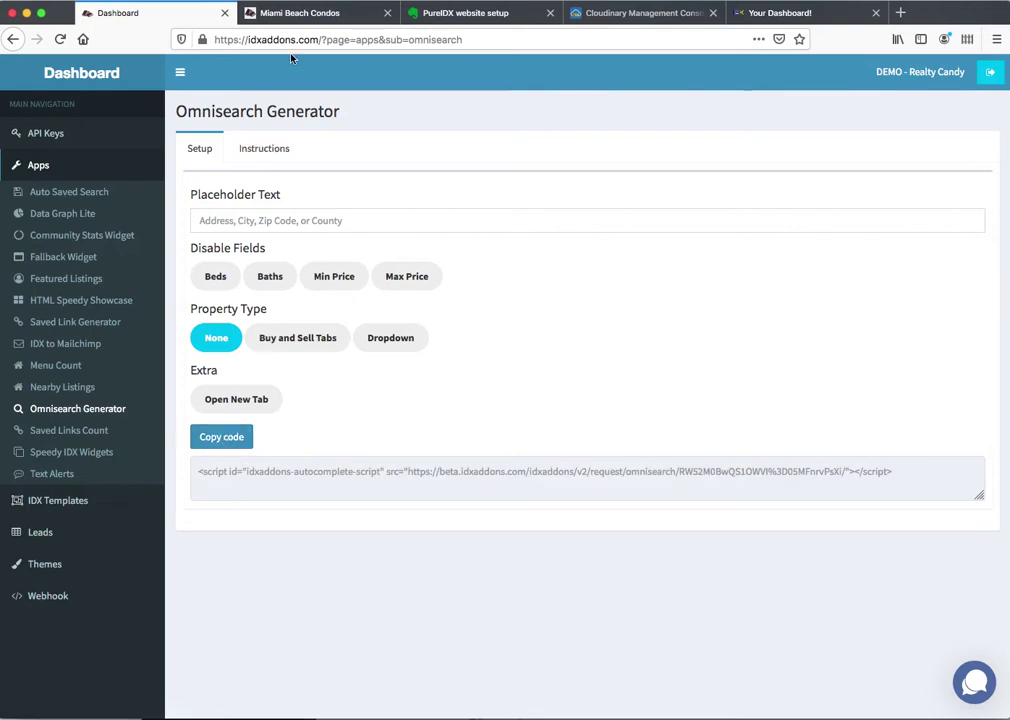
pyautogui.click(12, 39)
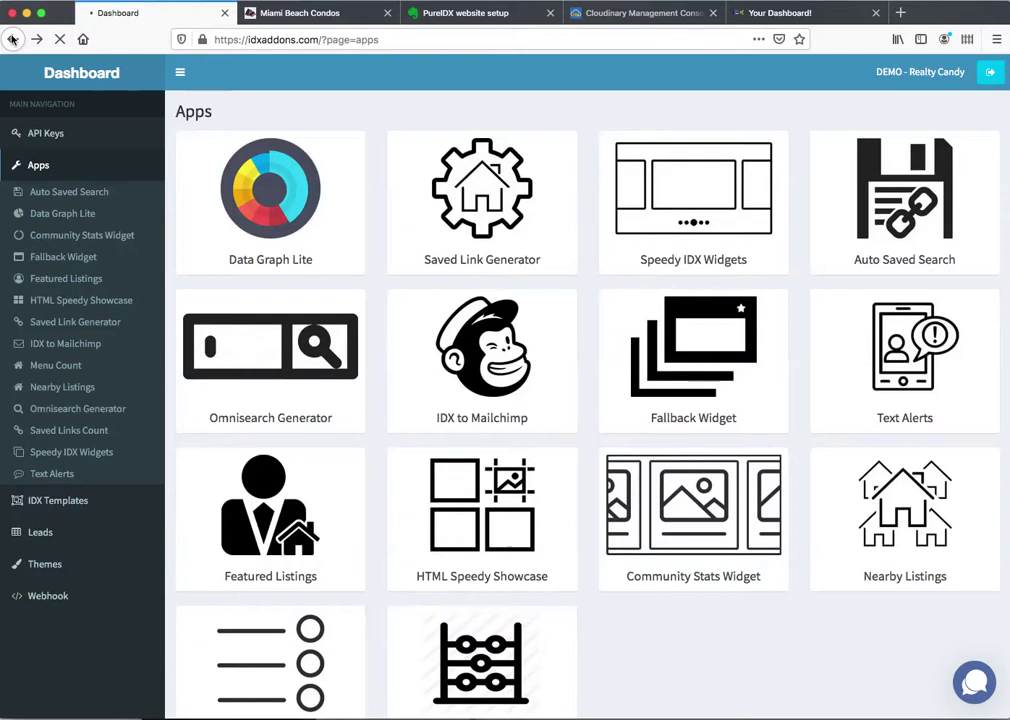
# - Replace the PureIDX site's Quicksearch script with the copied Omnisearch code
pyautogui.click(12, 39)
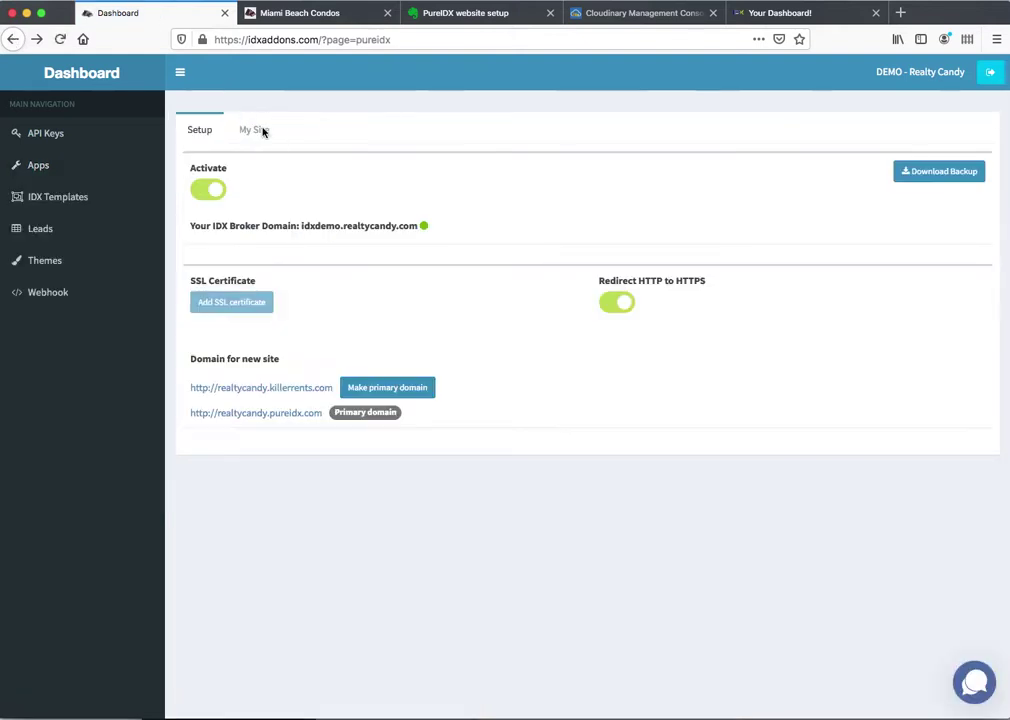
pyautogui.click(257, 130)
pyautogui.tripleClick(436, 313)
pyautogui.press('Right')
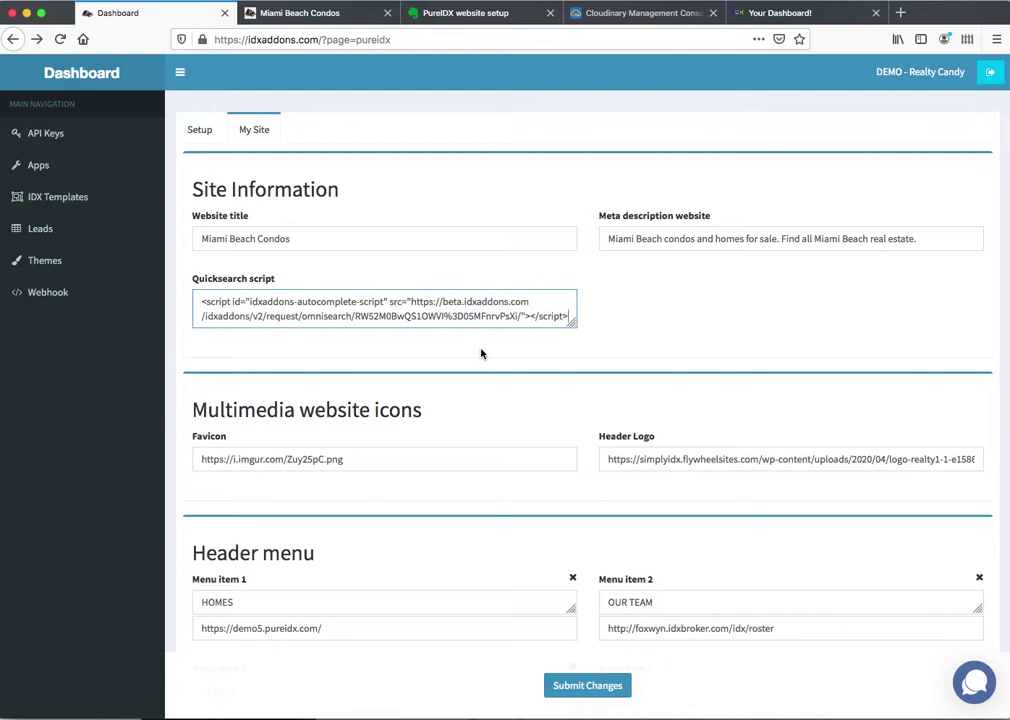
pyautogui.click(449, 466)
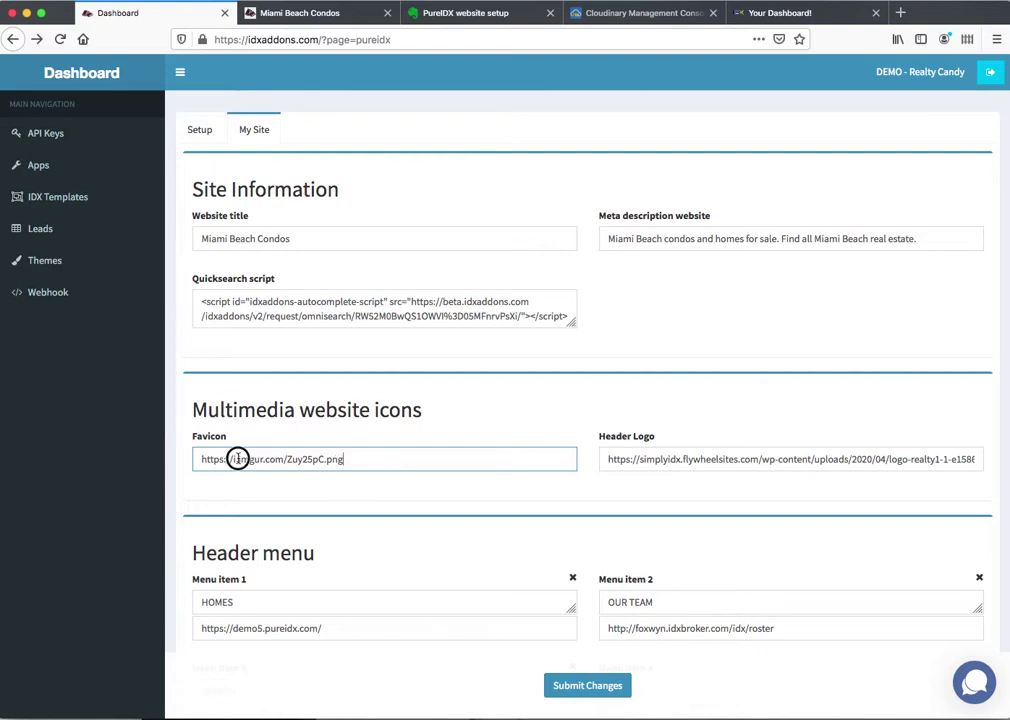
# - Open imgur.com, the favicon's image host, in a new browser tab
pyautogui.moveTo(237, 459); pyautogui.dragTo(281, 459)
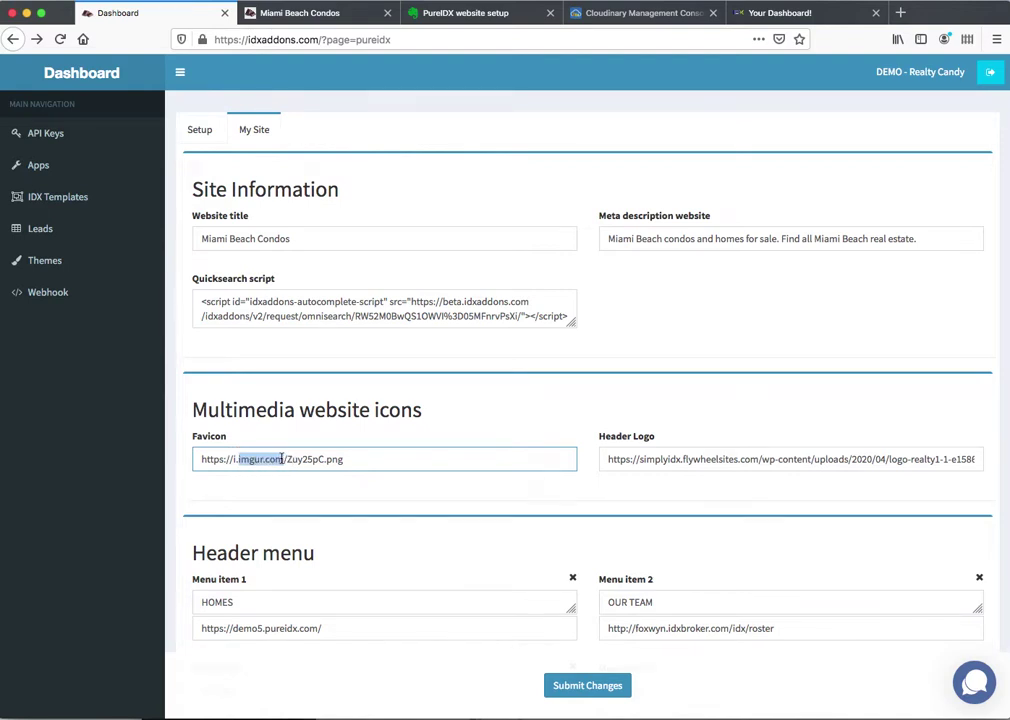
pyautogui.press('super+c')
pyautogui.press('super+t')
pyautogui.press('super+v')
pyautogui.press('Return')
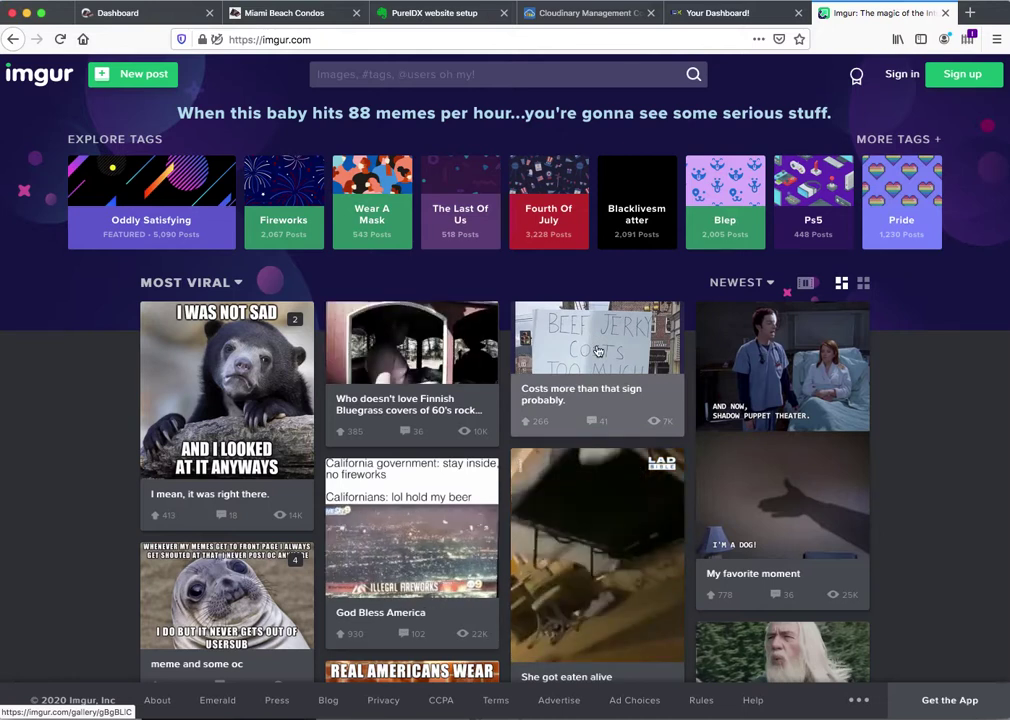
# - Select the current Header Logo URL, then switch to Cloudinary's PureIDX media folder
pyautogui.click(130, 12)
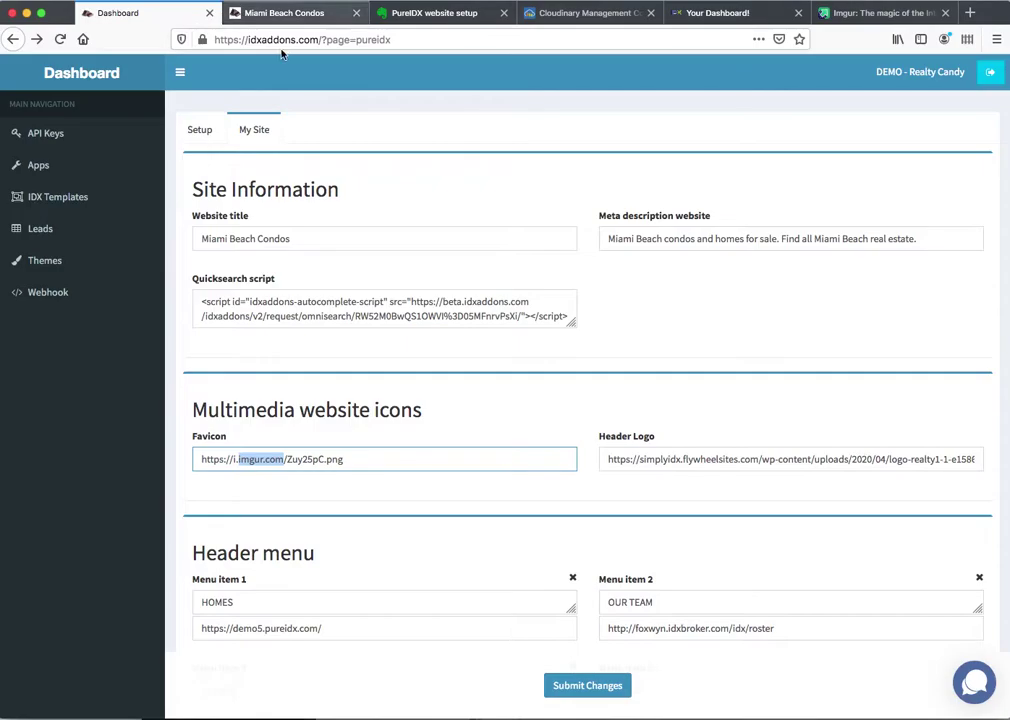
pyautogui.click(691, 458)
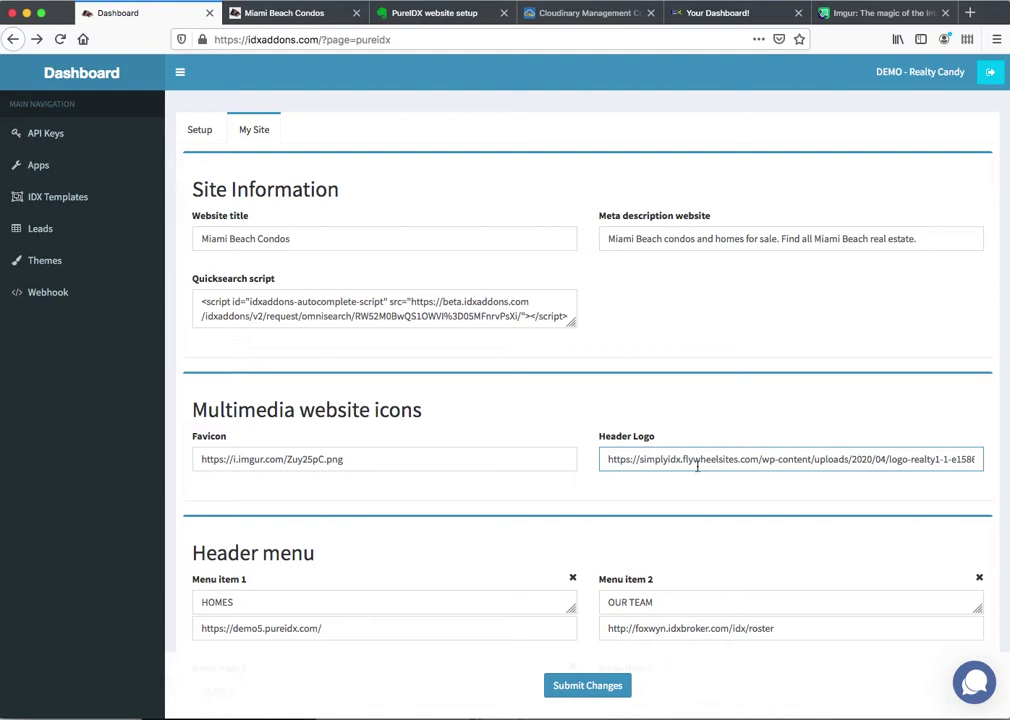
pyautogui.moveTo(692, 458); pyautogui.dragTo(920, 456)
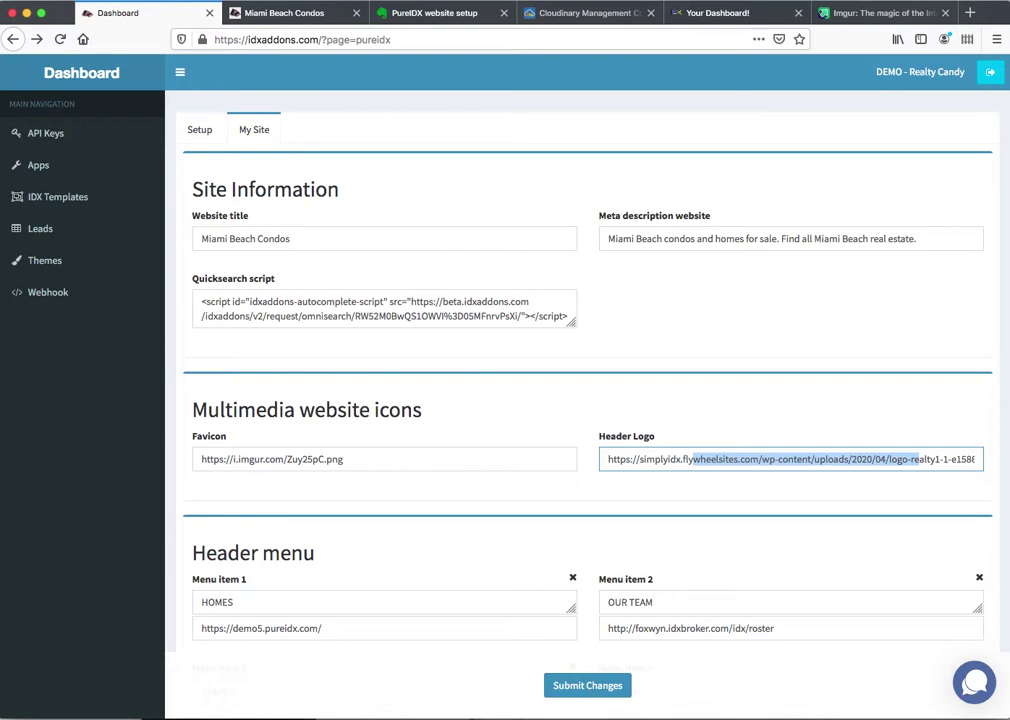
pyautogui.click(571, 14)
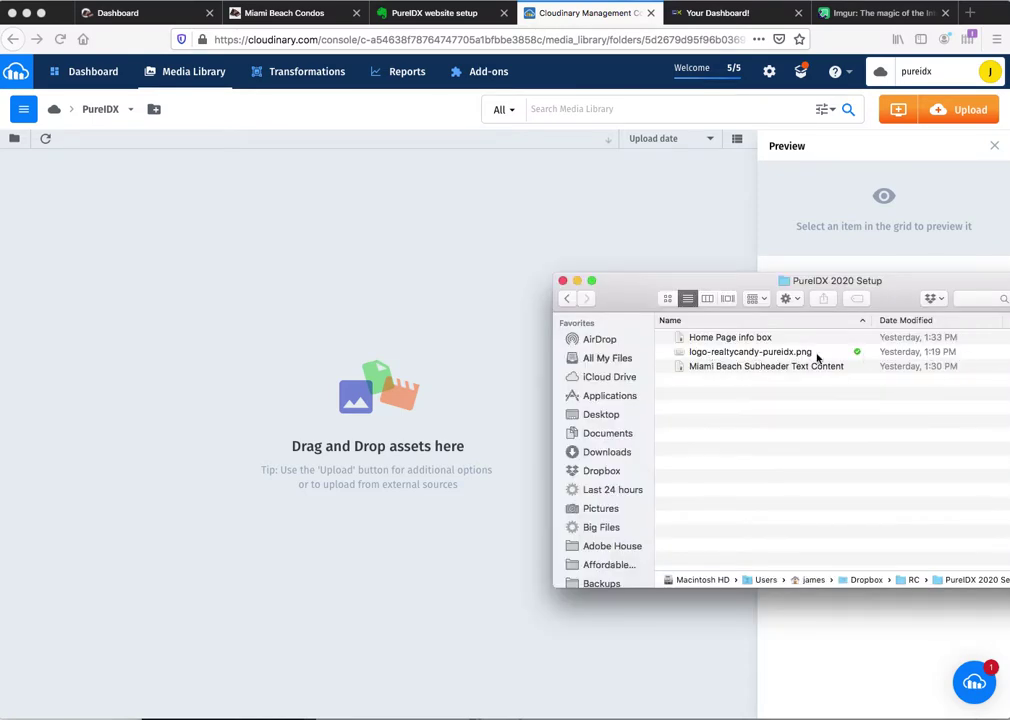
# - Upload logo-realtycandy-pureidx.png into Cloudinary's PureIDX folder and copy its URL
pyautogui.click(734, 356)
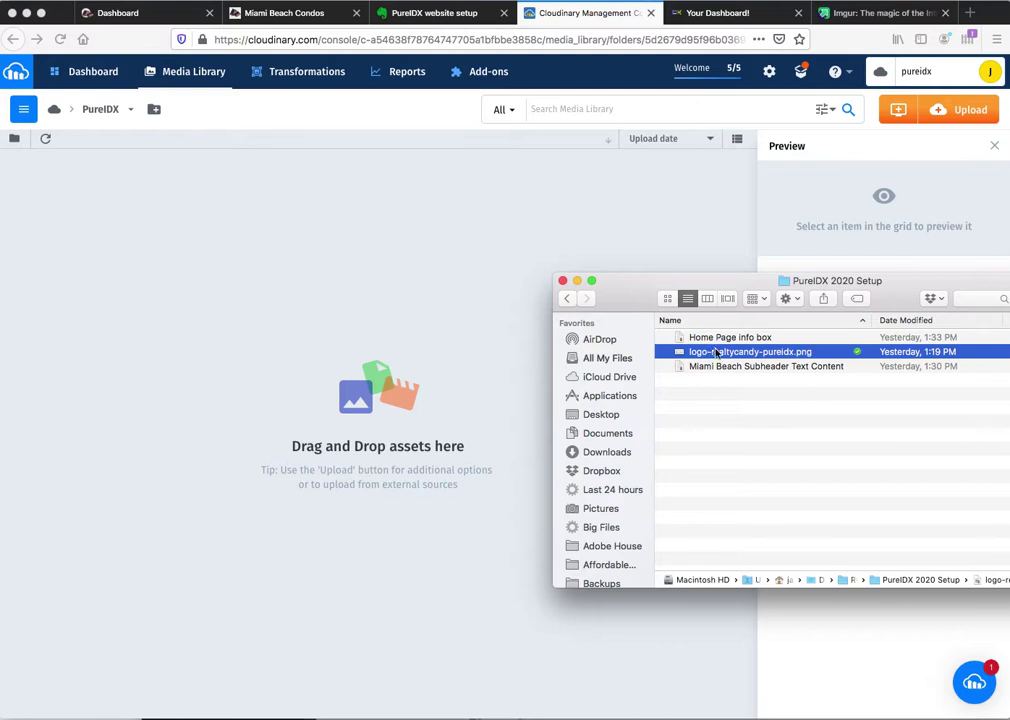
pyautogui.moveTo(720, 356); pyautogui.dragTo(365, 304)
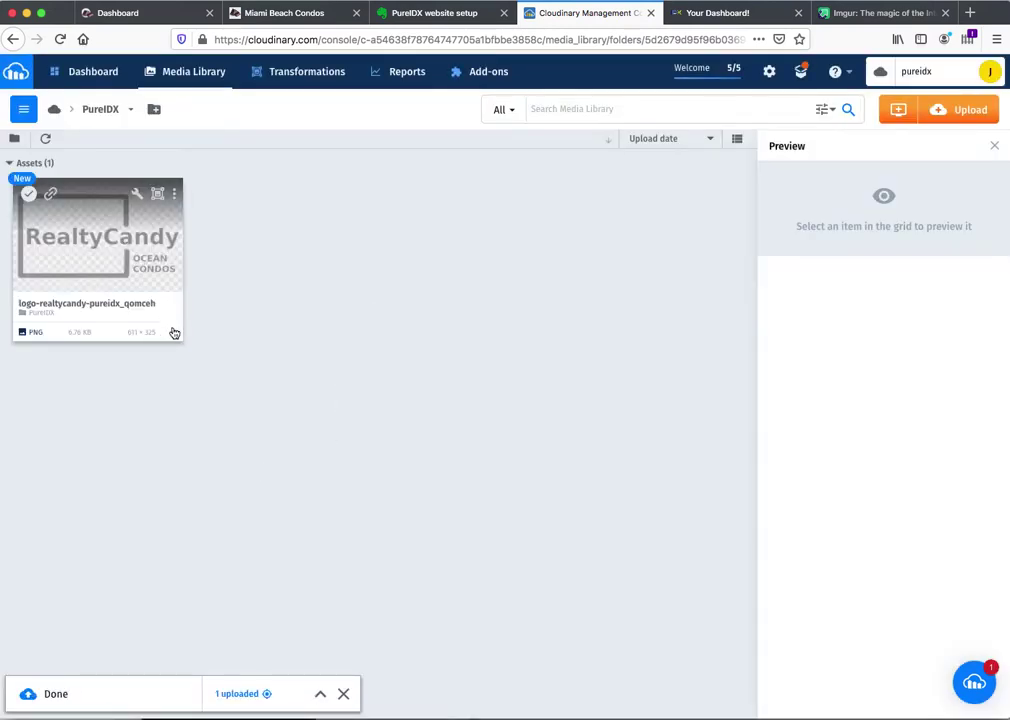
pyautogui.click(51, 195)
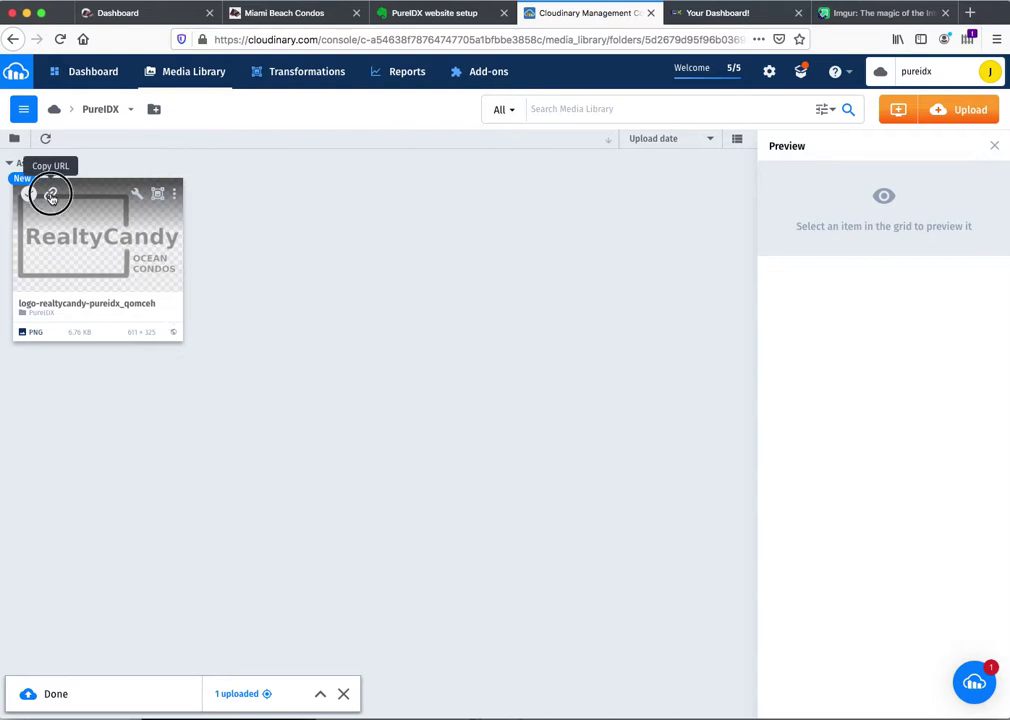
# - Replace the Header Logo URL with the copied Cloudinary logo URL
pyautogui.click(270, 17)
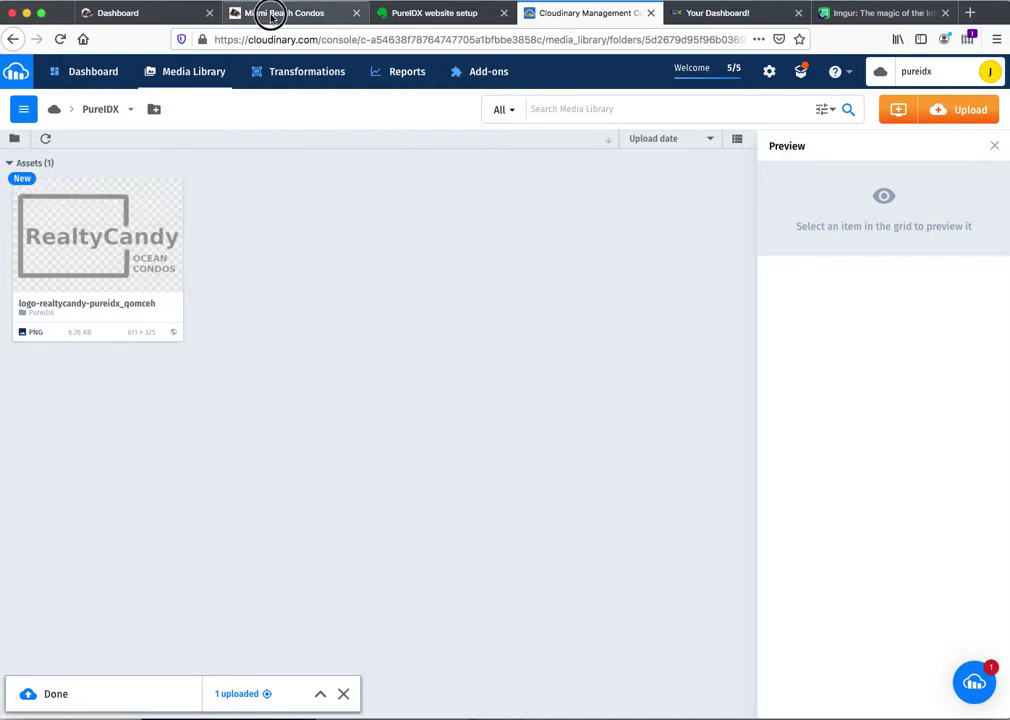
pyautogui.click(148, 20)
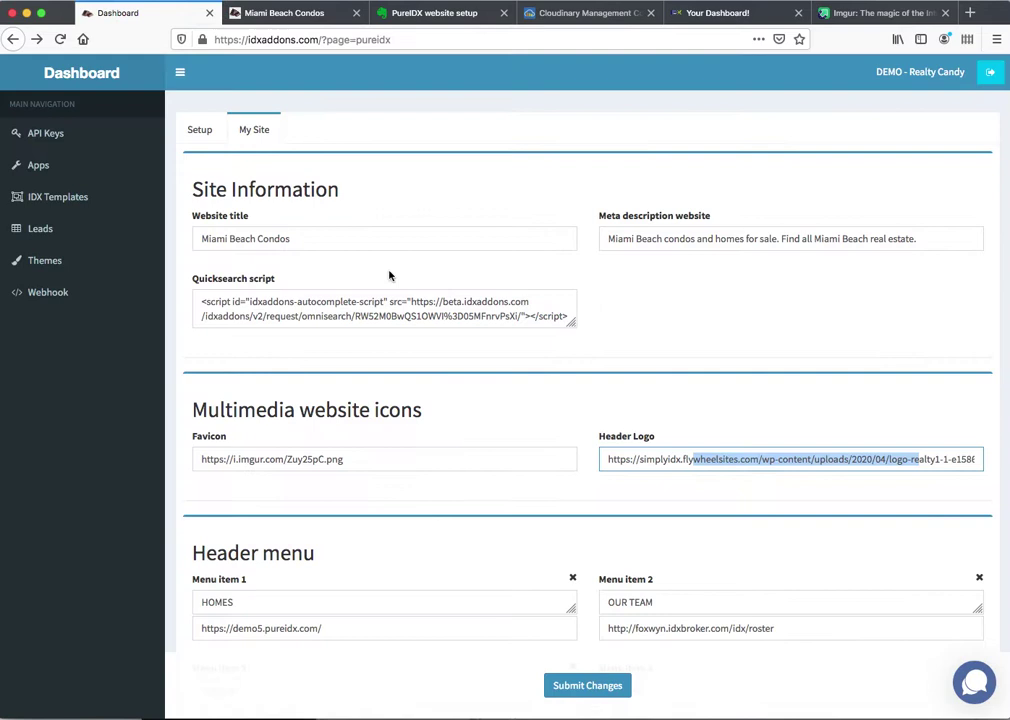
pyautogui.tripleClick(670, 459)
pyautogui.hotkey('ctrl', 'v')
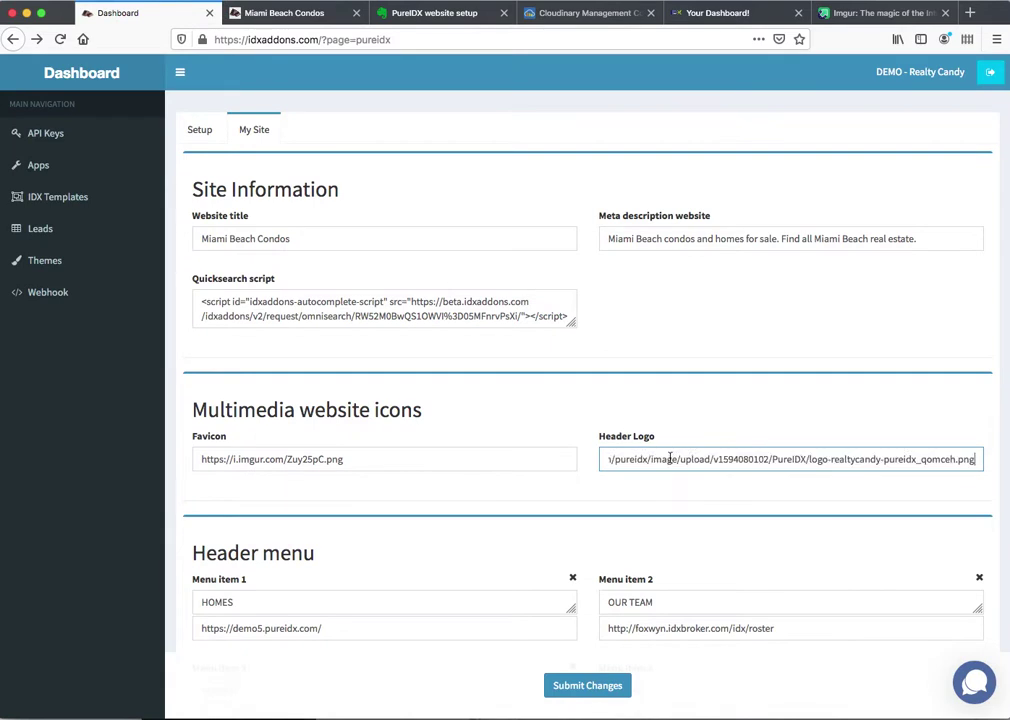
pyautogui.moveTo(670, 459); pyautogui.dragTo(525, 450)
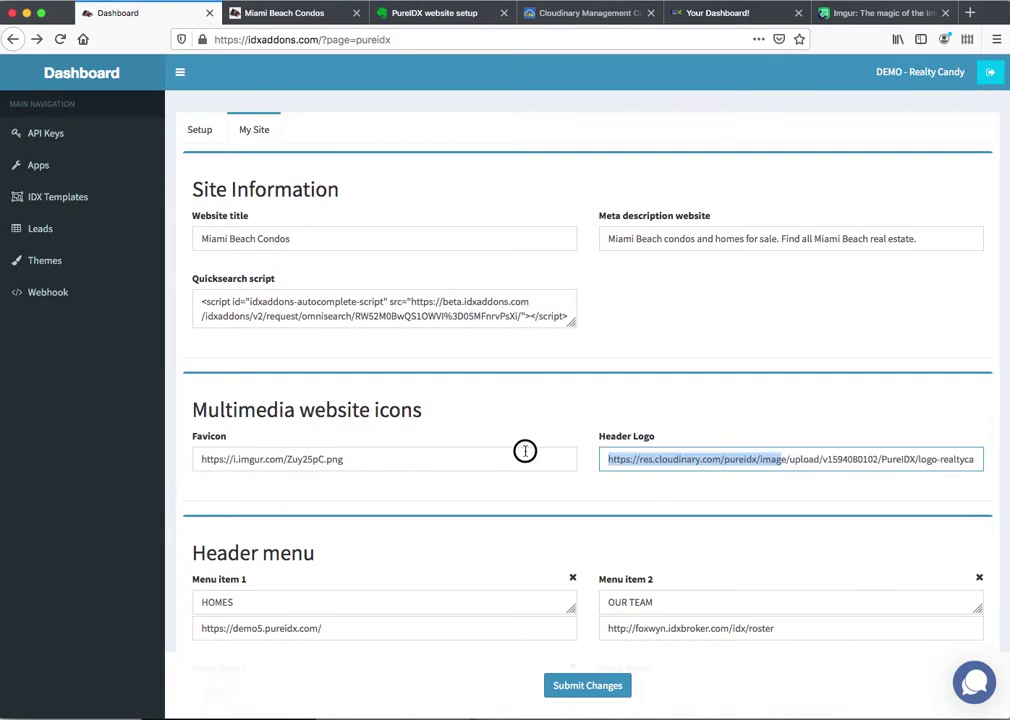
pyautogui.click(651, 497)
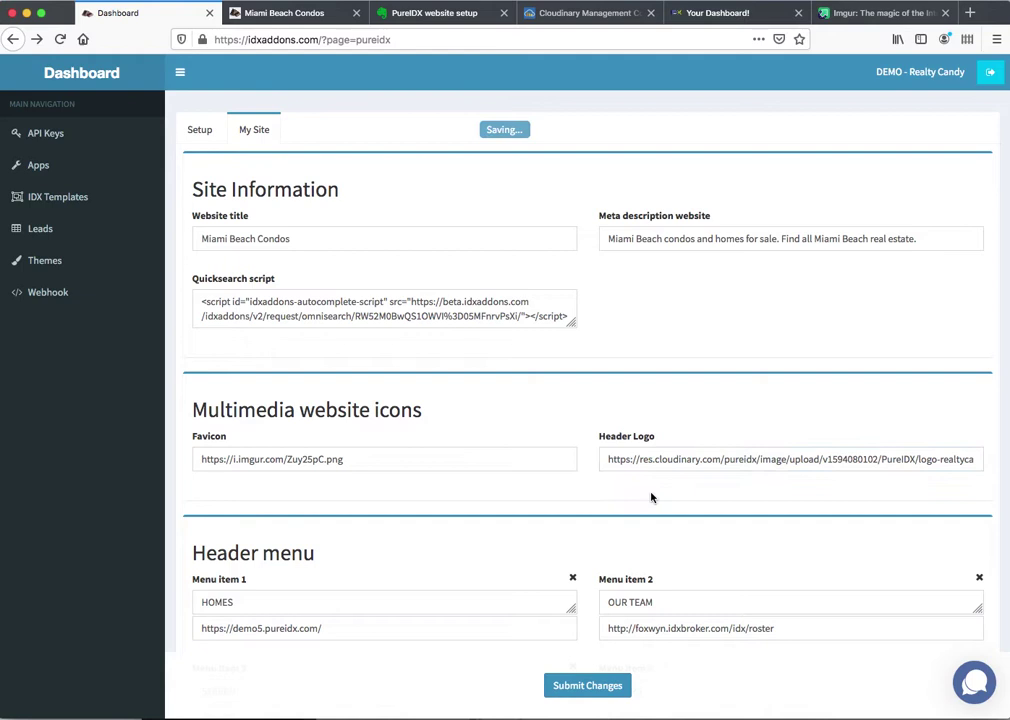
# - Save the site settings and reload the live RealtyCandy site
pyautogui.click(590, 685)
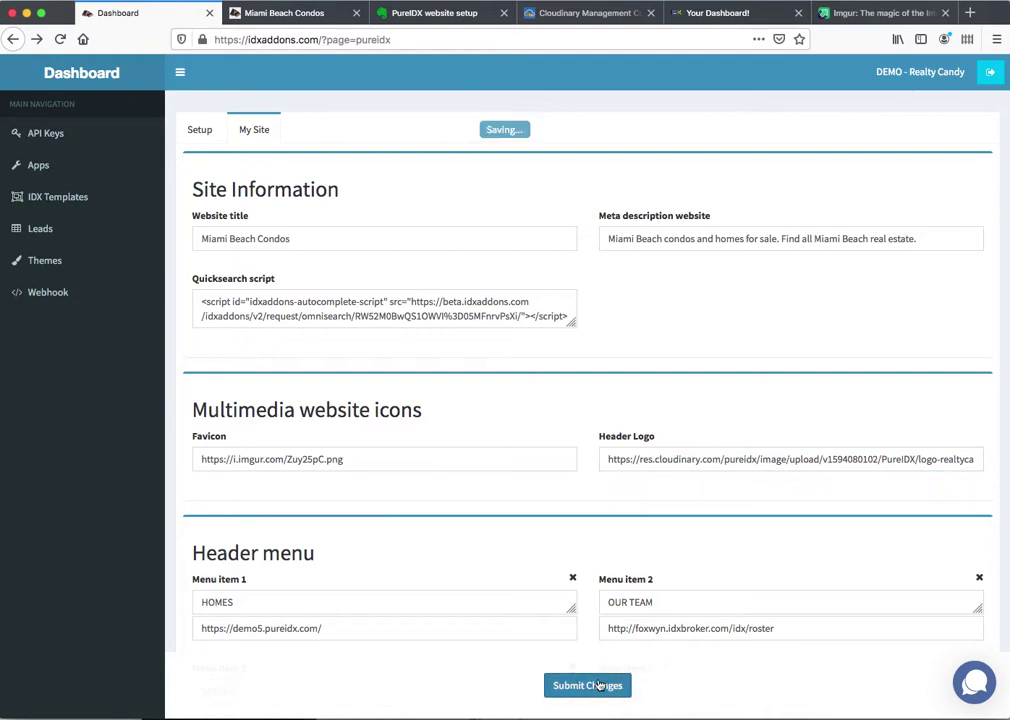
pyautogui.click(287, 14)
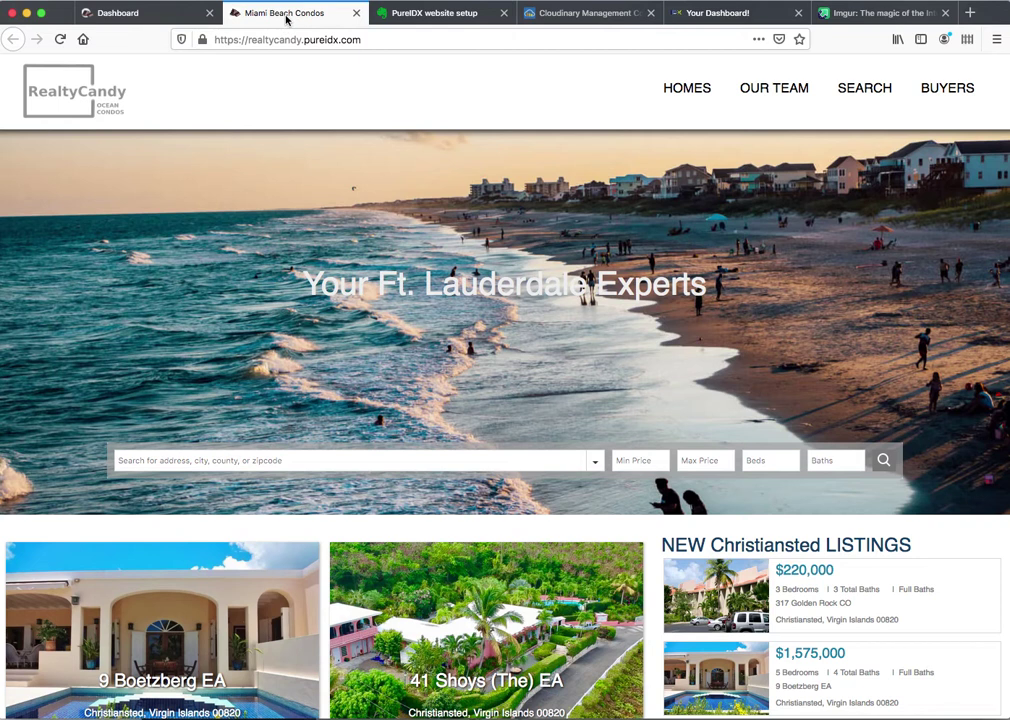
pyautogui.press('super+r')
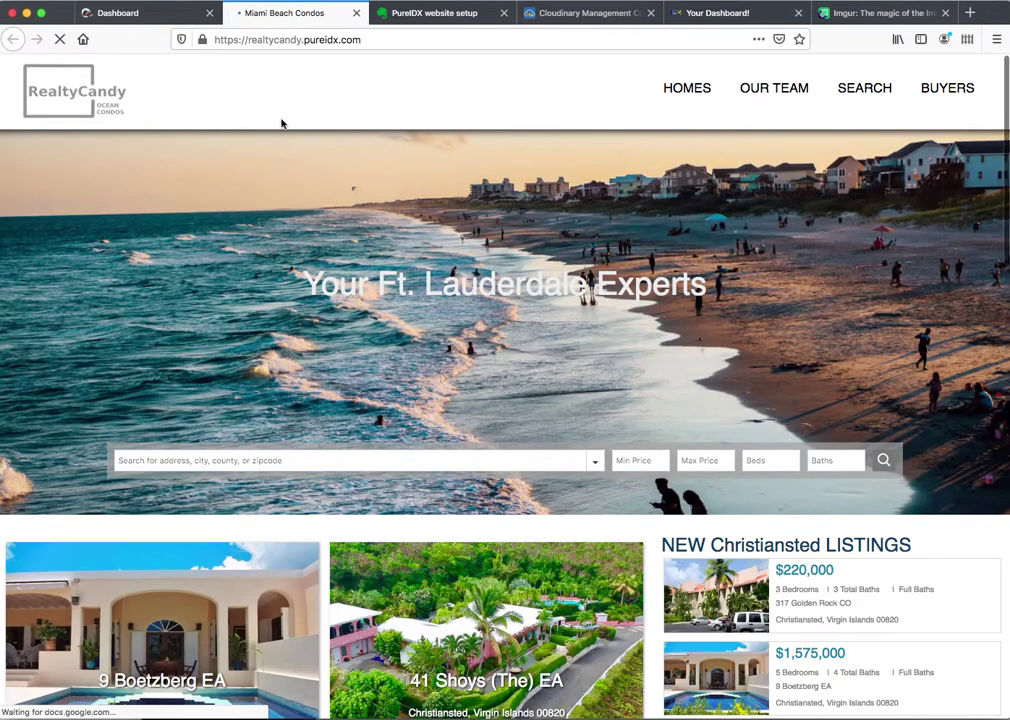
# - Trim the first menu item's label from HOMES to HOME
pyautogui.click(129, 14)
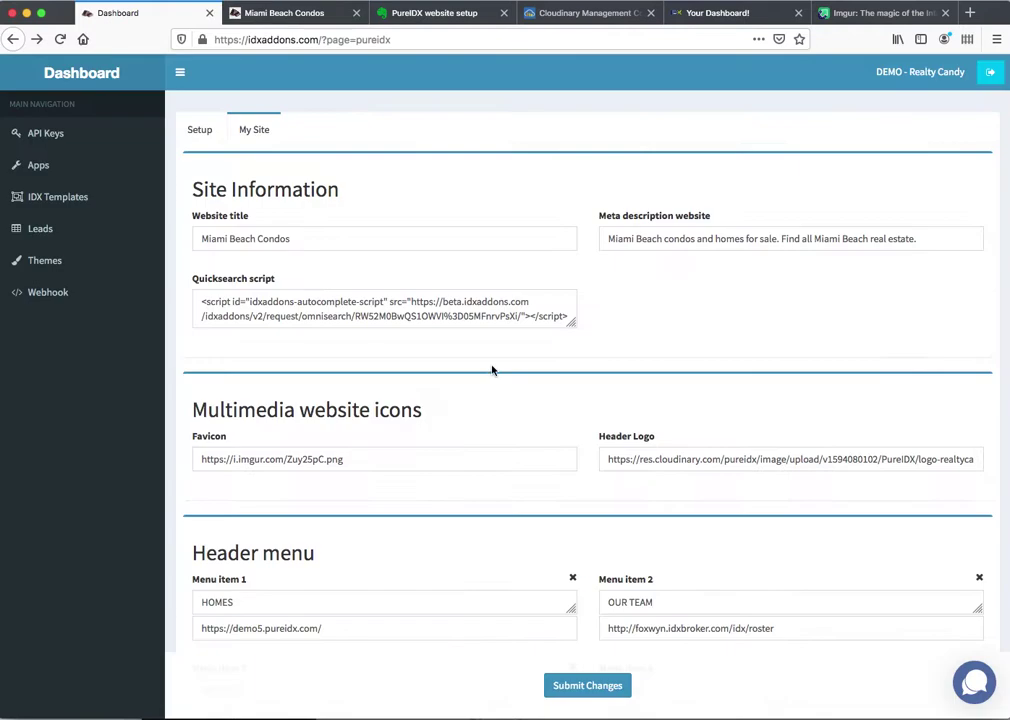
pyautogui.scroll(-4, 536, 496)
pyautogui.scroll(-3, 536, 496)
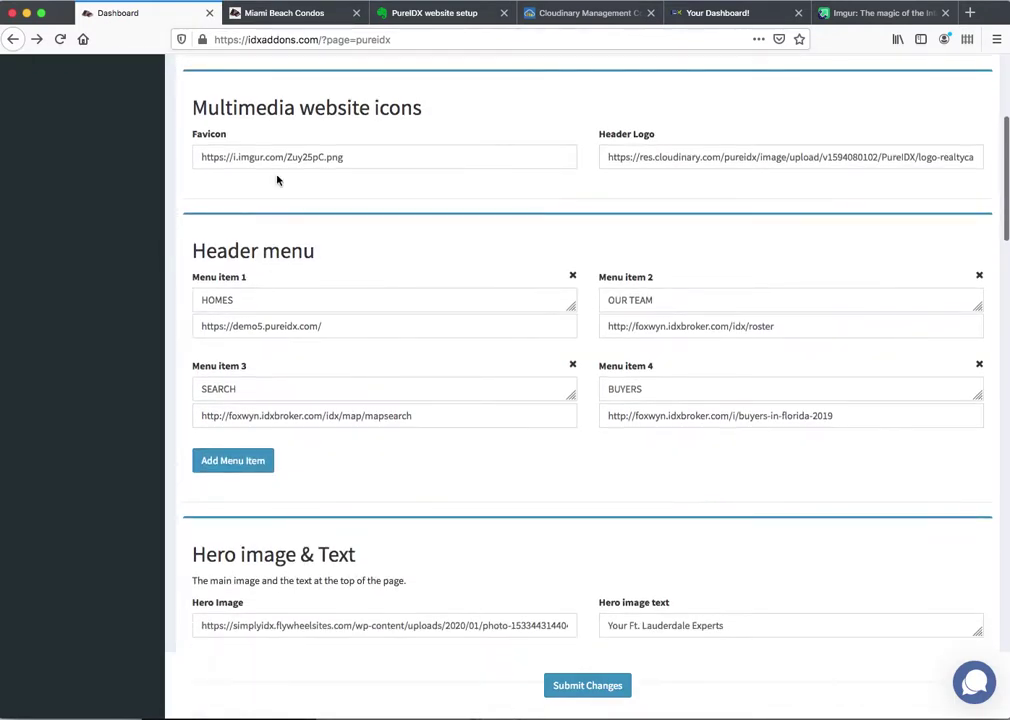
pyautogui.click(251, 300)
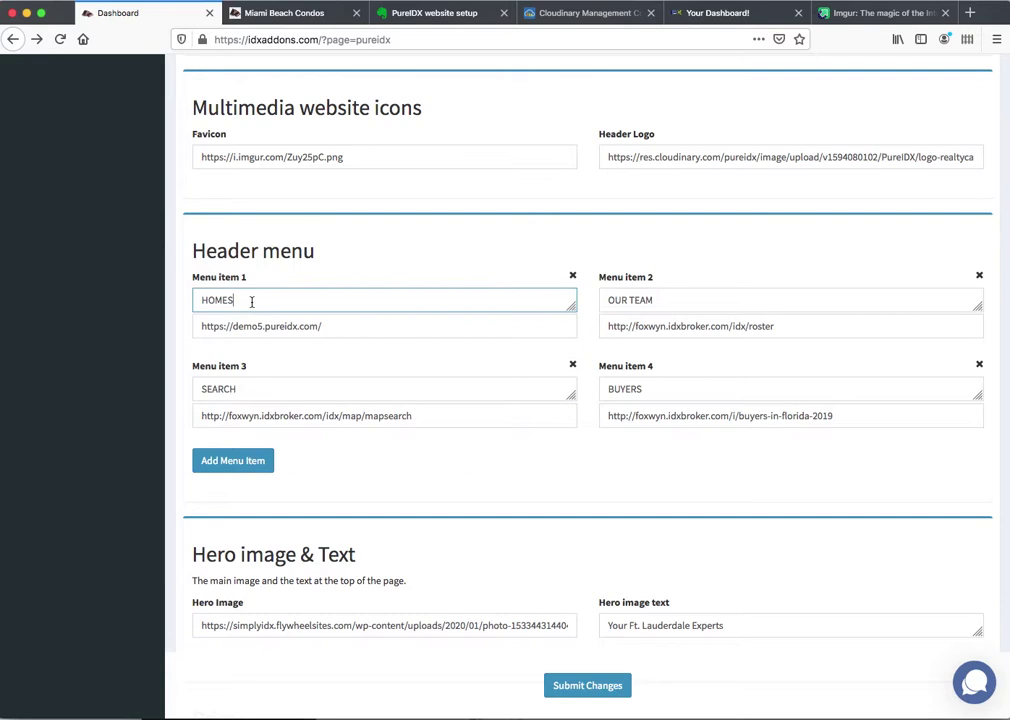
pyautogui.press('BackSpace')
pyautogui.click(336, 331)
pyautogui.click(286, 20)
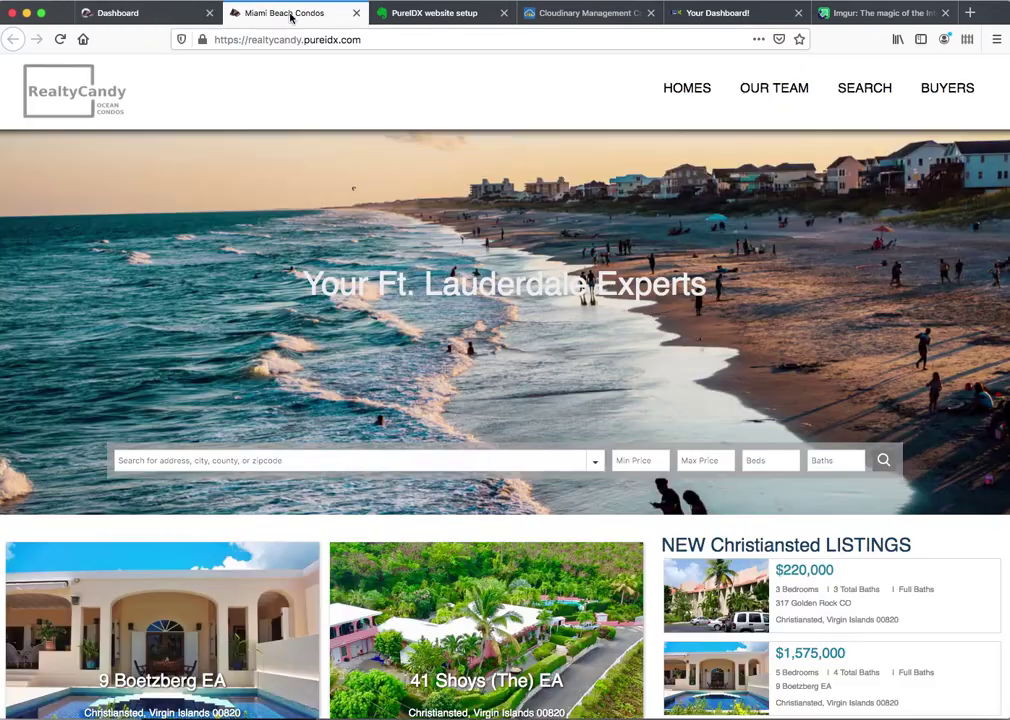
pyautogui.click(300, 39)
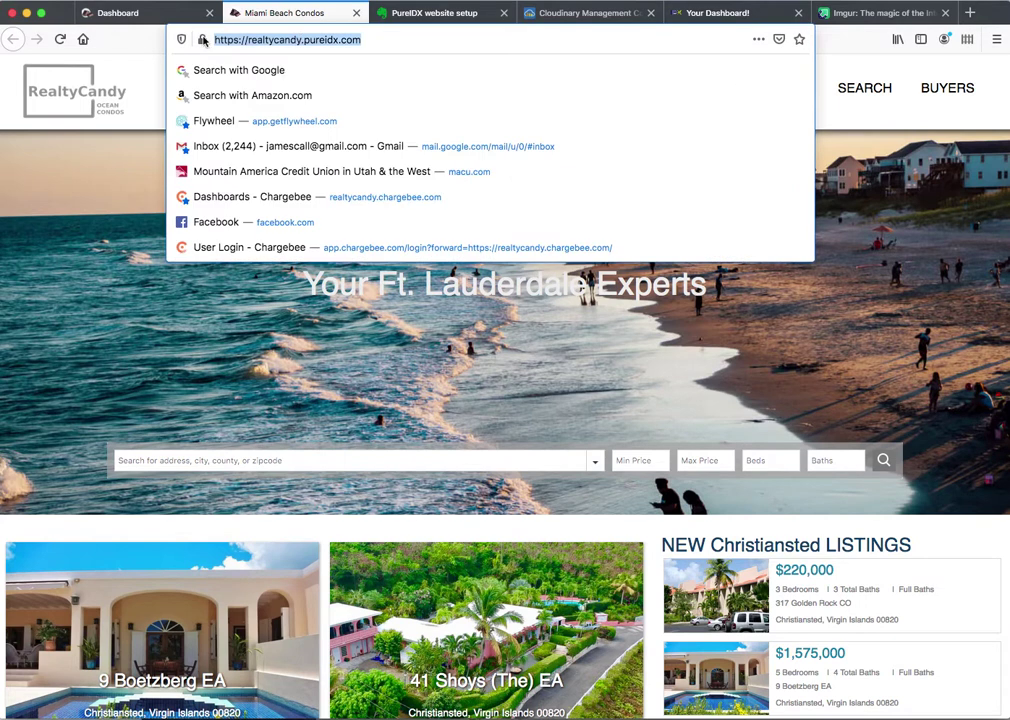
pyautogui.click(133, 16)
pyautogui.tripleClick(361, 332)
pyautogui.press('super+v')
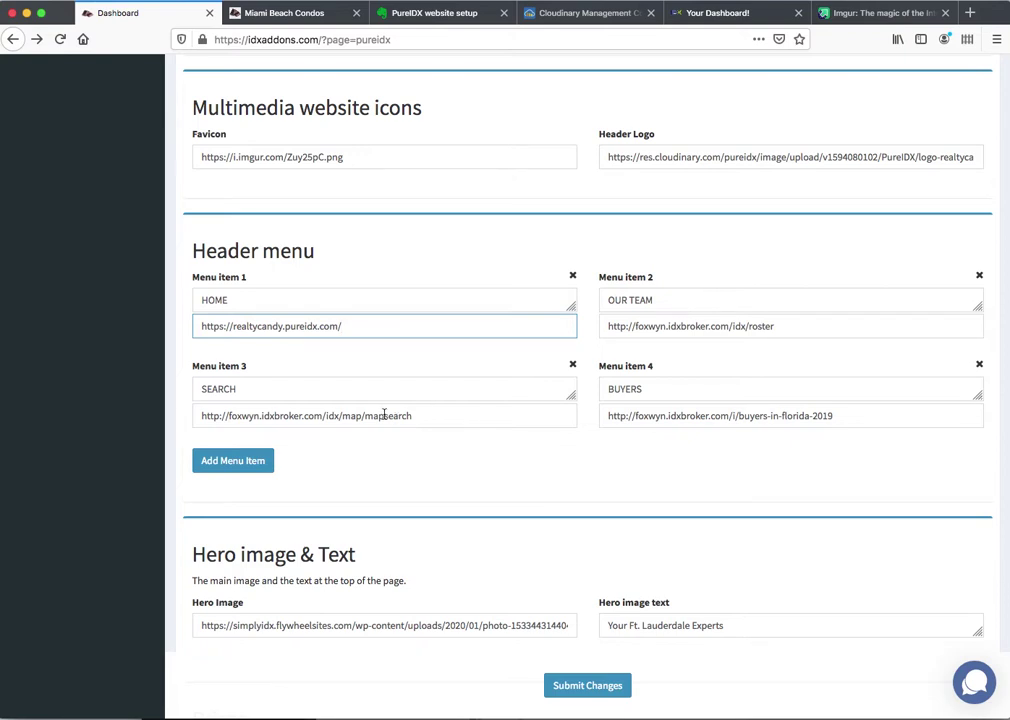
pyautogui.press('super+Tab')
pyautogui.press('super+Tab')
pyautogui.press('super+Tab')
# - Rename the second menu item from OUR TEAM to OUR AGENTS
pyautogui.doubleClick(638, 302)
pyautogui.write('AGENTS')
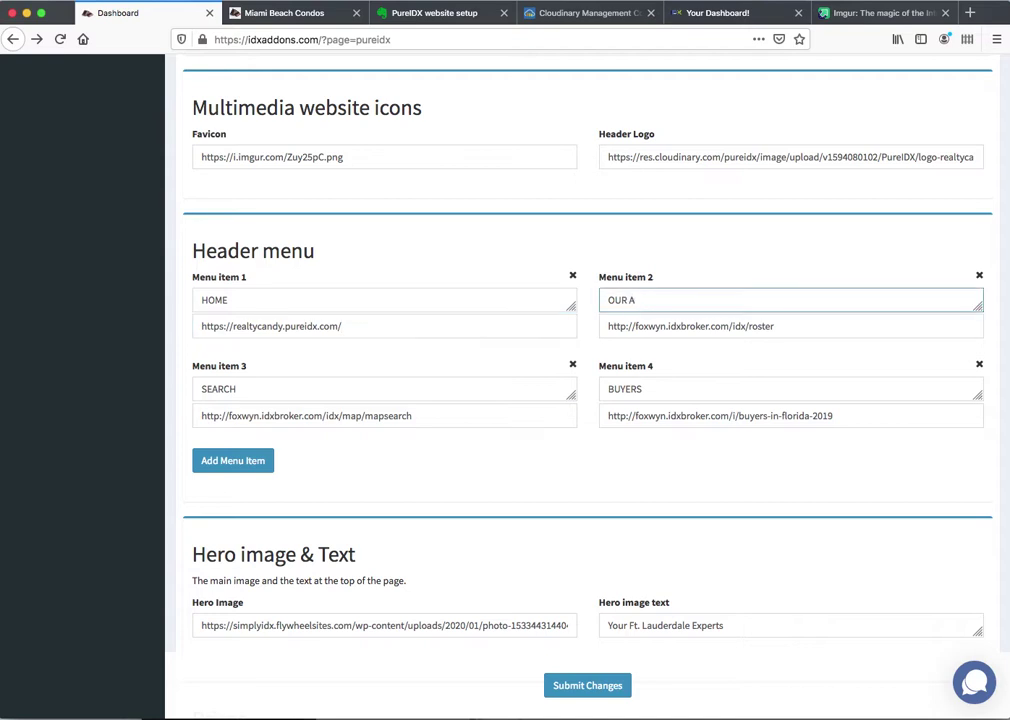
pyautogui.click(733, 326)
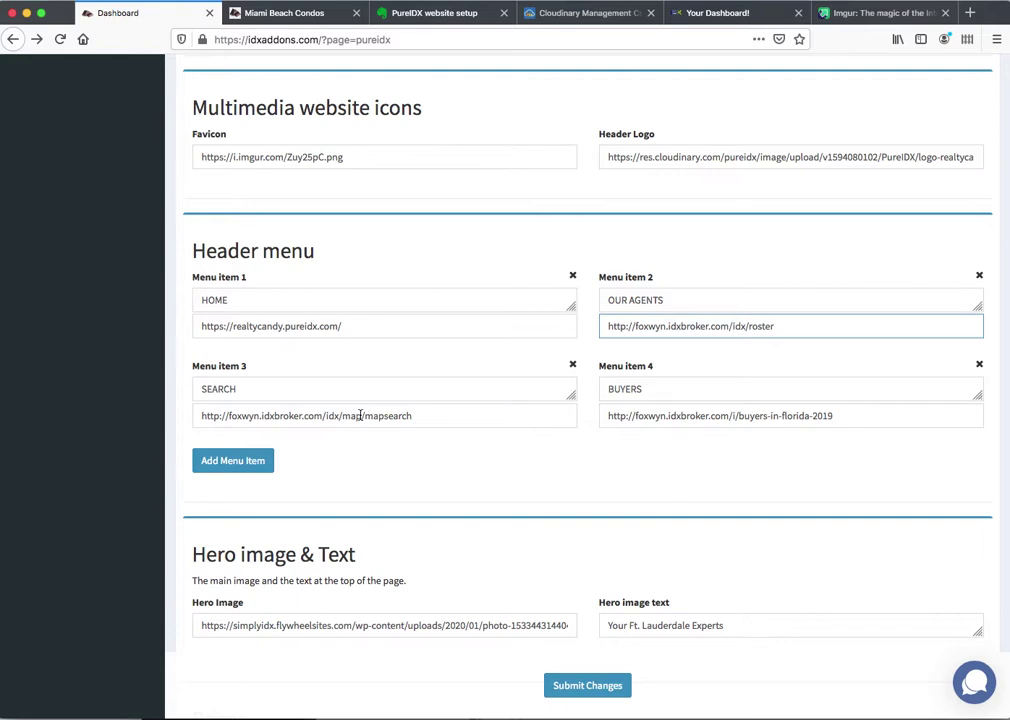
pyautogui.click(708, 14)
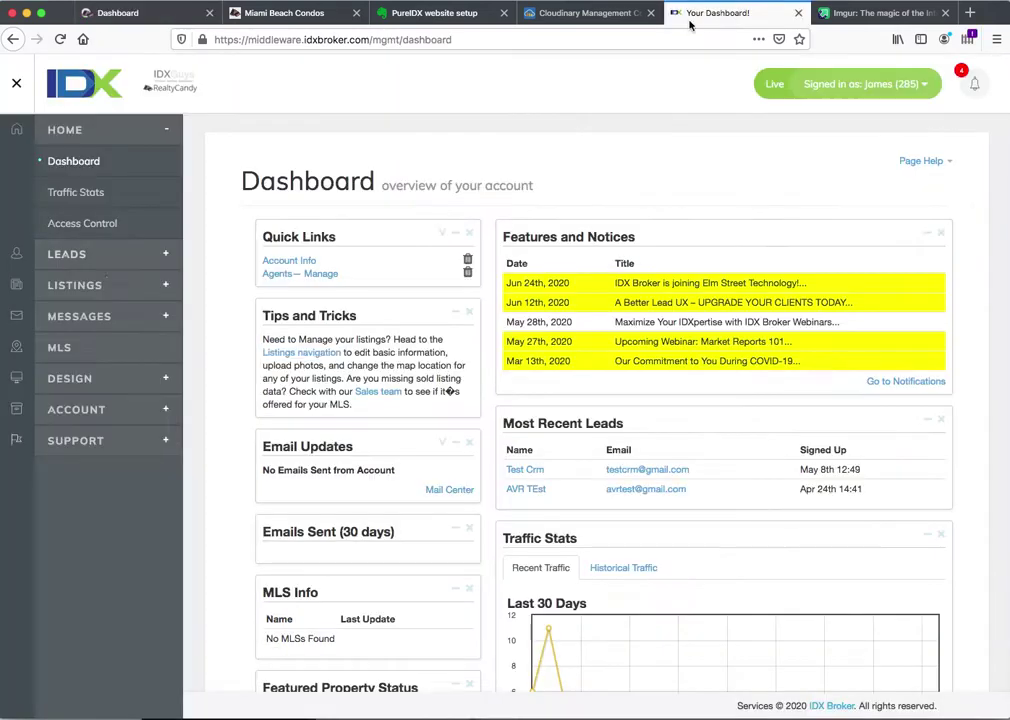
# - Open the Page Templates list and the agent Roster page in their own tabs
pyautogui.click(104, 384)
pyautogui.click(130, 318)
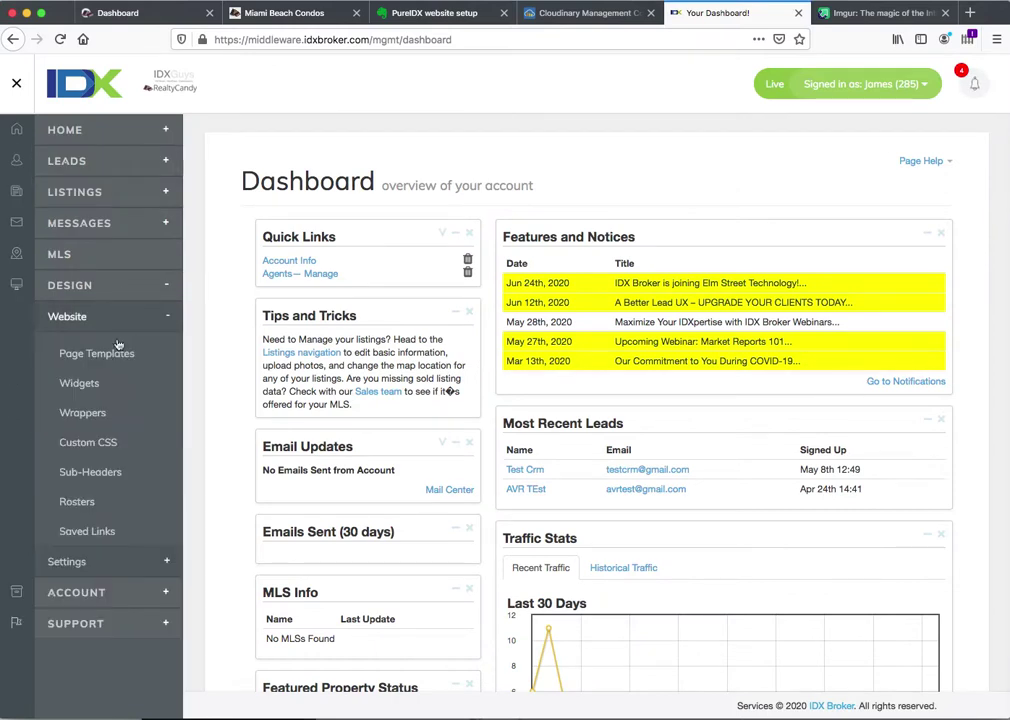
pyautogui.middleClick(115, 353)
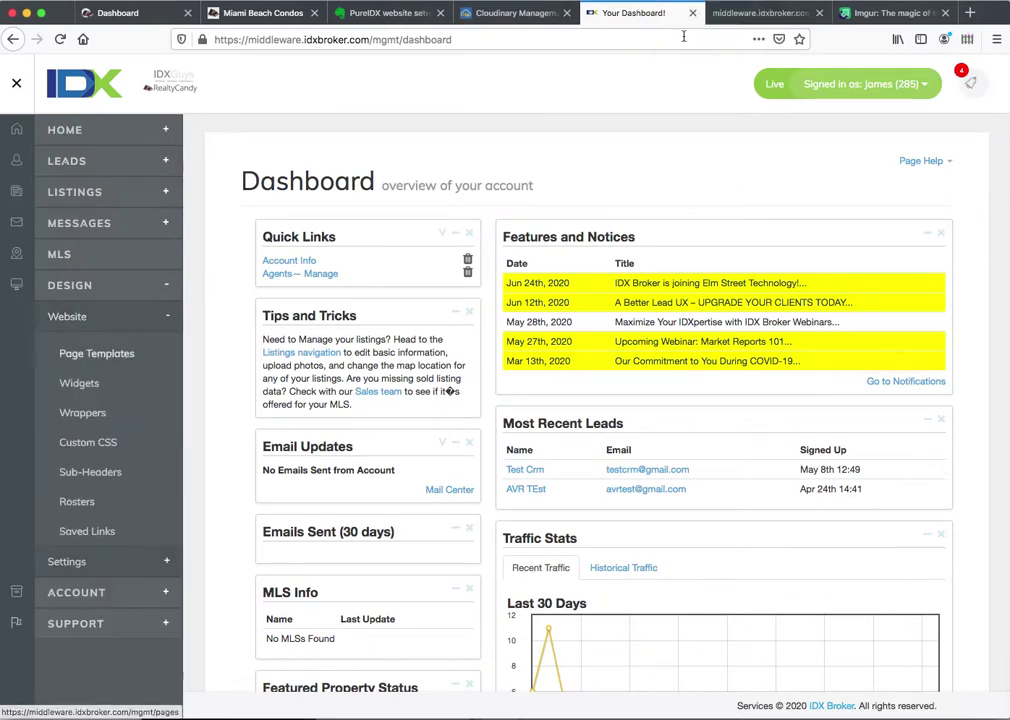
pyautogui.click(745, 14)
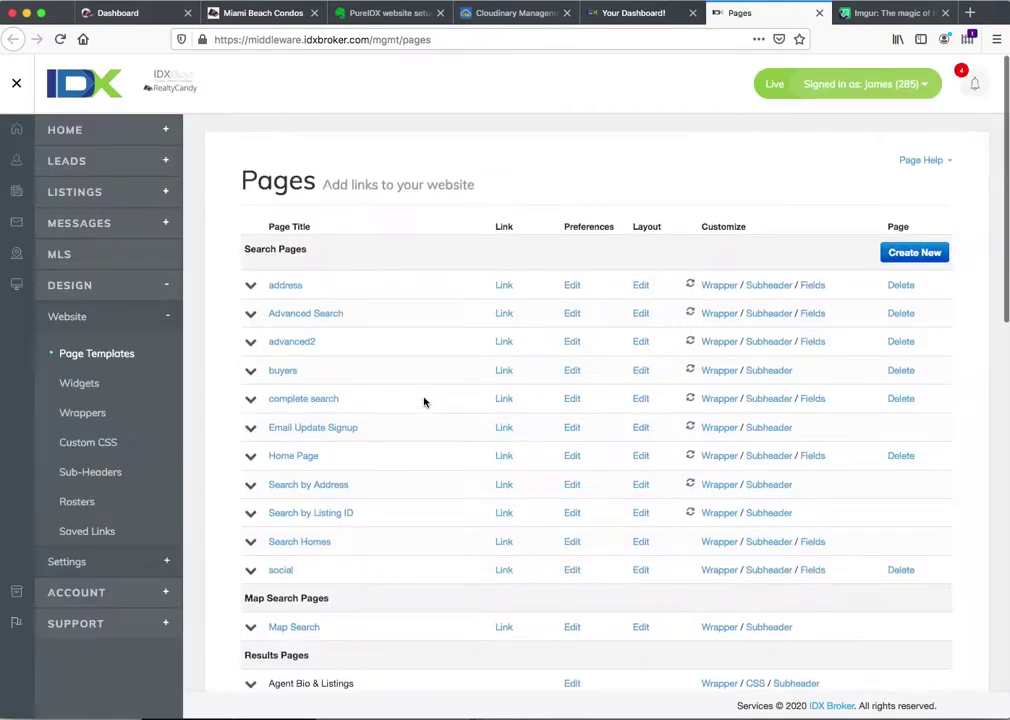
pyautogui.scroll(-10, 381, 512)
pyautogui.scroll(-8, 381, 512)
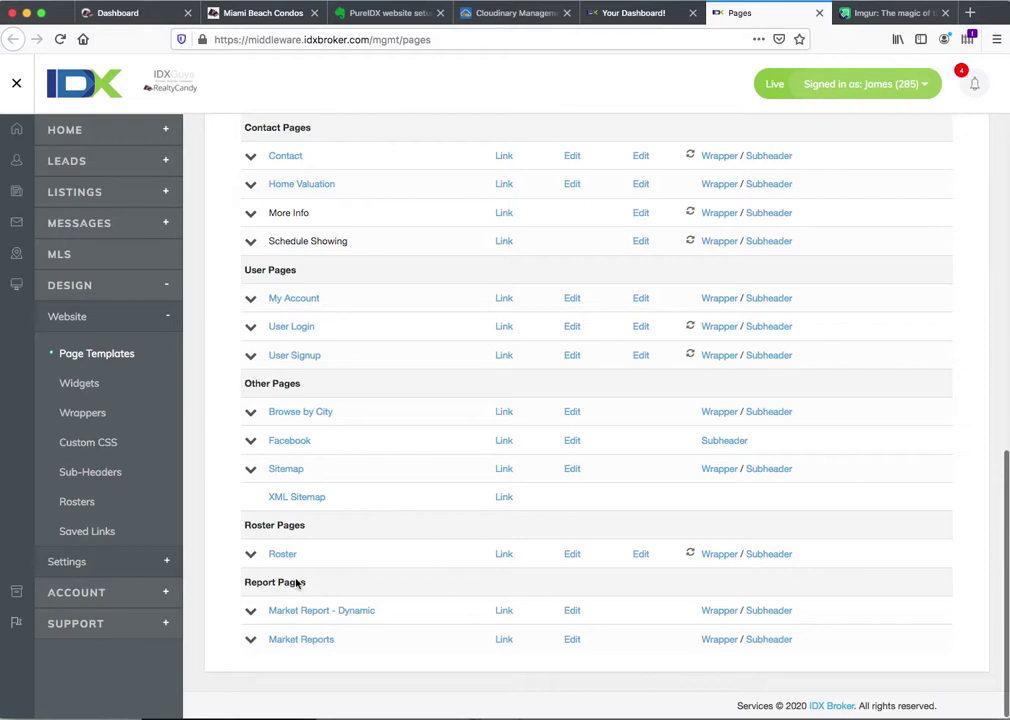
pyautogui.keyDown('super'); pyautogui.click(282, 554); pyautogui.keyUp('super')
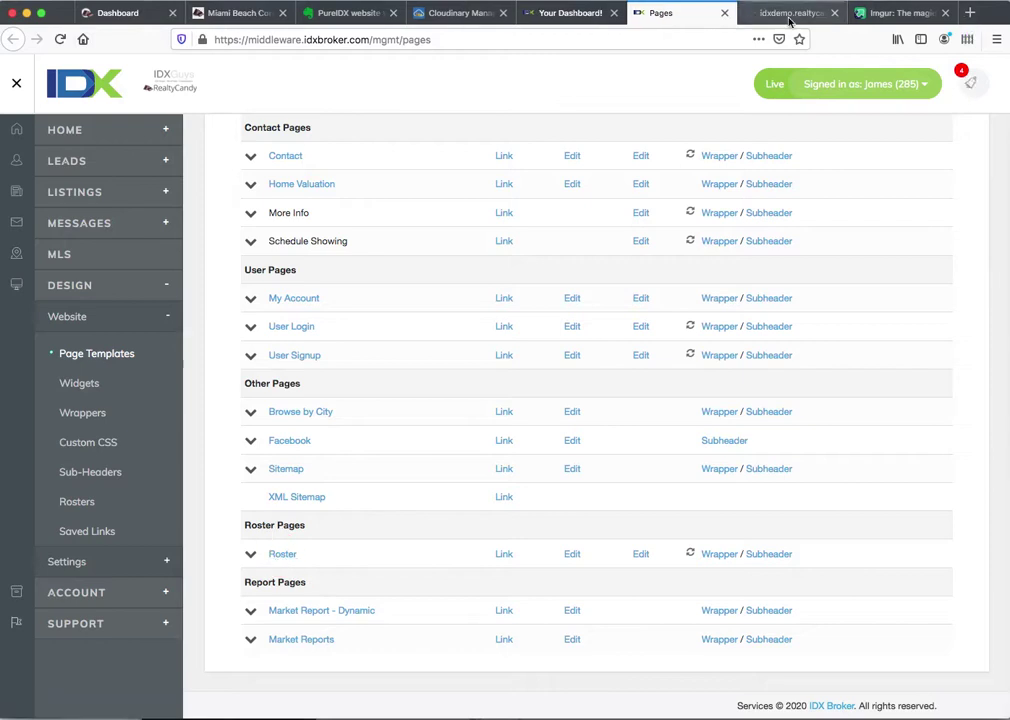
pyautogui.click(789, 20)
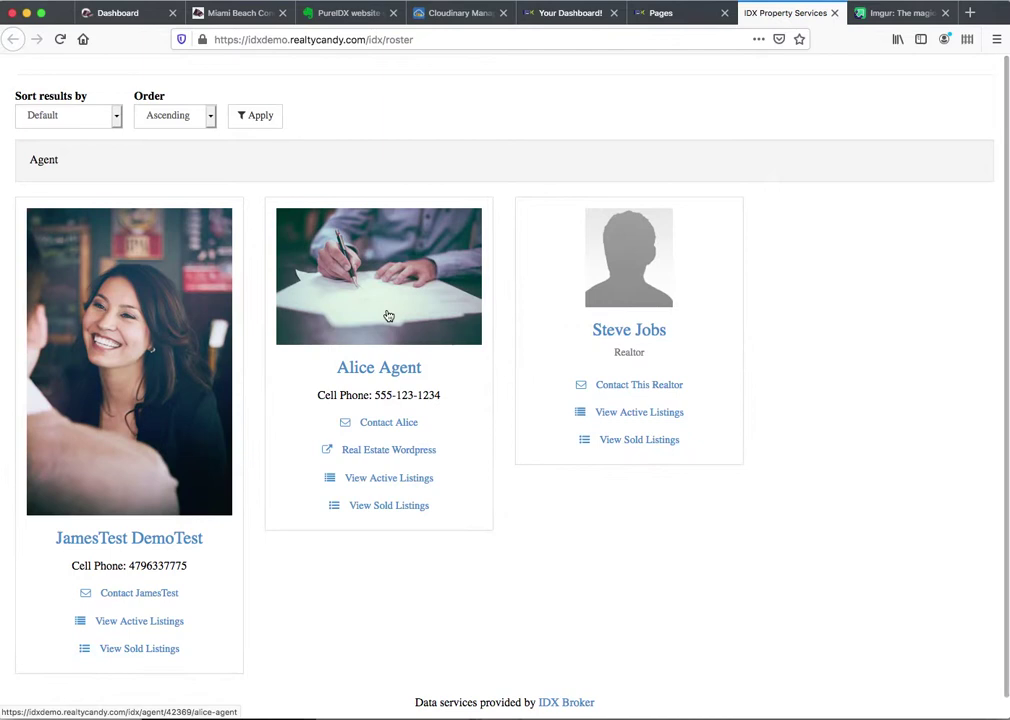
pyautogui.click(670, 20)
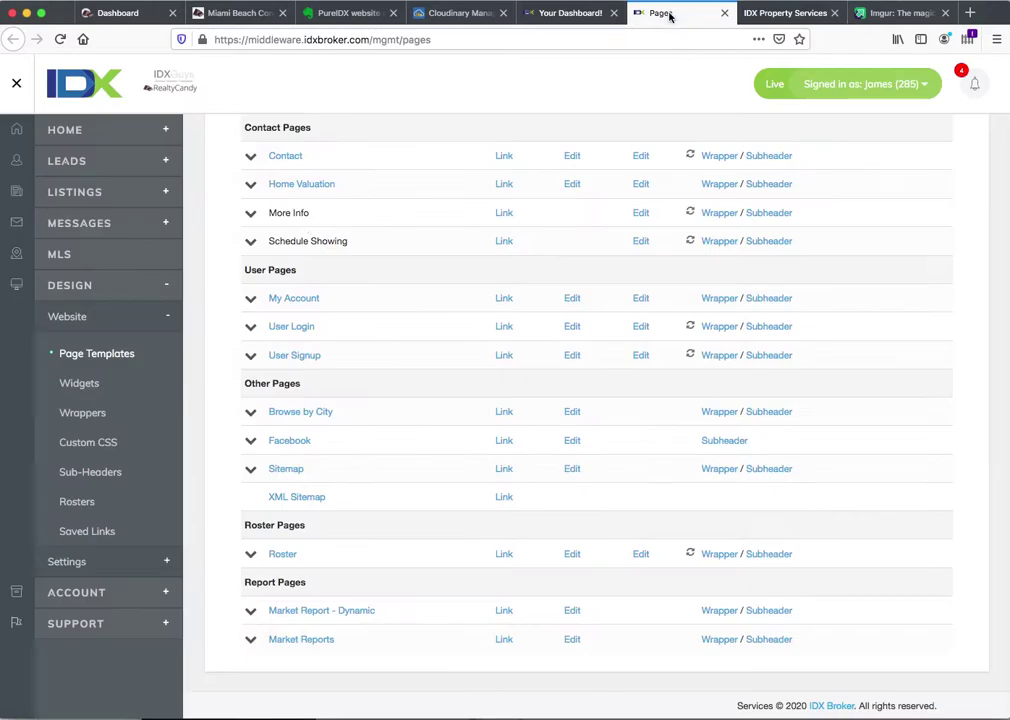
pyautogui.click(117, 292)
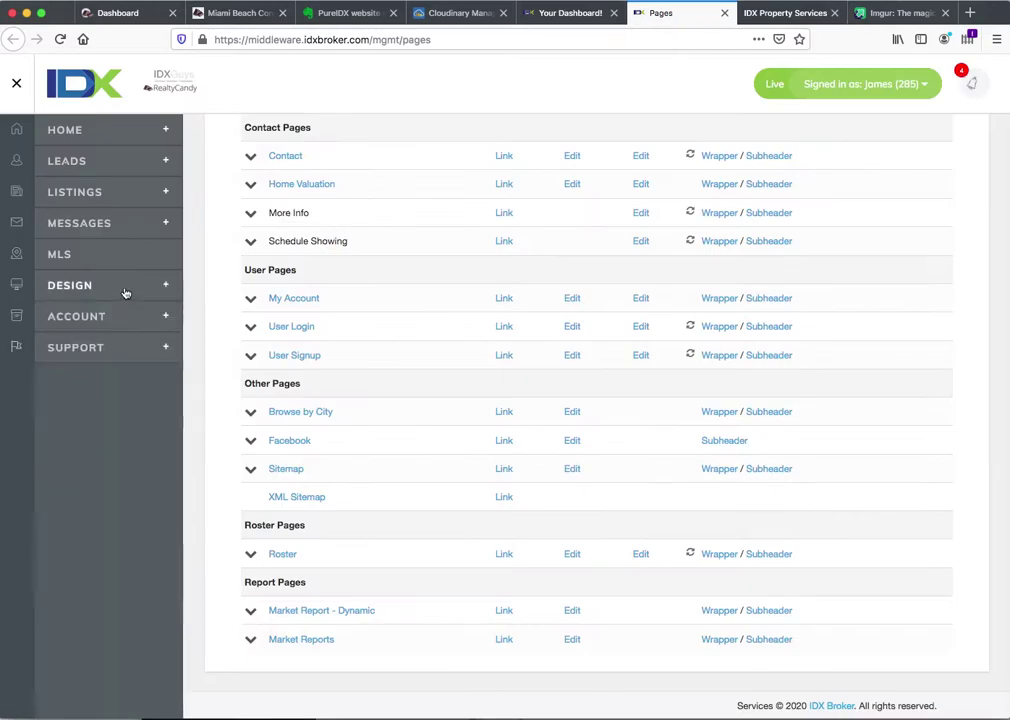
pyautogui.click(140, 286)
pyautogui.click(168, 319)
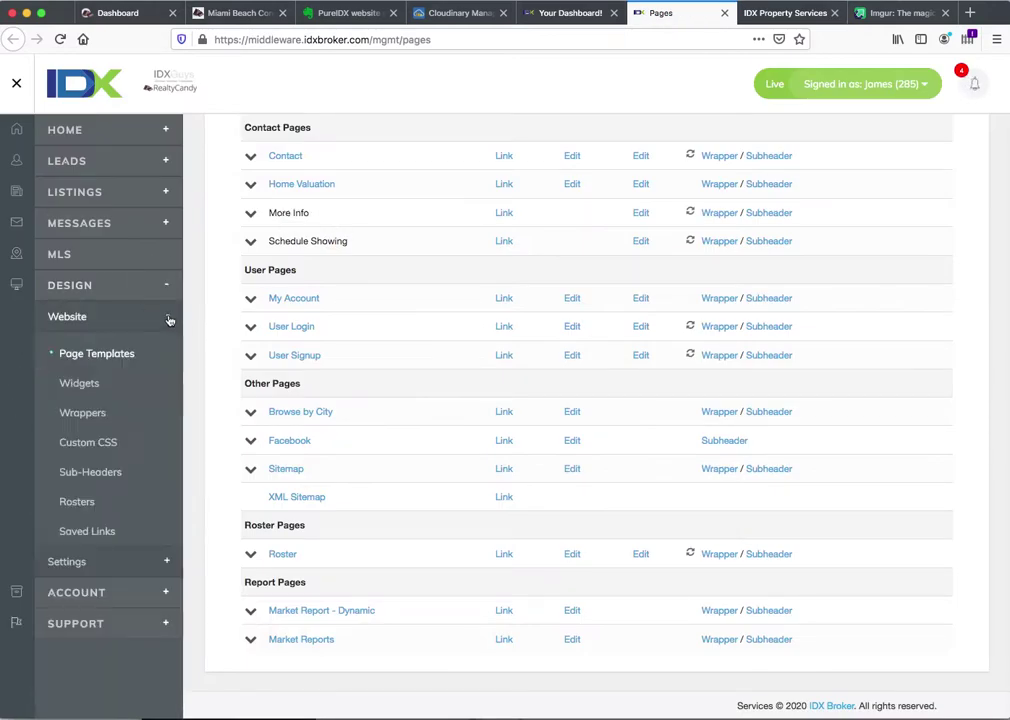
pyautogui.click(785, 13)
pyautogui.click(417, 40)
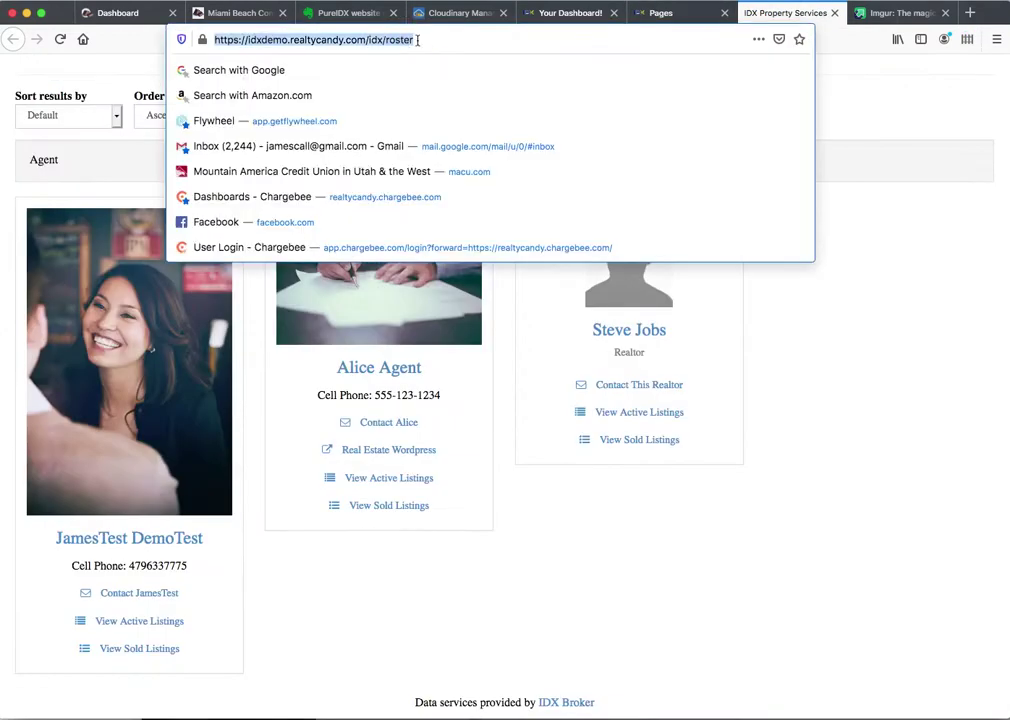
pyautogui.click(721, 248)
pyautogui.click(573, 16)
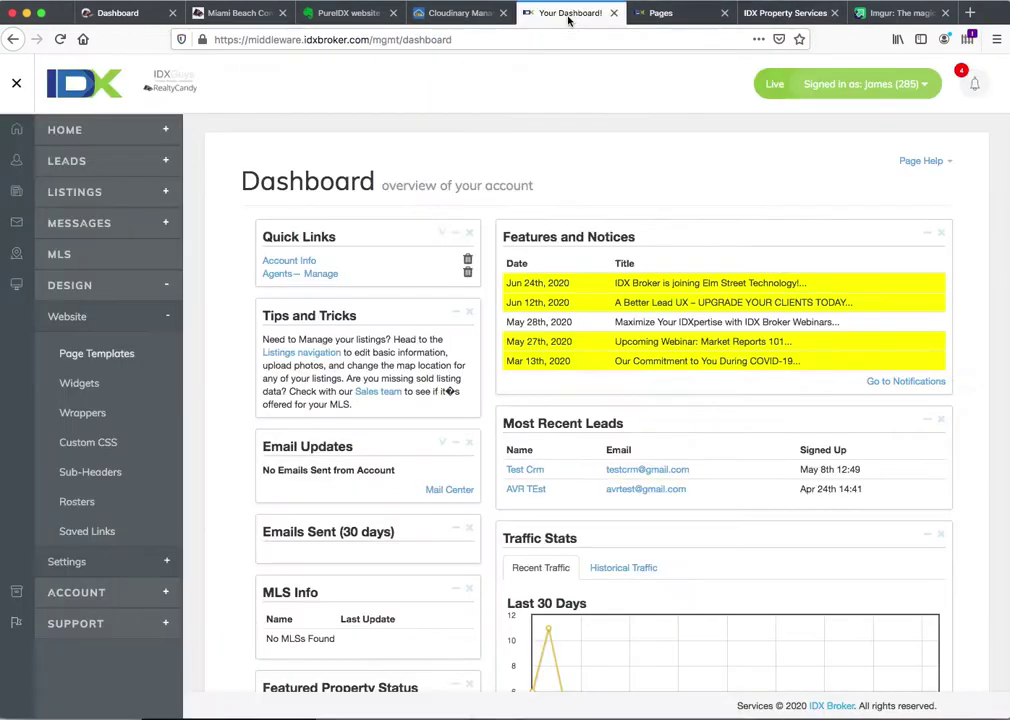
pyautogui.click(248, 15)
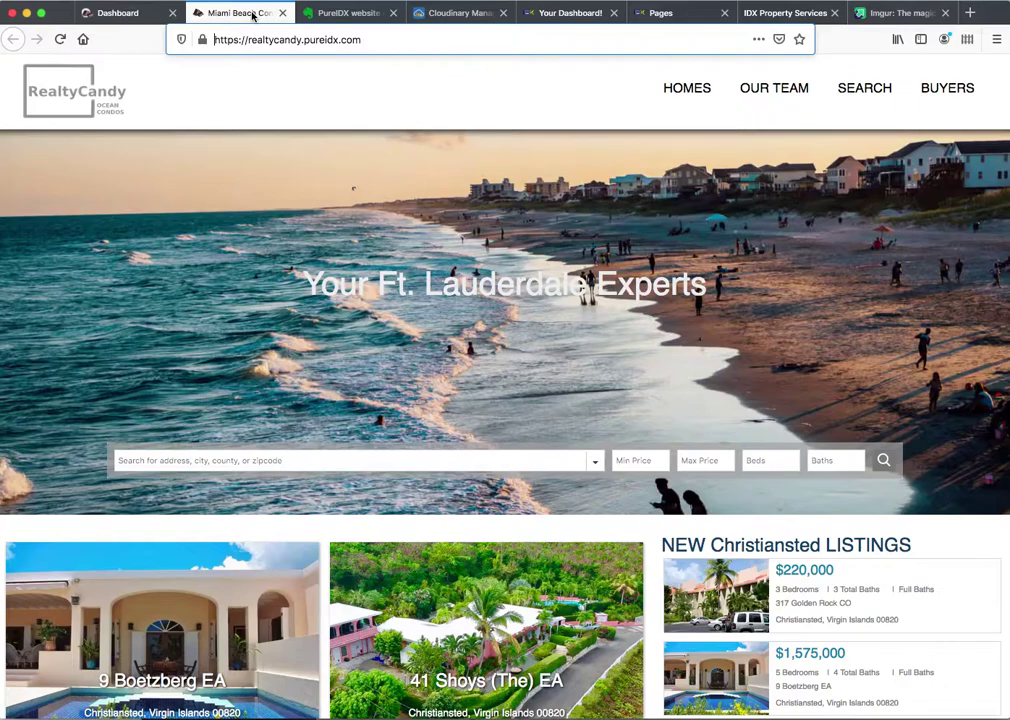
pyautogui.click(135, 14)
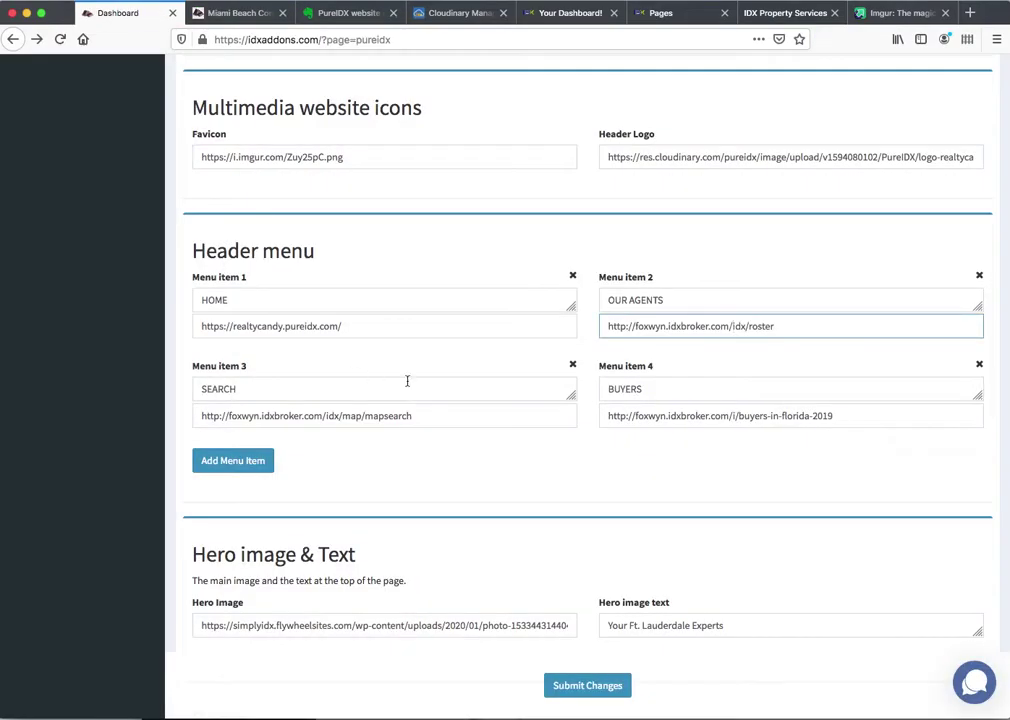
# - Paste the roster address as the OUR AGENTS menu item's link
pyautogui.write('https://idxdemo.realtycandy.com')
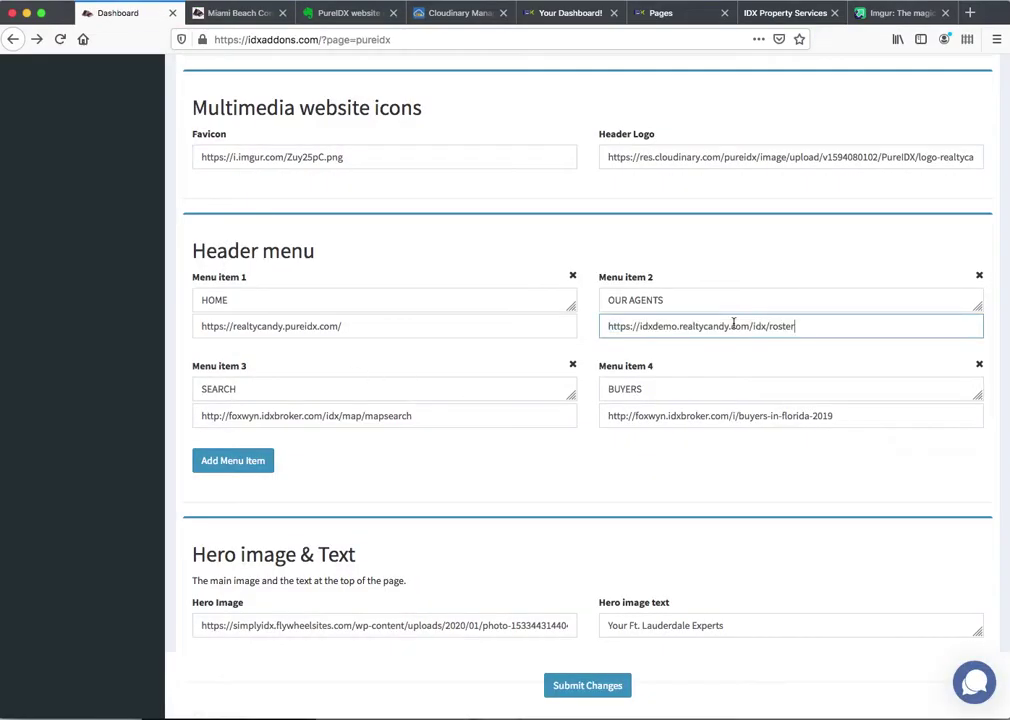
pyautogui.click(429, 414)
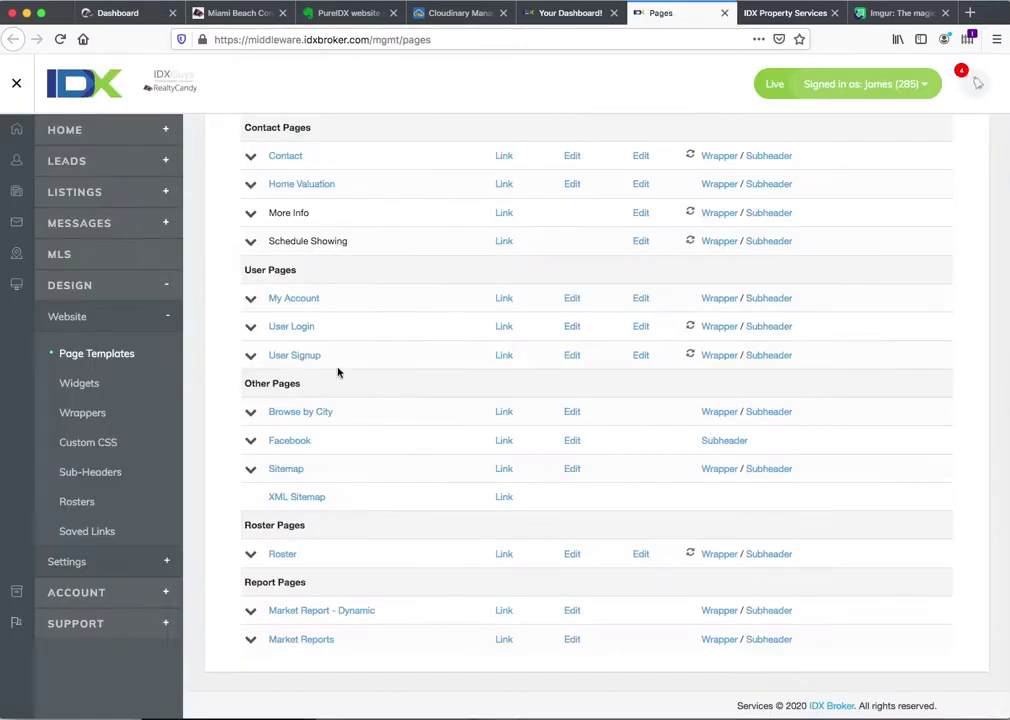
pyautogui.scroll(9, 314, 349)
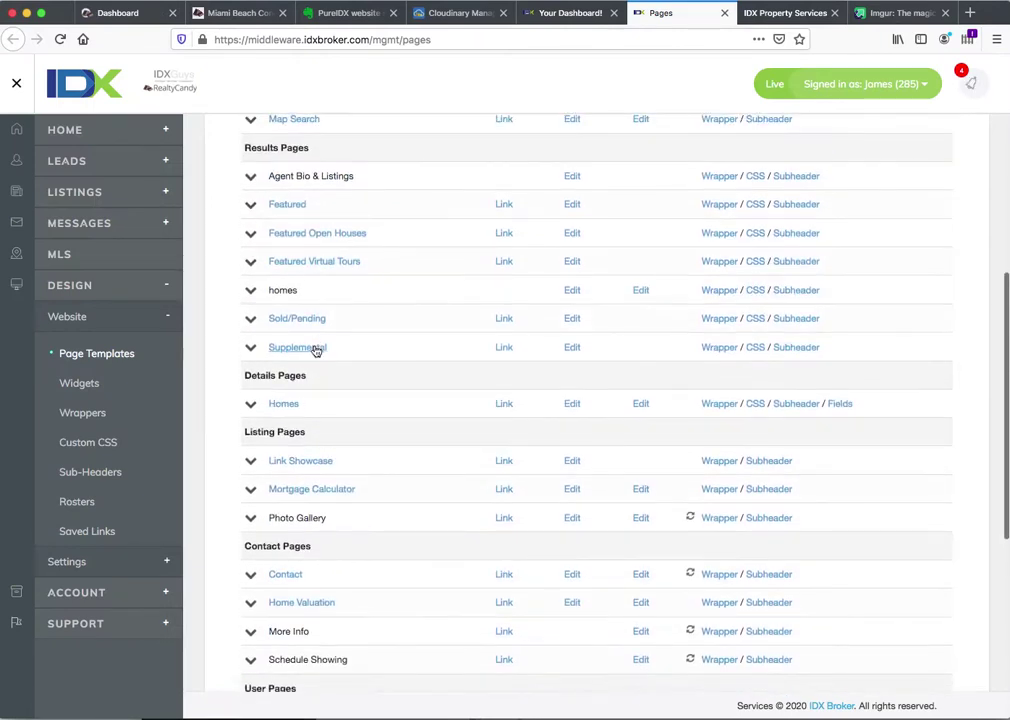
pyautogui.scroll(4, 290, 345)
pyautogui.moveTo(296, 293)
pyautogui.mouseDown()
pyautogui.moveTo(355, 293)
pyautogui.moveTo(304, 292)
pyautogui.mouseUp()
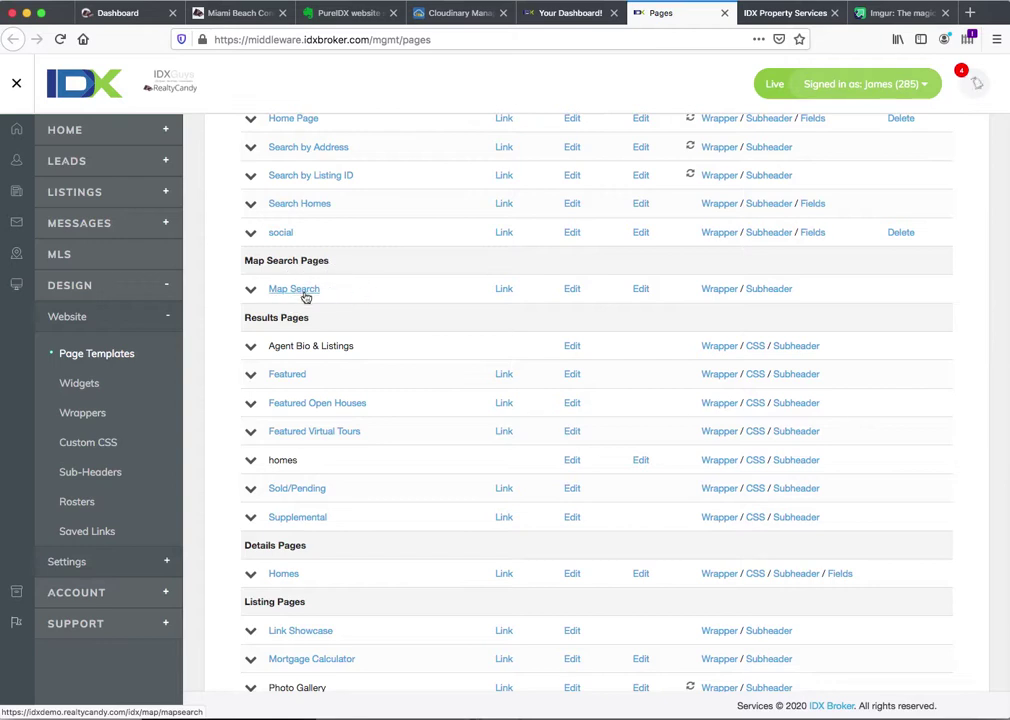
pyautogui.rightClick(303, 290)
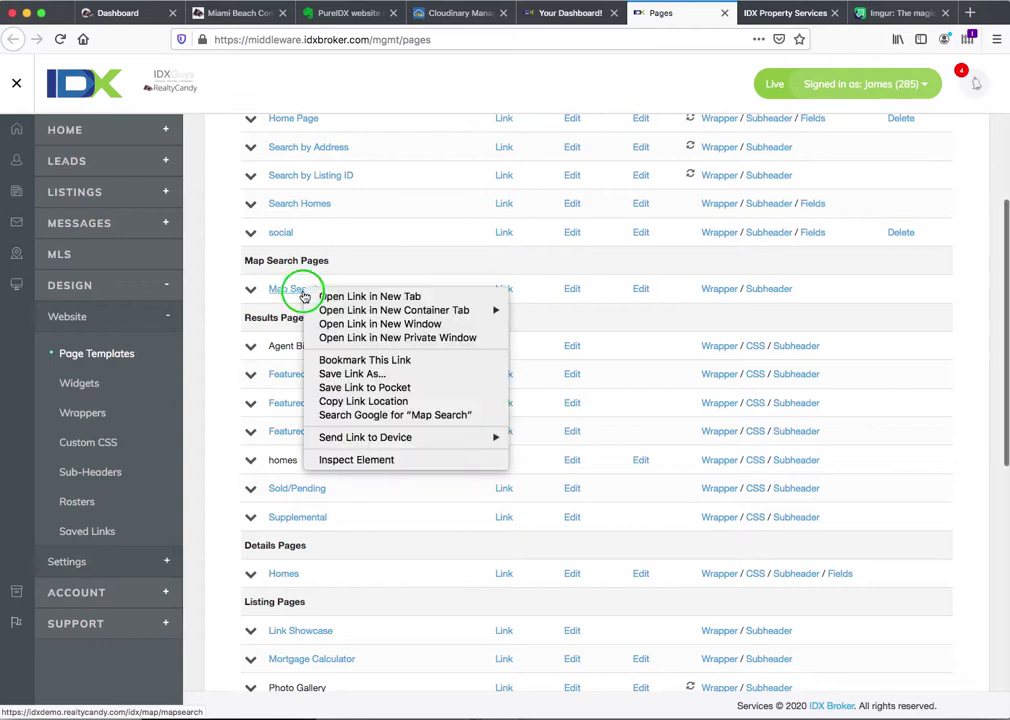
pyautogui.click(400, 402)
pyautogui.click(123, 14)
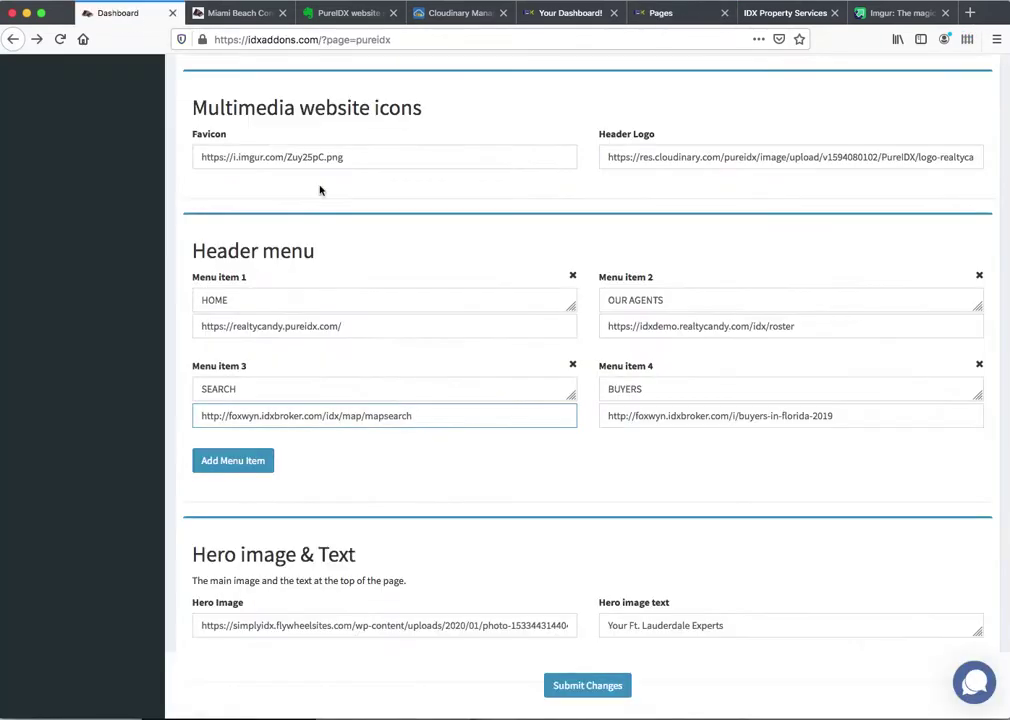
pyautogui.tripleClick(426, 408)
pyautogui.press('super+v')
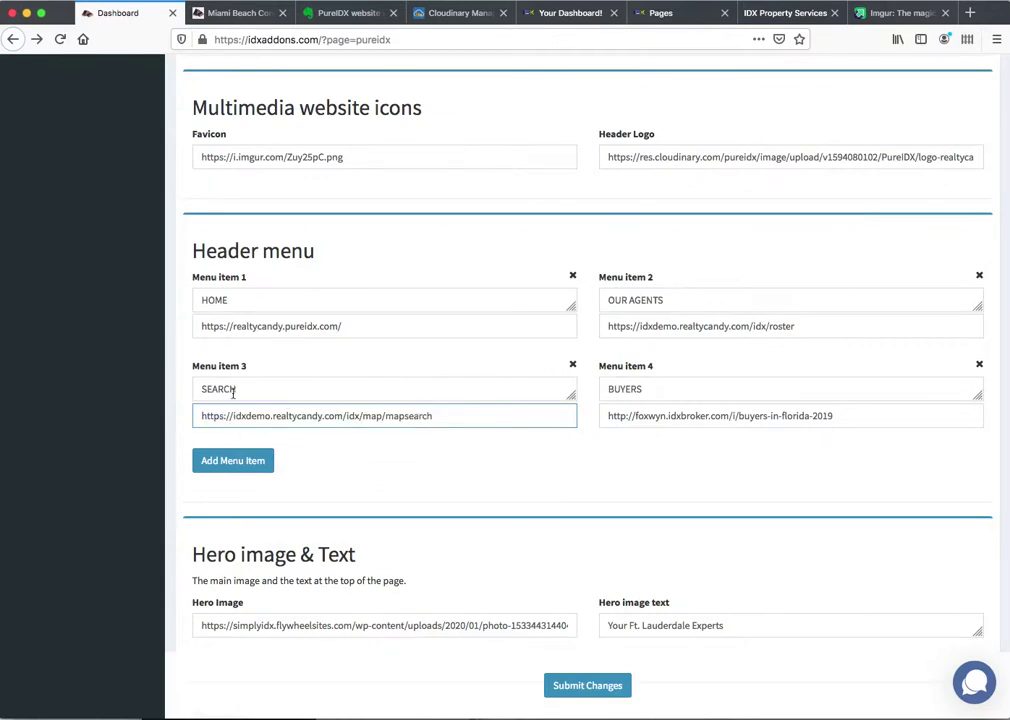
# - Rename the third menu item to MAP SEARCH by adding MAP before SEARCH
pyautogui.click(202, 388)
pyautogui.write('MAP')
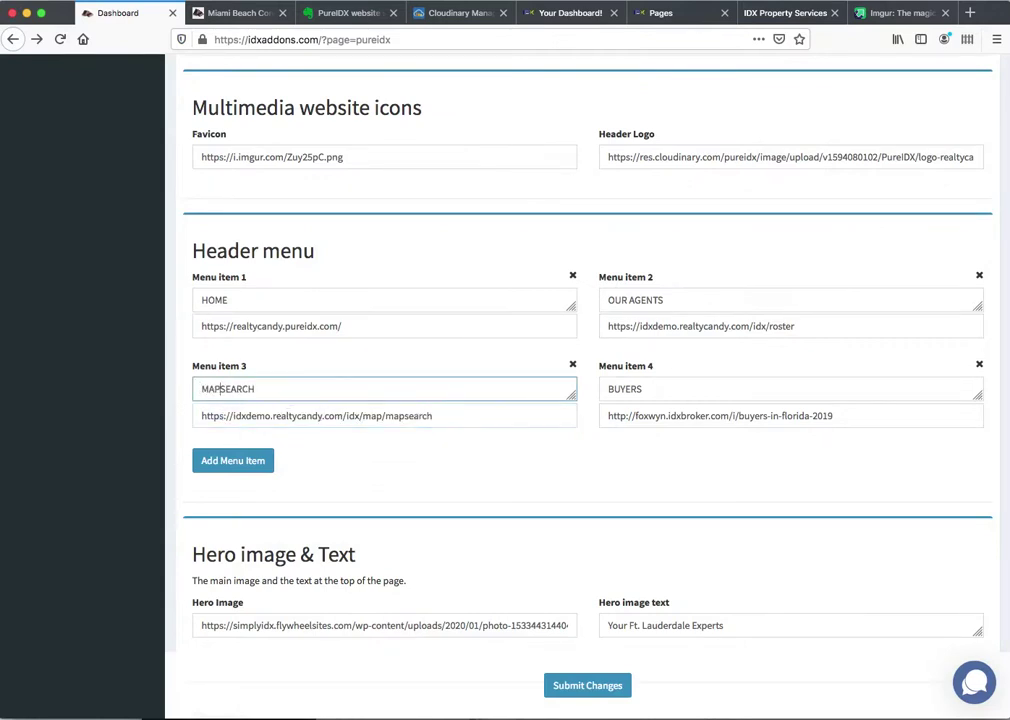
pyautogui.click(717, 387)
pyautogui.doubleClick(717, 387)
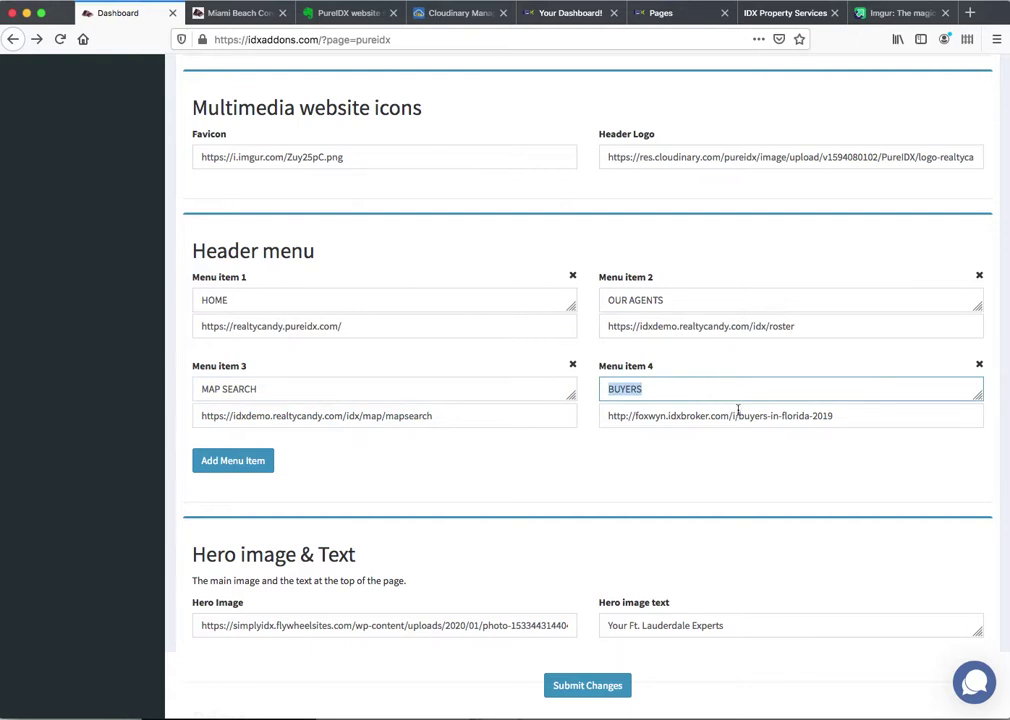
pyautogui.click(660, 10)
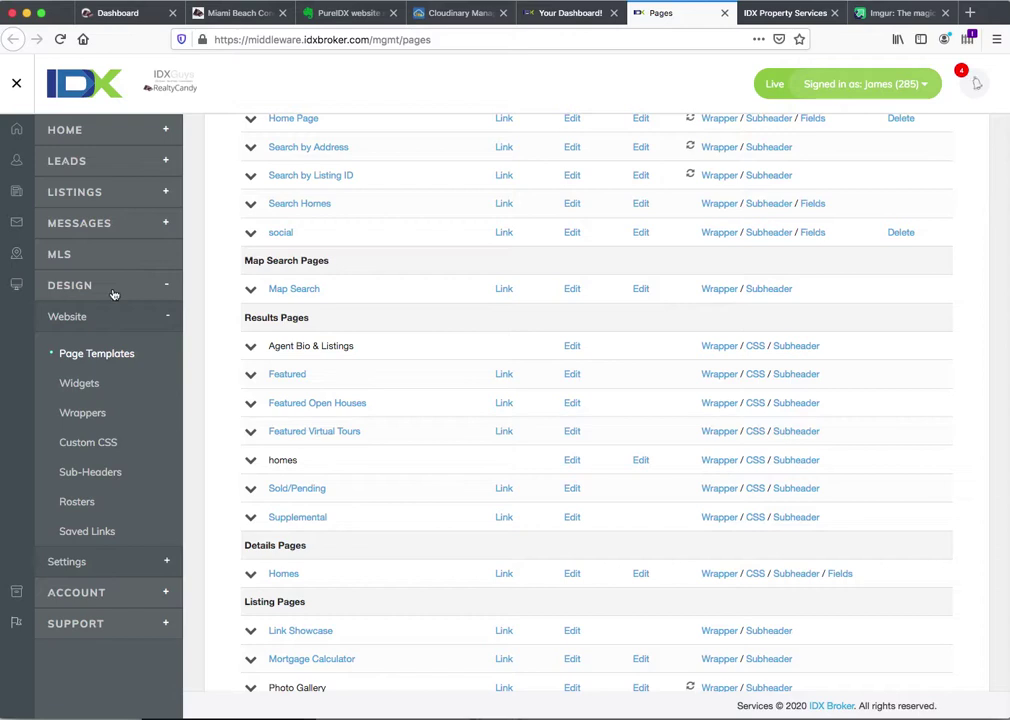
# - Create a new saved link from Saved Links using the Search Homes search page
pyautogui.click(99, 535)
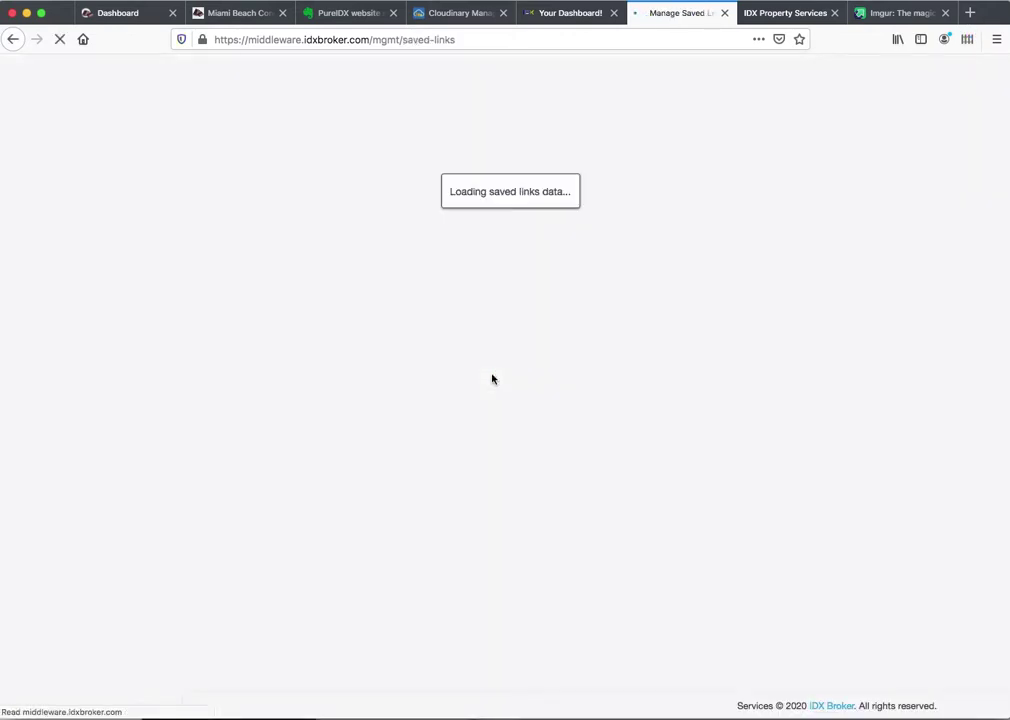
pyautogui.scroll(-5, 491, 378)
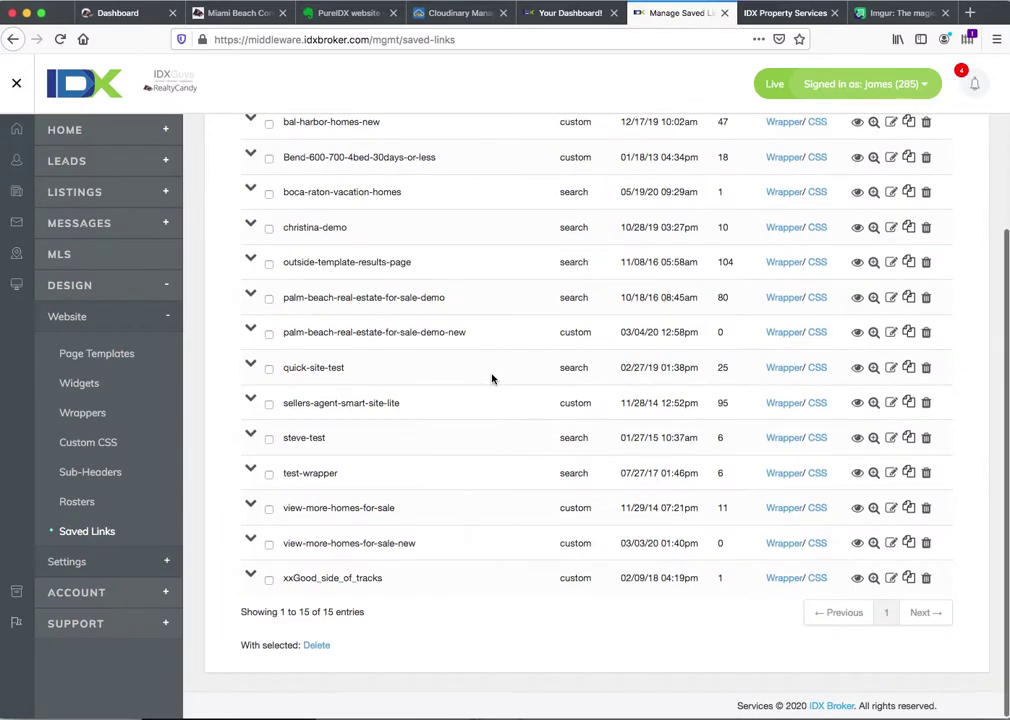
pyautogui.scroll(5, 491, 378)
pyautogui.click(826, 233)
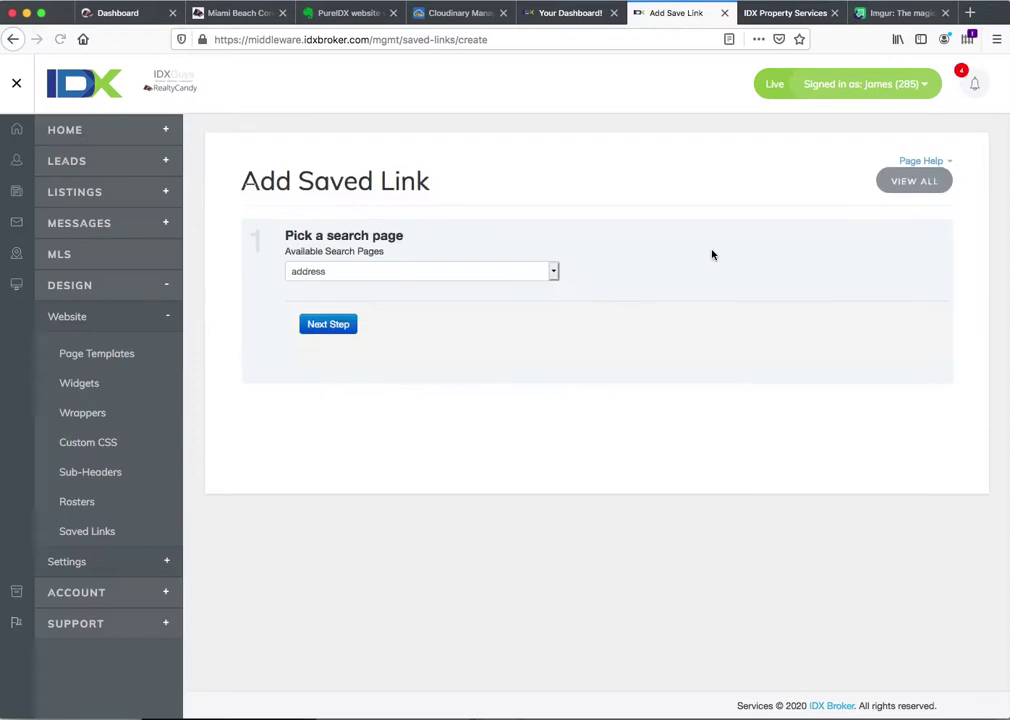
pyautogui.click(557, 274)
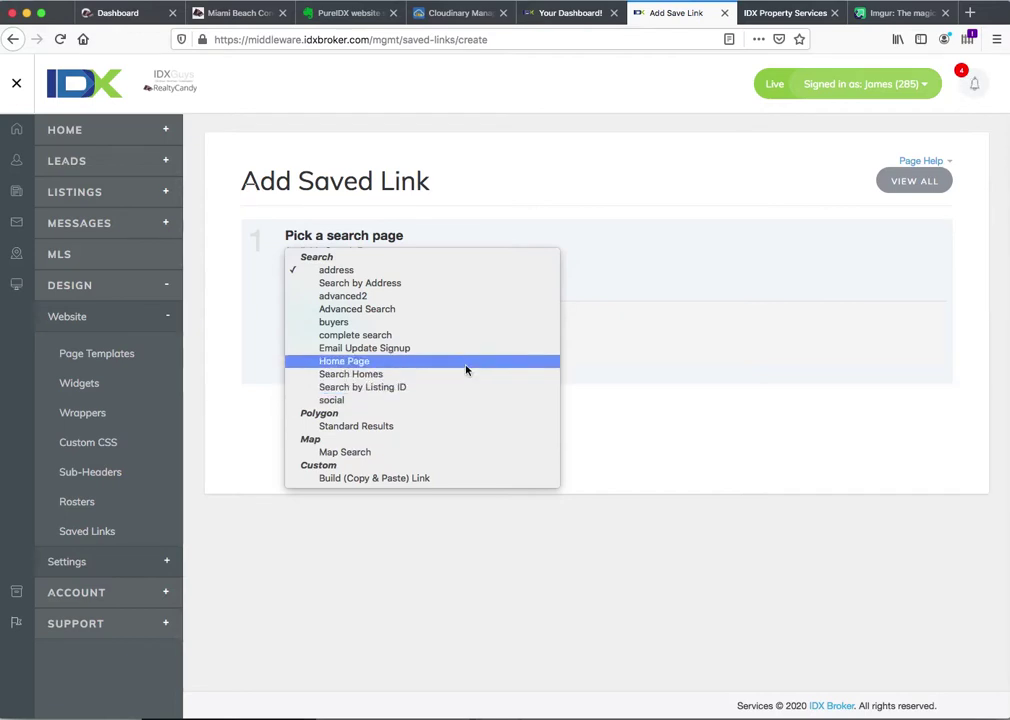
pyautogui.click(463, 375)
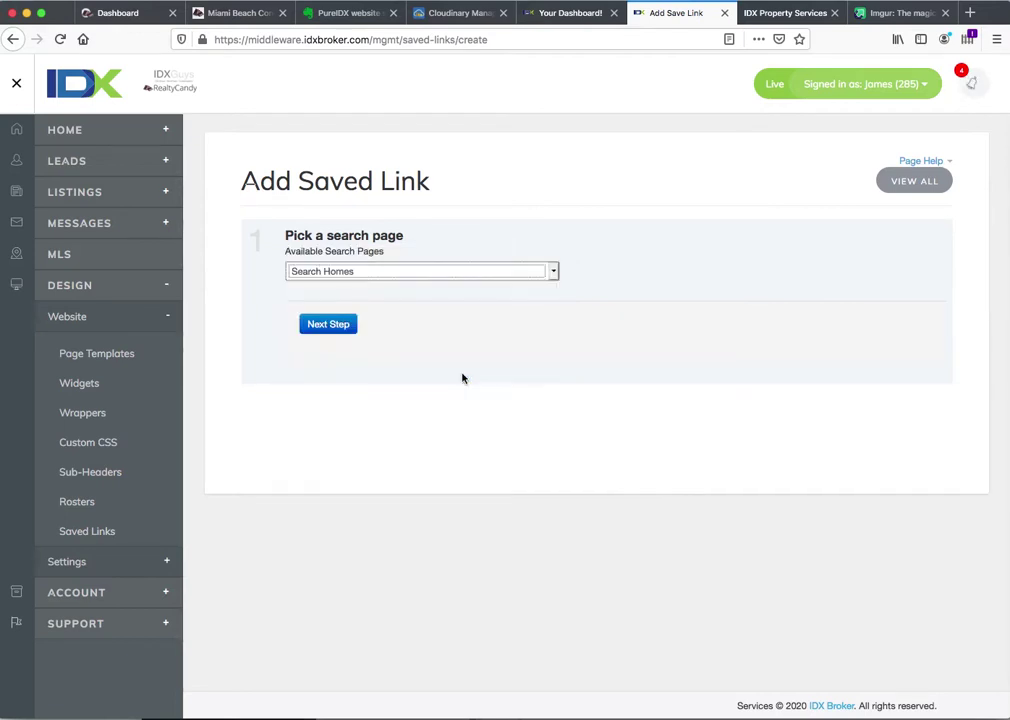
# - Move on to the search criteria and restrict the city to Miami Beach
pyautogui.click(333, 322)
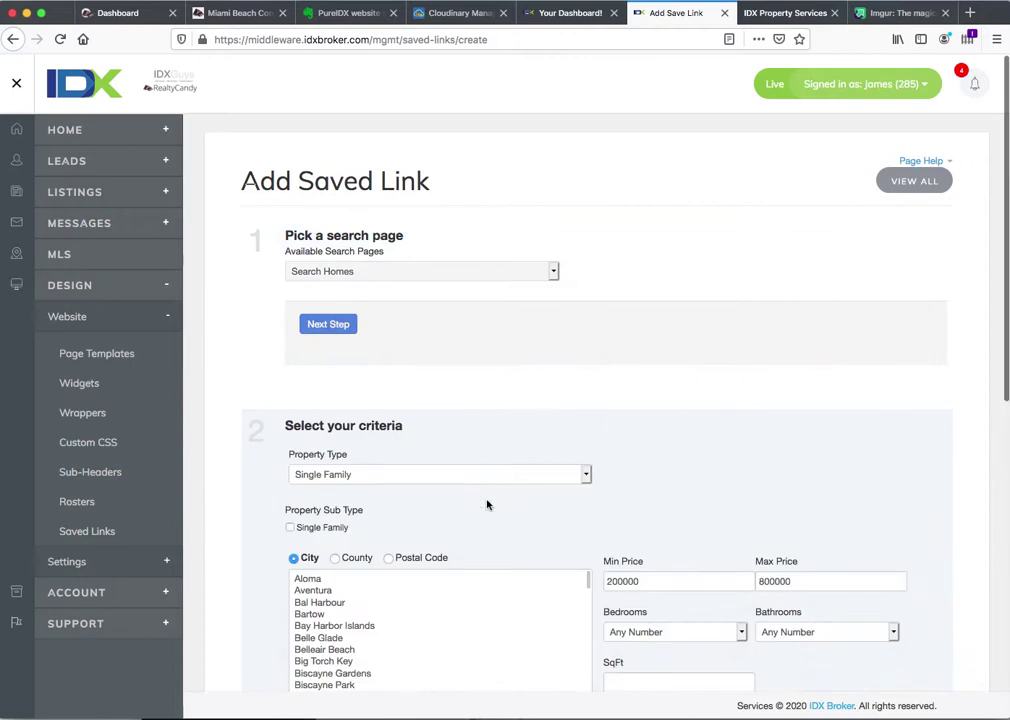
pyautogui.scroll(-5, 487, 510)
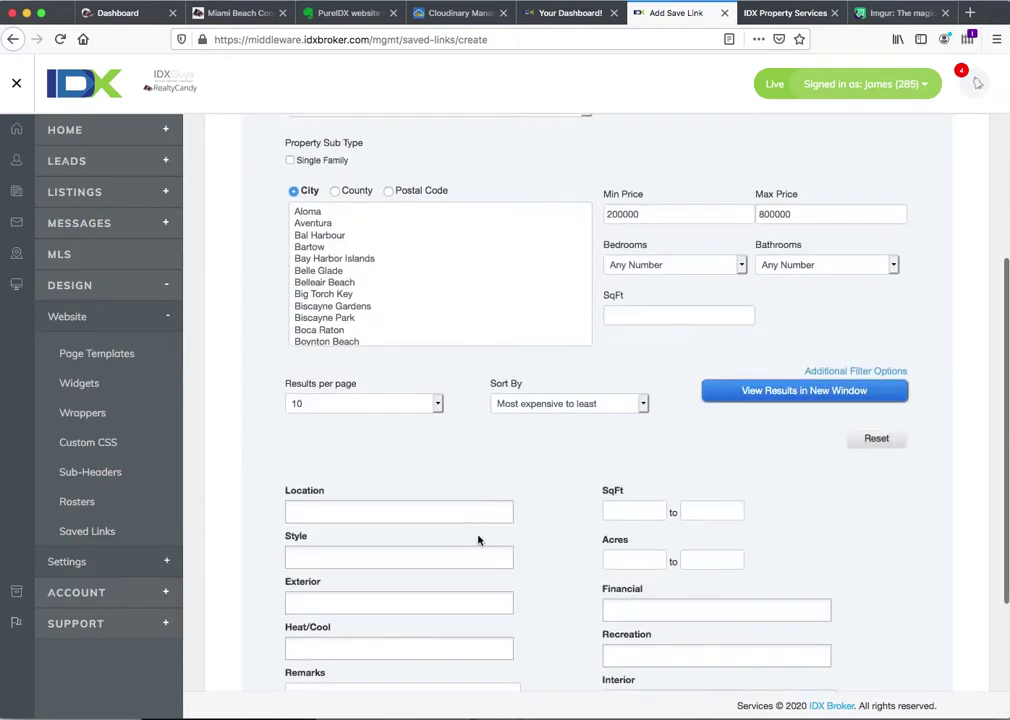
pyautogui.scroll(2, 478, 540)
pyautogui.scroll(-1, 350, 413)
pyautogui.scroll(-10, 350, 413)
pyautogui.scroll(2, 350, 413)
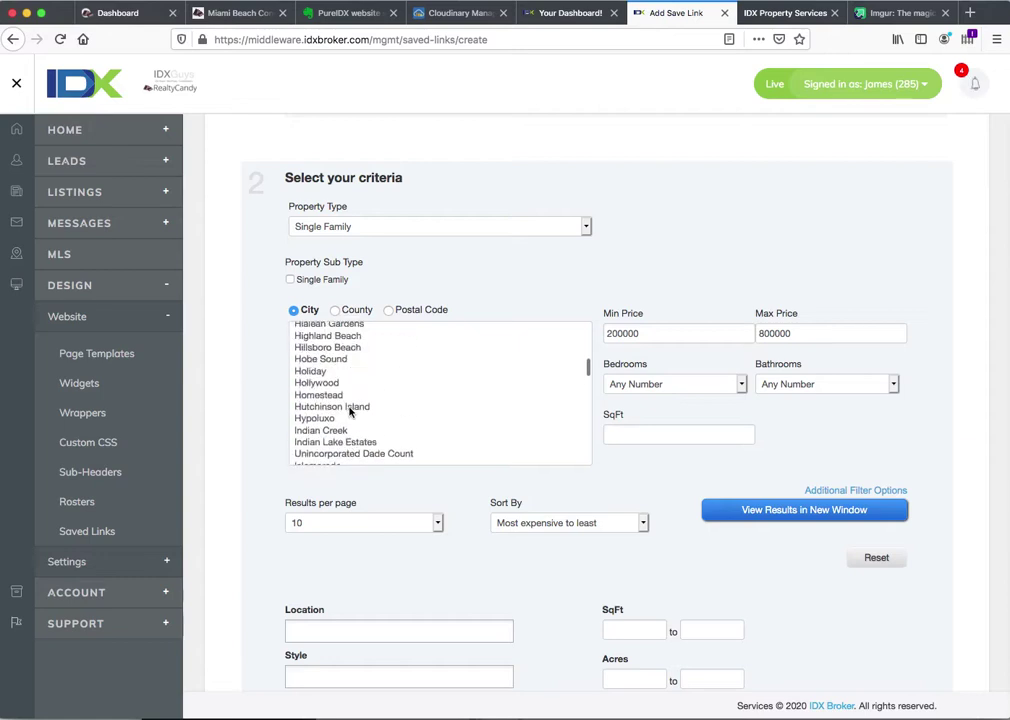
pyautogui.scroll(1, 350, 412)
pyautogui.scroll(-20, 350, 411)
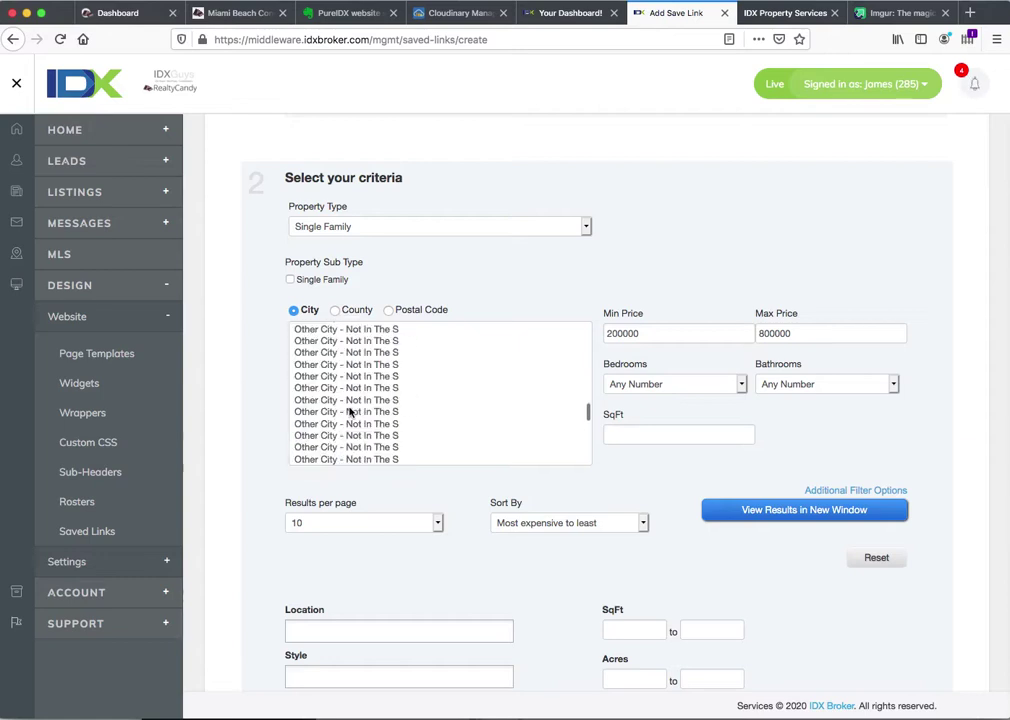
pyautogui.scroll(20, 350, 411)
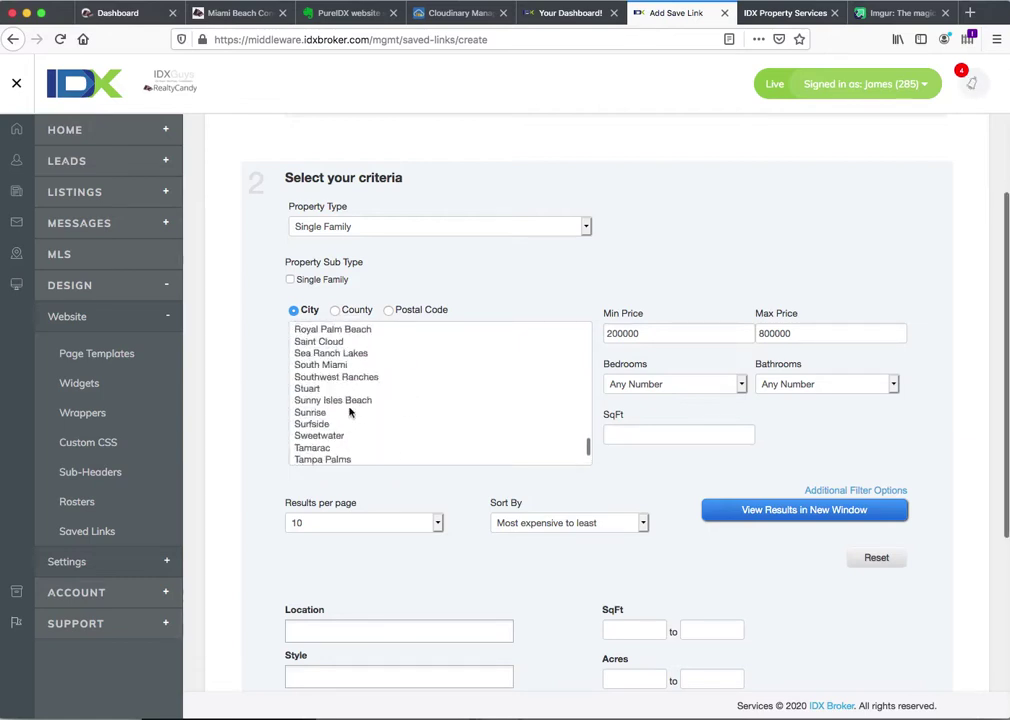
pyautogui.scroll(-10, 350, 412)
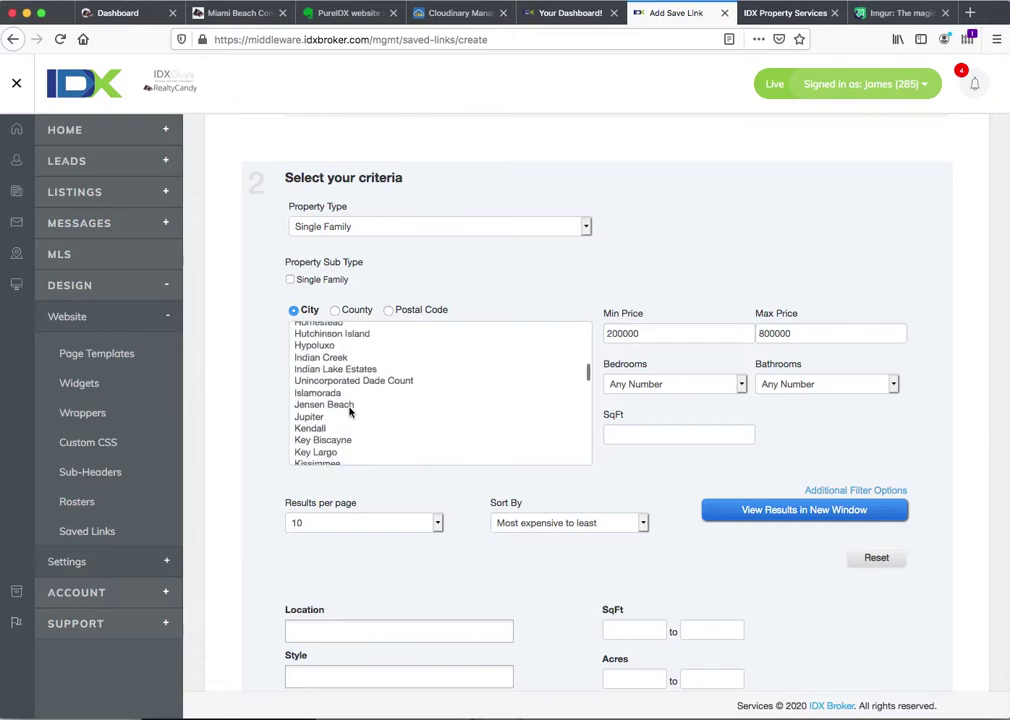
pyautogui.scroll(-5, 331, 412)
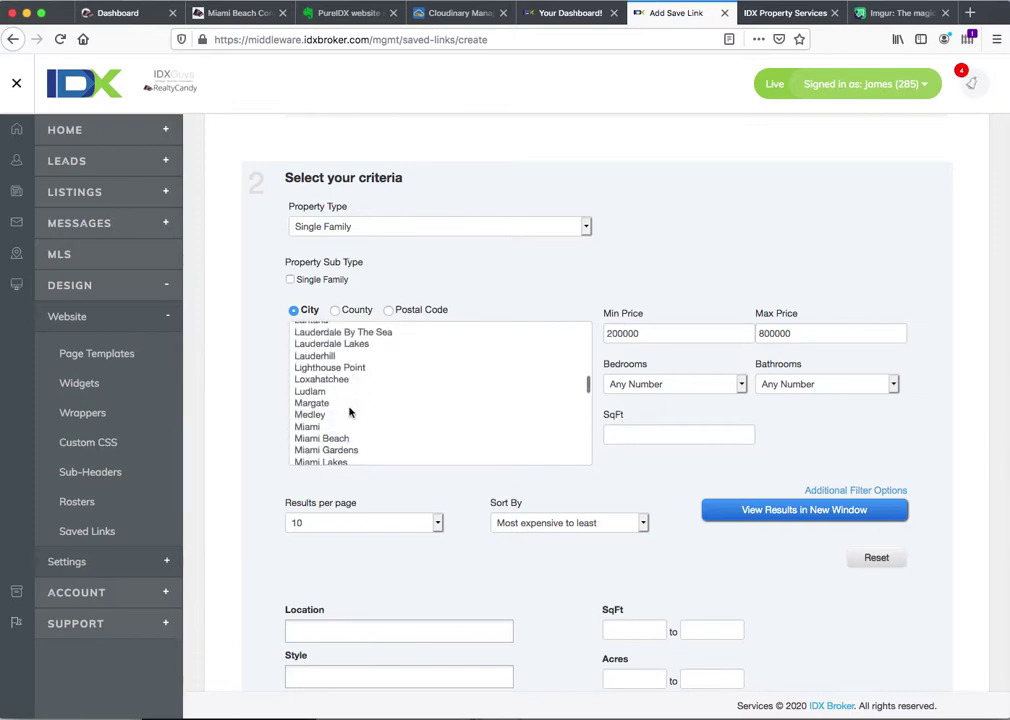
pyautogui.click(326, 399)
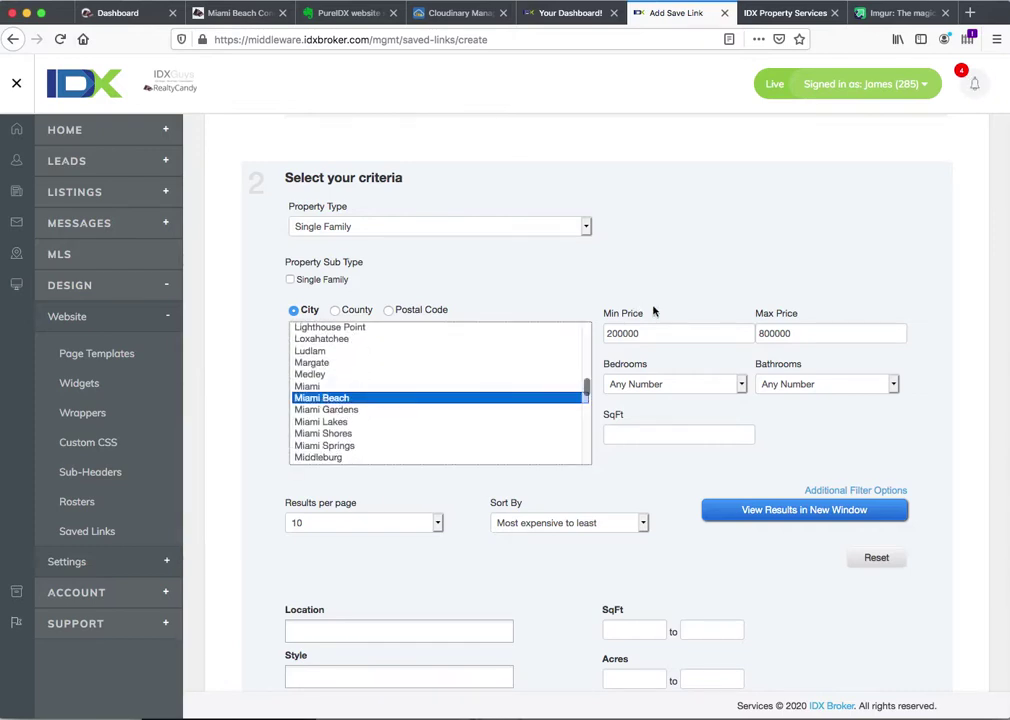
# - Require 3+ bedrooms and show 5 results per page
pyautogui.click(702, 385)
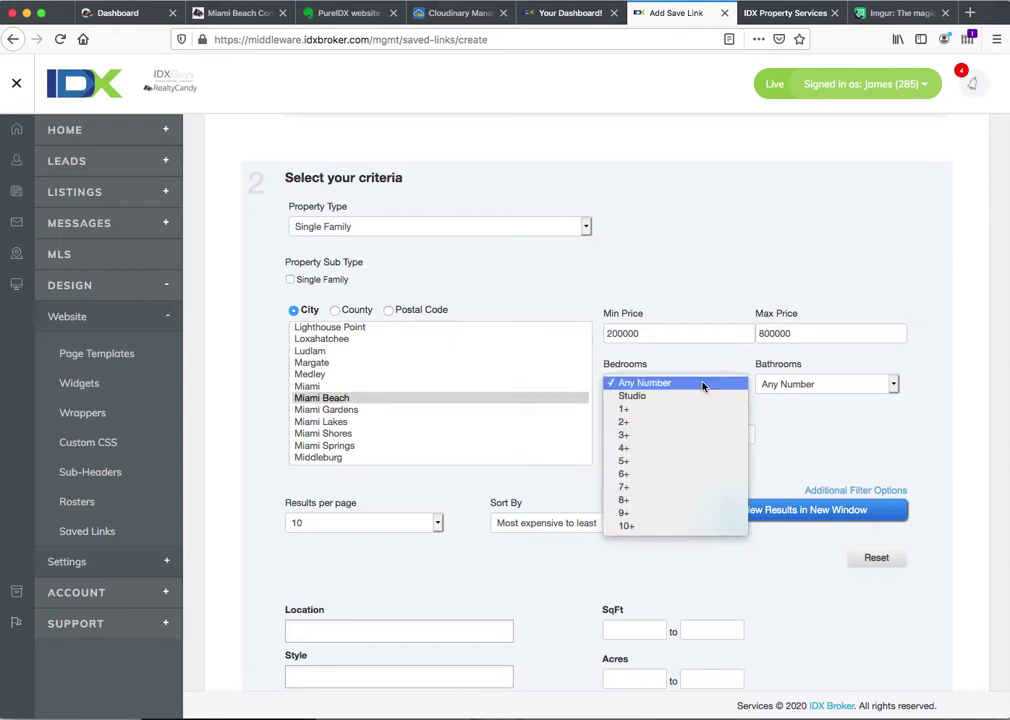
pyautogui.click(687, 436)
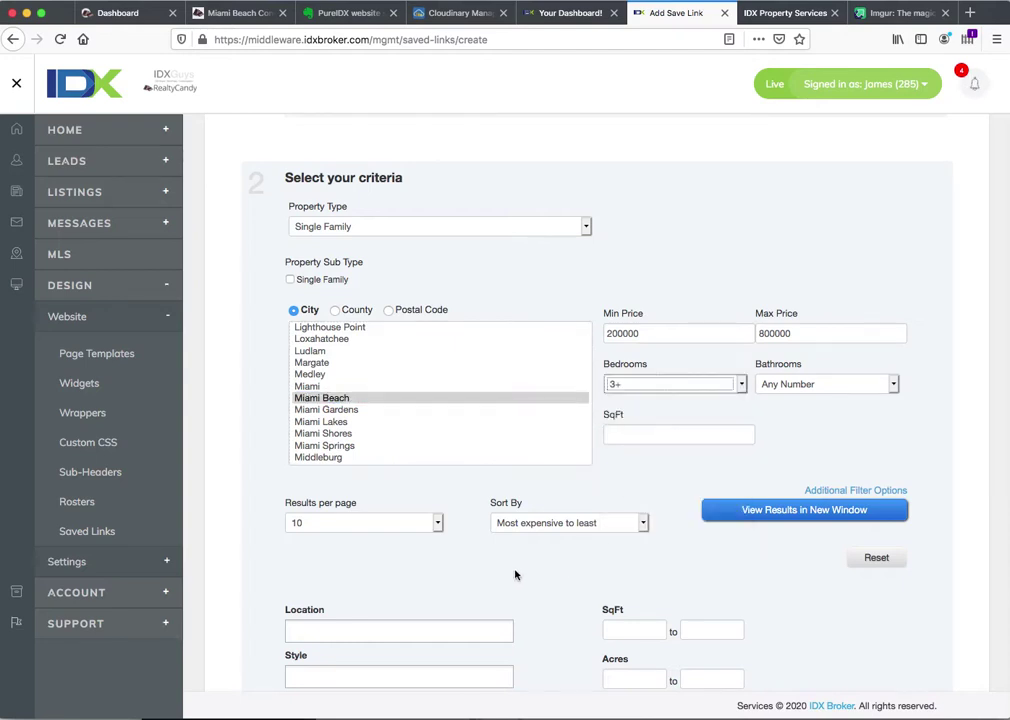
pyautogui.scroll(-5, 515, 575)
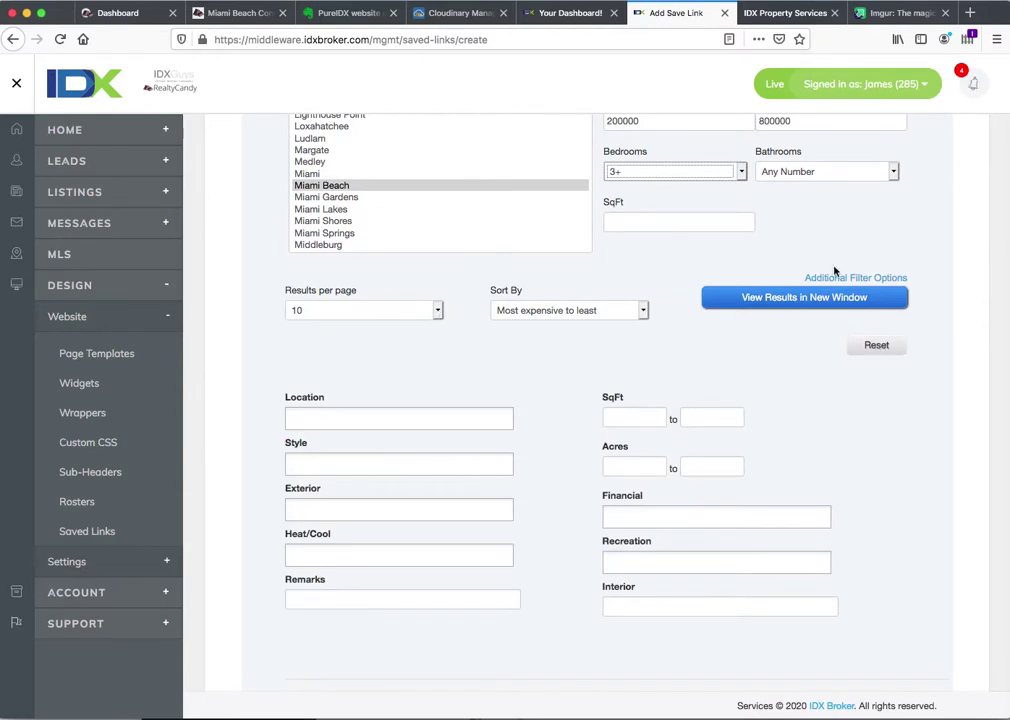
pyautogui.click(437, 310)
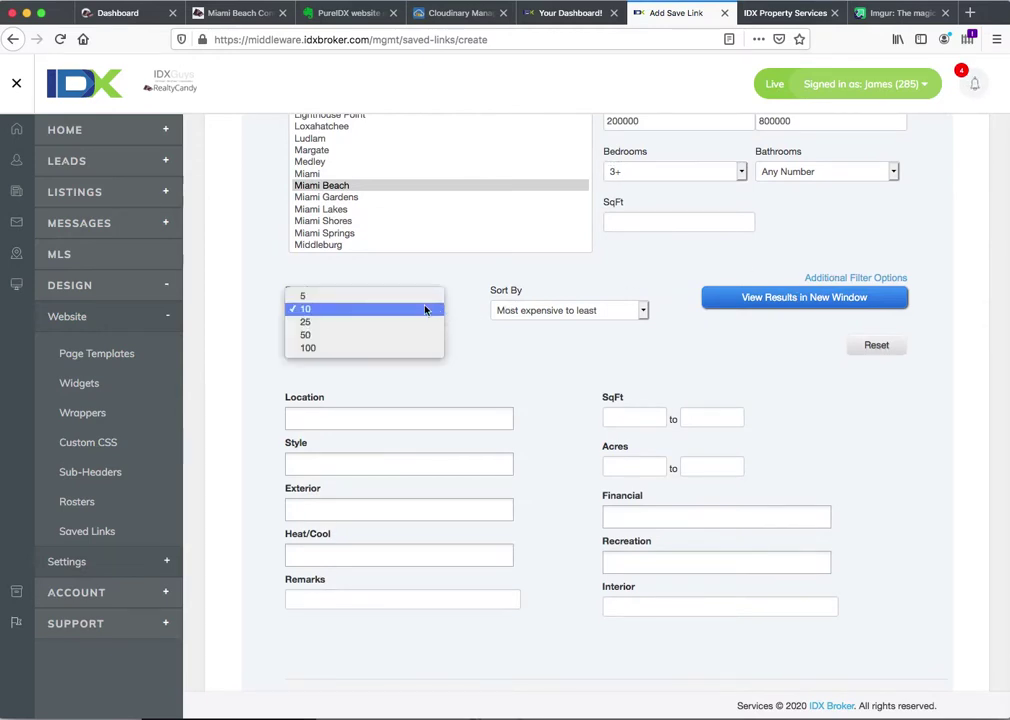
pyautogui.click(419, 295)
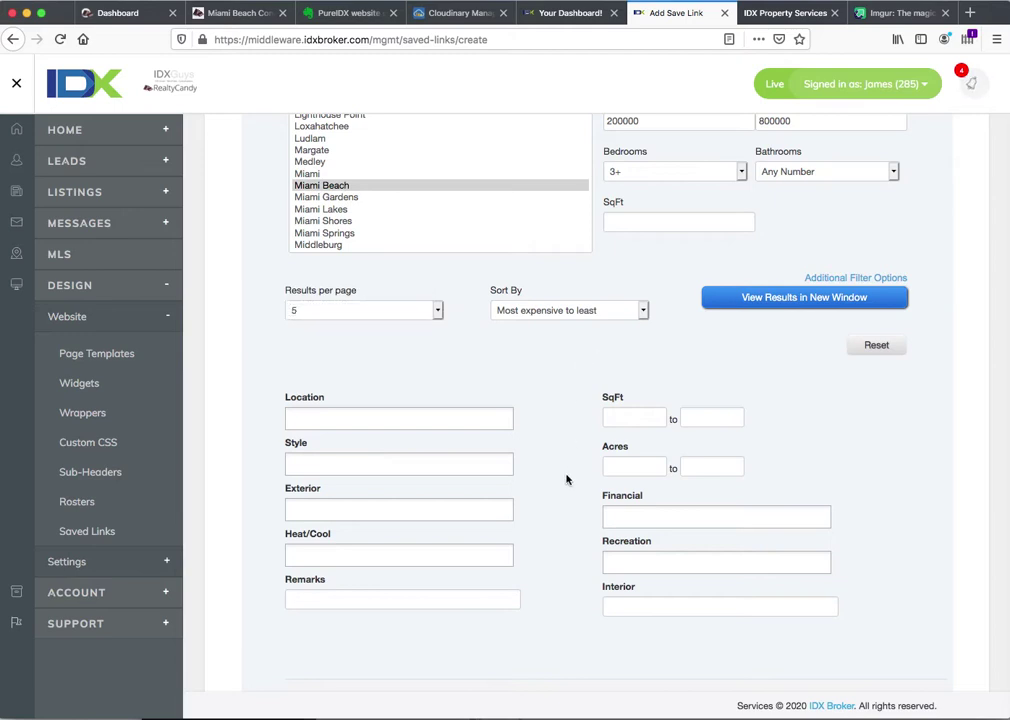
pyautogui.scroll(-3, 570, 462)
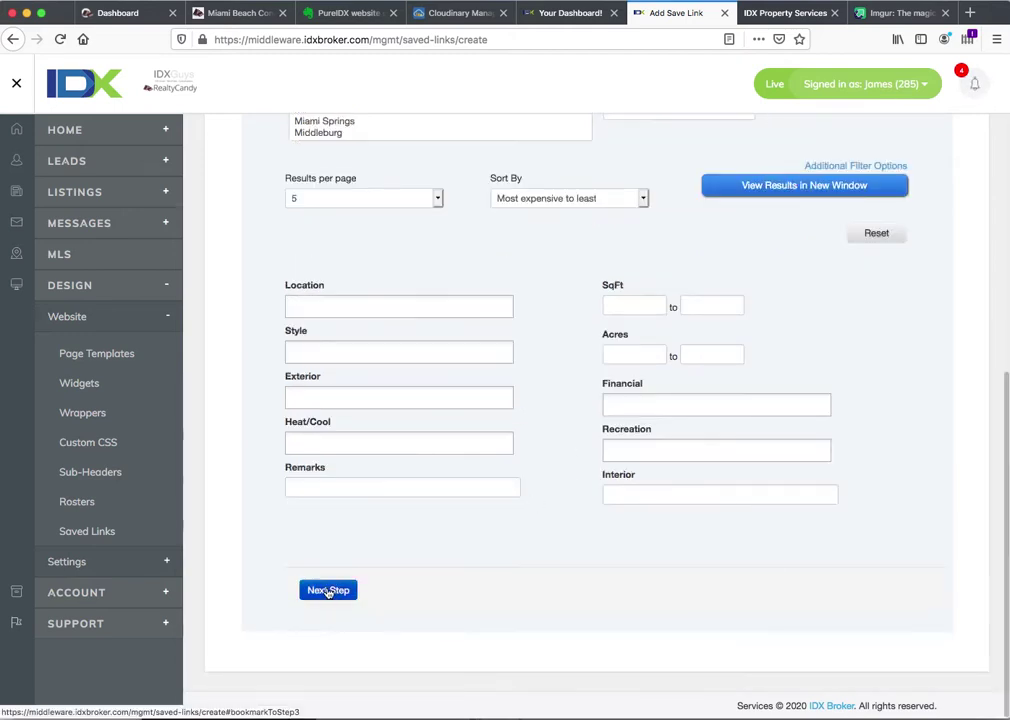
# - Give the saved link the page title 'Buyers 2020'
pyautogui.click(328, 591)
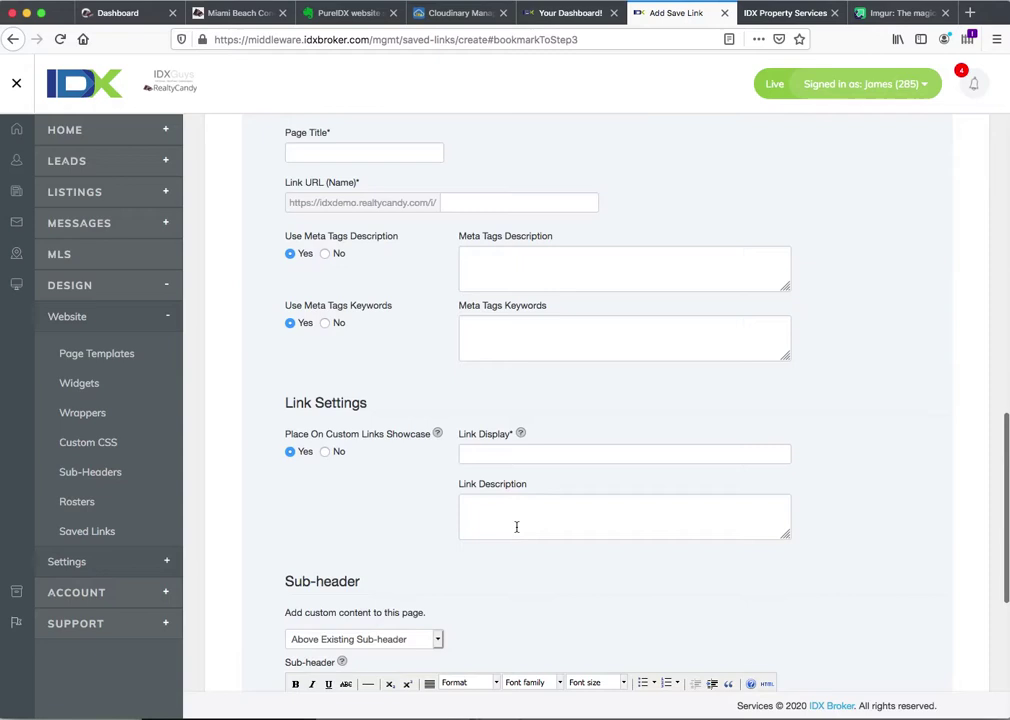
pyautogui.scroll(4, 509, 580)
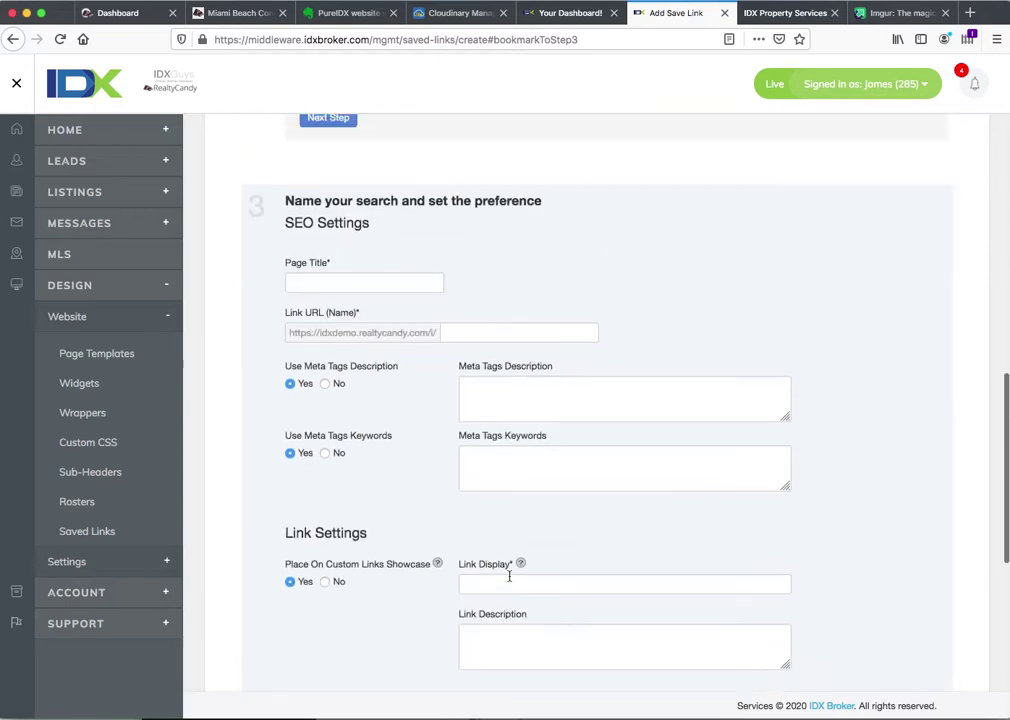
pyautogui.click(335, 284)
pyautogui.write('Bu')
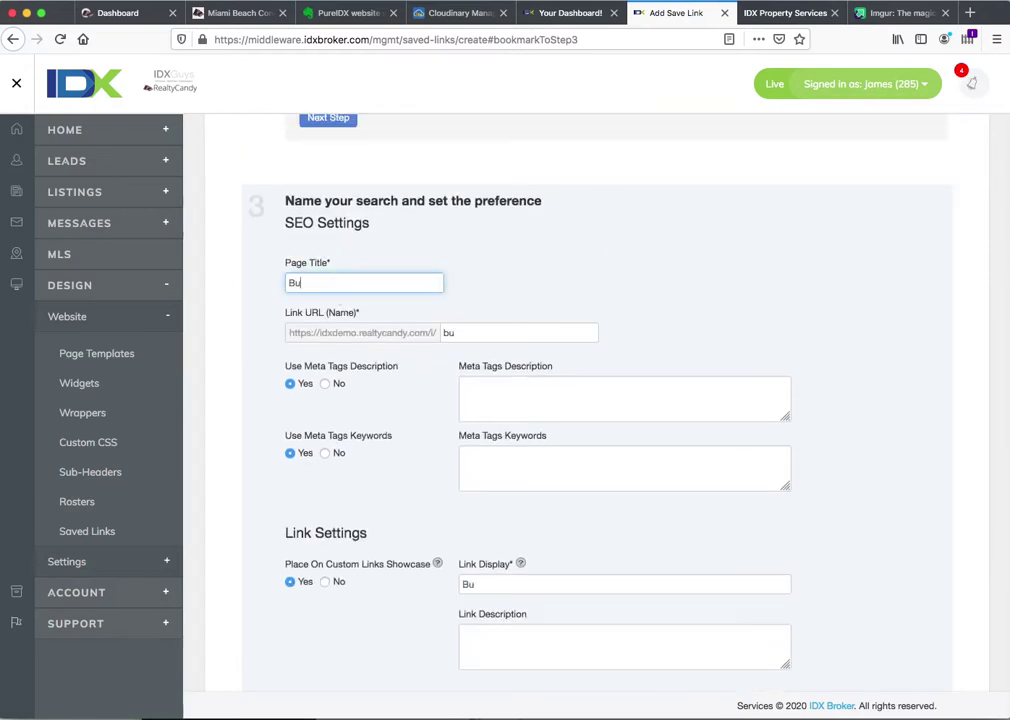
pyautogui.write('yers 2020')
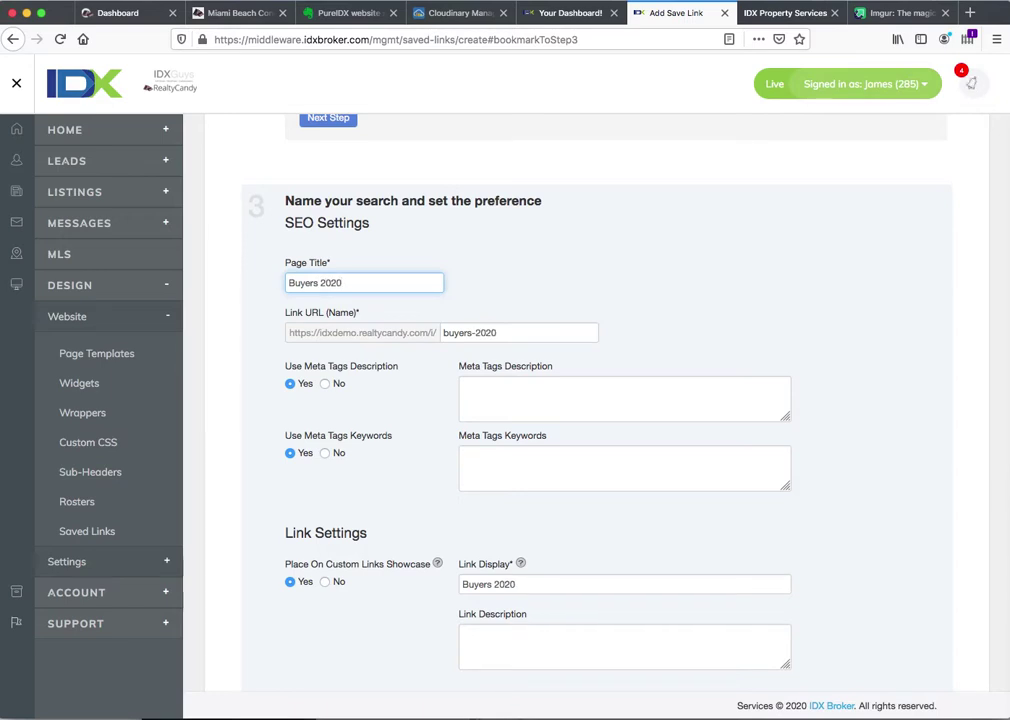
# - Enter the meta description 'Buying a condo in Miami Beach RealtyCandy Candos is your best choice.'
pyautogui.click(516, 406)
pyautogui.write('Buying a condo in')
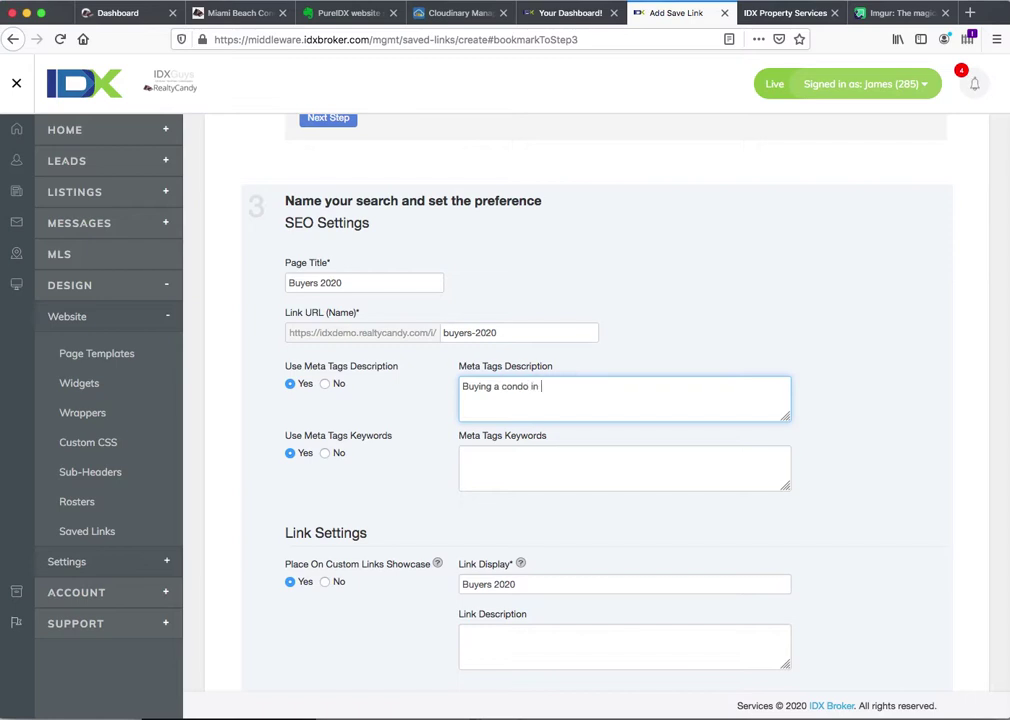
pyautogui.write(' Miami Beach?  RealtyCandy Can')
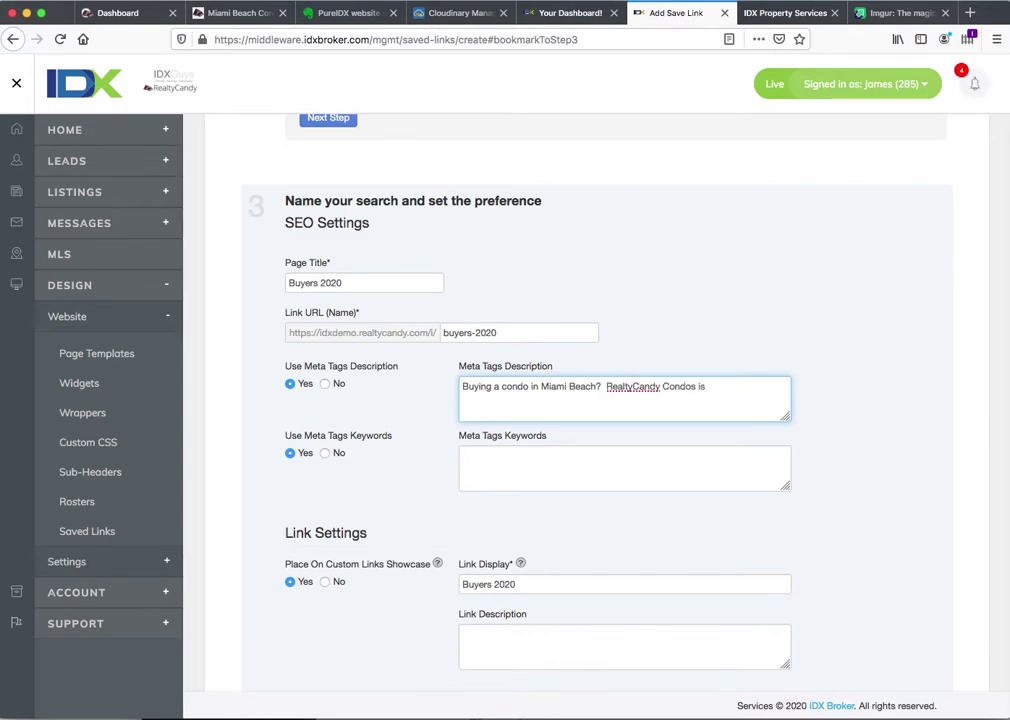
pyautogui.write('dos is your best choice.')
pyautogui.scroll(1, 596, 400)
pyautogui.scroll(-5, 430, 453)
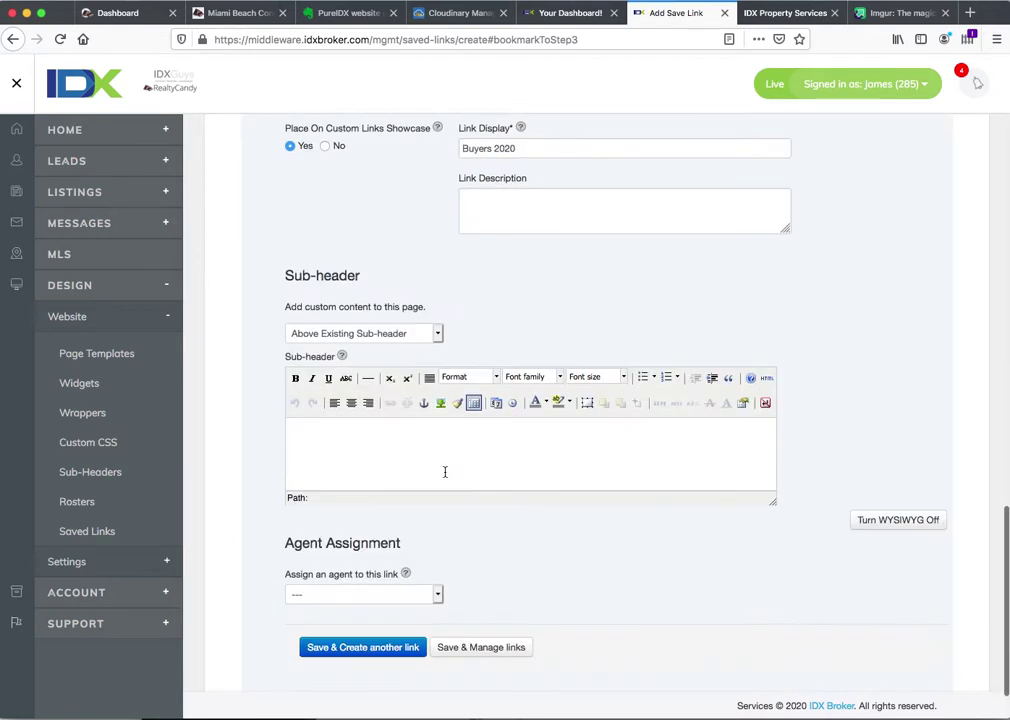
pyautogui.click(430, 453)
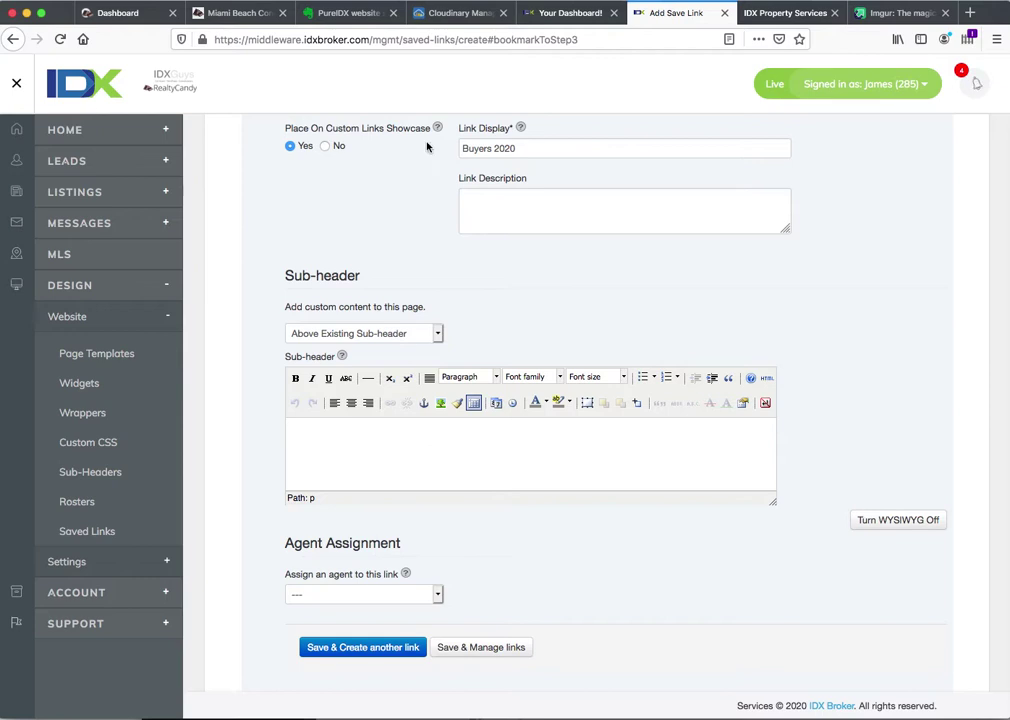
# - Copy the Tips for Buying a Home article from the site's existing BUYERS page
pyautogui.click(236, 20)
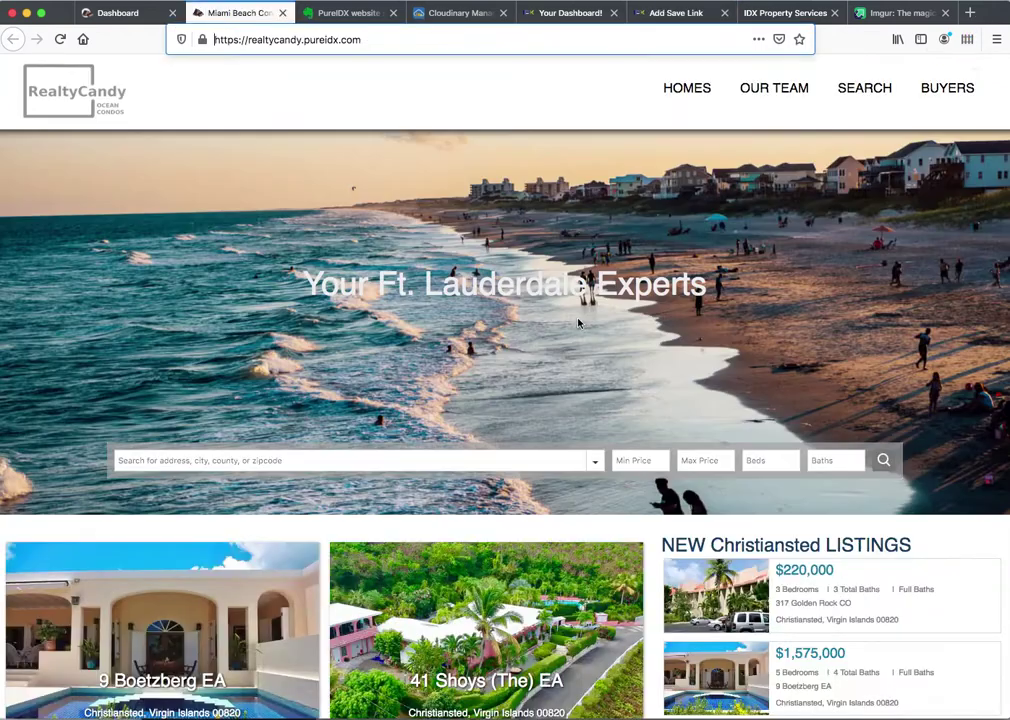
pyautogui.click(925, 89)
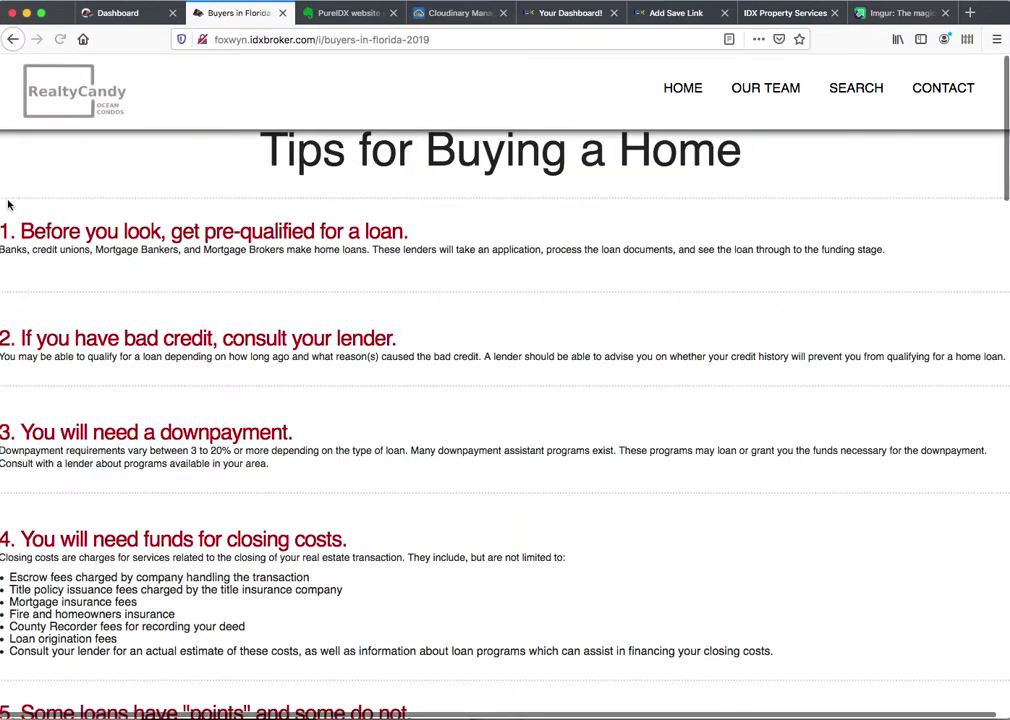
pyautogui.moveTo(5, 230); pyautogui.dragTo(406, 414)
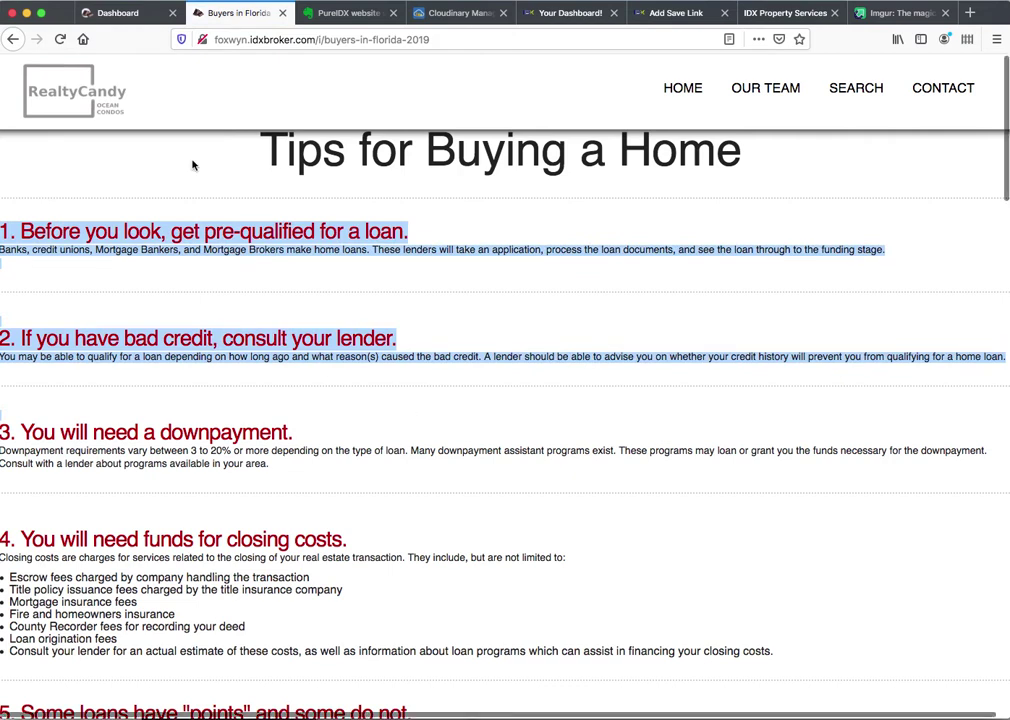
pyautogui.hscroll(1, 193, 165)
pyautogui.moveTo(255, 148); pyautogui.dragTo(277, 237)
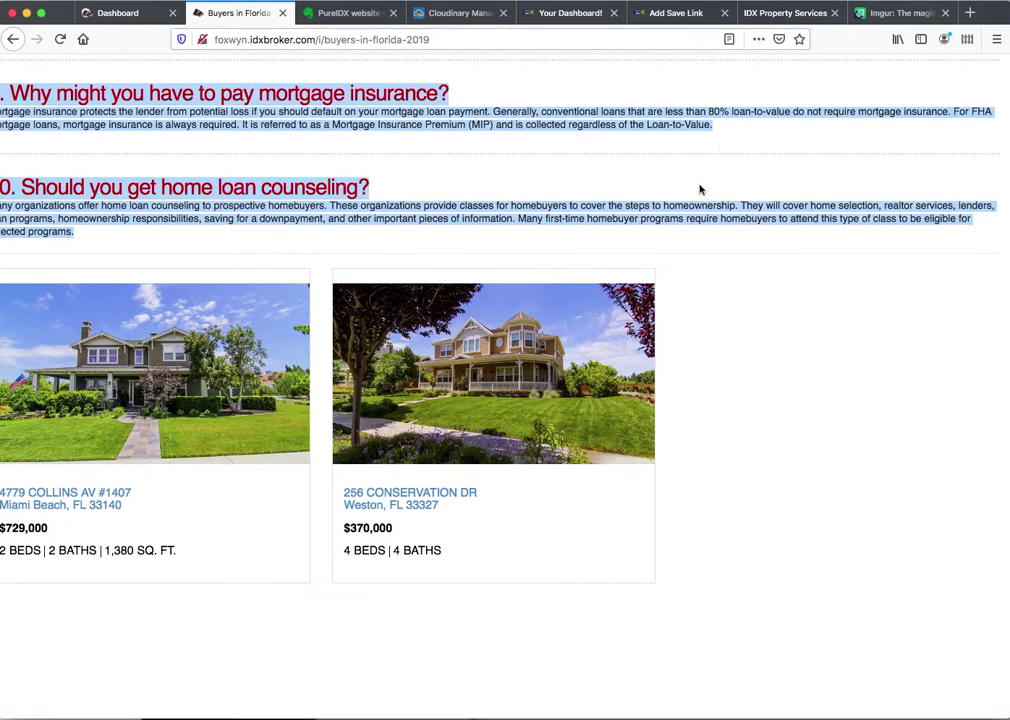
pyautogui.click(684, 14)
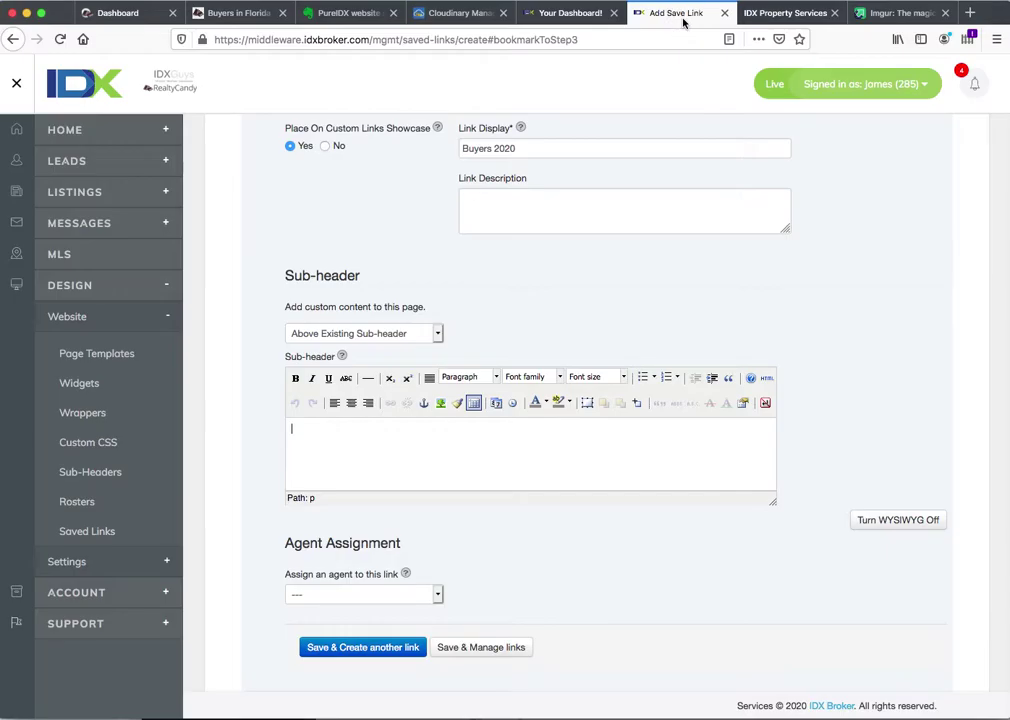
# - Paste the tips article into the sub-header, insert 'Miami Beach' before Home, and save
pyautogui.click(452, 434)
pyautogui.press('super+v')
pyautogui.scroll(-10, 524, 450)
pyautogui.scroll(10, 524, 452)
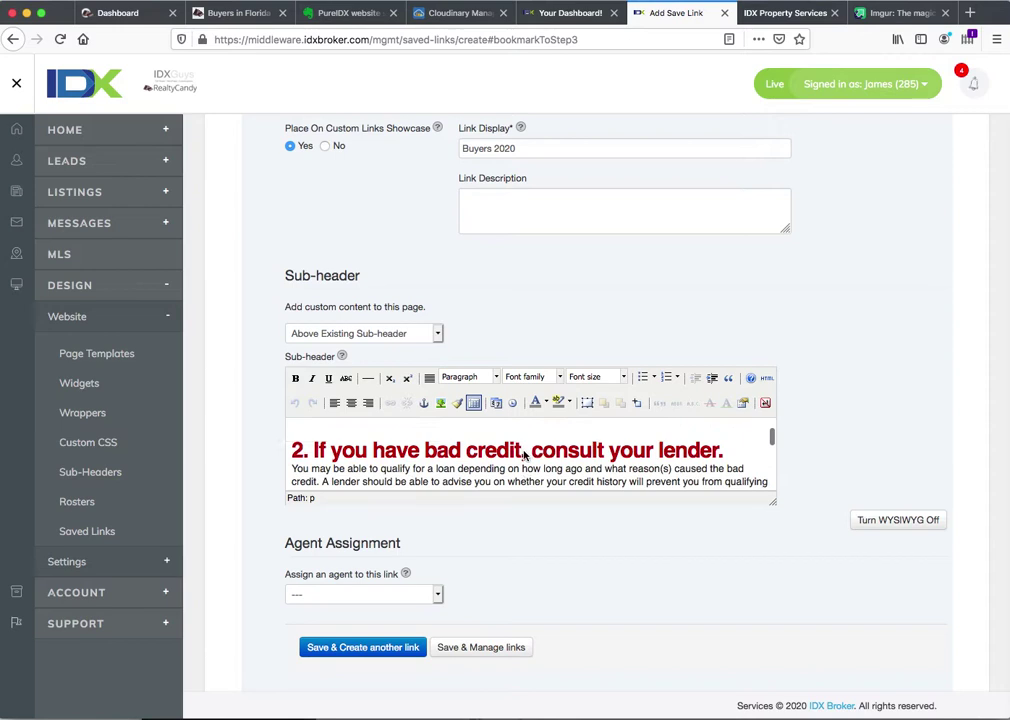
pyautogui.scroll(10, 524, 455)
pyautogui.scroll(-1, 524, 452)
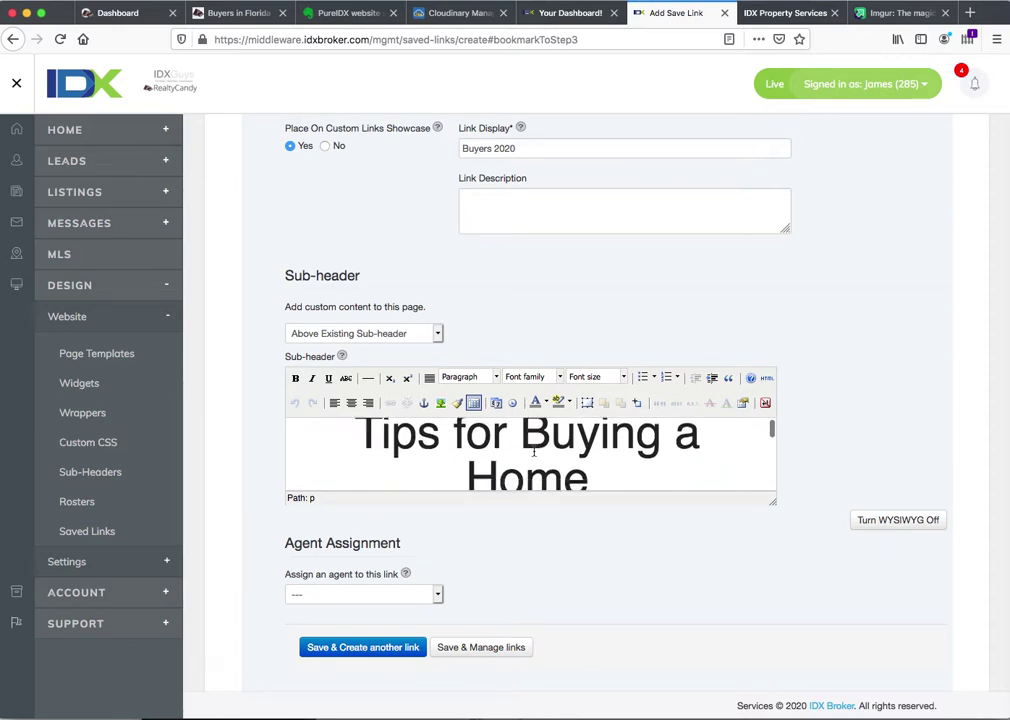
pyautogui.click(464, 477)
pyautogui.write('Miami Be')
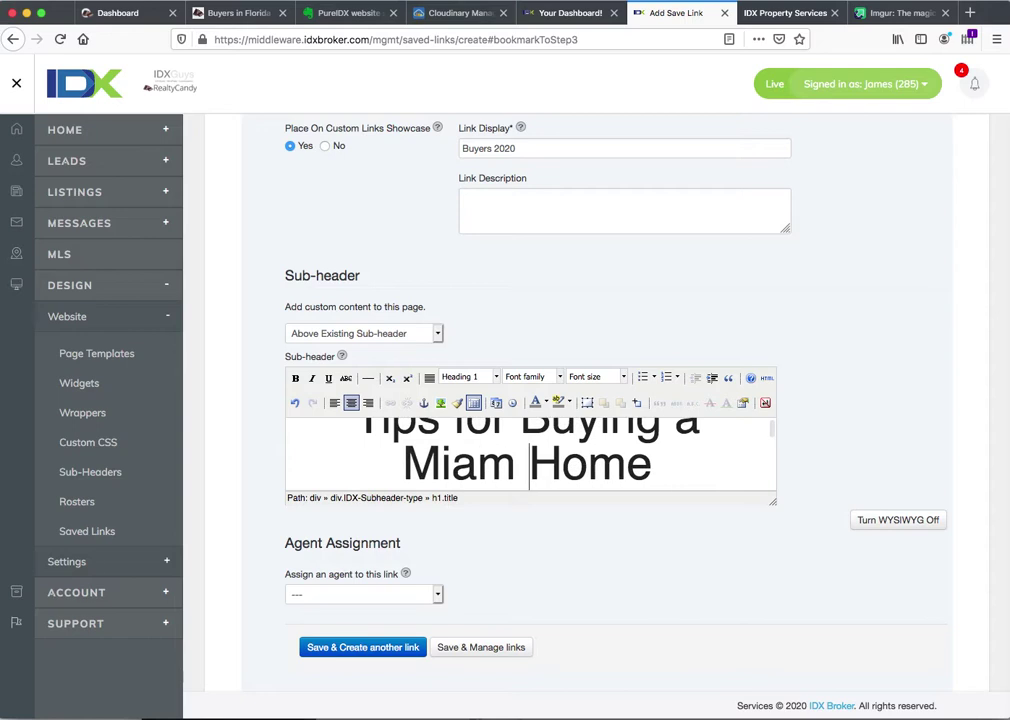
pyautogui.write('ach')
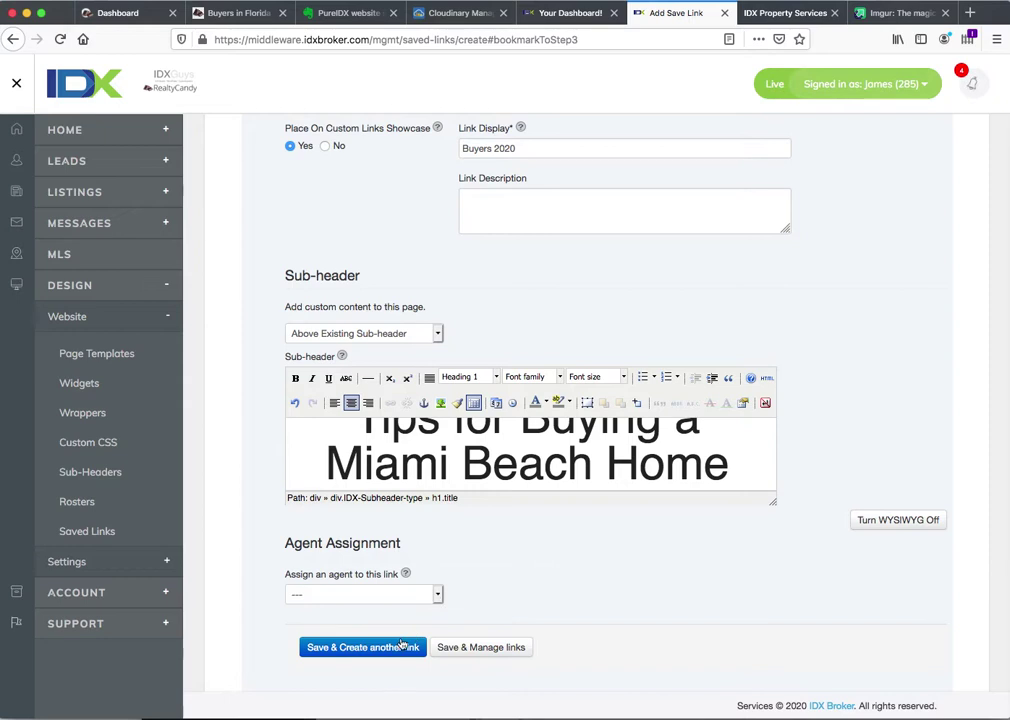
pyautogui.click(342, 646)
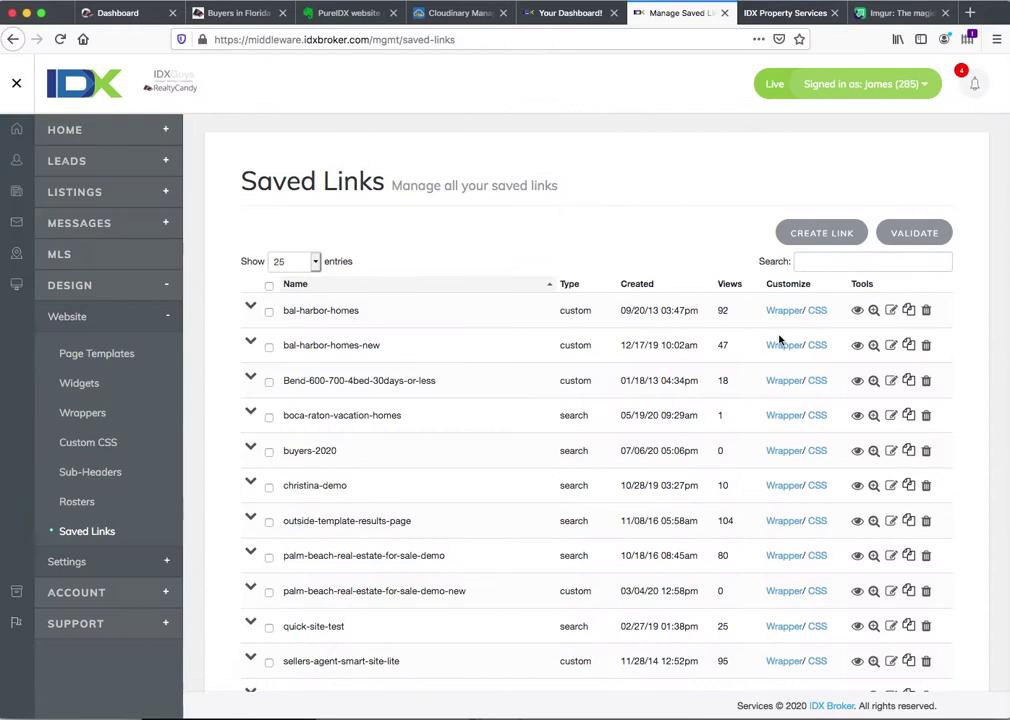
# - Filter saved links by 'buyer' and copy the buyers-2020 preview link address
pyautogui.click(818, 263)
pyautogui.write('buyer')
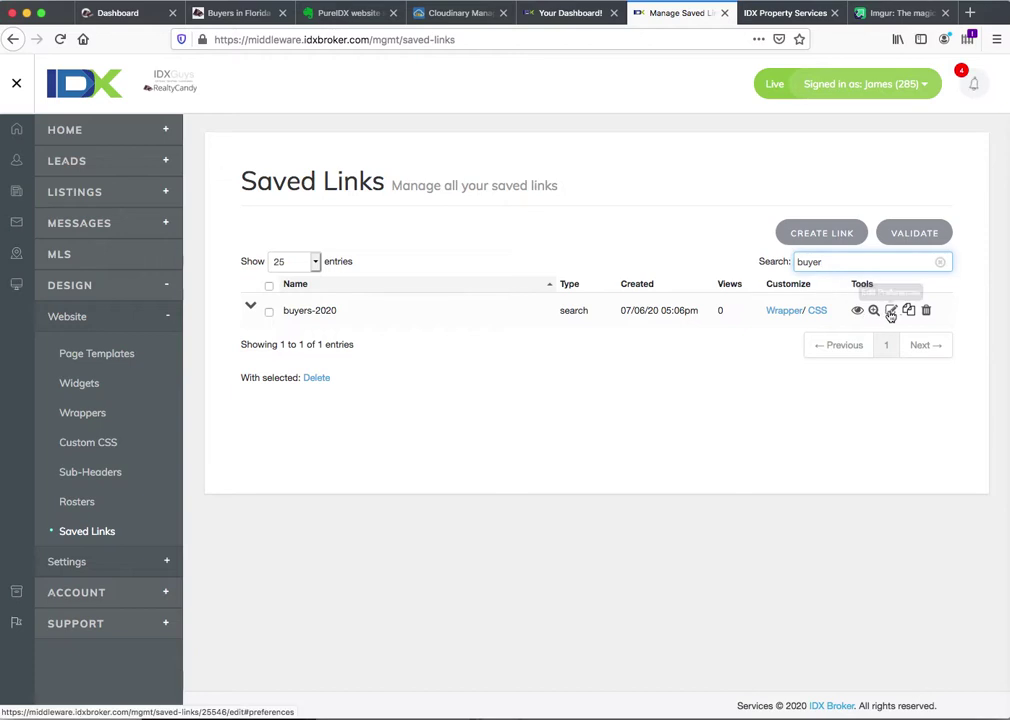
pyautogui.rightClick(858, 312)
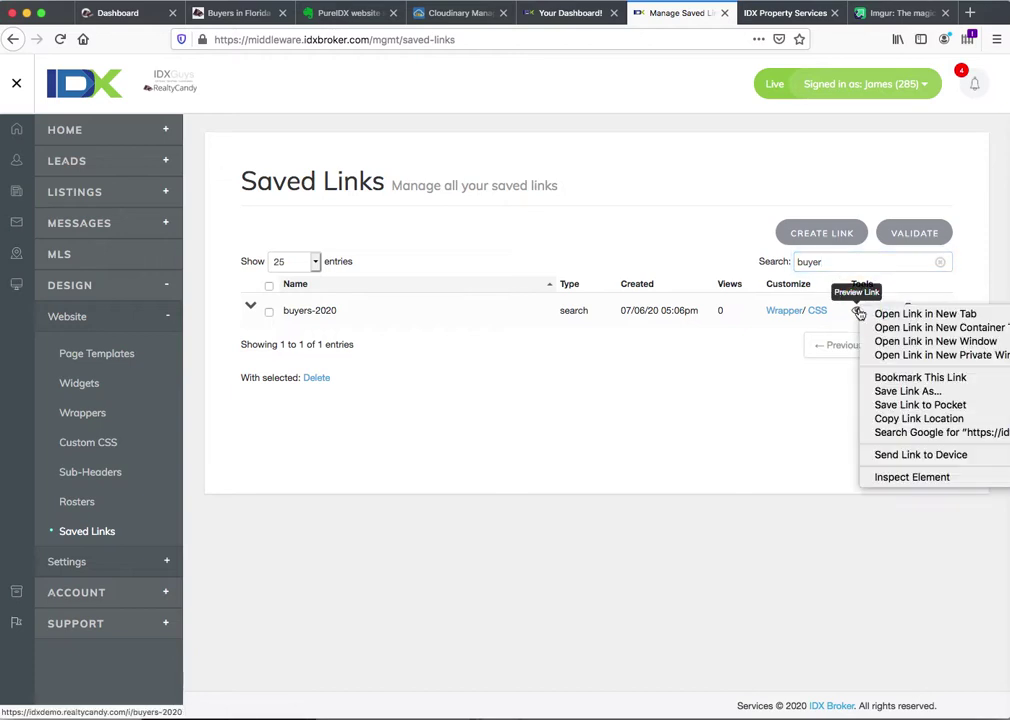
pyautogui.click(893, 418)
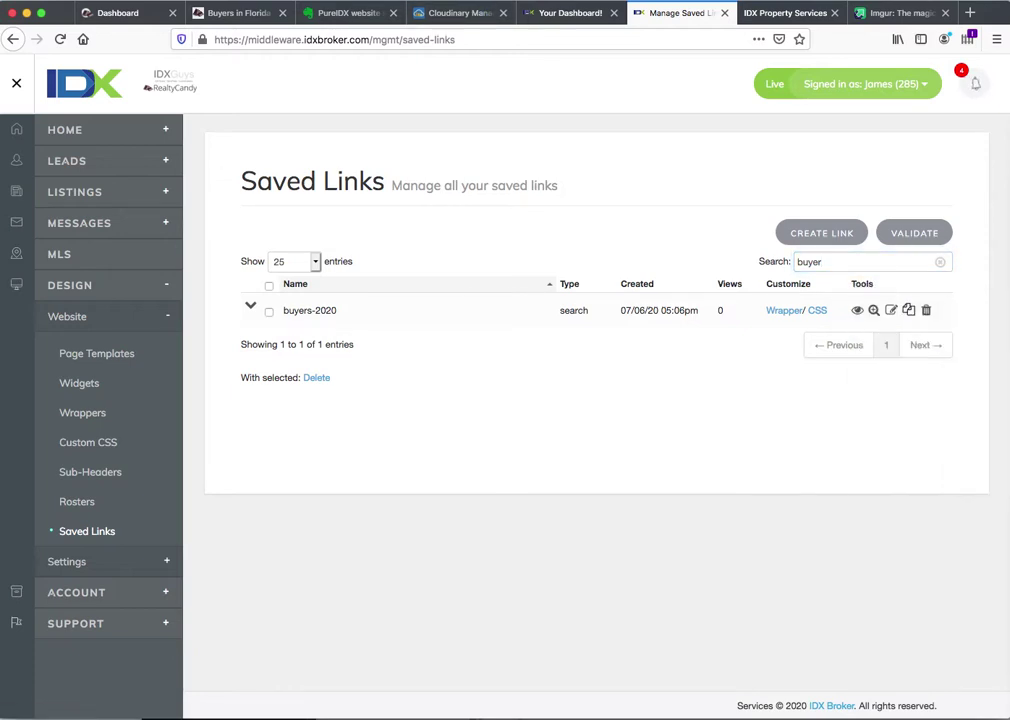
pyautogui.click(240, 13)
pyautogui.click(118, 13)
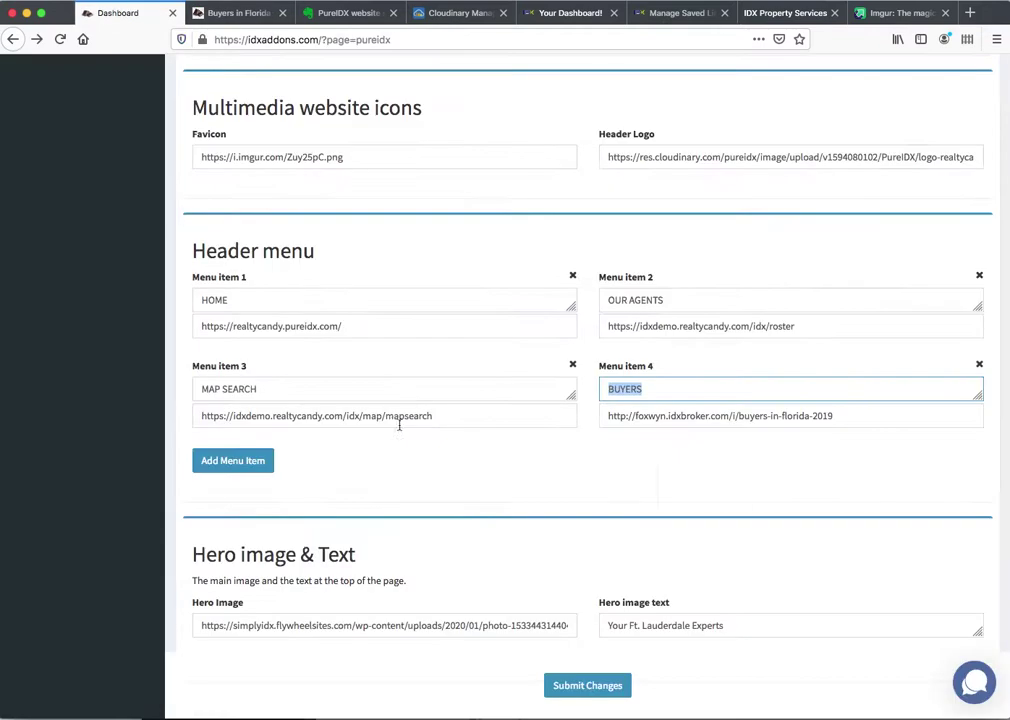
pyautogui.click(736, 418)
pyautogui.hotkey('ctrl', 'a')
pyautogui.hotkey('ctrl', 'v')
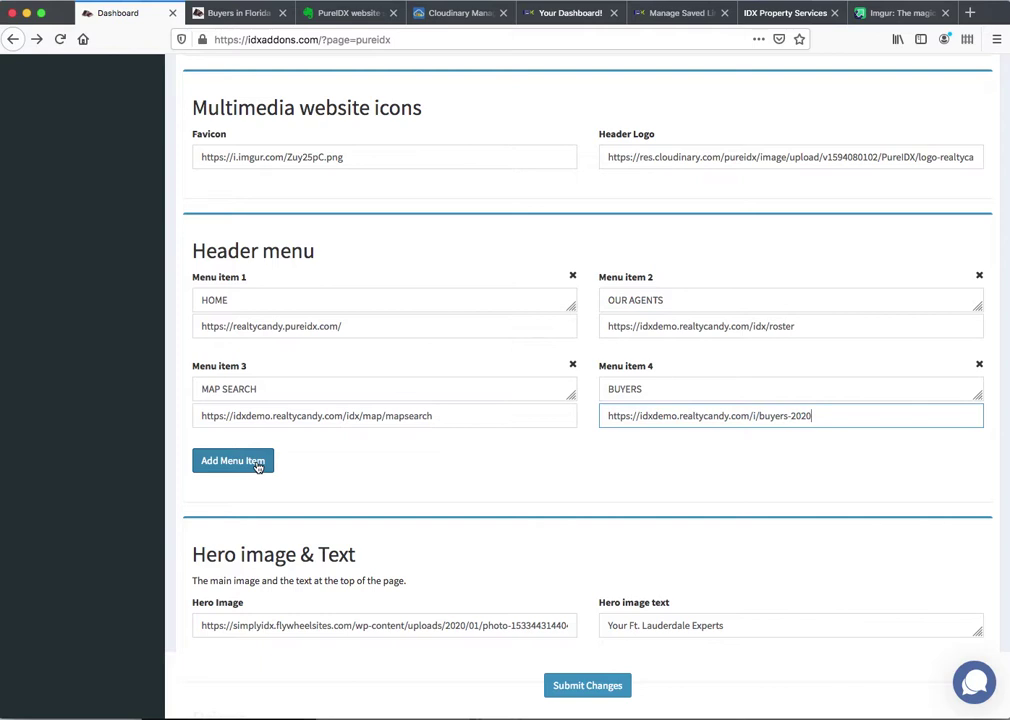
pyautogui.click(258, 465)
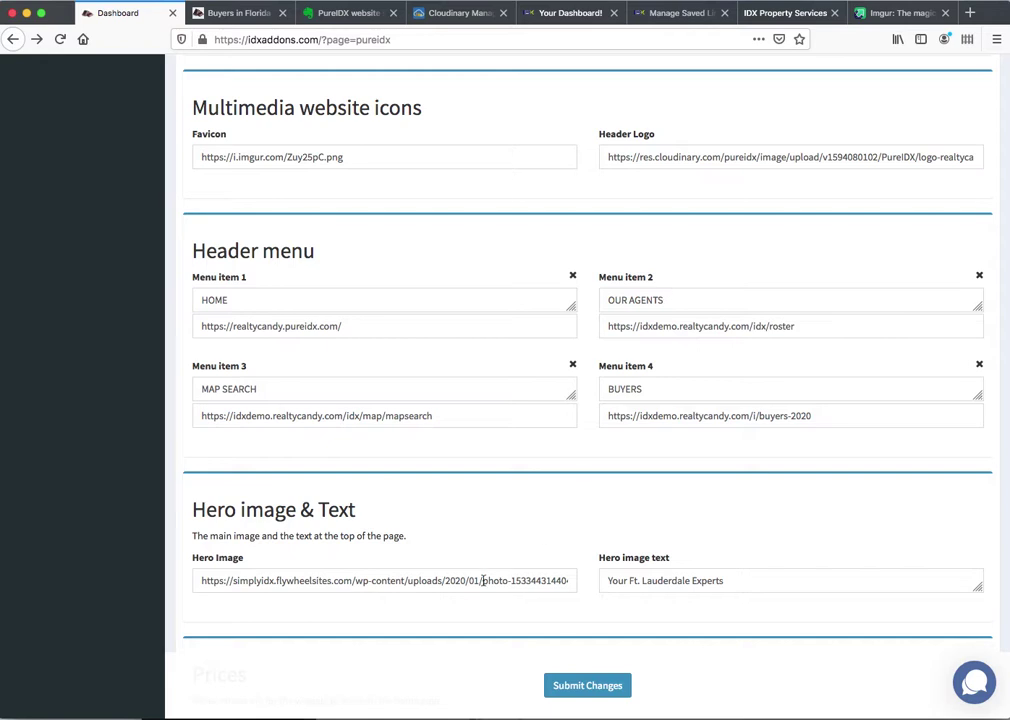
pyautogui.click(587, 685)
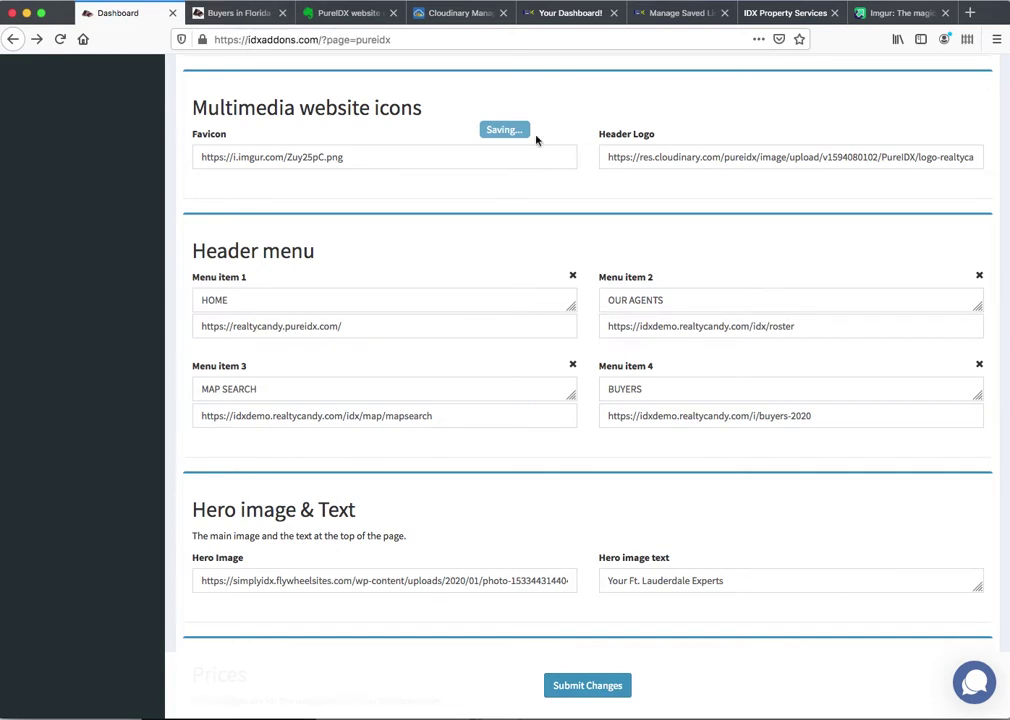
pyautogui.click(240, 14)
pyautogui.press('super+r')
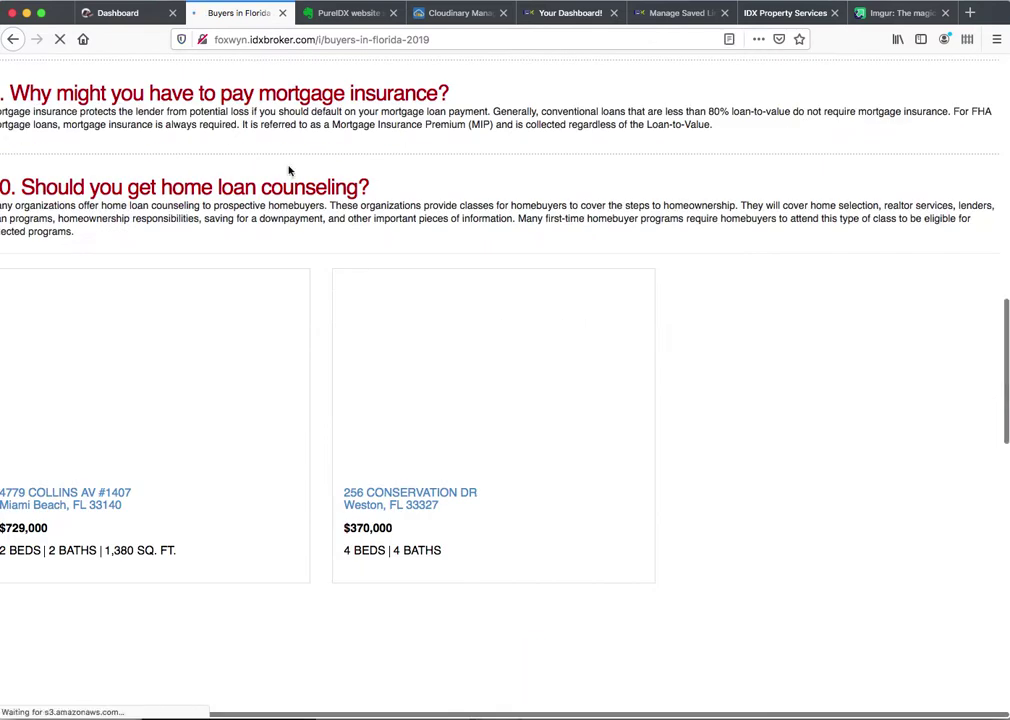
# - From the home page, open BUYERS and check it shows the Buyers 2020 Miami Beach tips
pyautogui.click(13, 40)
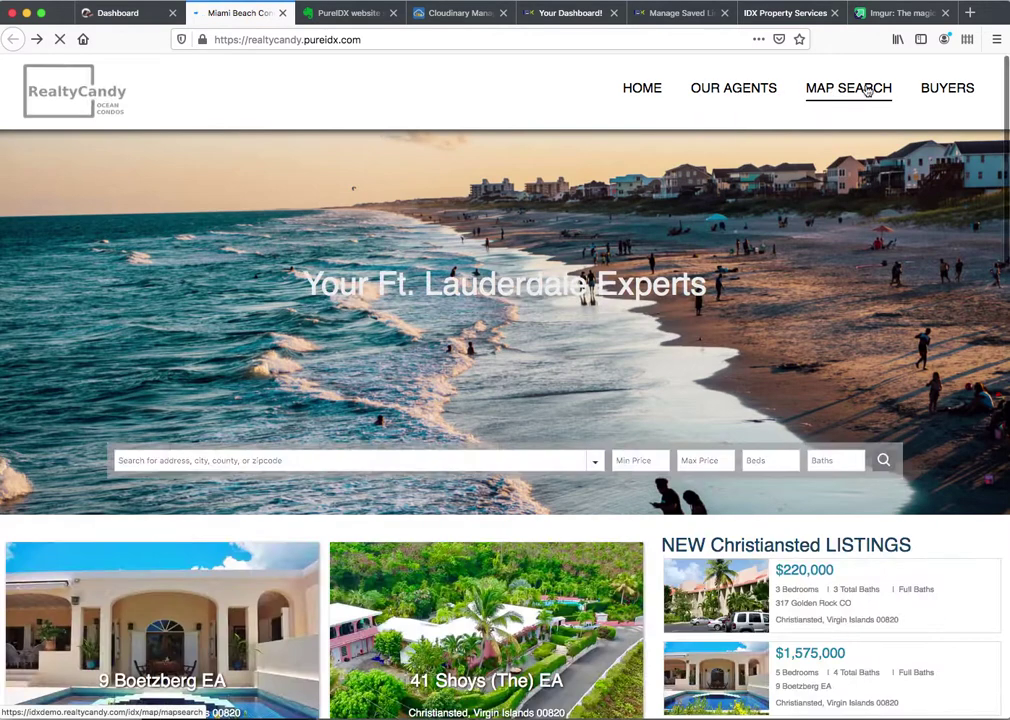
pyautogui.click(946, 90)
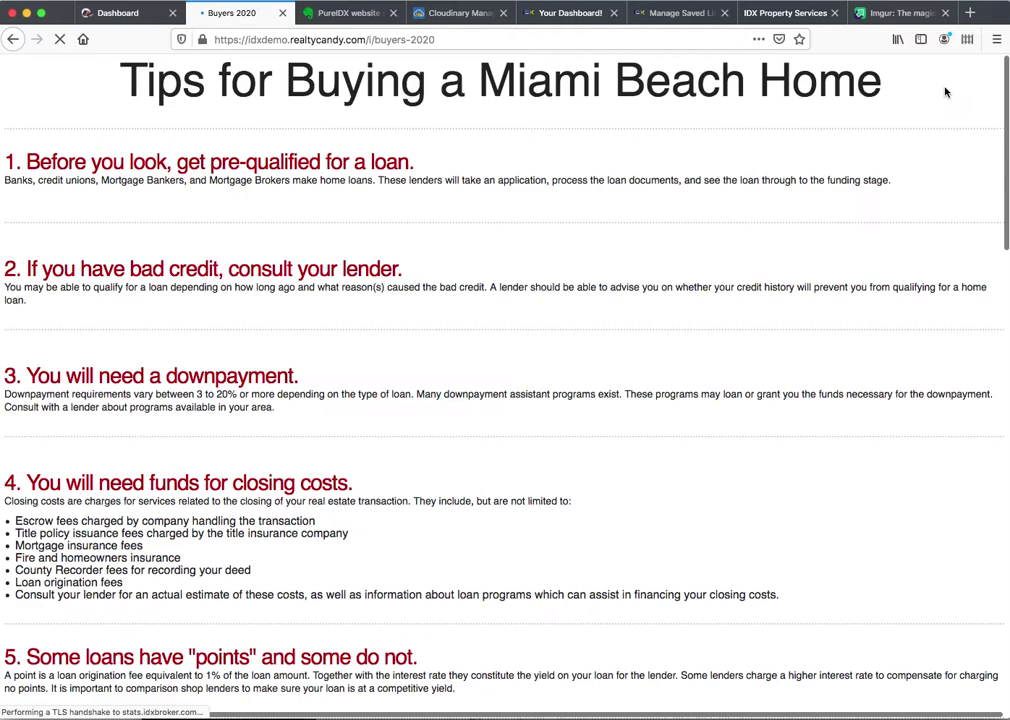
pyautogui.scroll(-20, 590, 341)
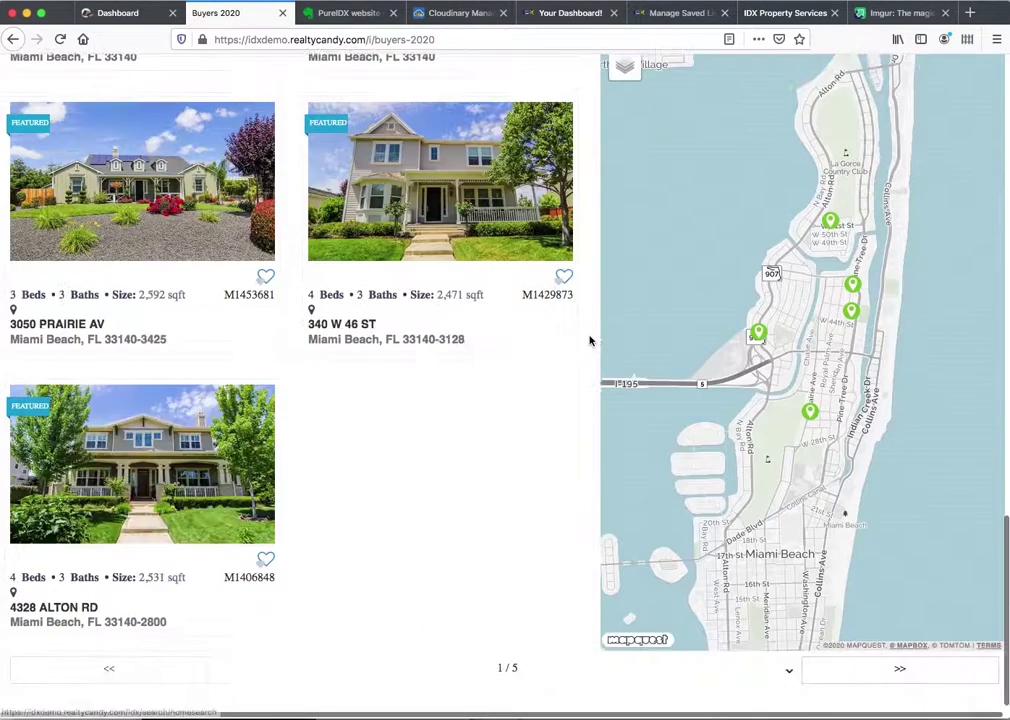
pyautogui.scroll(20, 590, 341)
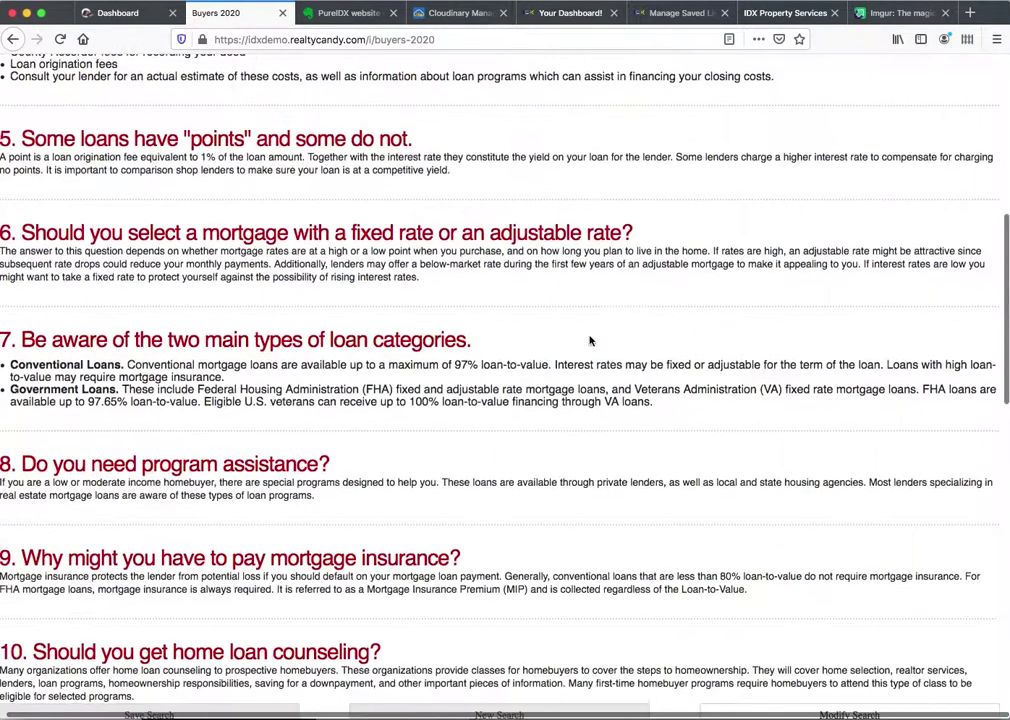
pyautogui.scroll(2, 590, 341)
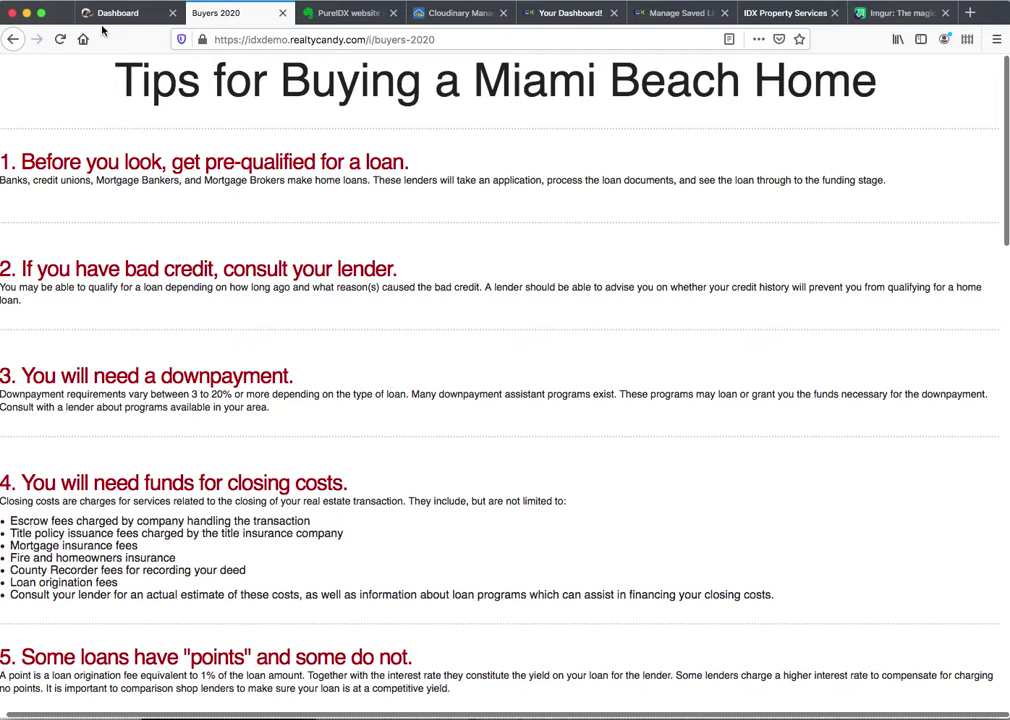
pyautogui.click(104, 14)
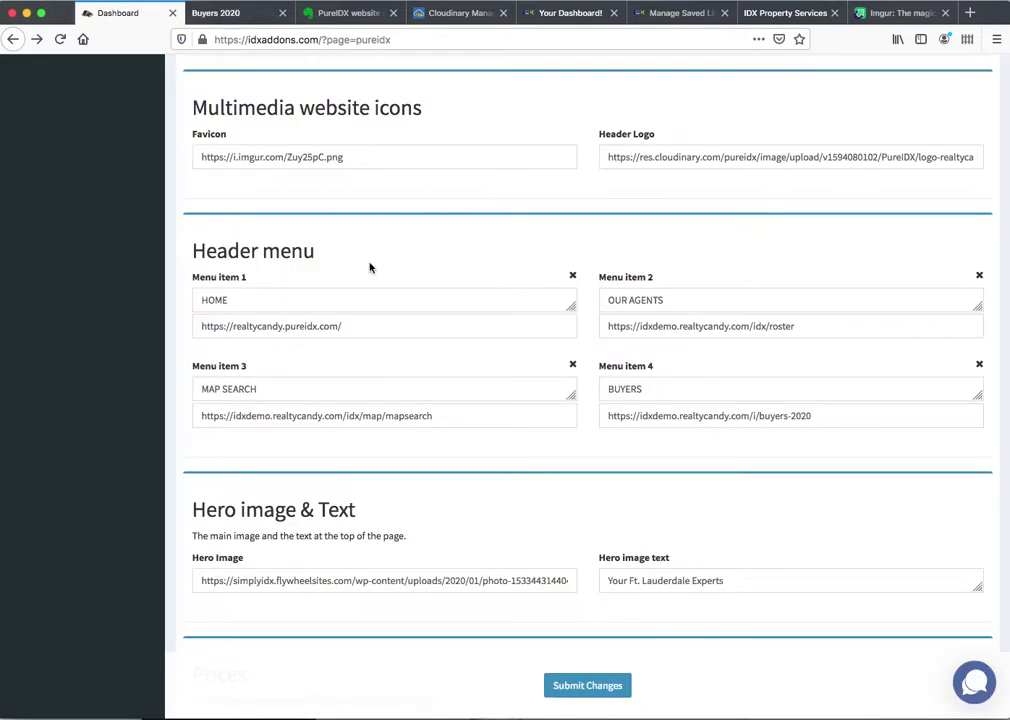
# - In the PureIDX website setup note, select the Hero image's Unsplash address
pyautogui.scroll(-6, 397, 415)
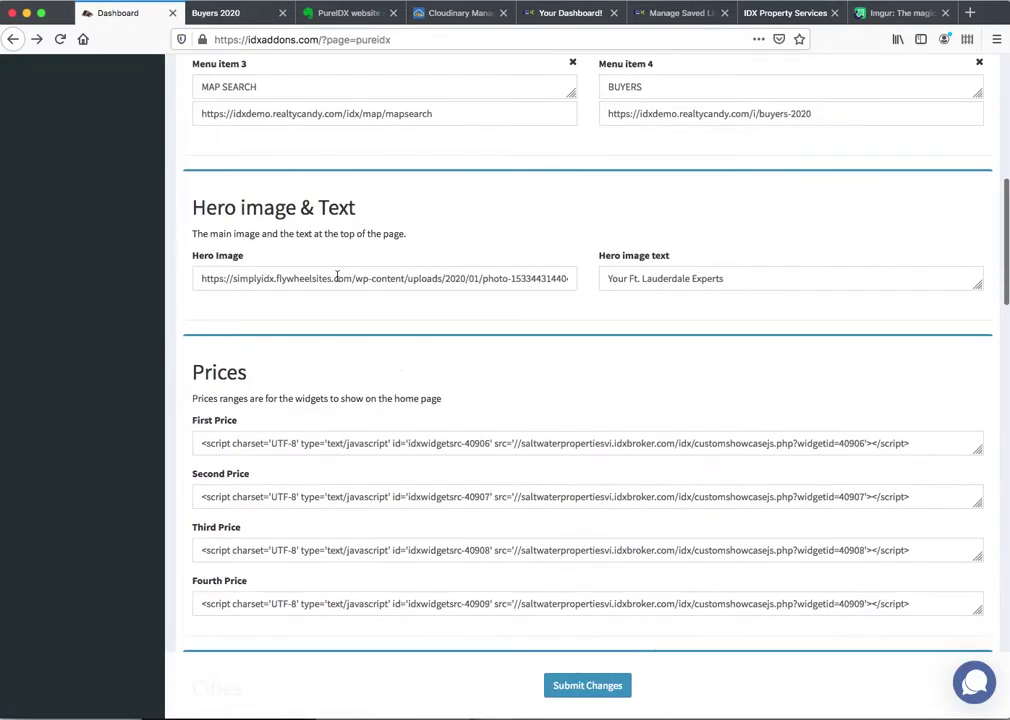
pyautogui.press('super+Tab')
pyautogui.press('super+shift+Tab')
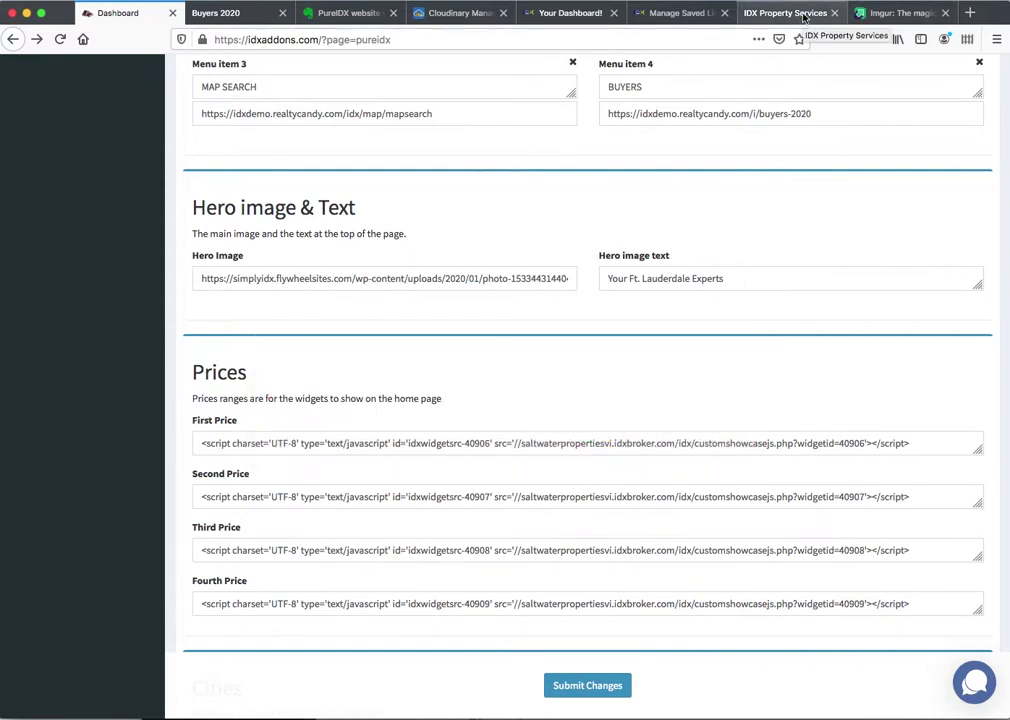
pyautogui.click(349, 15)
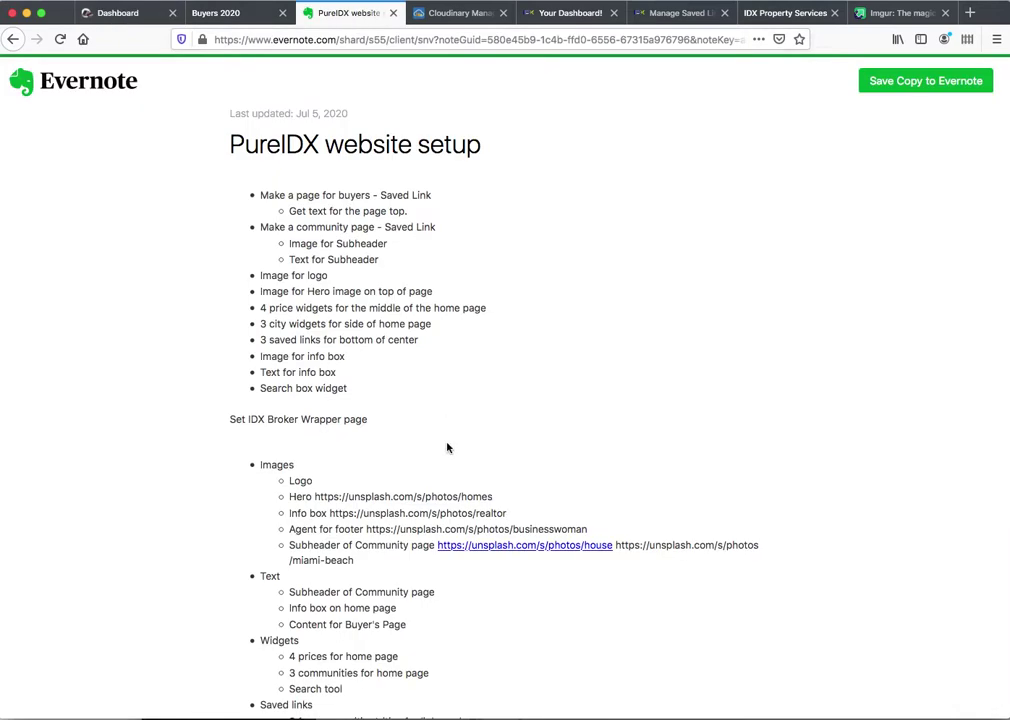
pyautogui.scroll(-3, 447, 448)
pyautogui.moveTo(493, 423); pyautogui.dragTo(314, 420)
pyautogui.hotkey('ctrl', 'c')
# - Load the copied Unsplash 'homes' search address in a new browser tab
pyautogui.hotkey('ctrl', 't')
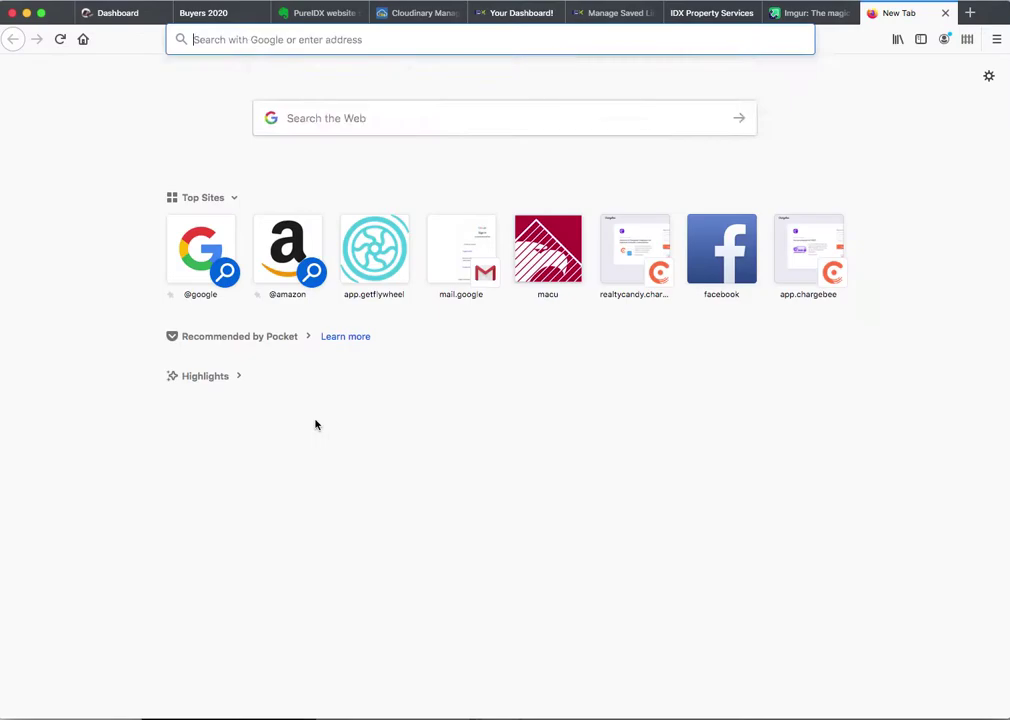
pyautogui.hotkey('ctrl', 'v')
pyautogui.press('Return')
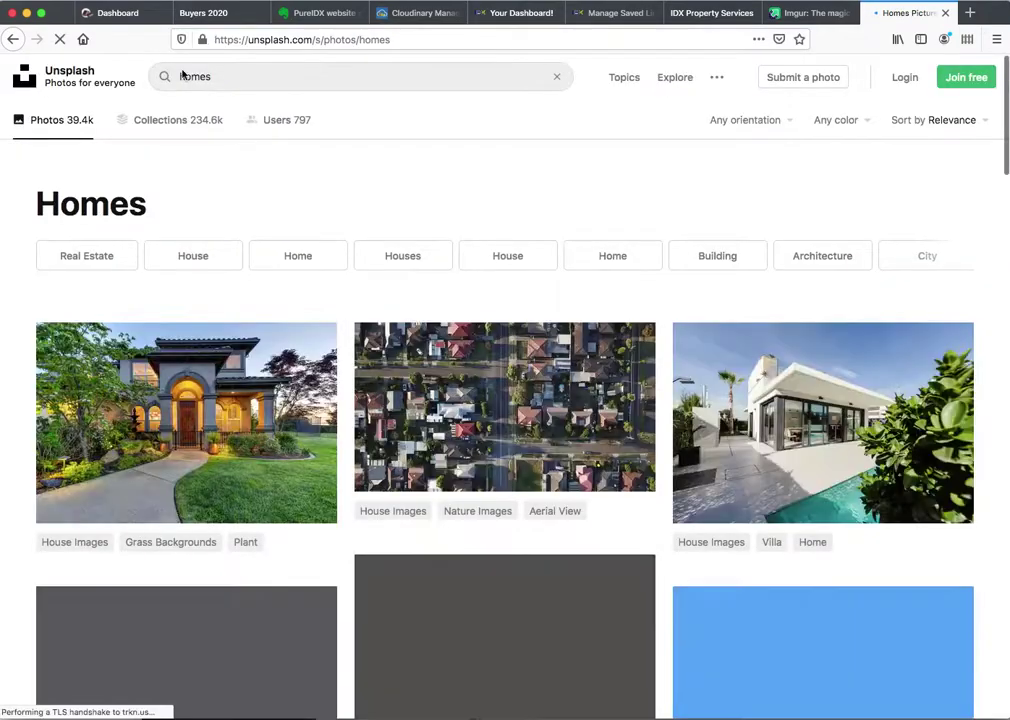
# - Browse the homes results and open the white concrete villa-with-pool photo
pyautogui.scroll(-3, 606, 375)
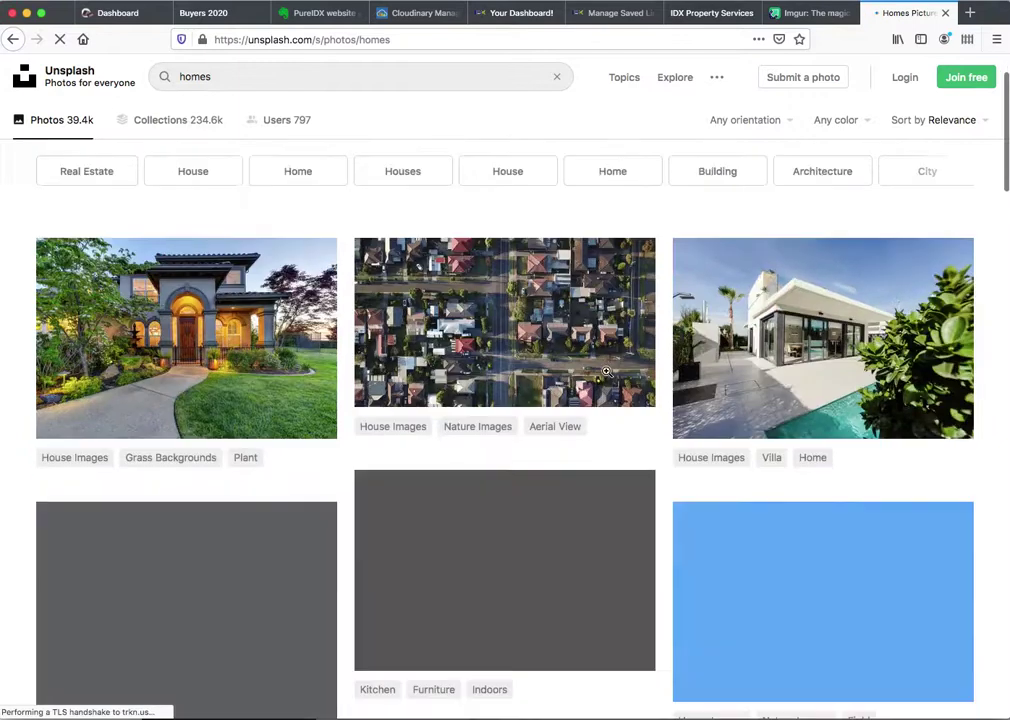
pyautogui.scroll(3, 606, 371)
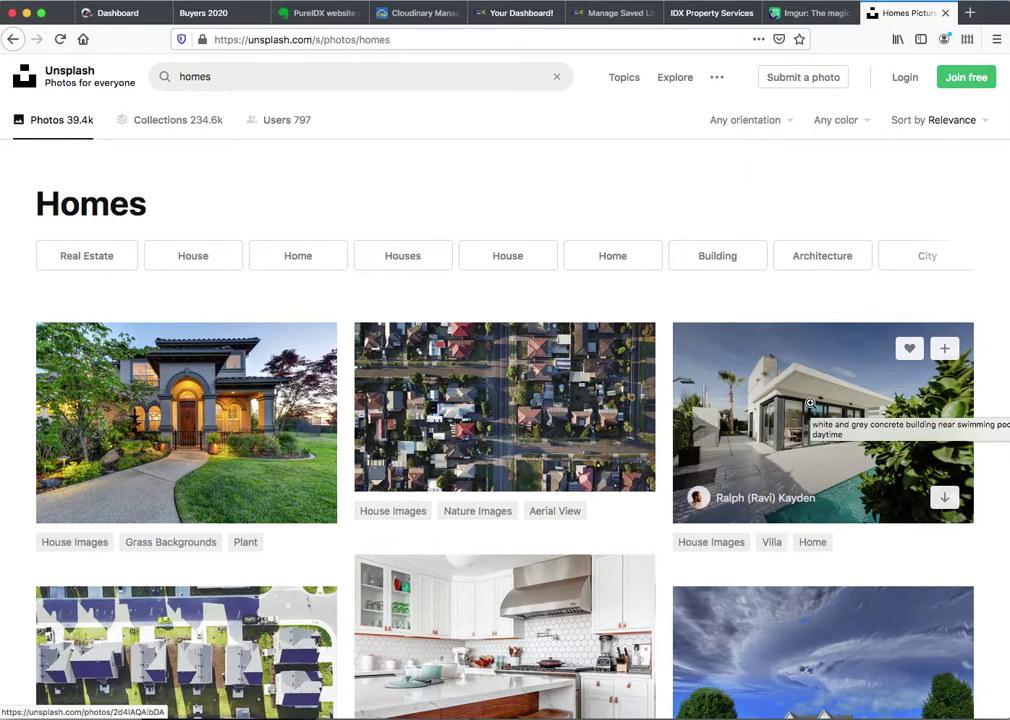
pyautogui.scroll(-6, 810, 403)
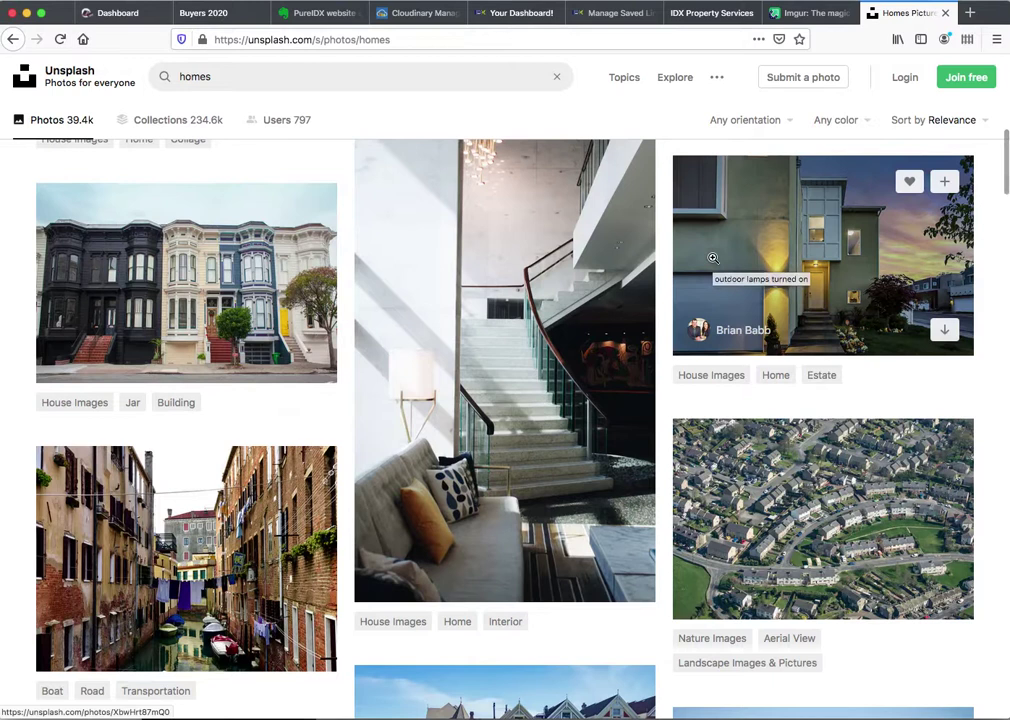
pyautogui.scroll(4, 713, 230)
pyautogui.scroll(2, 713, 260)
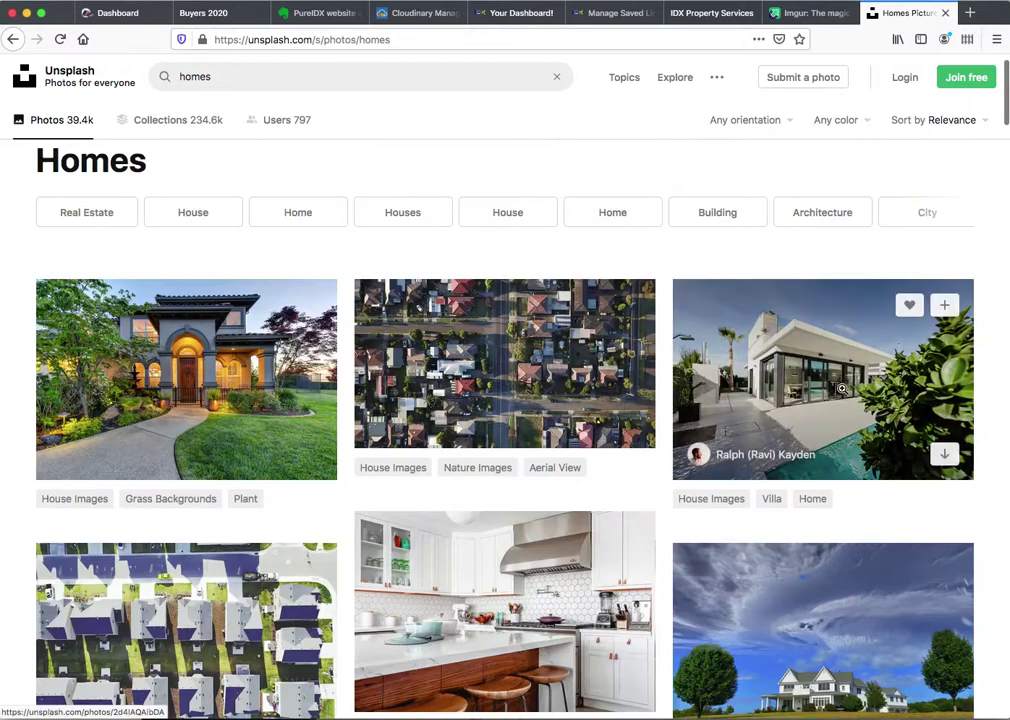
pyautogui.click(843, 389)
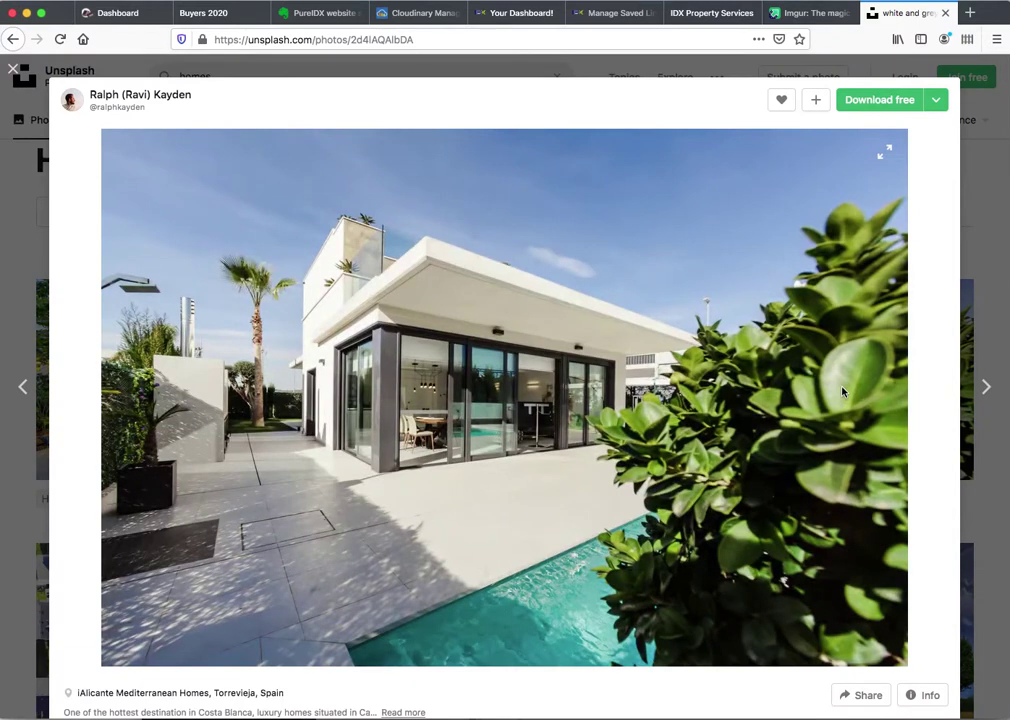
# - Download the villa photo free and open it with Preview (default)
pyautogui.click(903, 101)
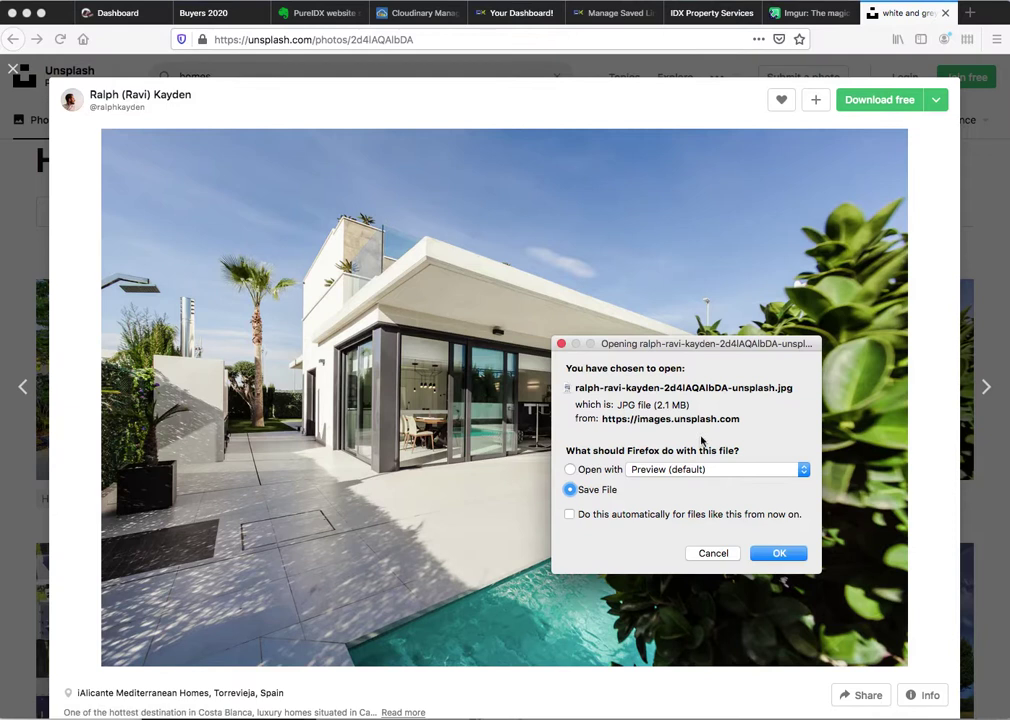
pyautogui.click(789, 553)
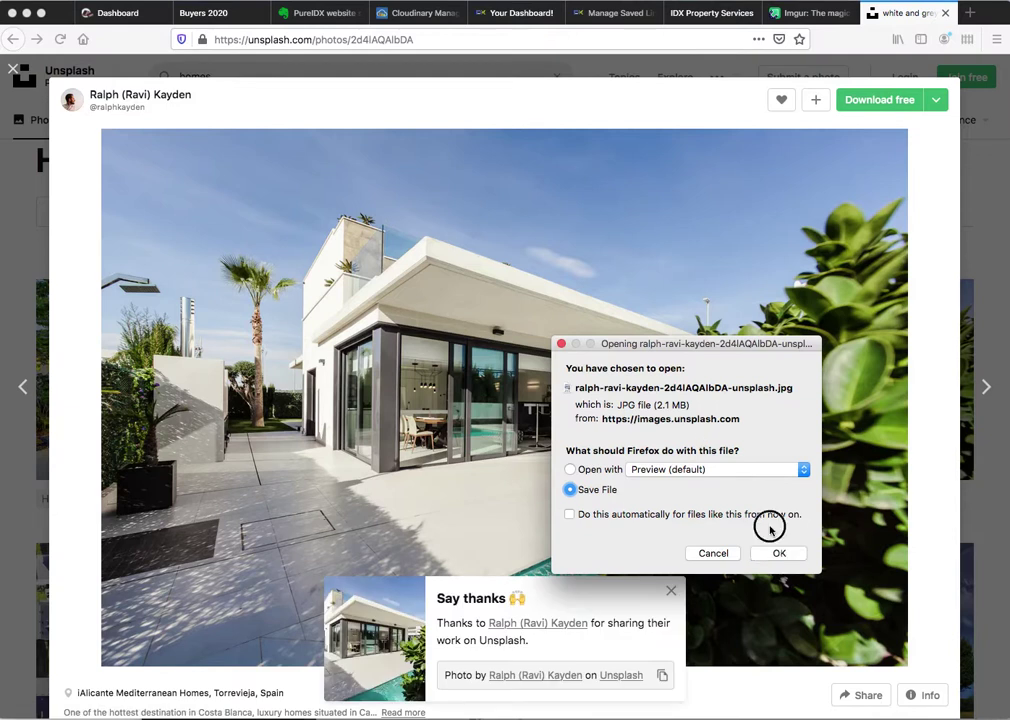
pyautogui.click(604, 470)
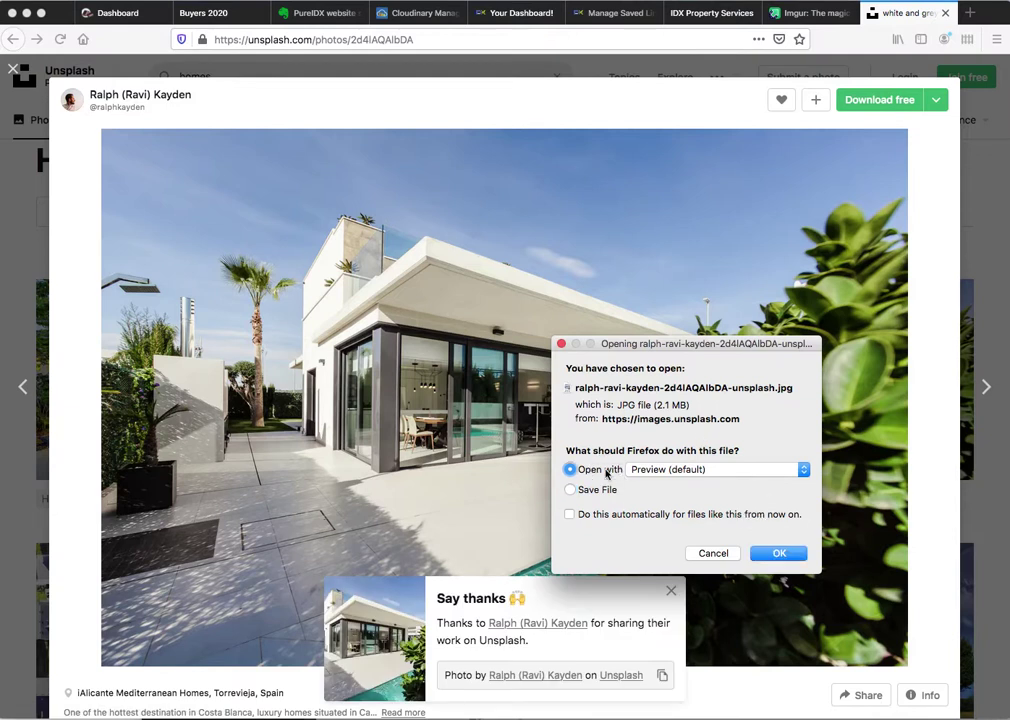
pyautogui.click(781, 554)
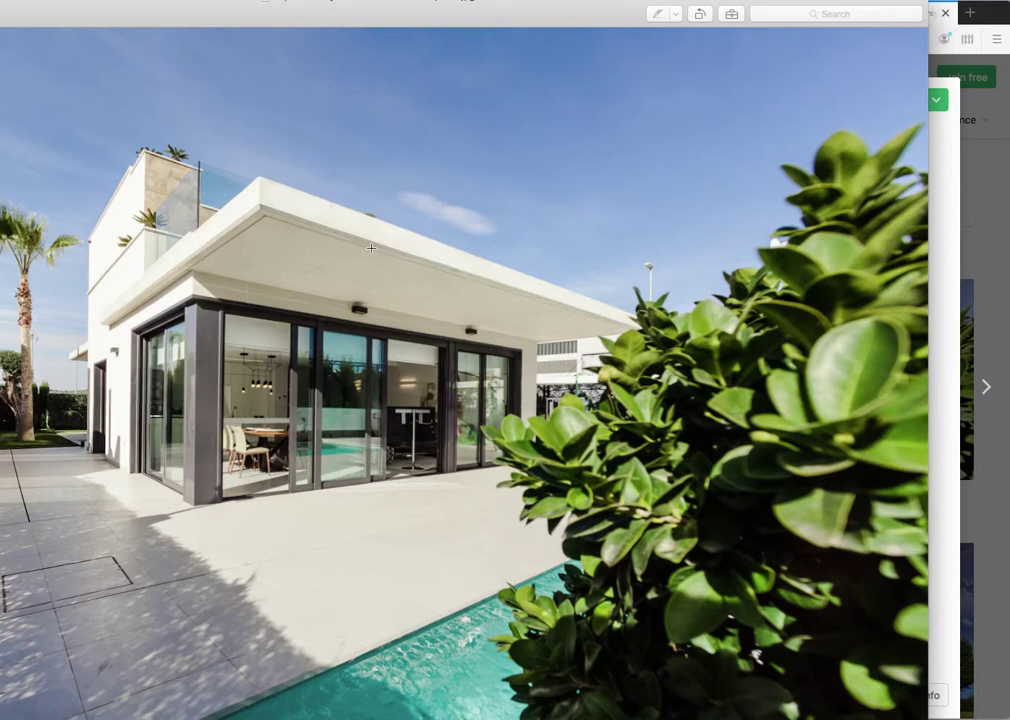
# - Look at the Adjust Size dialog, cancel it unchanged, and fit the window to the photo
pyautogui.click(40, 0)
pyautogui.click(62, 45)
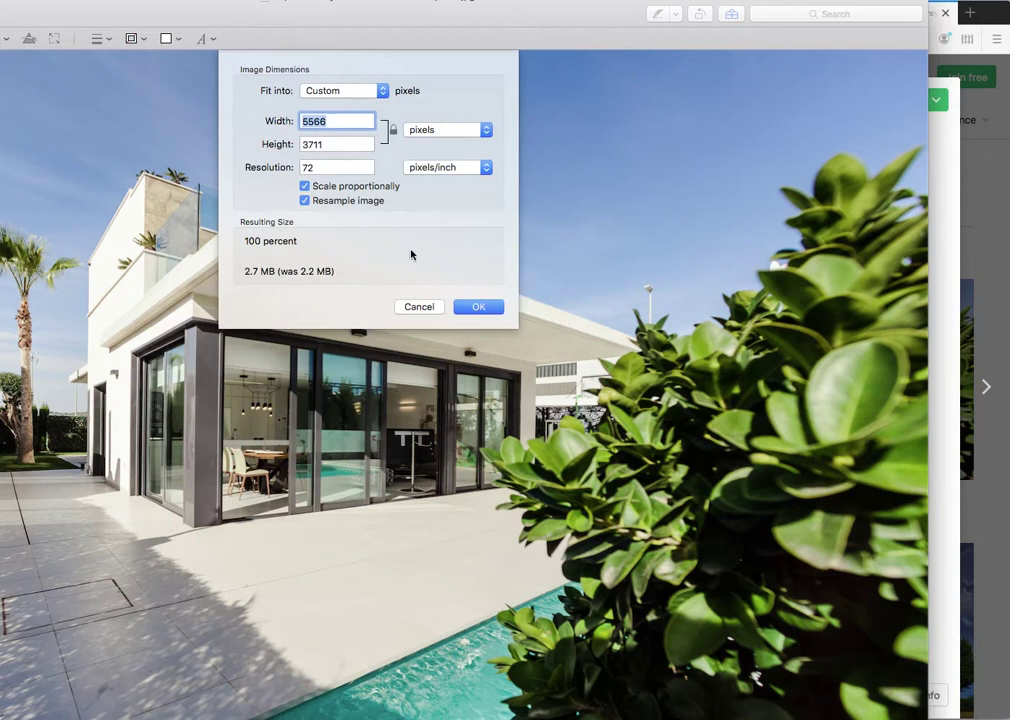
pyautogui.click(420, 306)
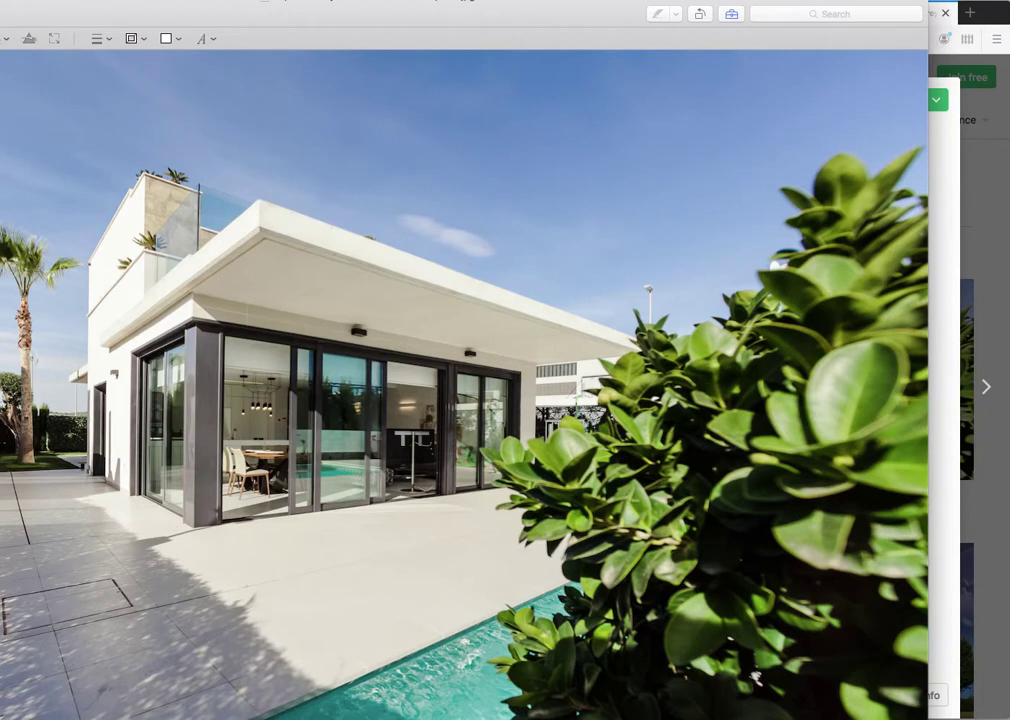
pyautogui.press('super+9')
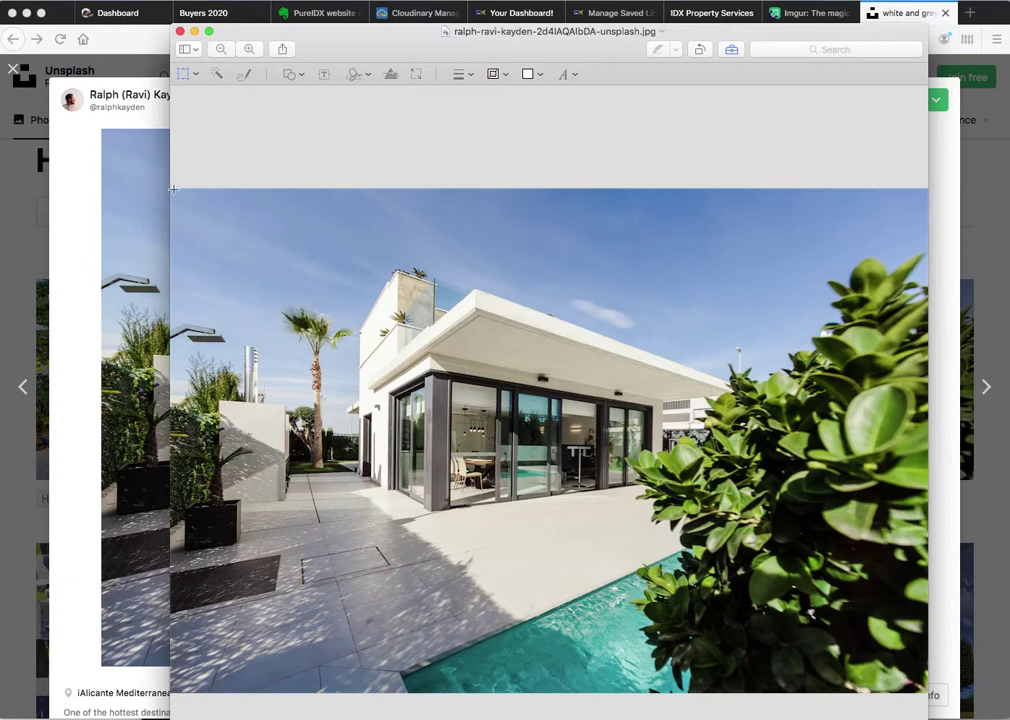
# - Crop the photo to a tighter frame, trimming sky from the top and the bottom edge
pyautogui.moveTo(172, 188); pyautogui.dragTo(737, 677)
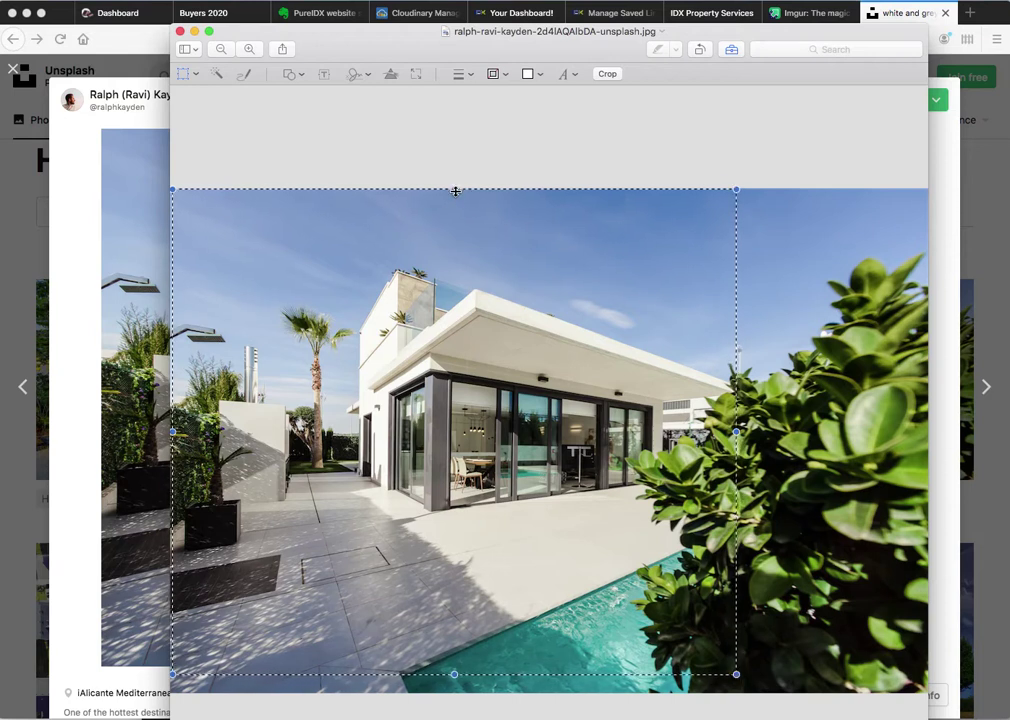
pyautogui.moveTo(454, 190); pyautogui.dragTo(454, 263)
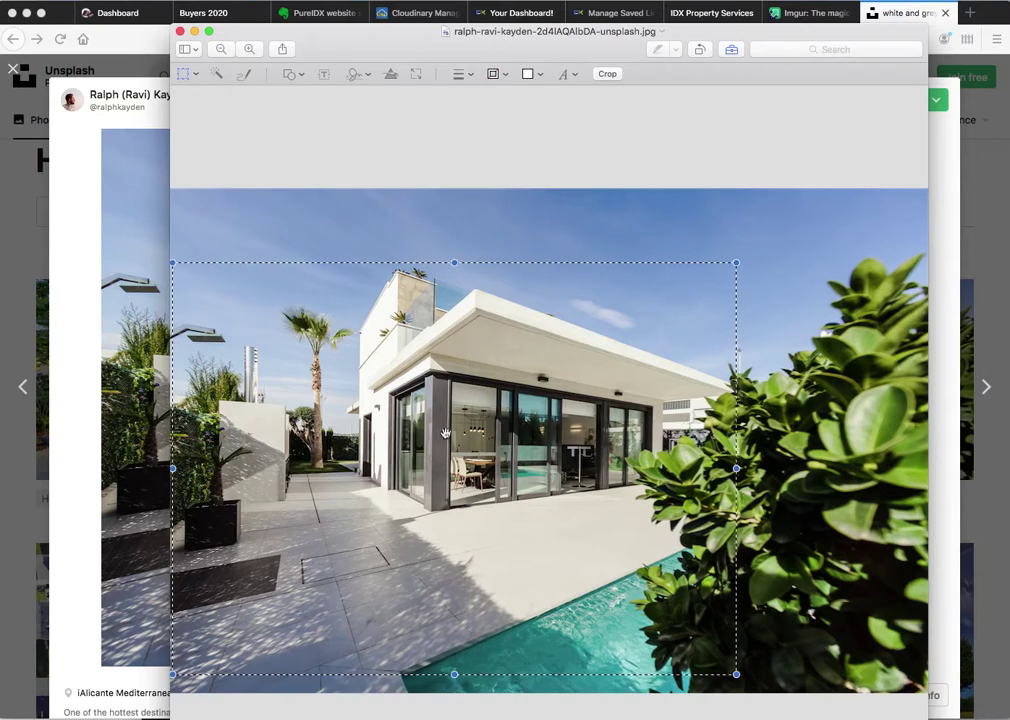
pyautogui.moveTo(454, 674); pyautogui.dragTo(452, 622)
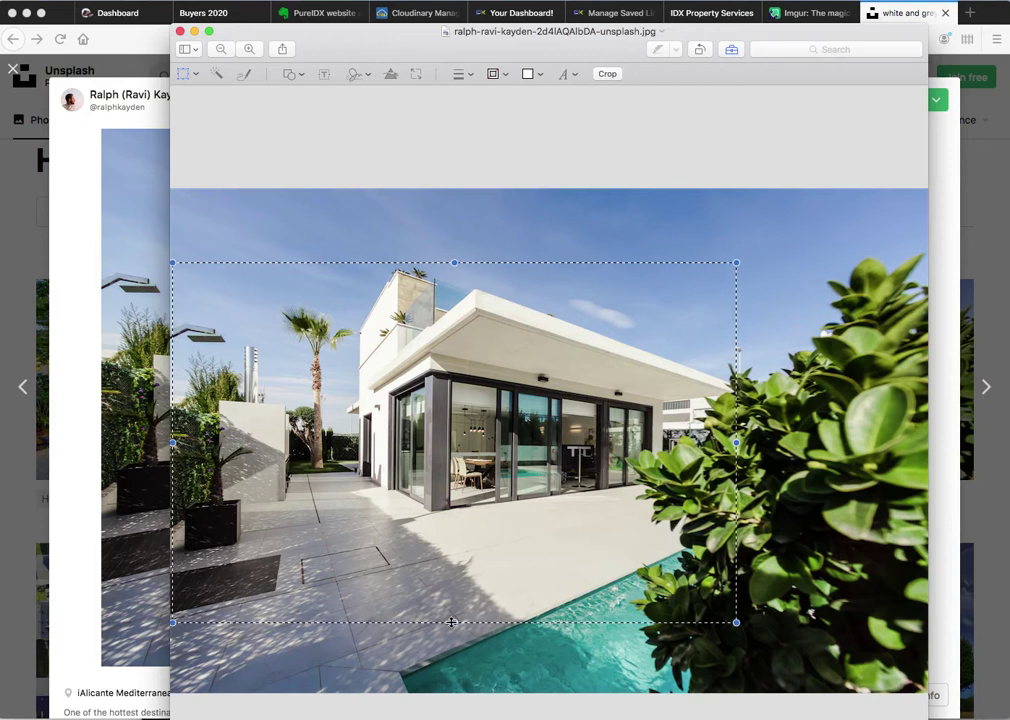
pyautogui.press('super+k')
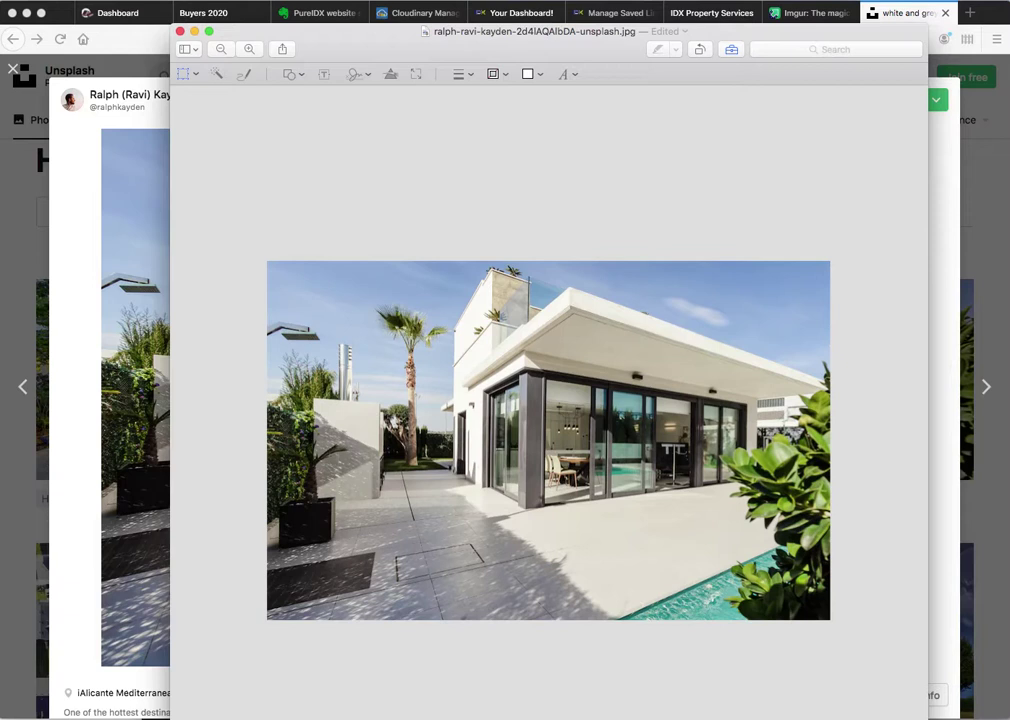
# - Scale the cropped photo proportionally to 1600 pixels wide
pyautogui.click(40, 2)
pyautogui.click(45, 40)
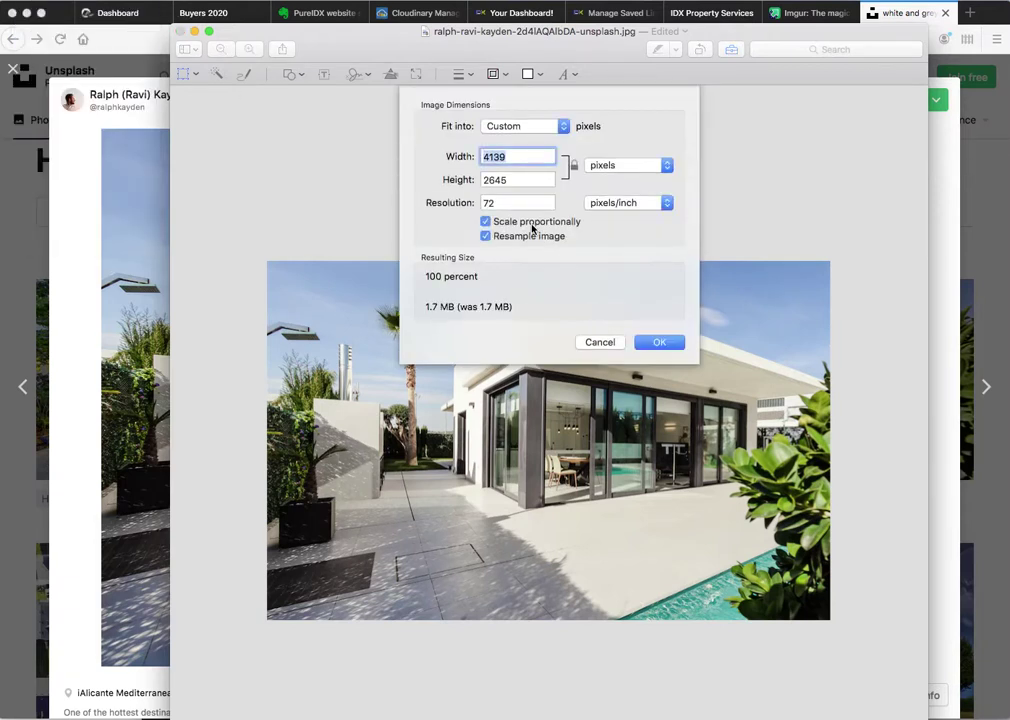
pyautogui.write('1300')
pyautogui.press('BackSpace')
pyautogui.press('BackSpace')
pyautogui.press('BackSpace')
pyautogui.write('600')
pyautogui.click(659, 342)
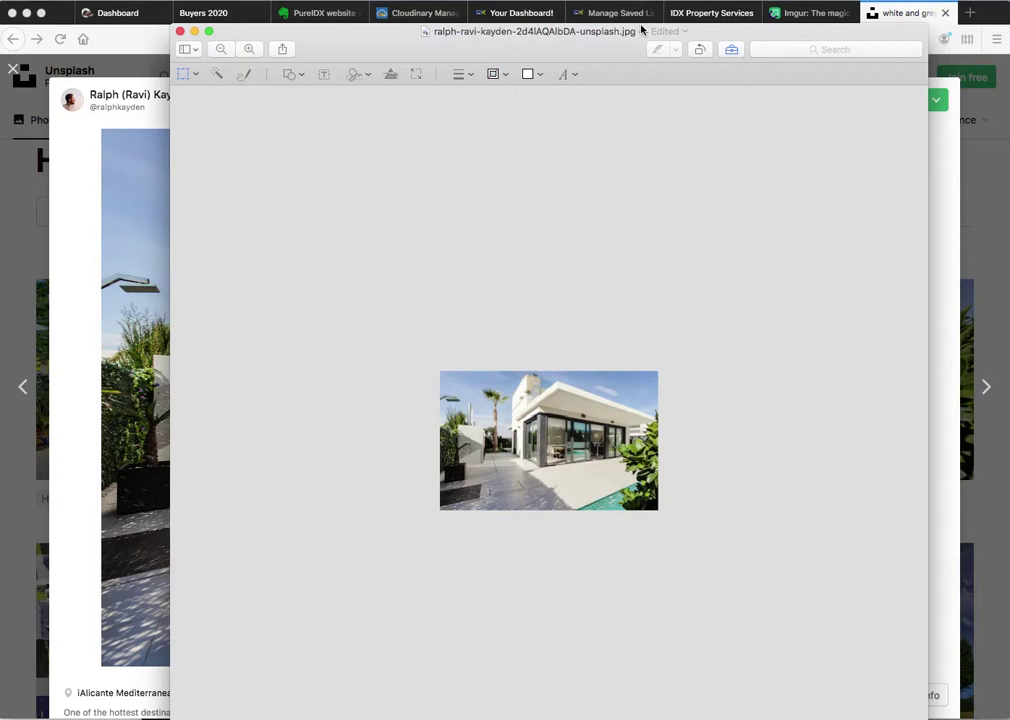
# - Rename the file to Miami-Beach-condos-for-sale.jpg
pyautogui.click(634, 30)
pyautogui.click(635, 62)
pyautogui.click(771, 60)
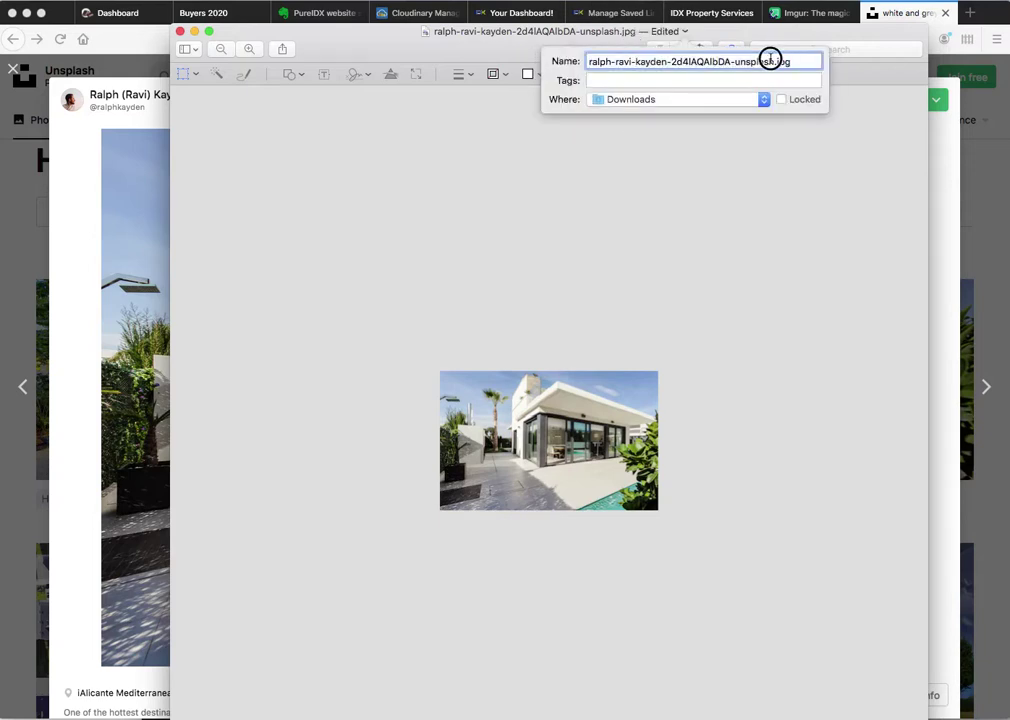
pyautogui.moveTo(771, 60); pyautogui.dragTo(585, 58)
pyautogui.write('Miami')
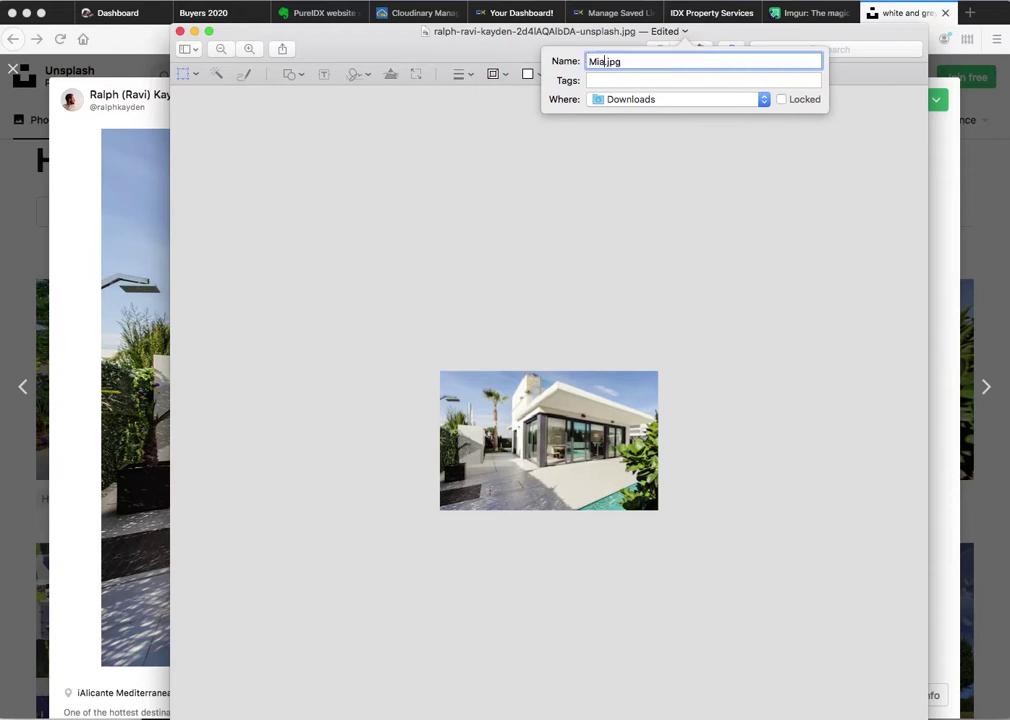
pyautogui.write('-Beach-condos-')
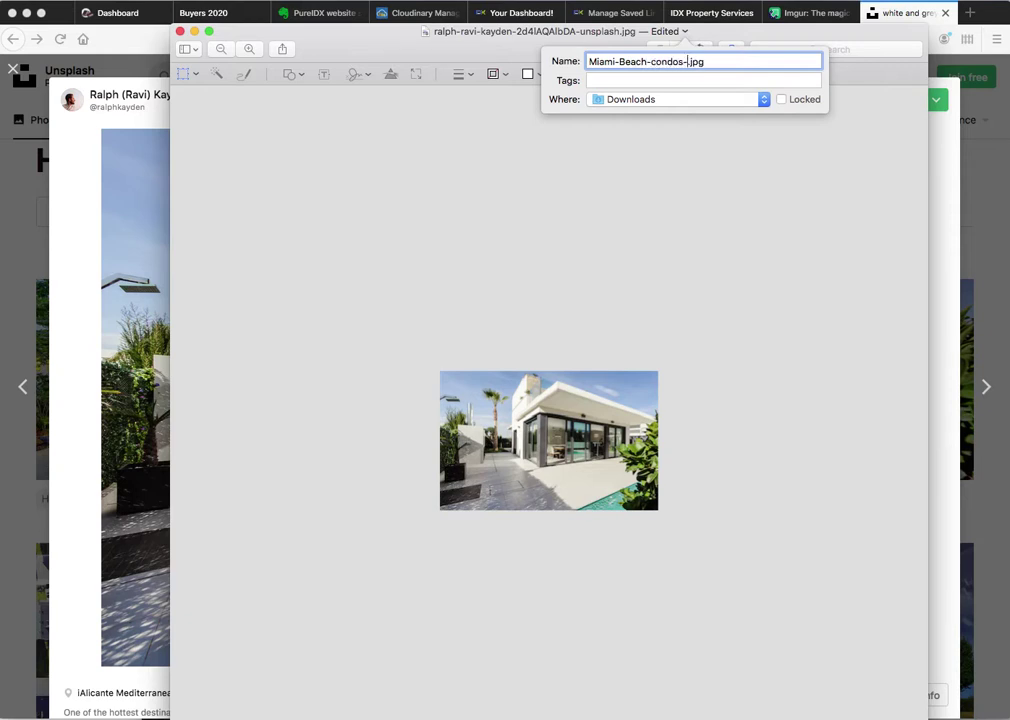
pyautogui.write('s')
pyautogui.press('BackSpace')
pyautogui.write('for-sale')
pyautogui.press('Return')
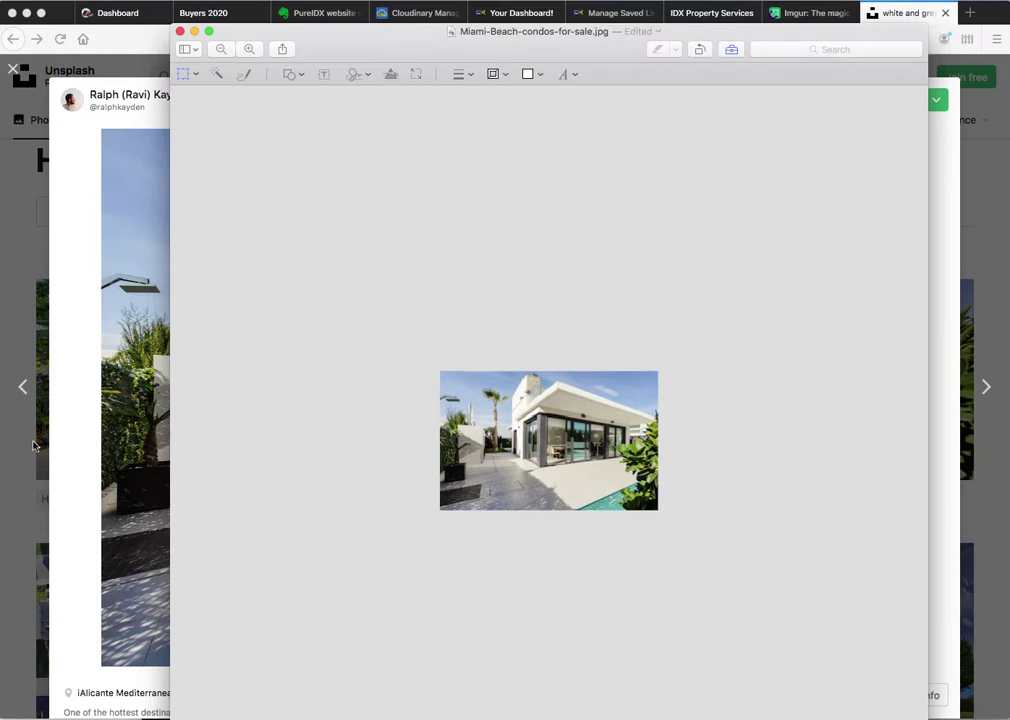
# - Close the edited Miami-Beach-condos-for-sale.jpg photo in Preview
pyautogui.click(62, 438)
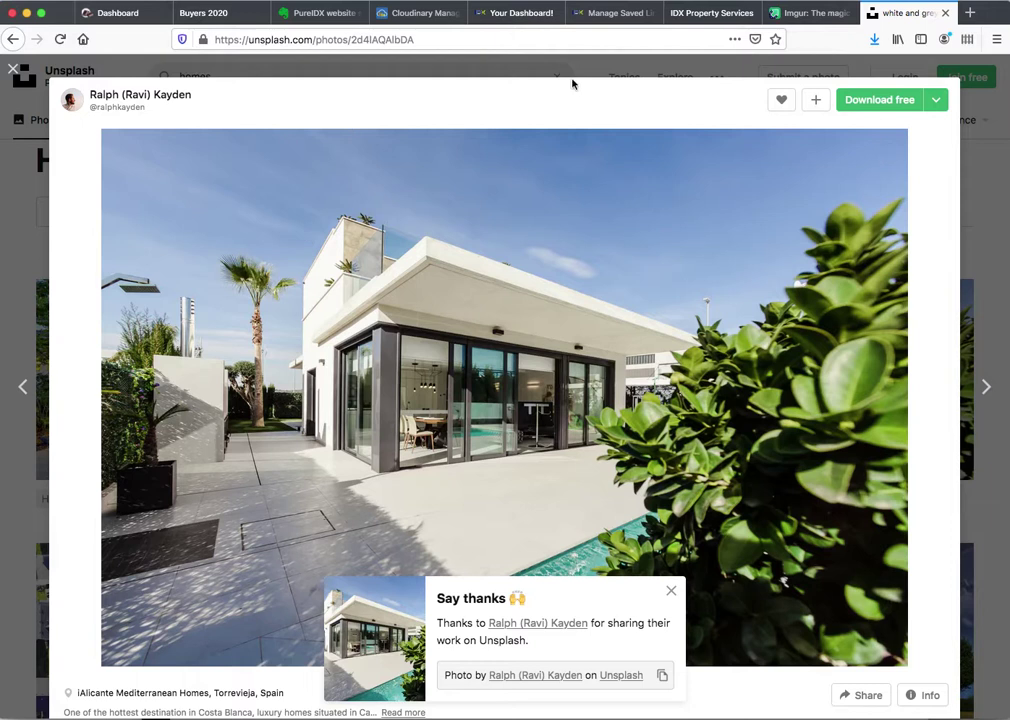
# - Drag Miami-Beach-condos-for-sale.jpg from Downloads into Cloudinary's PureIDX folder
pyautogui.click(414, 16)
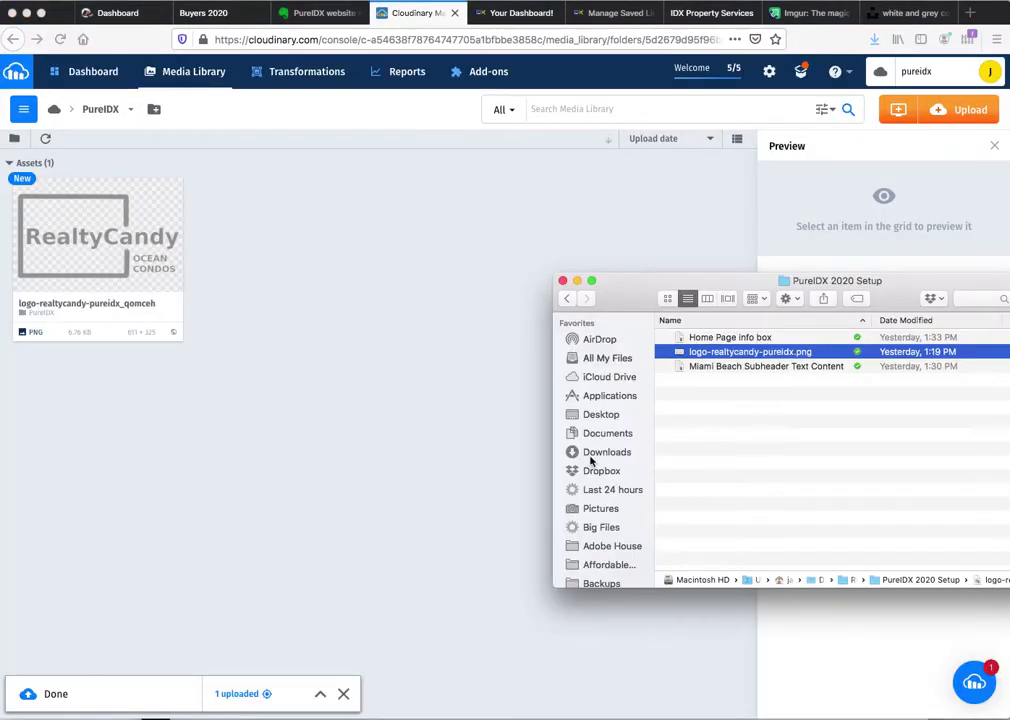
pyautogui.press('super+Tab')
pyautogui.press('super+Tab')
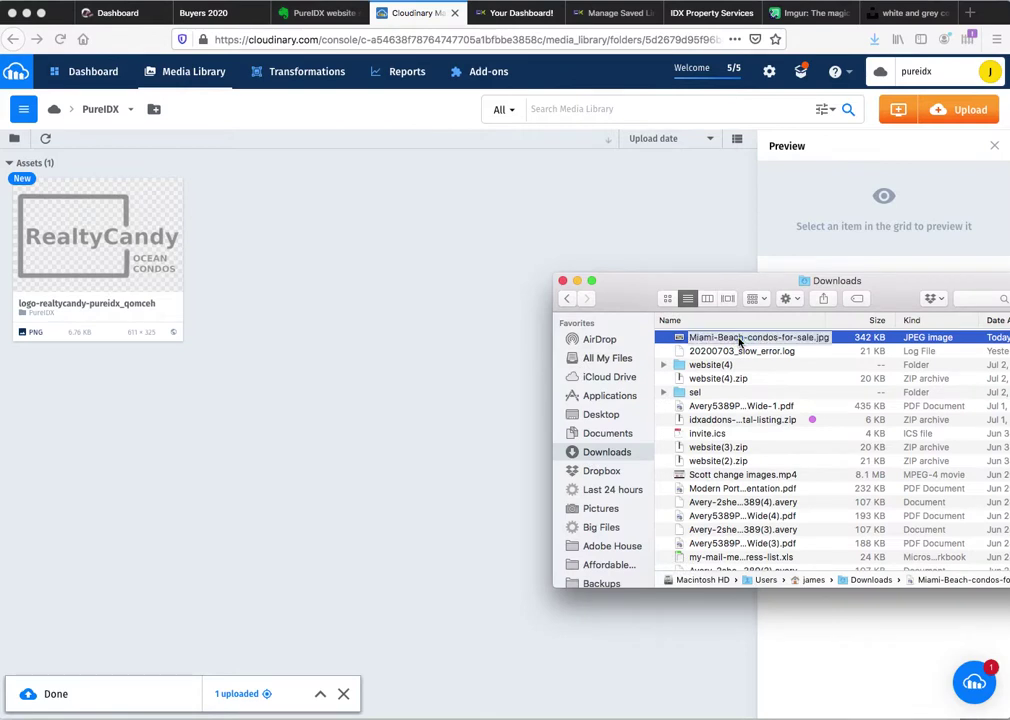
pyautogui.moveTo(700, 338); pyautogui.dragTo(344, 274)
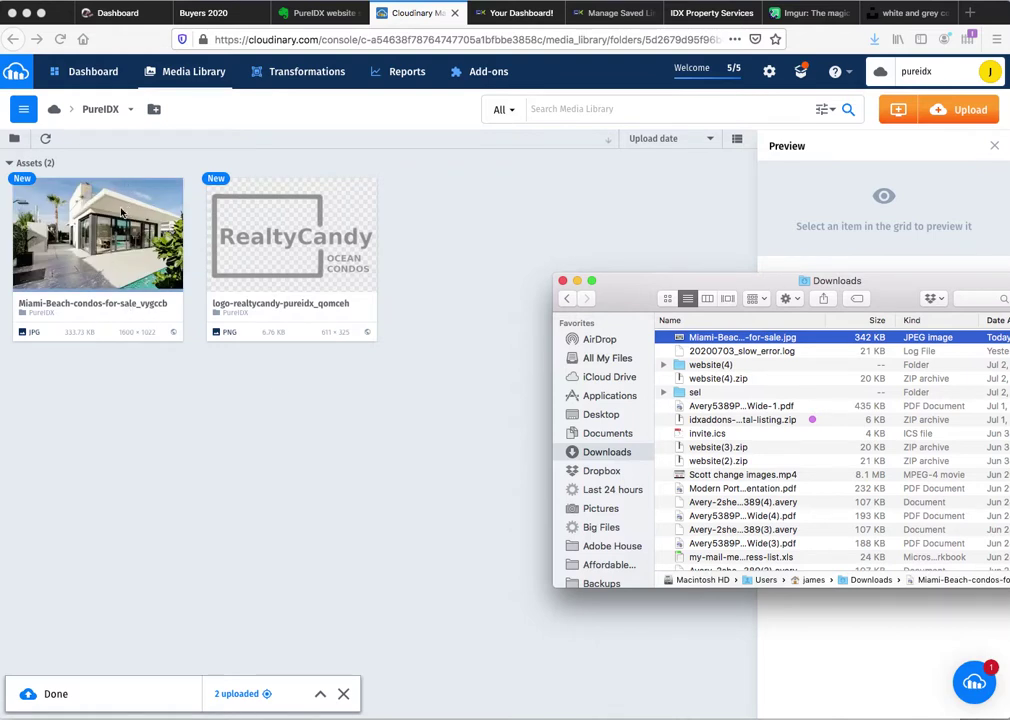
pyautogui.click(57, 229)
# - Replace the Hero Image address with the uploaded Miami Beach photo's Cloudinary URL
pyautogui.click(50, 194)
pyautogui.click(125, 13)
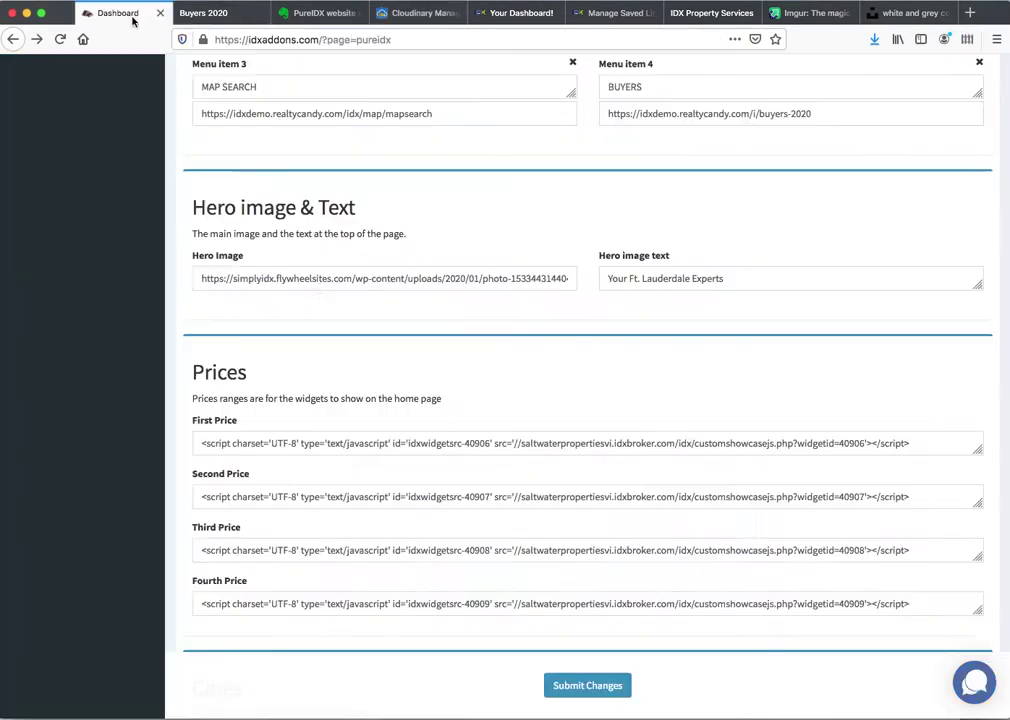
pyautogui.click(306, 278)
pyautogui.press('super+a')
pyautogui.press('super+v')
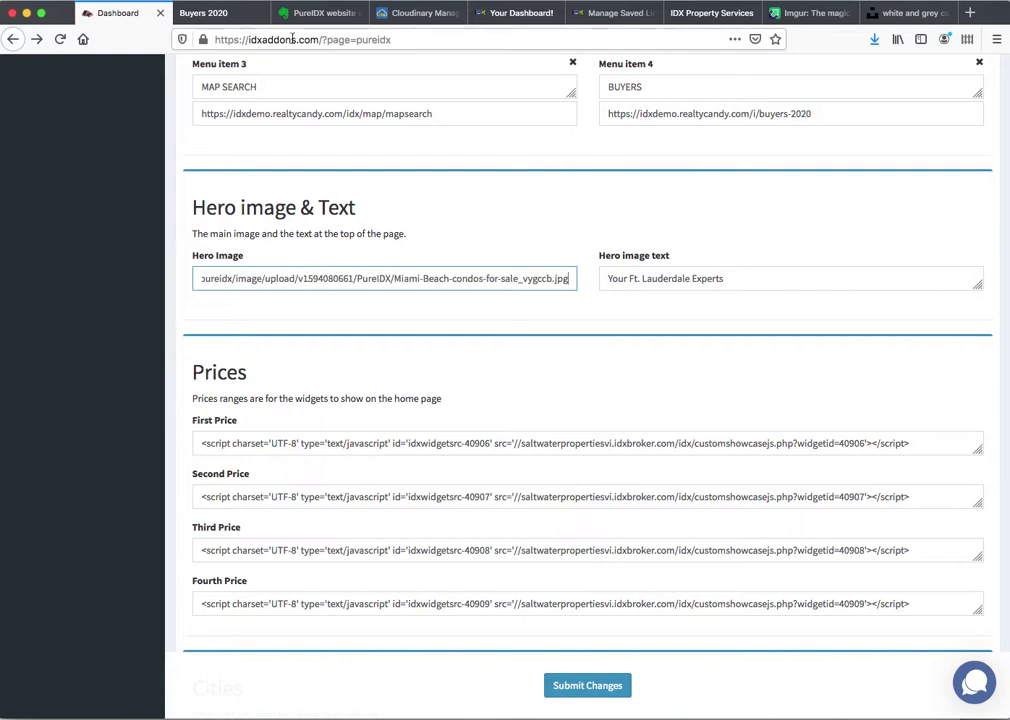
pyautogui.click(237, 18)
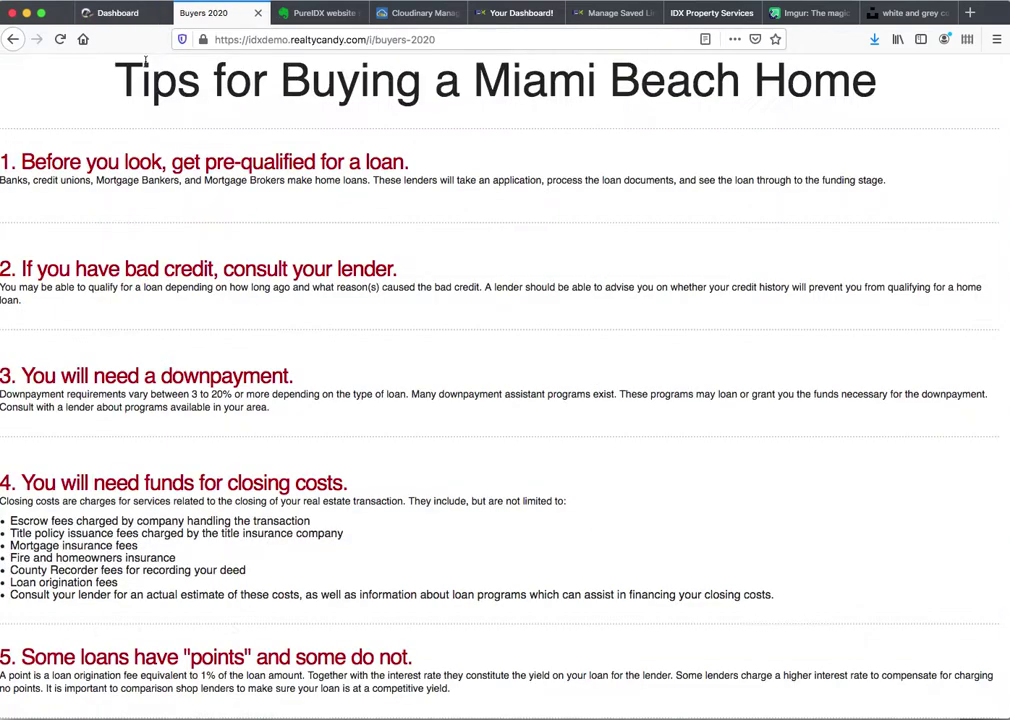
pyautogui.click(13, 40)
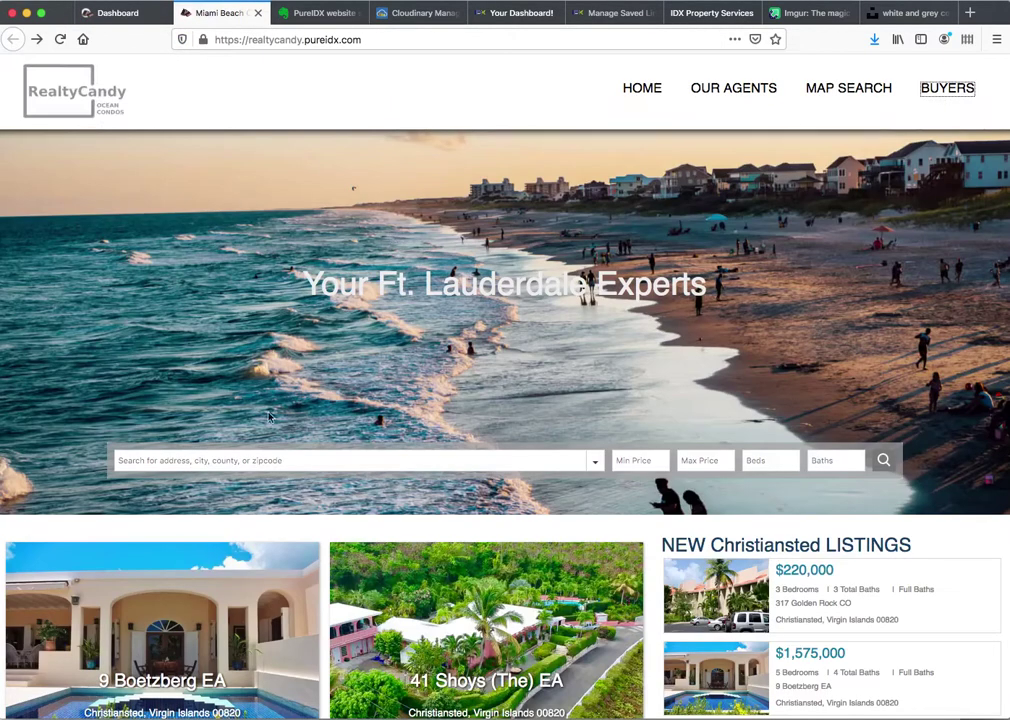
pyautogui.click(125, 14)
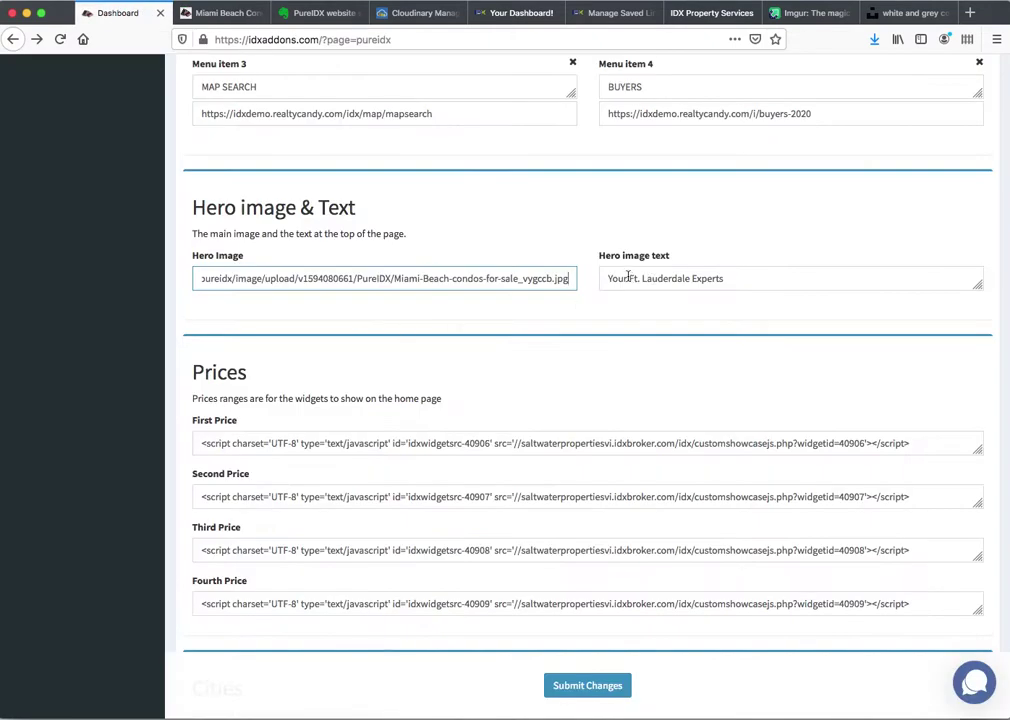
# - Change the hero image text to 'Your Miami Beach Condos Experts' and let it auto-save
pyautogui.moveTo(628, 278); pyautogui.dragTo(771, 275)
pyautogui.tripleClick(771, 275)
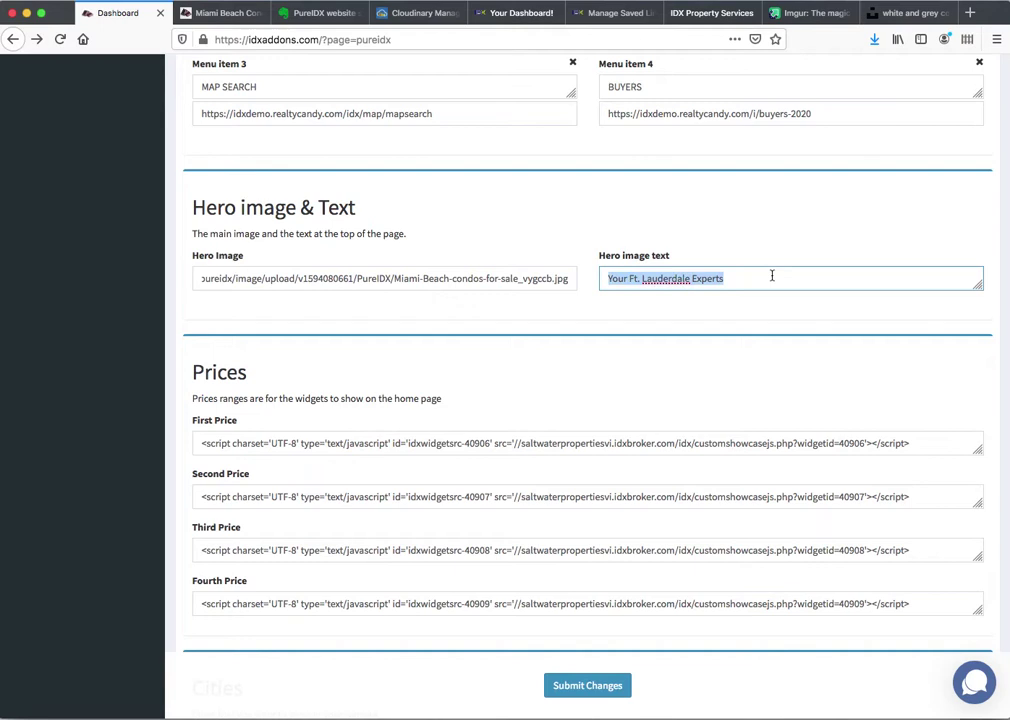
pyautogui.write('W')
pyautogui.press('BackSpace')
pyautogui.write('Your Miam')
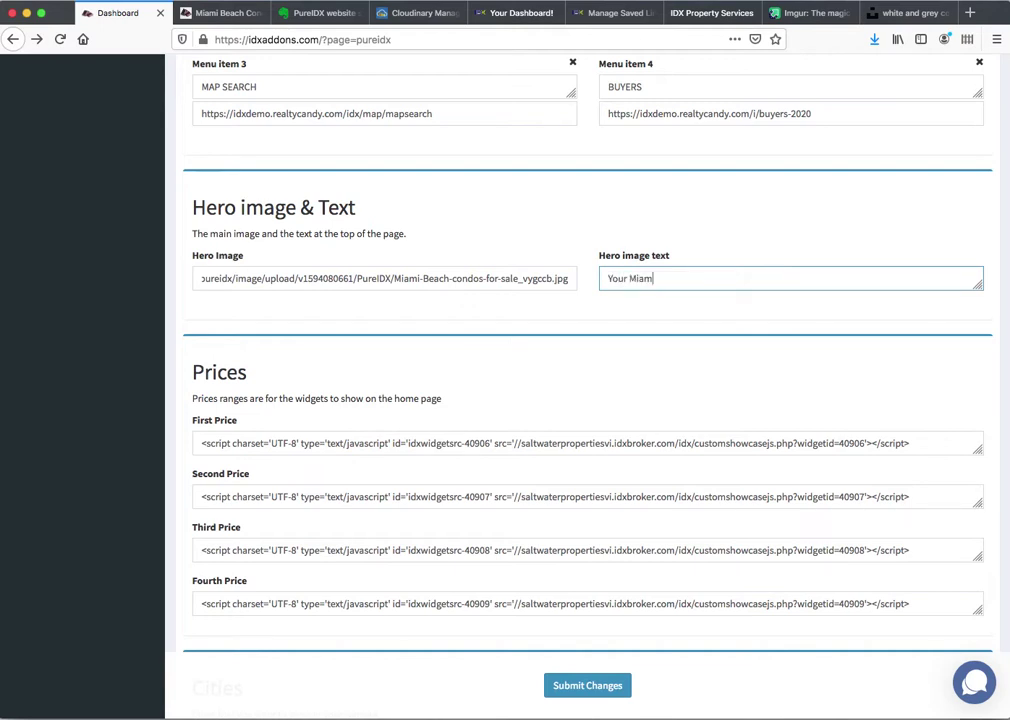
pyautogui.write('i Beach Condos Experts')
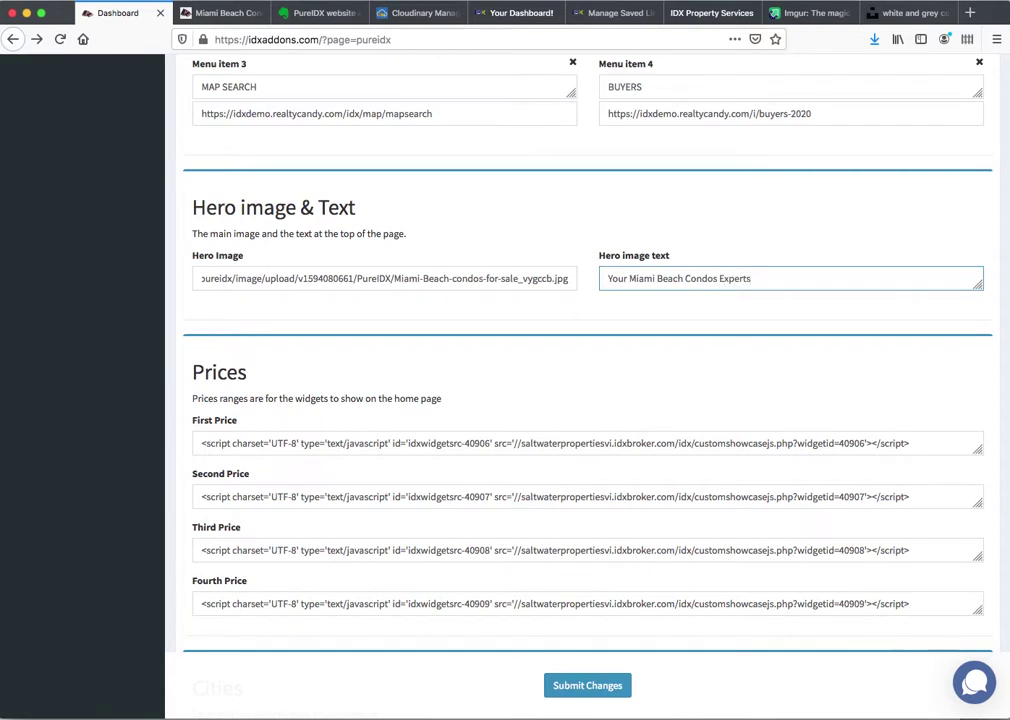
pyautogui.click(776, 386)
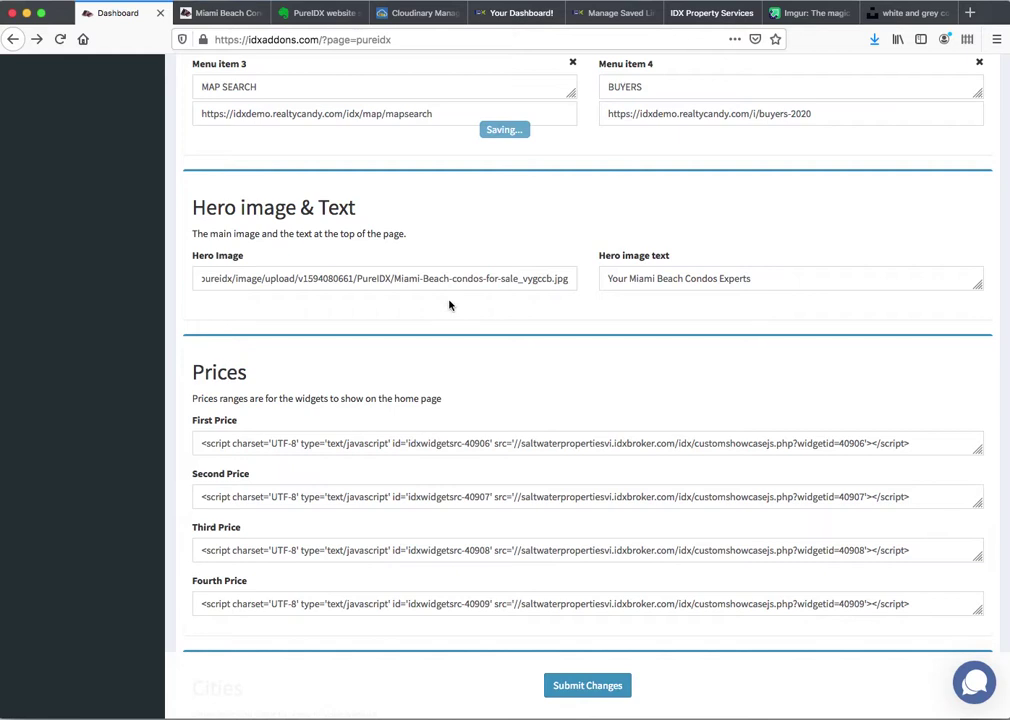
# - Reload the live home page and scroll through to confirm the new Miami Beach hero and heading
pyautogui.click(205, 13)
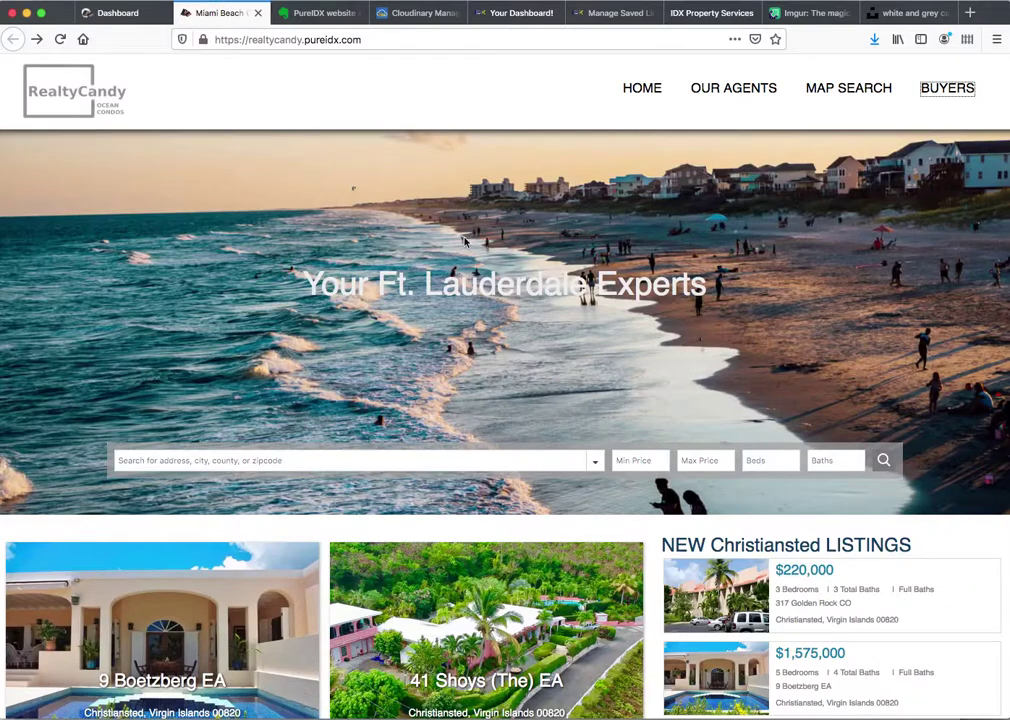
pyautogui.press('super+r')
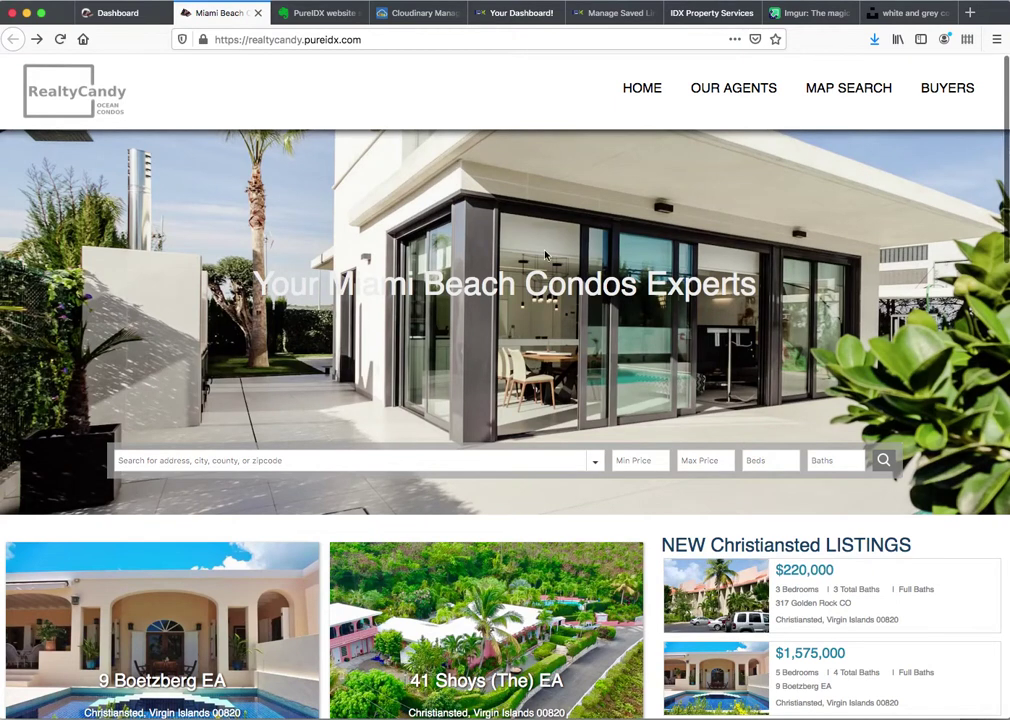
pyautogui.scroll(-3, 545, 256)
pyautogui.scroll(3, 300, 200)
pyautogui.scroll(-1, 485, 388)
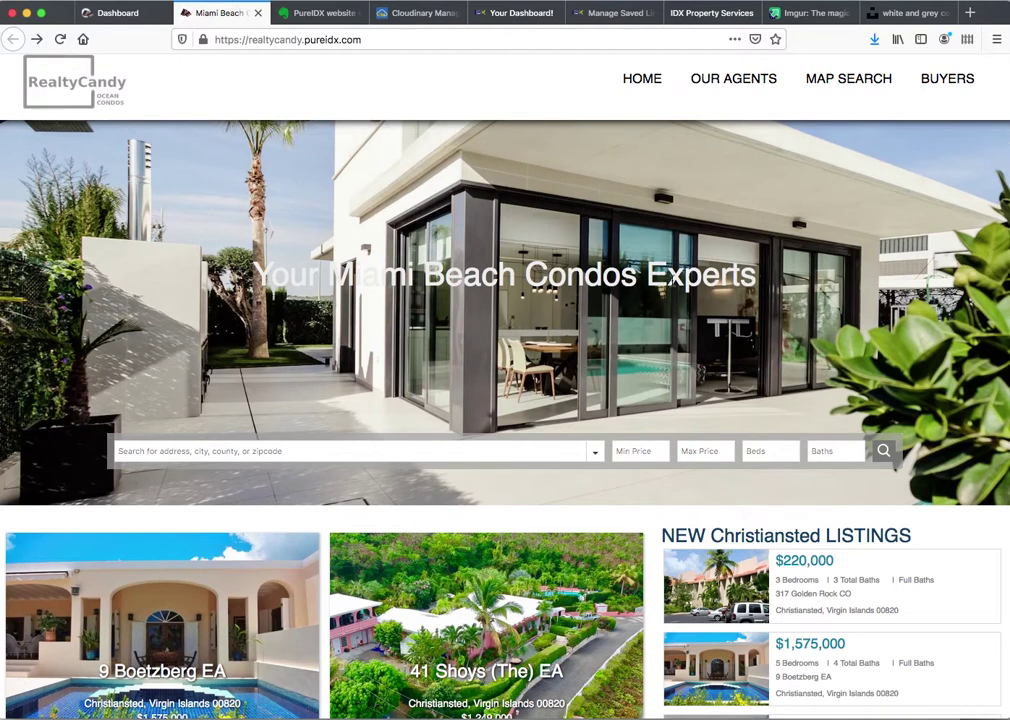
pyautogui.click(104, 18)
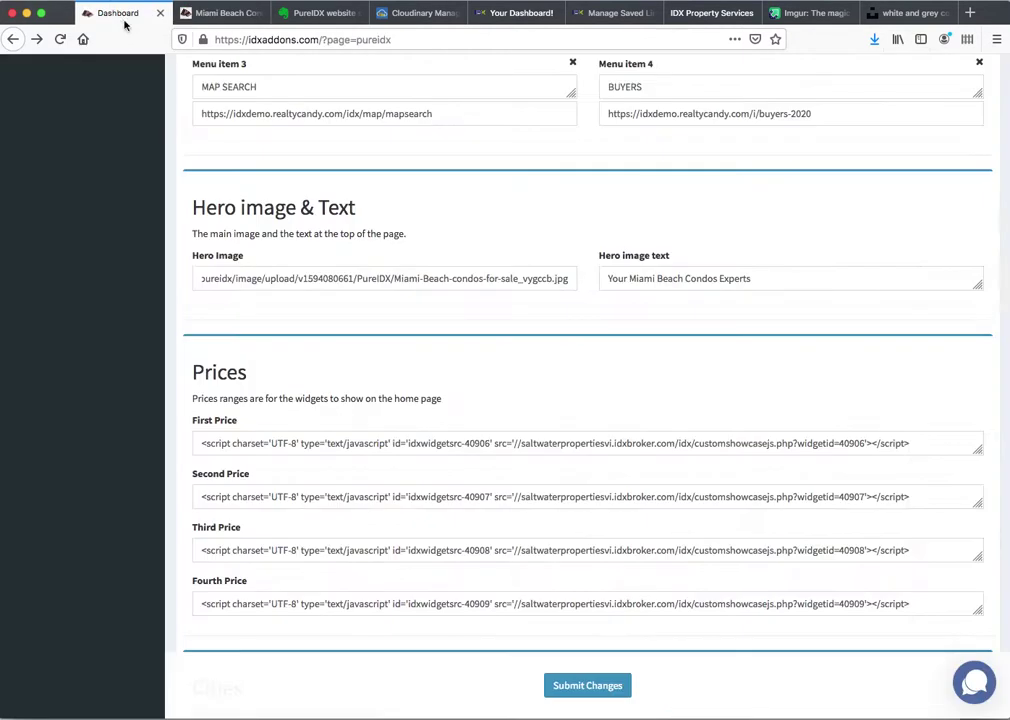
pyautogui.scroll(-4, 376, 462)
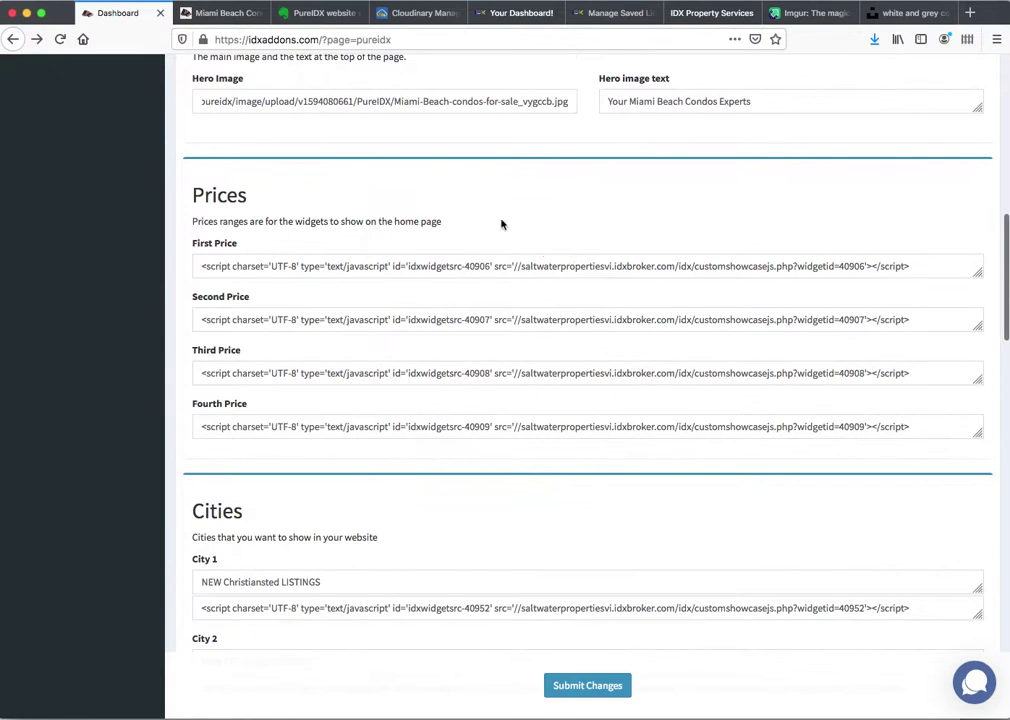
pyautogui.click(222, 13)
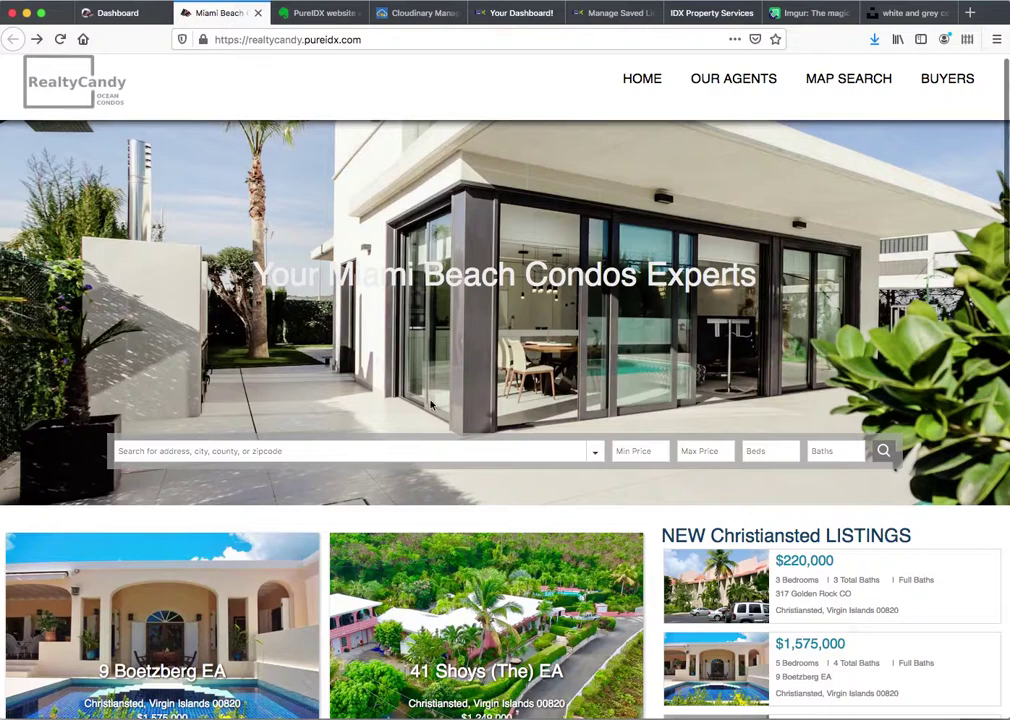
pyautogui.scroll(-5, 432, 403)
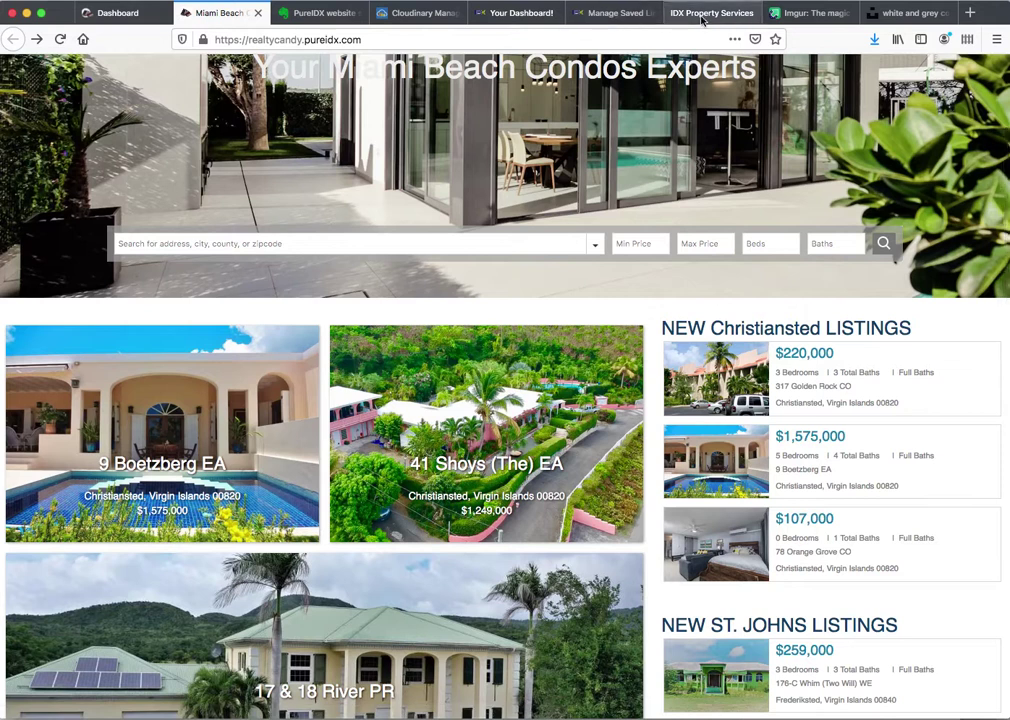
pyautogui.click(622, 14)
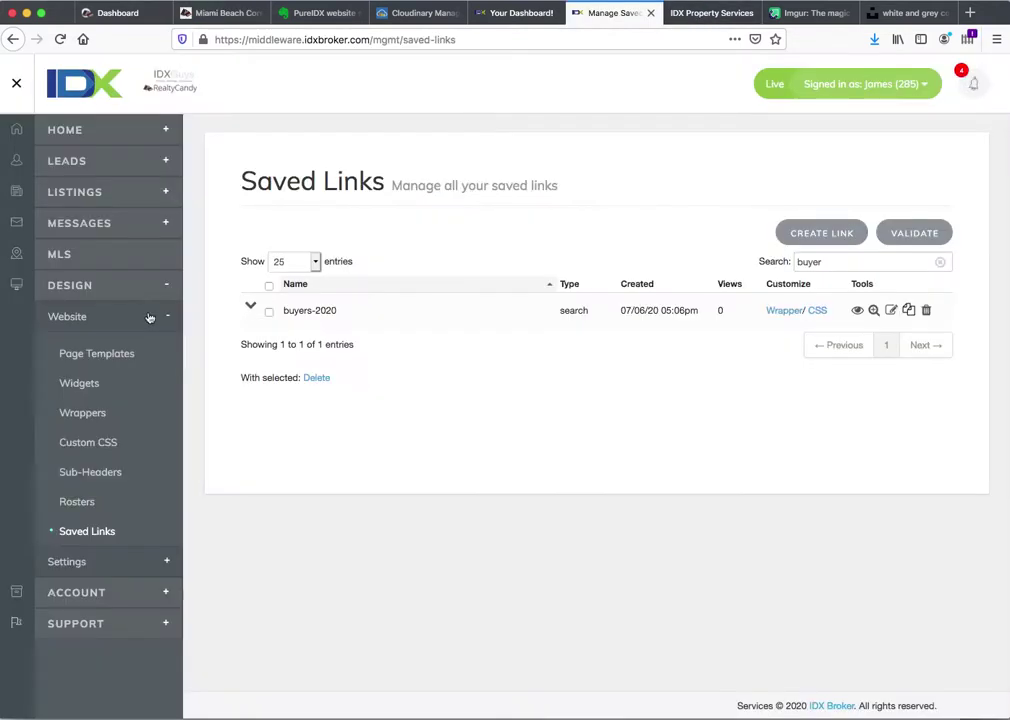
# - Create a new widget from IDX Broker's Widgets list and choose Showcase as its type
pyautogui.click(80, 383)
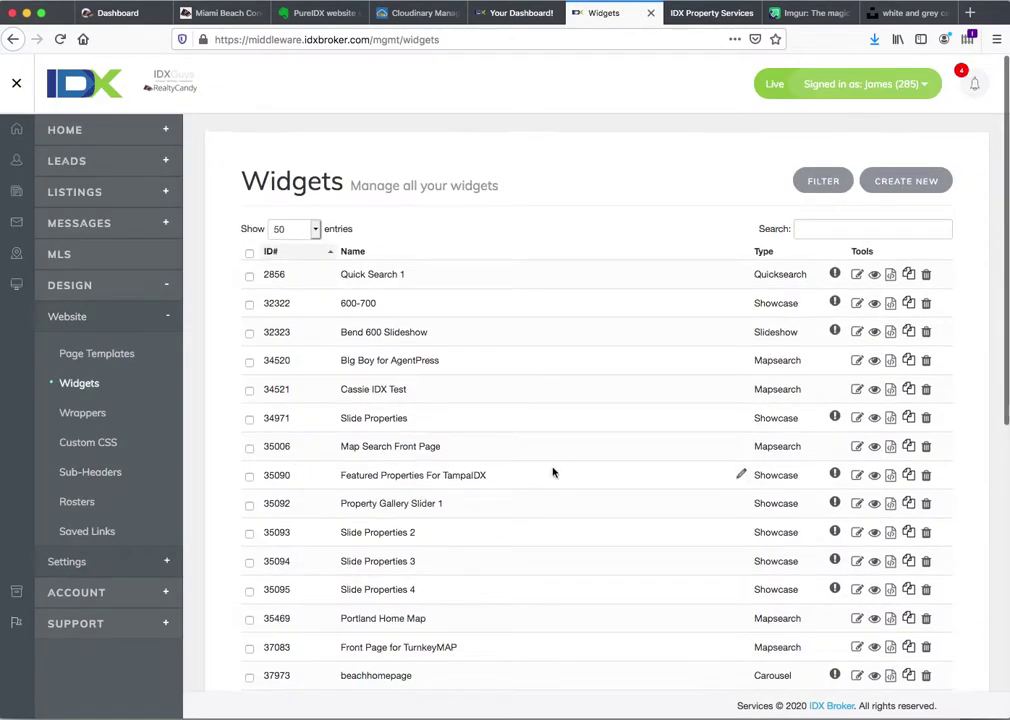
pyautogui.click(920, 175)
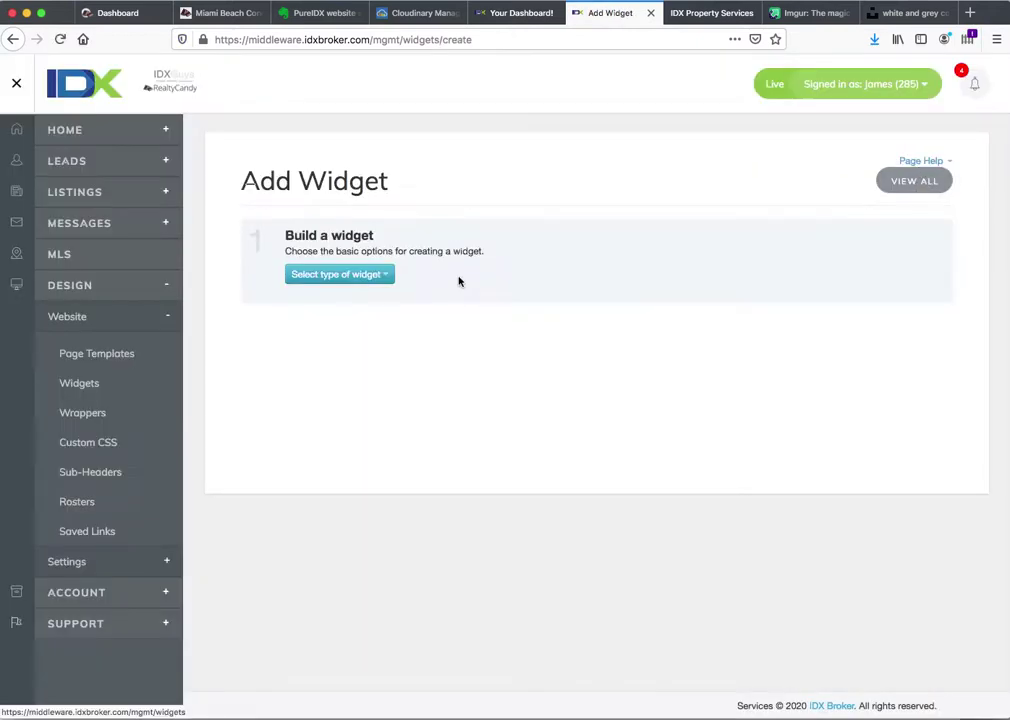
pyautogui.click(379, 274)
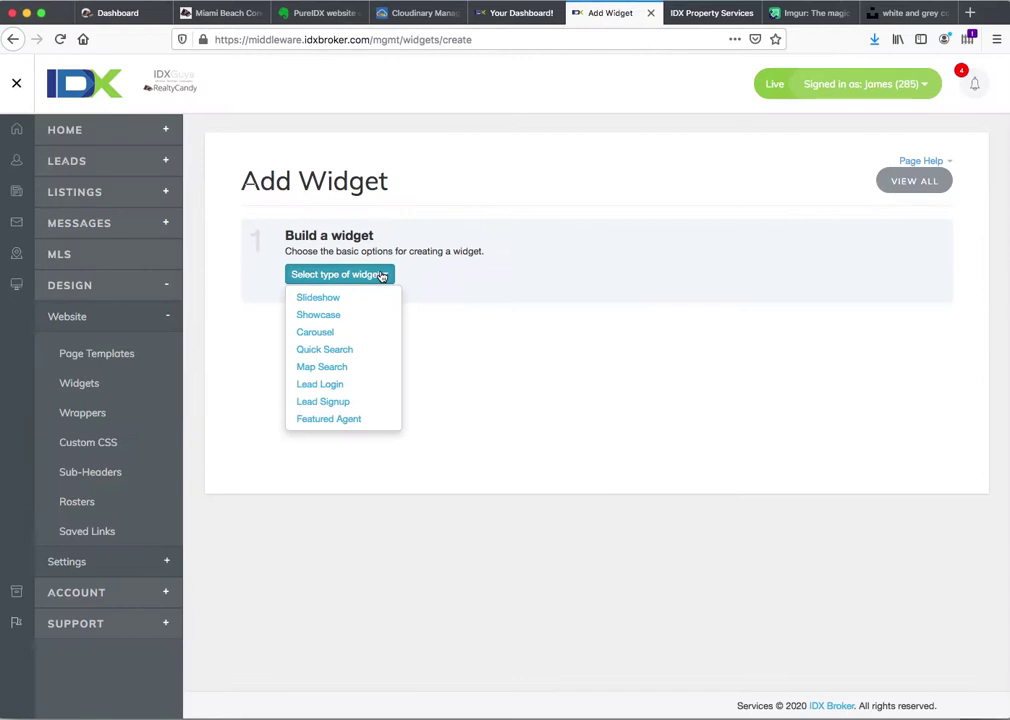
pyautogui.click(213, 20)
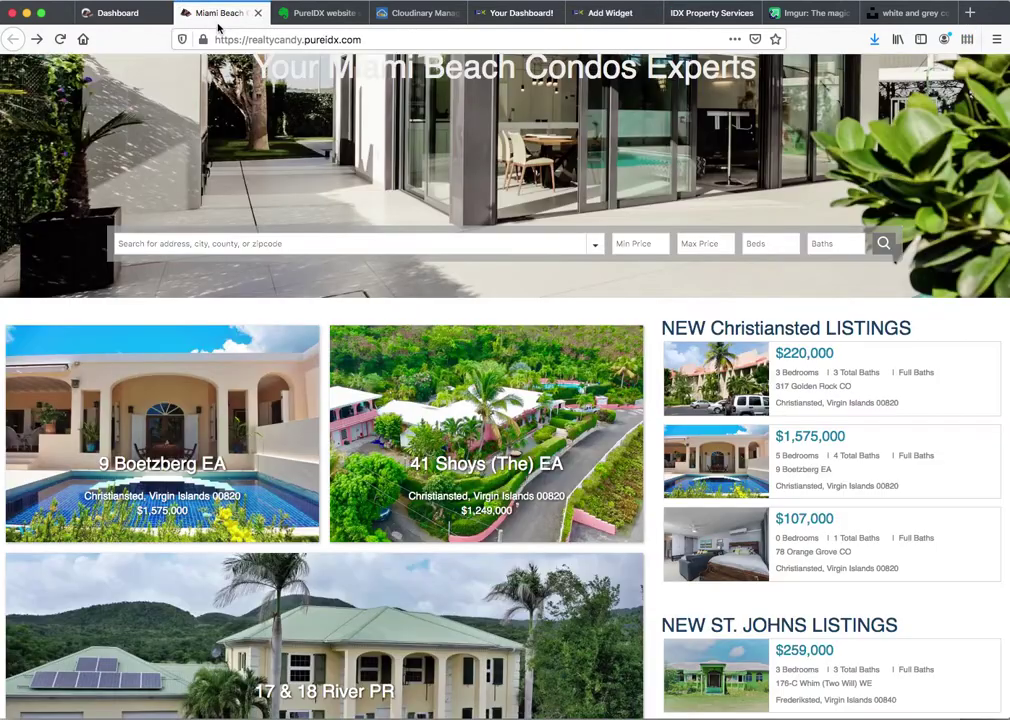
pyautogui.scroll(-9, 470, 104)
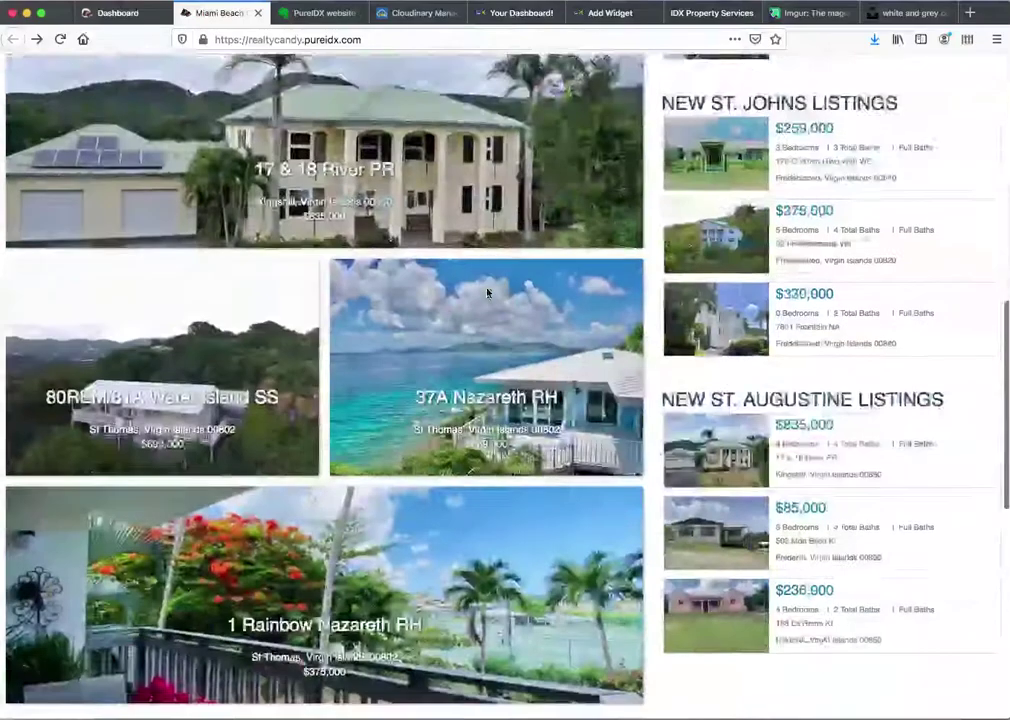
pyautogui.scroll(3, 487, 292)
pyautogui.scroll(10, 487, 292)
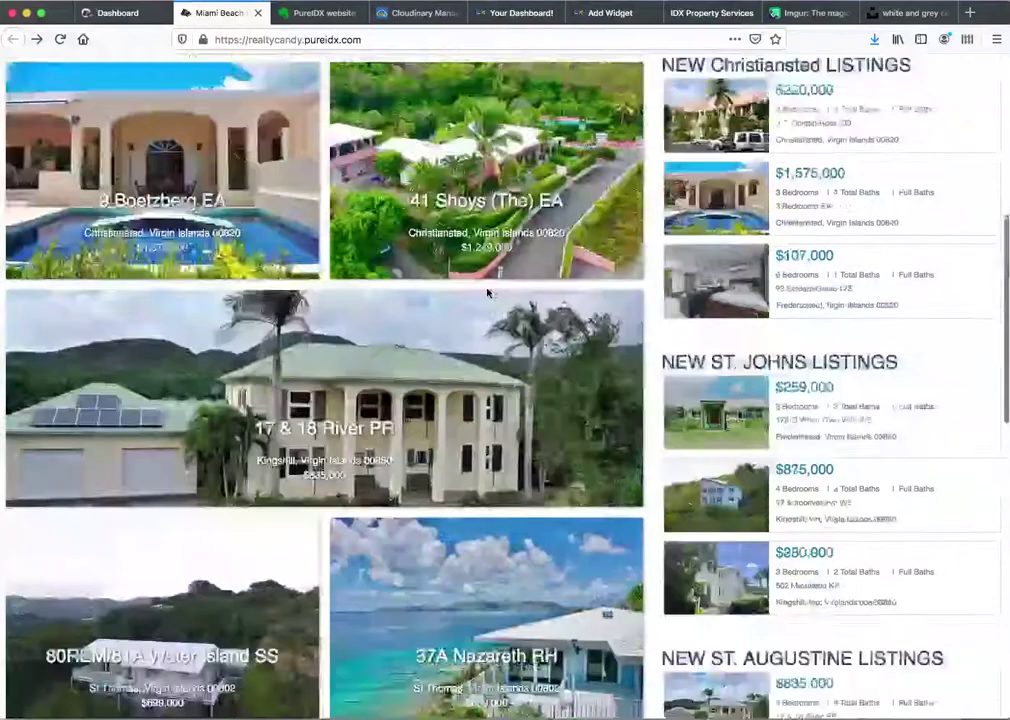
pyautogui.scroll(-2, 517, 325)
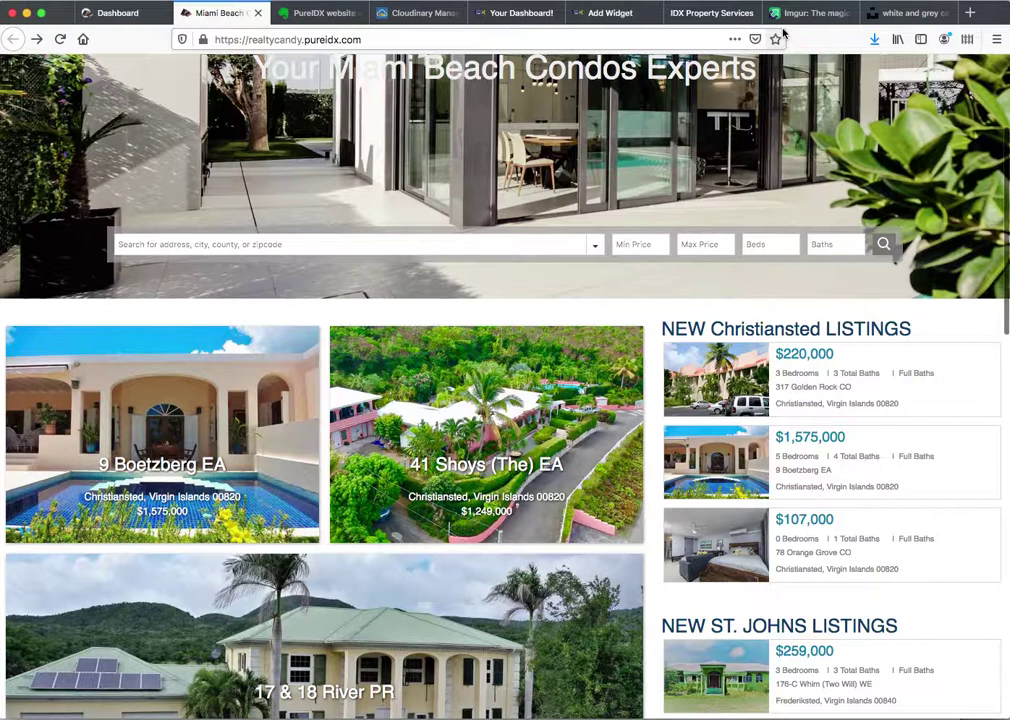
pyautogui.click(714, 14)
pyautogui.click(607, 15)
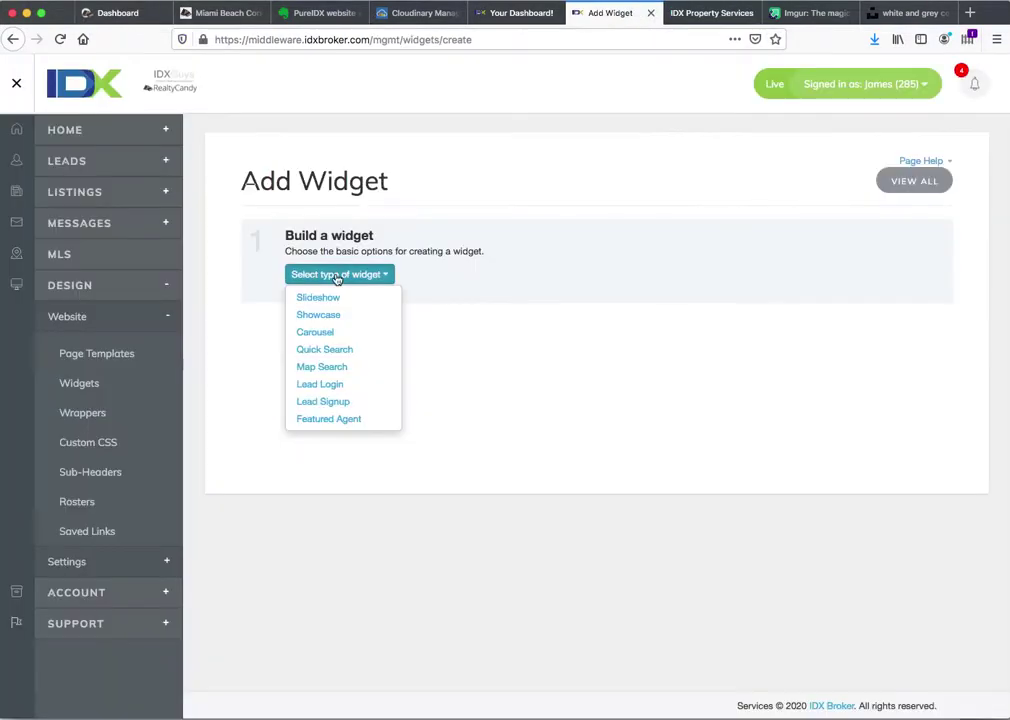
pyautogui.click(322, 315)
# - Feature a Custom Search using the Search Homes page with Single Family property type
pyautogui.click(544, 280)
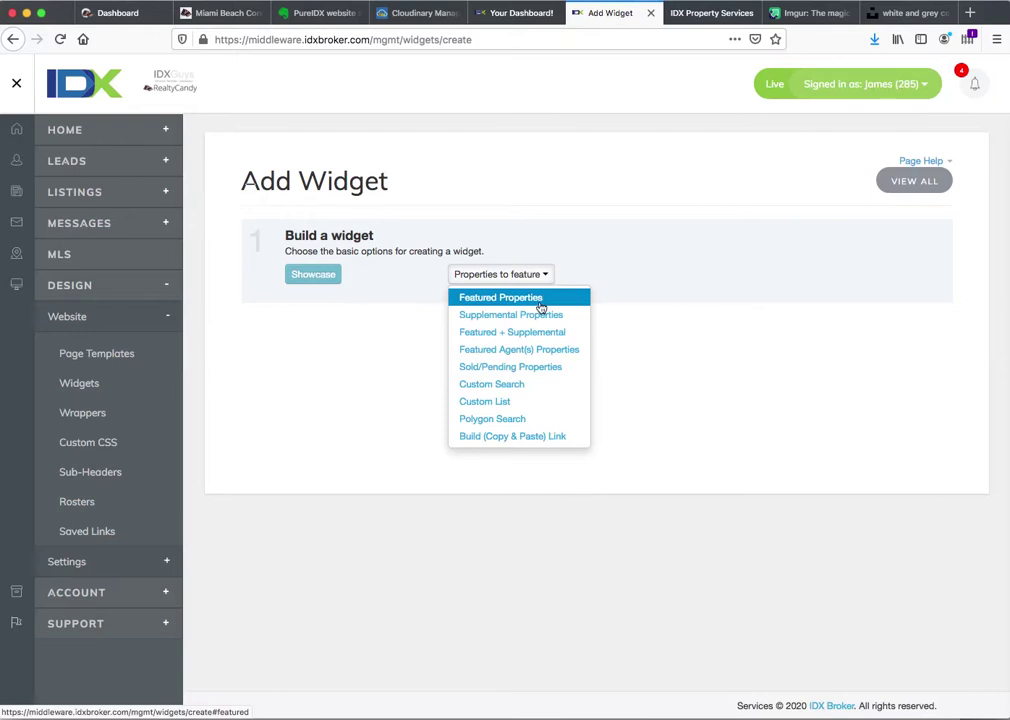
pyautogui.click(525, 384)
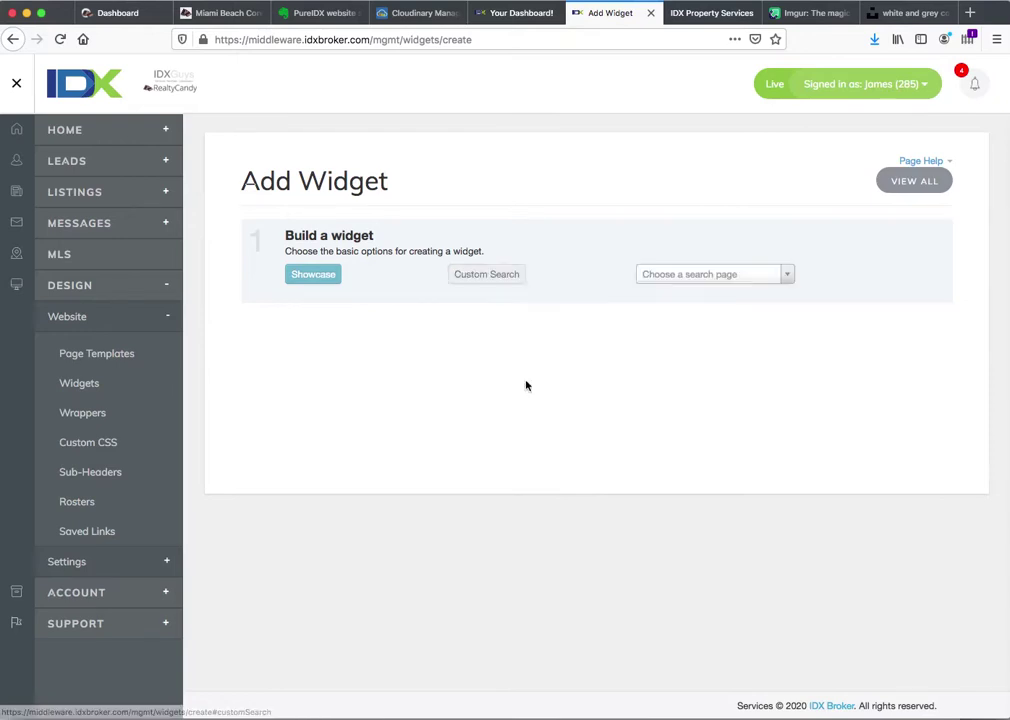
pyautogui.click(726, 276)
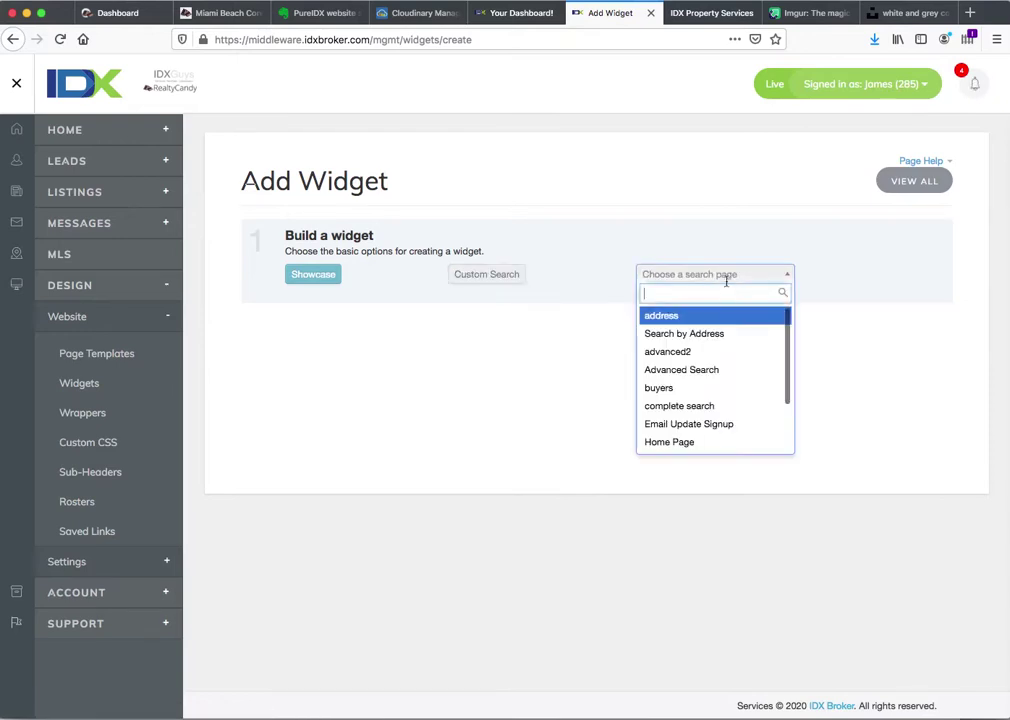
pyautogui.scroll(-3, 715, 408)
pyautogui.click(712, 410)
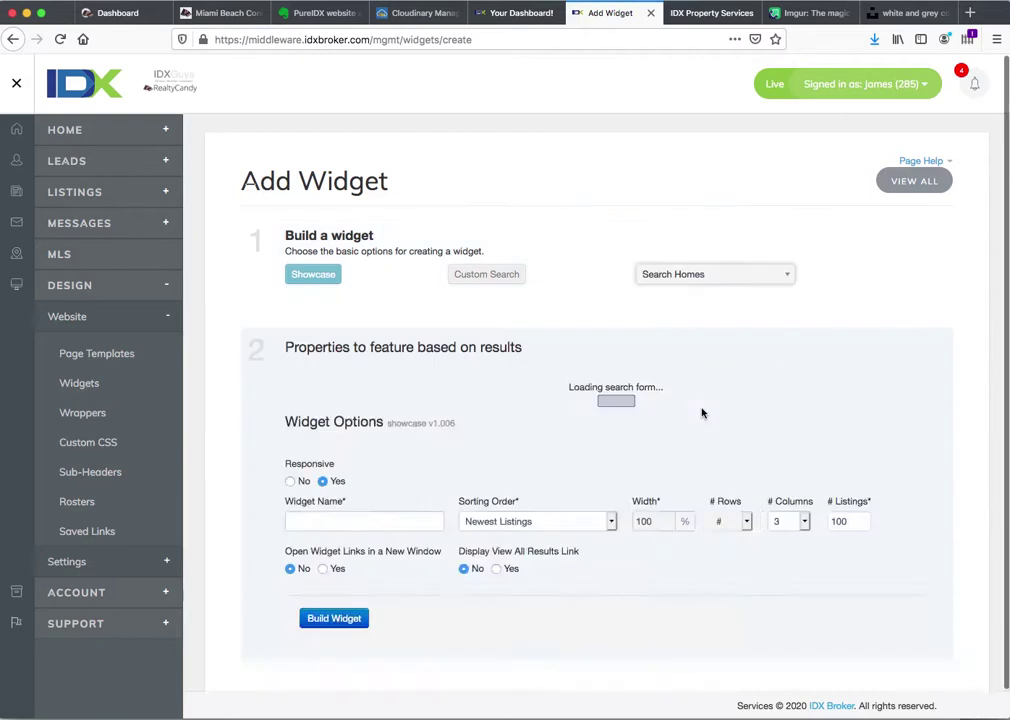
pyautogui.scroll(-4, 564, 444)
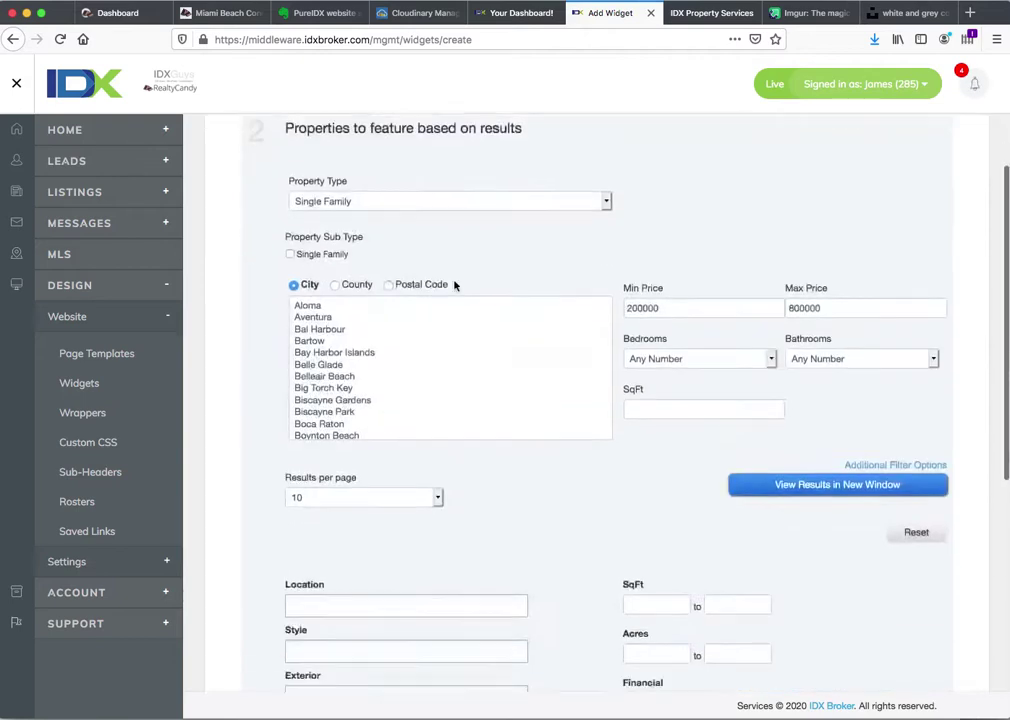
pyautogui.click(385, 203)
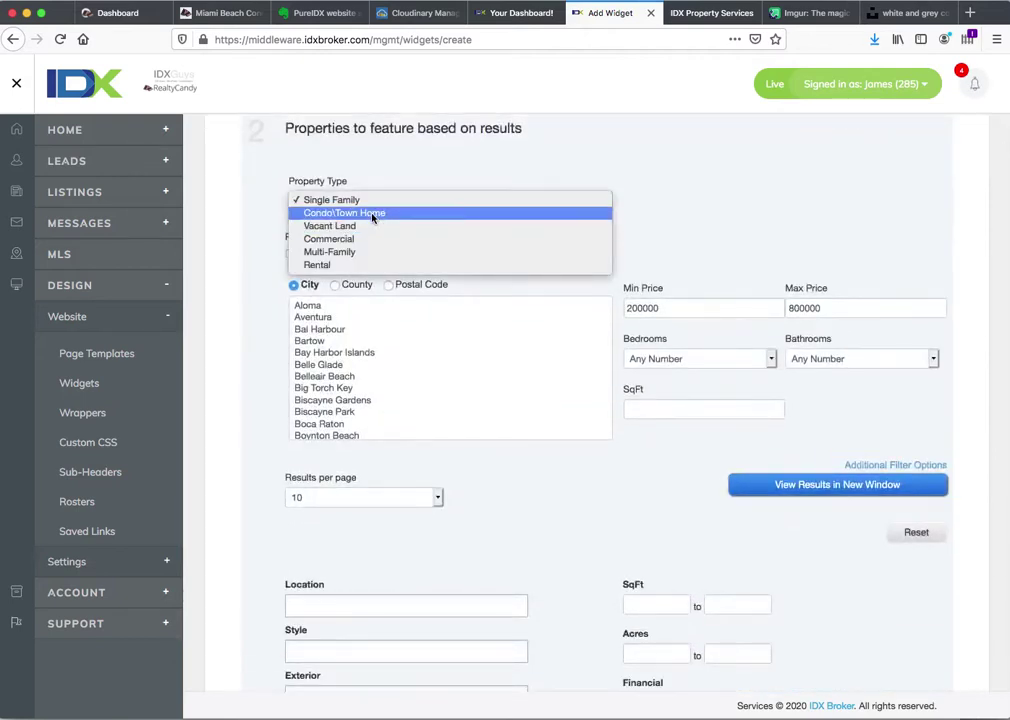
pyautogui.click(733, 210)
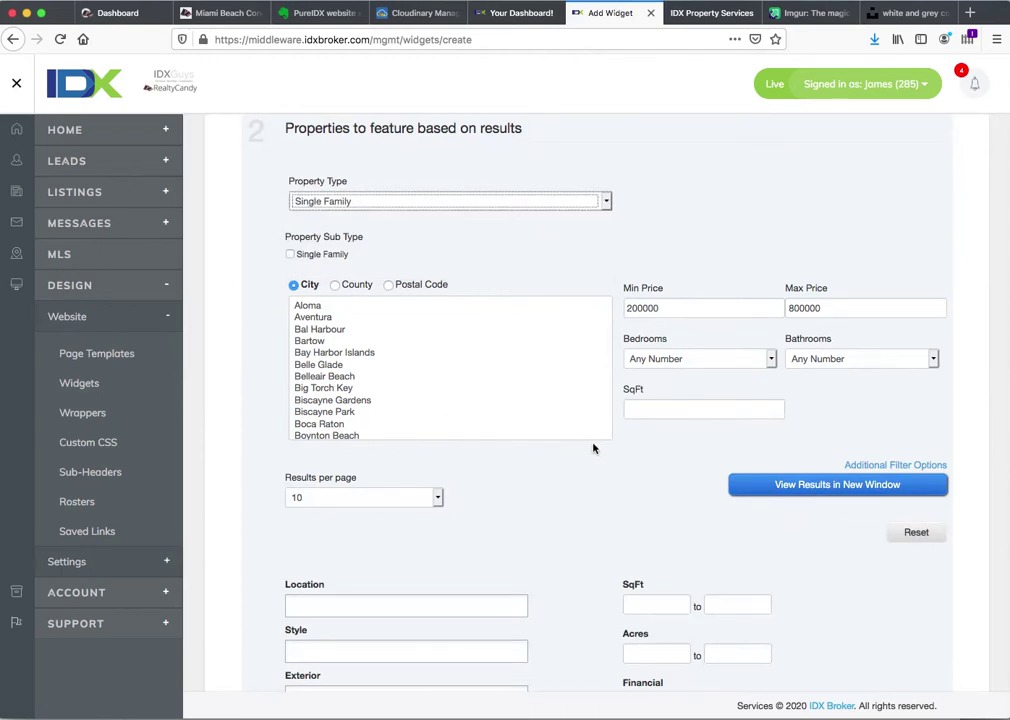
# - Set Min Price to 700000 and tick Has Image under Additional Filter Options
pyautogui.doubleClick(657, 309)
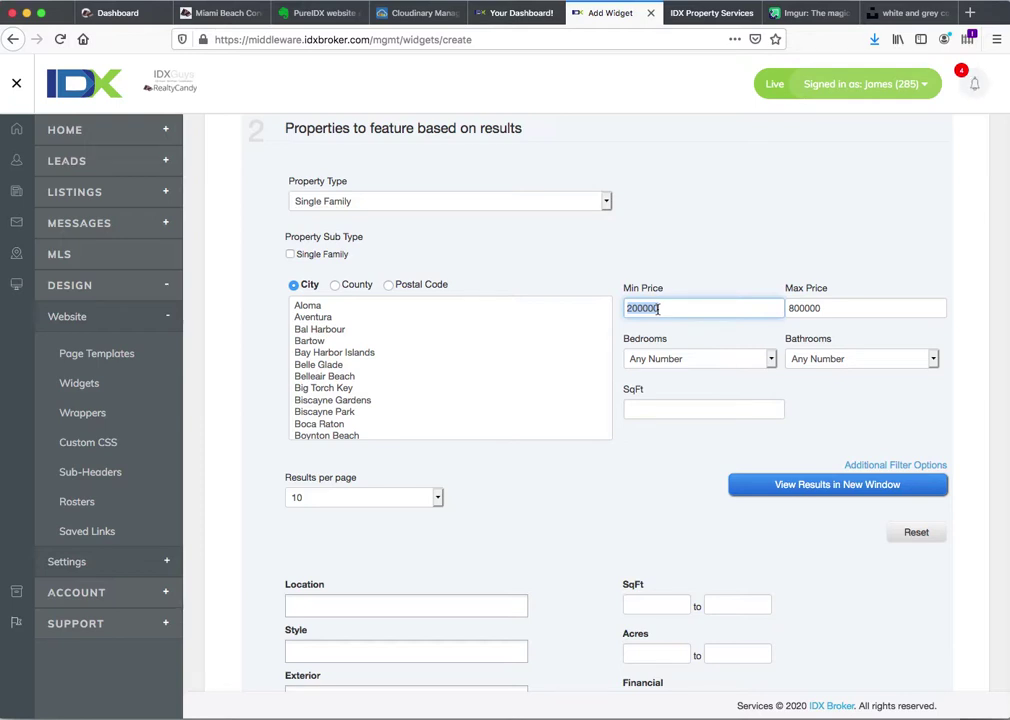
pyautogui.write('60')
pyautogui.moveTo(682, 312); pyautogui.dragTo(627, 309)
pyautogui.write('7000')
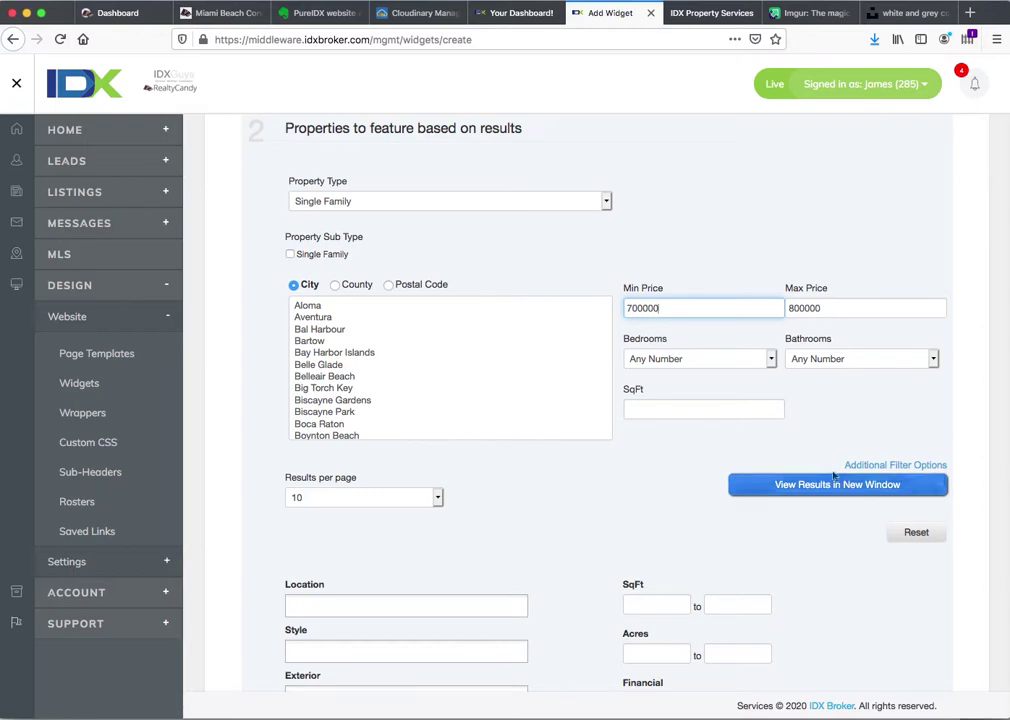
pyautogui.click(887, 467)
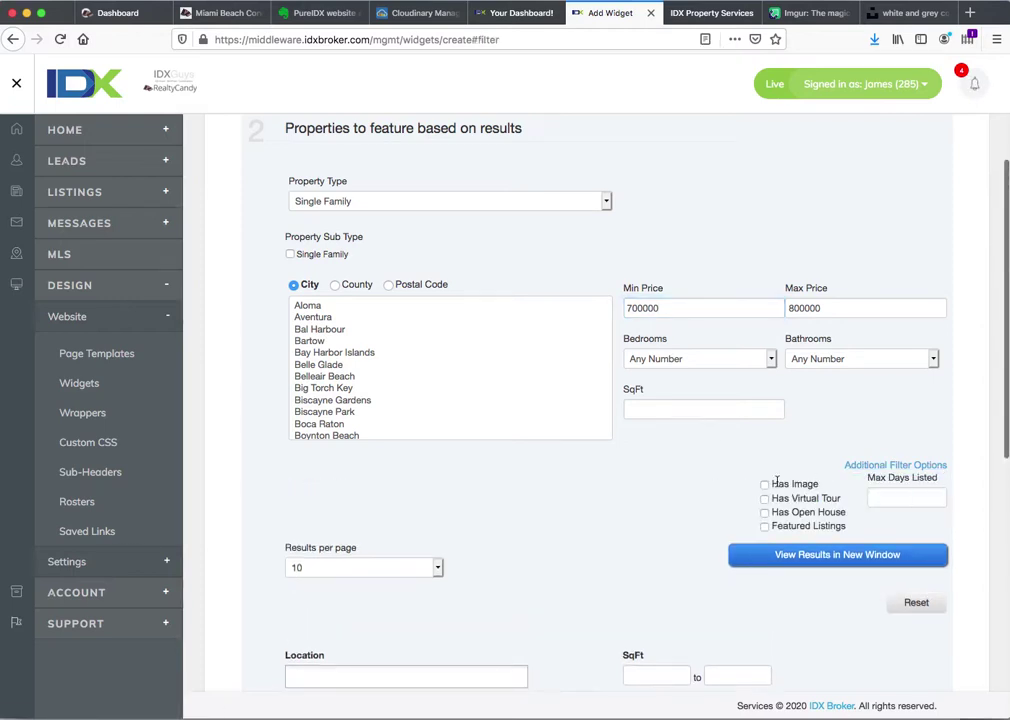
pyautogui.click(765, 485)
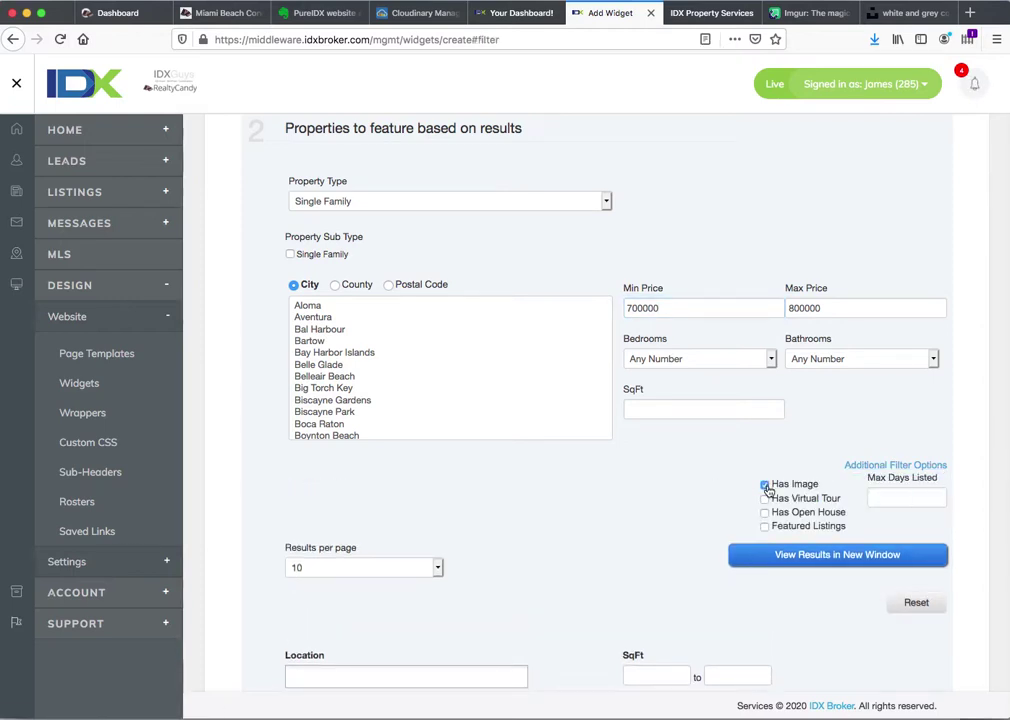
pyautogui.scroll(-10, 557, 402)
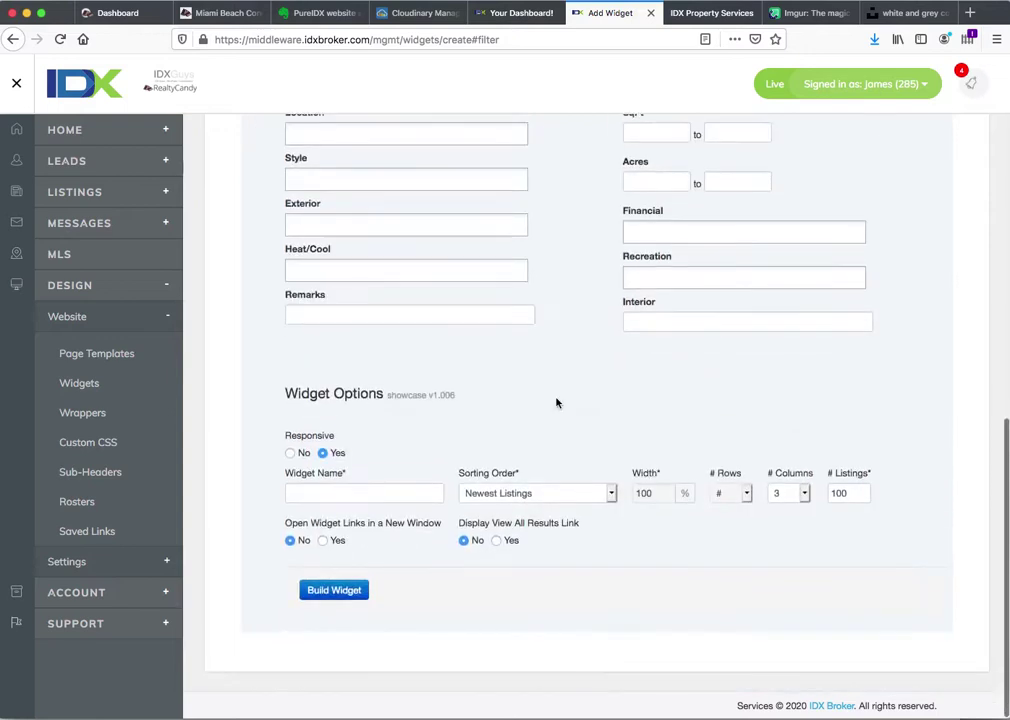
# - Enter 'Miami Beach 700-800' as the widget name, choose 1 column and 1 listing, then Build Widget
pyautogui.click(342, 495)
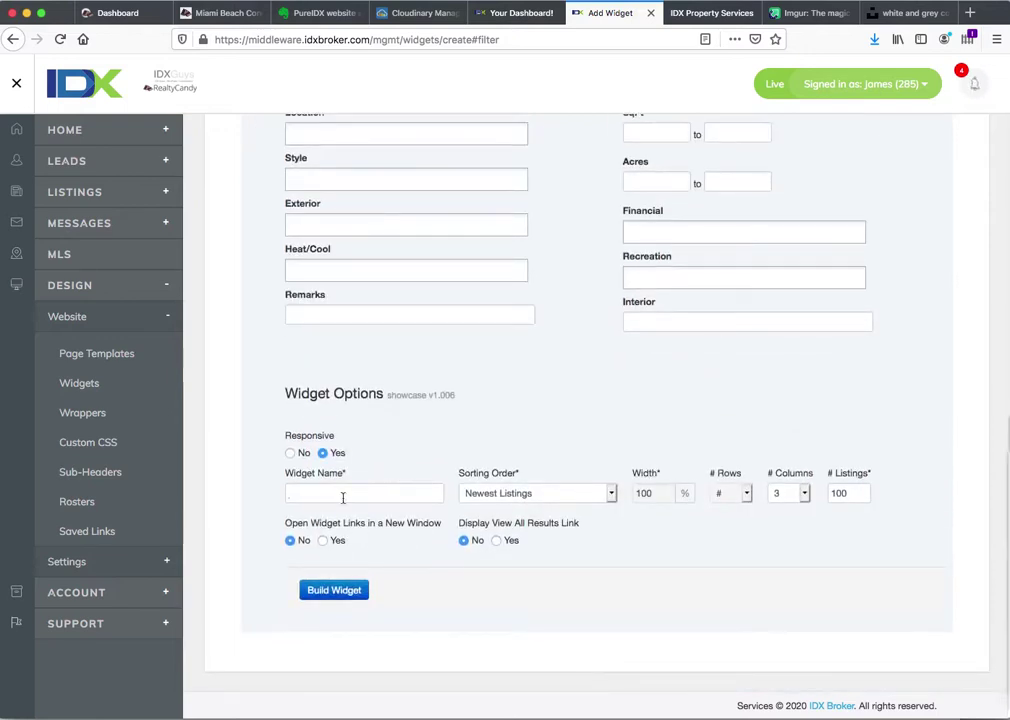
pyautogui.write('Miami Beach')
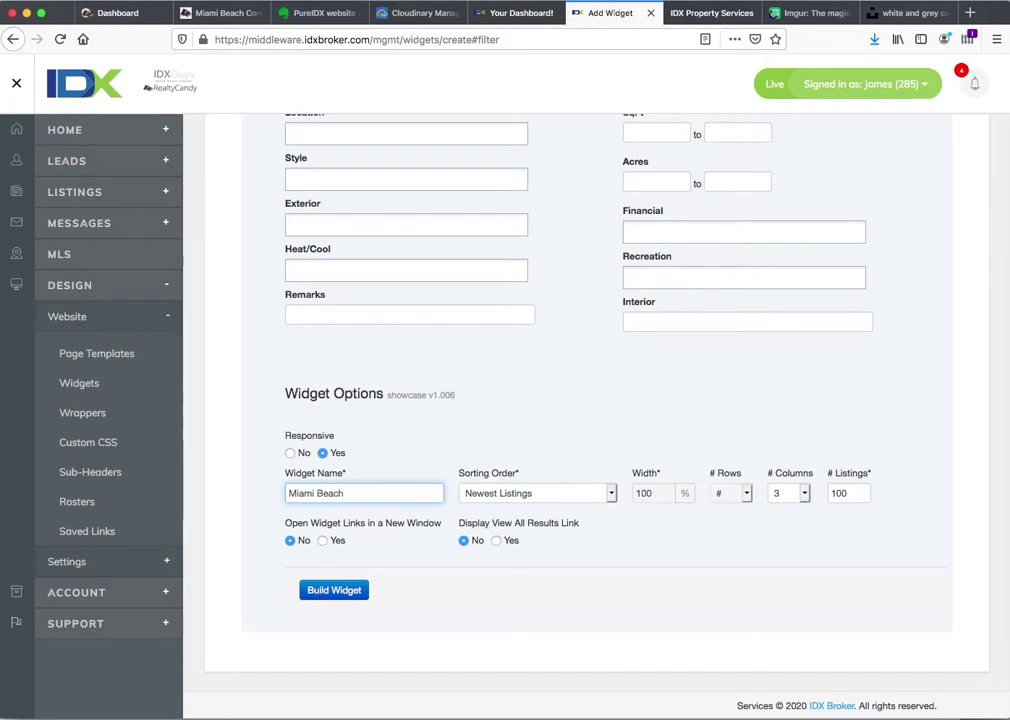
pyautogui.scroll(10, 596, 400)
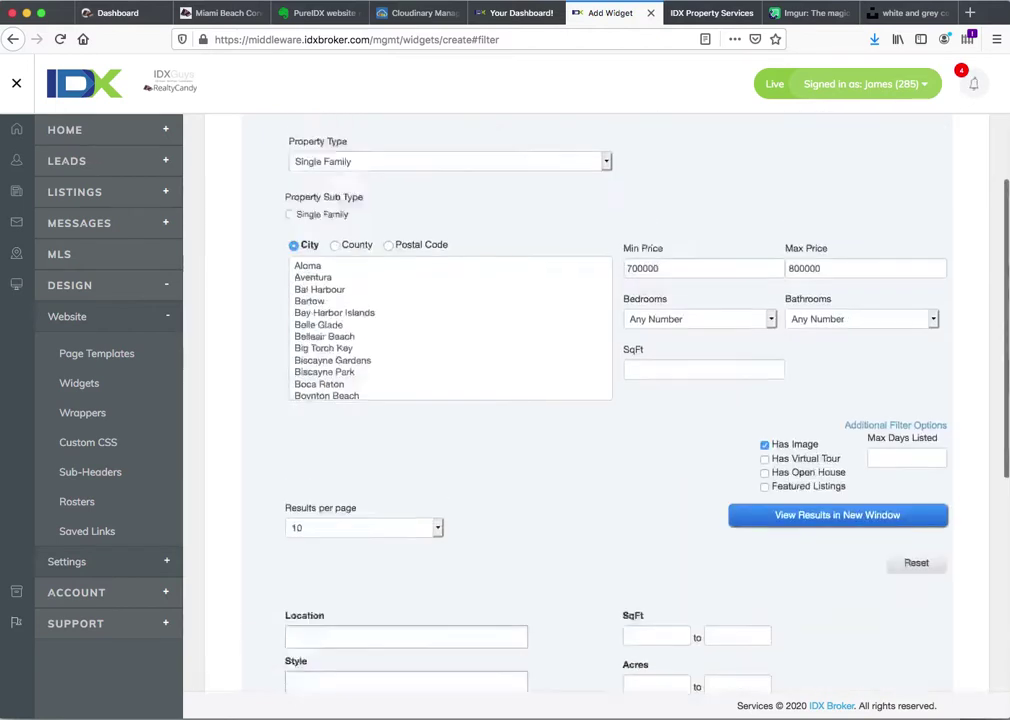
pyautogui.scroll(-5, 596, 400)
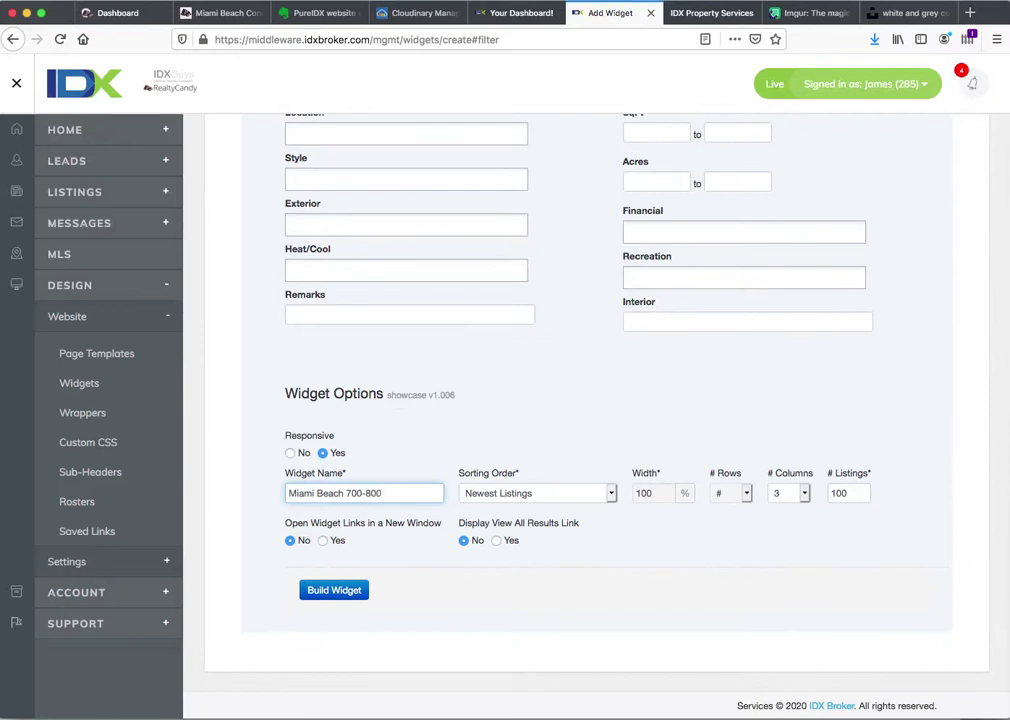
pyautogui.click(786, 493)
pyautogui.click(795, 468)
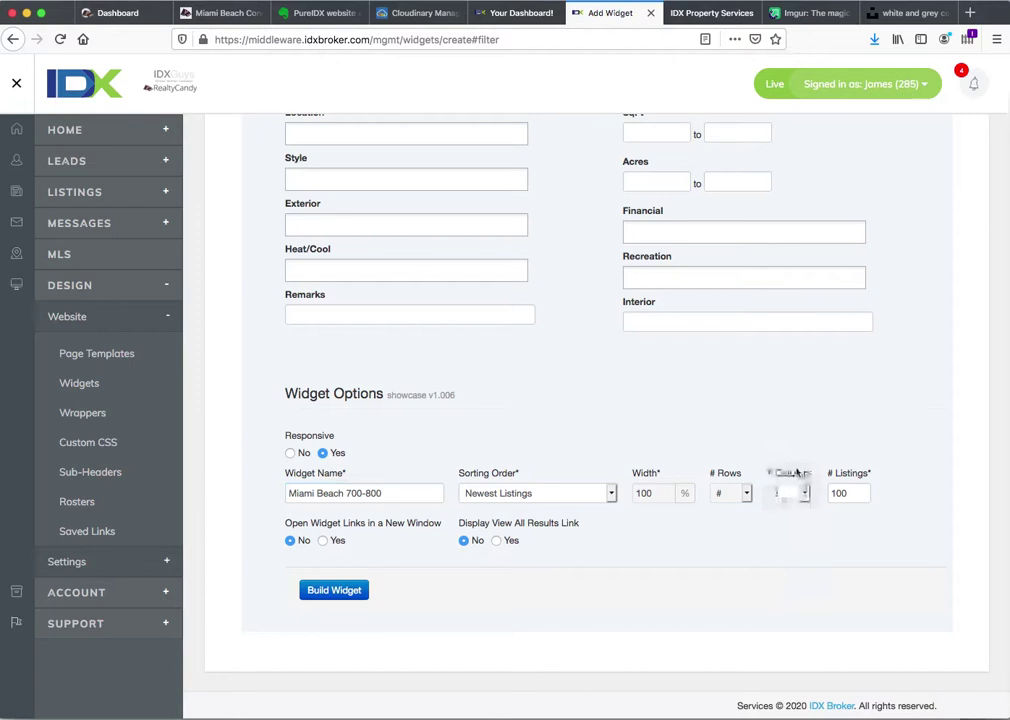
pyautogui.doubleClick(849, 493)
pyautogui.write('1')
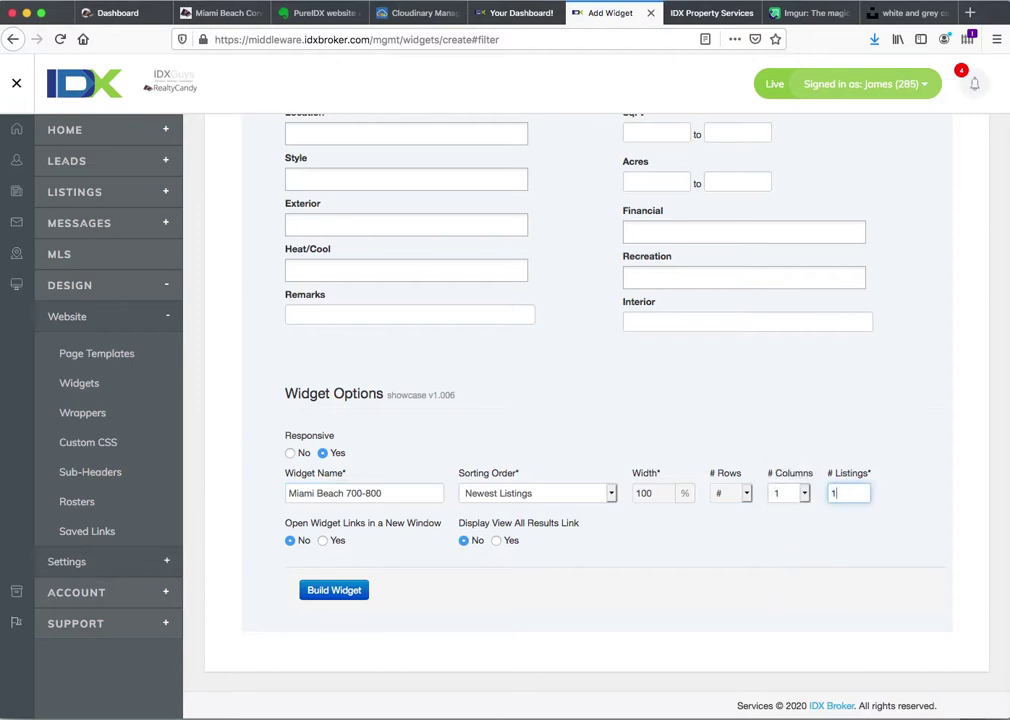
pyautogui.click(813, 516)
pyautogui.click(343, 590)
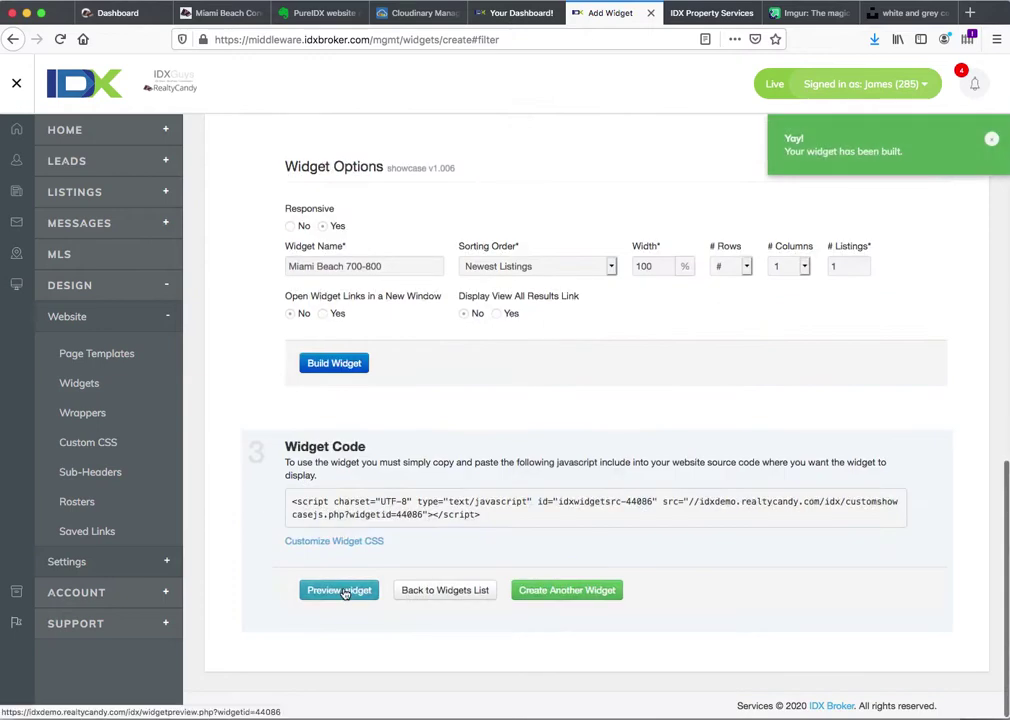
# - Preview the built Miami Beach 700-800 widget and select its script code
pyautogui.click(343, 591)
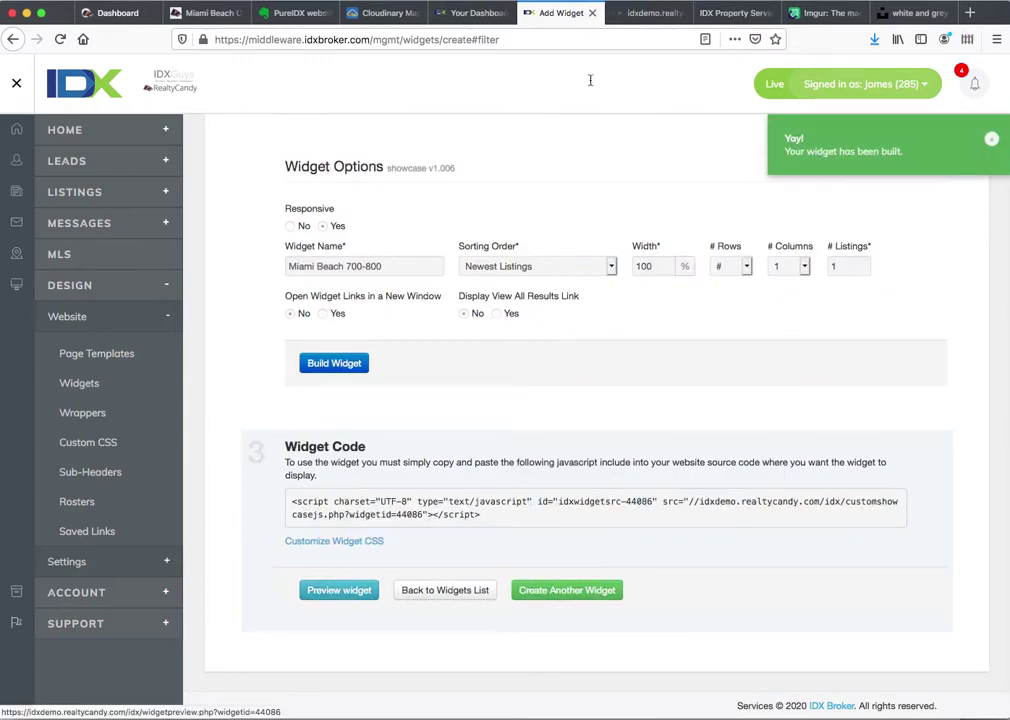
pyautogui.click(648, 15)
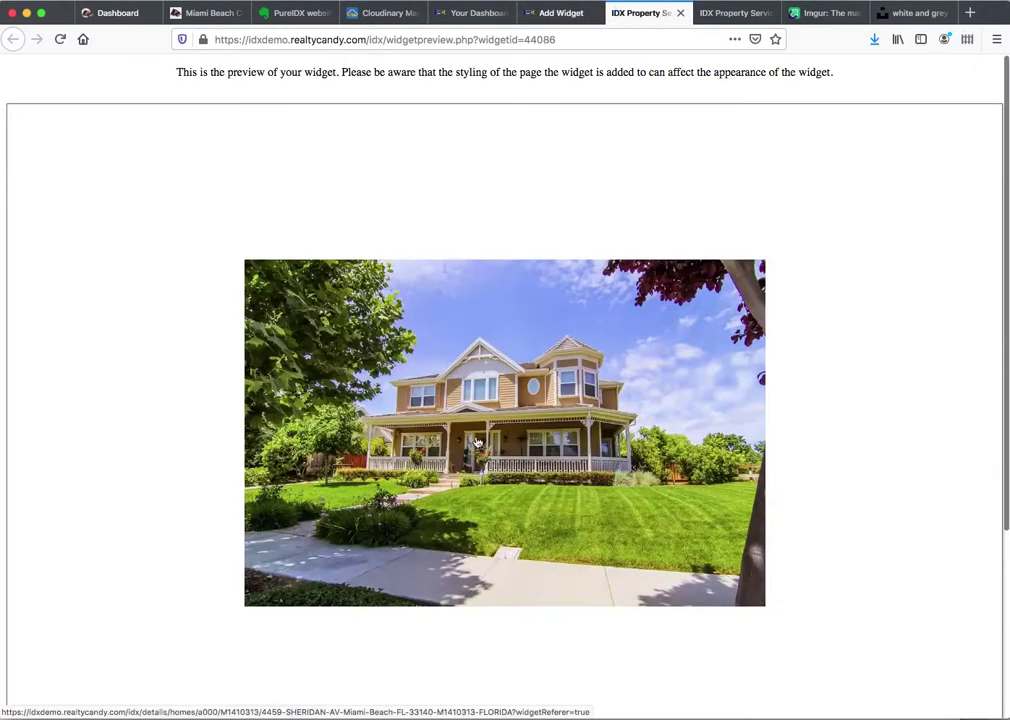
pyautogui.scroll(-3, 478, 442)
pyautogui.scroll(3, 478, 442)
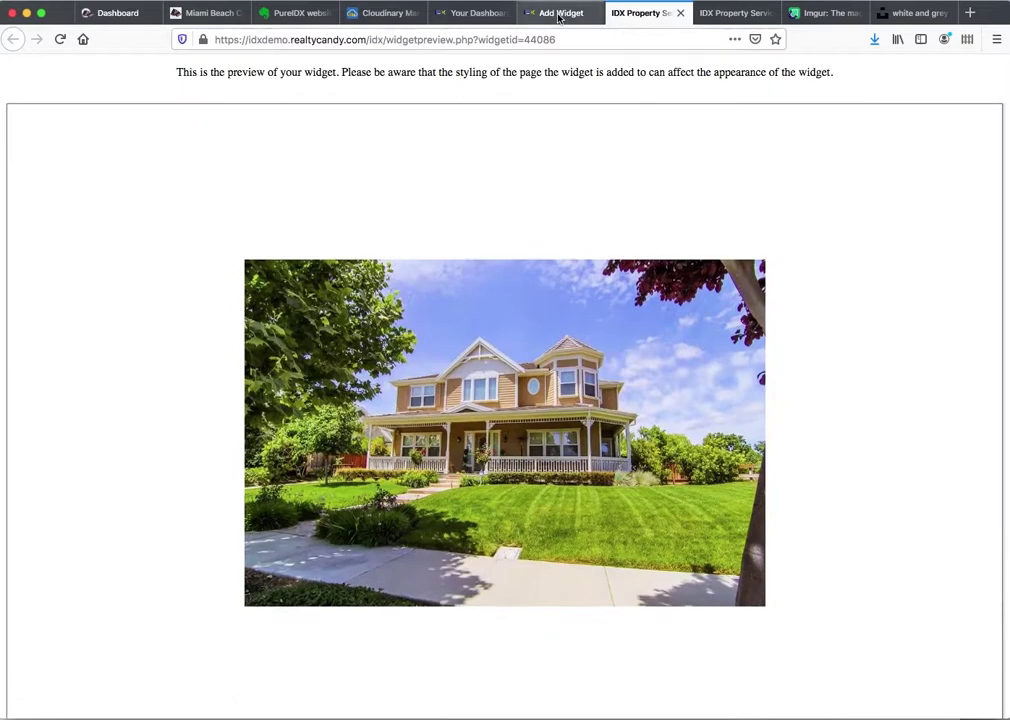
pyautogui.scroll(-6, 580, 230)
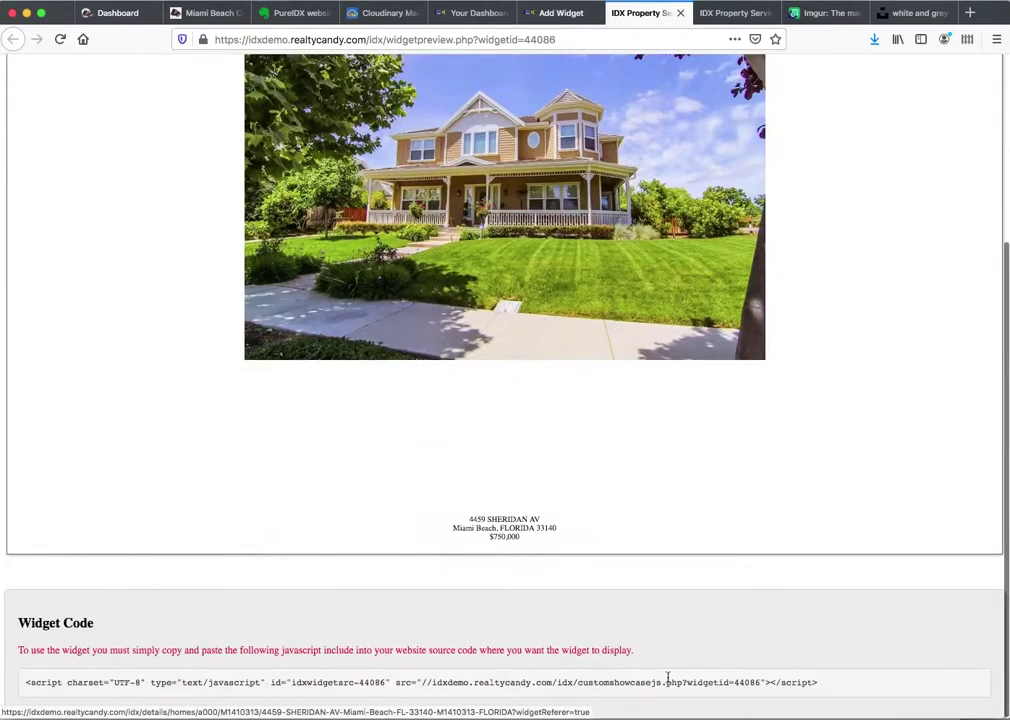
pyautogui.moveTo(825, 680); pyautogui.dragTo(23, 673)
pyautogui.press('super+c')
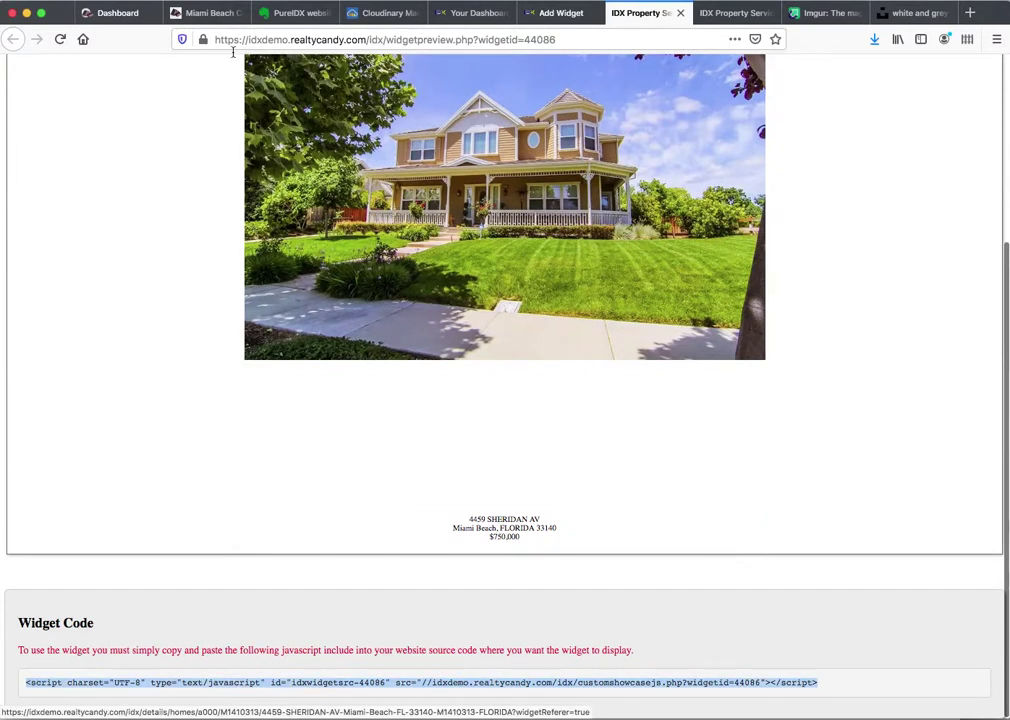
# - Paste the widget code over the existing PureIDX First Price field
pyautogui.click(117, 13)
pyautogui.tripleClick(303, 265)
pyautogui.press('super+v')
pyautogui.click(687, 320)
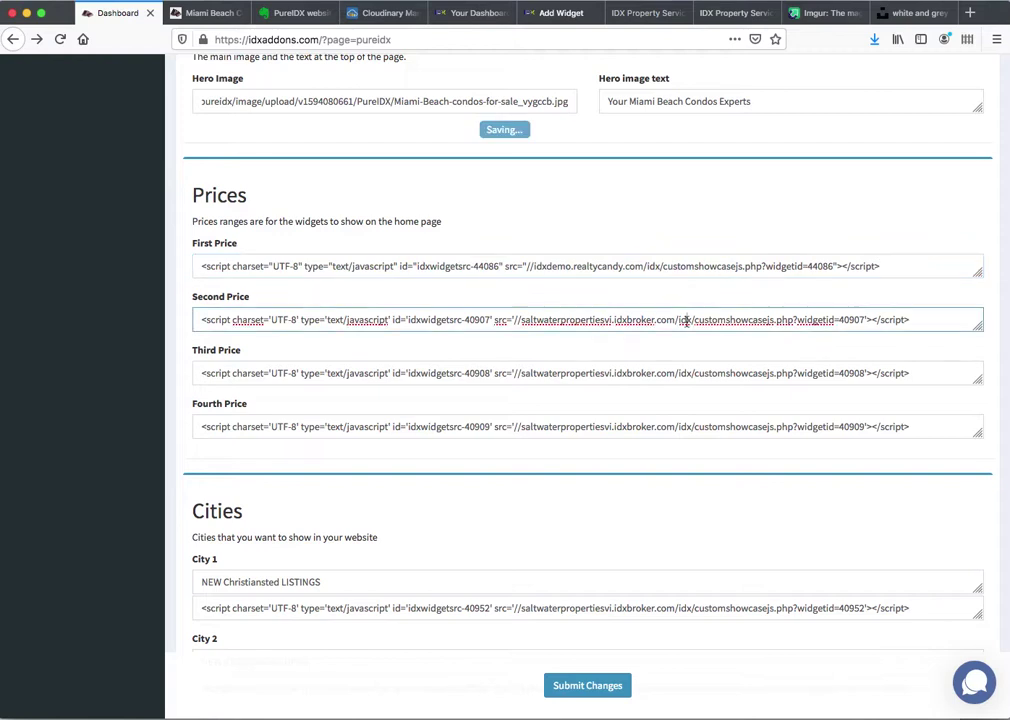
pyautogui.click(553, 14)
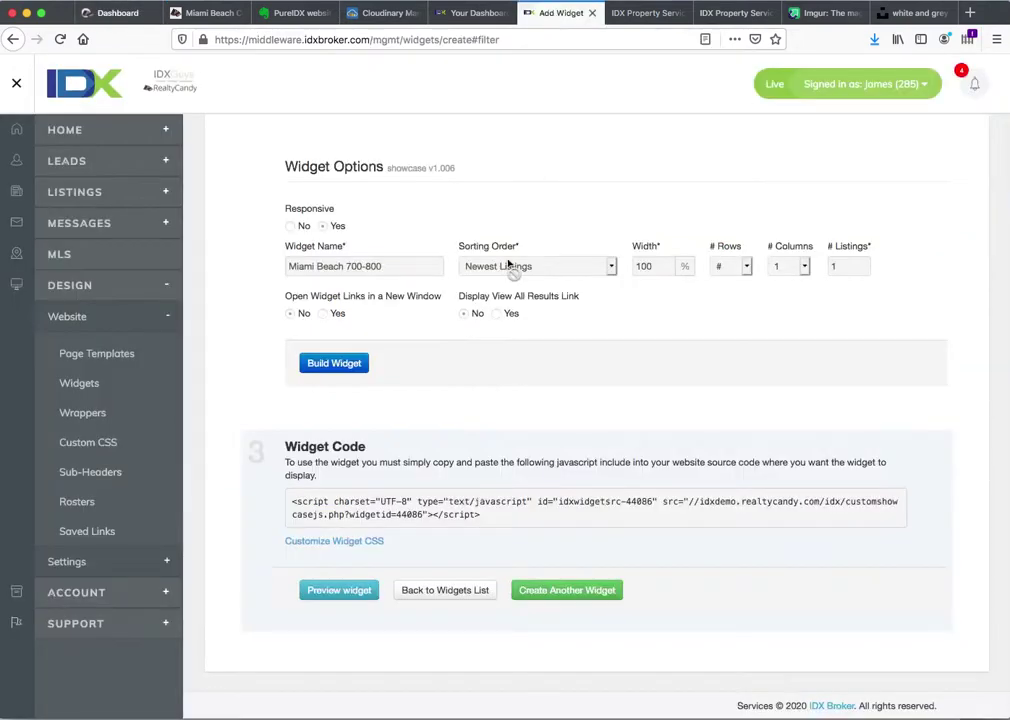
# - Search the widgets list for 'miami' and duplicate the Miami Beach 700-800 widget
pyautogui.click(558, 592)
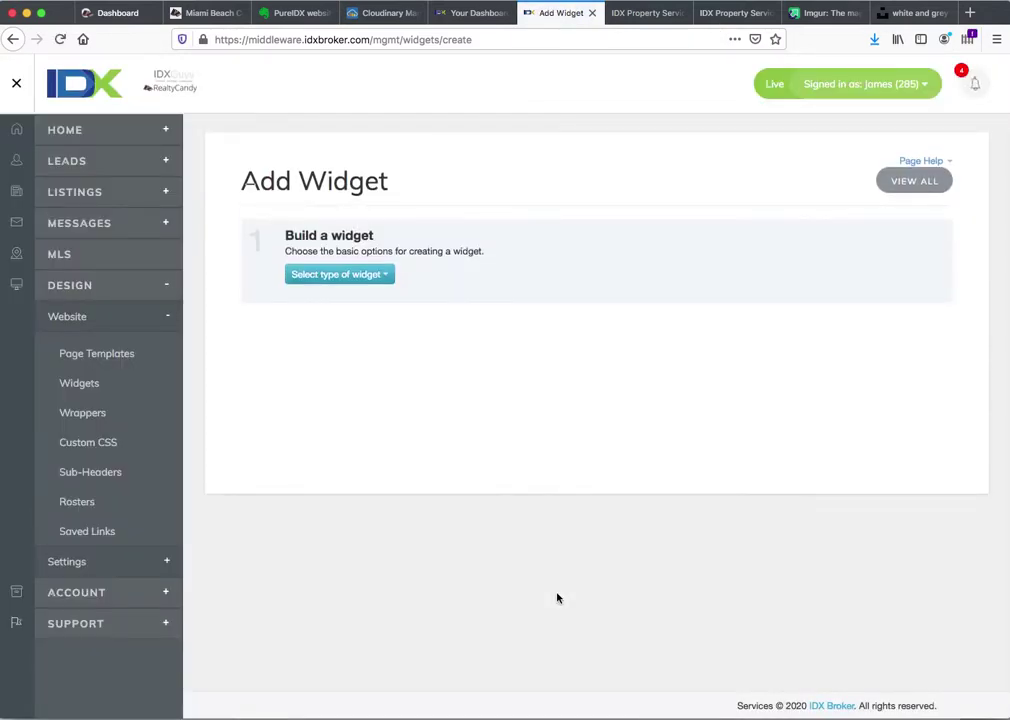
pyautogui.click(340, 274)
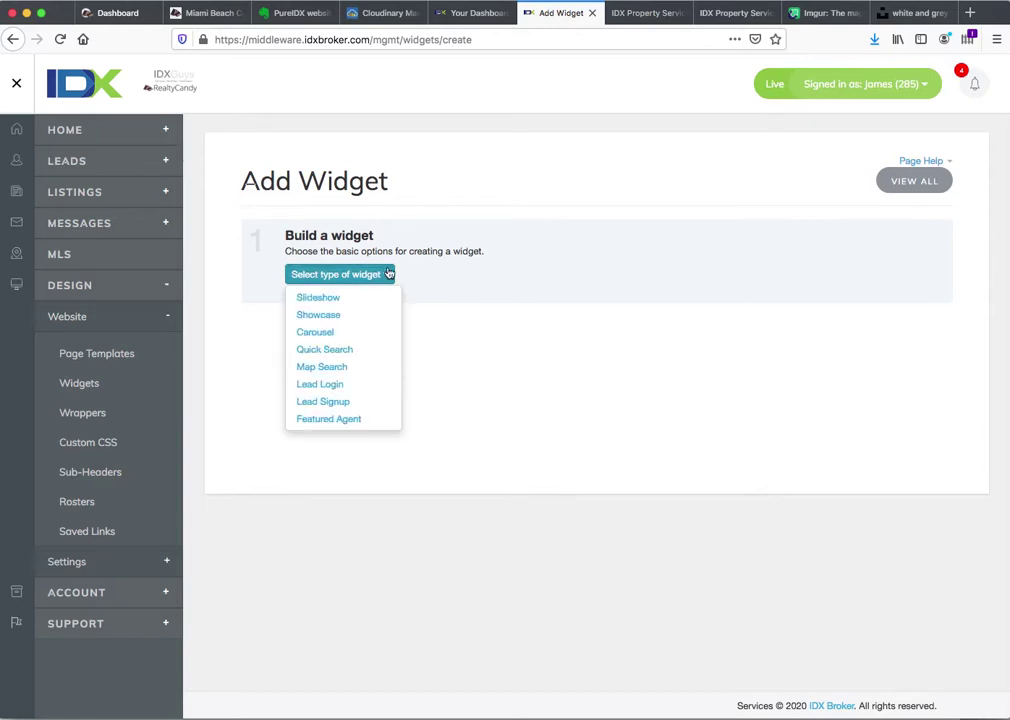
pyautogui.click(371, 314)
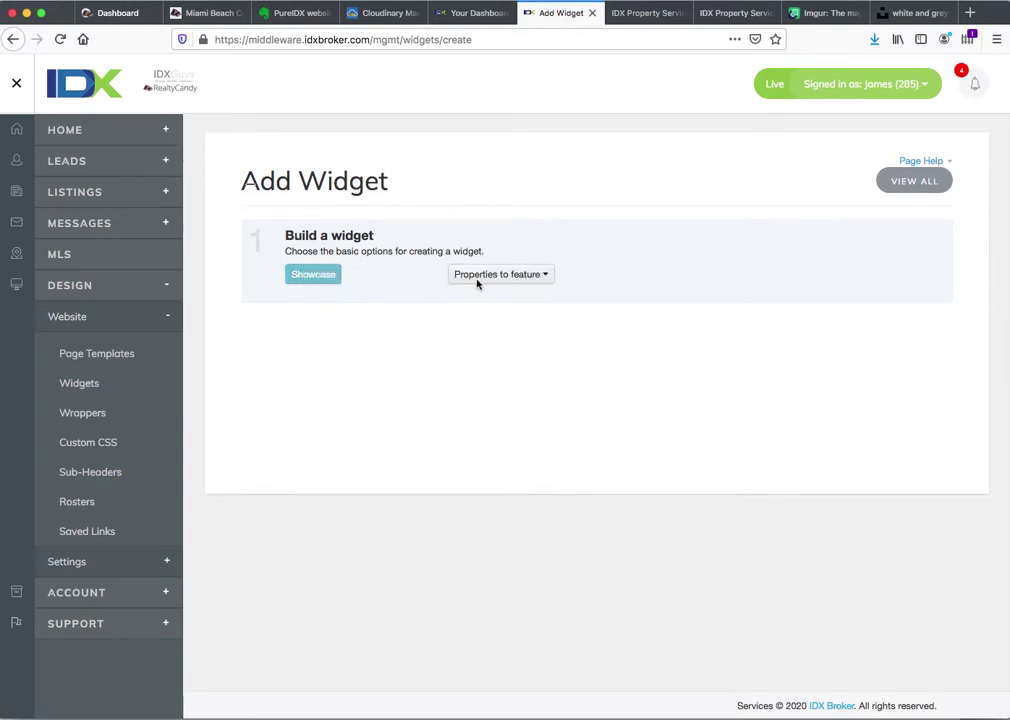
pyautogui.click(98, 385)
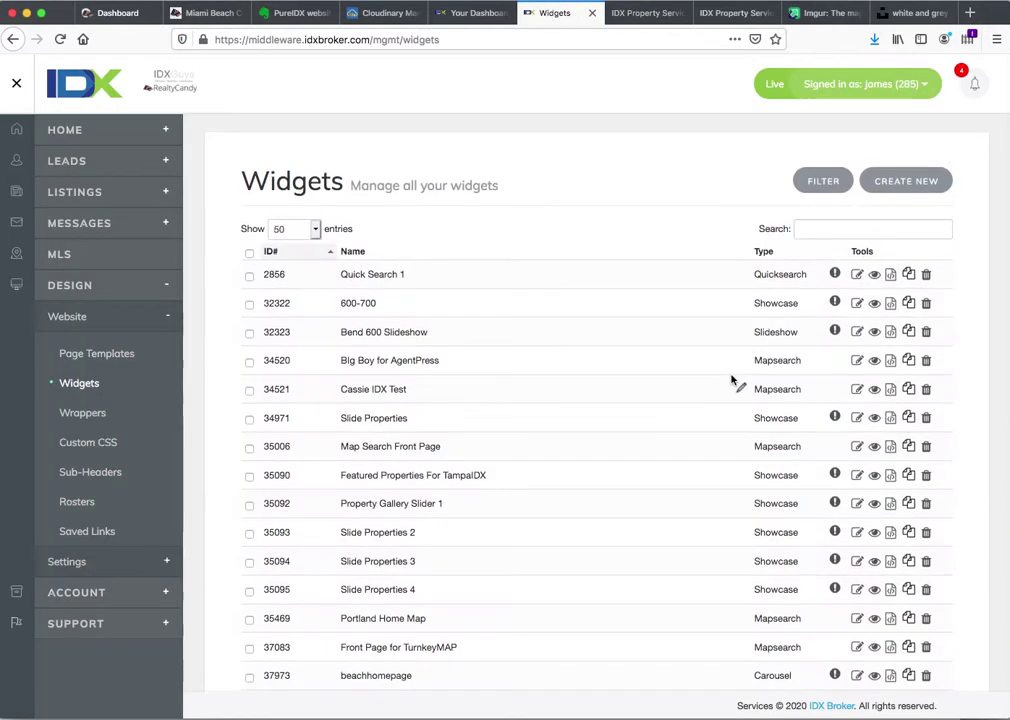
pyautogui.click(818, 230)
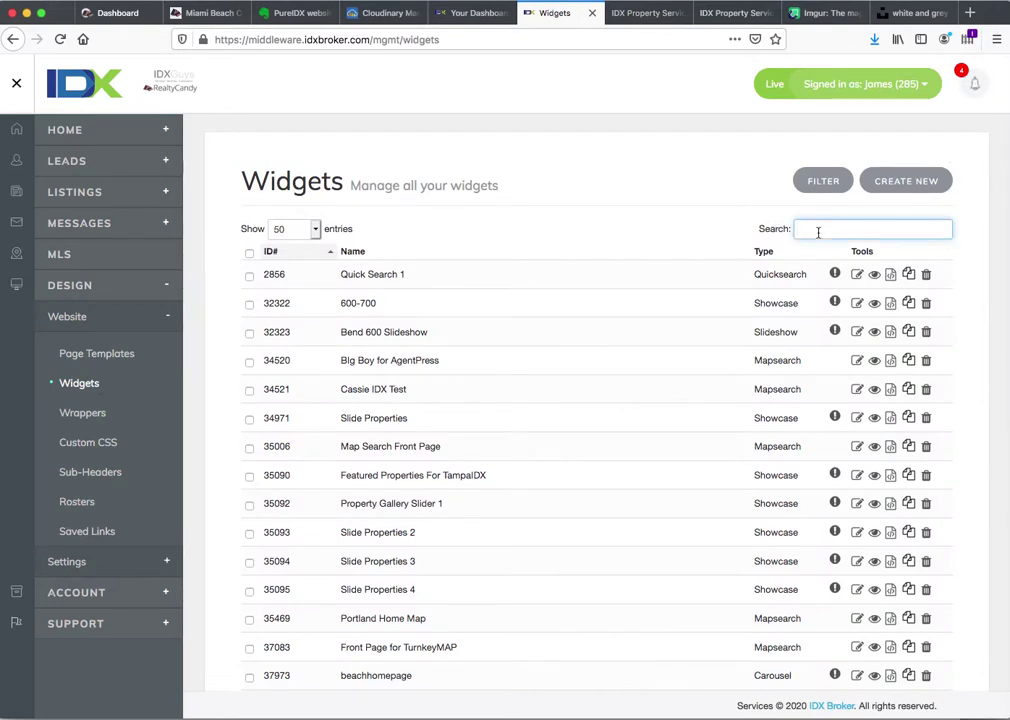
pyautogui.write('miami')
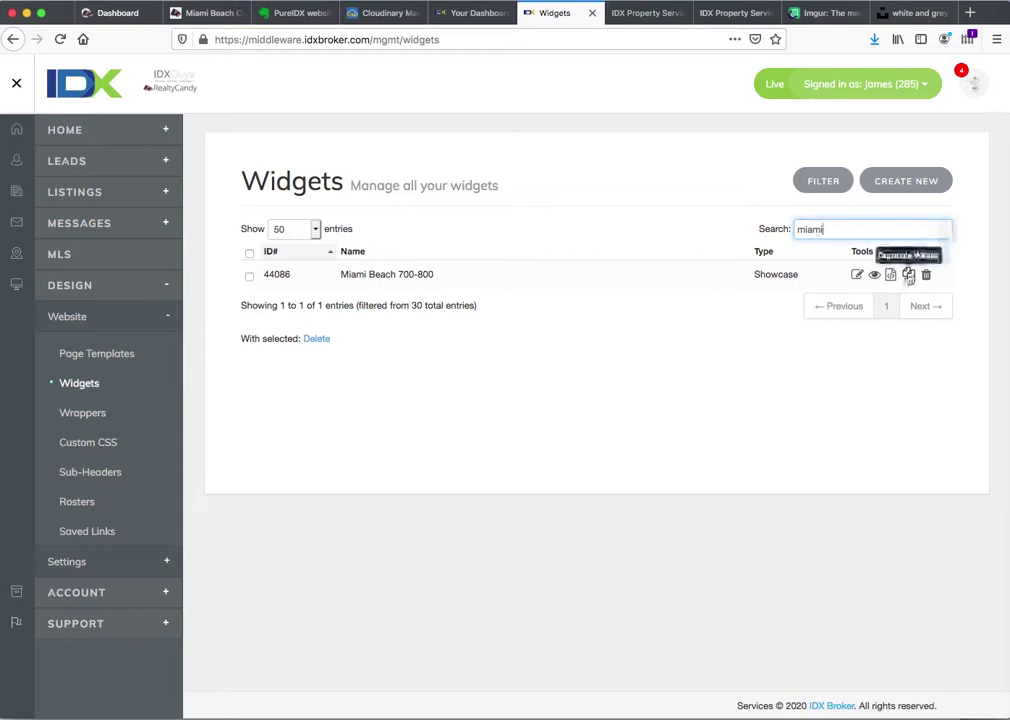
pyautogui.click(908, 274)
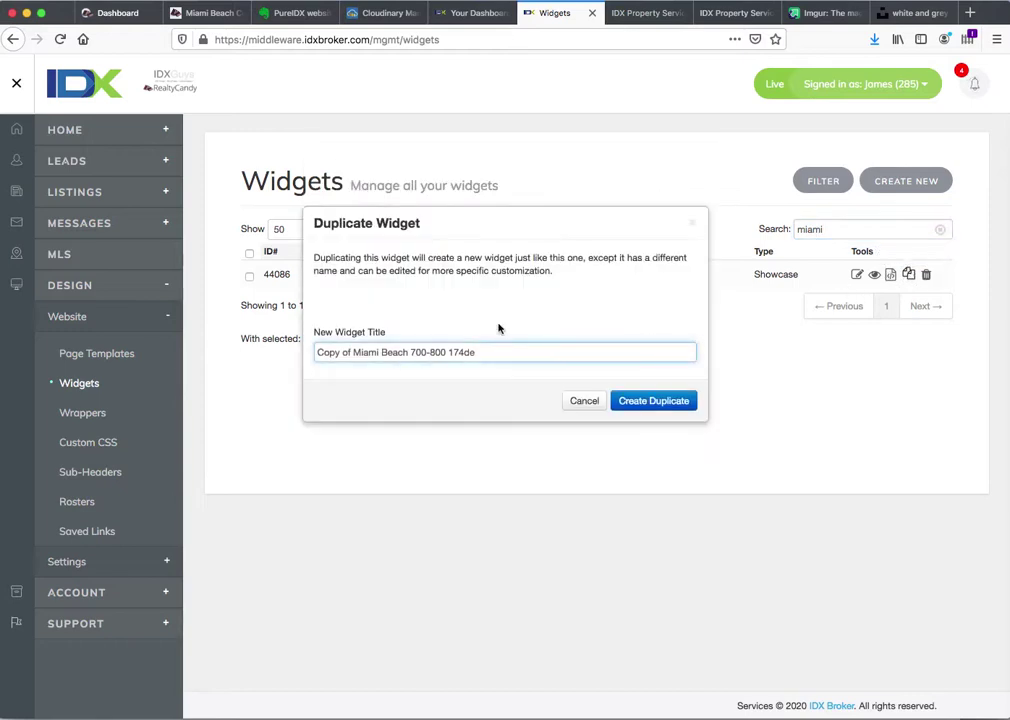
# - Retitle the duplicate 'Miami Beach 600-700' and create it
pyautogui.moveTo(353, 353); pyautogui.dragTo(290, 350)
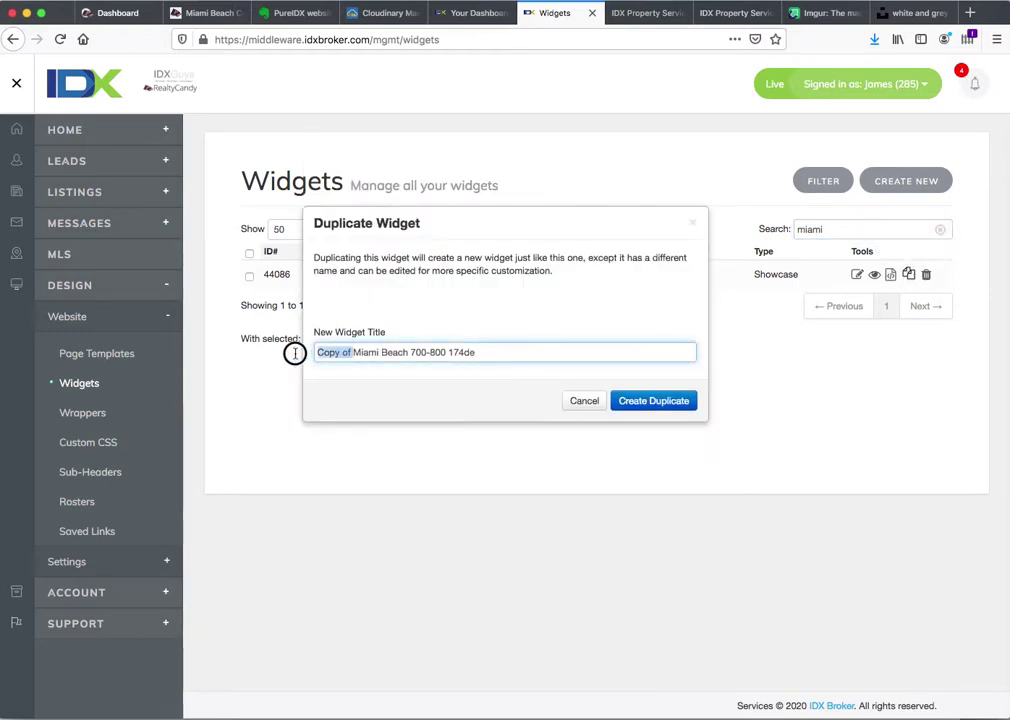
pyautogui.press('BackSpace')
pyautogui.moveTo(373, 352); pyautogui.dragTo(570, 368)
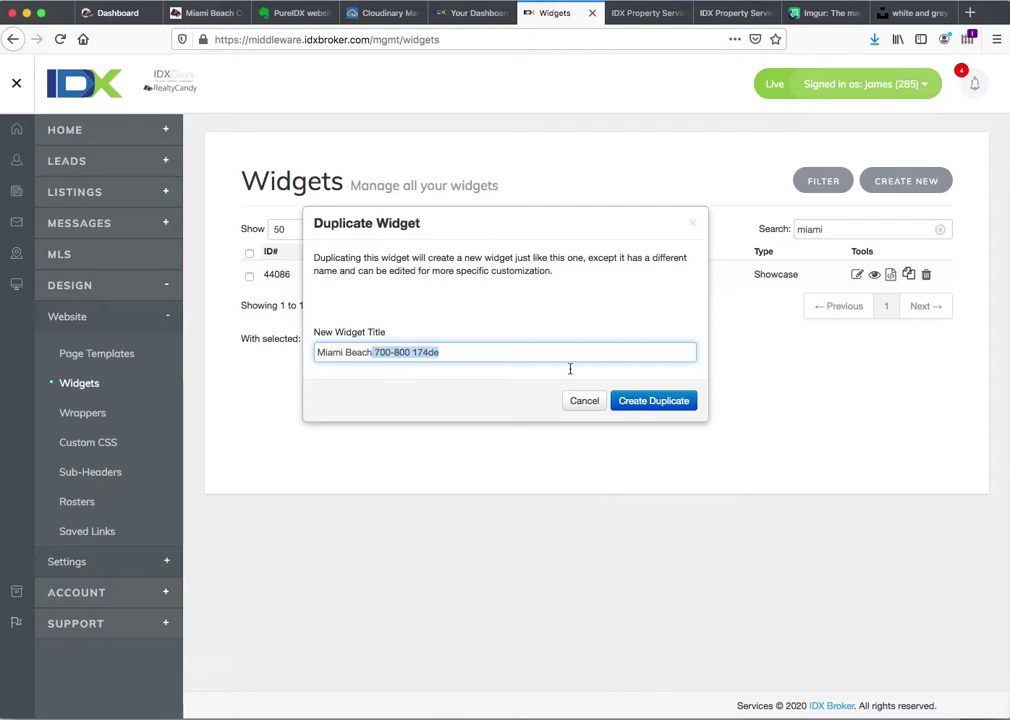
pyautogui.click(338, 352)
pyautogui.moveTo(376, 352); pyautogui.dragTo(466, 353)
pyautogui.write('600')
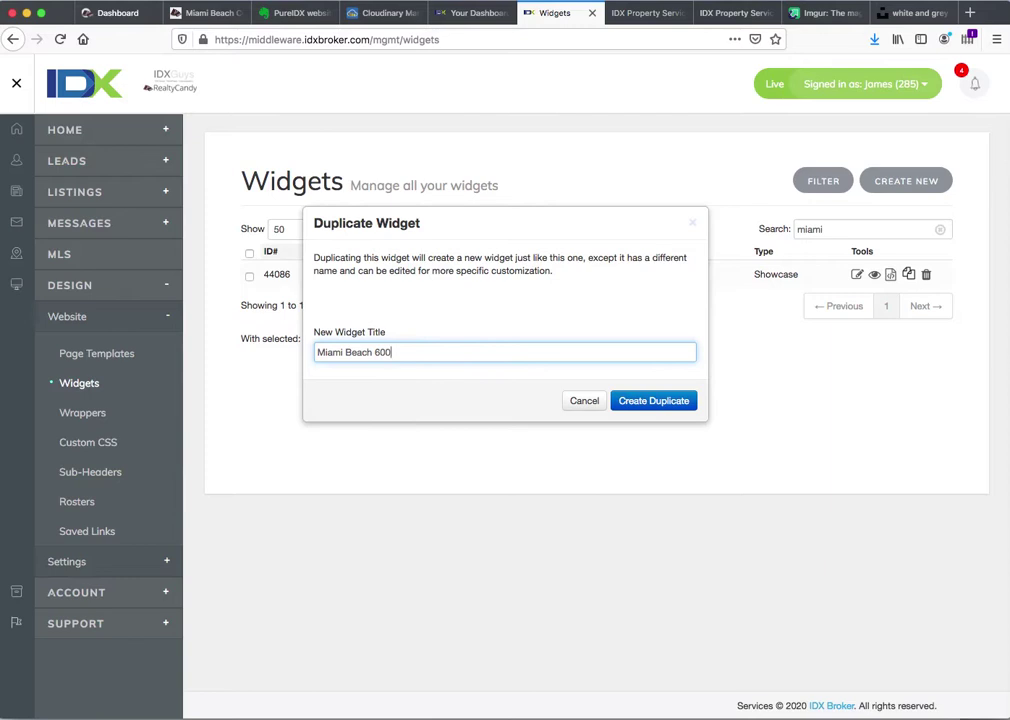
pyautogui.write('-700')
pyautogui.click(656, 406)
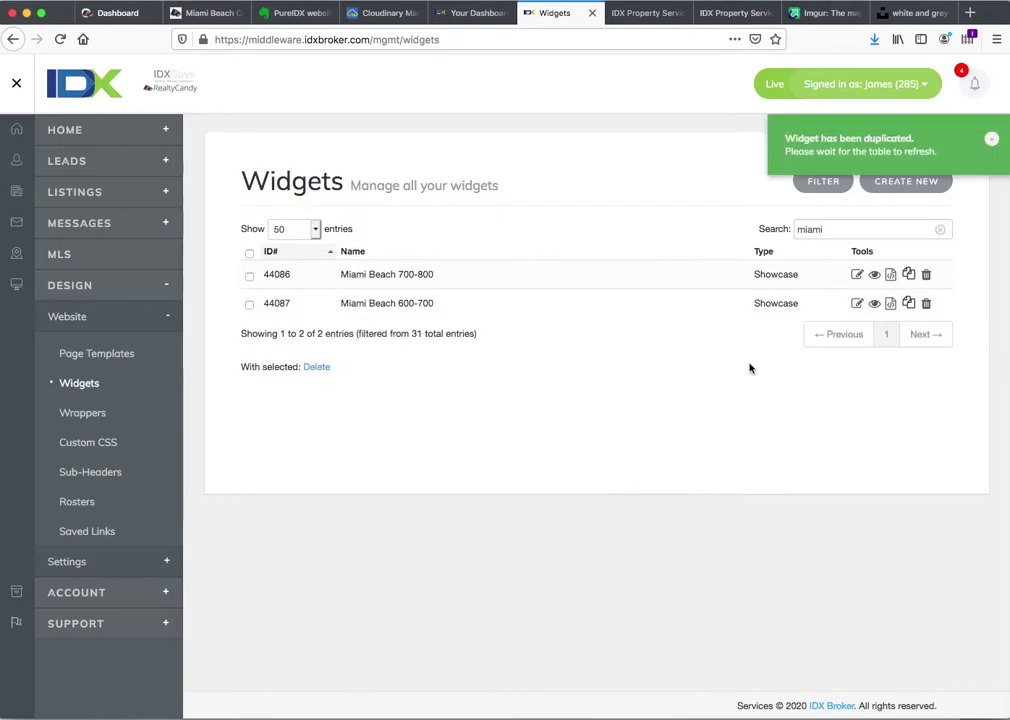
# - Edit widget 44087, changing Min Price to 600000 and Max Price to 699999
pyautogui.click(857, 304)
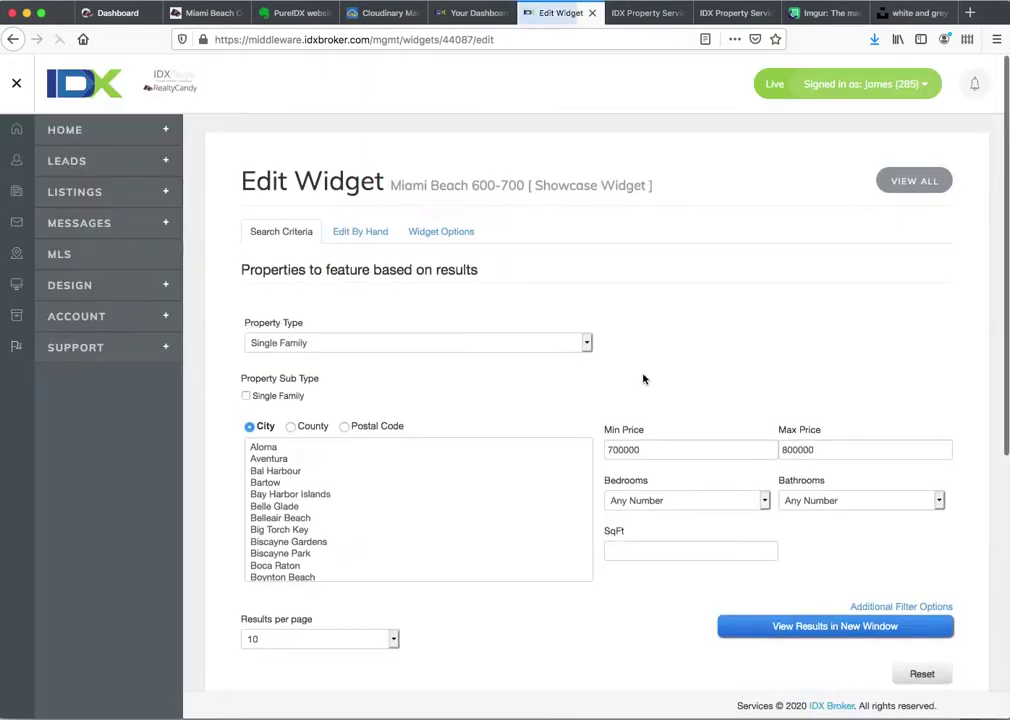
pyautogui.scroll(-1, 644, 380)
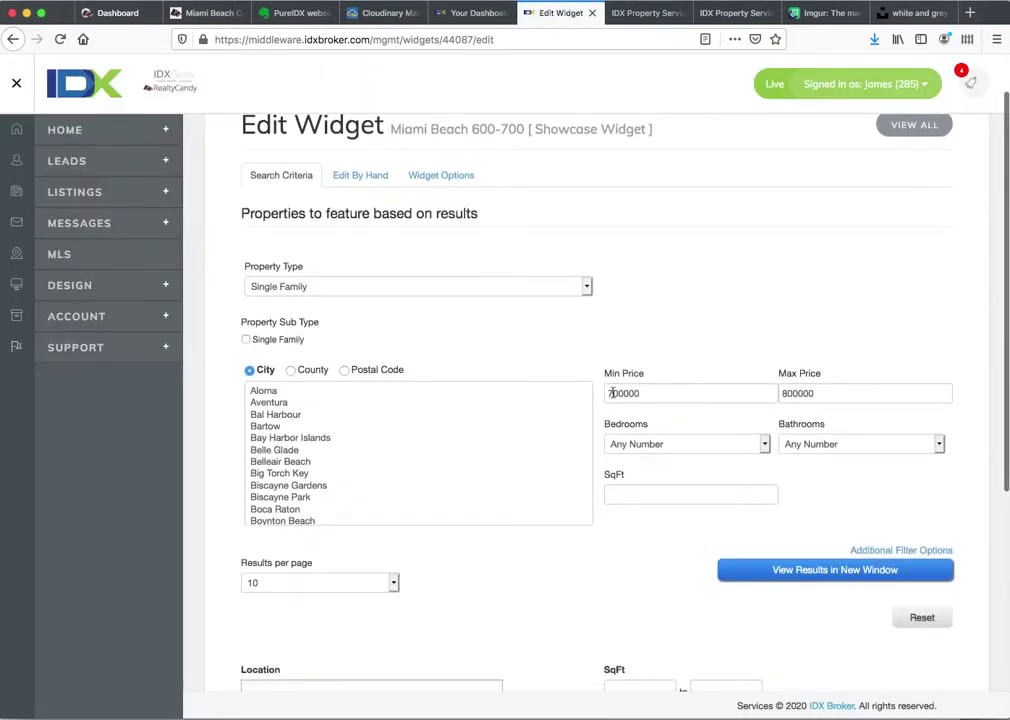
pyautogui.click(610, 393)
pyautogui.press('BackSpace')
pyautogui.write('6')
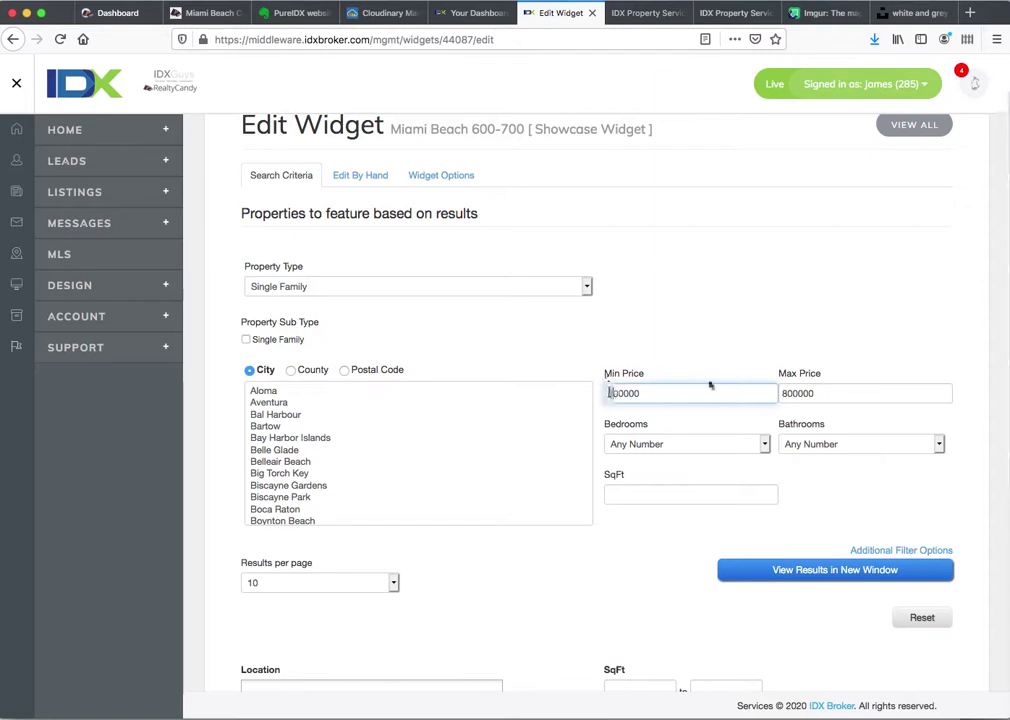
pyautogui.click(783, 391)
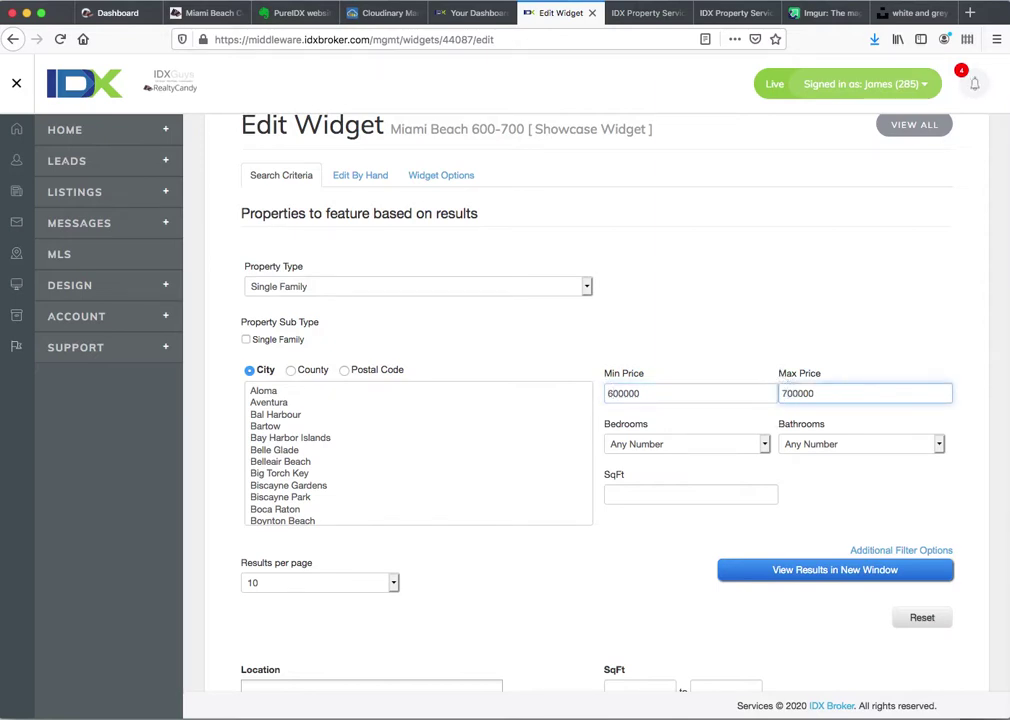
pyautogui.click(783, 391)
pyautogui.moveTo(783, 391); pyautogui.dragTo(815, 393)
pyautogui.write('699999')
# - Expand Additional Filter Options and save the widget's search criteria
pyautogui.scroll(-3, 798, 467)
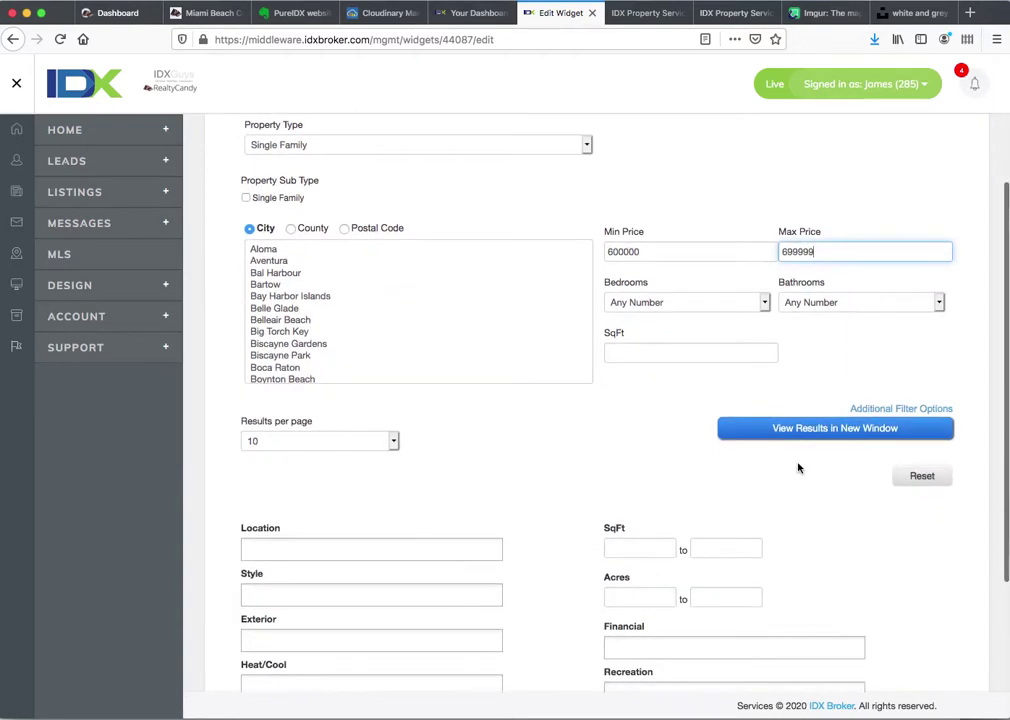
pyautogui.scroll(-1, 798, 467)
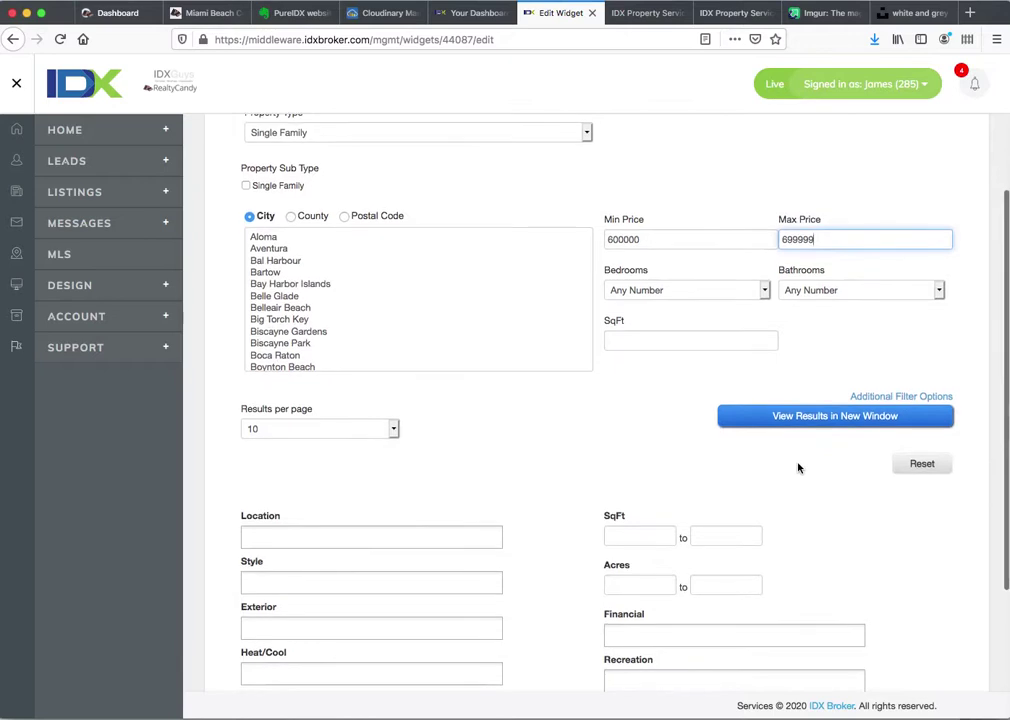
pyautogui.click(897, 398)
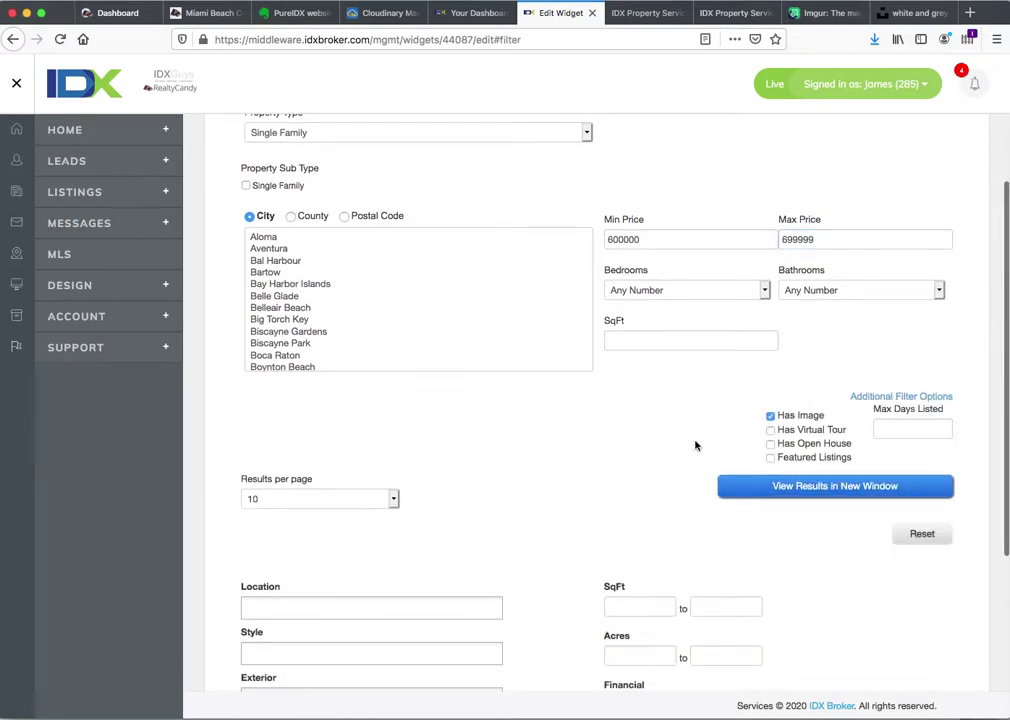
pyautogui.scroll(-6, 695, 441)
pyautogui.click(327, 621)
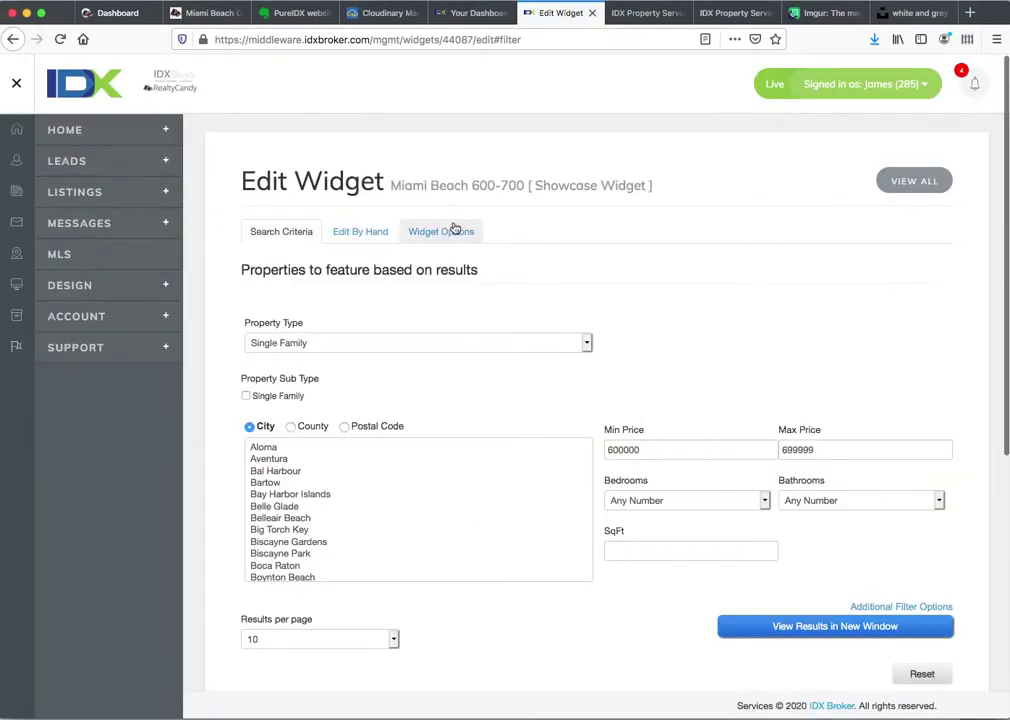
# - Set the widget to 2 columns and 2 listings in Widget Options, then save the settings
pyautogui.click(455, 229)
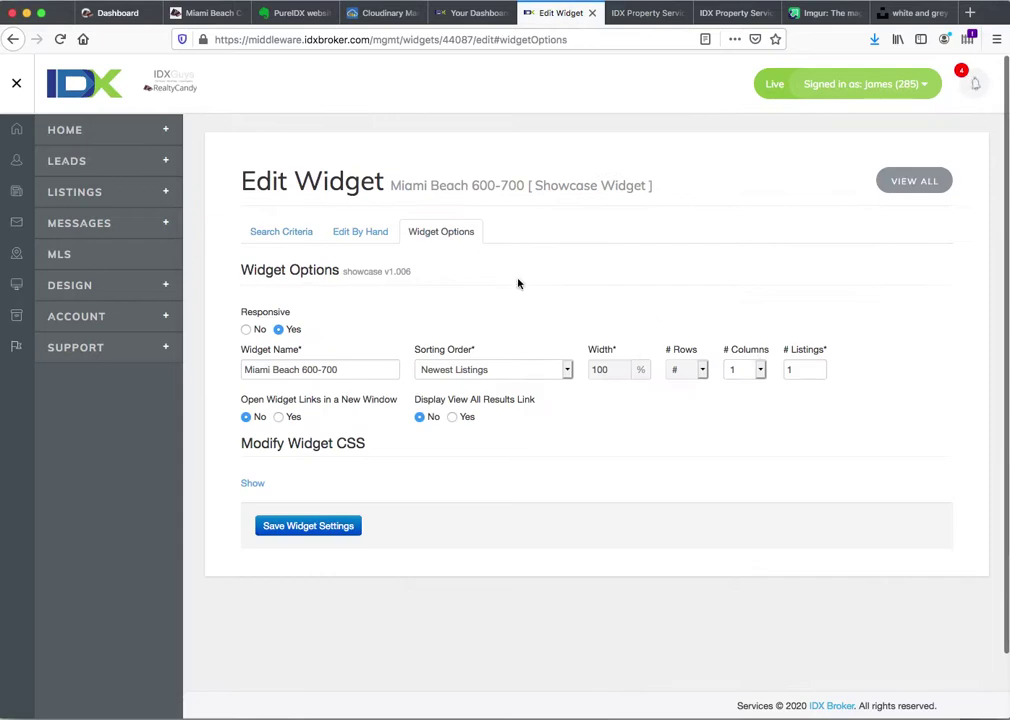
pyautogui.click(760, 371)
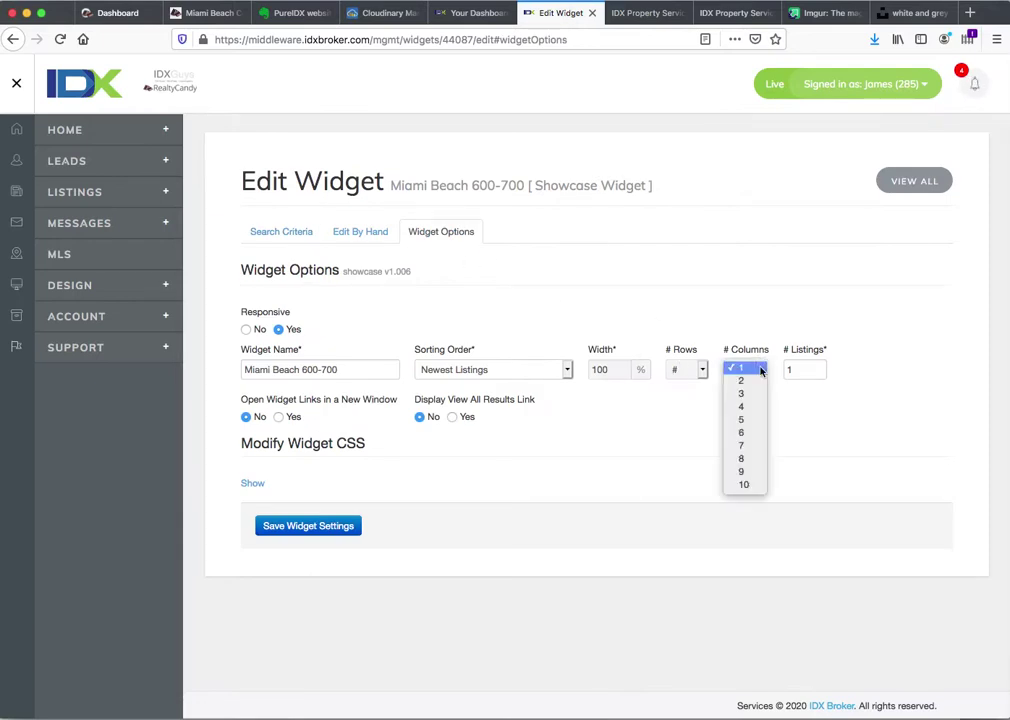
pyautogui.click(757, 381)
pyautogui.doubleClick(805, 369)
pyautogui.write('2')
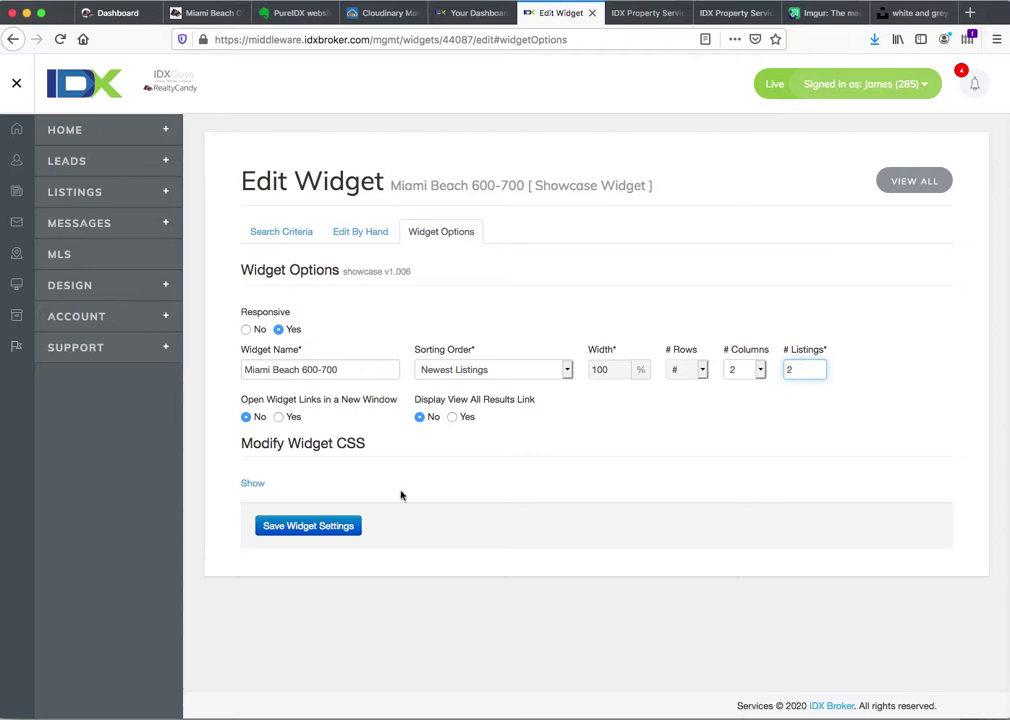
pyautogui.click(320, 530)
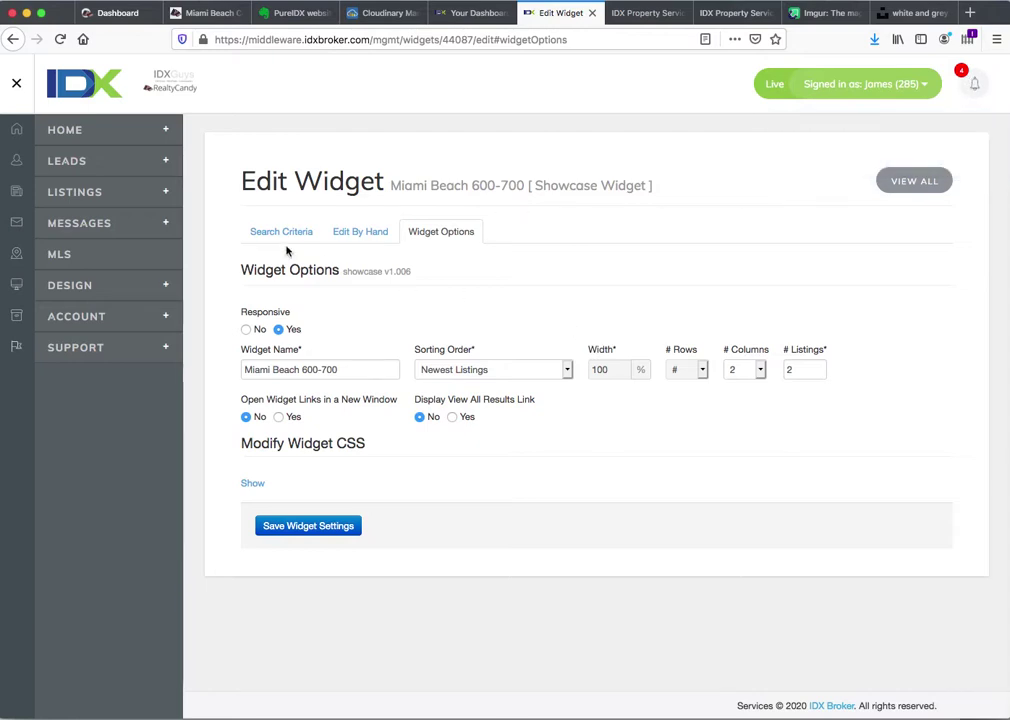
# - Return to the widget editor from the dashboard and save the display settings again
pyautogui.click(465, 22)
pyautogui.hotkey('ctrl', 'Tab')
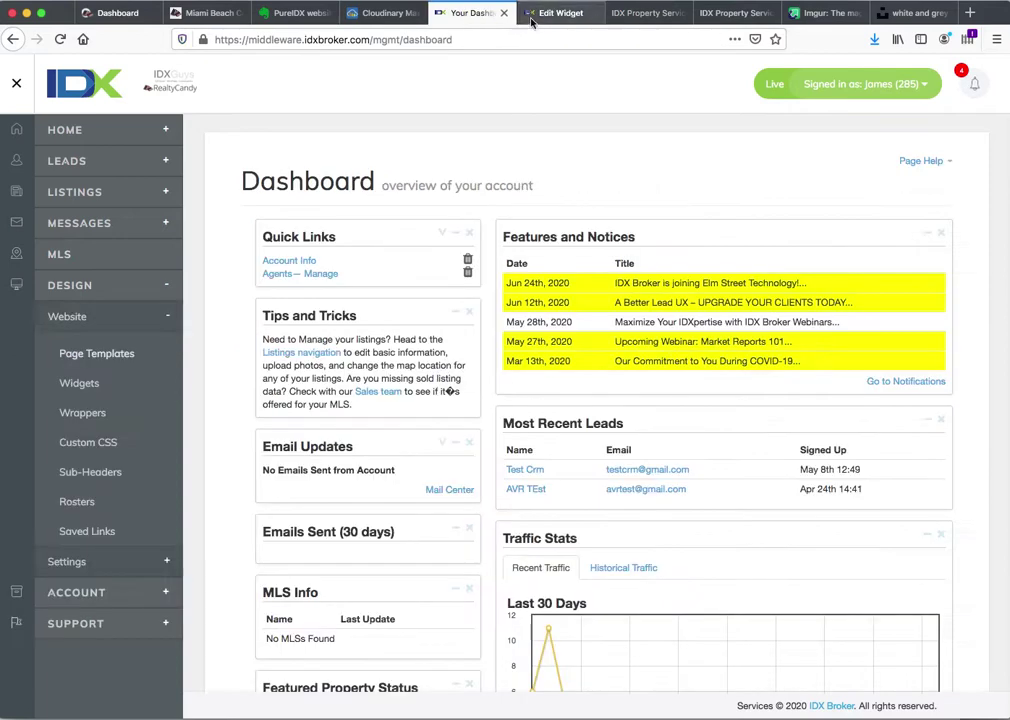
pyautogui.click(307, 530)
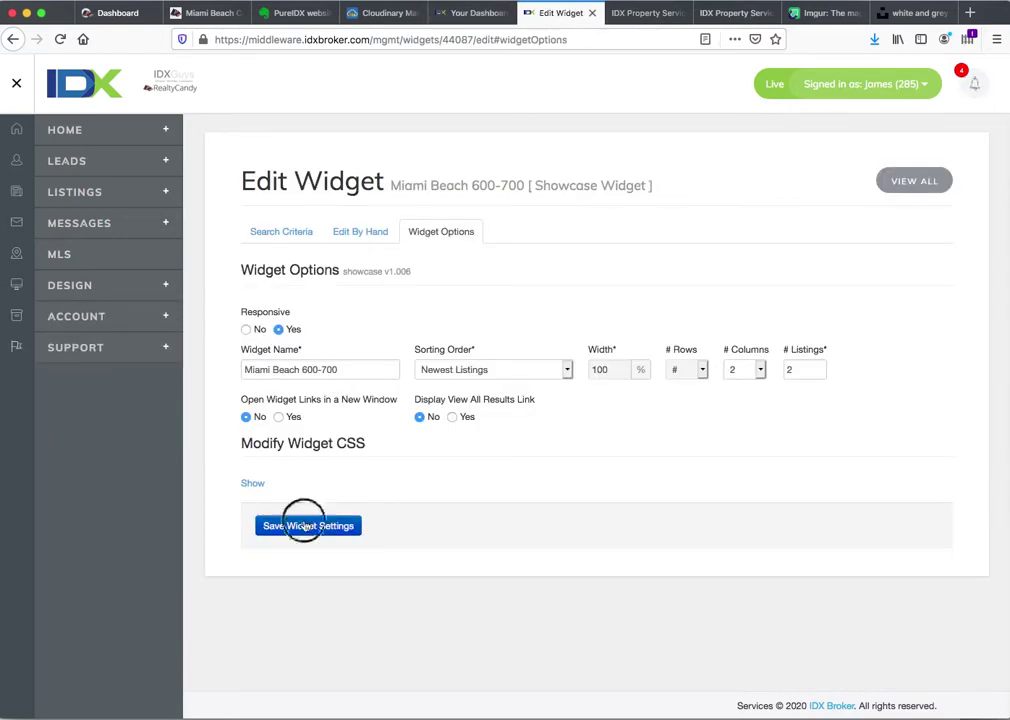
# - Go to Design > Website > Widgets and preview the Miami Beach 600-700 widget (44087)
pyautogui.click(170, 288)
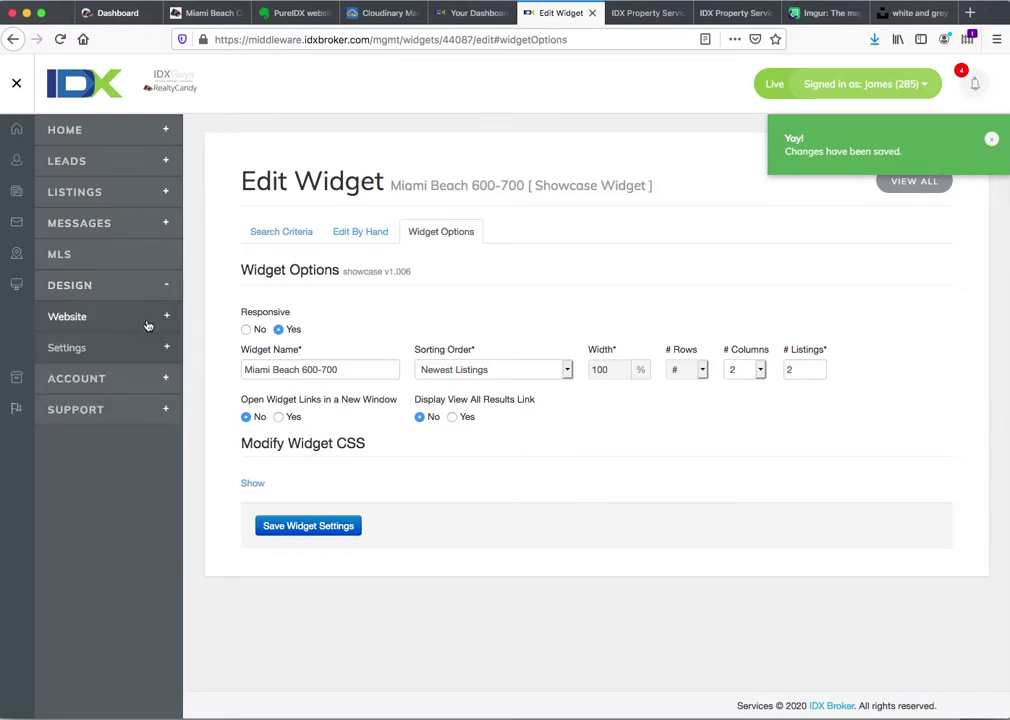
pyautogui.click(167, 316)
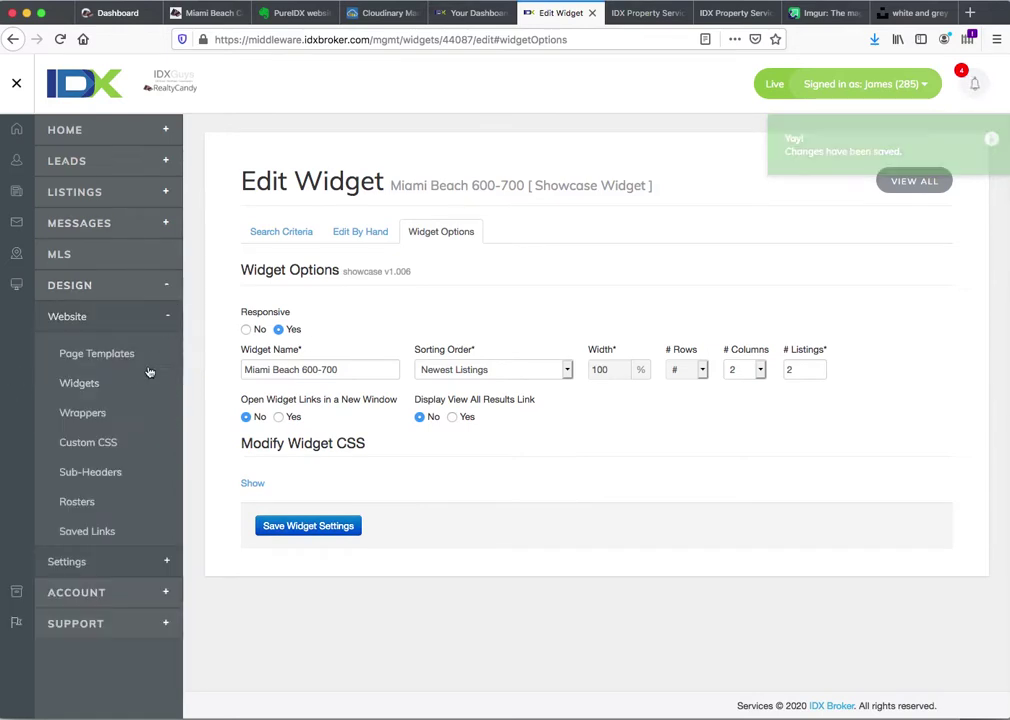
pyautogui.click(79, 386)
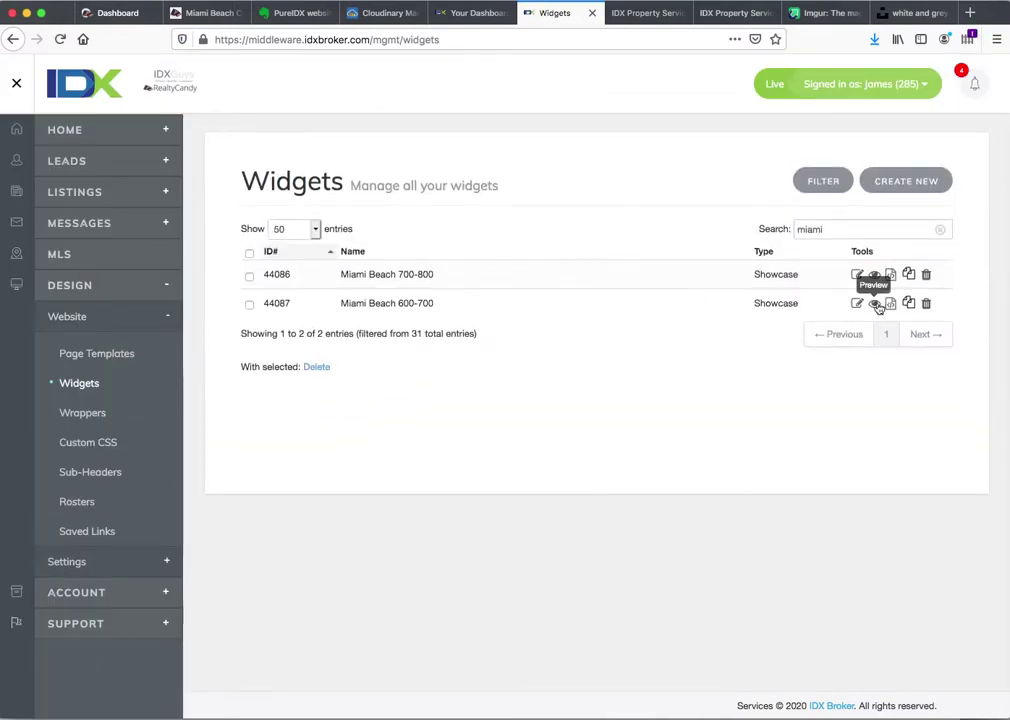
pyautogui.click(875, 304)
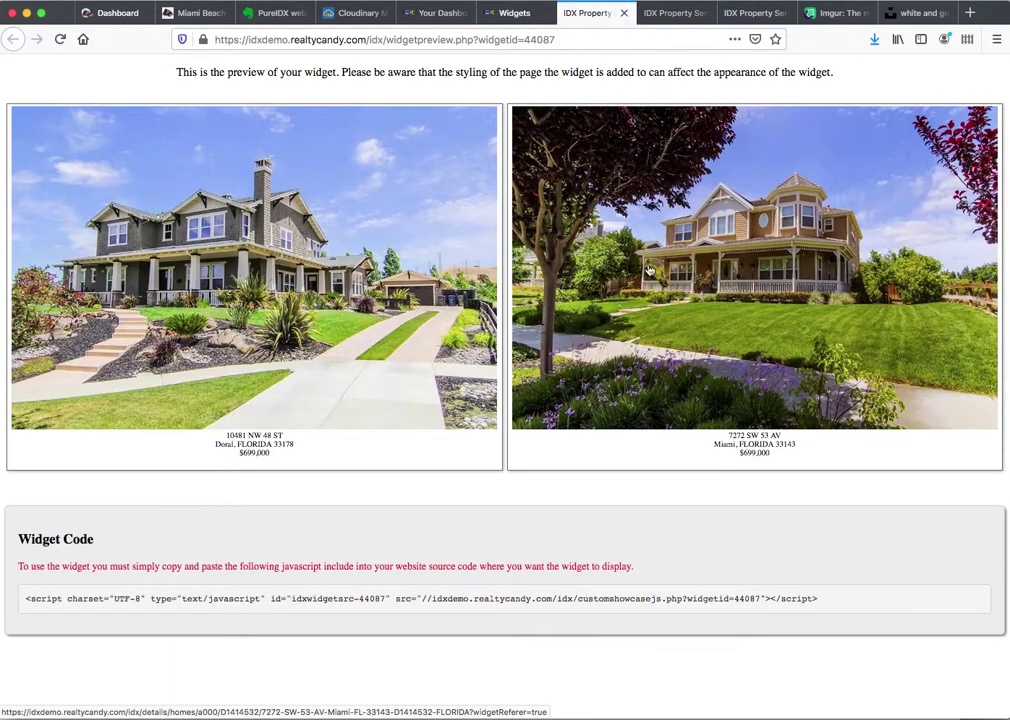
# - Back on the widget preview, select the entire Widget Code script line for copying
pyautogui.click(533, 14)
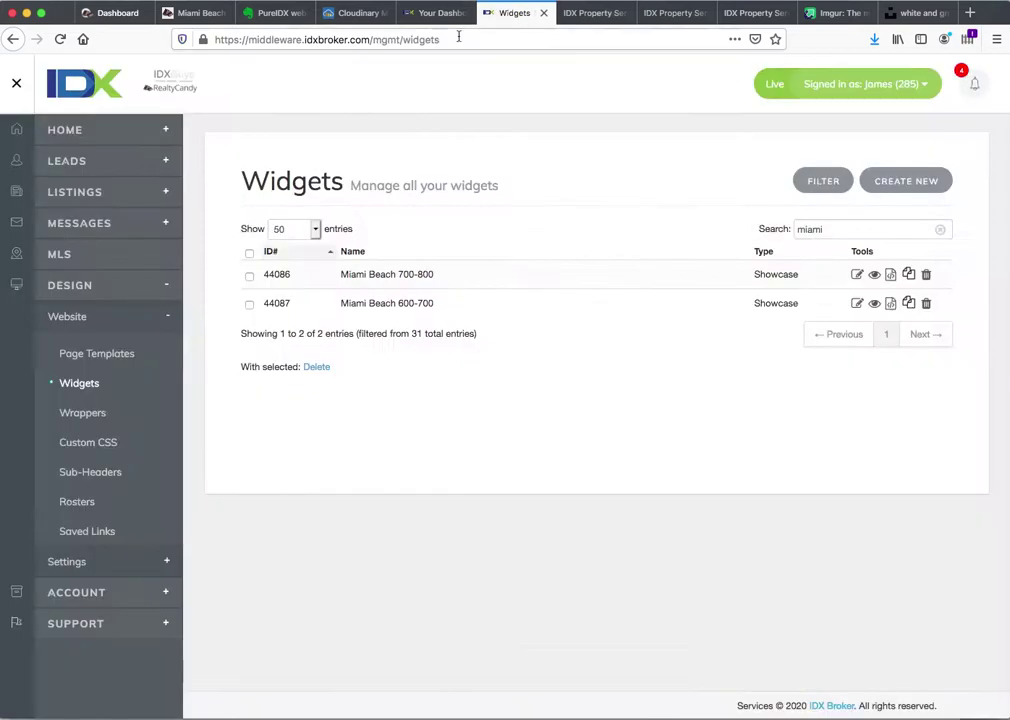
pyautogui.click(445, 13)
pyautogui.click(524, 14)
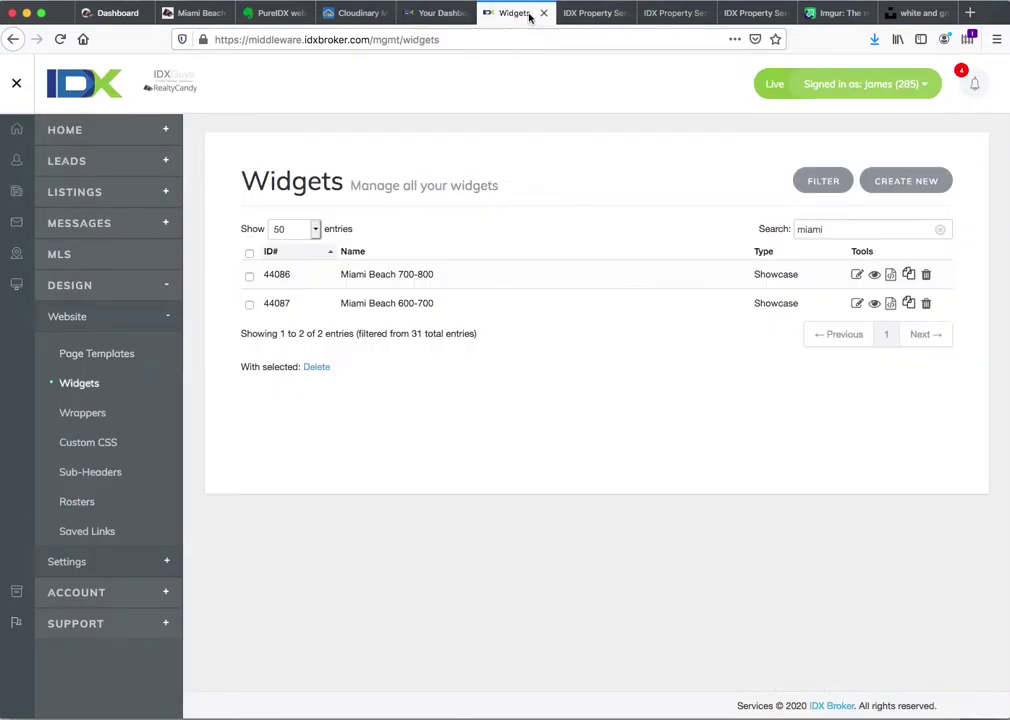
pyautogui.click(586, 14)
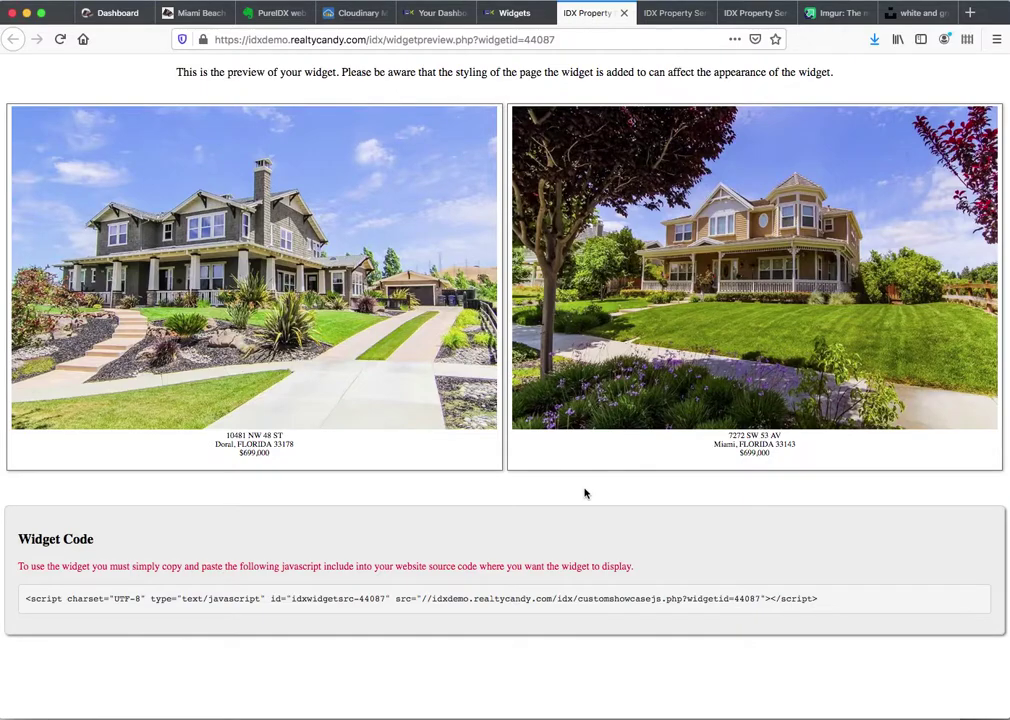
pyautogui.tripleClick(34, 598)
pyautogui.press('super+c')
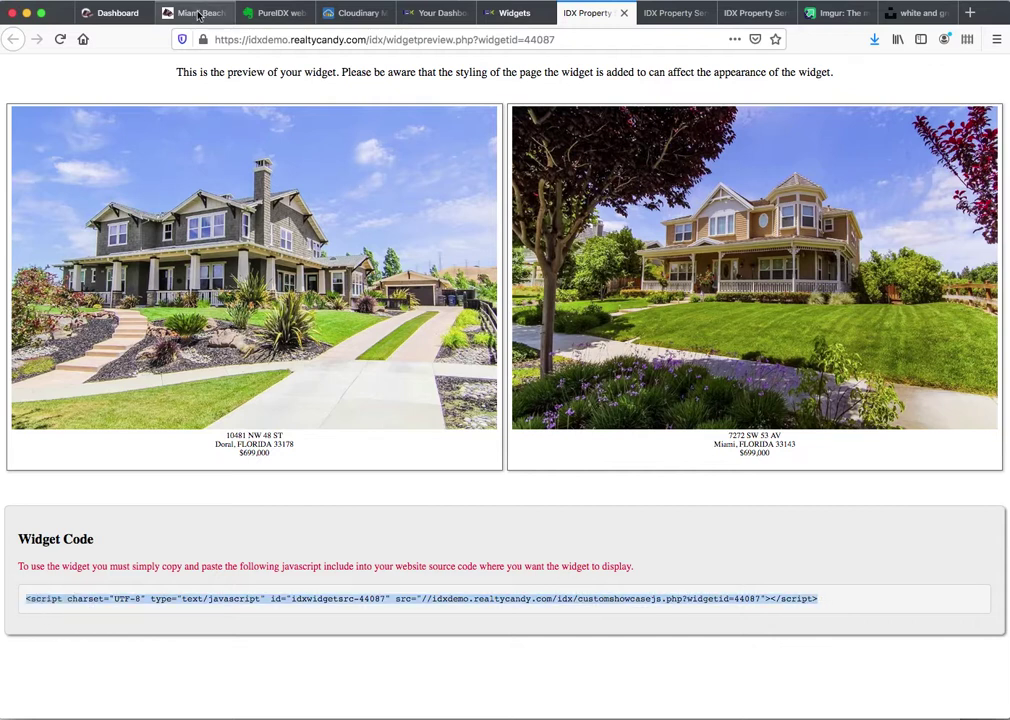
# - Replace PureIDX's Second Price code with the 44087 script, then return to the IDX Broker widgets list
pyautogui.click(117, 14)
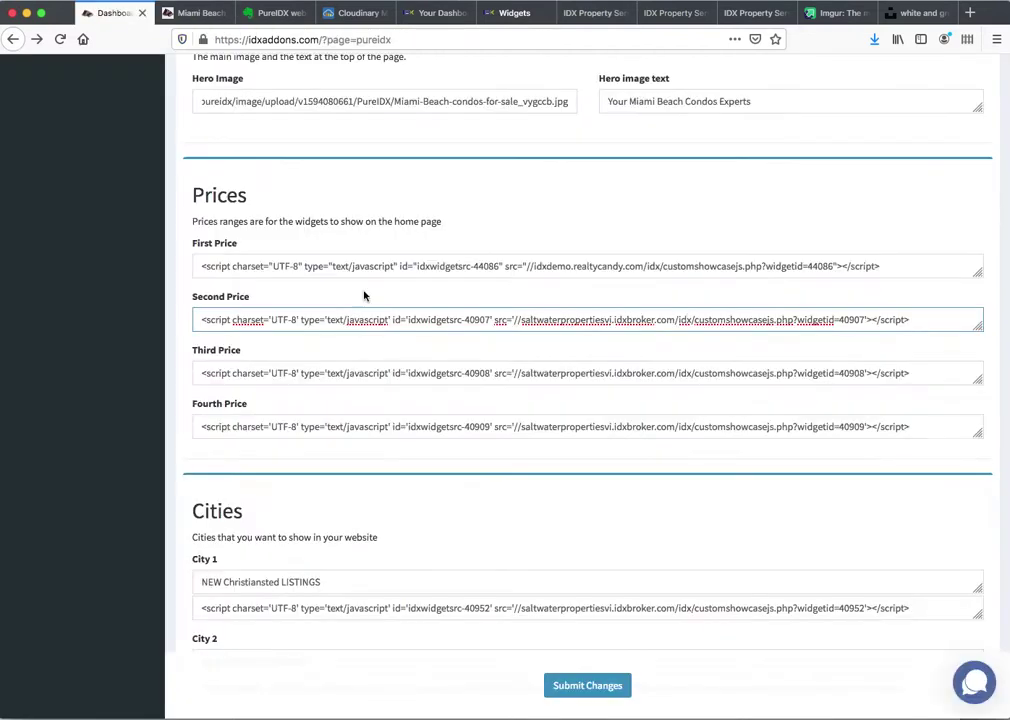
pyautogui.tripleClick(353, 319)
pyautogui.press('super+v')
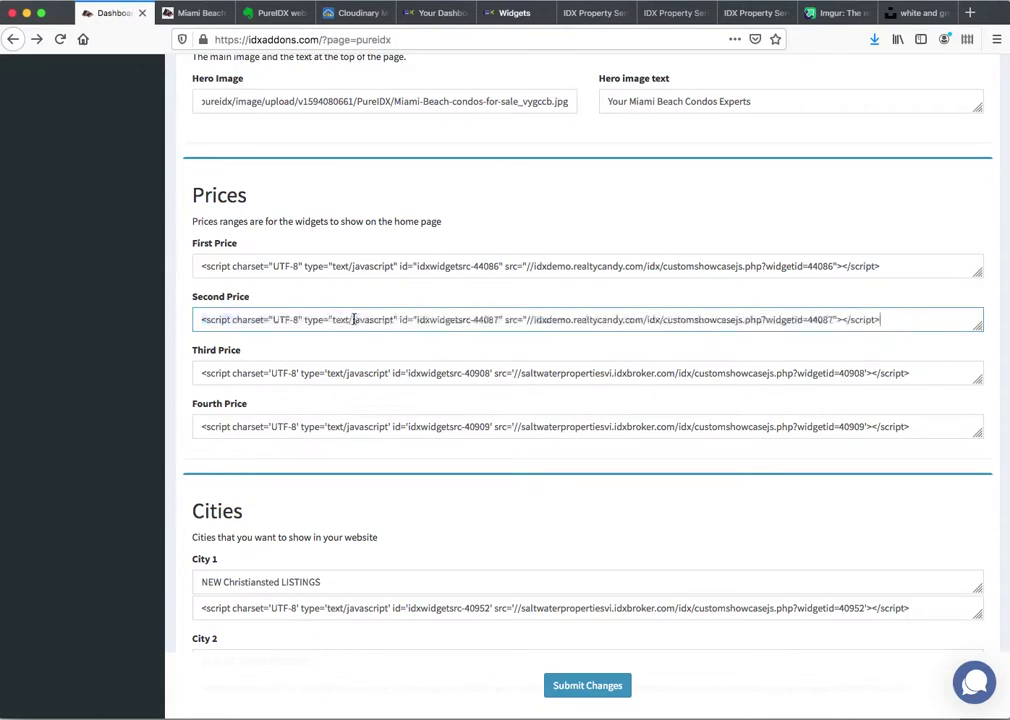
pyautogui.click(507, 12)
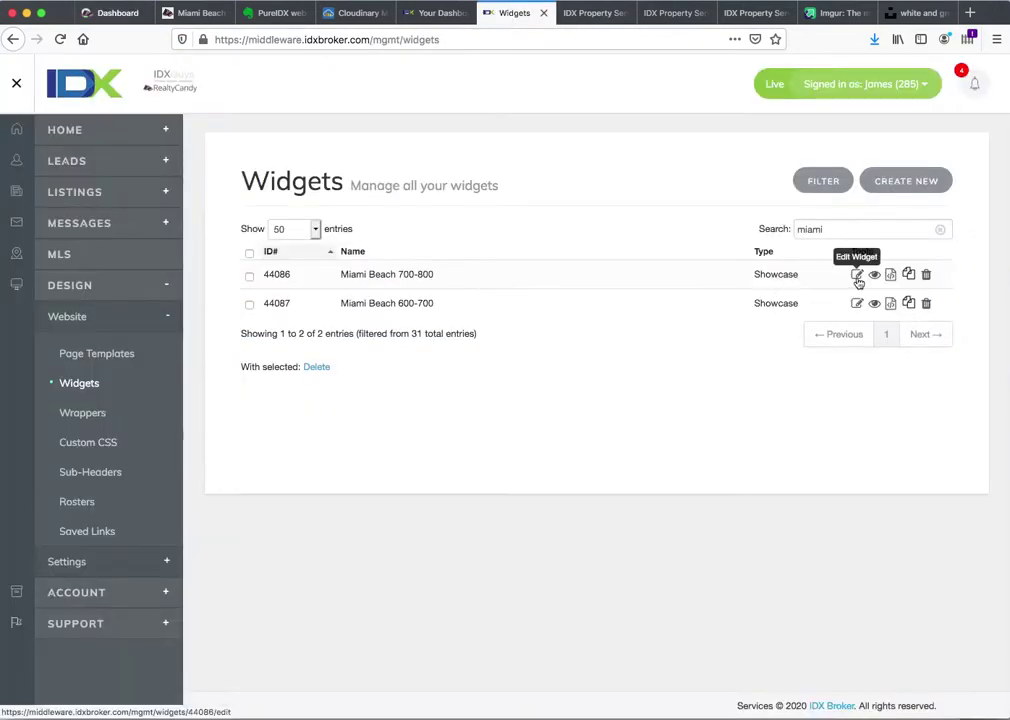
# - Duplicate widget 44086, removing 'Copy of ' and retitling the copy 'Miami Beach 500'
pyautogui.click(909, 275)
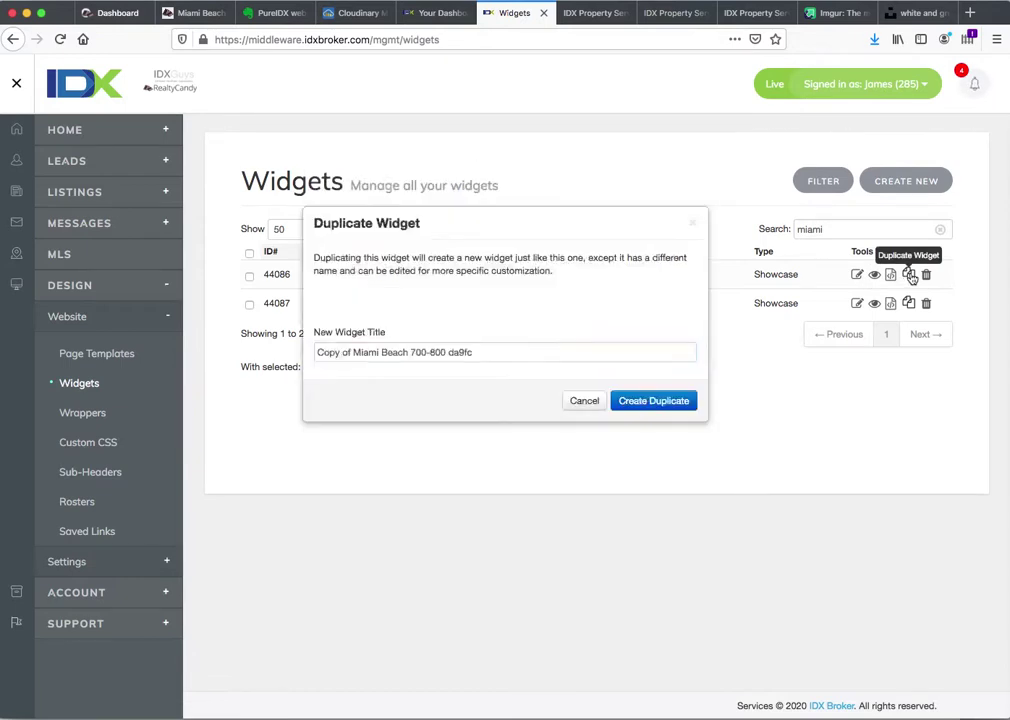
pyautogui.moveTo(355, 352); pyautogui.dragTo(308, 352)
pyautogui.press('BackSpace')
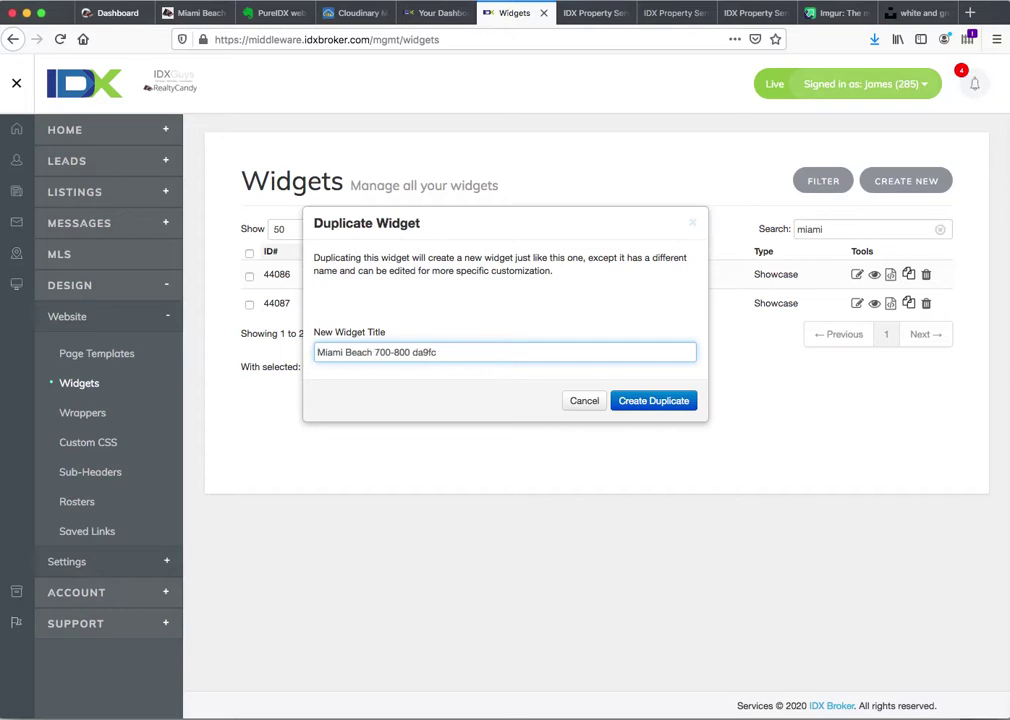
pyautogui.moveTo(375, 352); pyautogui.dragTo(444, 353)
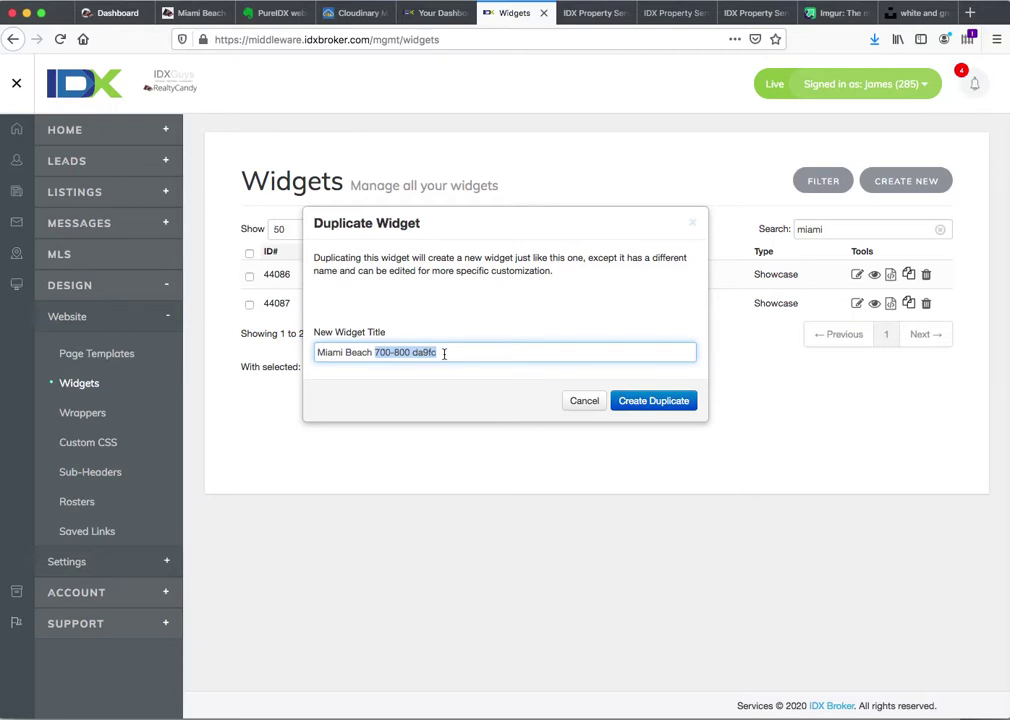
pyautogui.write('5')
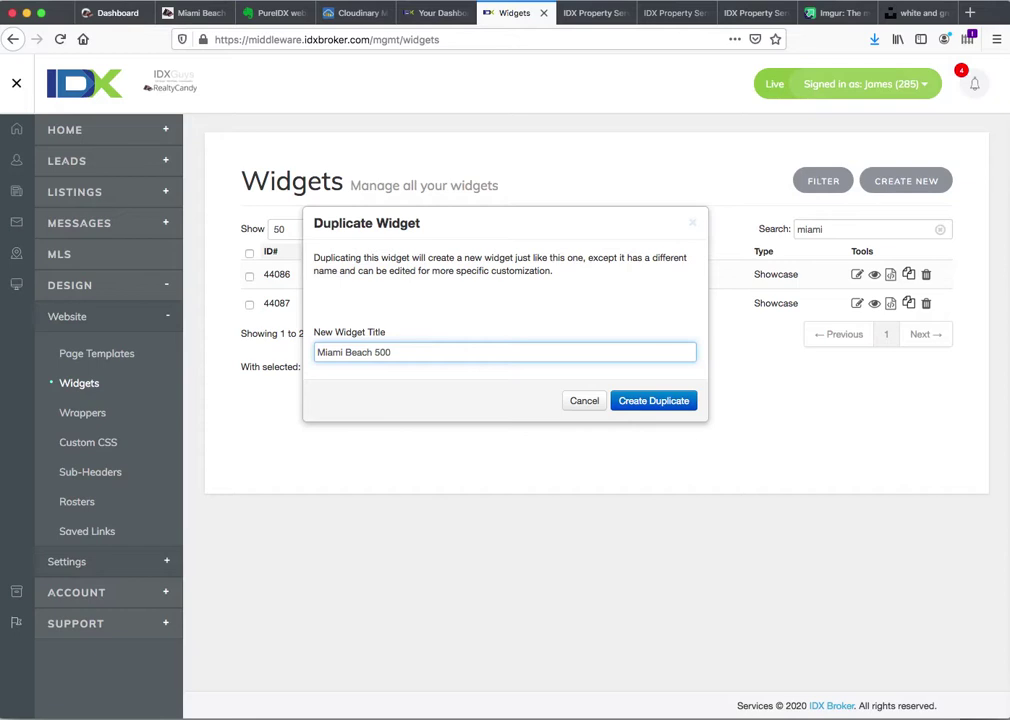
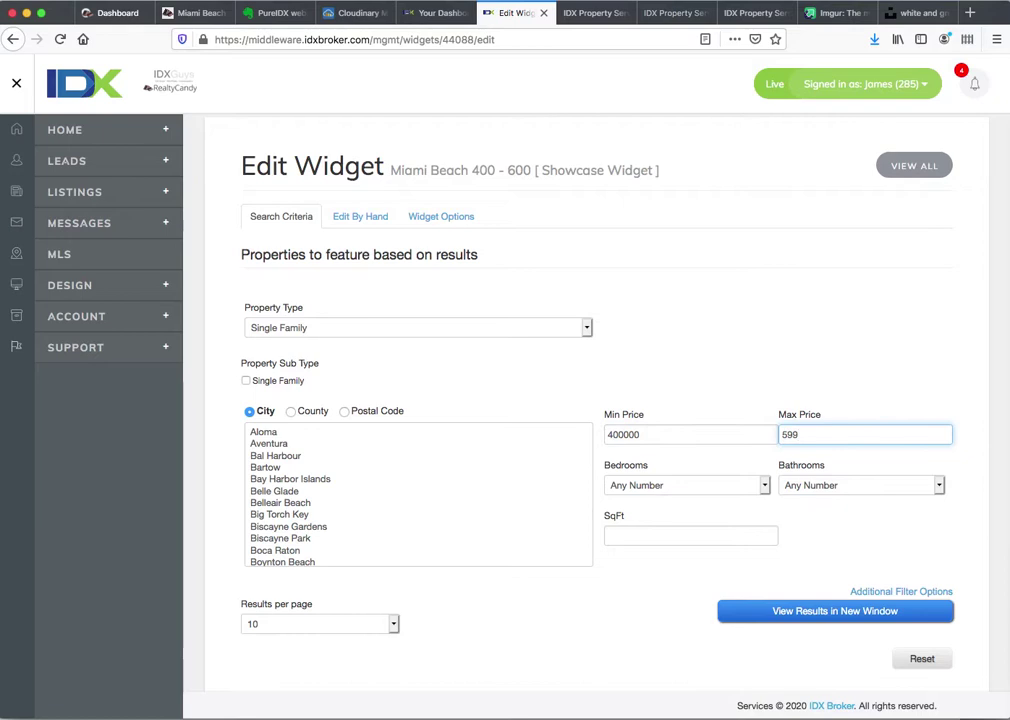
# - Save the Miami Beach 400-600 widget's max price as 599999 and return to the widgets list
pyautogui.write('999')
pyautogui.scroll(-5, 690, 609)
pyautogui.click(335, 622)
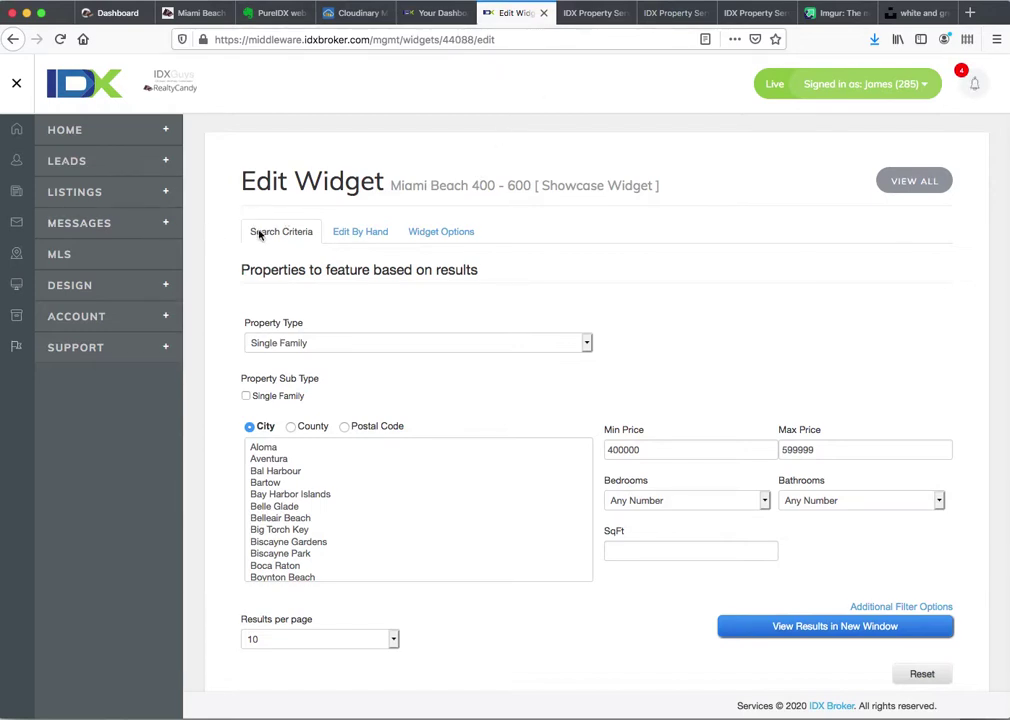
pyautogui.moveTo(18, 40); pyautogui.dragTo(42, 76)
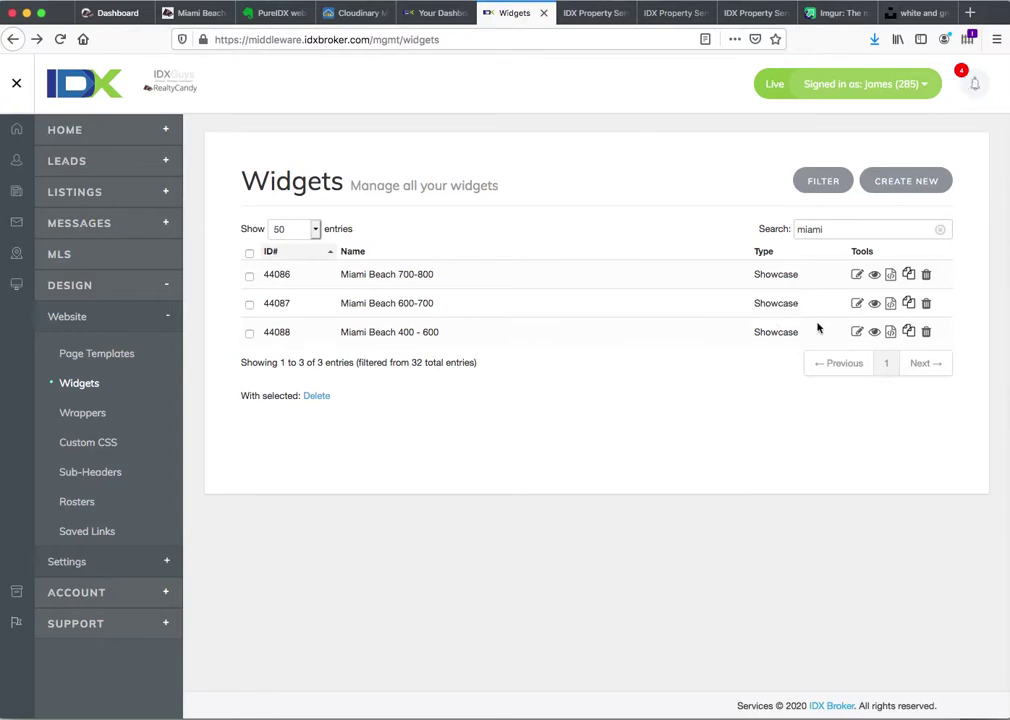
# - Duplicate the Miami Beach 600-700 widget as a new widget titled 'Miami Beach 200-400'
pyautogui.click(908, 304)
pyautogui.click(550, 350)
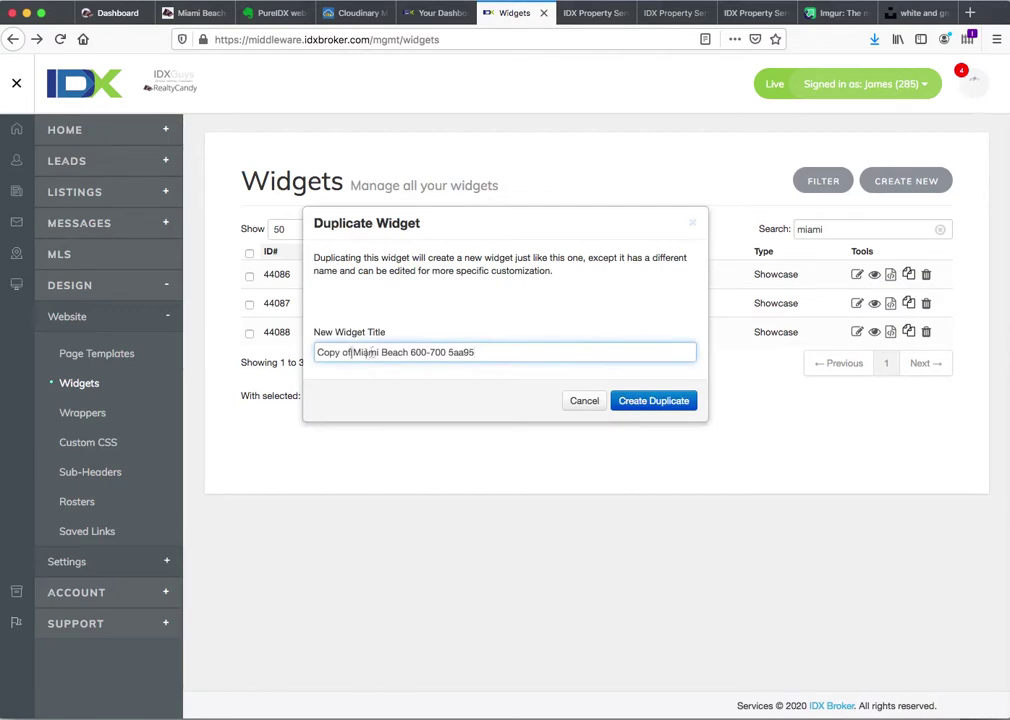
pyautogui.moveTo(353, 352); pyautogui.dragTo(270, 364)
pyautogui.press('BackSpace')
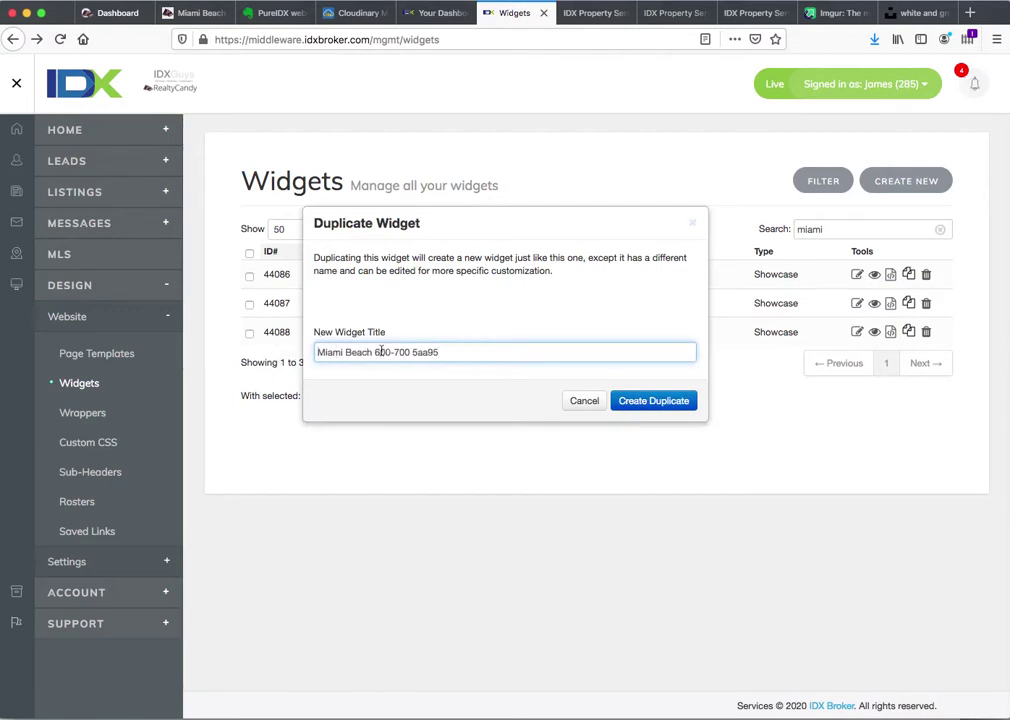
pyautogui.moveTo(377, 352); pyautogui.dragTo(463, 352)
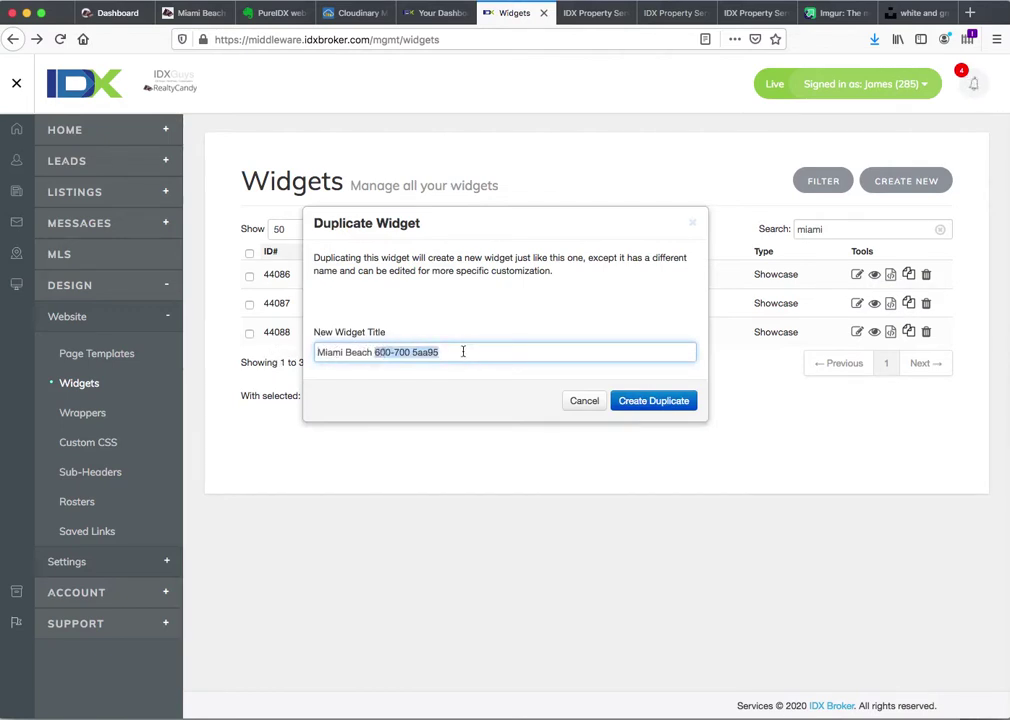
pyautogui.write('20')
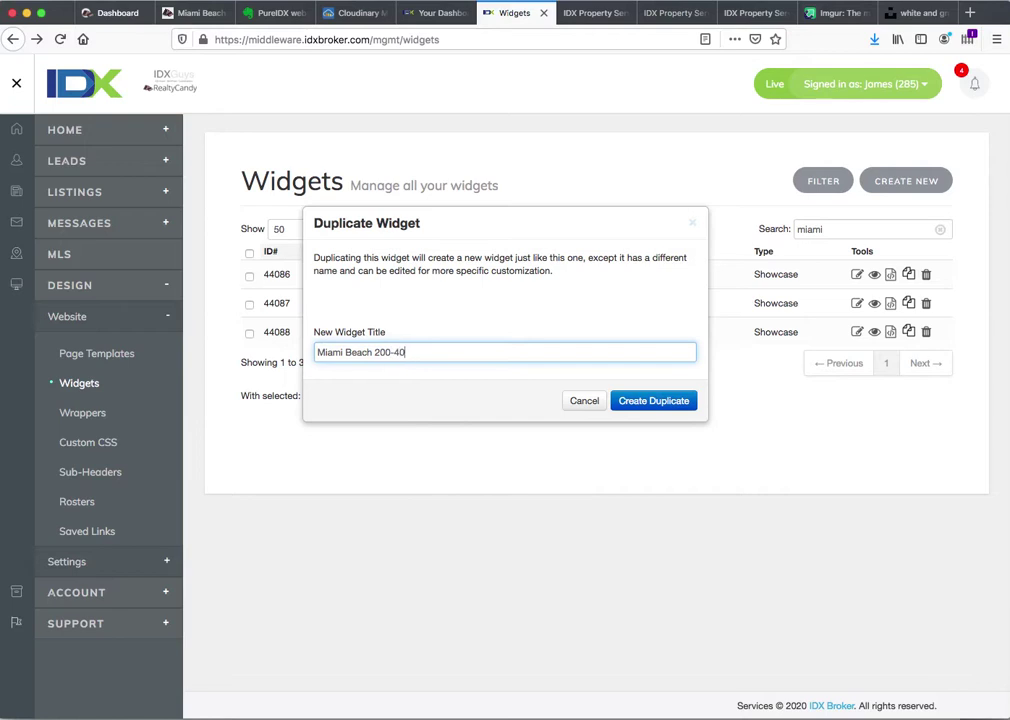
pyautogui.click(681, 401)
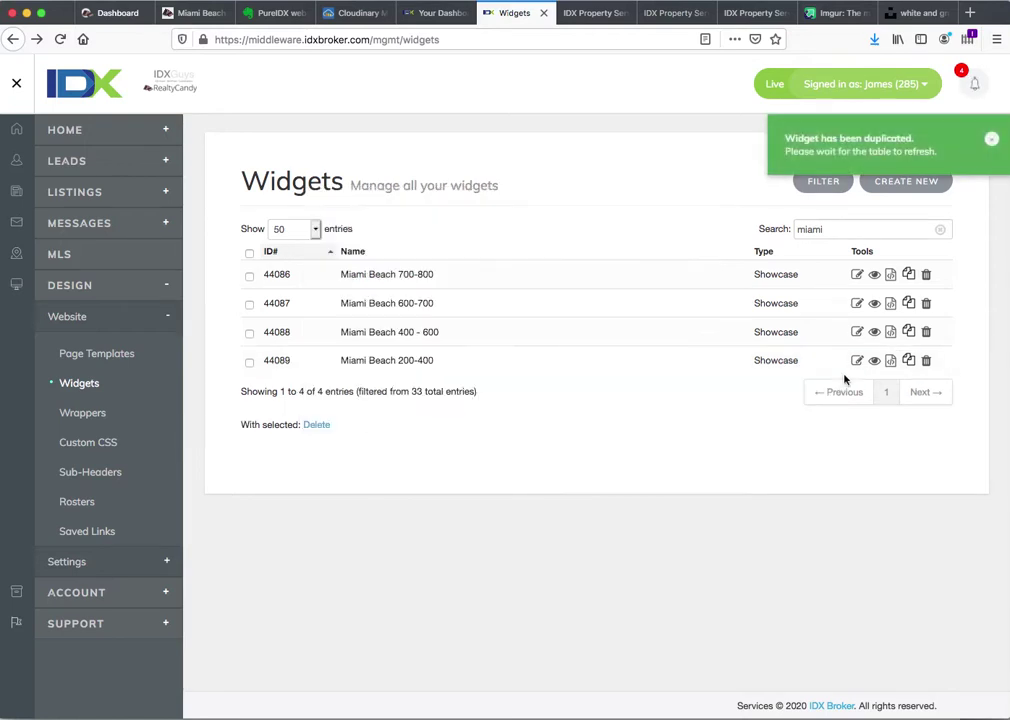
# - Save widget 44089 with Min Price 200000 and Max Price 399999, then go back to the widgets list
pyautogui.click(856, 362)
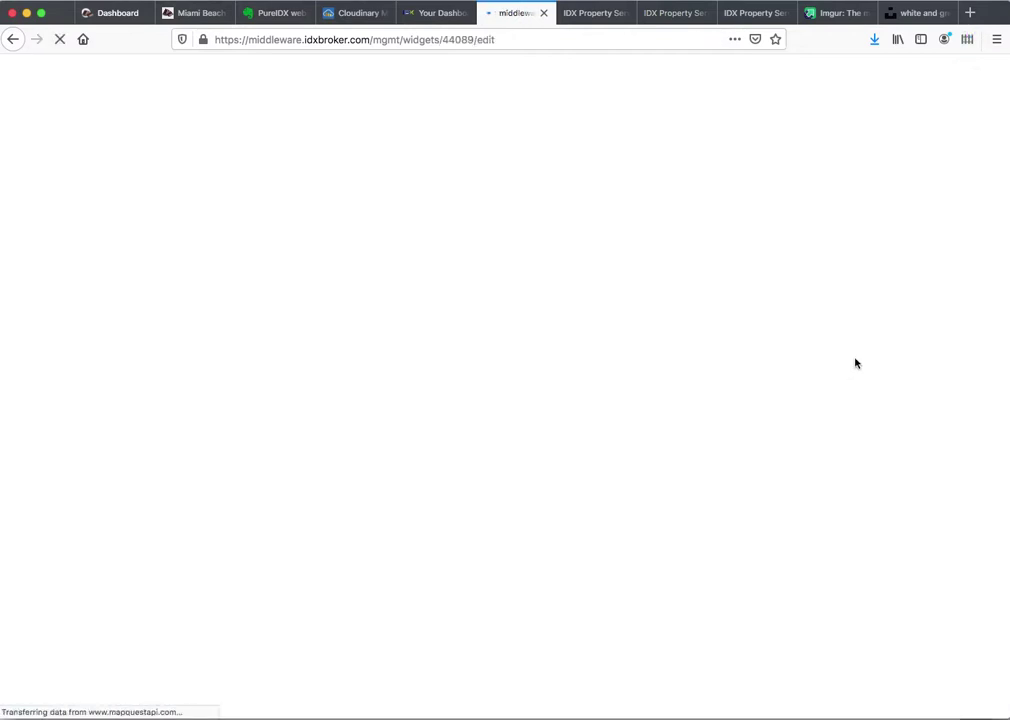
pyautogui.scroll(2, 856, 362)
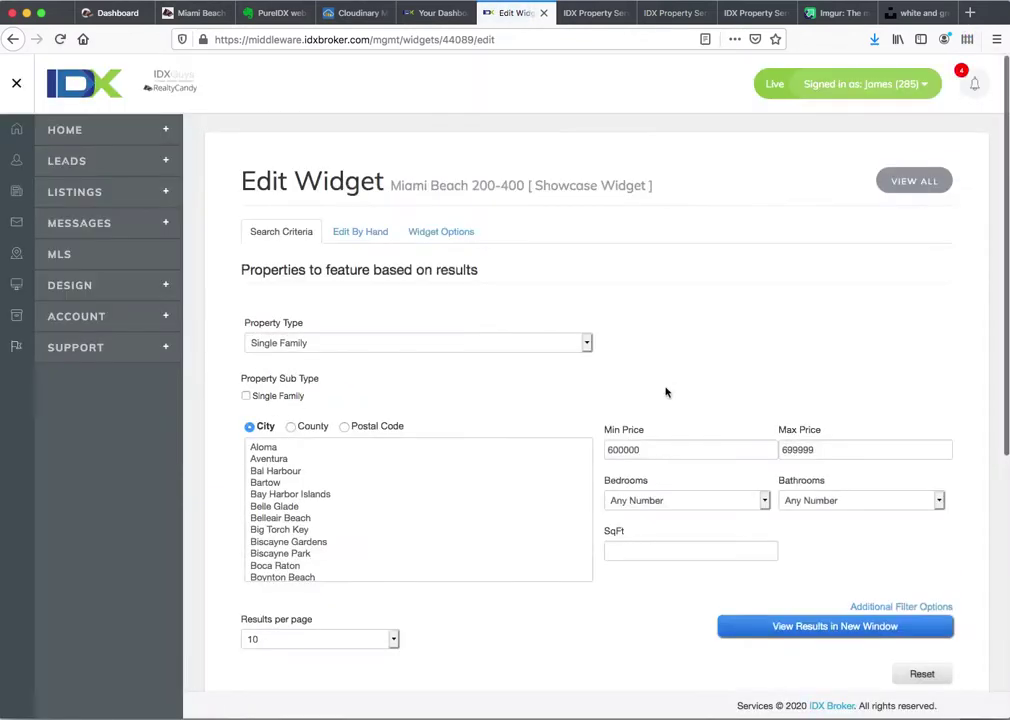
pyautogui.click(612, 450)
pyautogui.press('BackSpace')
pyautogui.write('2')
pyautogui.click(782, 450)
pyautogui.write('3')
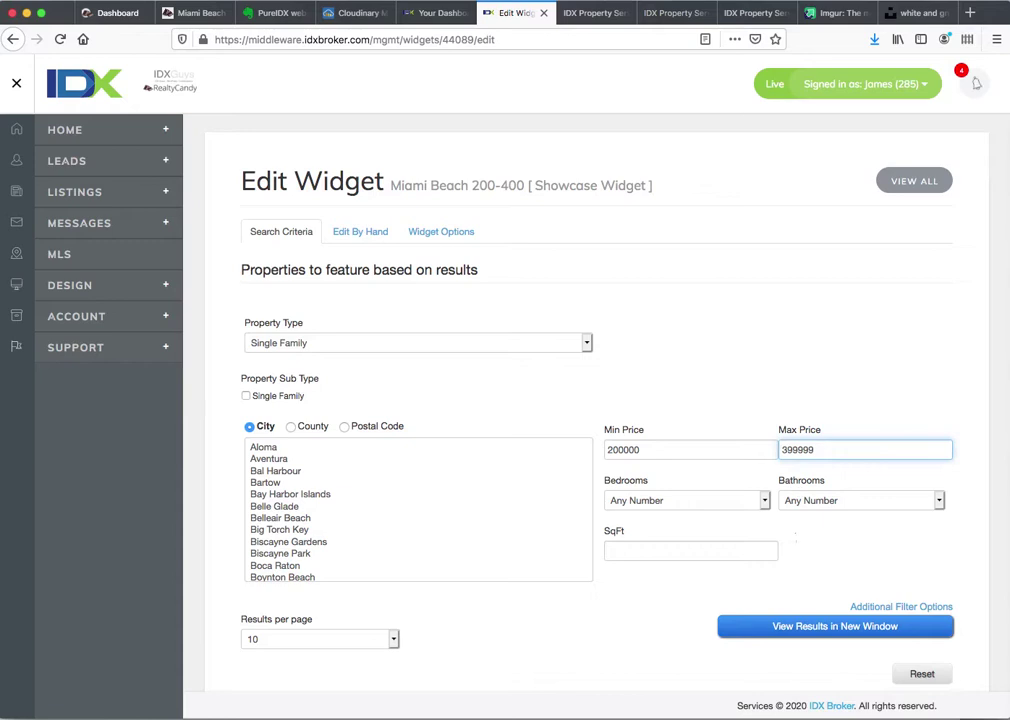
pyautogui.scroll(-5, 645, 605)
pyautogui.click(334, 614)
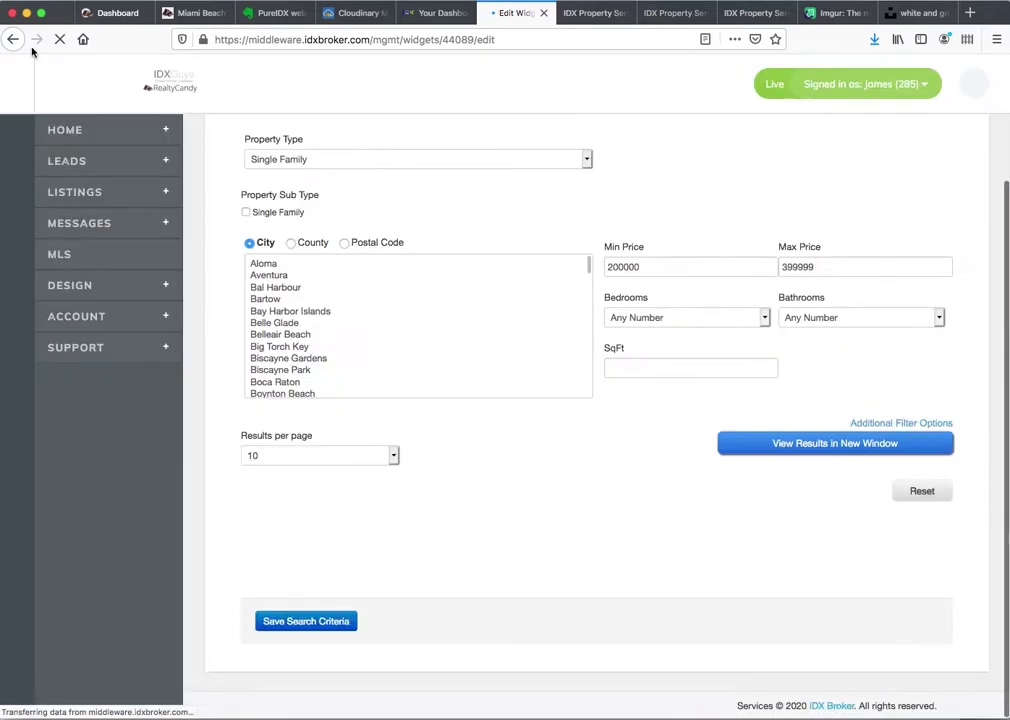
pyautogui.click(13, 39)
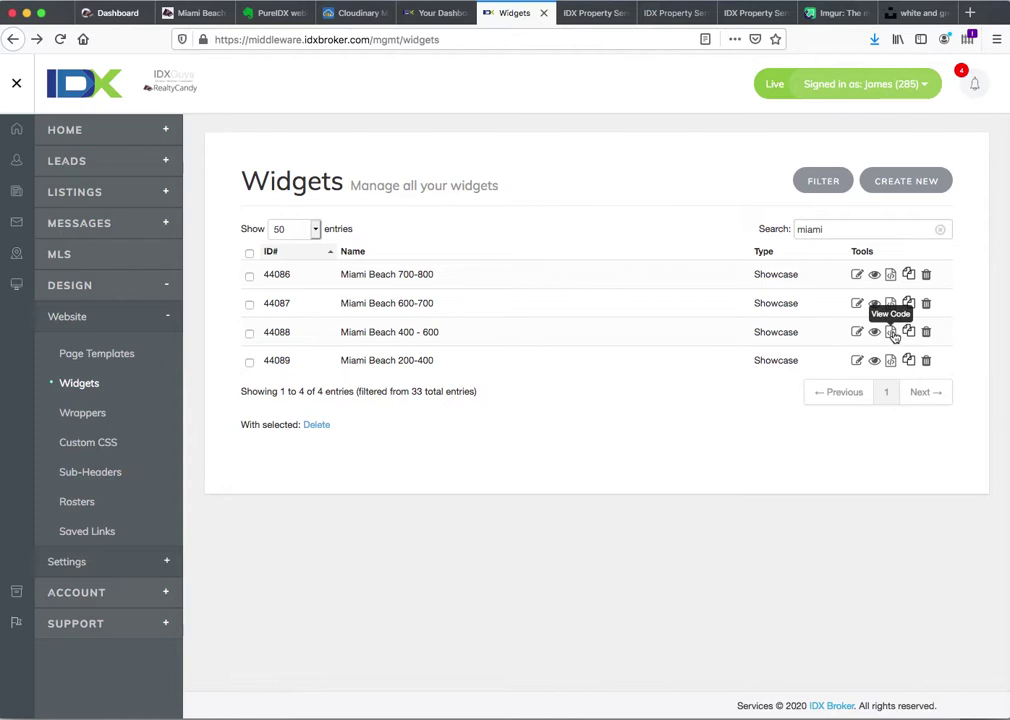
# - Copy widget 44088's embed script into the dashboard's Third Price field
pyautogui.click(891, 332)
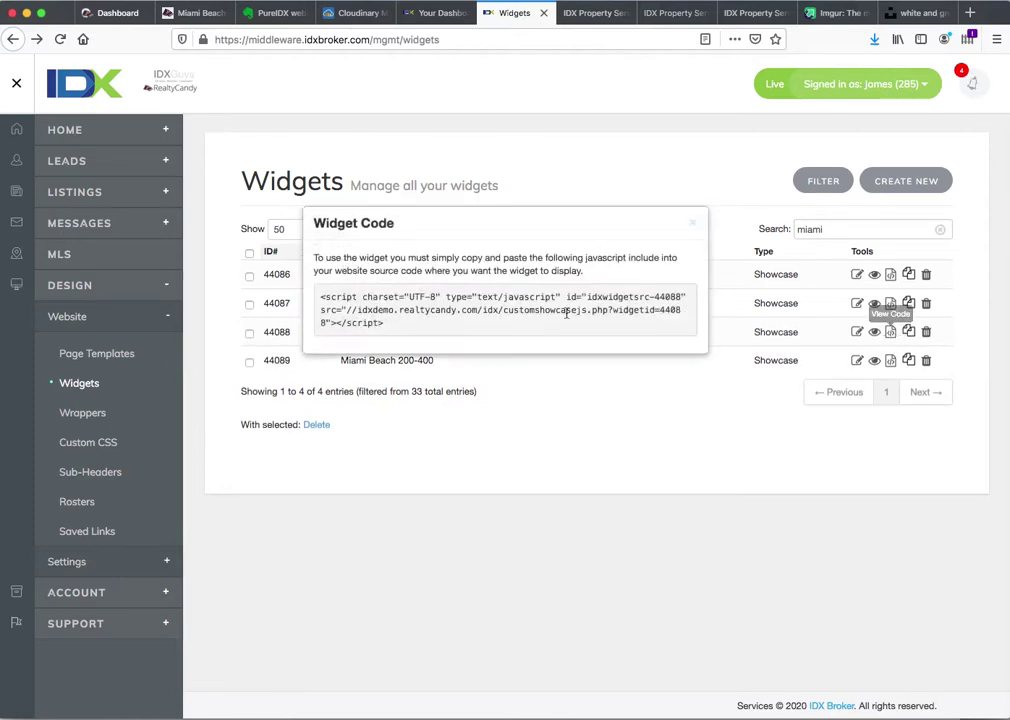
pyautogui.moveTo(400, 318); pyautogui.dragTo(309, 287)
pyautogui.press('super+c')
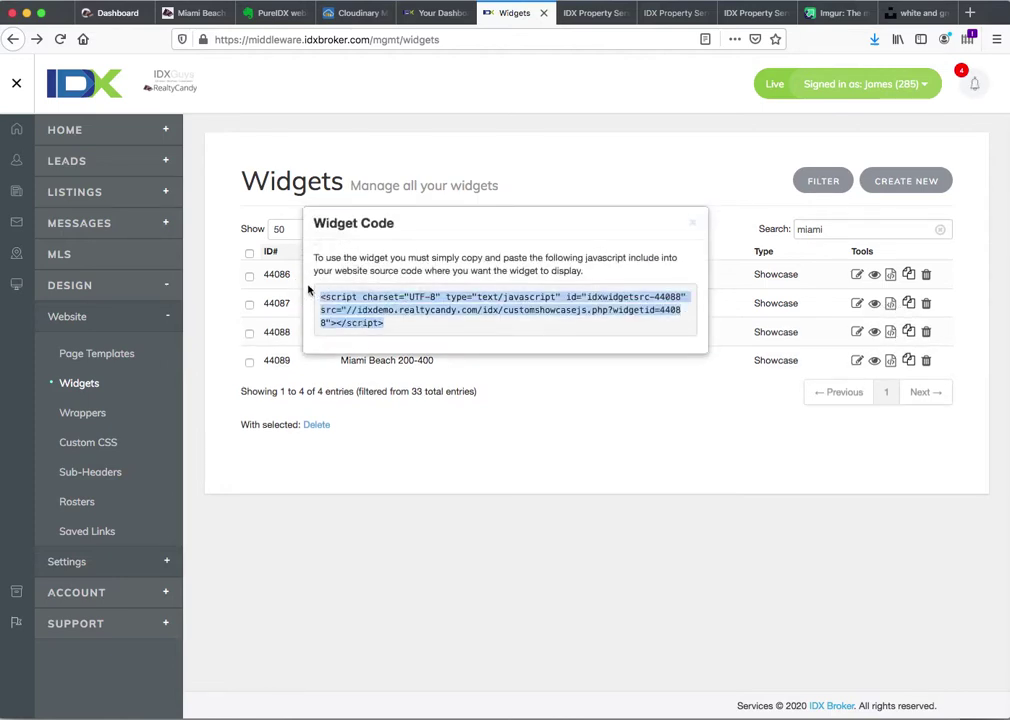
pyautogui.click(115, 14)
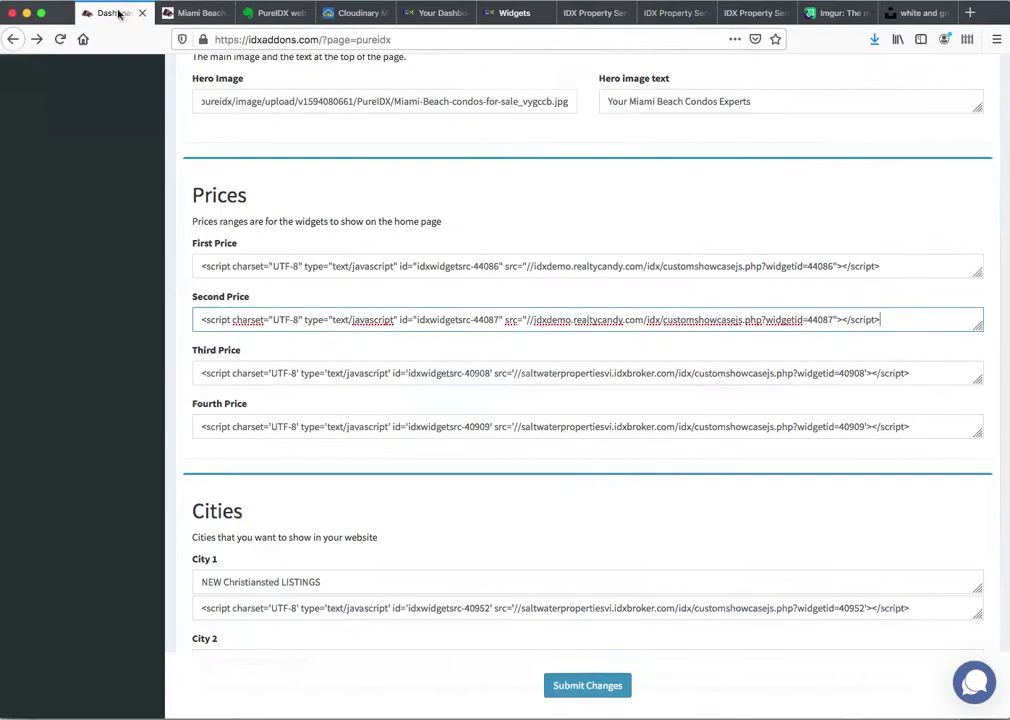
pyautogui.click(437, 372)
pyautogui.press('super+a')
pyautogui.press('super+v')
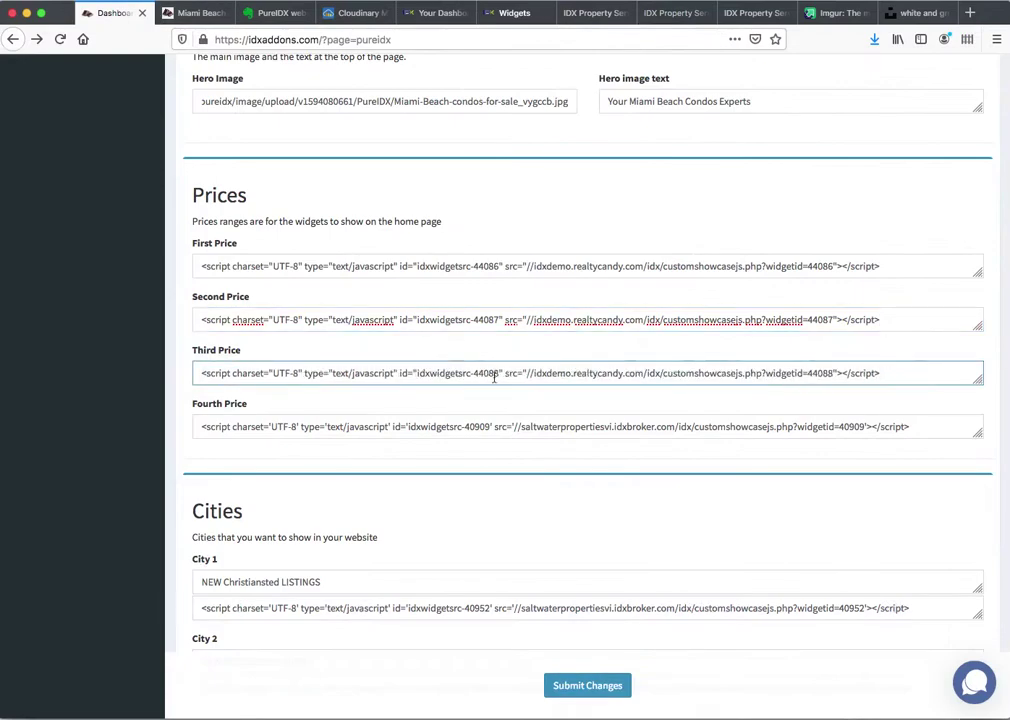
# - Show and select the embed script for widget 44089 in IDX Broker
pyautogui.click(514, 13)
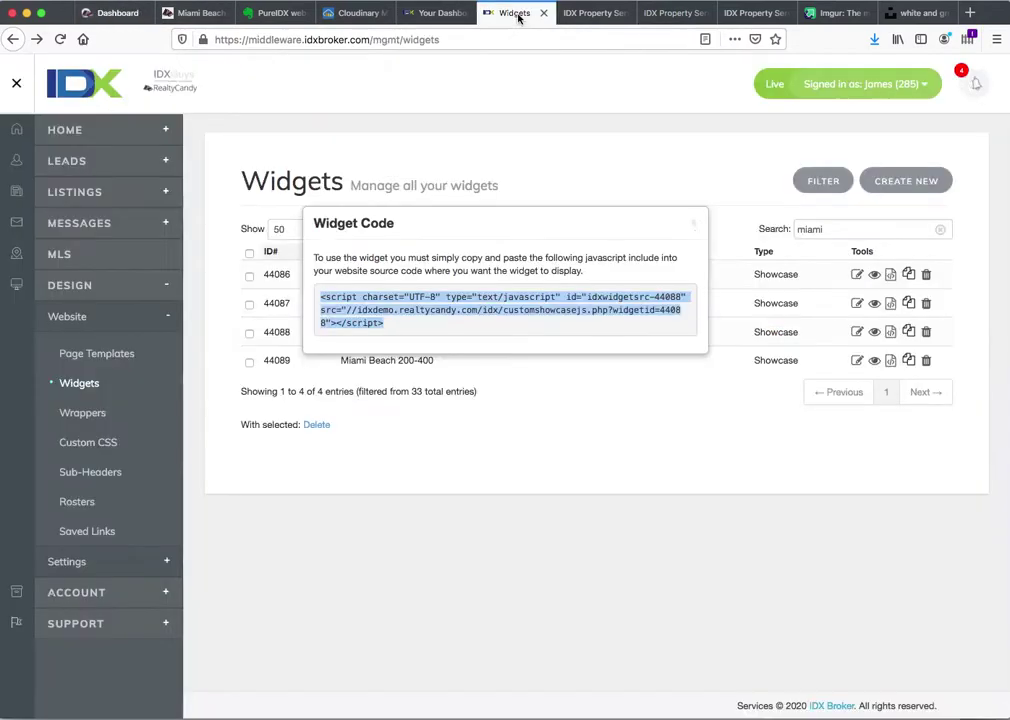
pyautogui.click(693, 225)
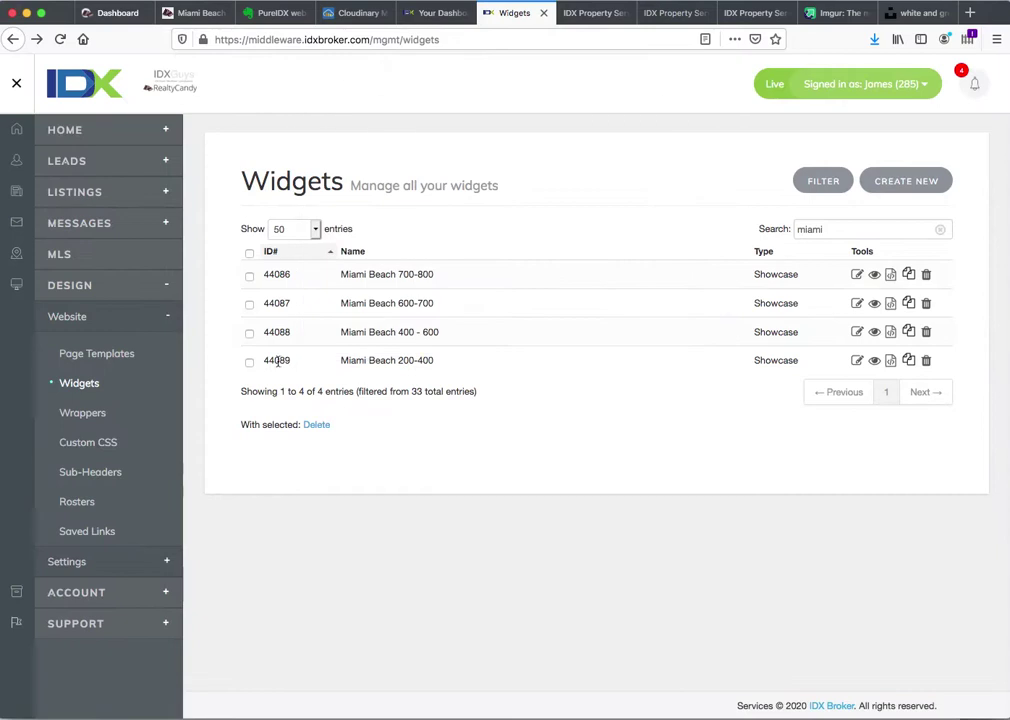
pyautogui.click(890, 362)
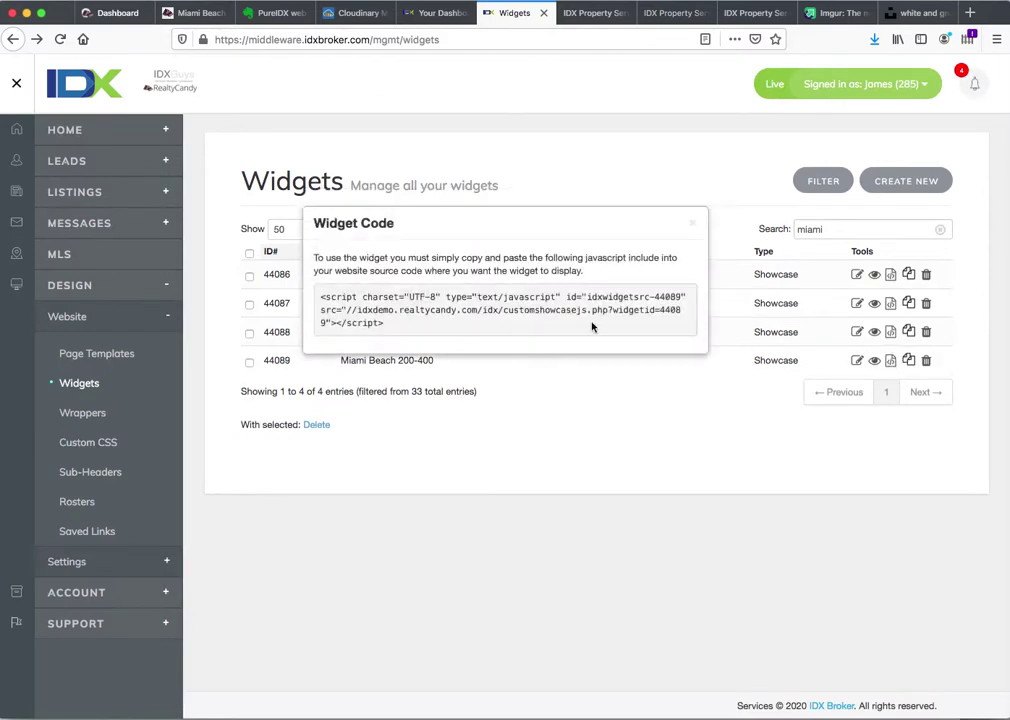
pyautogui.moveTo(431, 334); pyautogui.dragTo(304, 300)
pyautogui.hotkey('ctrl', 'c')
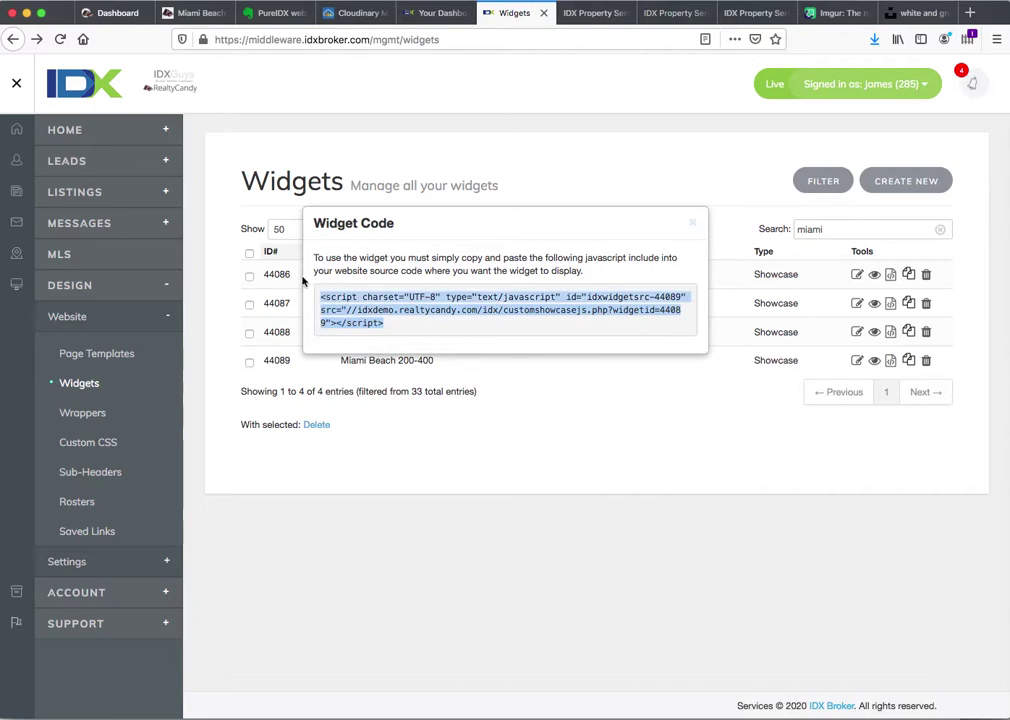
# - Replace the Fourth Price field with widget 44089's embed script and submit the changes
pyautogui.click(176, 14)
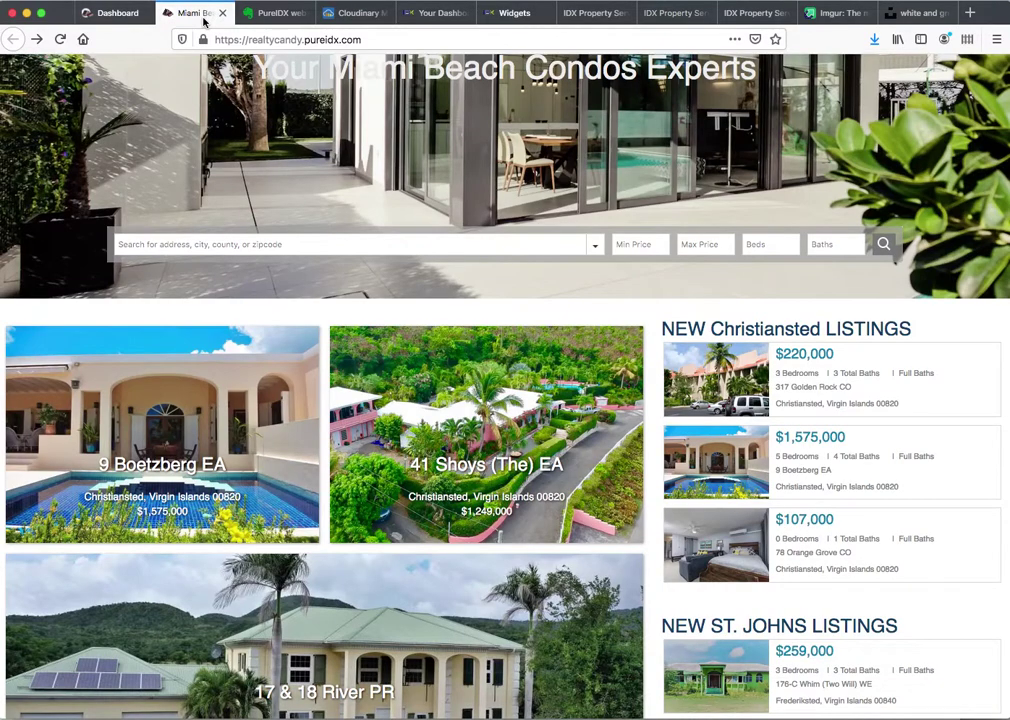
pyautogui.click(135, 12)
pyautogui.click(452, 424)
pyautogui.hotkey('ctrl', 'a')
pyautogui.hotkey('ctrl', 'v')
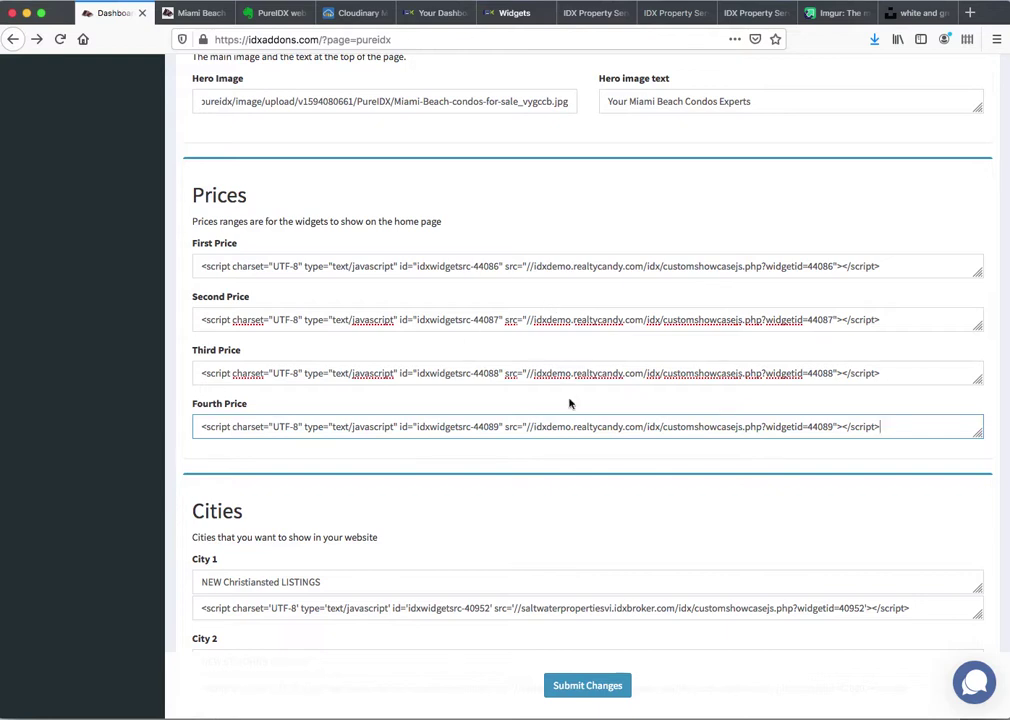
pyautogui.scroll(-5, 555, 460)
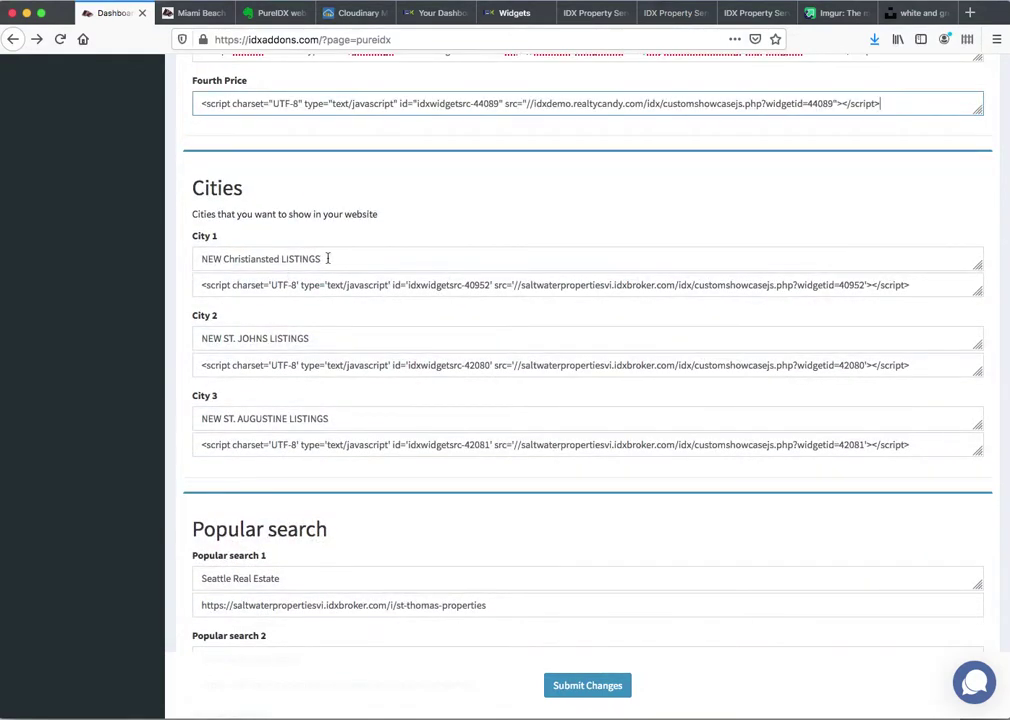
pyautogui.click(582, 682)
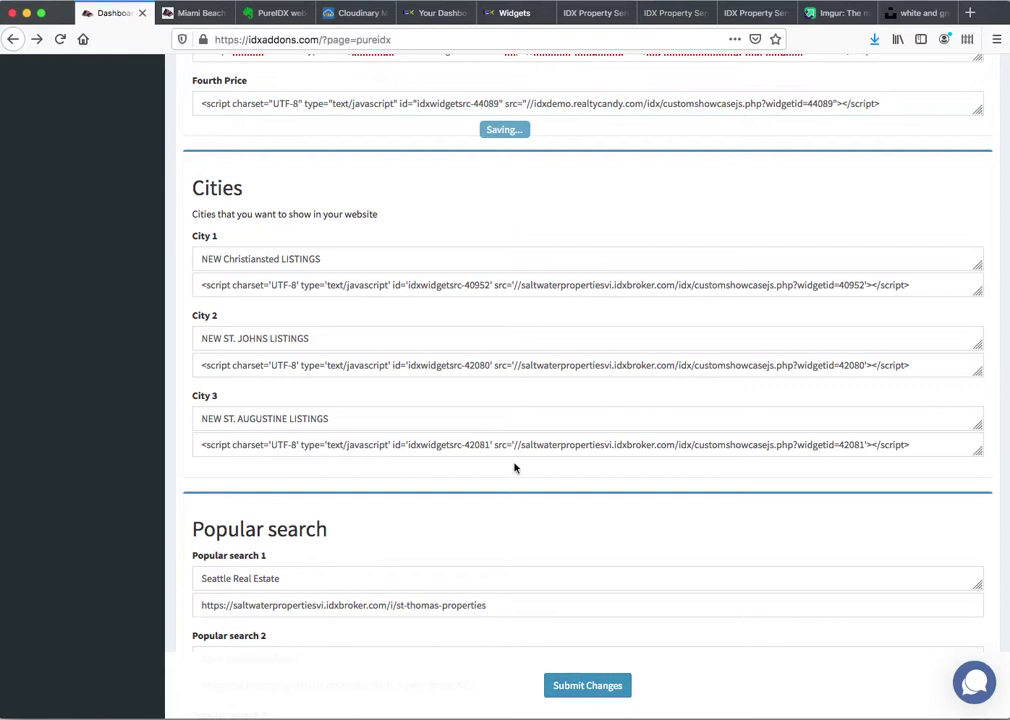
# - Reload the live Miami Beach site and scroll through listings from $750,000 down to $300,000
pyautogui.click(232, 13)
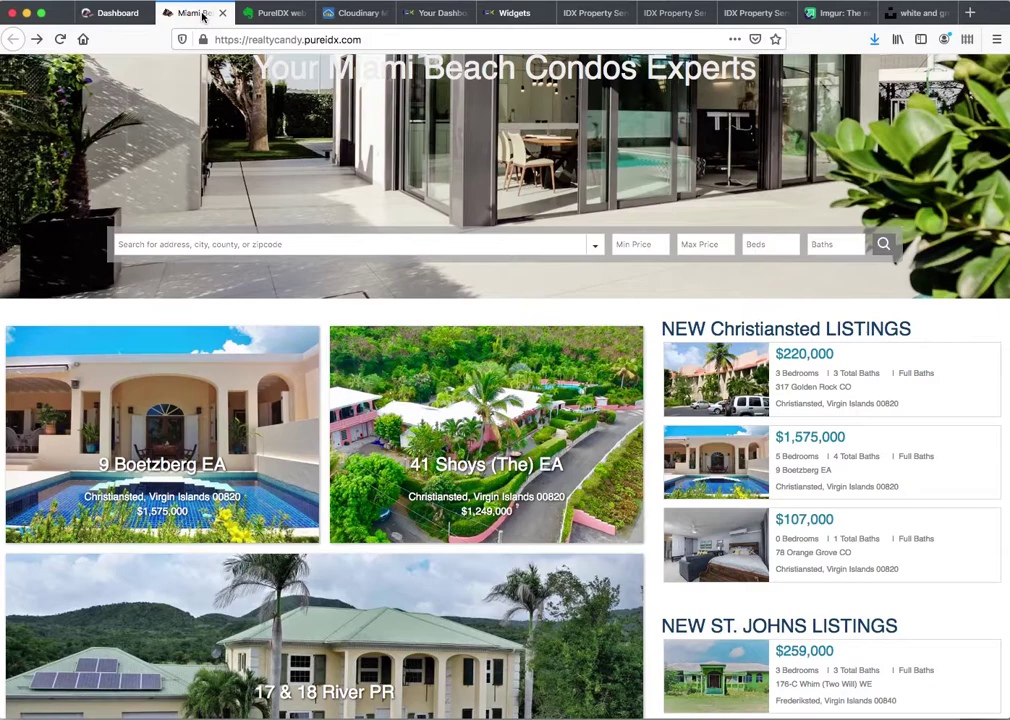
pyautogui.press('super+r')
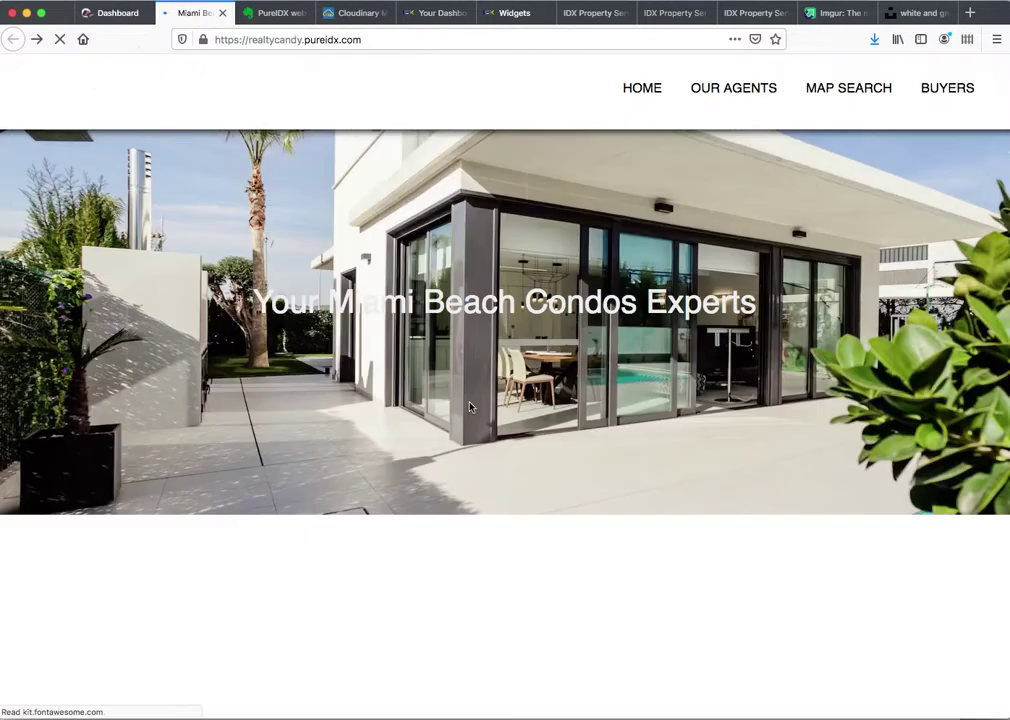
pyautogui.scroll(-5, 471, 406)
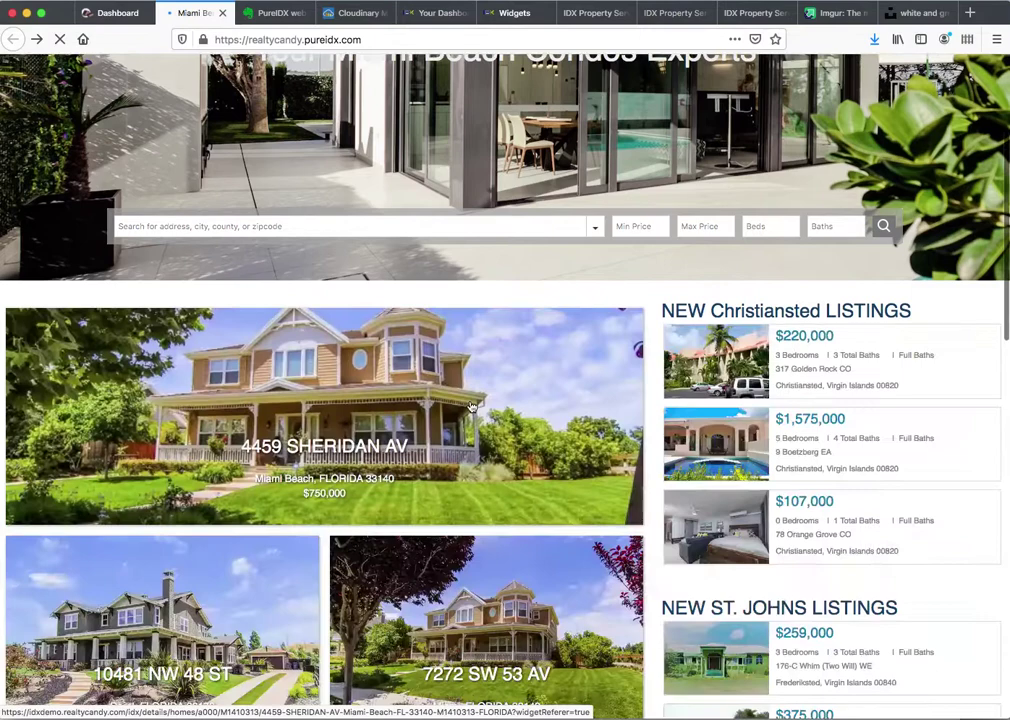
pyautogui.scroll(3, 471, 406)
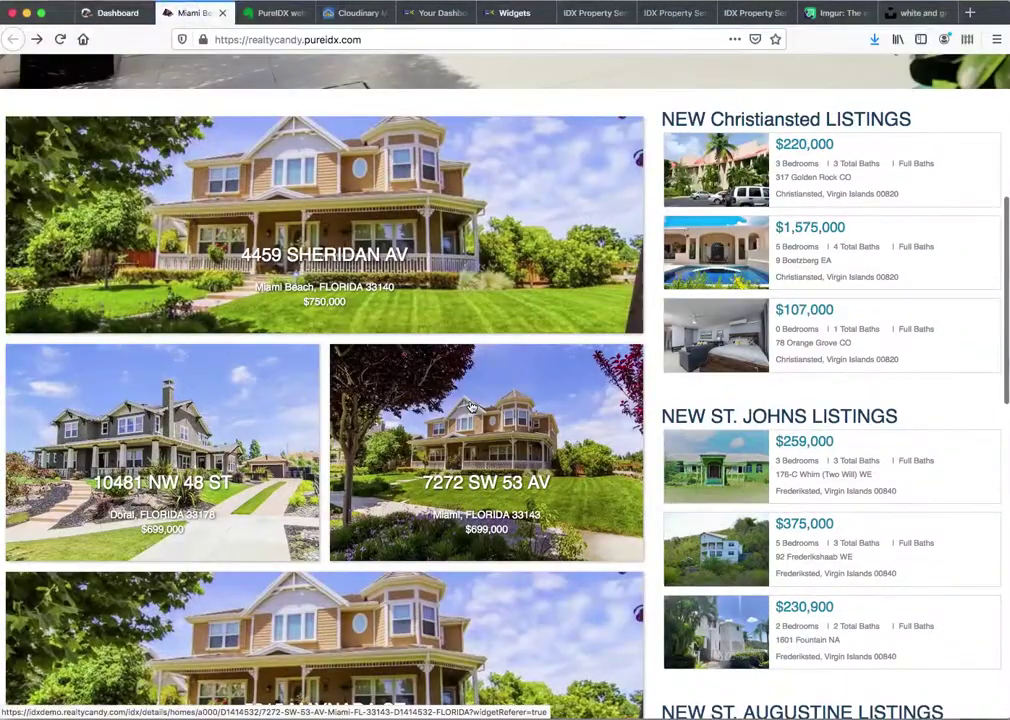
pyautogui.scroll(-1, 378, 443)
pyautogui.scroll(-3, 378, 443)
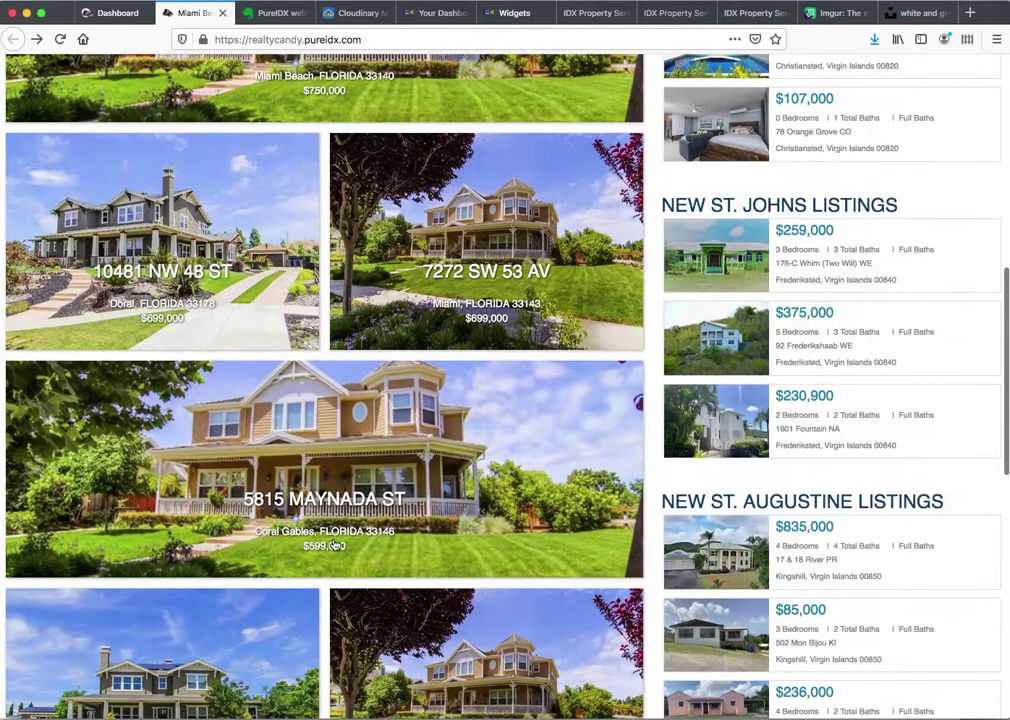
pyautogui.scroll(-5, 334, 419)
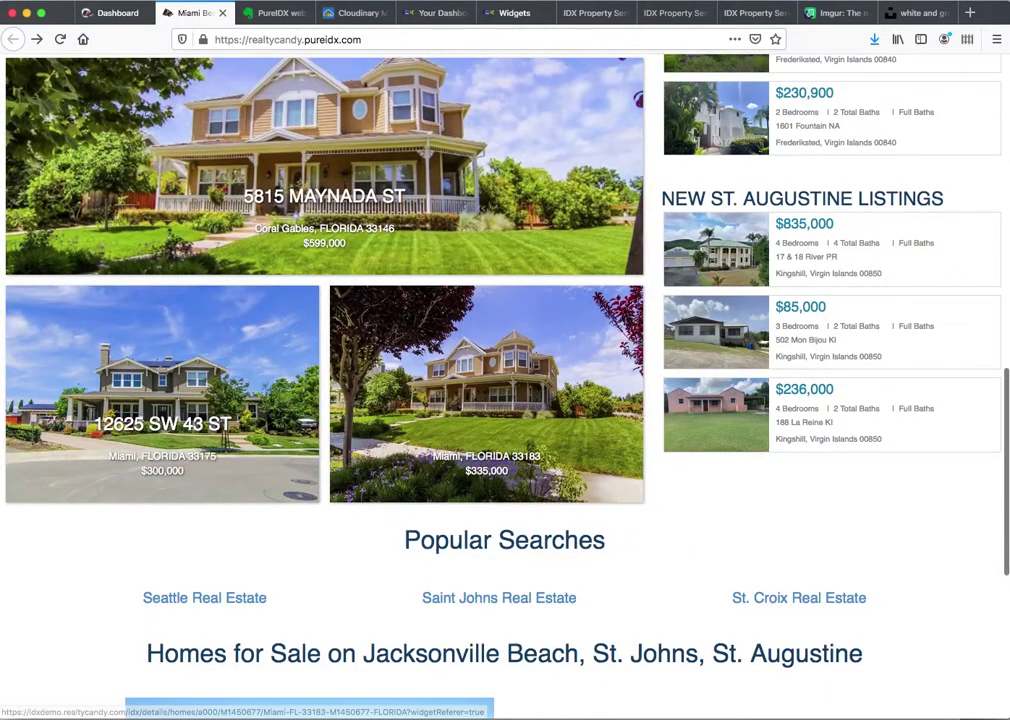
pyautogui.scroll(1, 372, 331)
pyautogui.scroll(4, 372, 331)
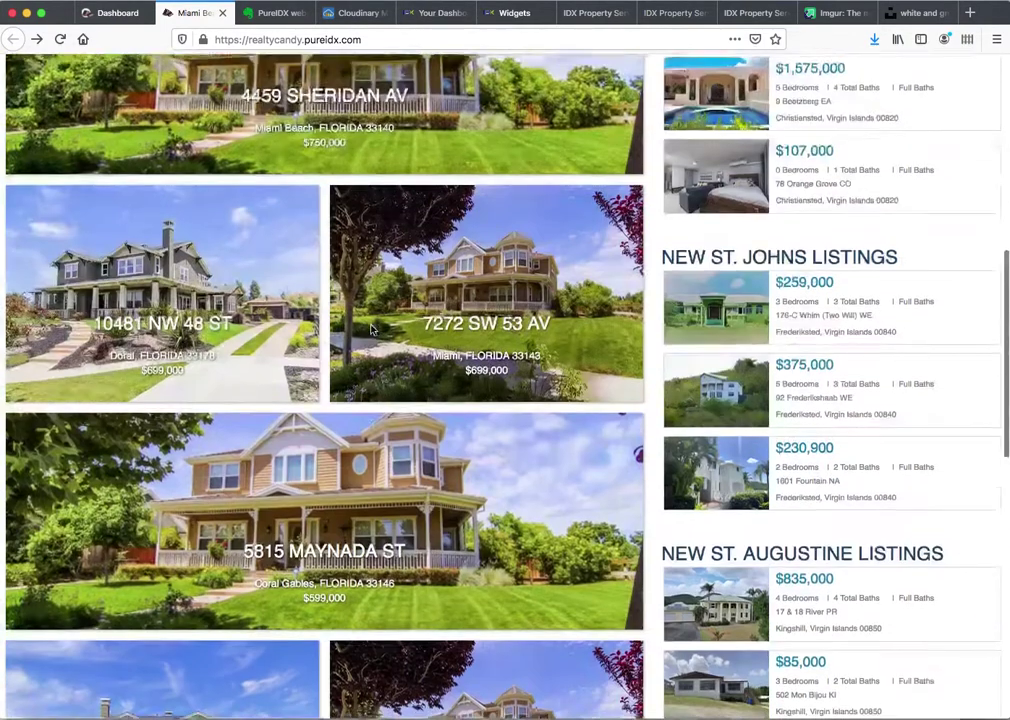
pyautogui.scroll(-3, 372, 331)
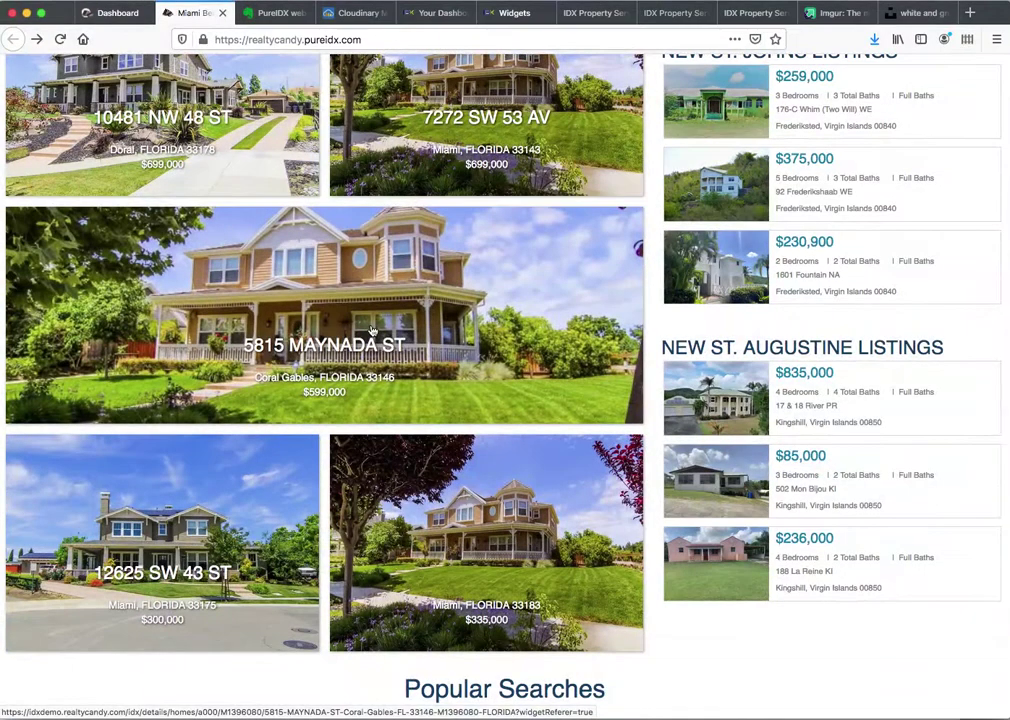
pyautogui.scroll(3, 372, 331)
pyautogui.scroll(2, 372, 331)
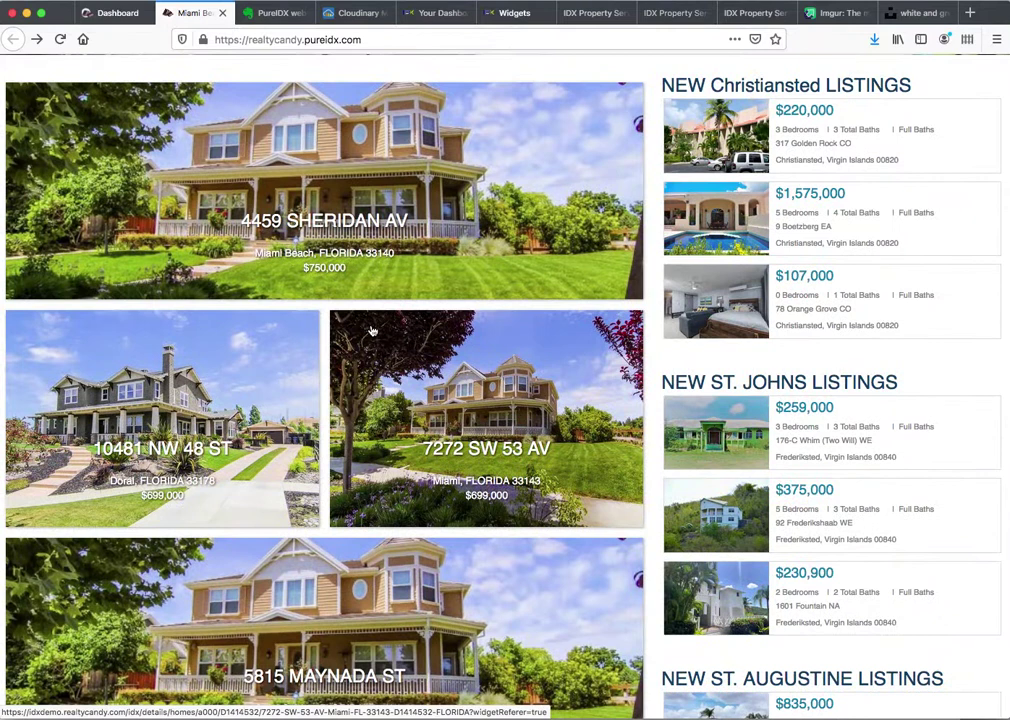
# - Load the A Choice Realty example site at achoiceatlanta.com
pyautogui.click(611, 17)
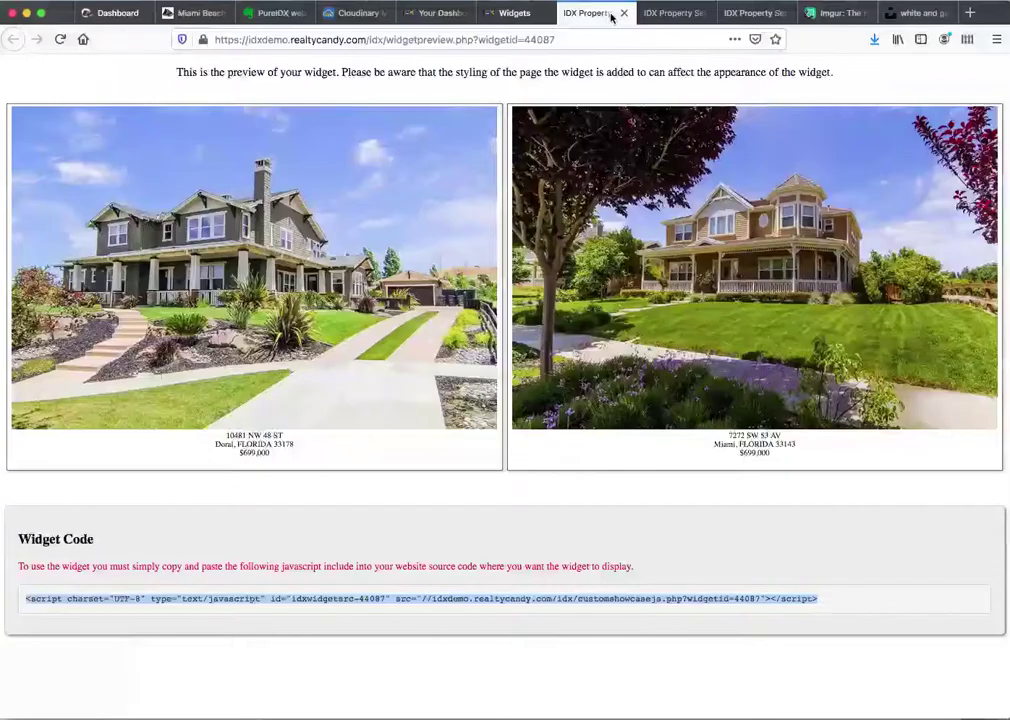
pyautogui.click(590, 40)
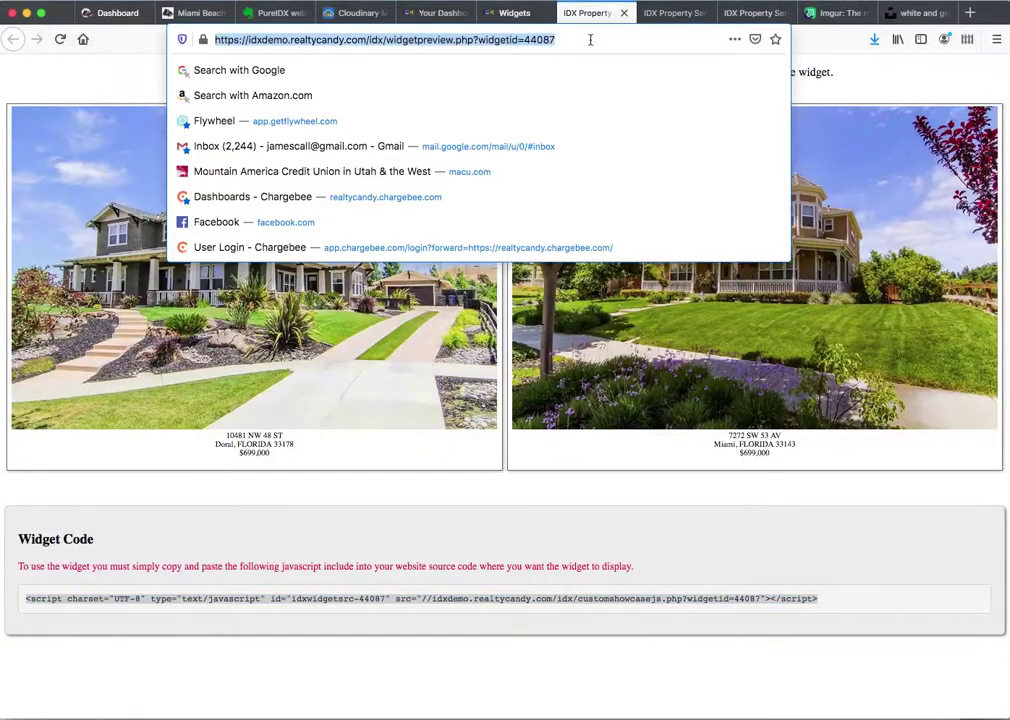
pyautogui.write('achoiceatlanta.com')
pyautogui.press('Return')
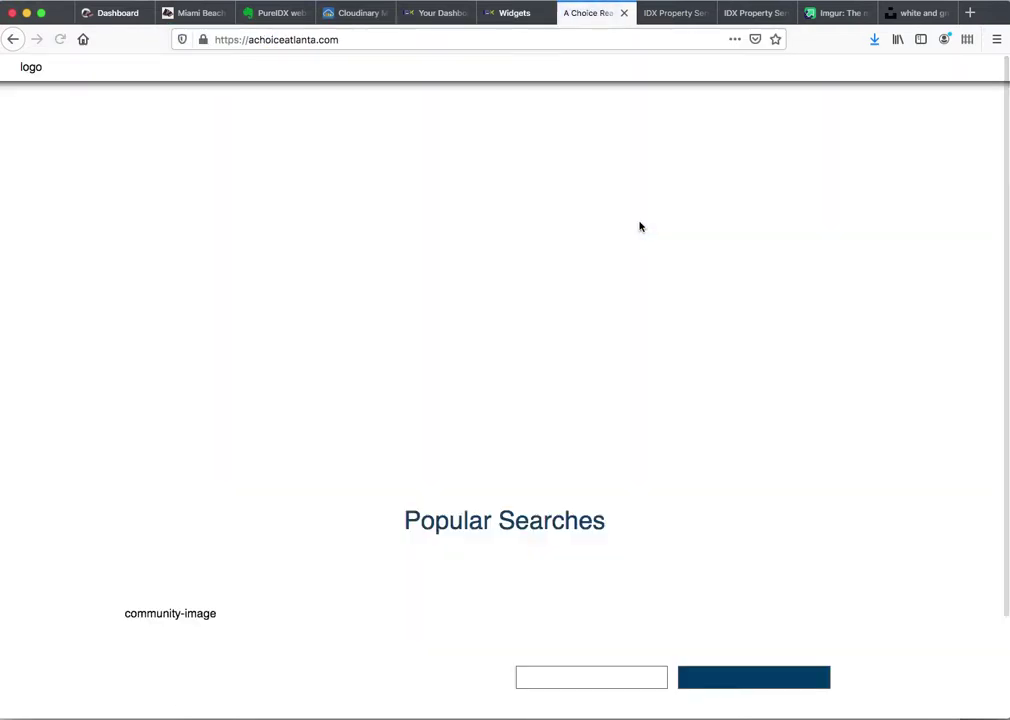
# - Scroll down to the example site's Popular Searches links and back to the top
pyautogui.scroll(-5, 598, 343)
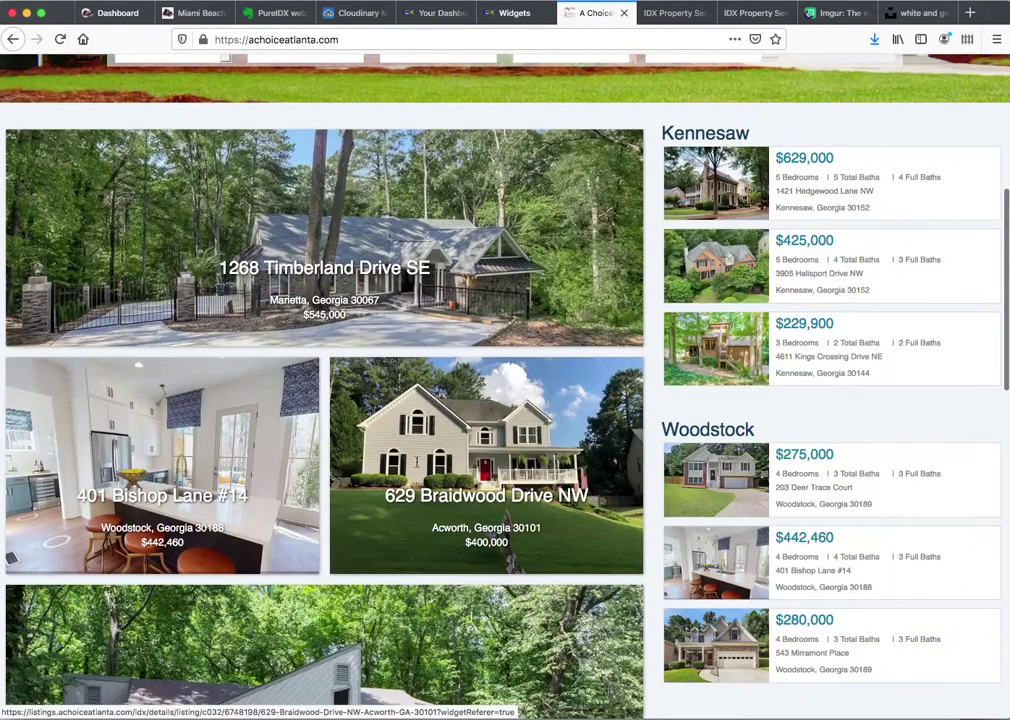
pyautogui.scroll(-5, 598, 343)
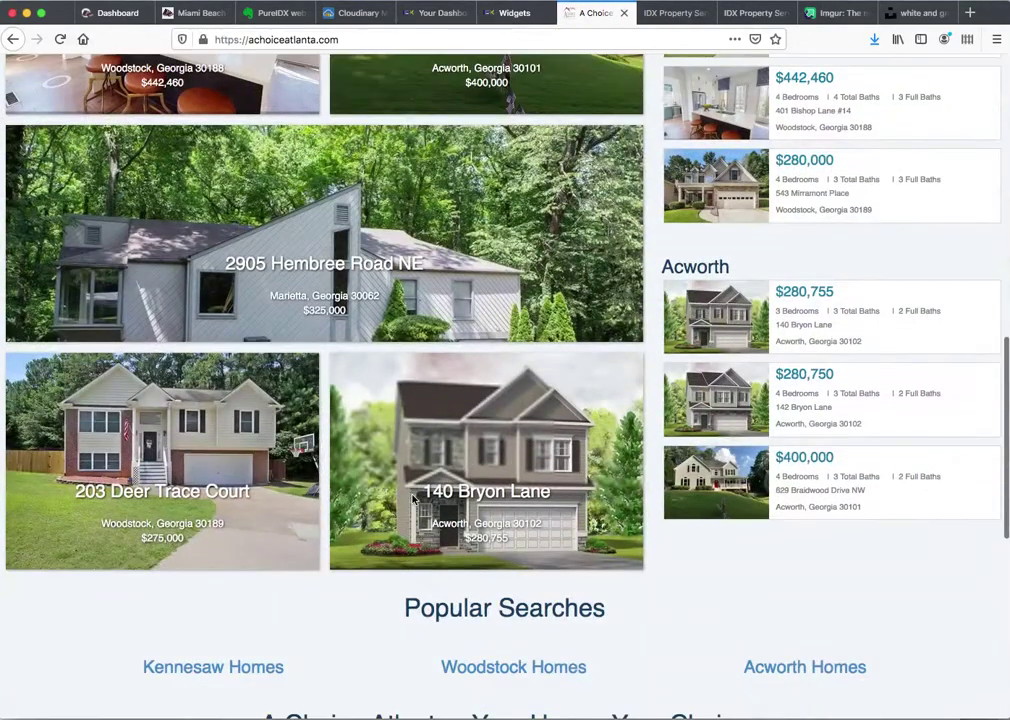
pyautogui.scroll(3, 413, 500)
pyautogui.scroll(2, 413, 500)
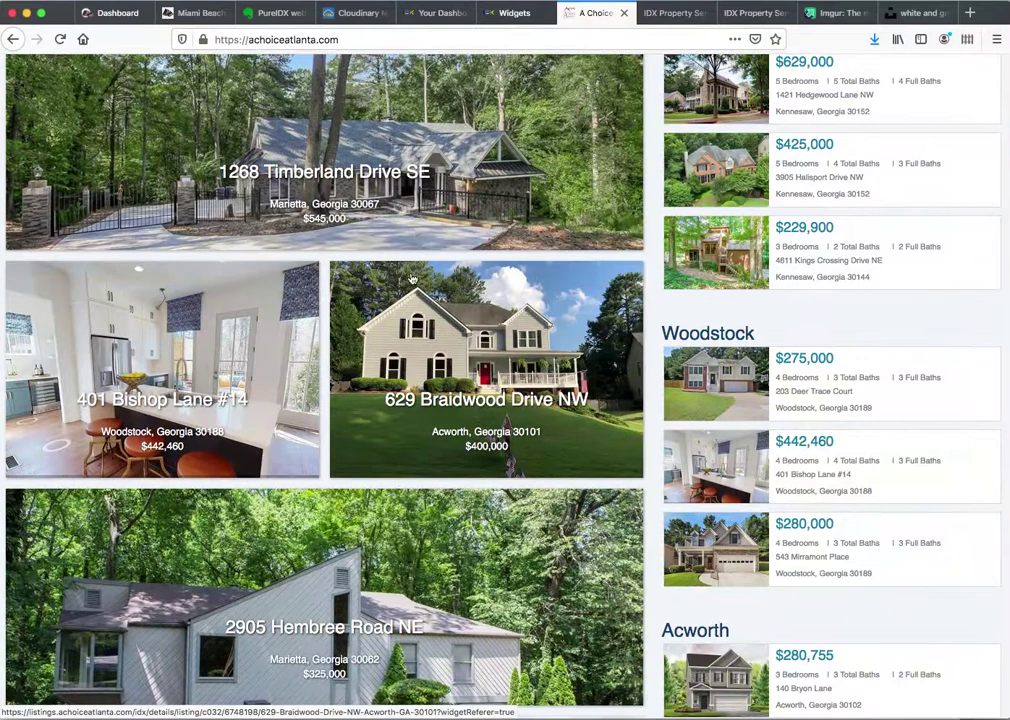
pyautogui.scroll(5, 465, 276)
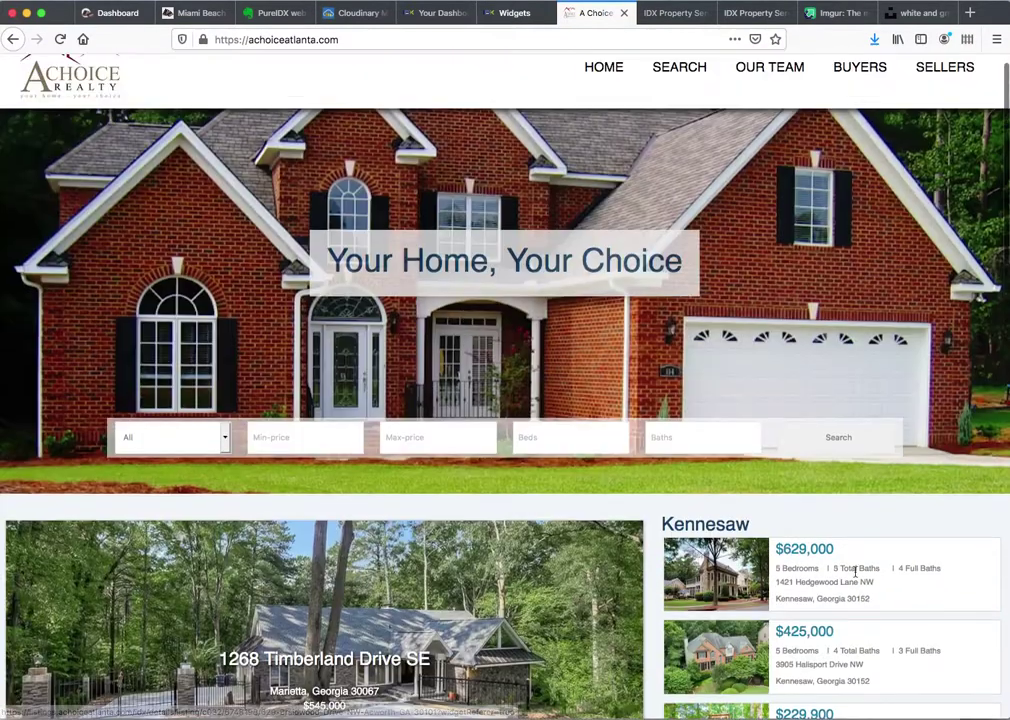
pyautogui.click(125, 18)
# - Change City 1's title from Christiansted to NEW MIAMI BEACH LISTINGS
pyautogui.scroll(-1, 329, 385)
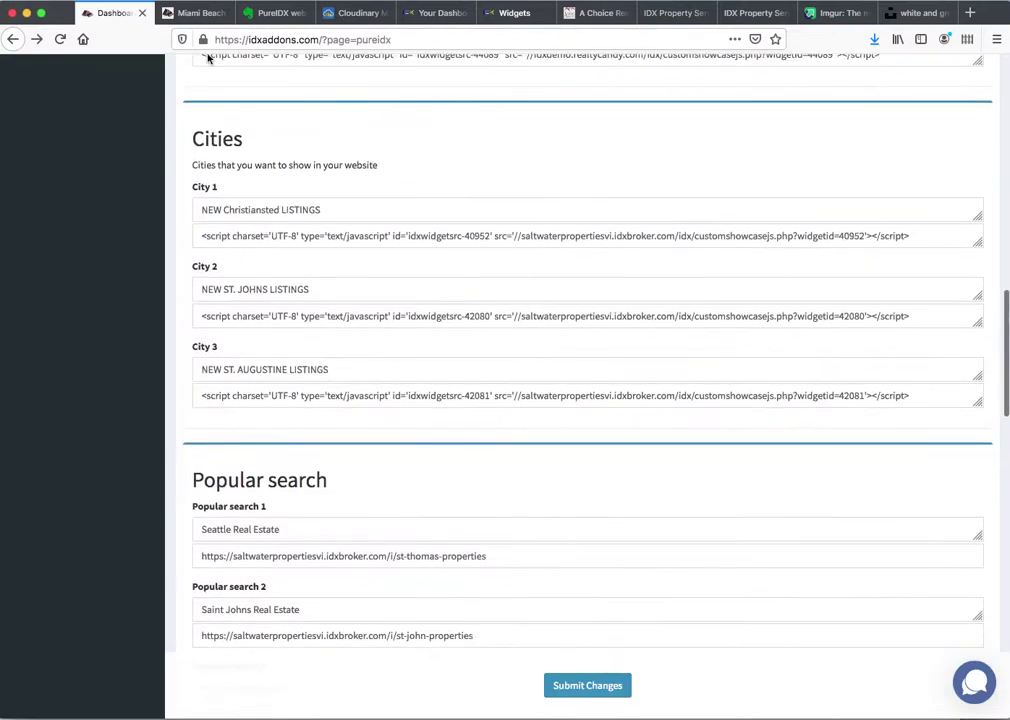
pyautogui.click(160, 18)
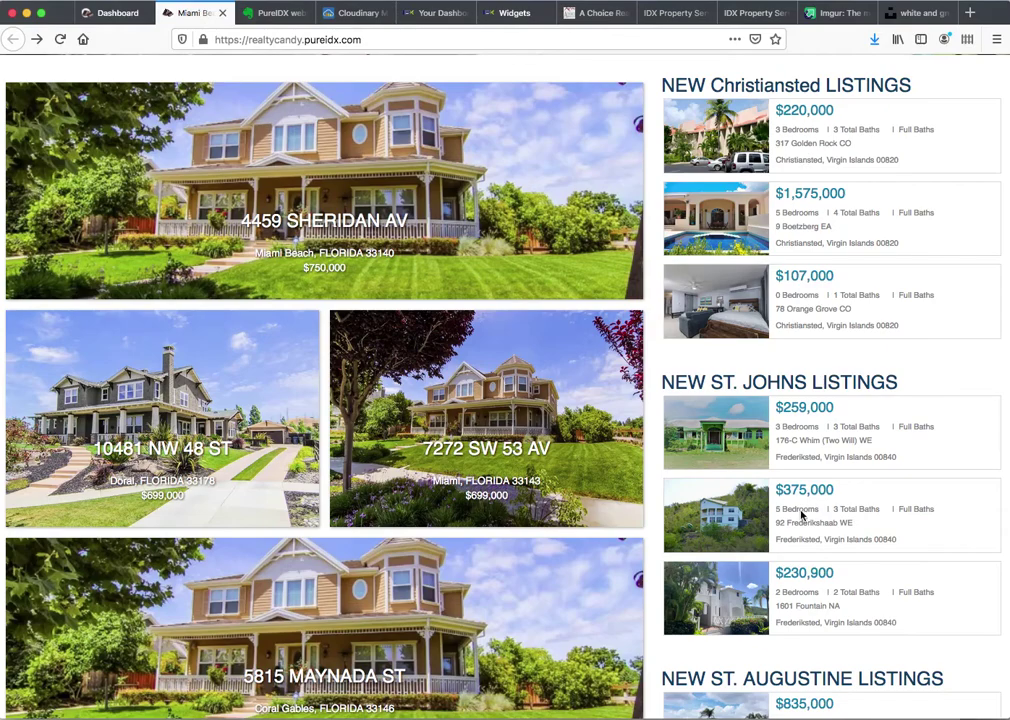
pyautogui.click(117, 16)
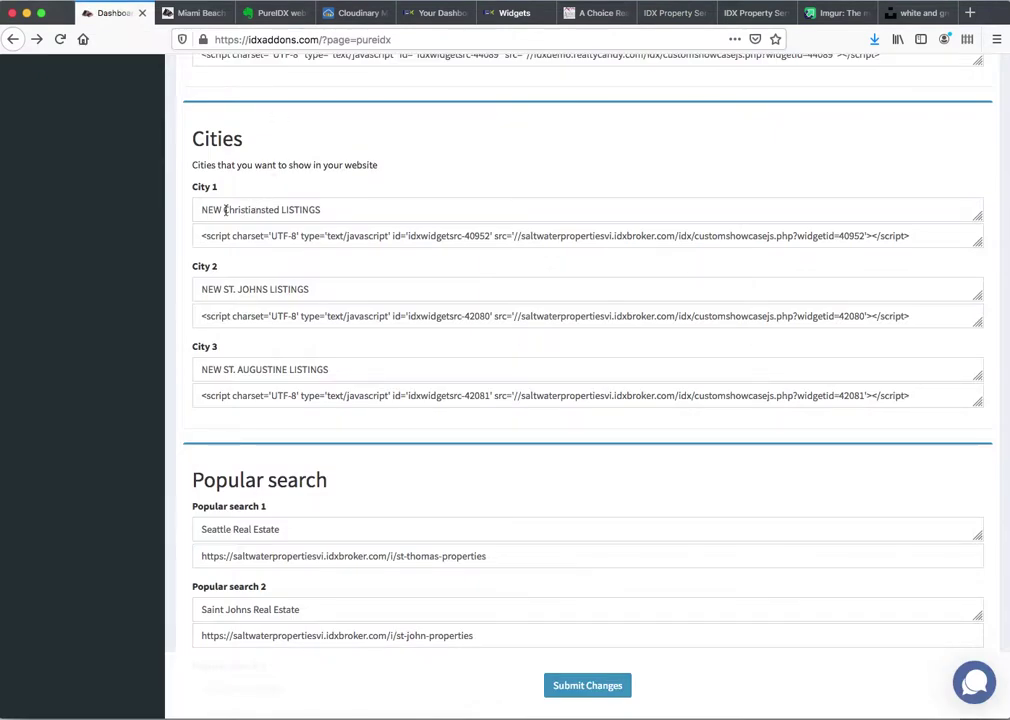
pyautogui.moveTo(224, 210); pyautogui.dragTo(278, 210)
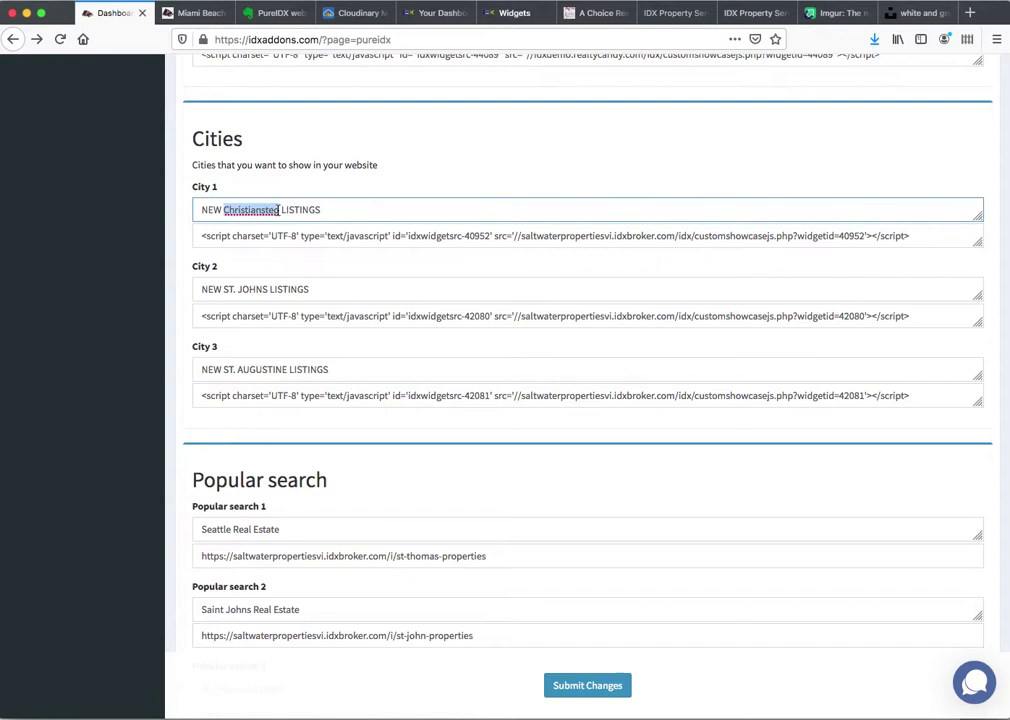
pyautogui.click(190, 12)
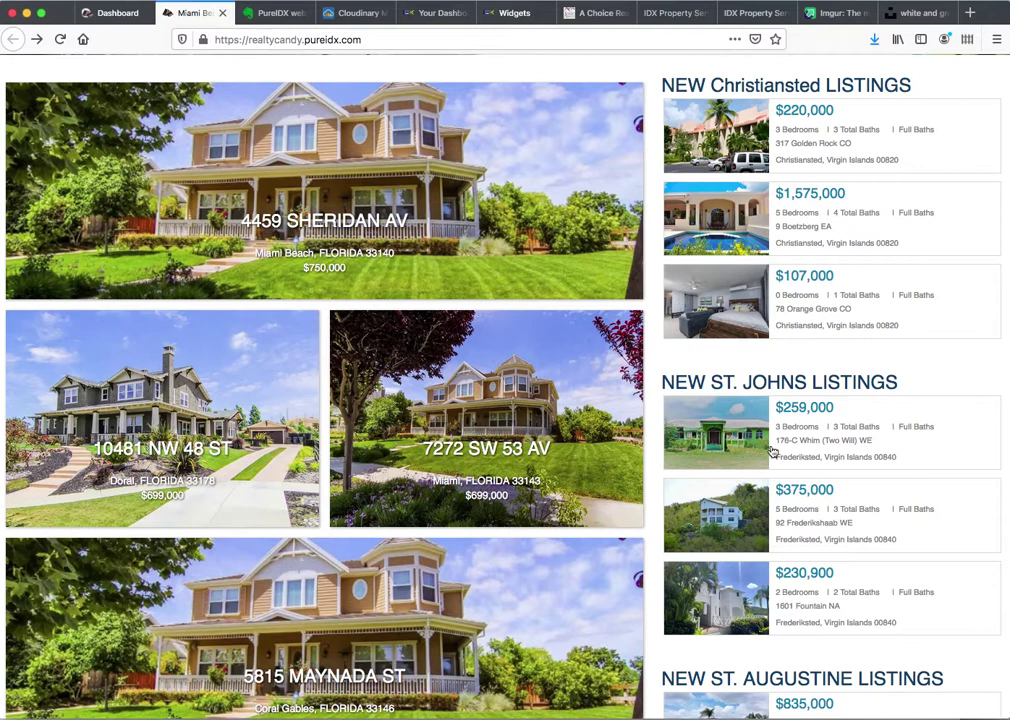
pyautogui.click(118, 13)
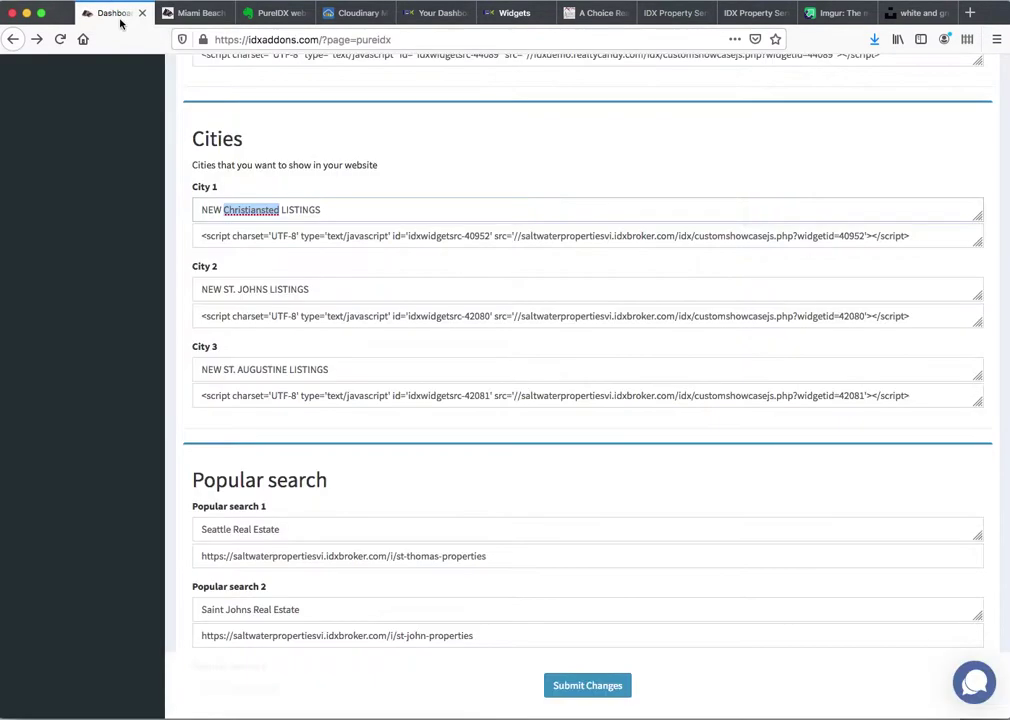
pyautogui.write('MIAMI B')
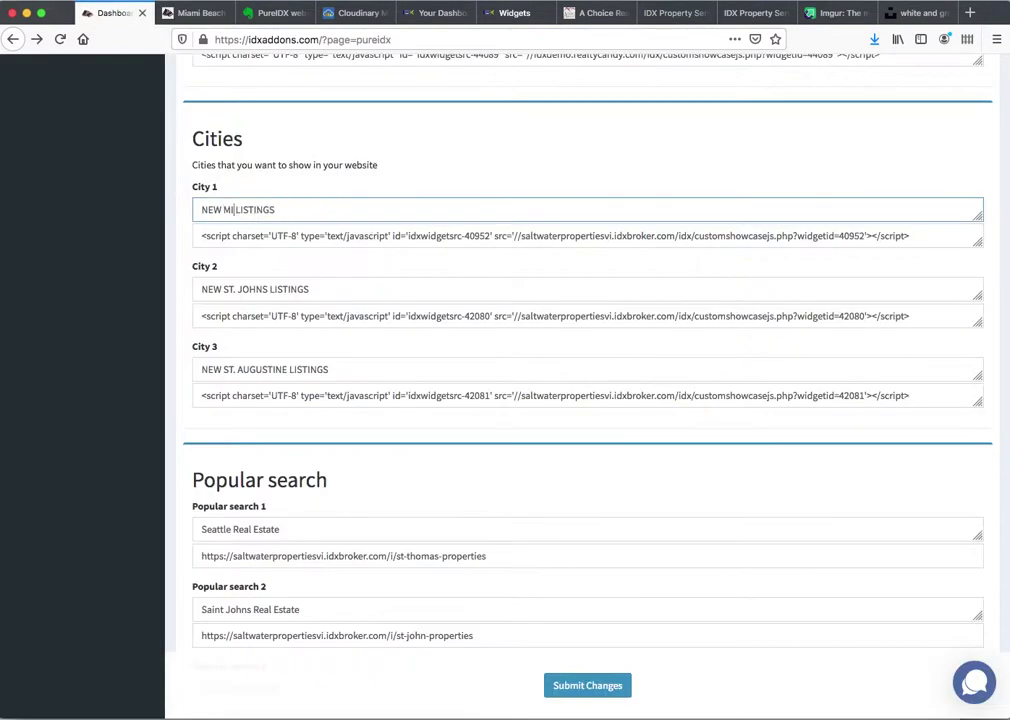
pyautogui.write('EACH')
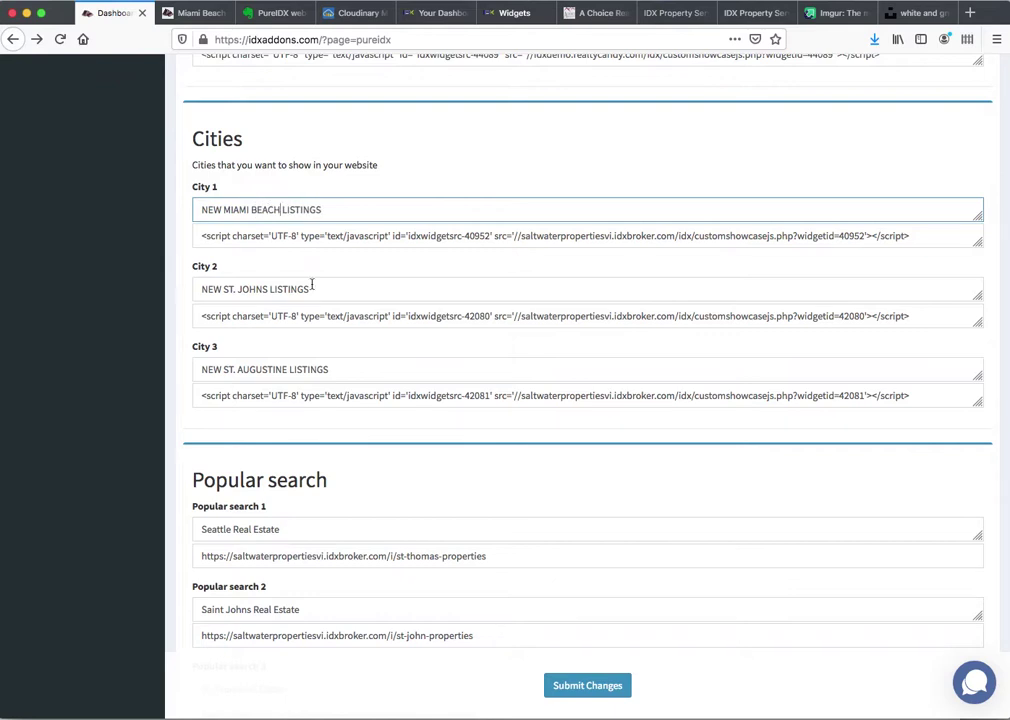
# - Retitle City 2 as NEW MIAMI and City 3 as NEW FT. LAUDERDALE LISTINGS
pyautogui.moveTo(268, 288); pyautogui.dragTo(225, 289)
pyautogui.write('MIAM')
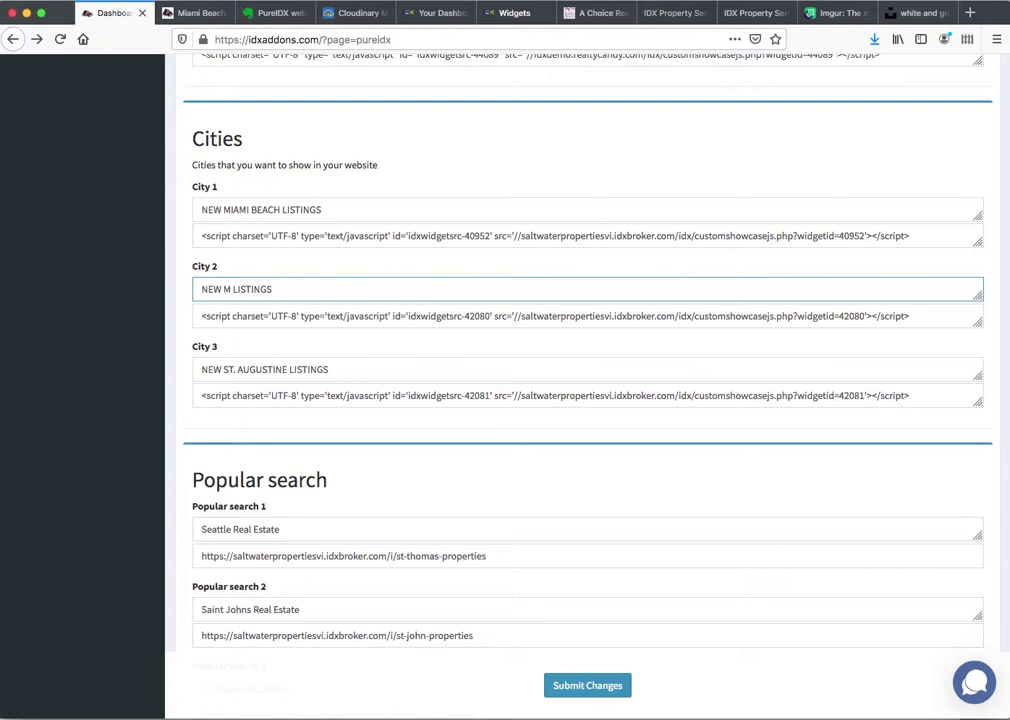
pyautogui.write('I')
pyautogui.moveTo(287, 368); pyautogui.dragTo(224, 368)
pyautogui.write('FL')
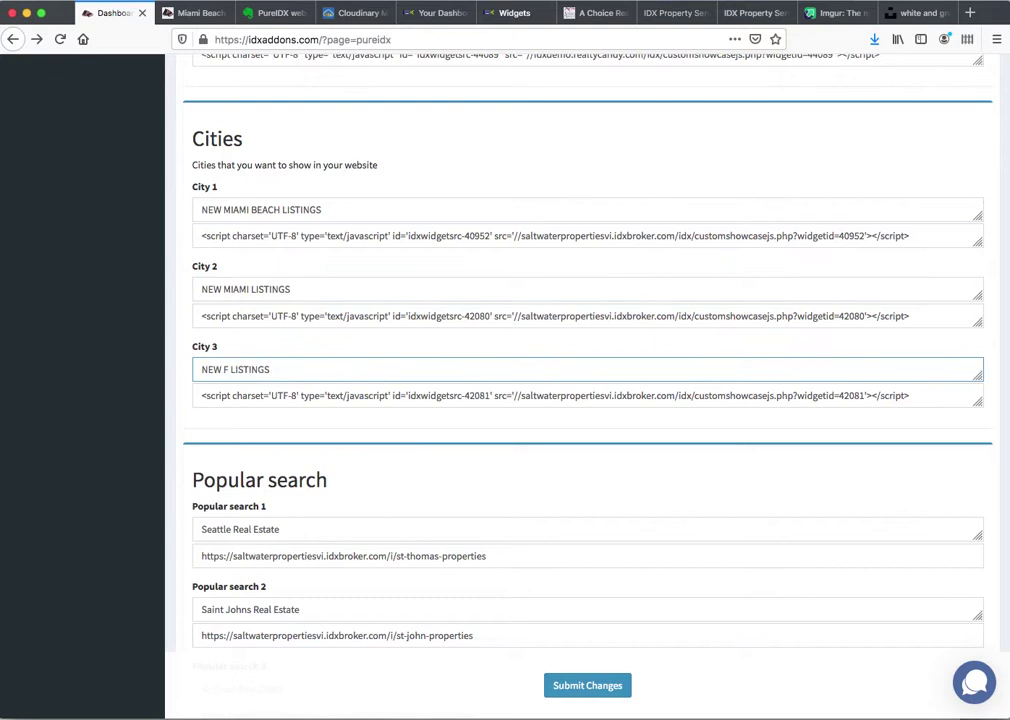
pyautogui.write('T. LAUDERD')
pyautogui.write('ALE')
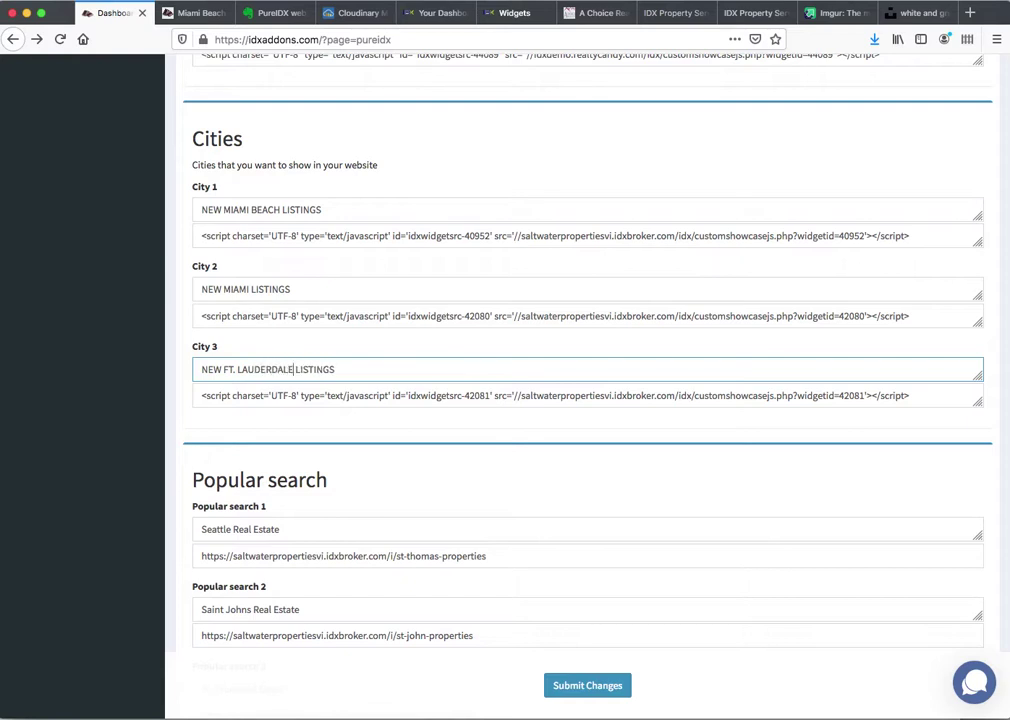
pyautogui.click(385, 421)
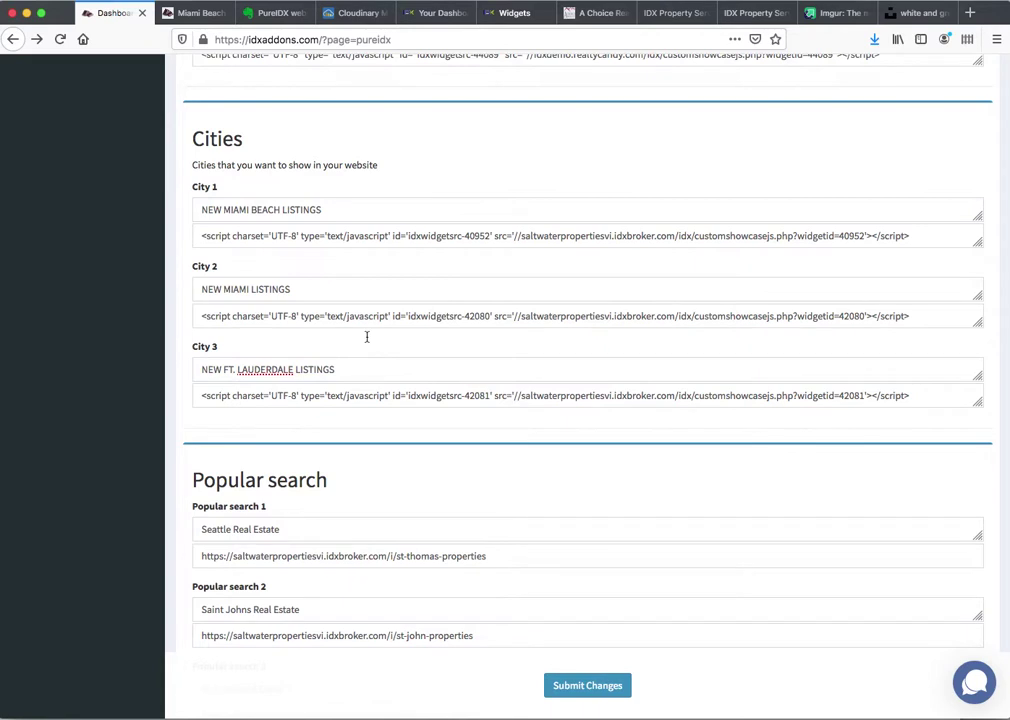
# - Start a new Showcase widget that features properties from a Custom Search
pyautogui.click(514, 13)
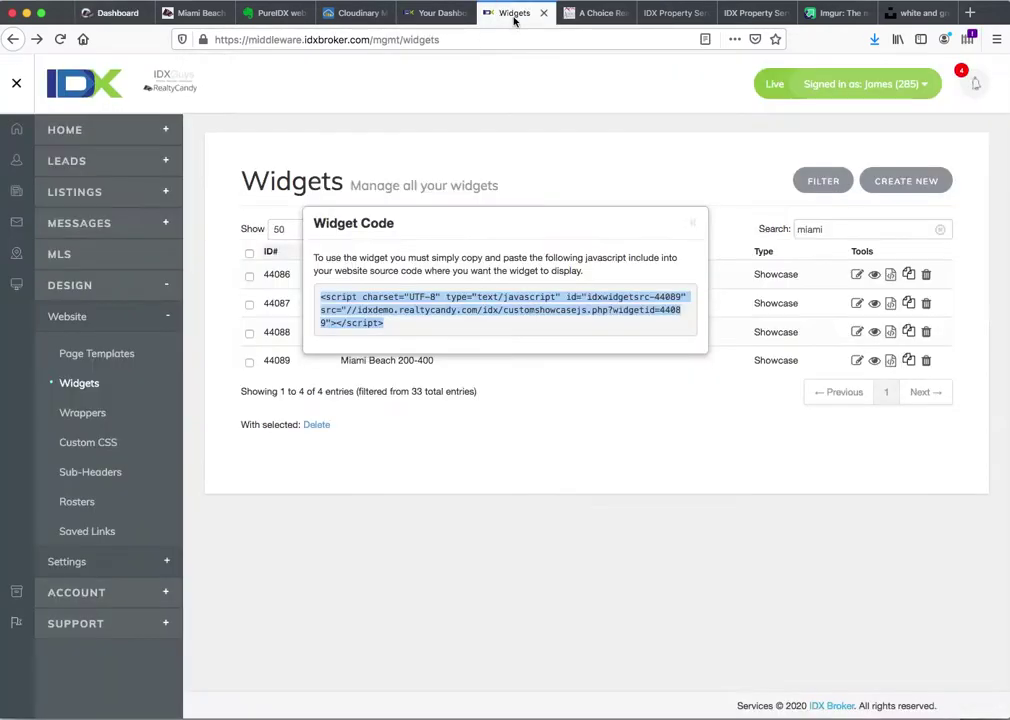
pyautogui.click(700, 225)
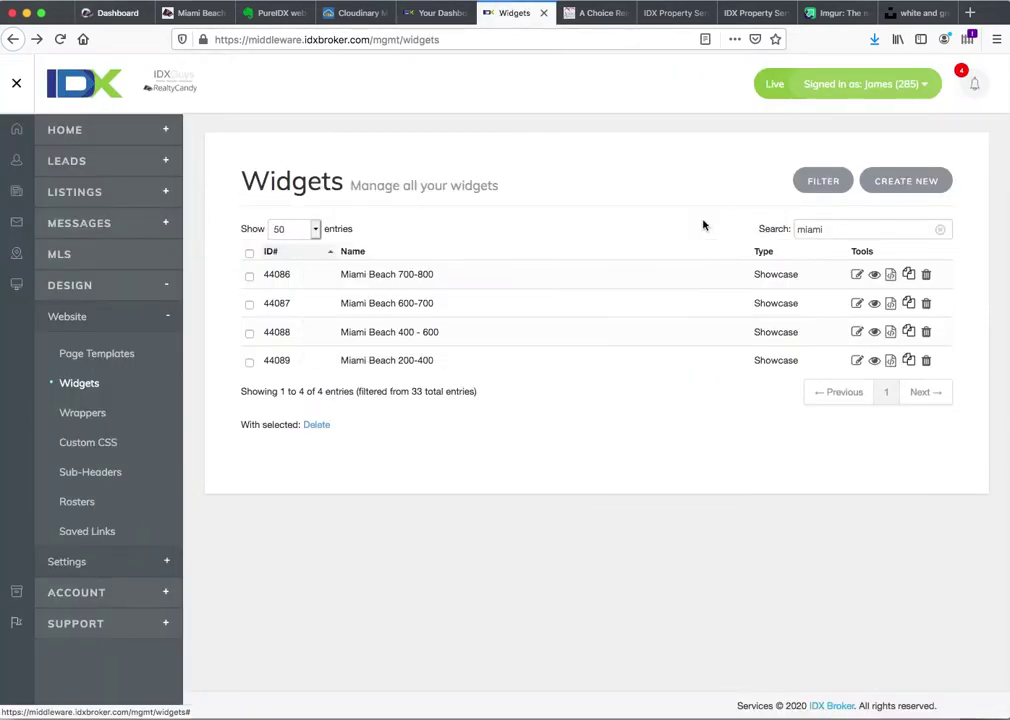
pyautogui.click(927, 183)
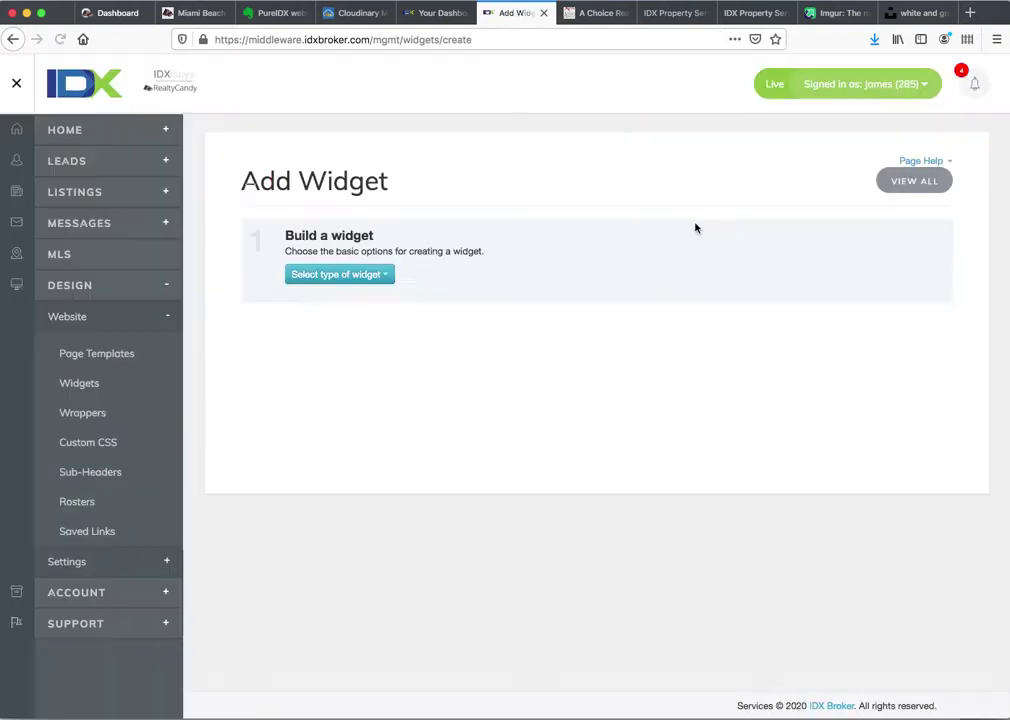
pyautogui.click(360, 277)
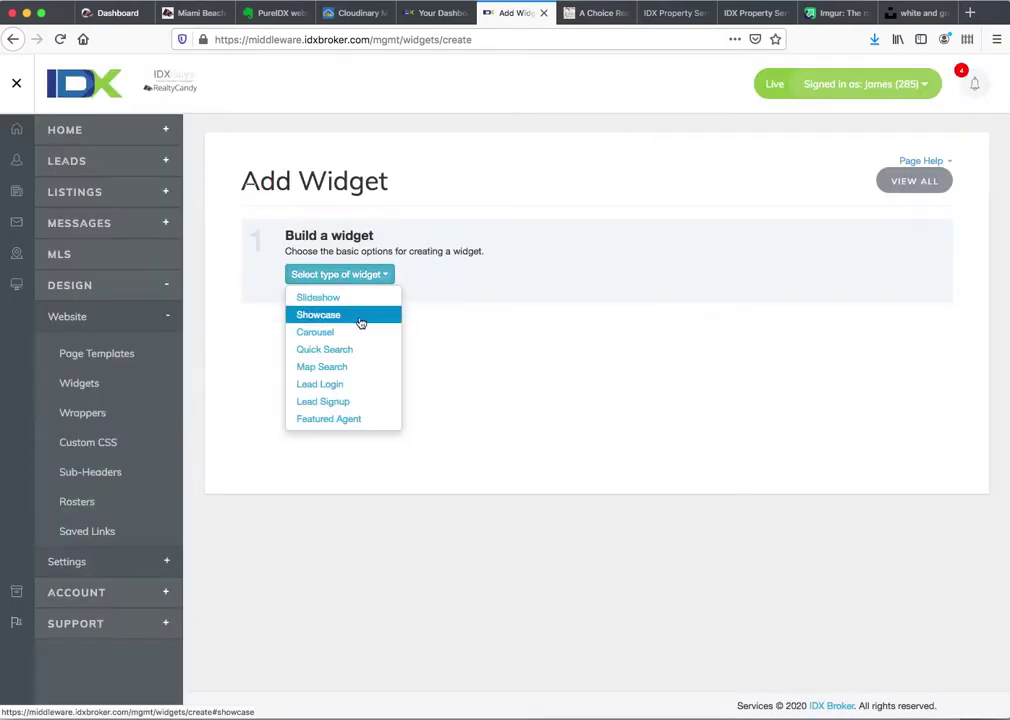
pyautogui.click(359, 317)
pyautogui.click(543, 274)
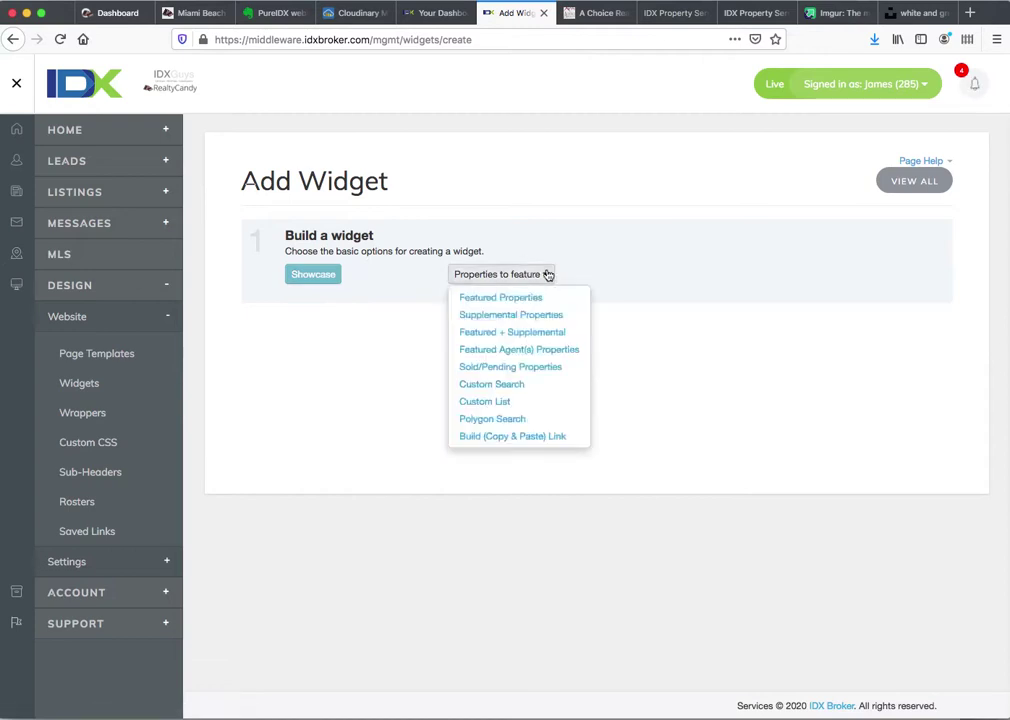
pyautogui.click(519, 390)
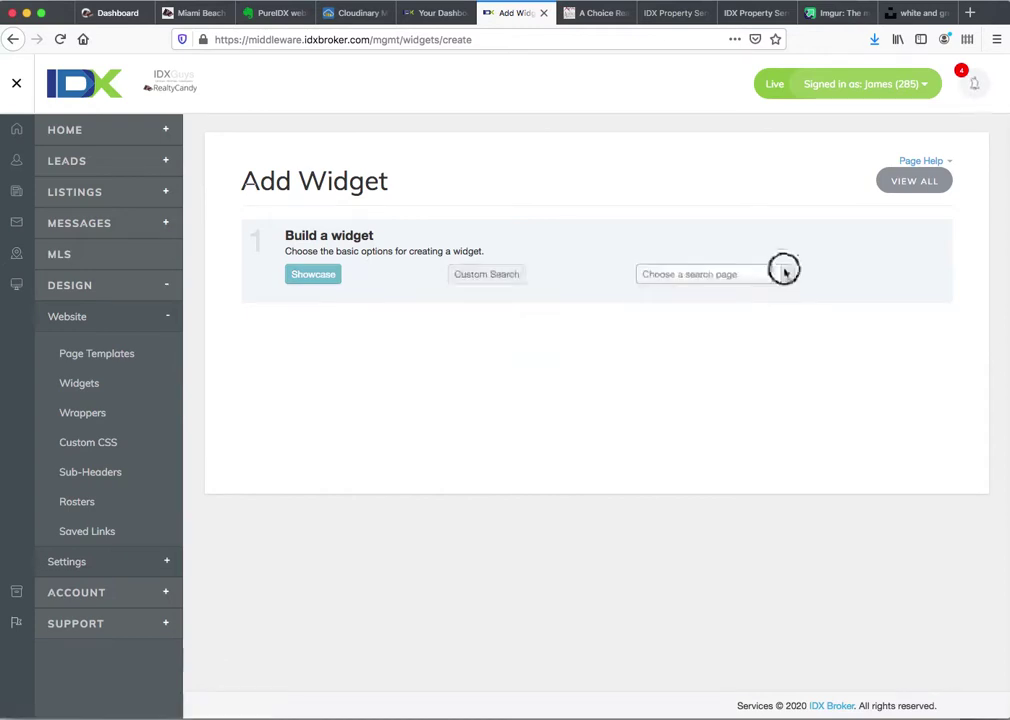
# - Base the widget on the Search Homes page with Miami Beach as its city, showing additional filters
pyautogui.click(758, 275)
pyautogui.scroll(-2, 754, 396)
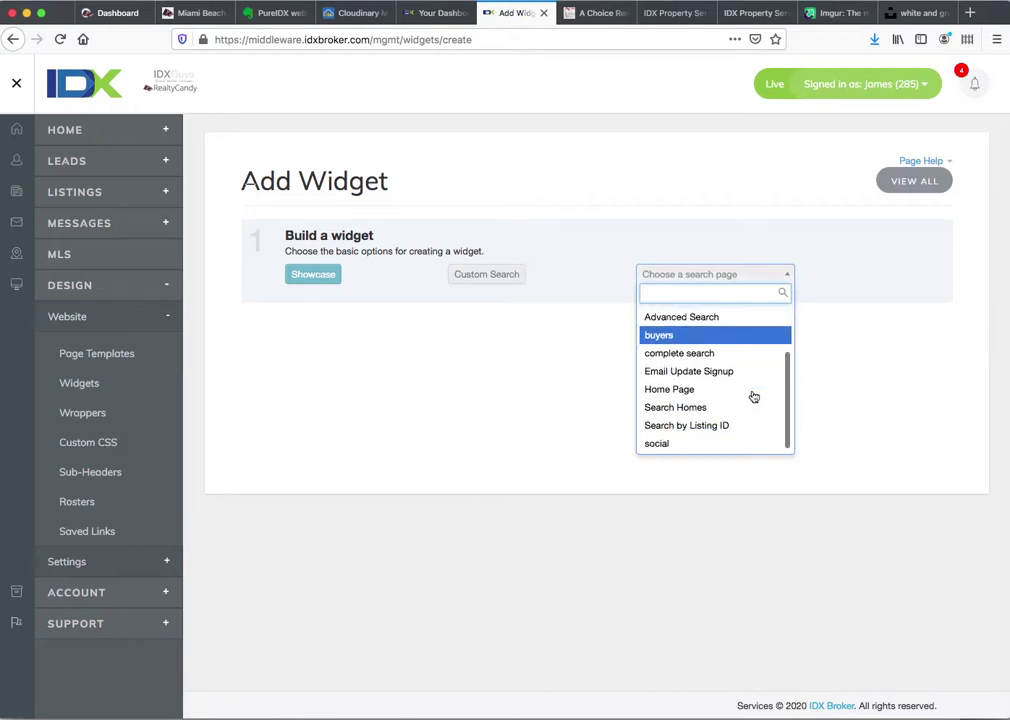
pyautogui.click(721, 407)
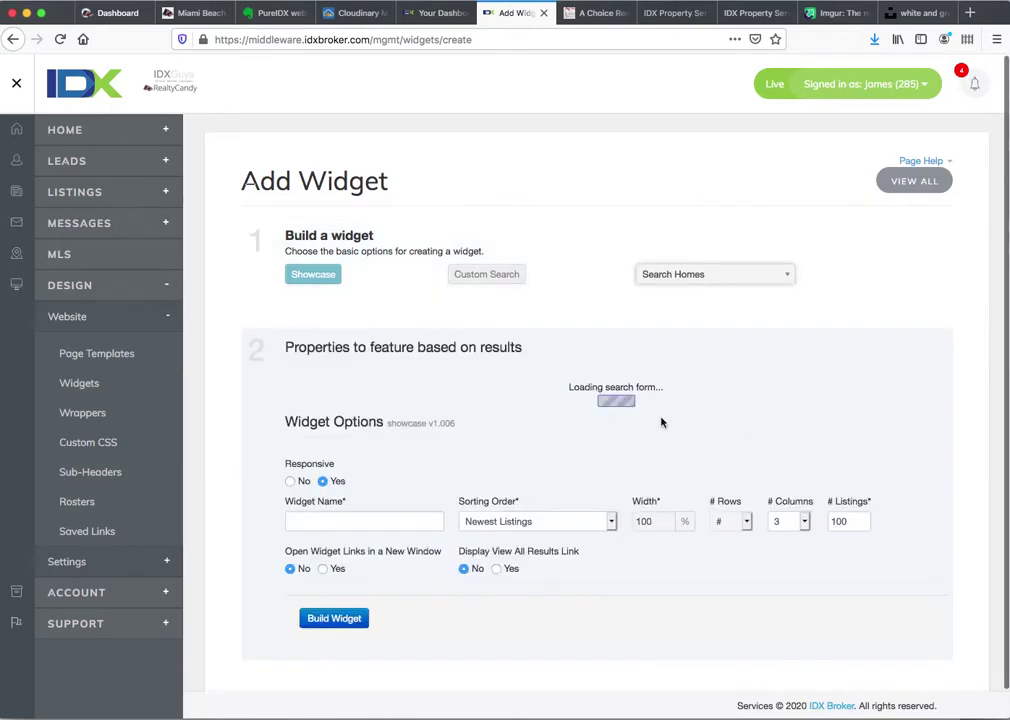
pyautogui.scroll(-4, 481, 451)
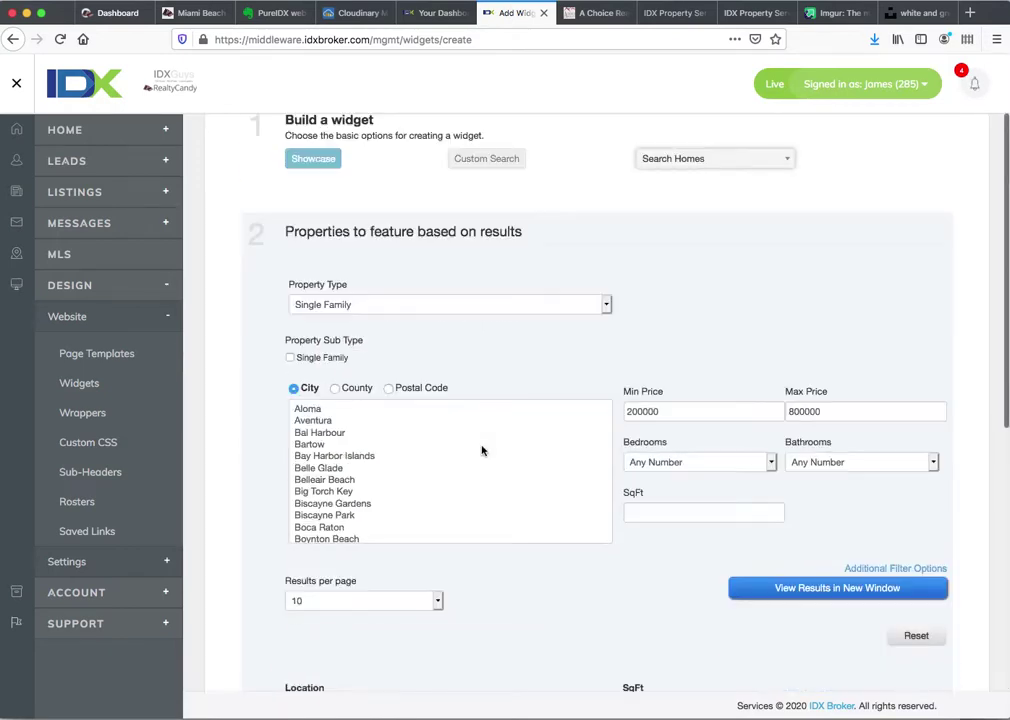
pyautogui.scroll(-10, 481, 451)
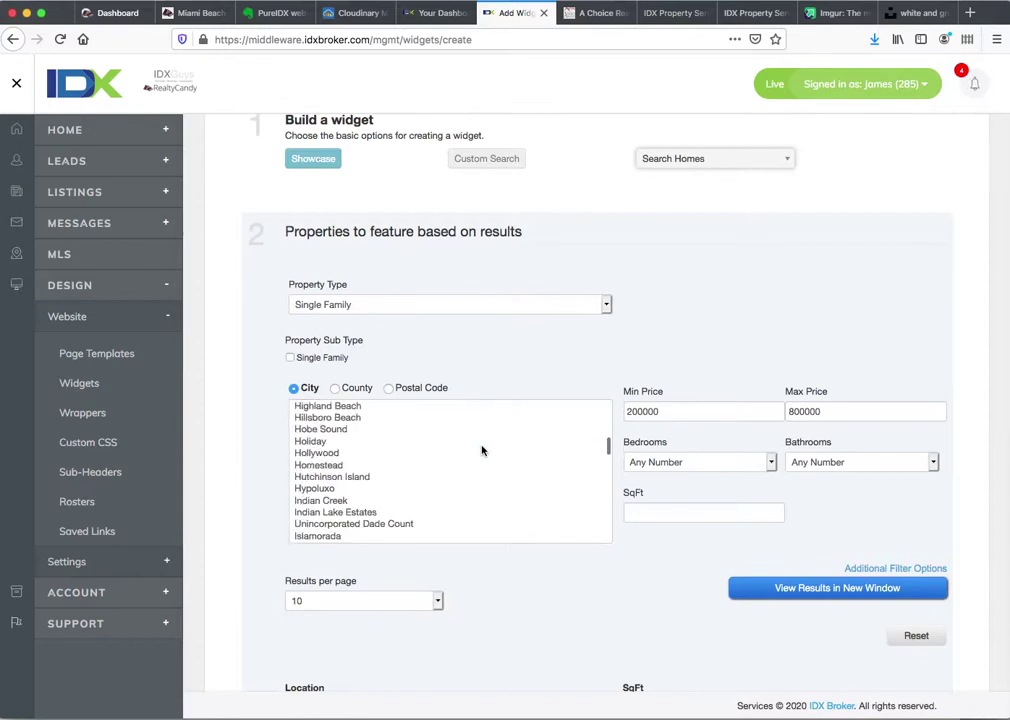
pyautogui.scroll(-6, 481, 451)
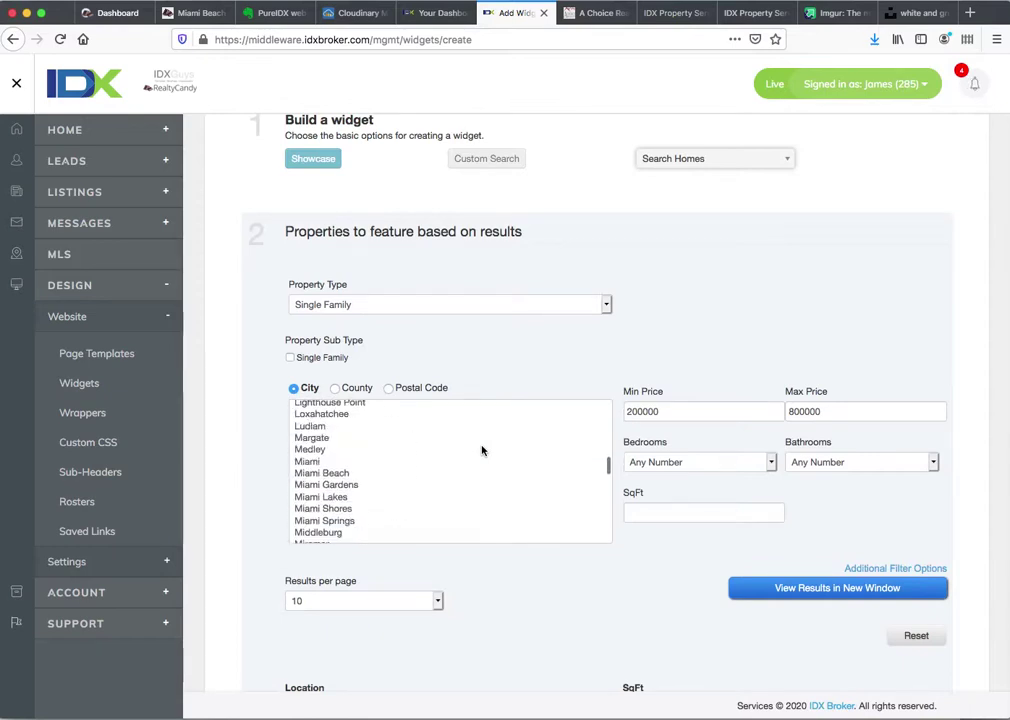
pyautogui.click(334, 472)
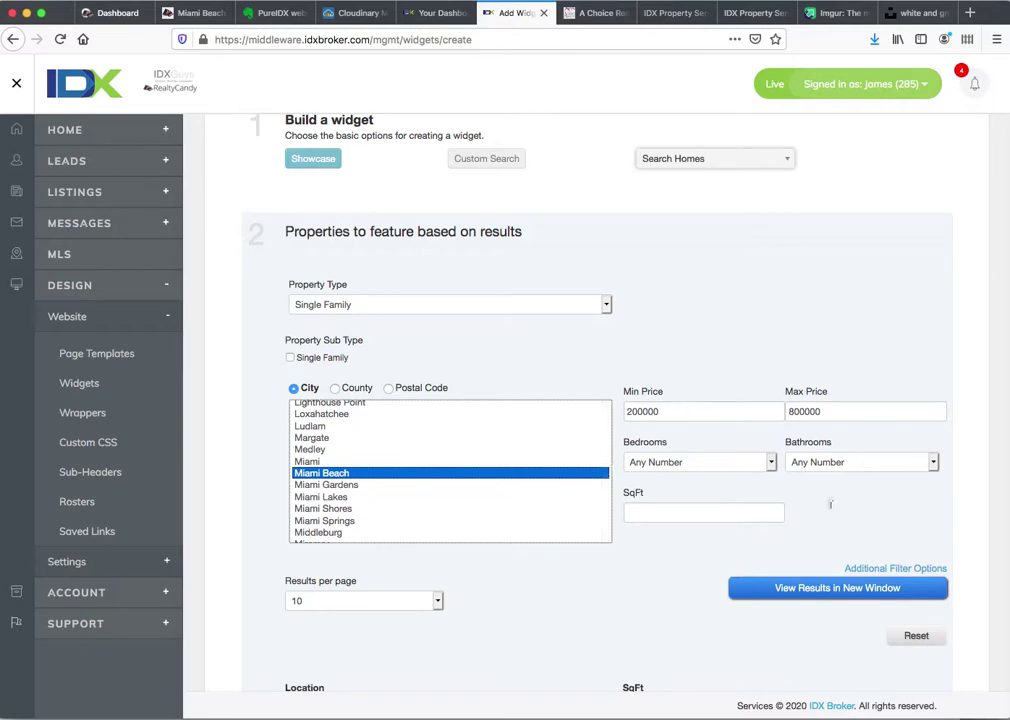
pyautogui.scroll(-3, 795, 557)
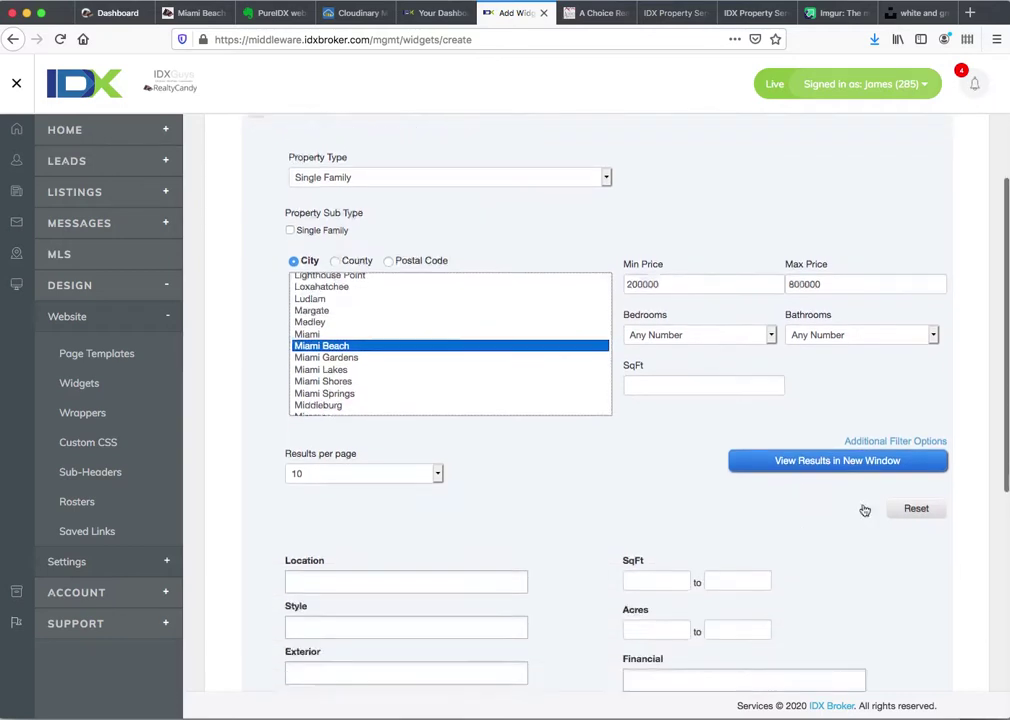
pyautogui.click(912, 443)
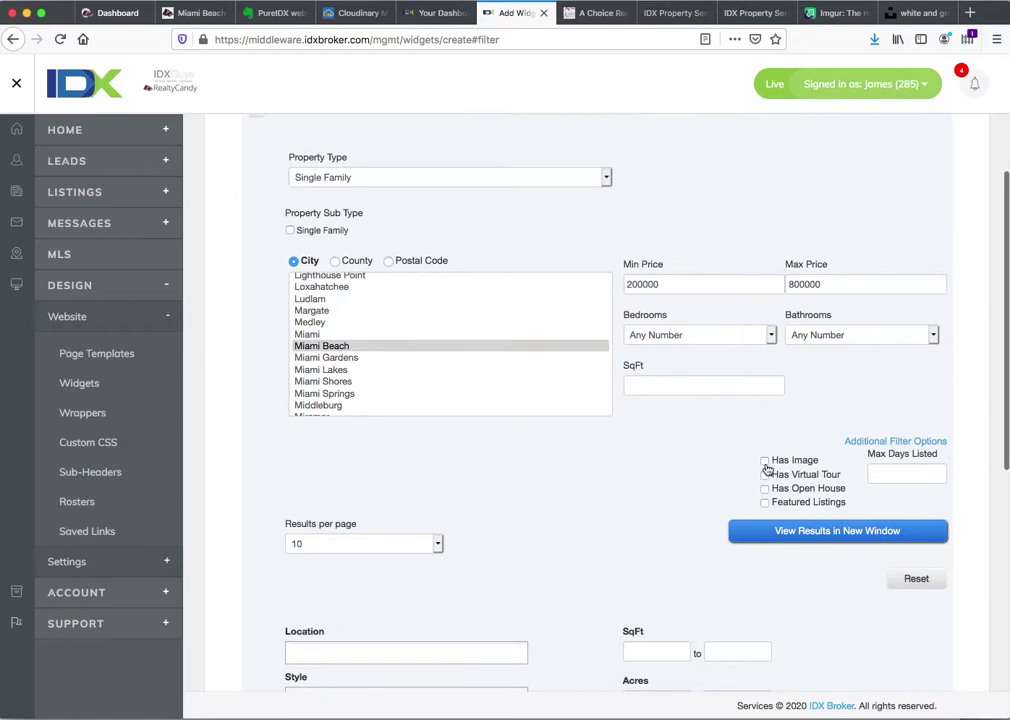
# - Build the Miami Beach Sidebar1 widget with 1 column and 3 listings, then select its 44090 embed code
pyautogui.scroll(-5, 641, 527)
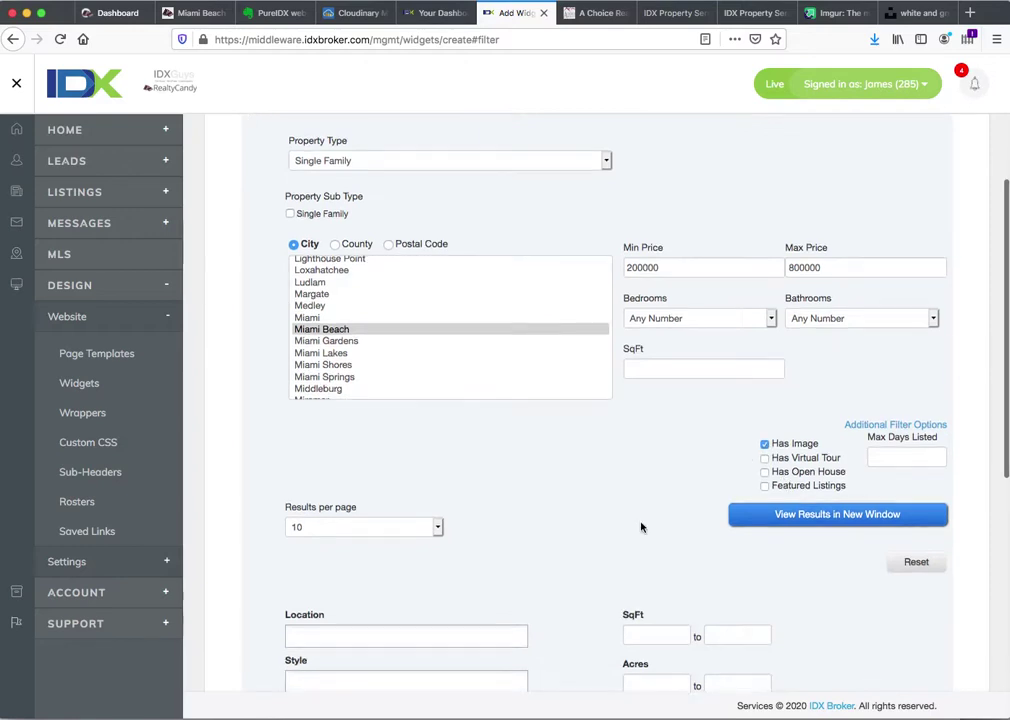
pyautogui.scroll(-6, 641, 524)
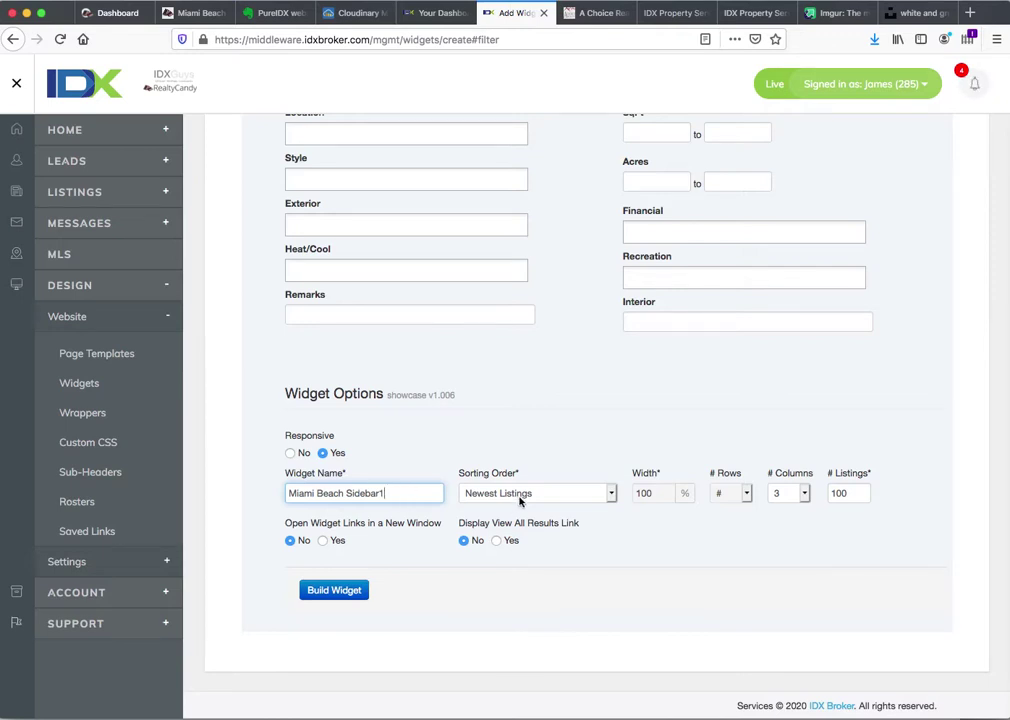
pyautogui.click(785, 493)
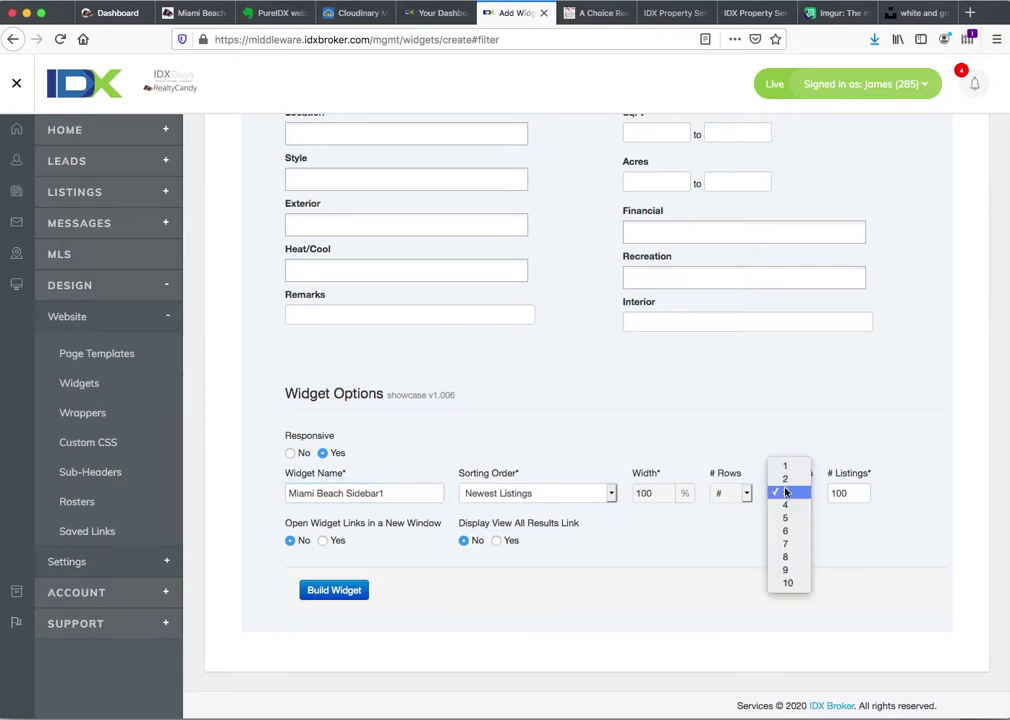
pyautogui.click(785, 468)
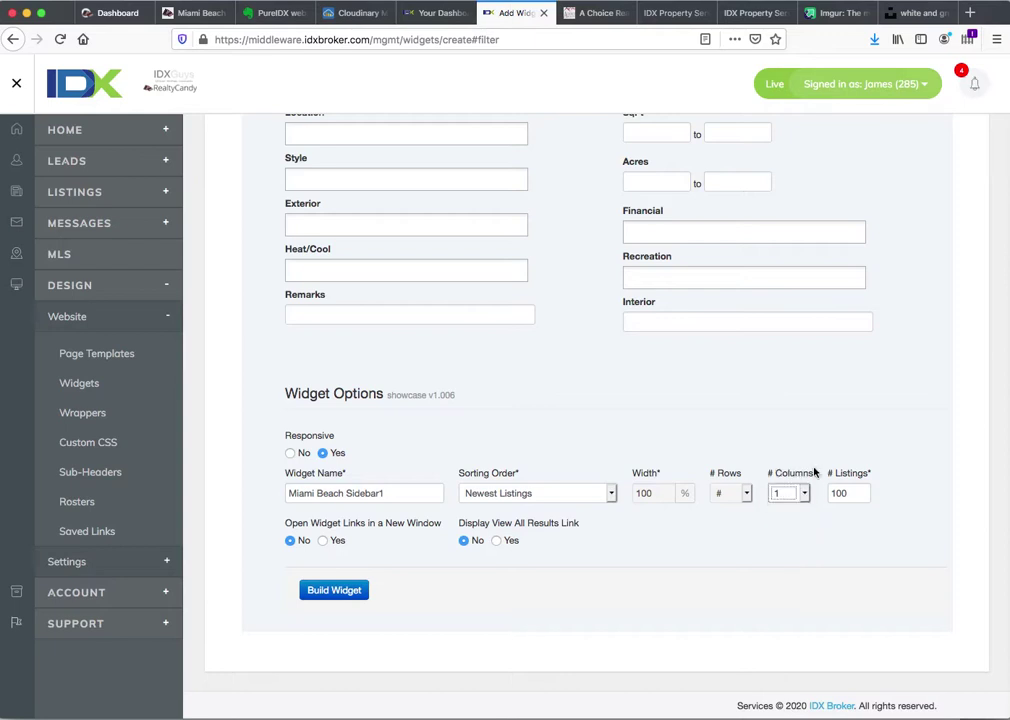
pyautogui.doubleClick(851, 493)
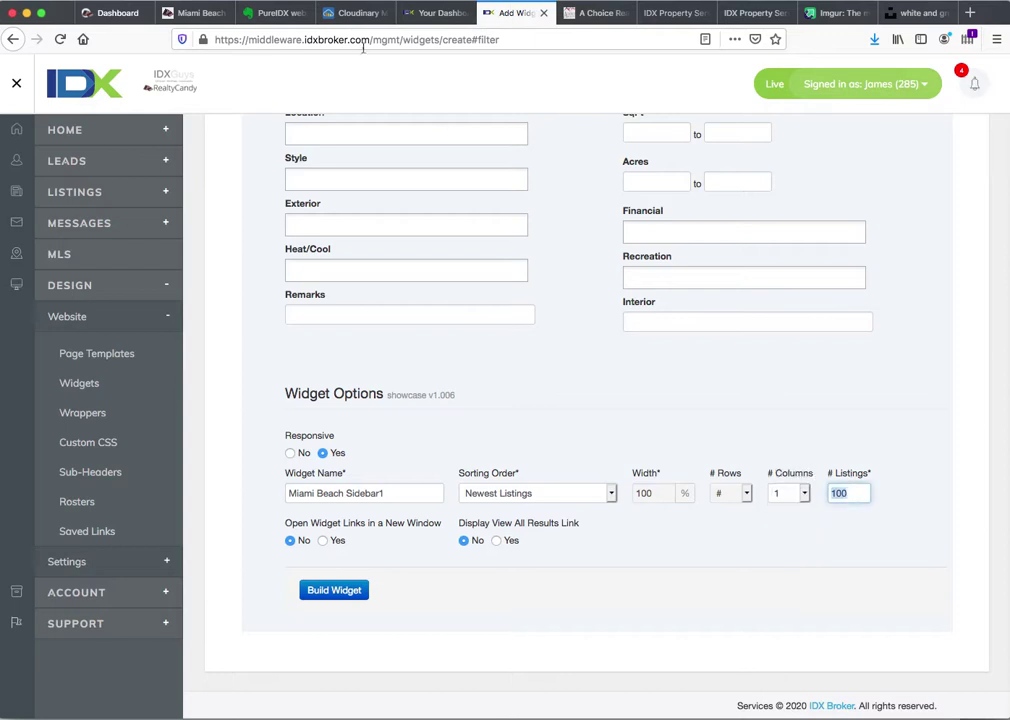
pyautogui.click(195, 12)
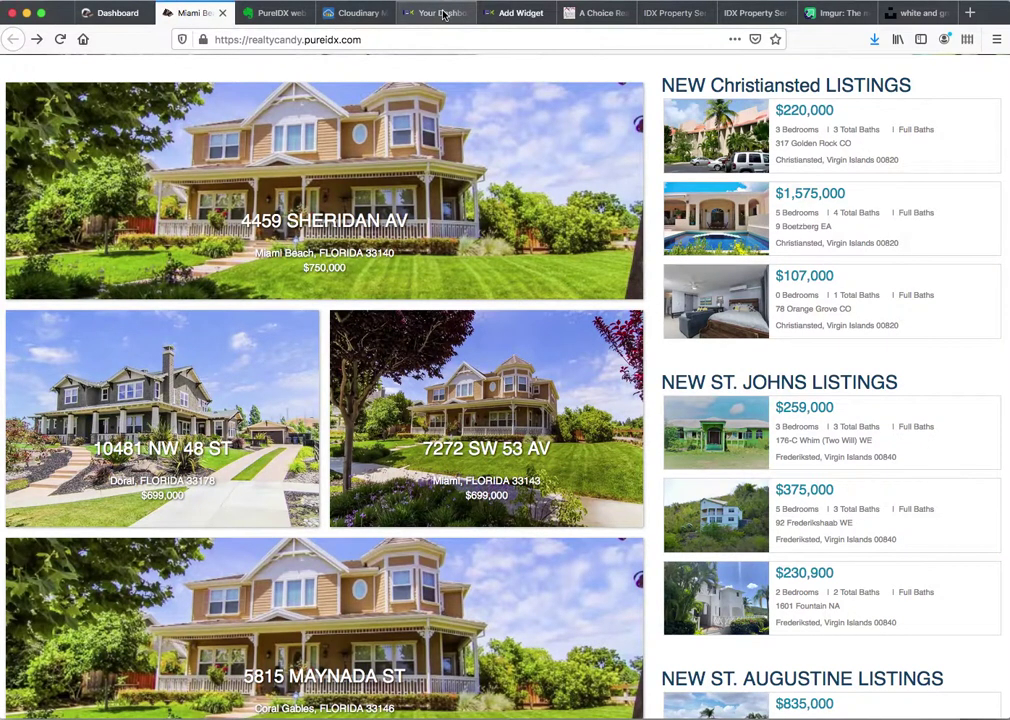
pyautogui.click(515, 12)
pyautogui.write('3')
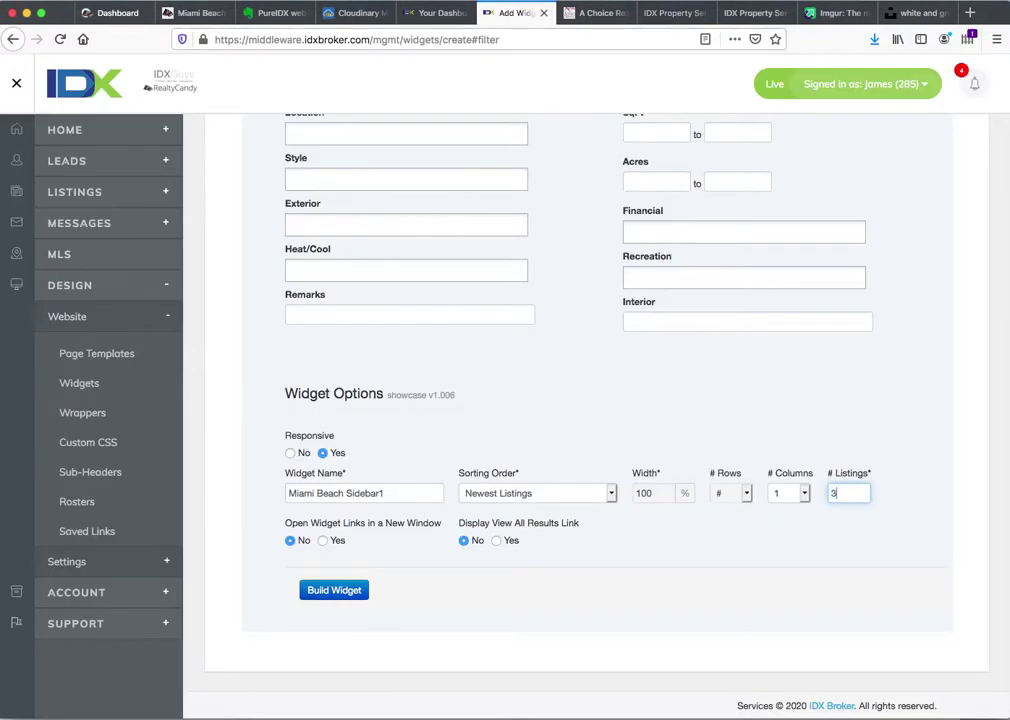
pyautogui.click(333, 590)
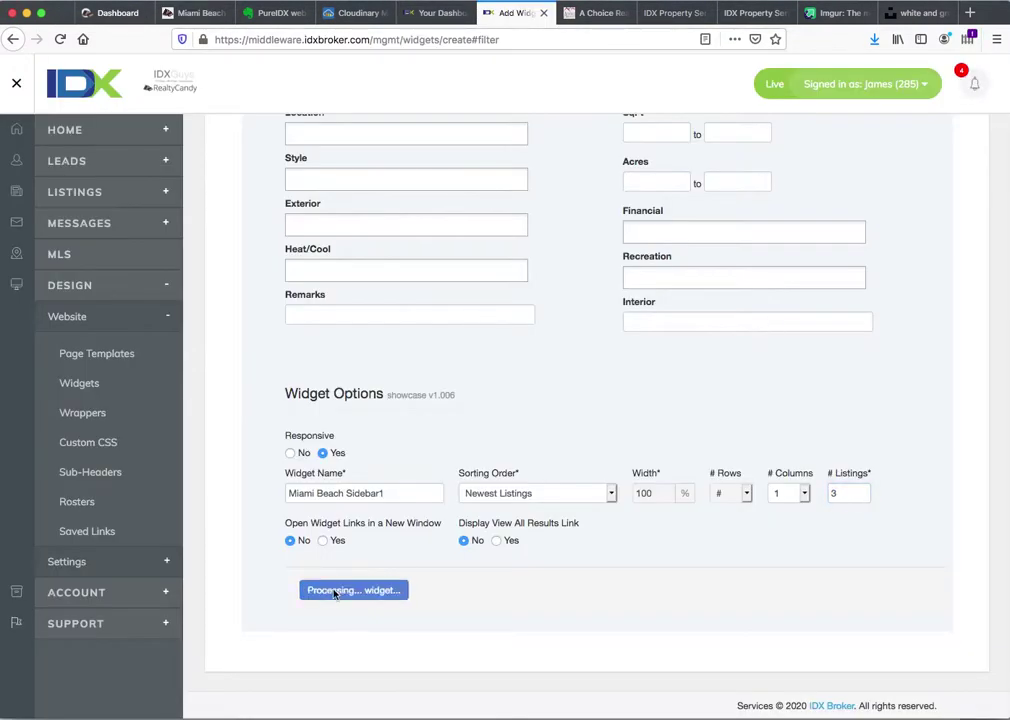
pyautogui.moveTo(478, 521); pyautogui.dragTo(236, 500)
pyautogui.hotkey('ctrl', 'c')
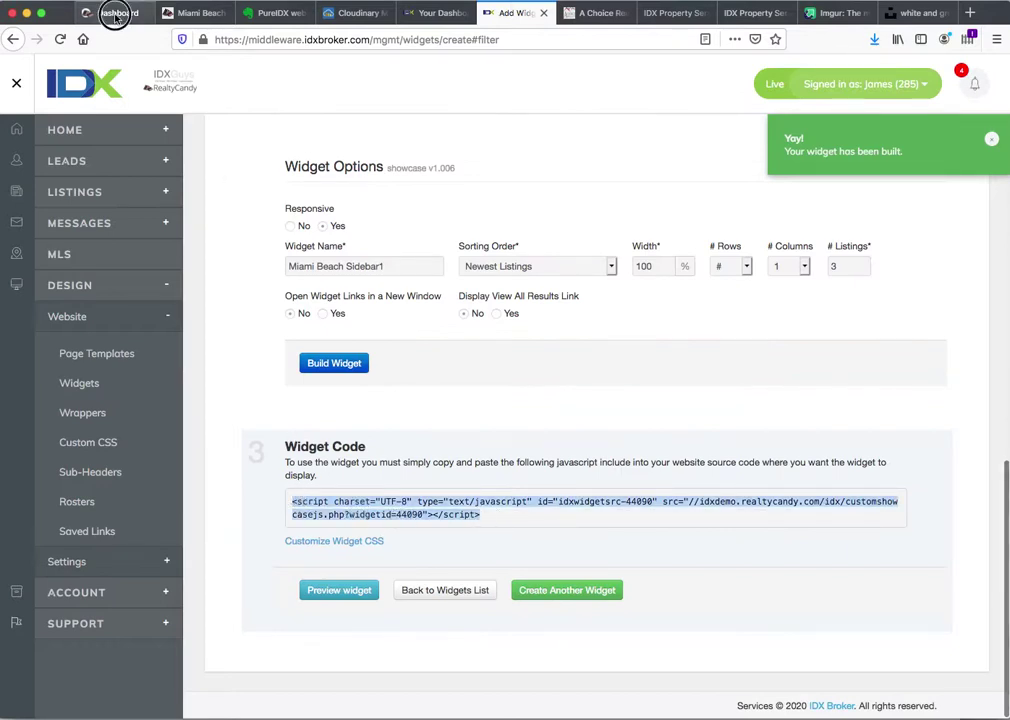
pyautogui.click(118, 13)
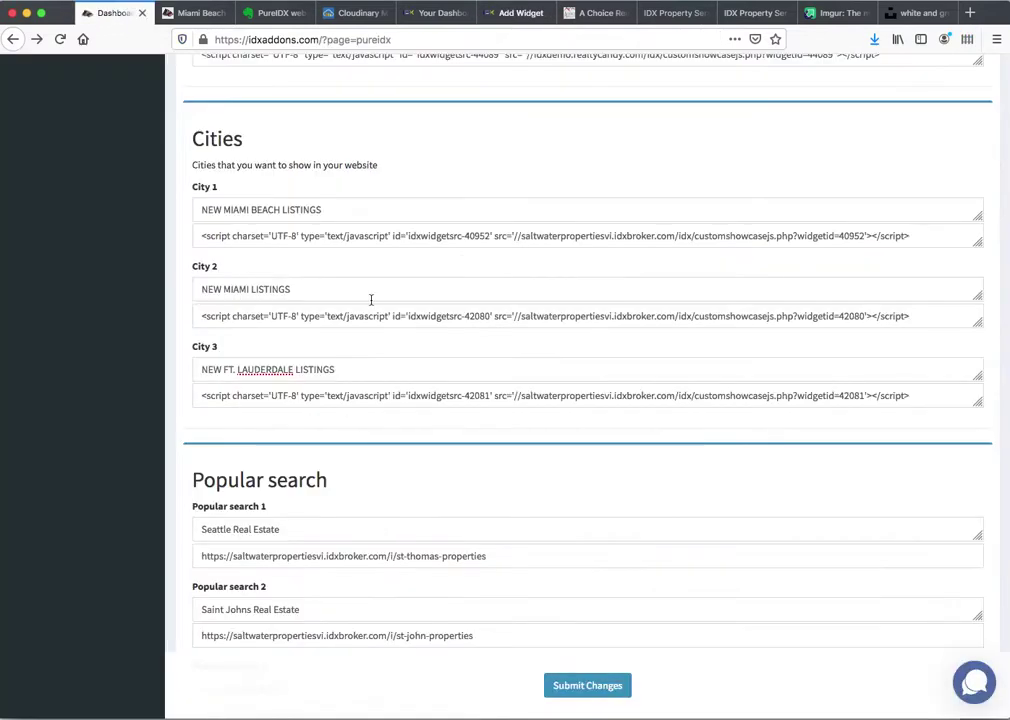
# - Replace the City 1 script with widget 44090's code, submit, and check the live Miami Beach listings
pyautogui.tripleClick(360, 236)
pyautogui.hotkey('ctrl', 'v')
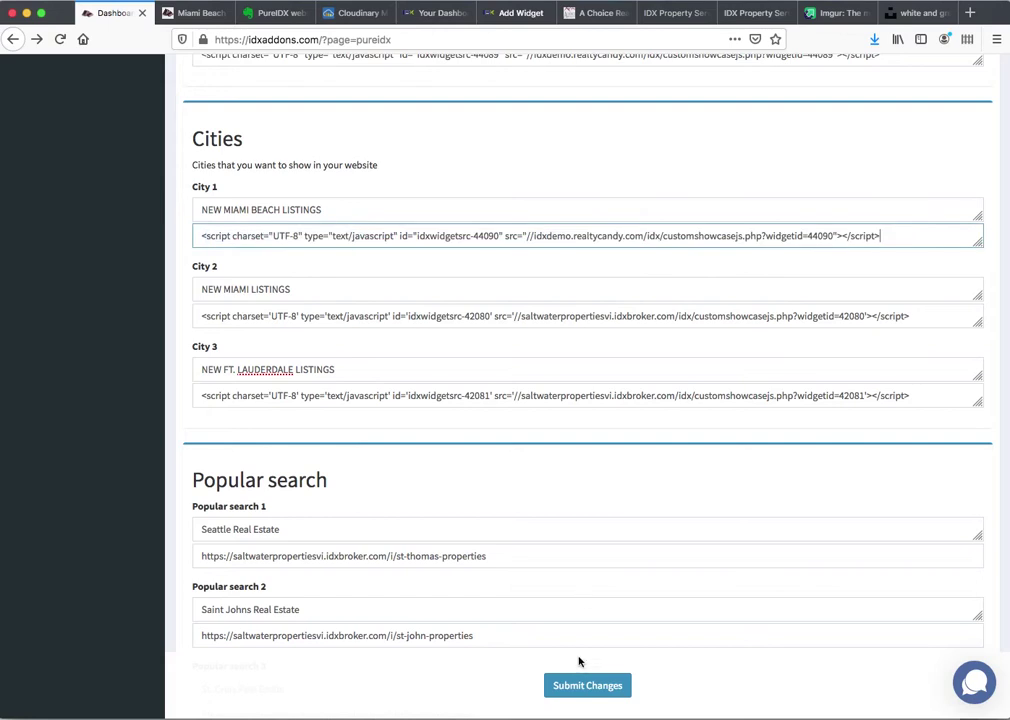
pyautogui.click(588, 686)
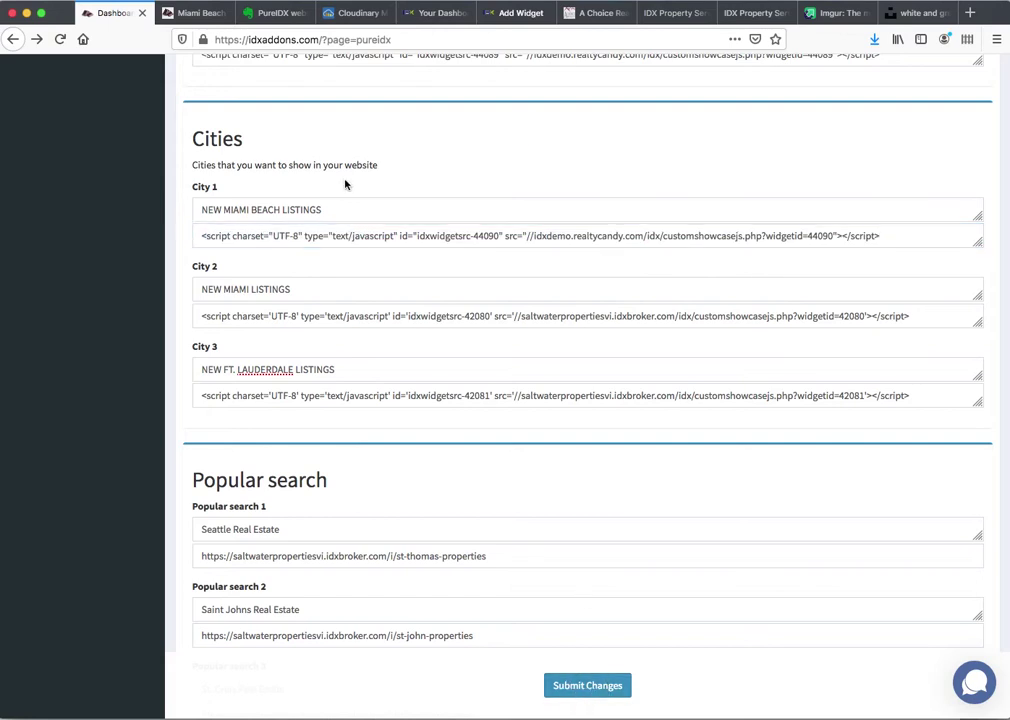
pyautogui.click(195, 13)
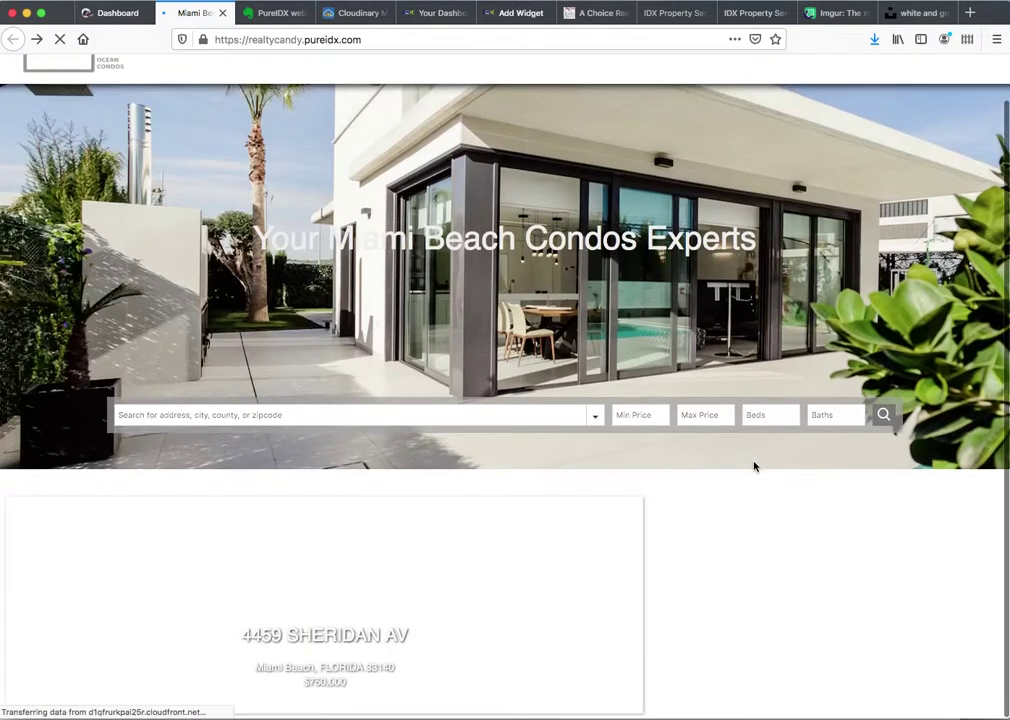
pyautogui.scroll(-4, 757, 464)
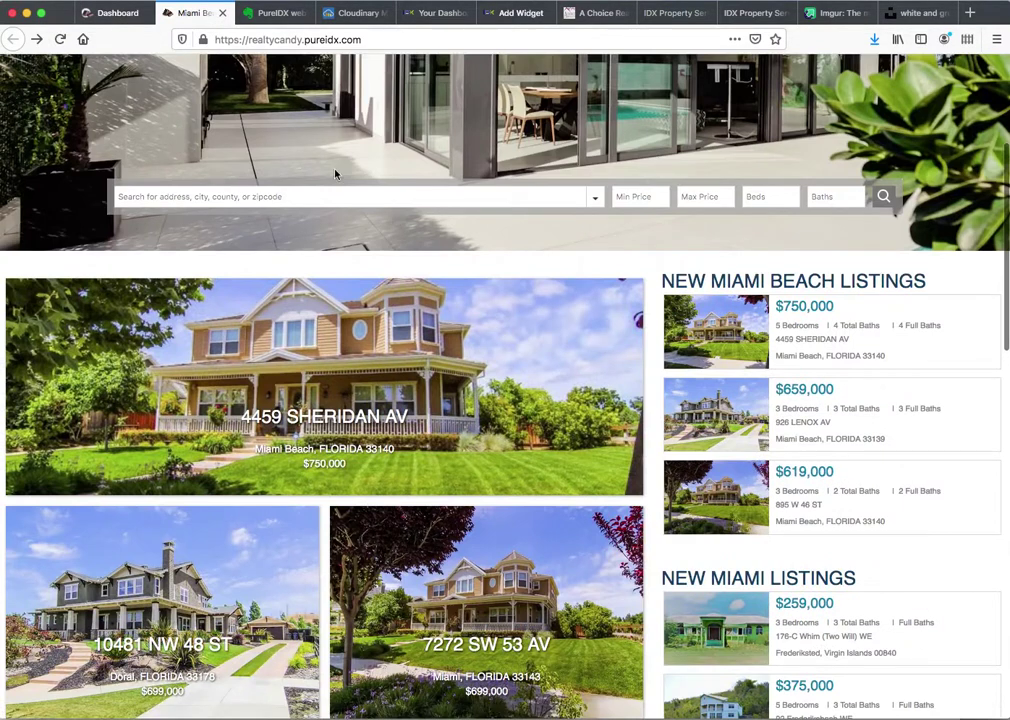
pyautogui.click(120, 13)
# - Duplicate widget 44090 as 'Miami Beach Sidebar2'
pyautogui.click(520, 13)
pyautogui.click(449, 589)
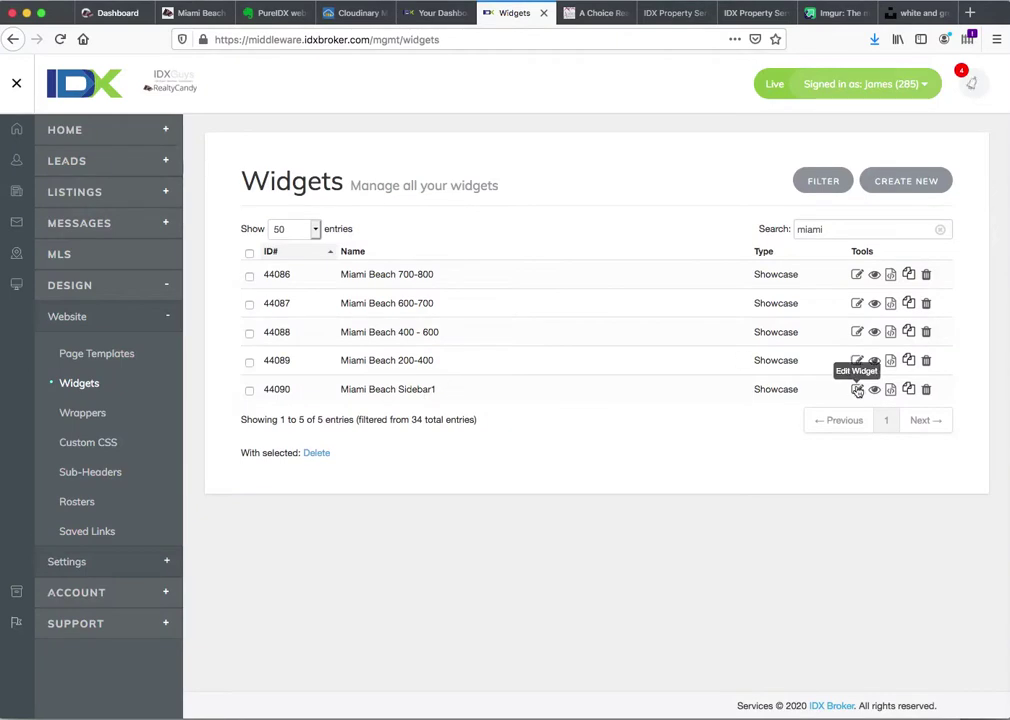
pyautogui.click(909, 389)
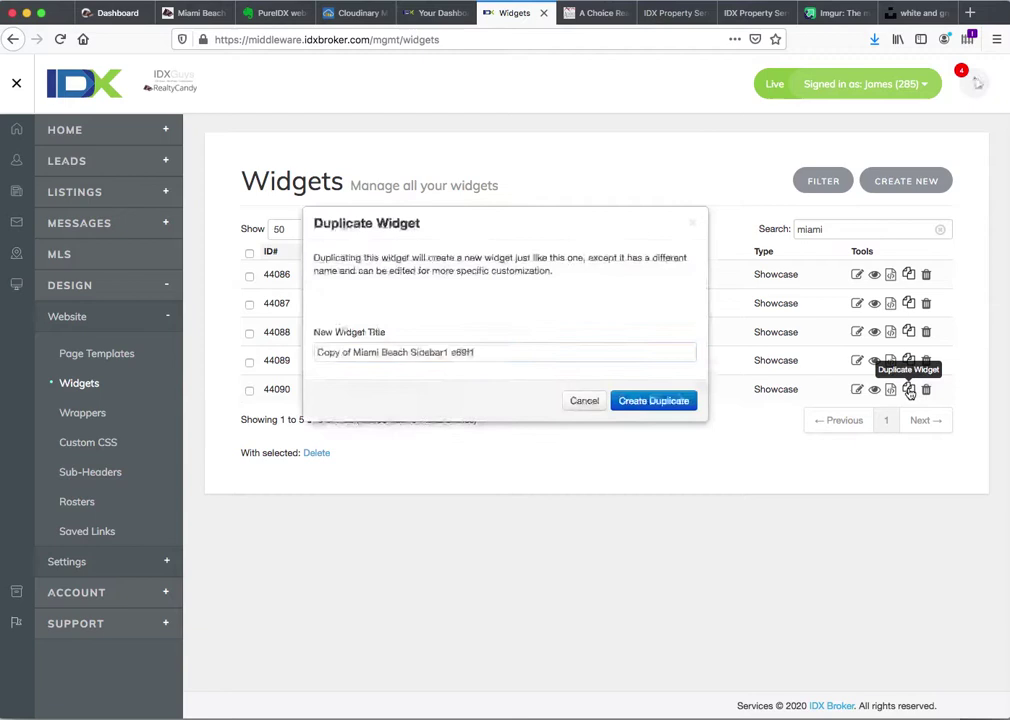
pyautogui.moveTo(353, 352); pyautogui.dragTo(284, 352)
pyautogui.press('BackSpace')
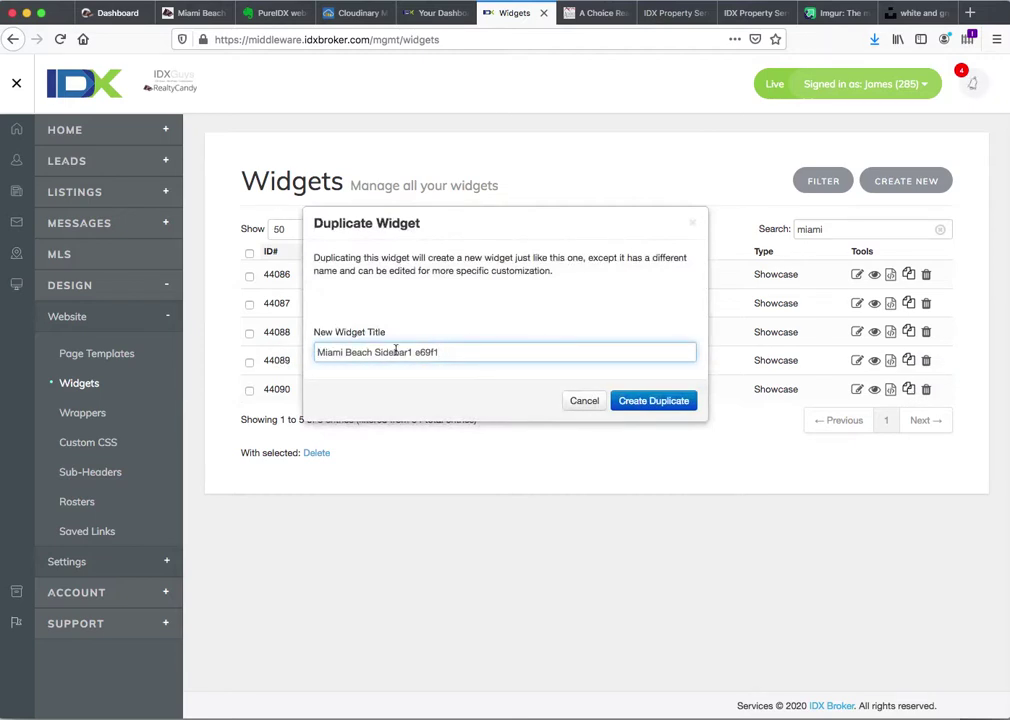
pyautogui.moveTo(408, 352); pyautogui.dragTo(469, 352)
pyautogui.write('2')
pyautogui.click(650, 400)
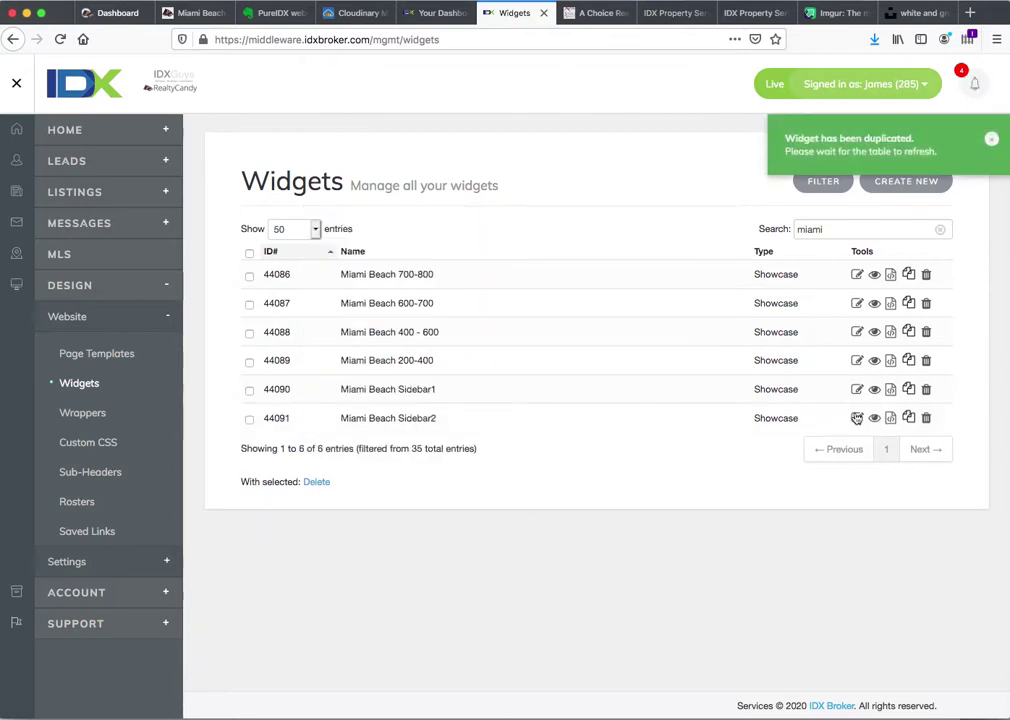
# - Set the Miami Beach Sidebar2 widget's city to Miami and save its search criteria
pyautogui.click(856, 419)
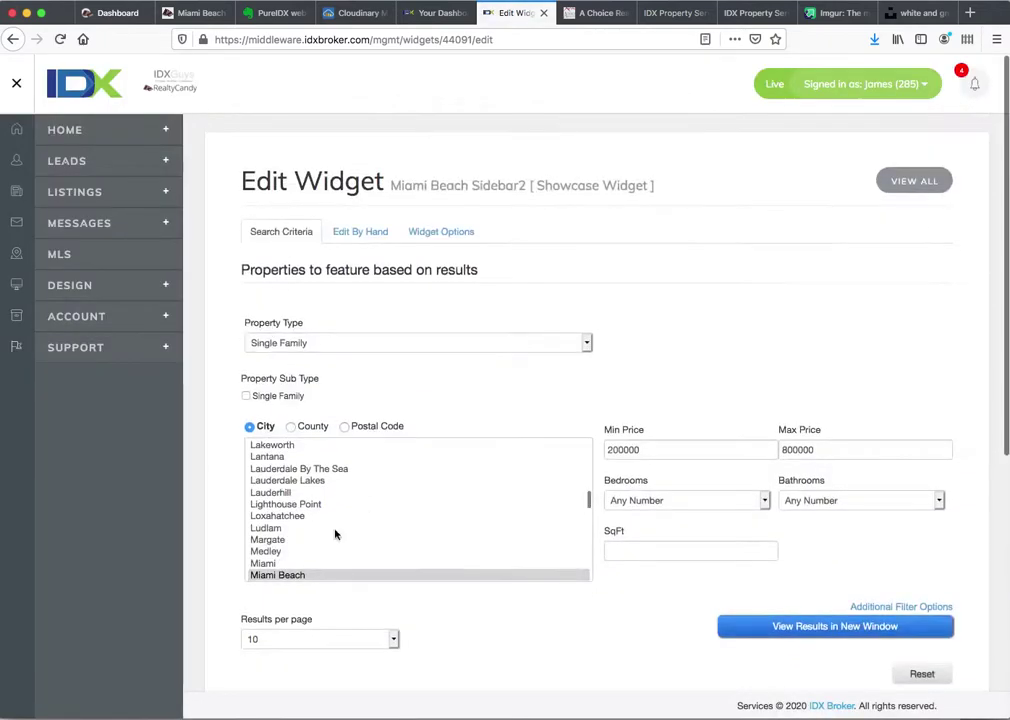
pyautogui.click(264, 566)
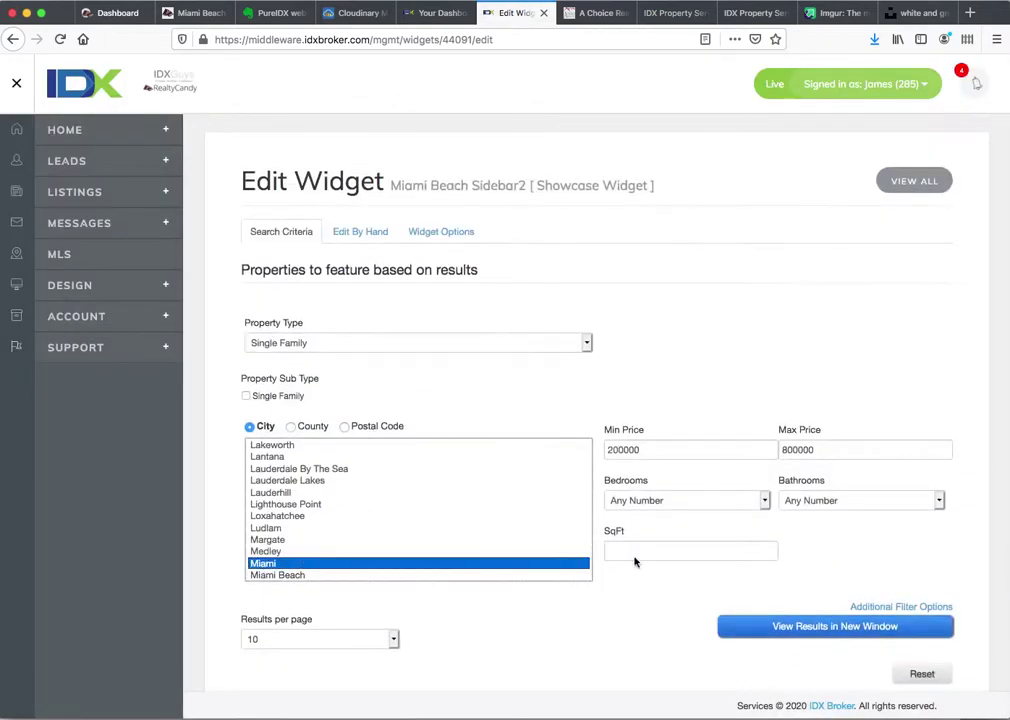
pyautogui.scroll(-8, 658, 604)
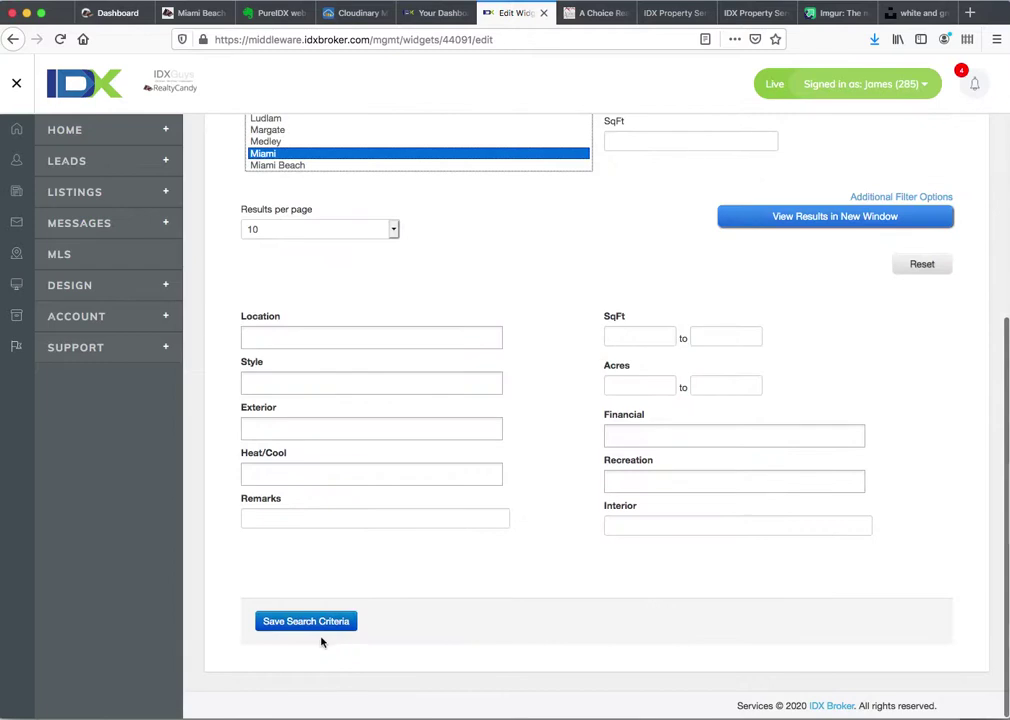
pyautogui.click(318, 624)
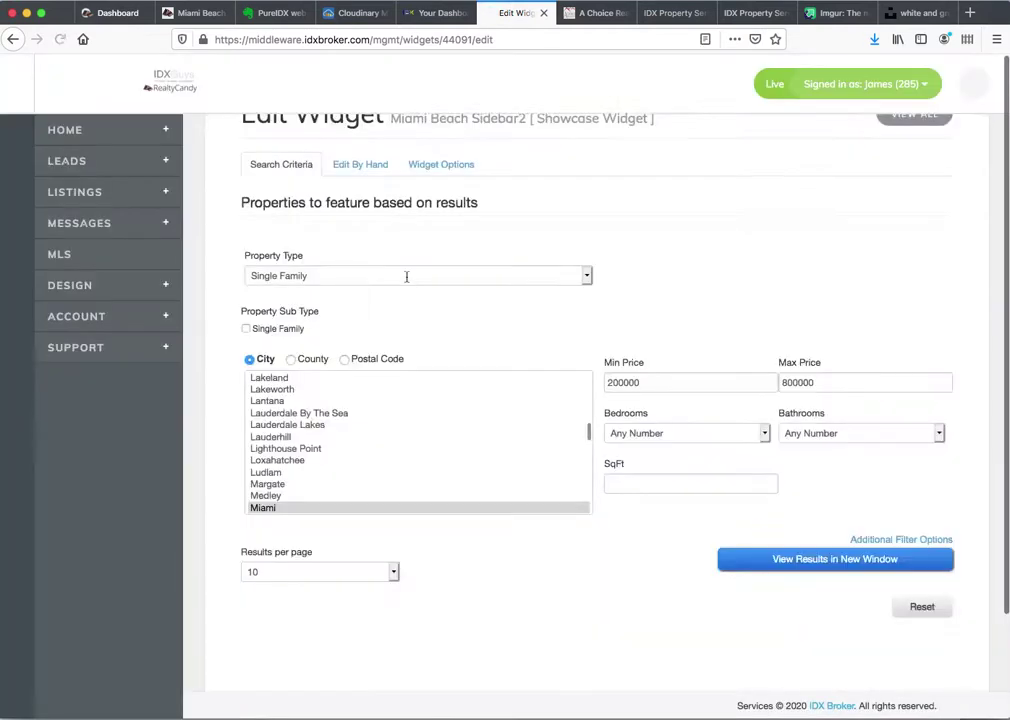
pyautogui.click(13, 40)
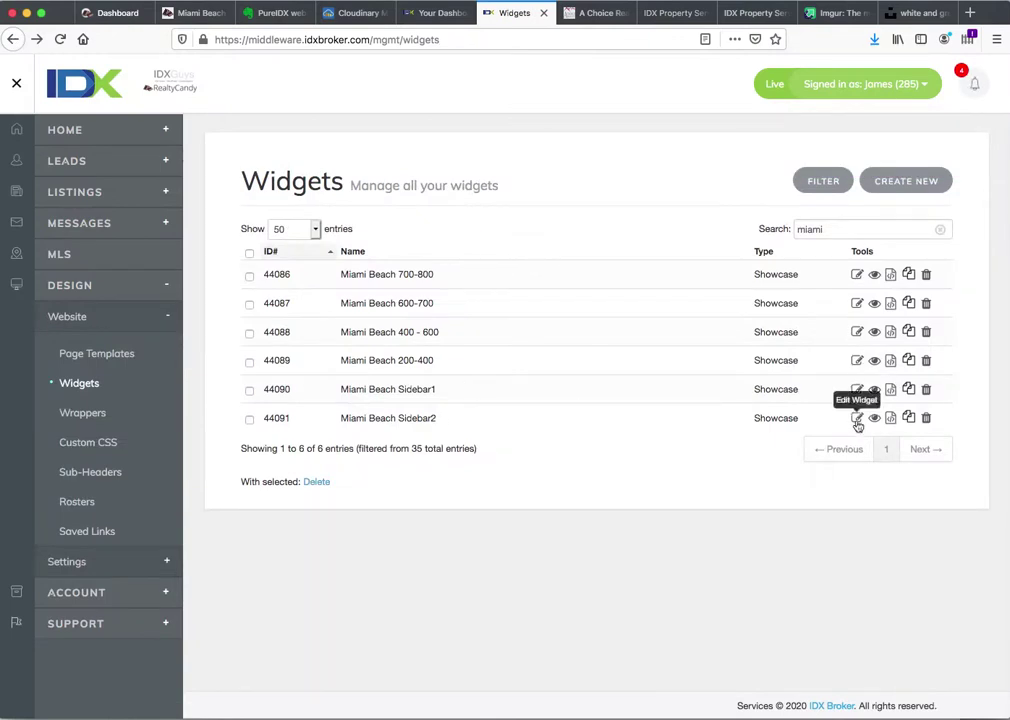
# - Duplicate Miami Beach Sidebar2 and strip the 'Copy of' prefix from the new title
pyautogui.click(909, 418)
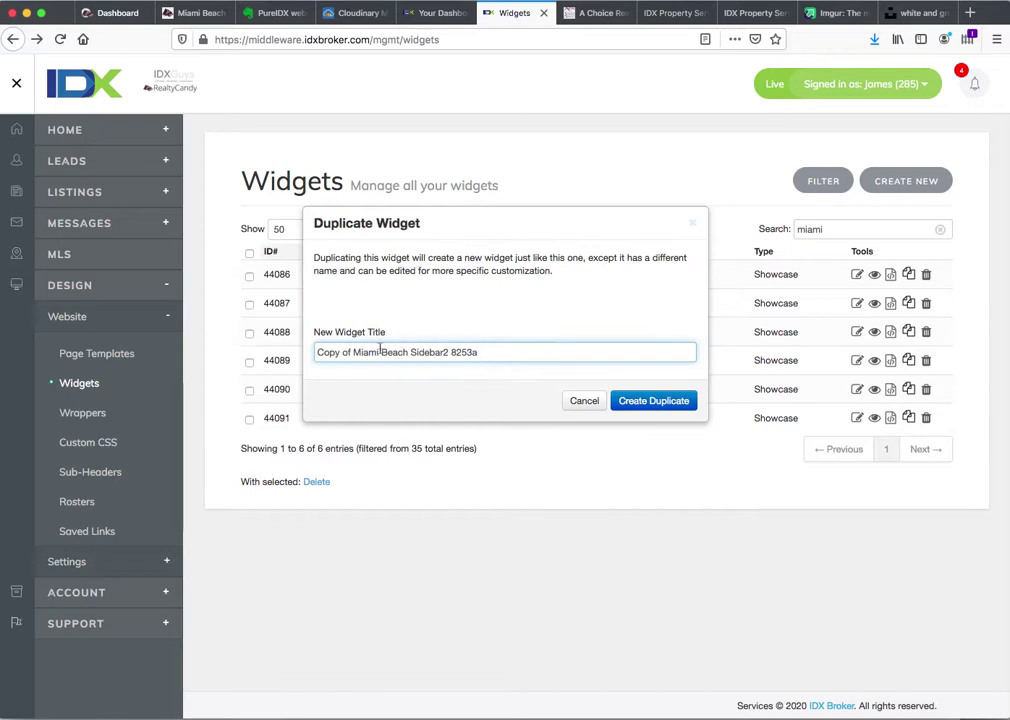
pyautogui.click(351, 352)
pyautogui.moveTo(351, 352); pyautogui.dragTo(287, 354)
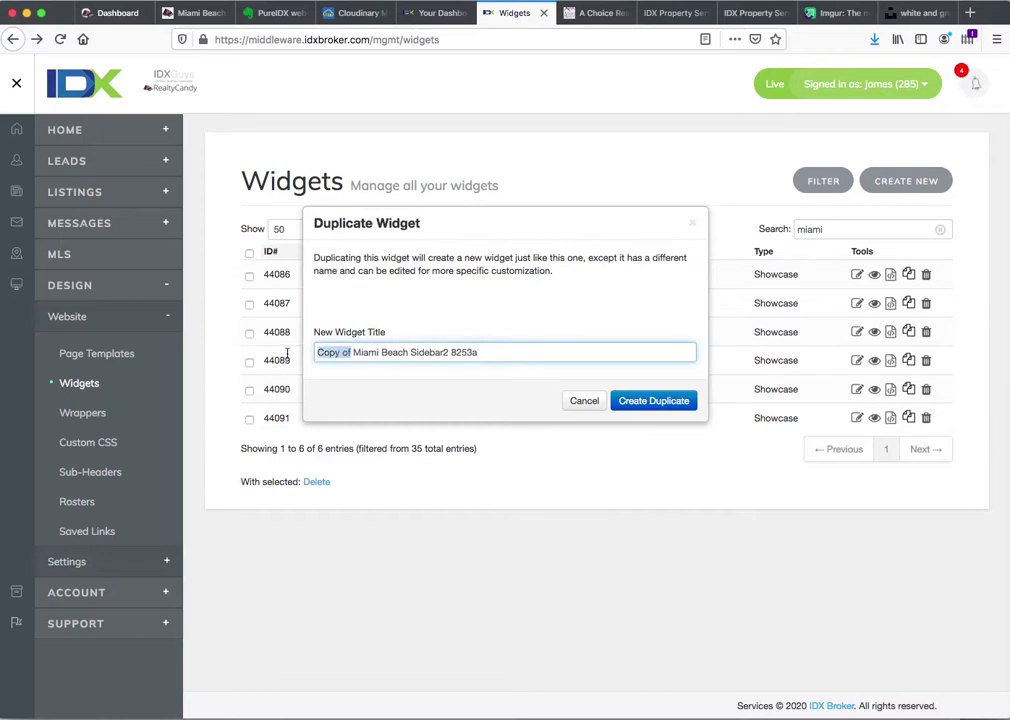
pyautogui.press('BackSpace')
pyautogui.press('Delete')
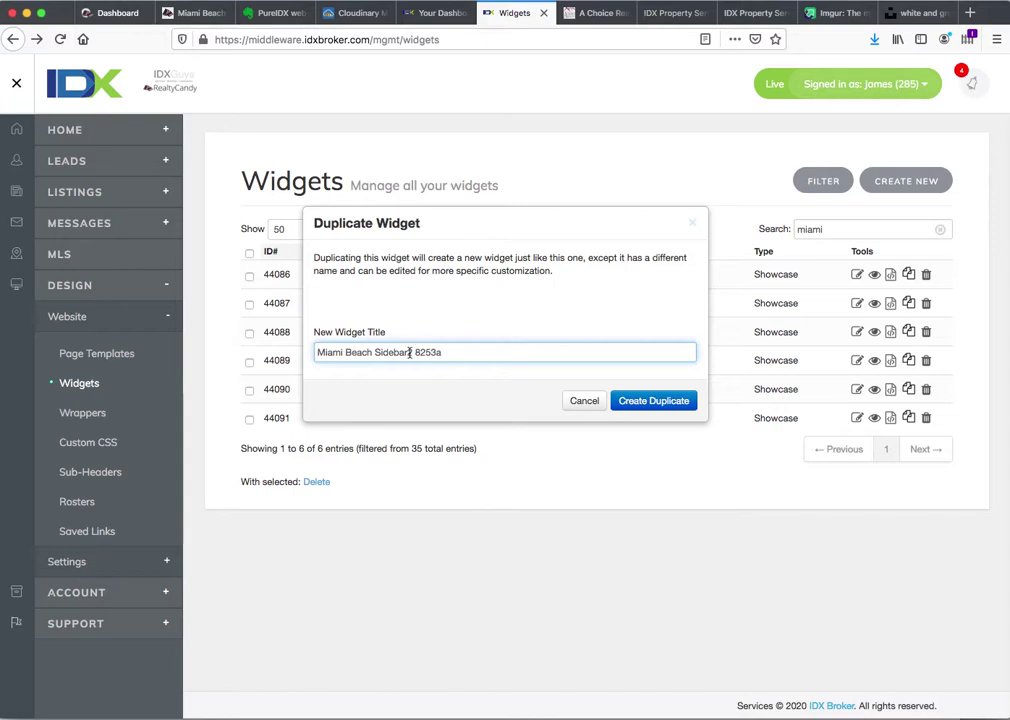
# - Title the duplicate 'Miami Beach Sidebar3' and create it
pyautogui.moveTo(408, 354); pyautogui.dragTo(480, 354)
pyautogui.write('3')
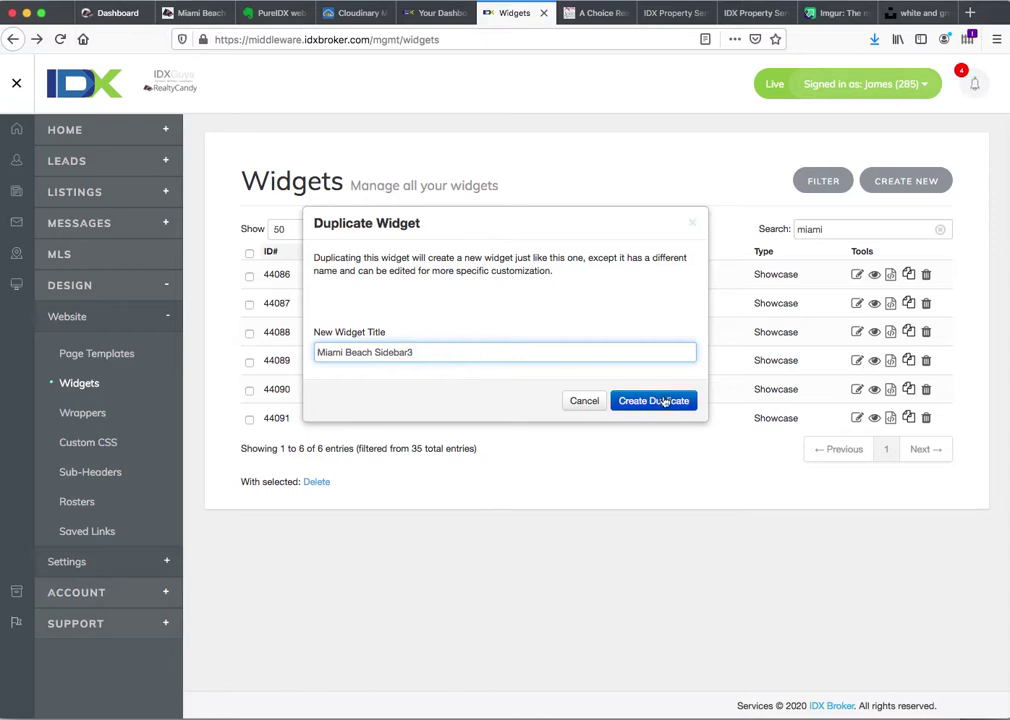
pyautogui.click(668, 401)
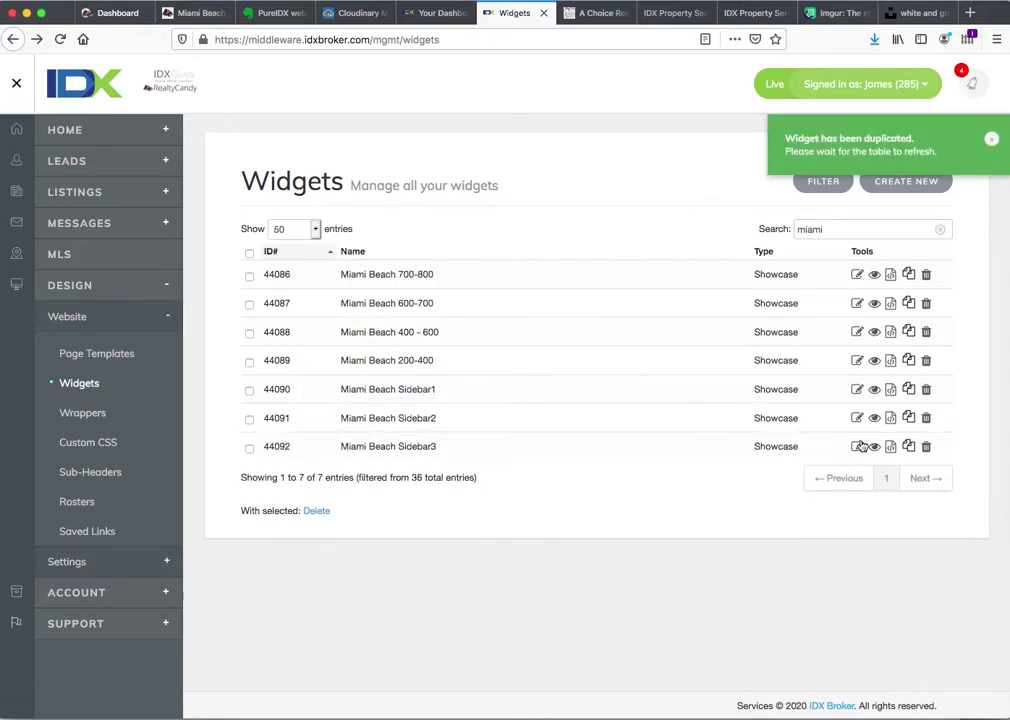
# - Set Miami Beach Sidebar3's city to Fort Lauderdale, preview the results, and save the search criteria
pyautogui.click(857, 446)
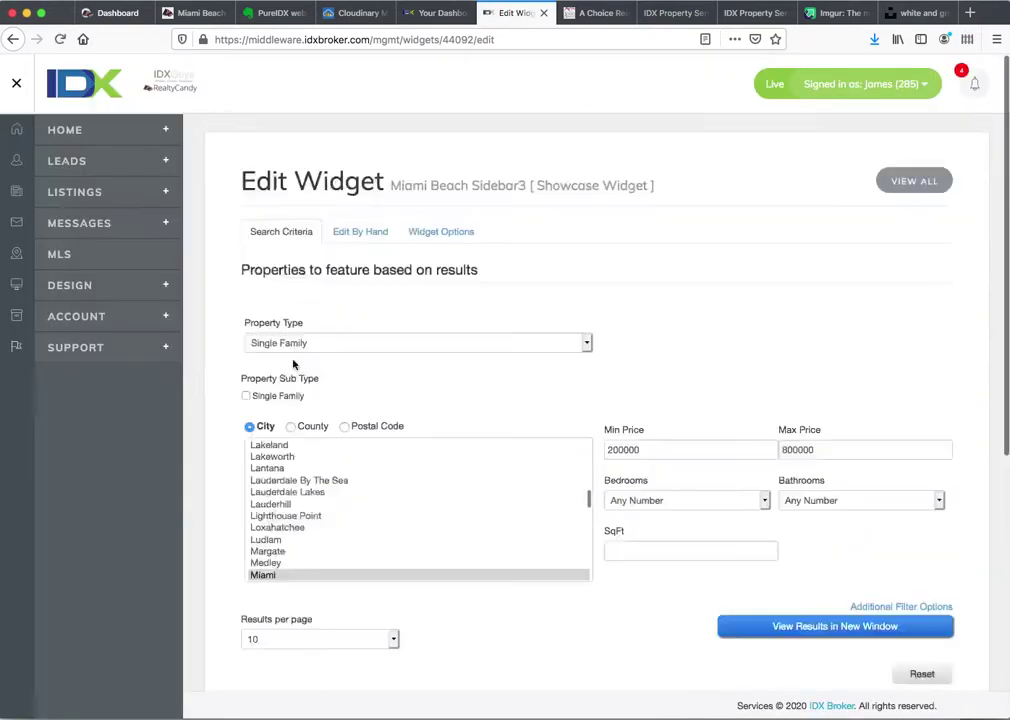
pyautogui.scroll(5, 325, 496)
pyautogui.scroll(6, 325, 496)
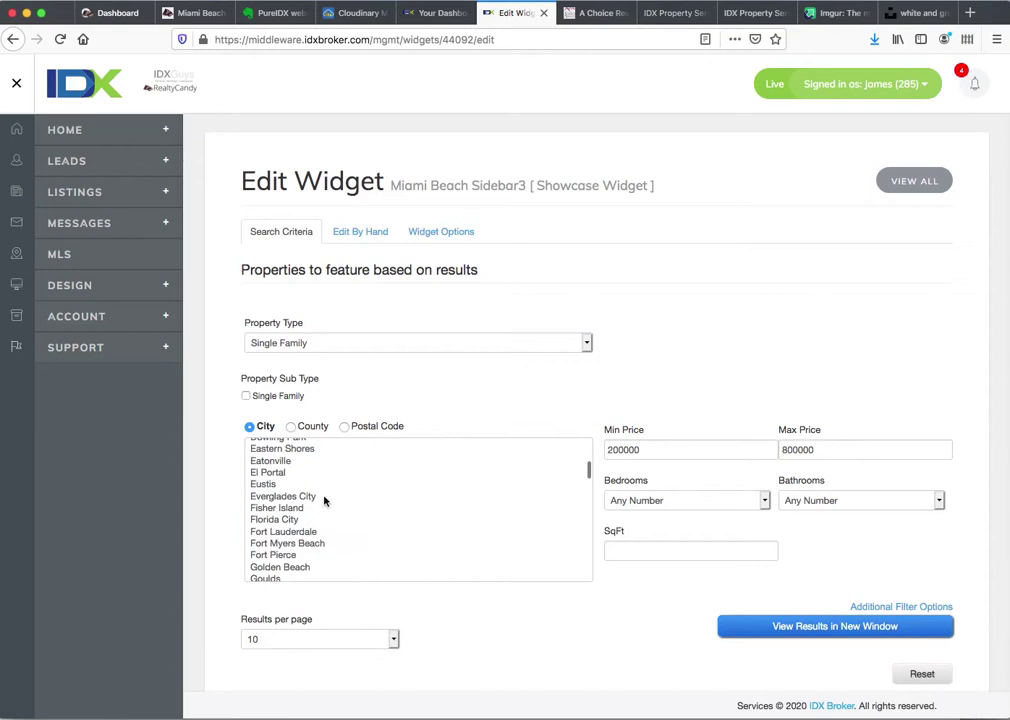
pyautogui.click(294, 532)
pyautogui.click(772, 626)
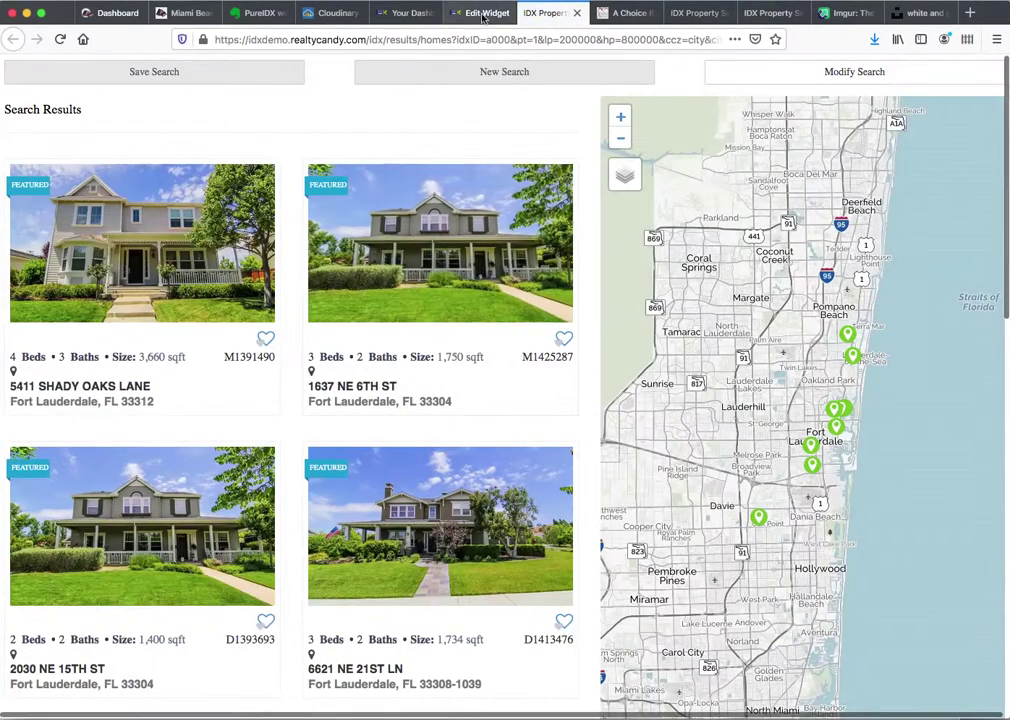
pyautogui.hotkey('ctrl', 'shift', 'Tab')
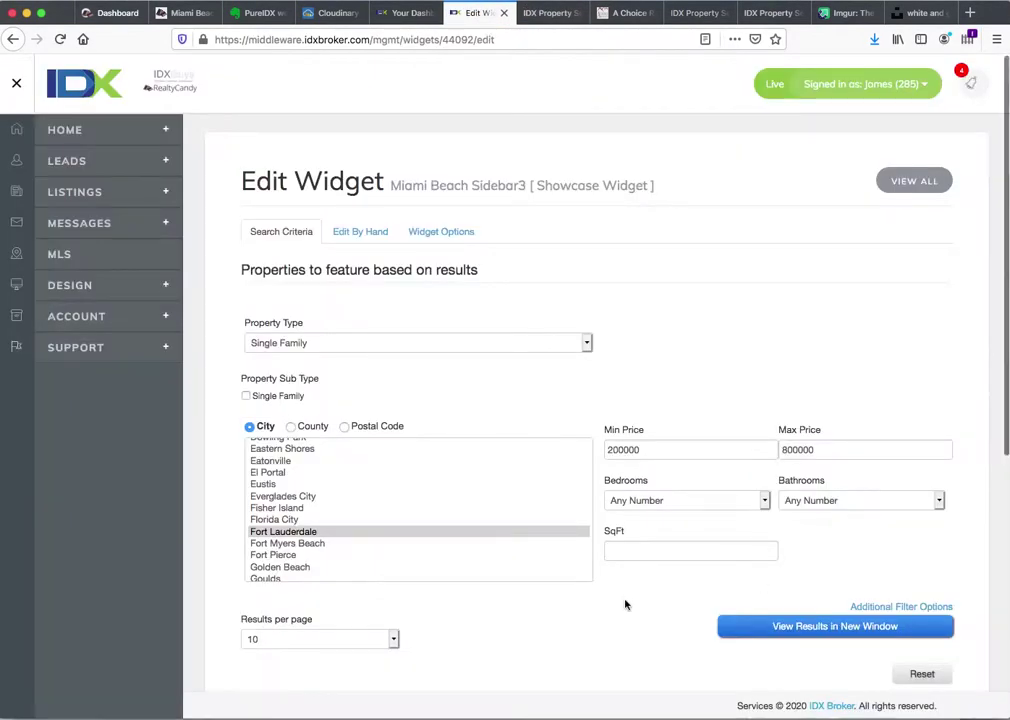
pyautogui.scroll(-5, 625, 604)
pyautogui.click(325, 622)
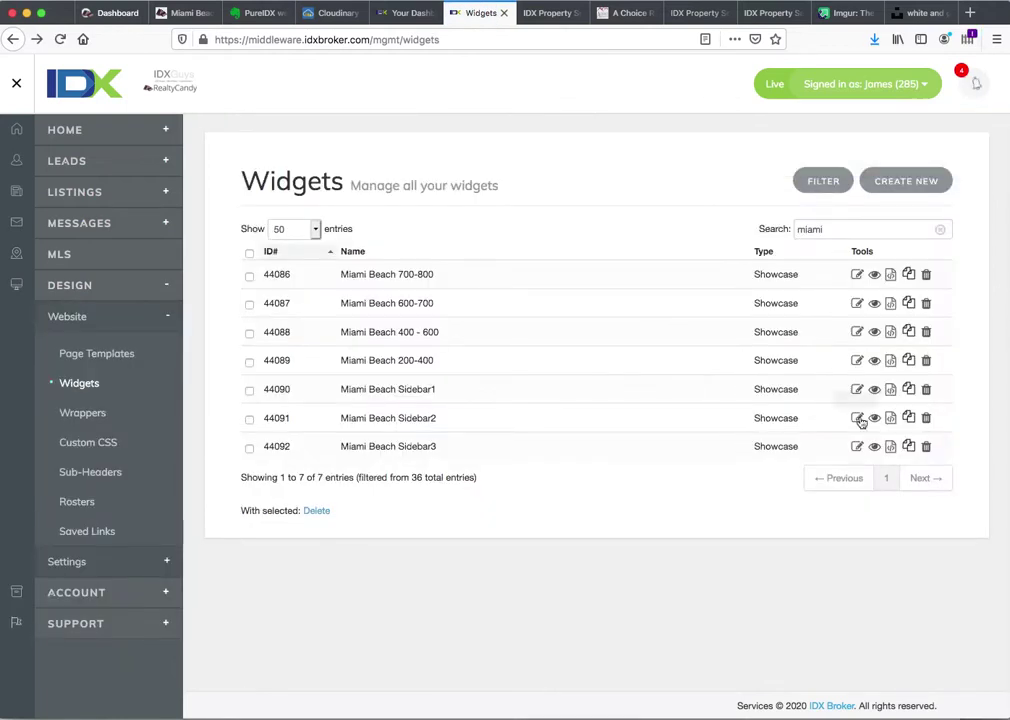
# - Copy widget 44091's embed script into the City 2 script field
pyautogui.click(891, 419)
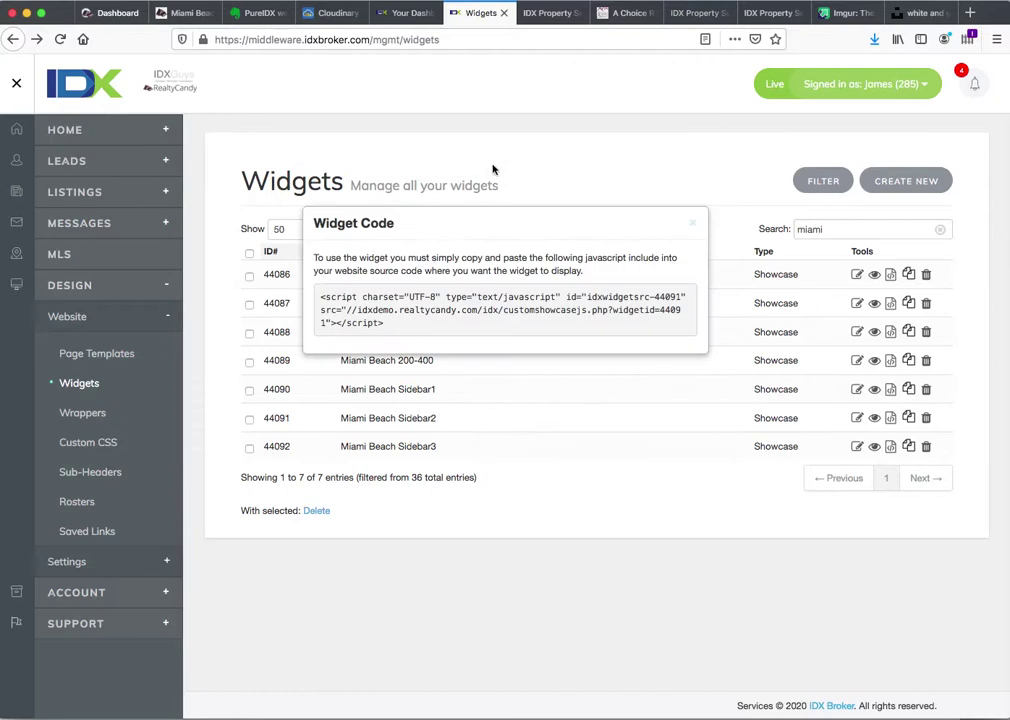
pyautogui.moveTo(321, 292); pyautogui.dragTo(440, 334)
pyautogui.hotkey('ctrl', 'c')
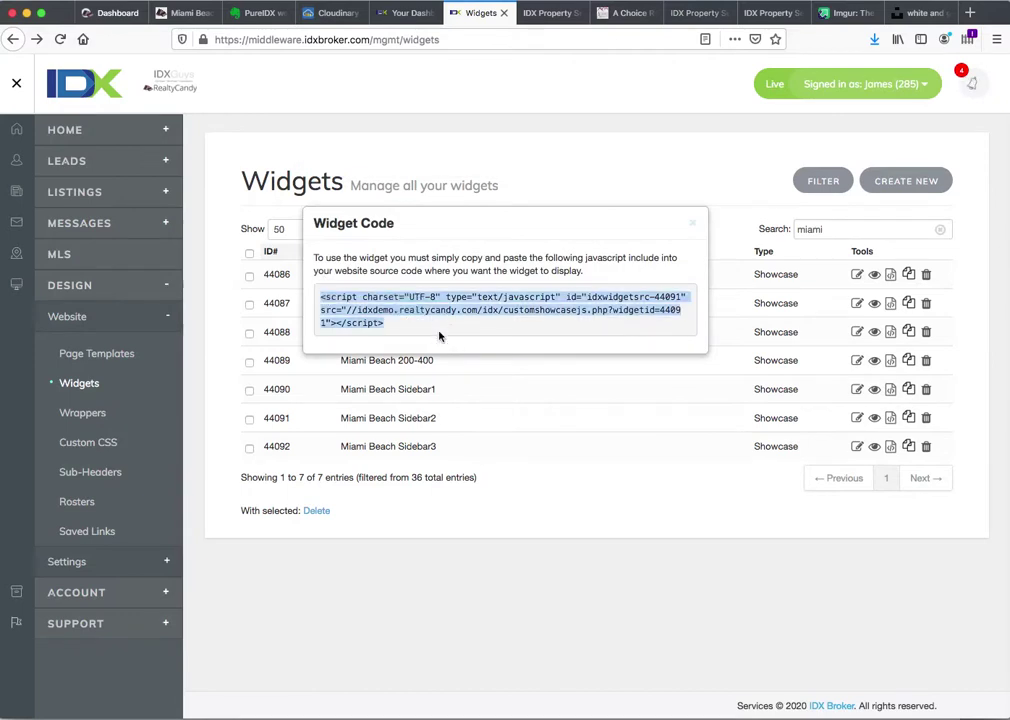
pyautogui.click(118, 13)
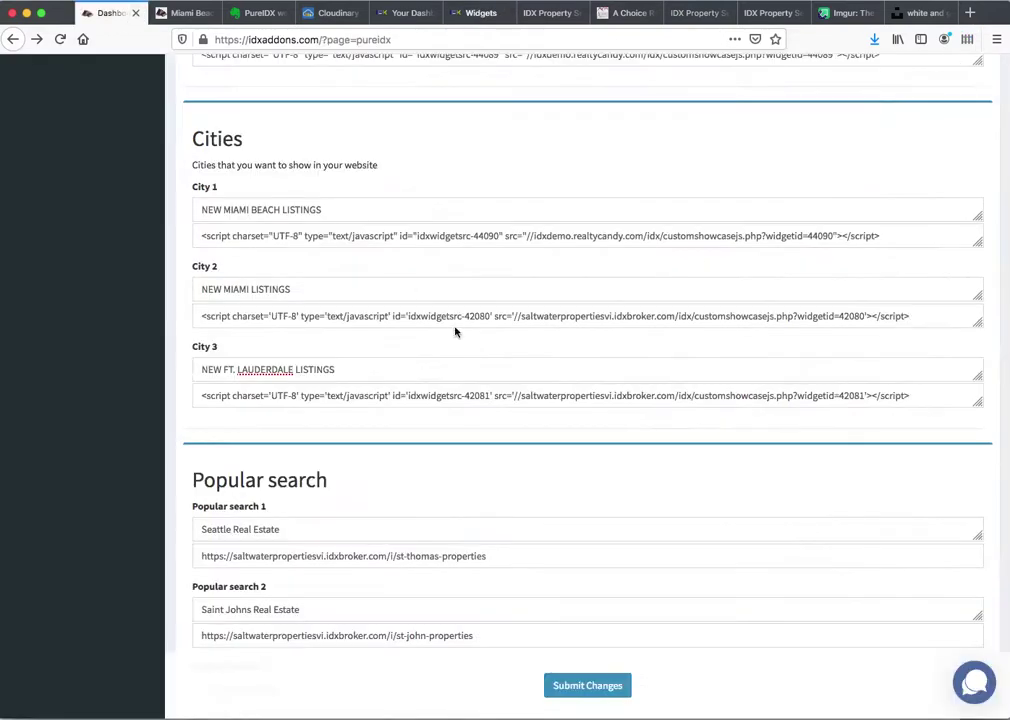
pyautogui.click(406, 316)
pyautogui.hotkey('ctrl', 'a')
pyautogui.hotkey('ctrl', 'v')
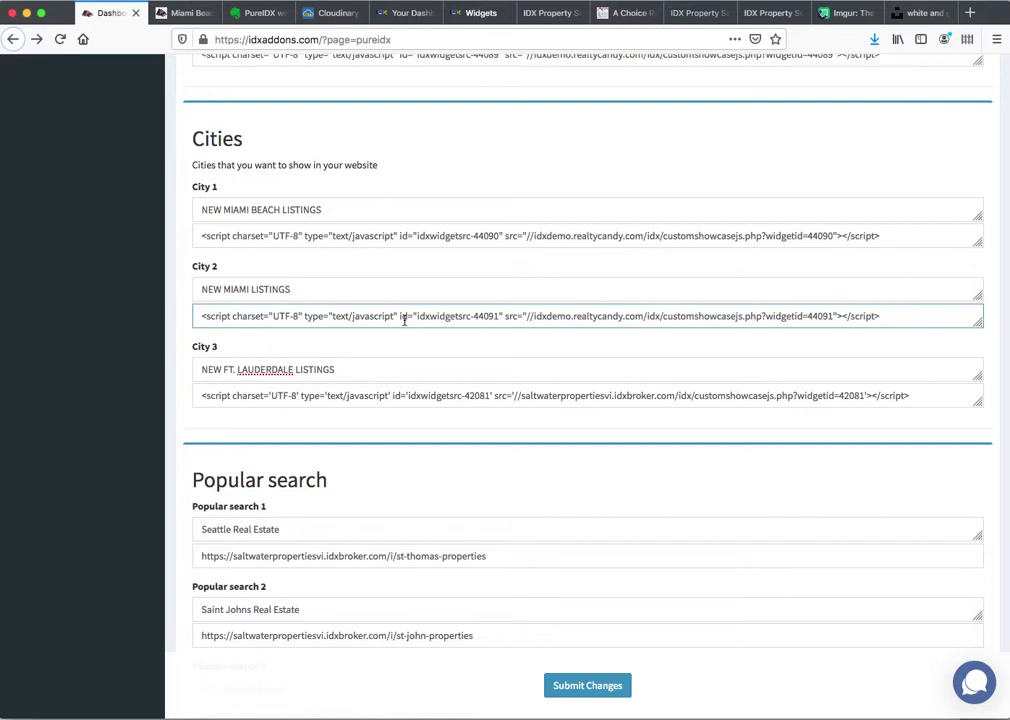
# - Copy widget 44092's embed script into City 3 and submit the city settings
pyautogui.click(476, 13)
pyautogui.click(695, 487)
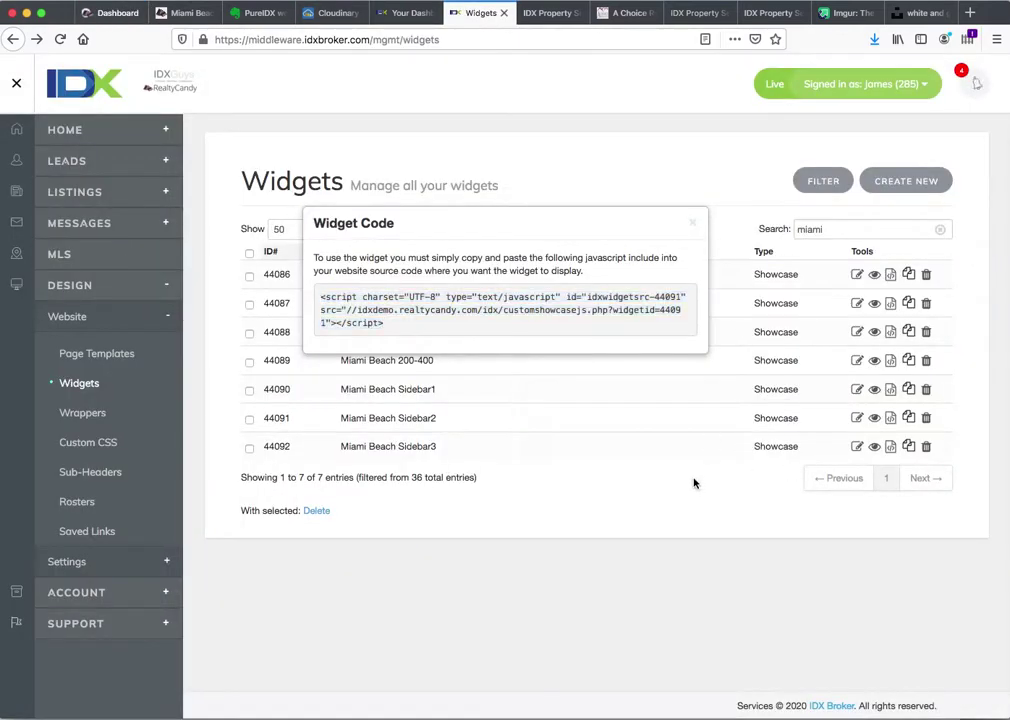
pyautogui.click(693, 222)
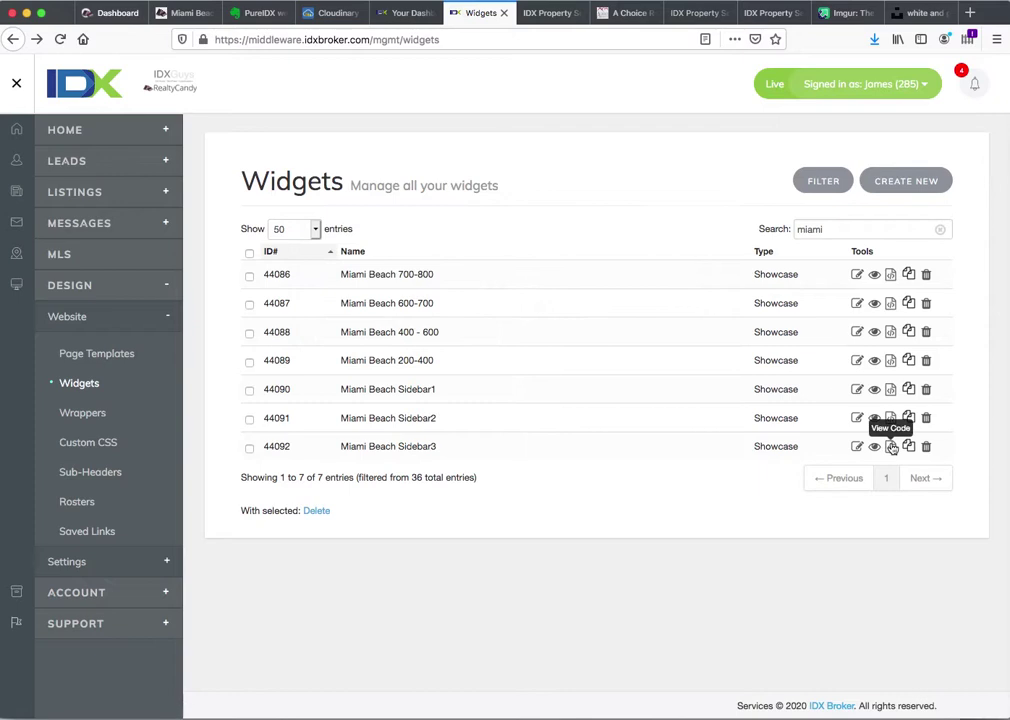
pyautogui.click(891, 447)
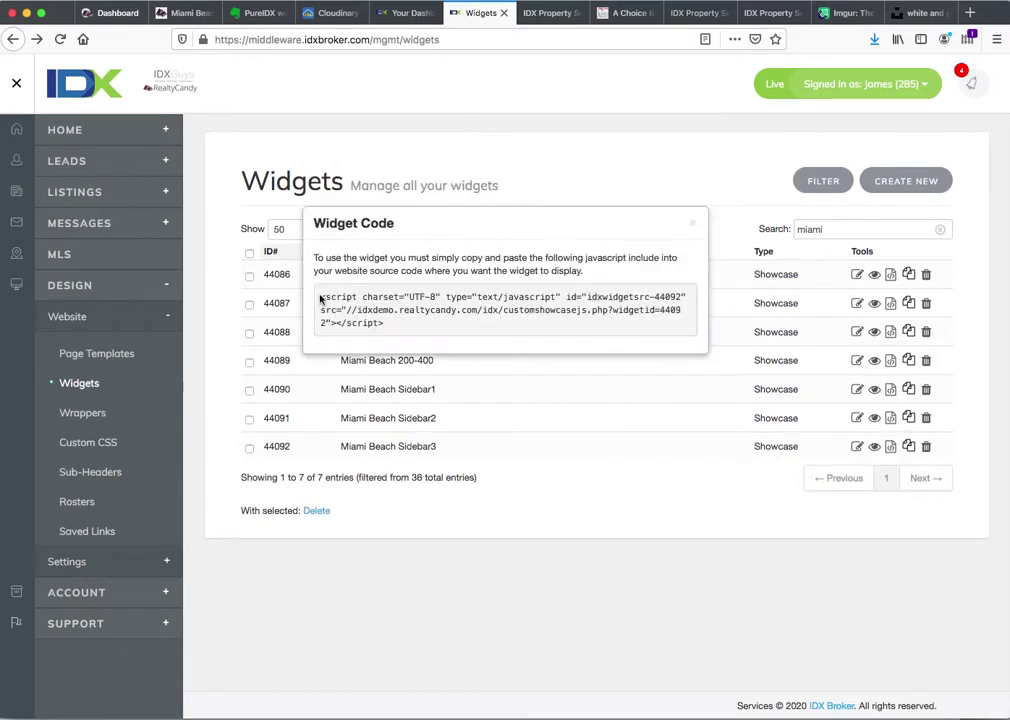
pyautogui.moveTo(319, 295); pyautogui.dragTo(391, 325)
pyautogui.press('super+c')
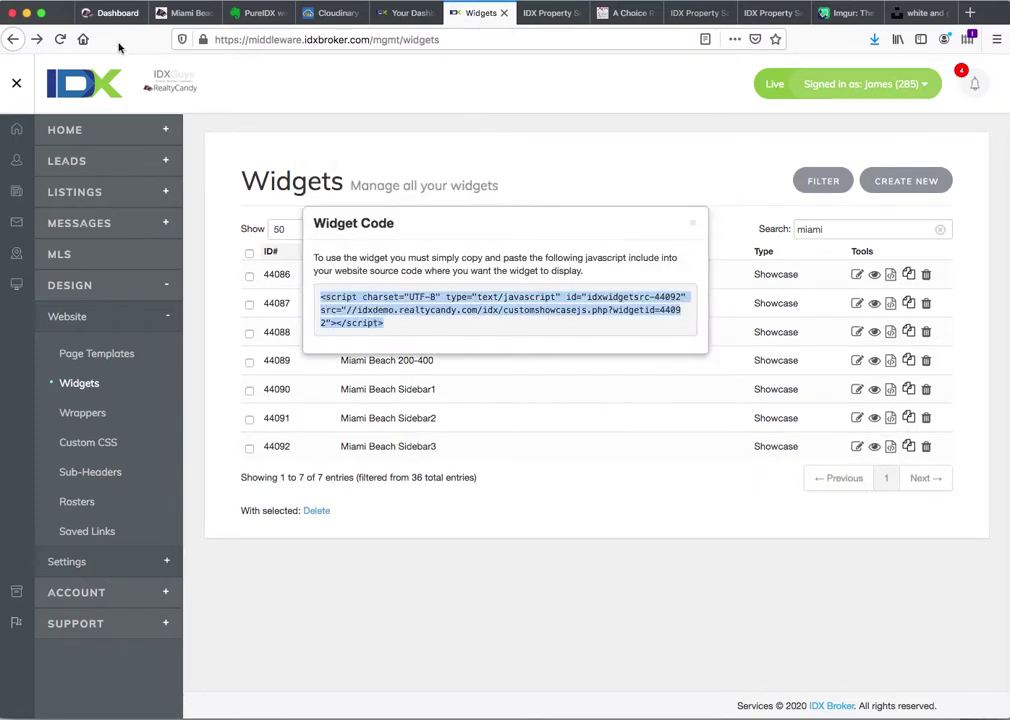
pyautogui.click(112, 13)
pyautogui.click(330, 399)
pyautogui.press('super+a')
pyautogui.press('super+v')
pyautogui.click(592, 684)
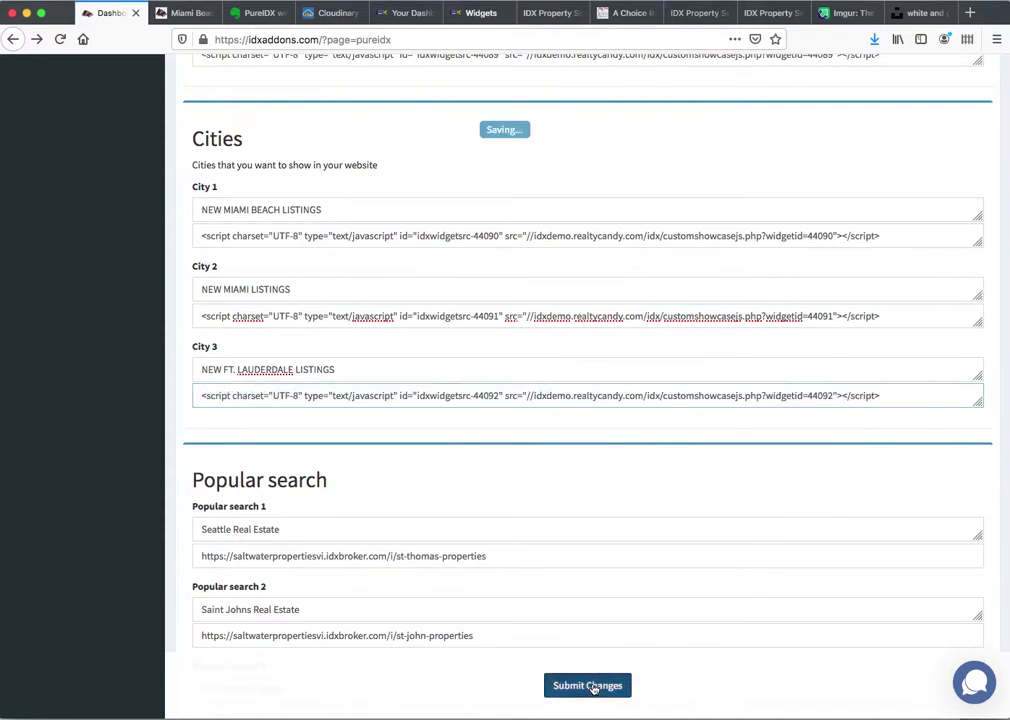
# - Reload the live homepage and check the new Miami and Fort Lauderdale listings sections
pyautogui.click(181, 15)
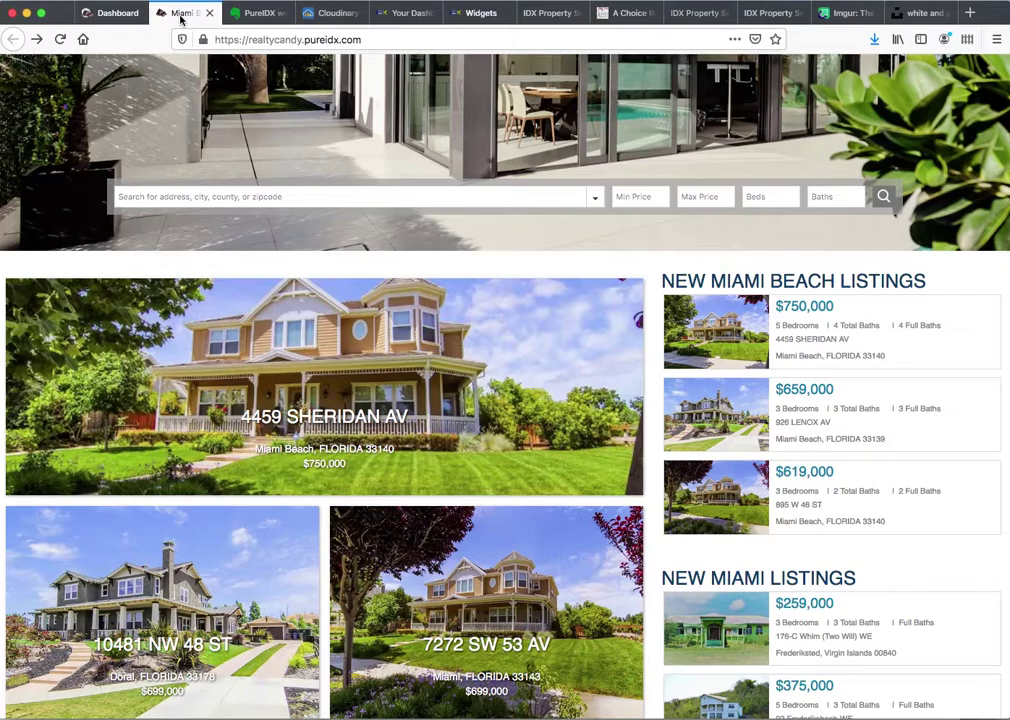
pyautogui.press('super+r')
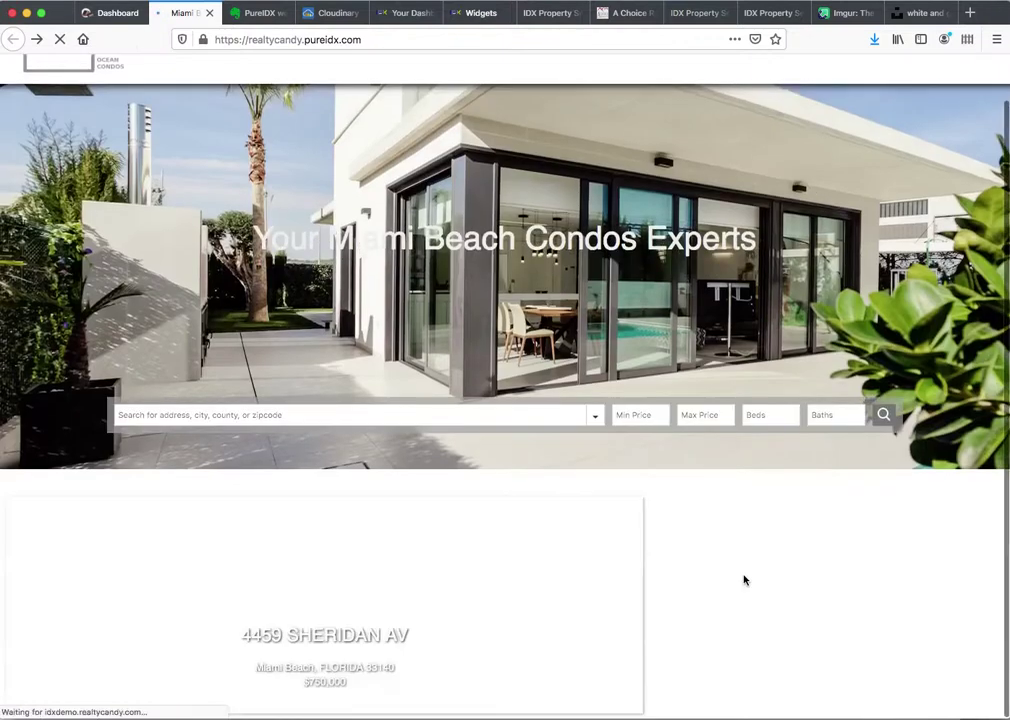
pyautogui.scroll(-5, 805, 354)
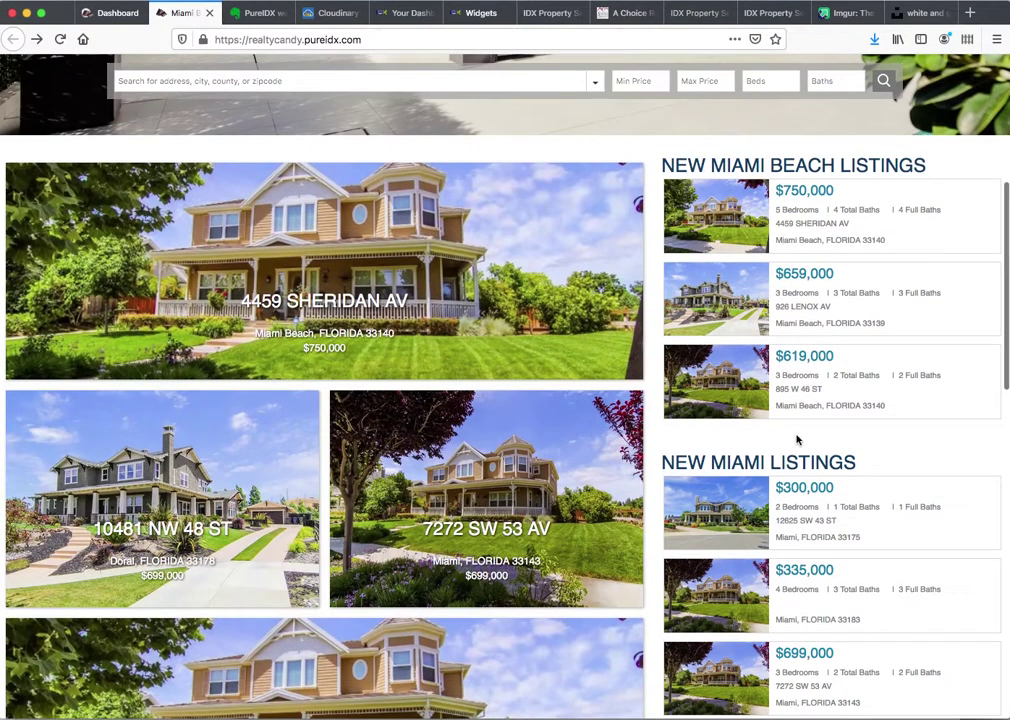
pyautogui.scroll(-3, 795, 436)
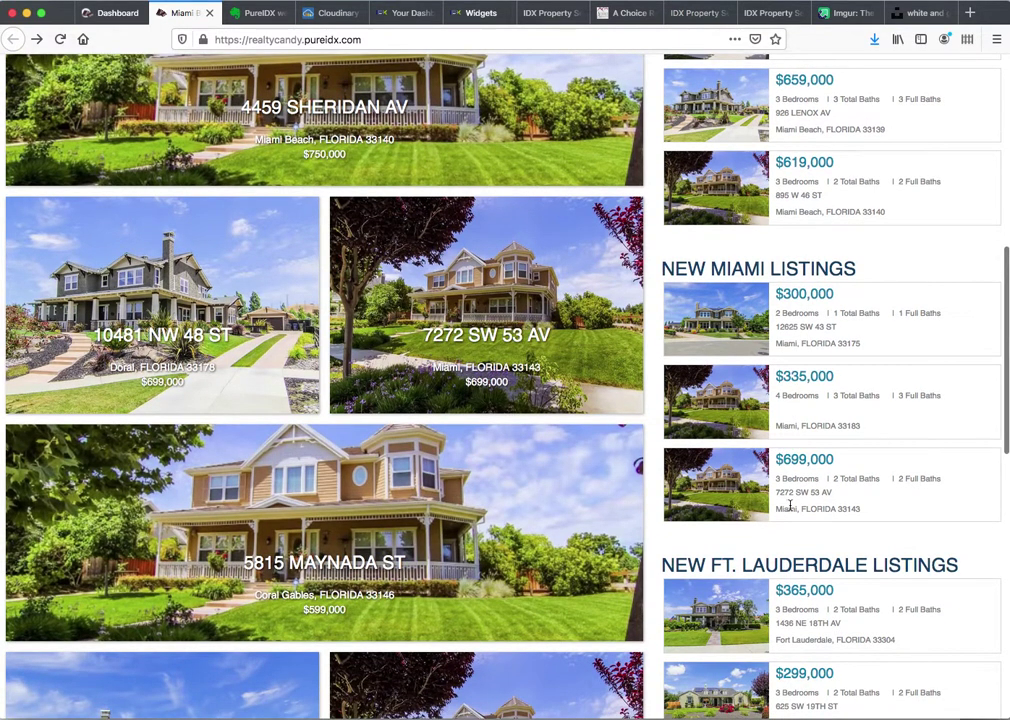
pyautogui.scroll(-5, 780, 505)
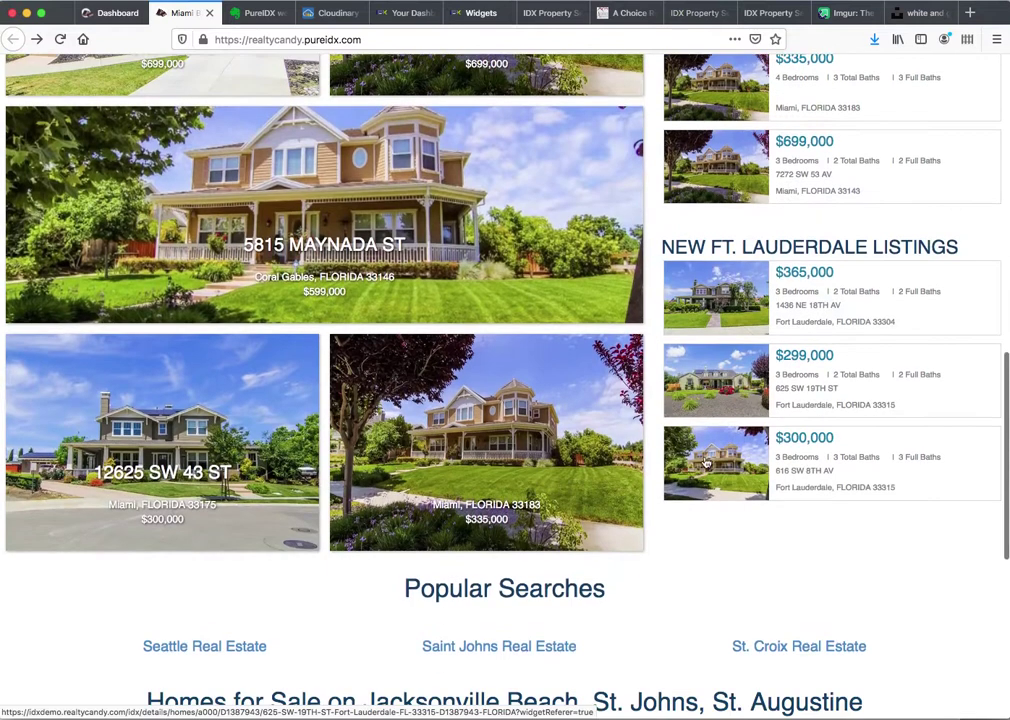
pyautogui.scroll(-1, 703, 483)
pyautogui.scroll(-3, 703, 483)
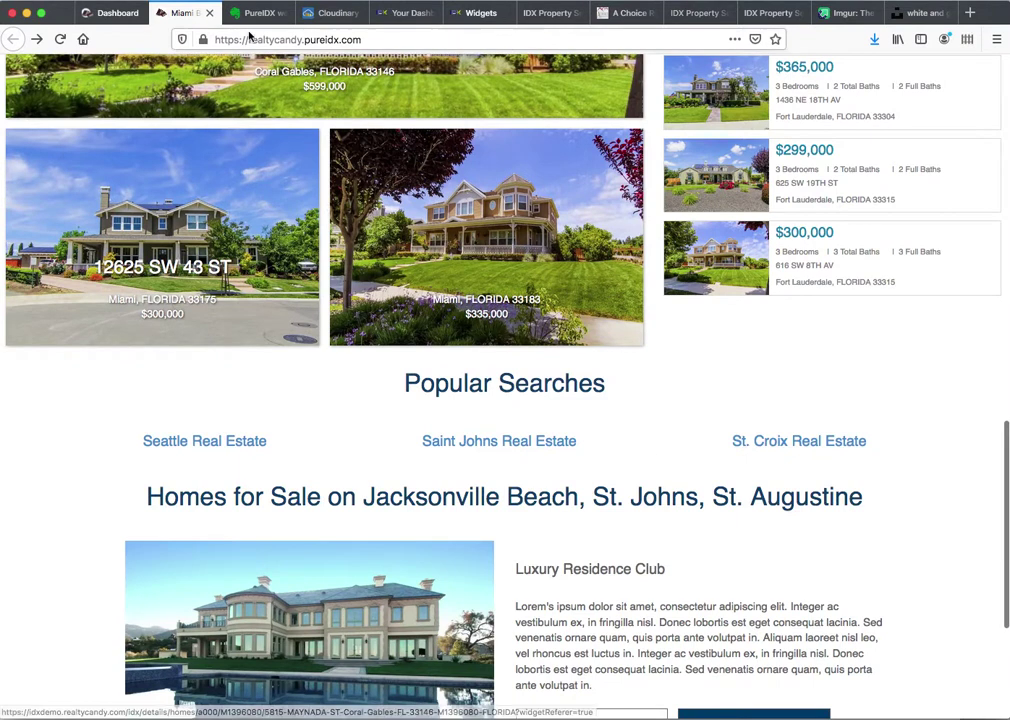
pyautogui.click(118, 13)
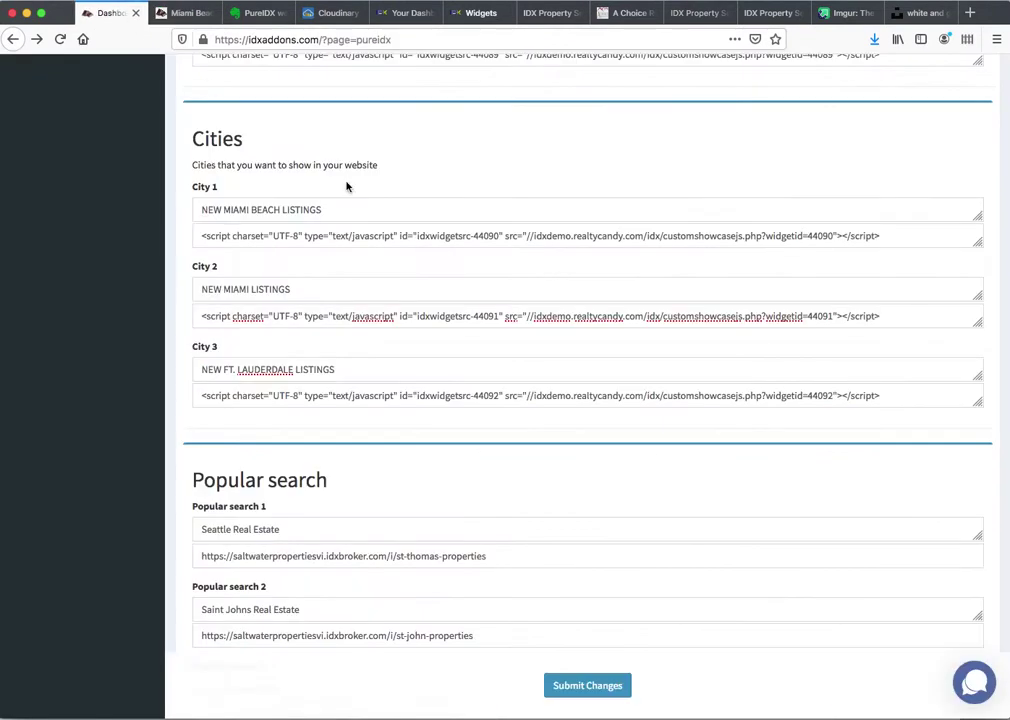
# - Replace Seattle, Saint Johns and St. Croix in Popular searches 1–3 with Miami Beach, Miami, Fort Lauderdale
pyautogui.scroll(-5, 349, 192)
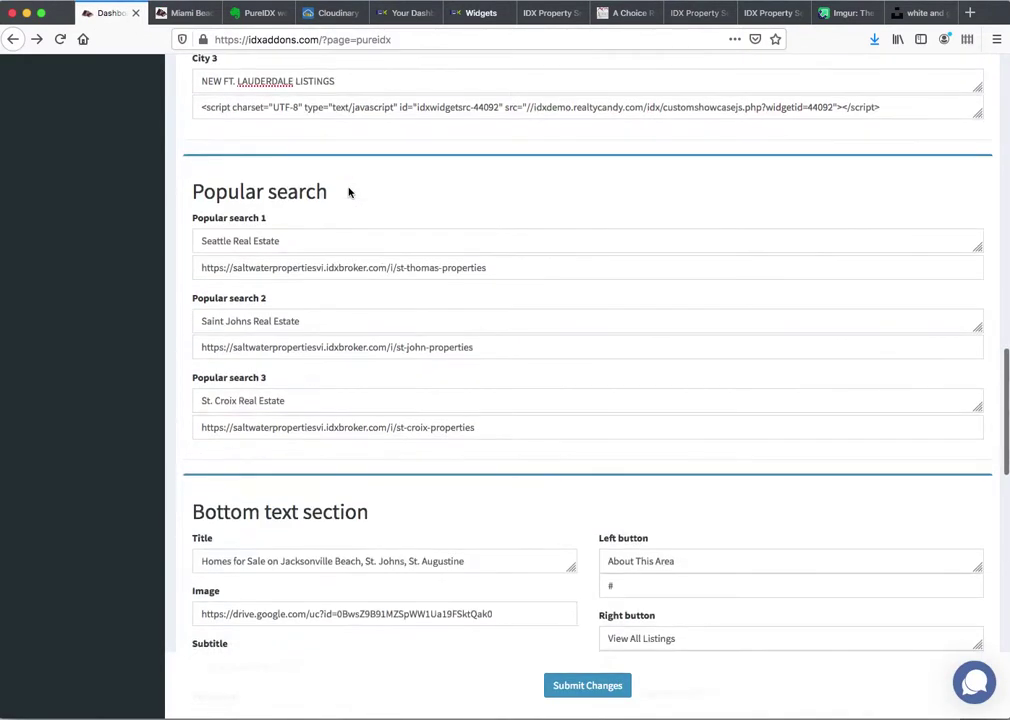
pyautogui.doubleClick(216, 243)
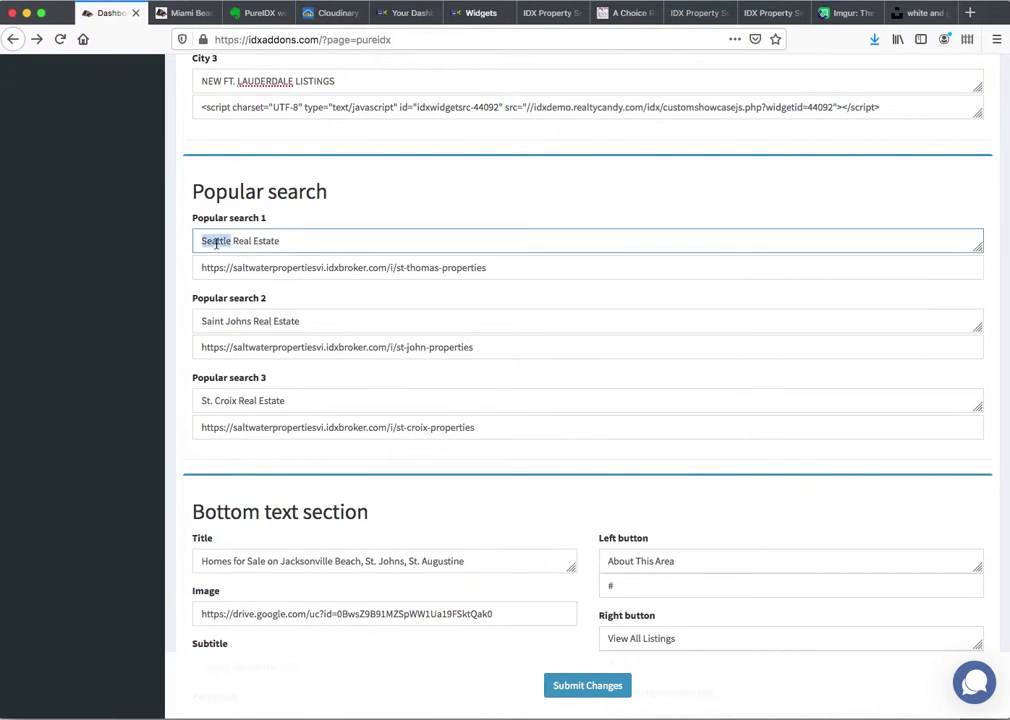
pyautogui.write('Mi')
pyautogui.write('a')
pyautogui.write('mi Beach')
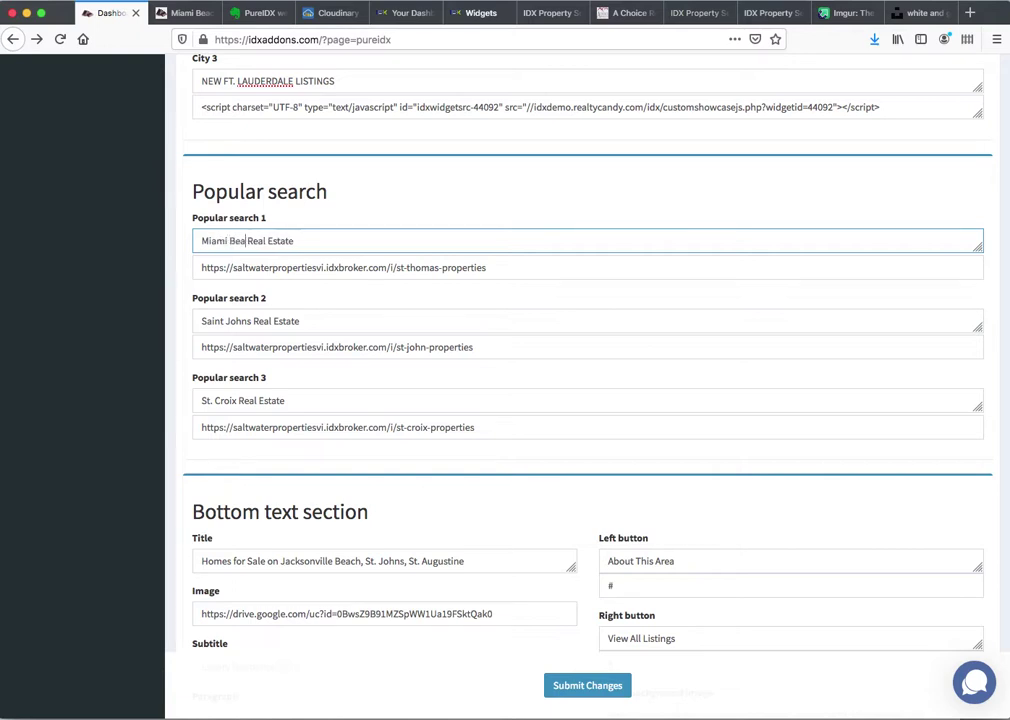
pyautogui.press('BackSpace')
pyautogui.press('BackSpace')
pyautogui.write('ch')
pyautogui.moveTo(253, 320); pyautogui.dragTo(197, 320)
pyautogui.write('Miami')
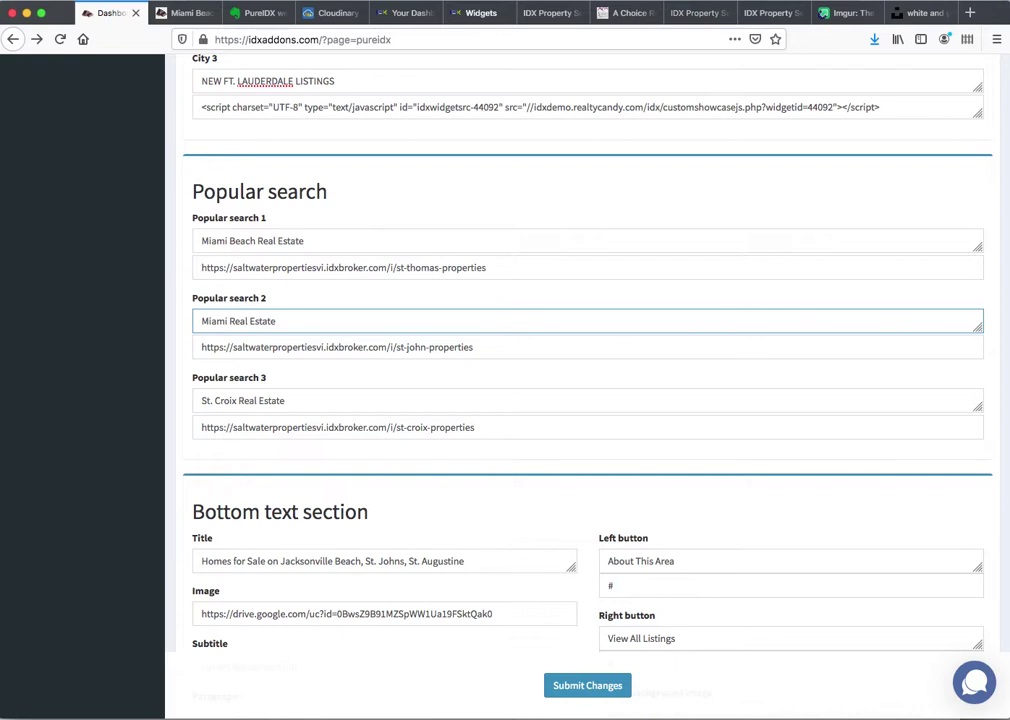
pyautogui.moveTo(237, 398); pyautogui.dragTo(178, 397)
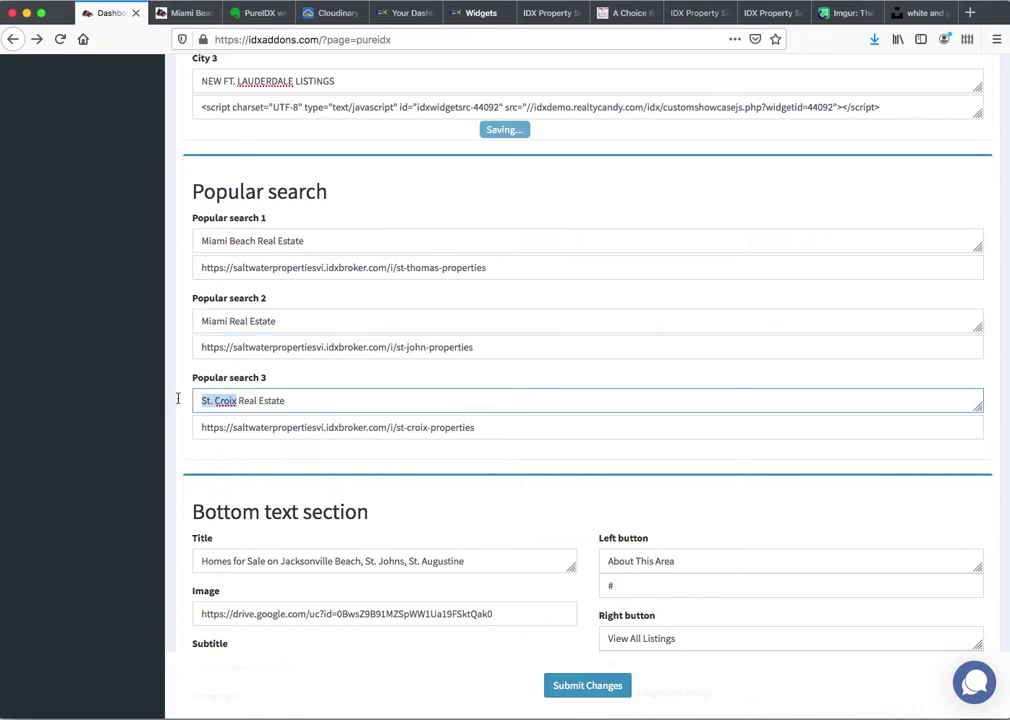
pyautogui.write('For')
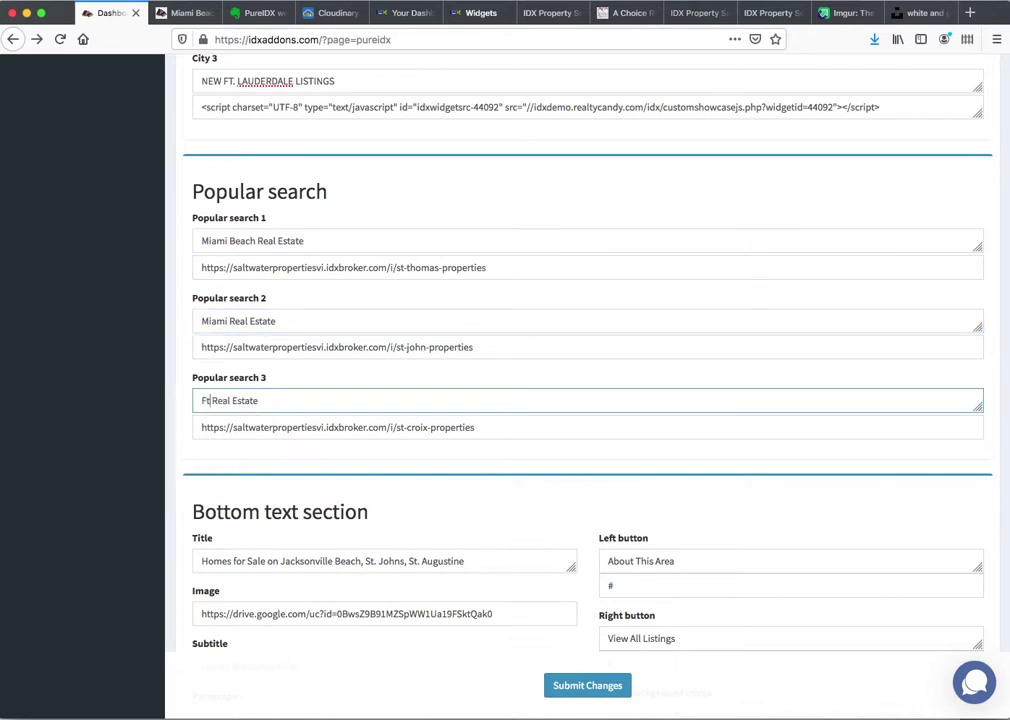
pyautogui.write('t Lauderdale')
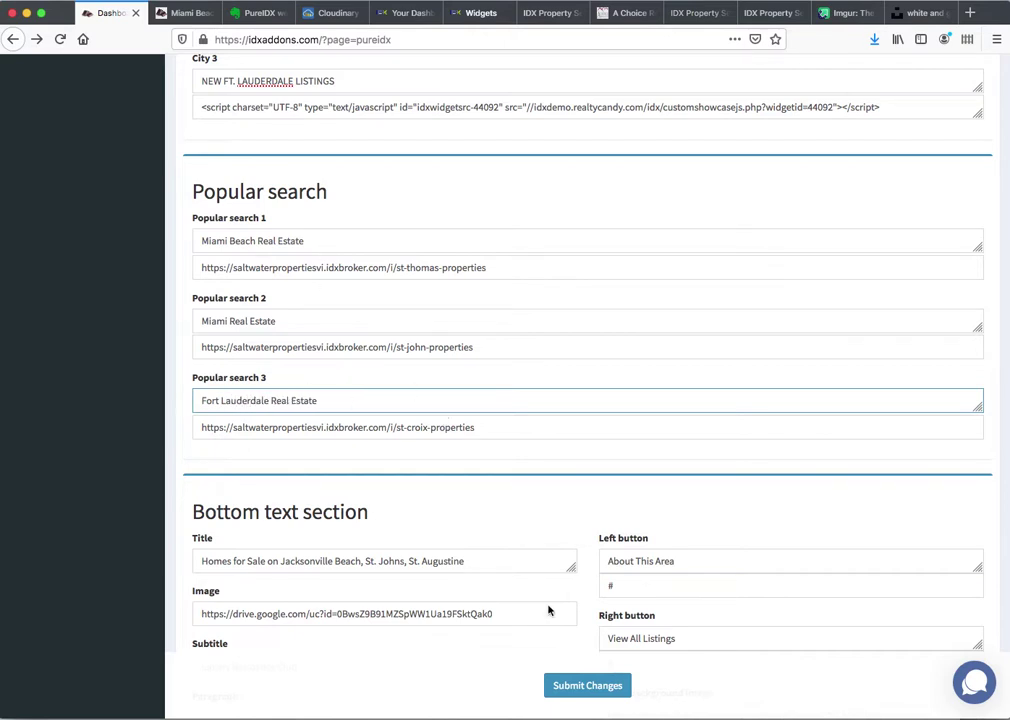
pyautogui.click(438, 464)
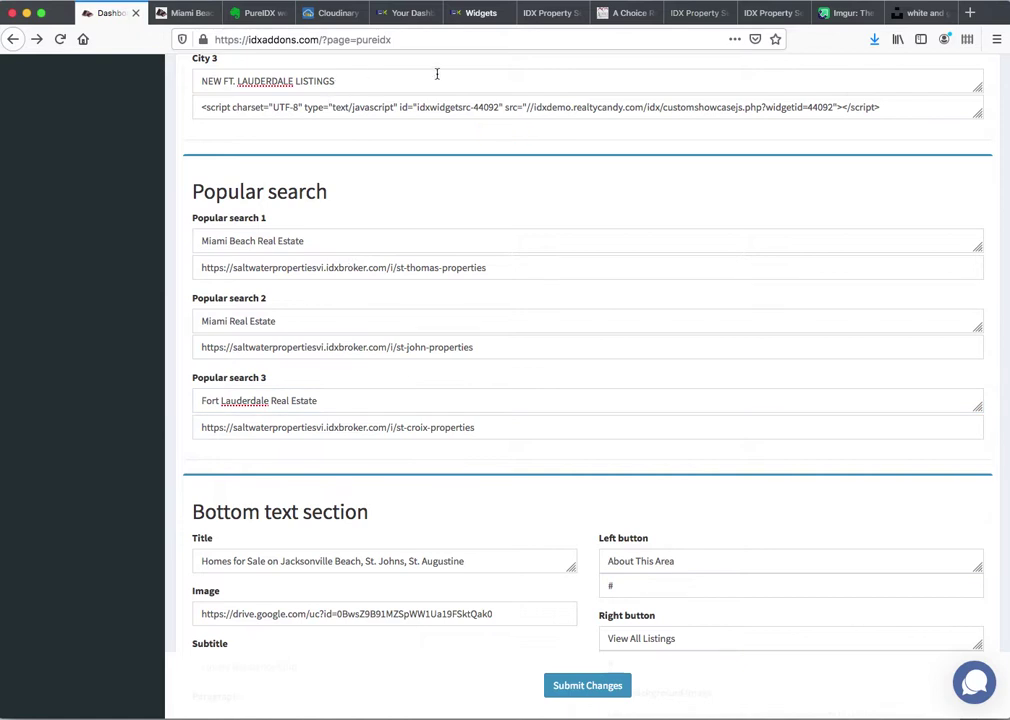
pyautogui.click(405, 13)
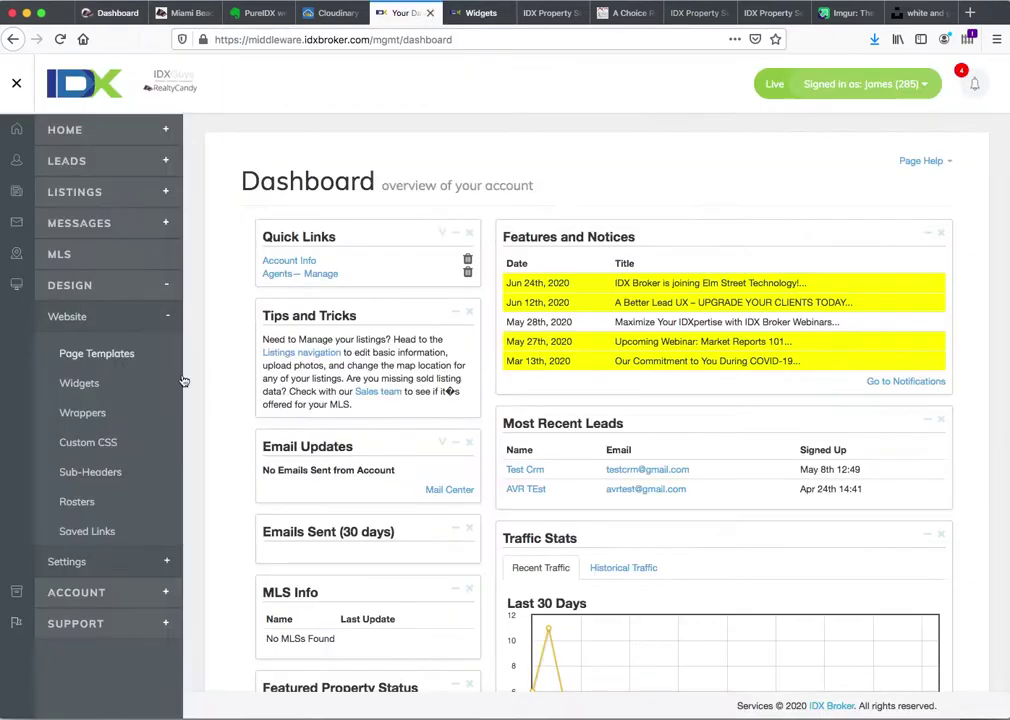
# - Start a new saved link based on the Search Homes page
pyautogui.click(84, 531)
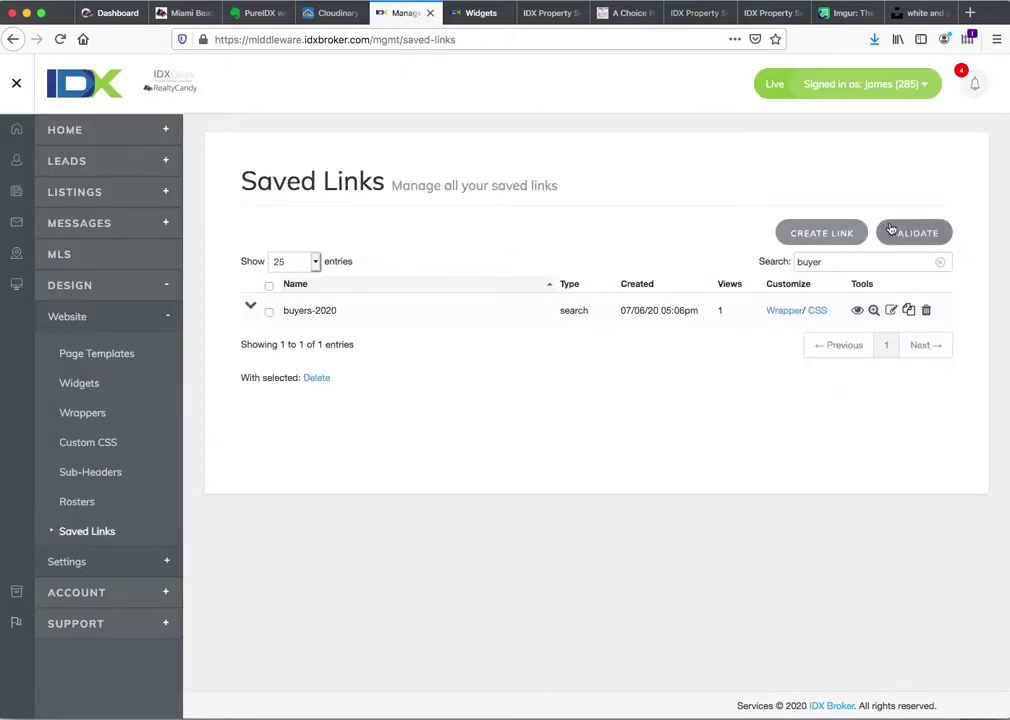
pyautogui.click(846, 238)
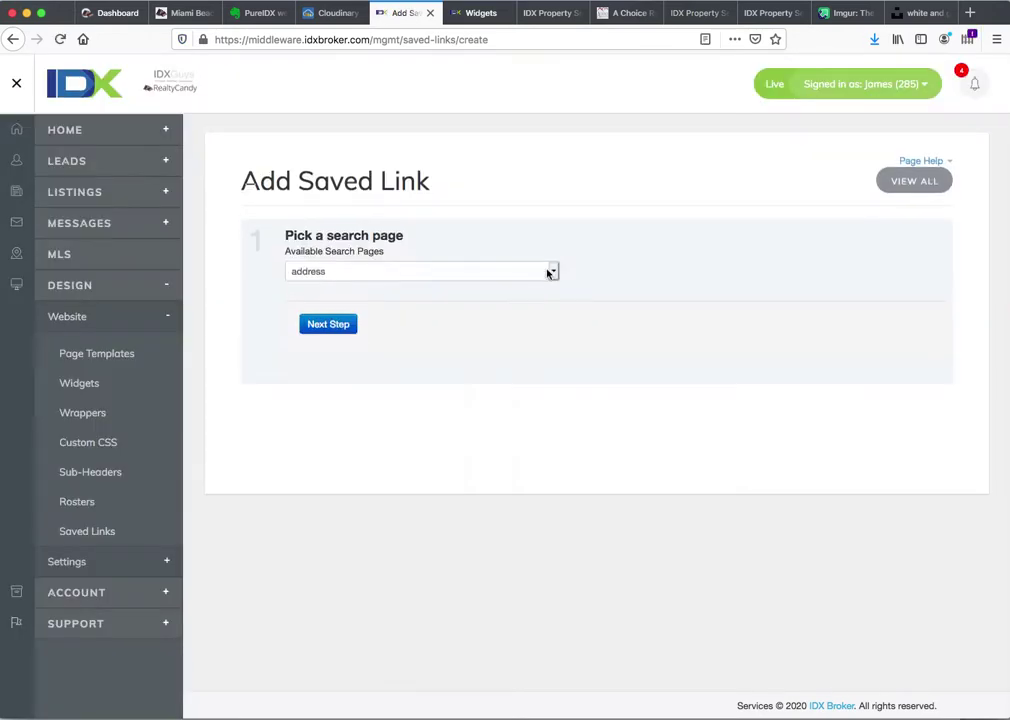
pyautogui.click(540, 272)
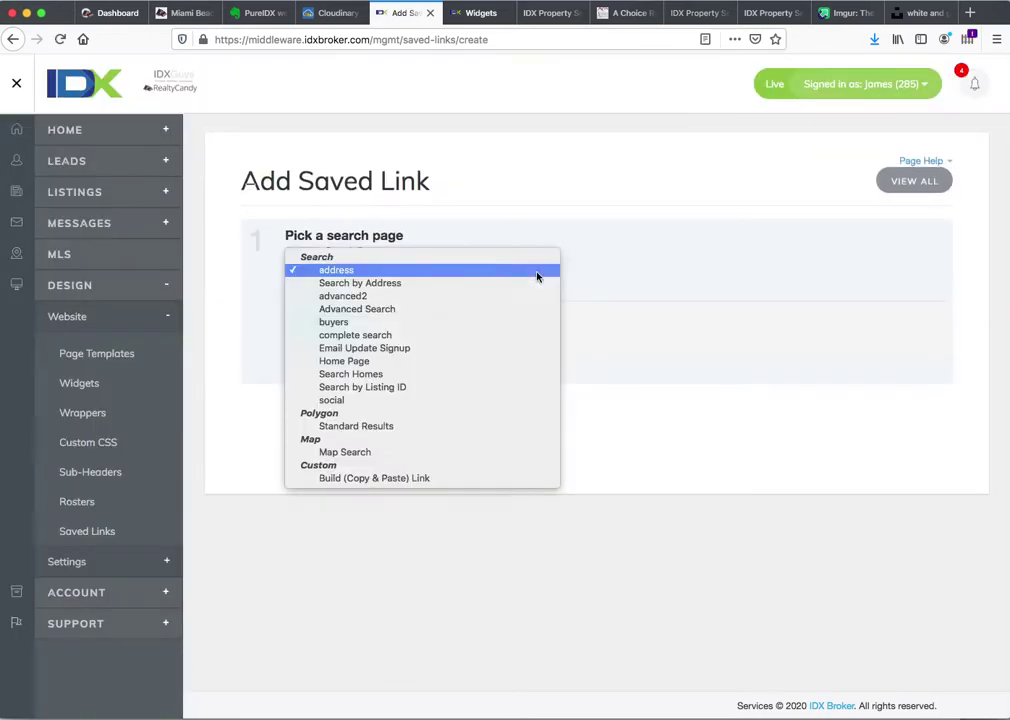
pyautogui.click(351, 374)
pyautogui.click(328, 324)
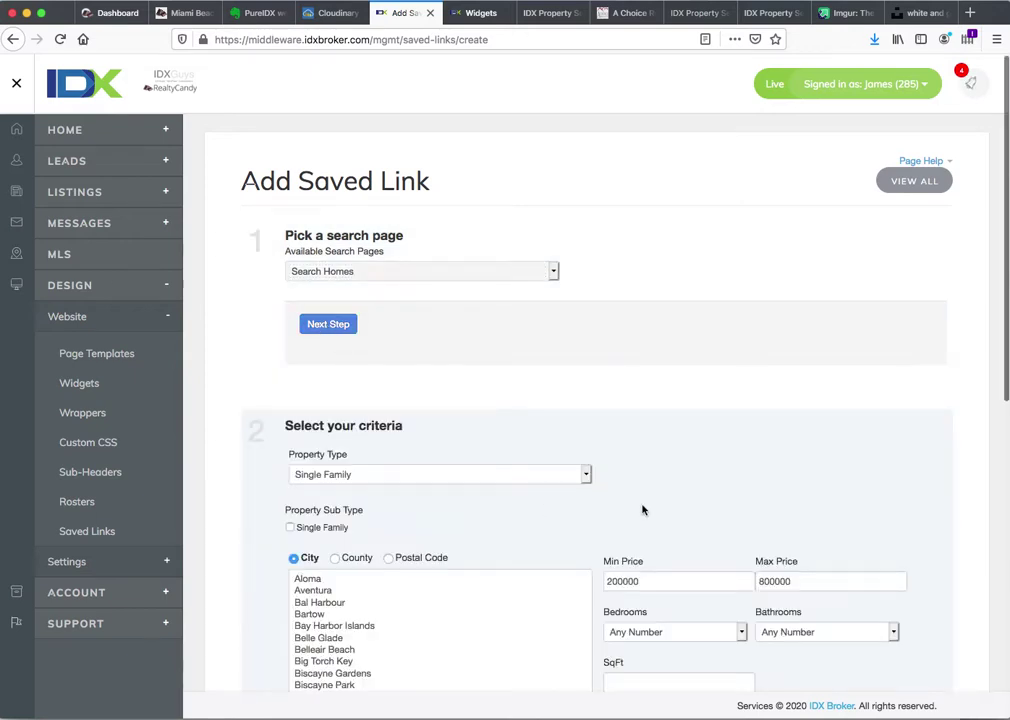
# - Set the link's criteria to Miami Beach, 25 results per page, sorted by Newest Listings
pyautogui.scroll(-5, 645, 506)
pyautogui.scroll(-15, 436, 389)
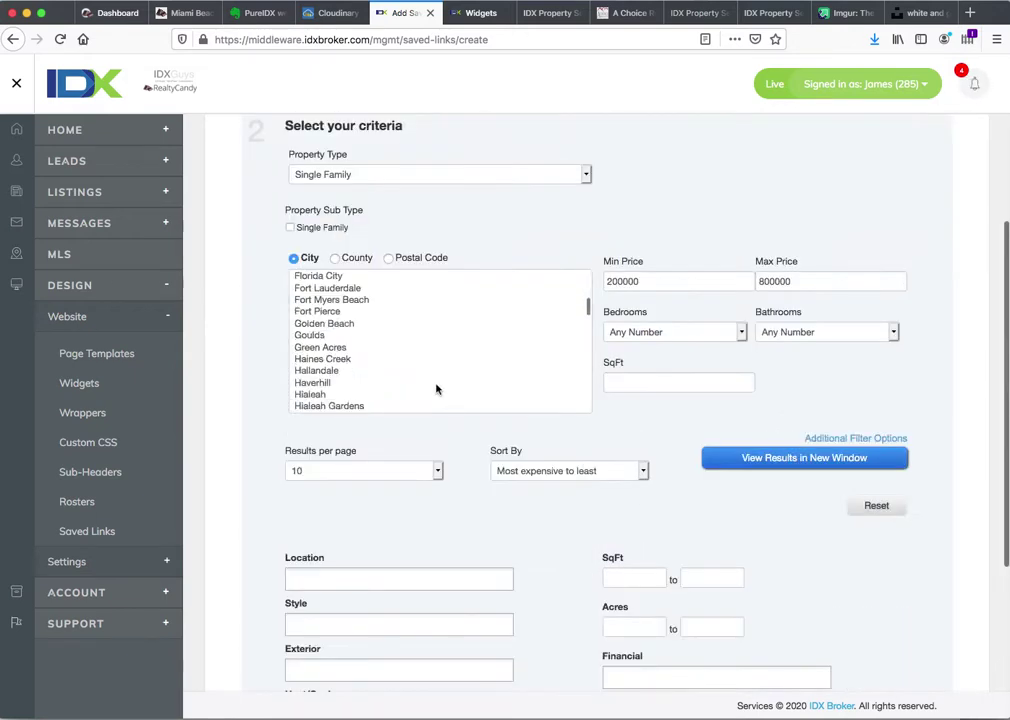
pyautogui.scroll(10, 436, 389)
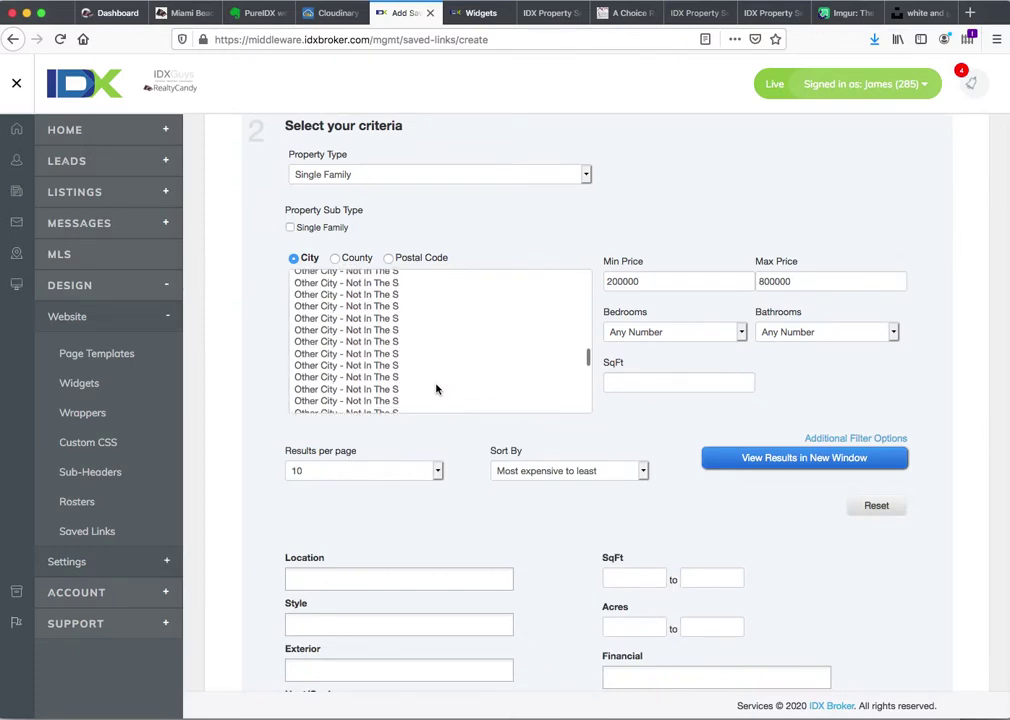
pyautogui.scroll(3, 346, 329)
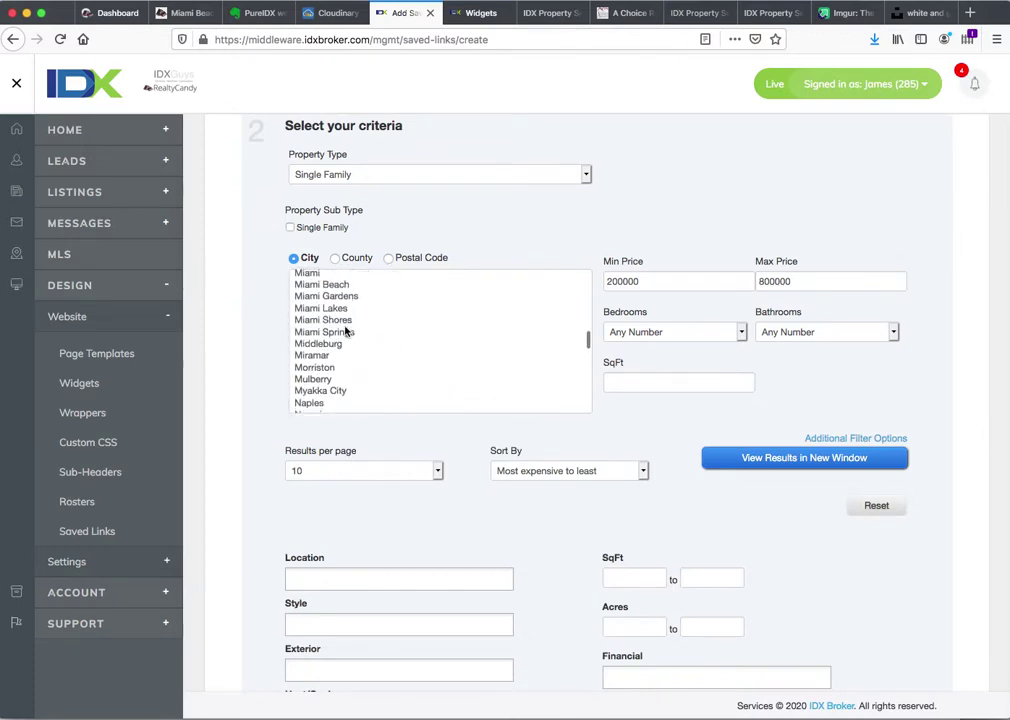
pyautogui.click(320, 286)
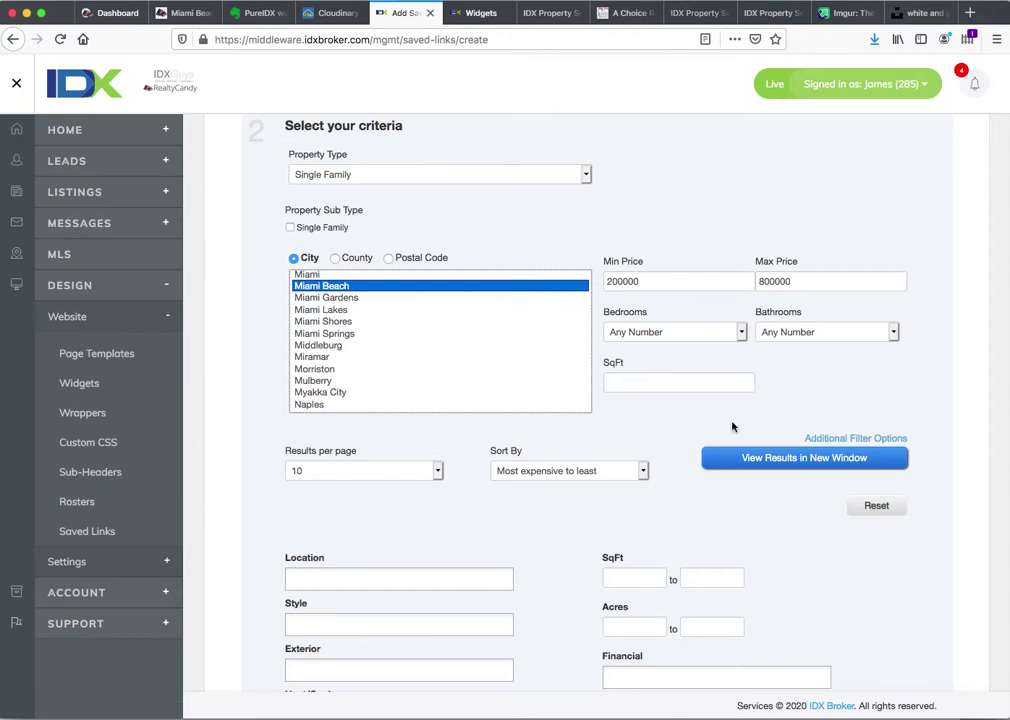
pyautogui.click(419, 470)
pyautogui.click(419, 481)
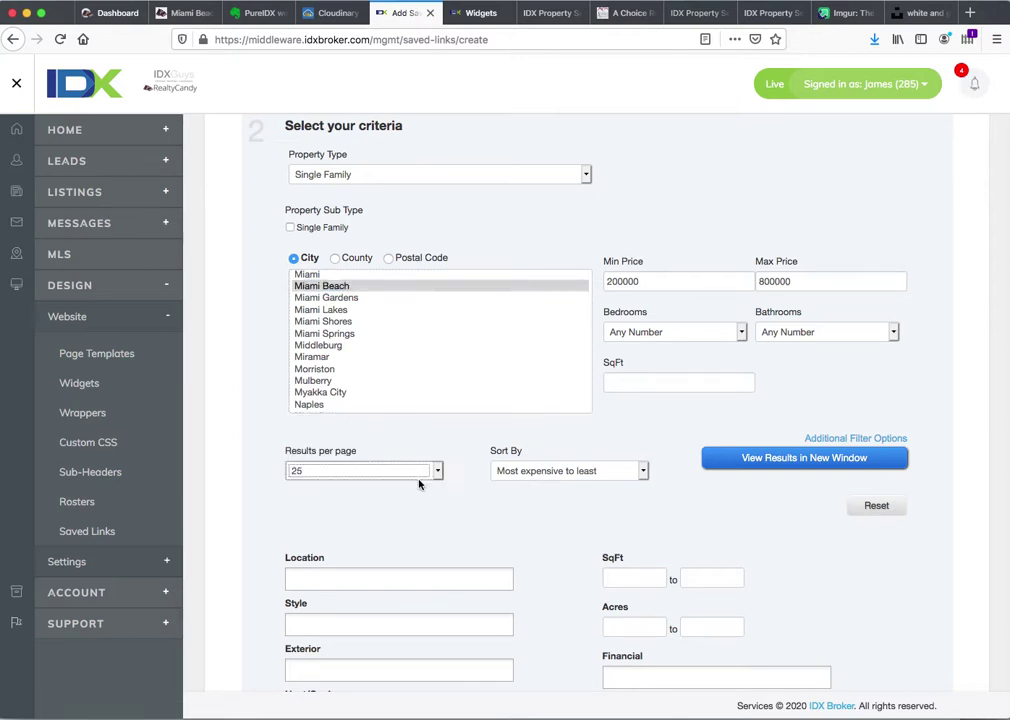
pyautogui.click(566, 472)
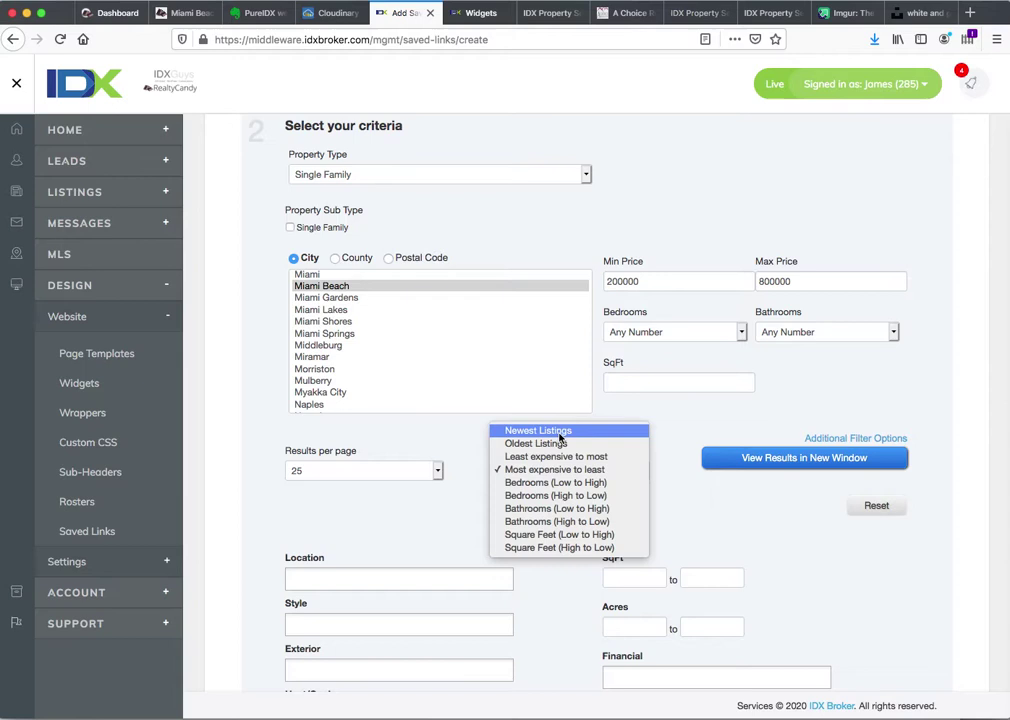
pyautogui.click(560, 438)
pyautogui.click(566, 471)
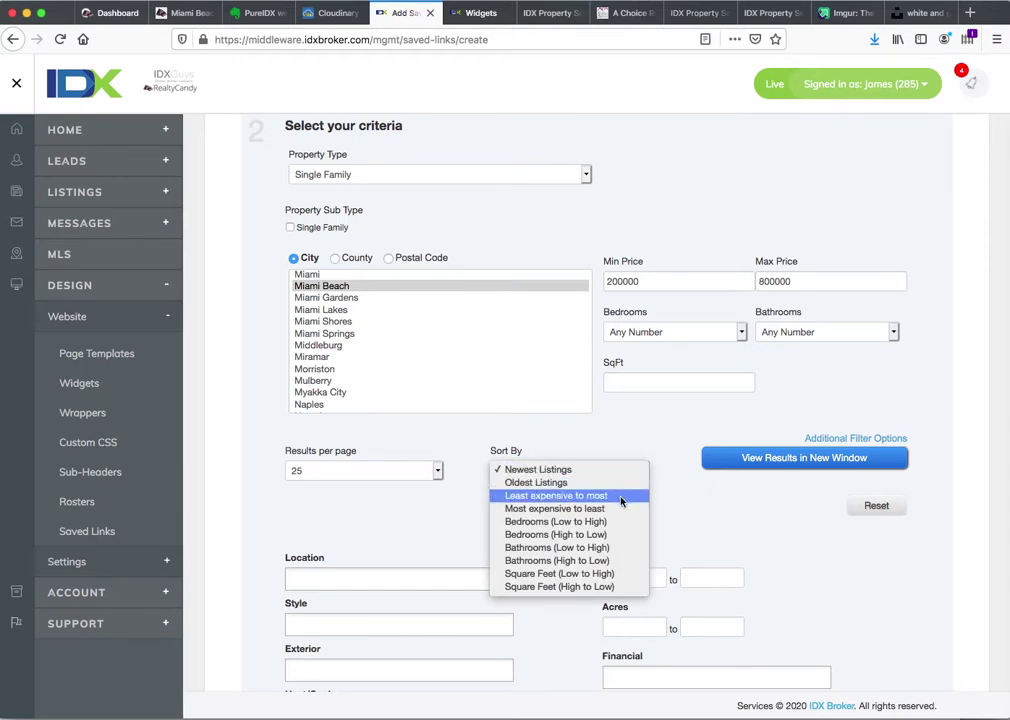
pyautogui.click(697, 510)
pyautogui.scroll(-5, 697, 513)
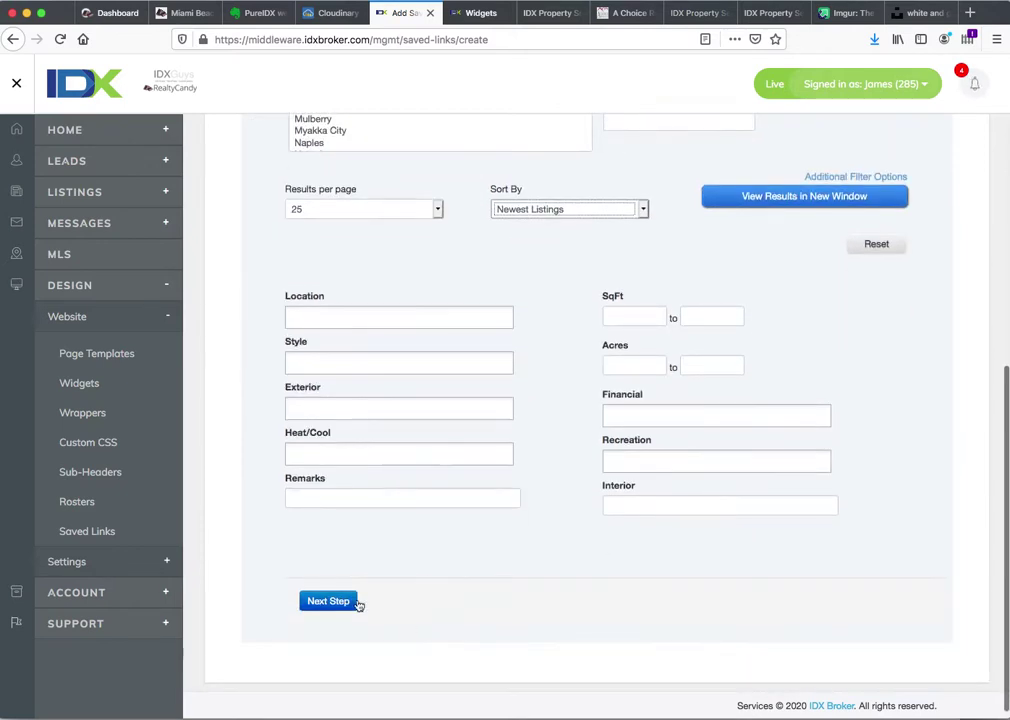
pyautogui.click(355, 602)
# - Title the link 'Miami Beach Saved Link1' with a meta description beginning 'Homes in Miami Beach that'
pyautogui.click(363, 156)
pyautogui.write('Miami')
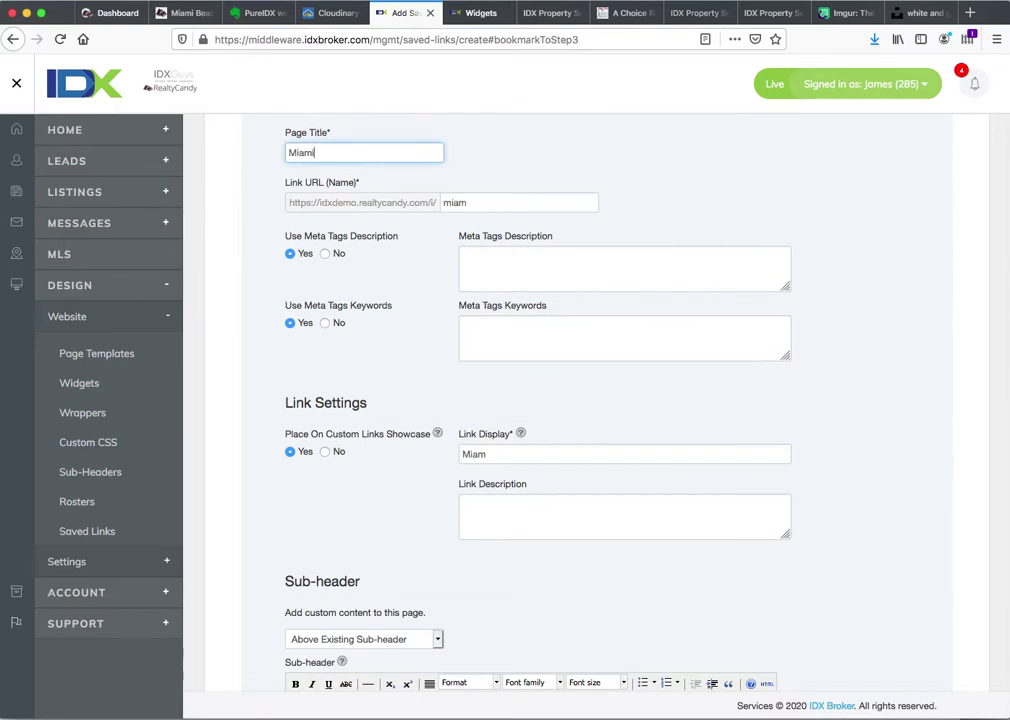
pyautogui.write(' Beach')
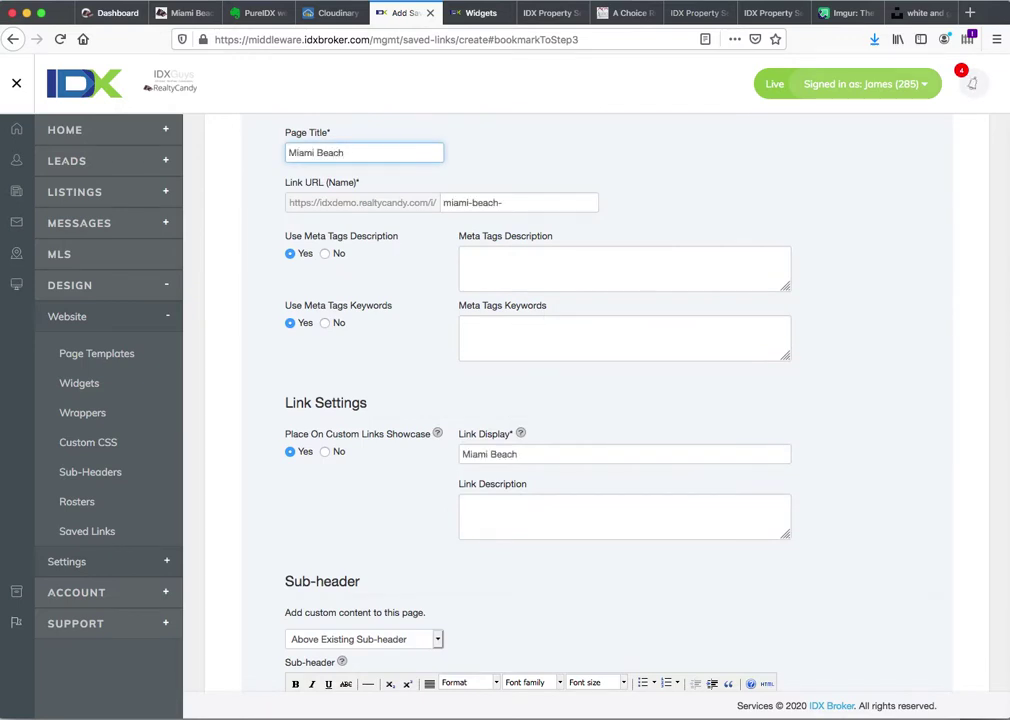
pyautogui.write(' Saved Li')
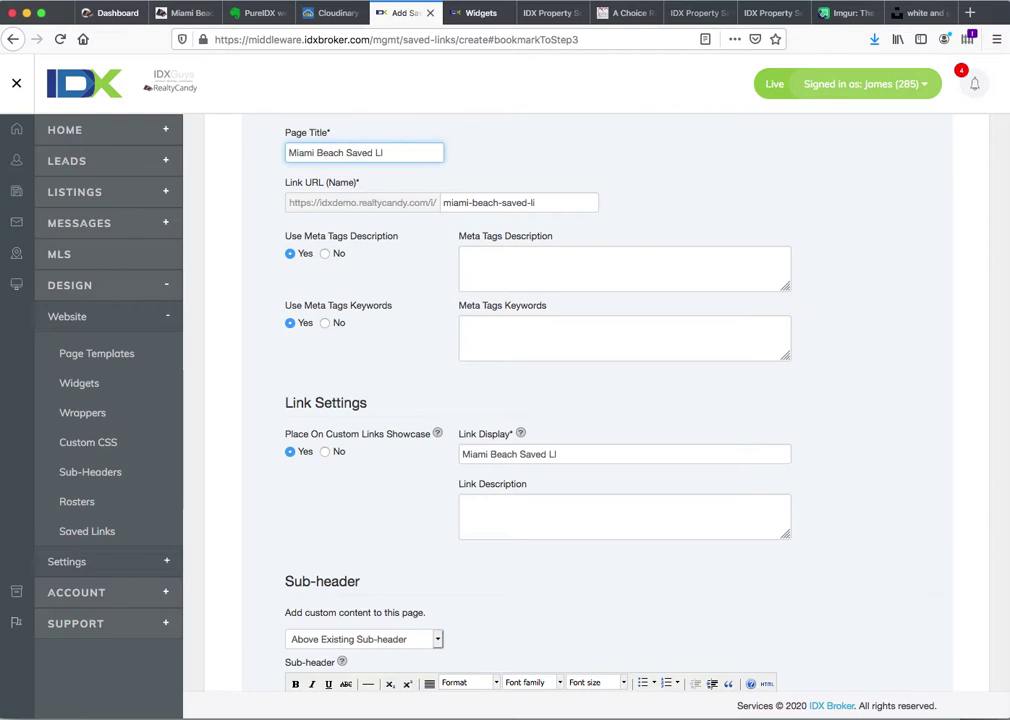
pyautogui.press('BackSpace')
pyautogui.write('lin')
pyautogui.press('BackSpace')
pyautogui.press('BackSpace')
pyautogui.press('BackSpace')
pyautogui.write('Link')
pyautogui.click(520, 273)
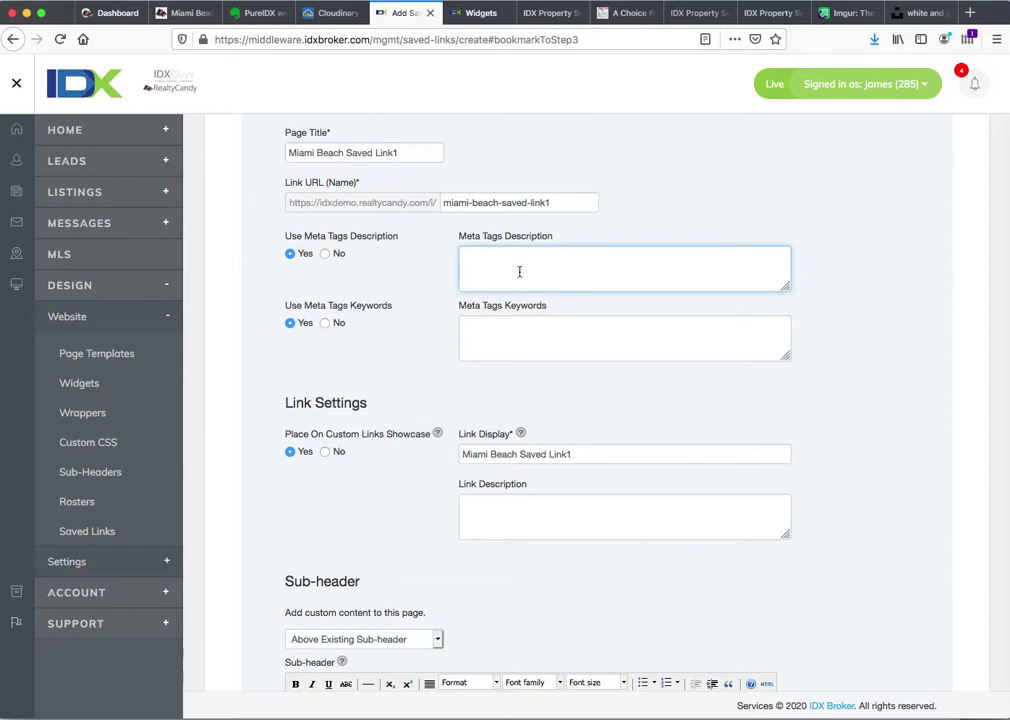
pyautogui.write('Homes in Miami Beach')
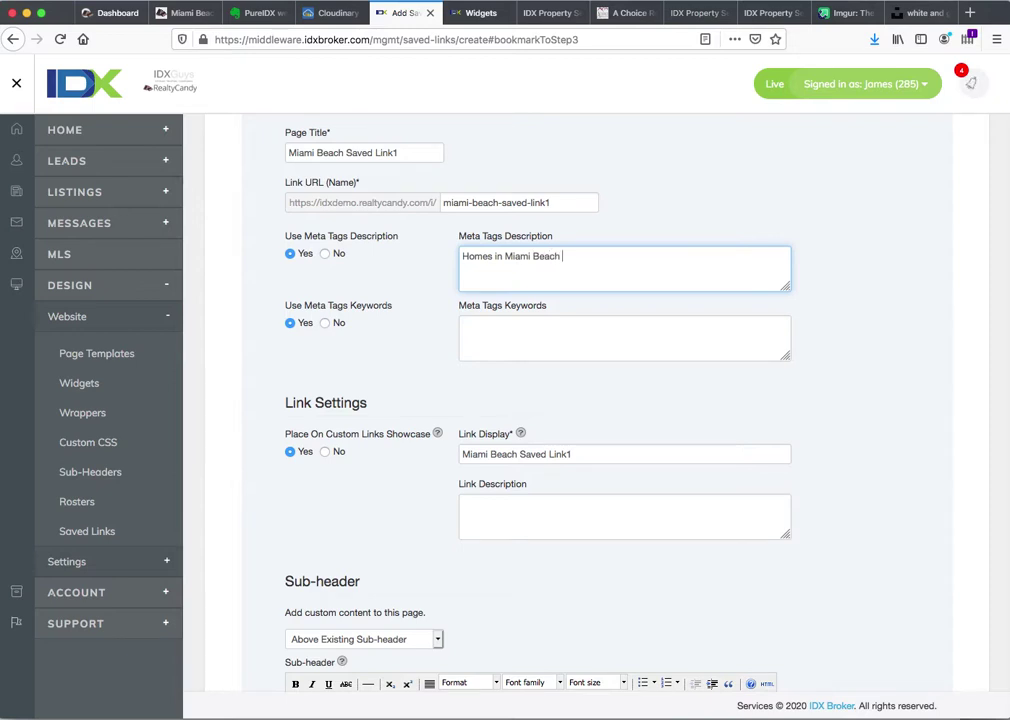
pyautogui.write(' that .....')
# - Add the sub-header 'We specialize in Miami Beach real estate...' and save the link
pyautogui.scroll(-2, 533, 545)
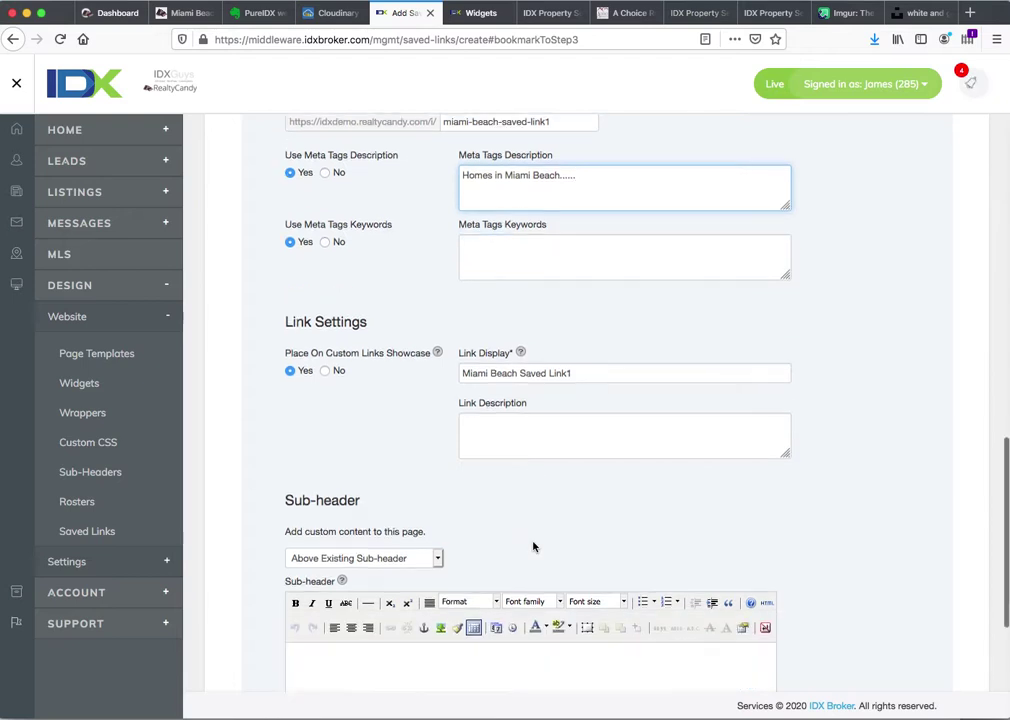
pyautogui.scroll(-5, 533, 545)
pyautogui.click(392, 481)
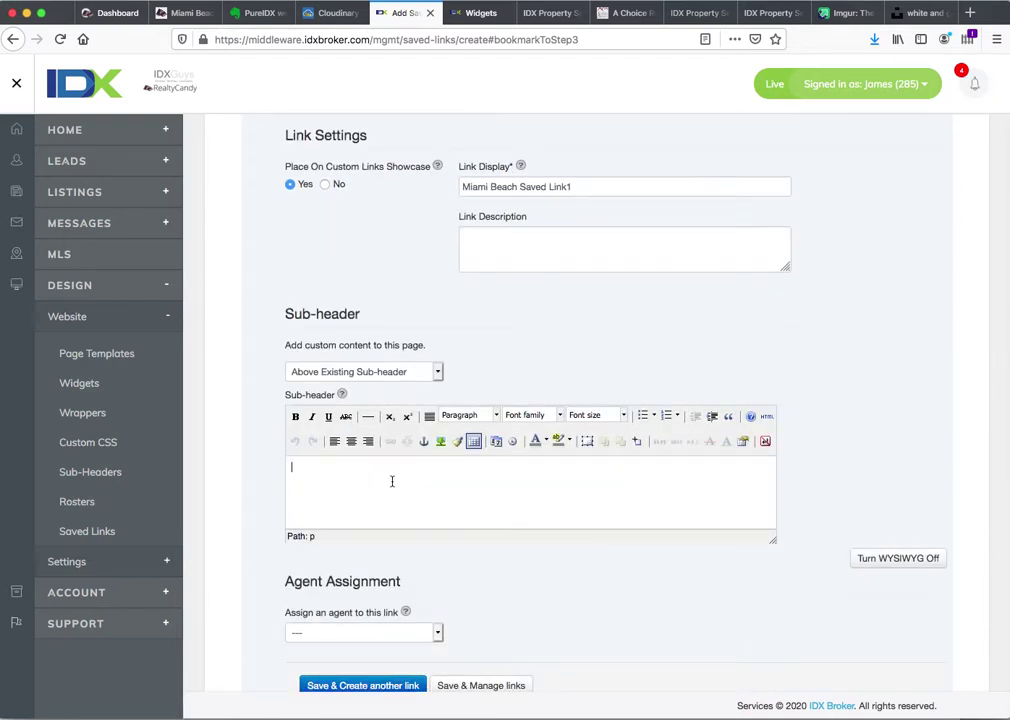
pyautogui.write('We specialize in Miami Beach Real')
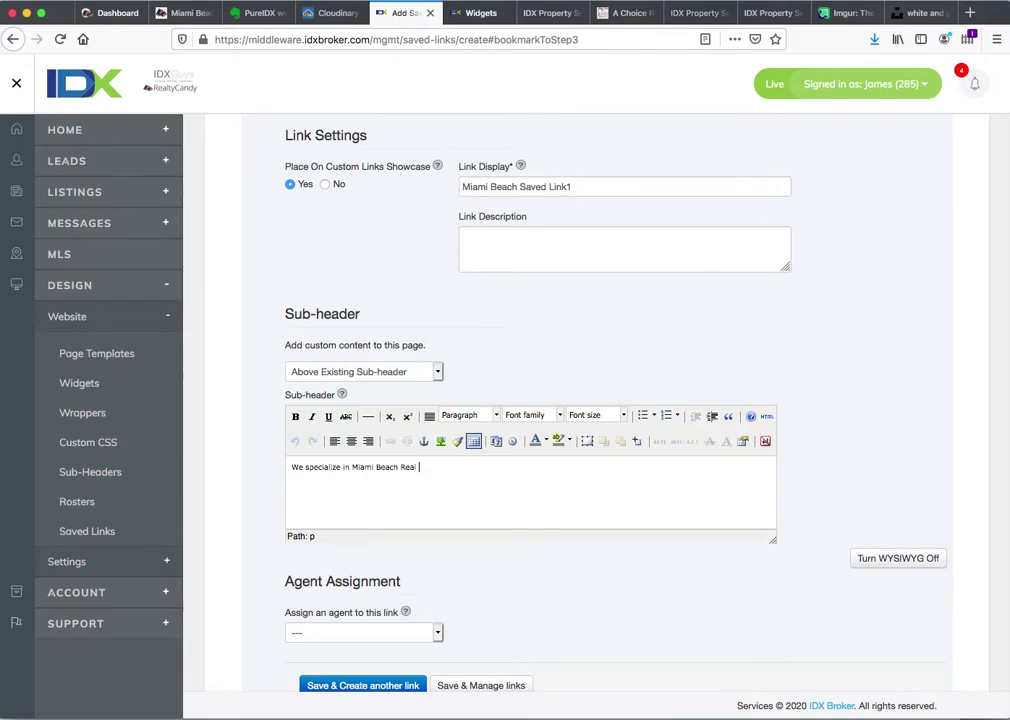
pyautogui.write(' e')
pyautogui.press('BackSpace')
pyautogui.press('BackSpace')
pyautogui.press('BackSpace')
pyautogui.press('BackSpace')
pyautogui.press('BackSpace')
pyautogui.press('BackSpace')
pyautogui.write('real estate......')
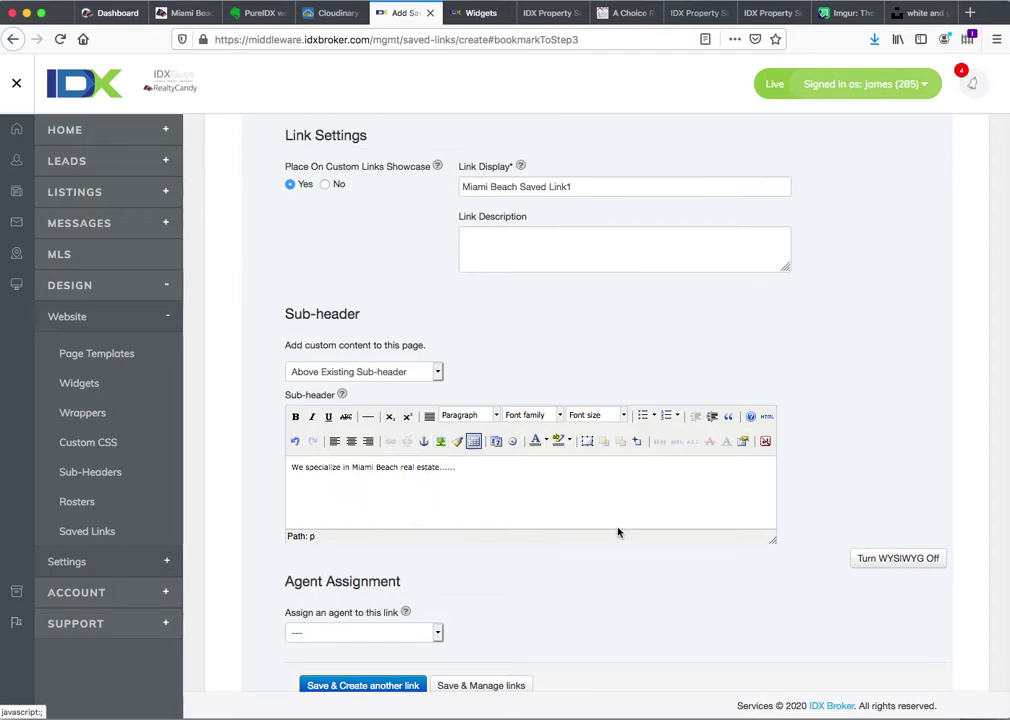
pyautogui.scroll(-2, 484, 597)
pyautogui.scroll(-3, 484, 600)
pyautogui.click(481, 584)
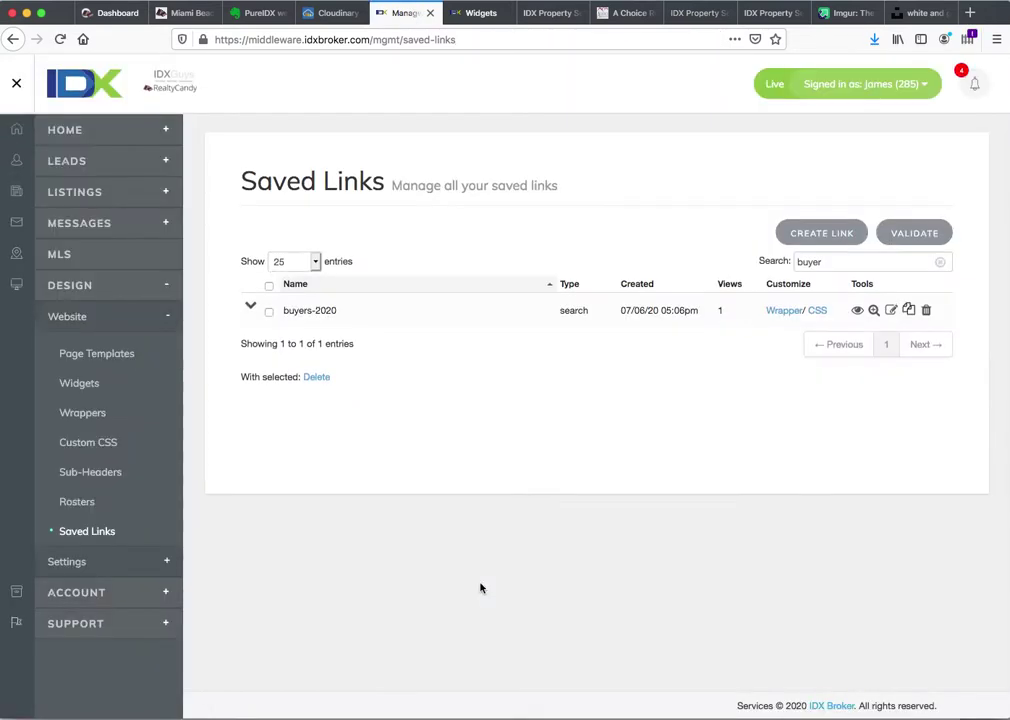
# - Change the Saved Links search from 'buyer' to 'beach' to filter the list
pyautogui.doubleClick(827, 262)
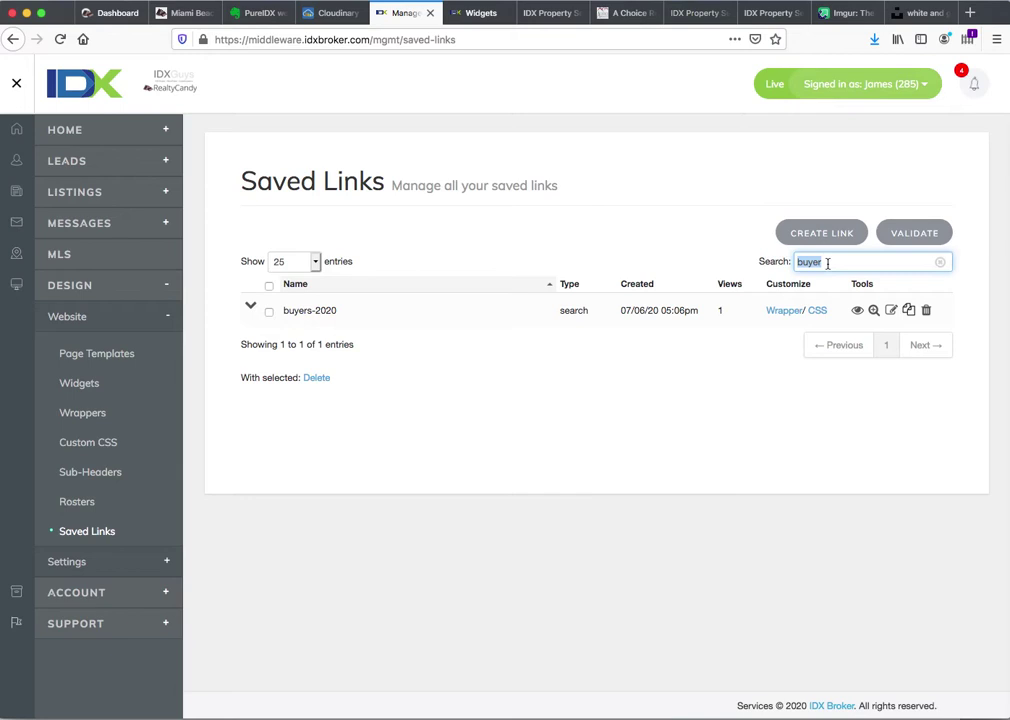
pyautogui.write('miami beach')
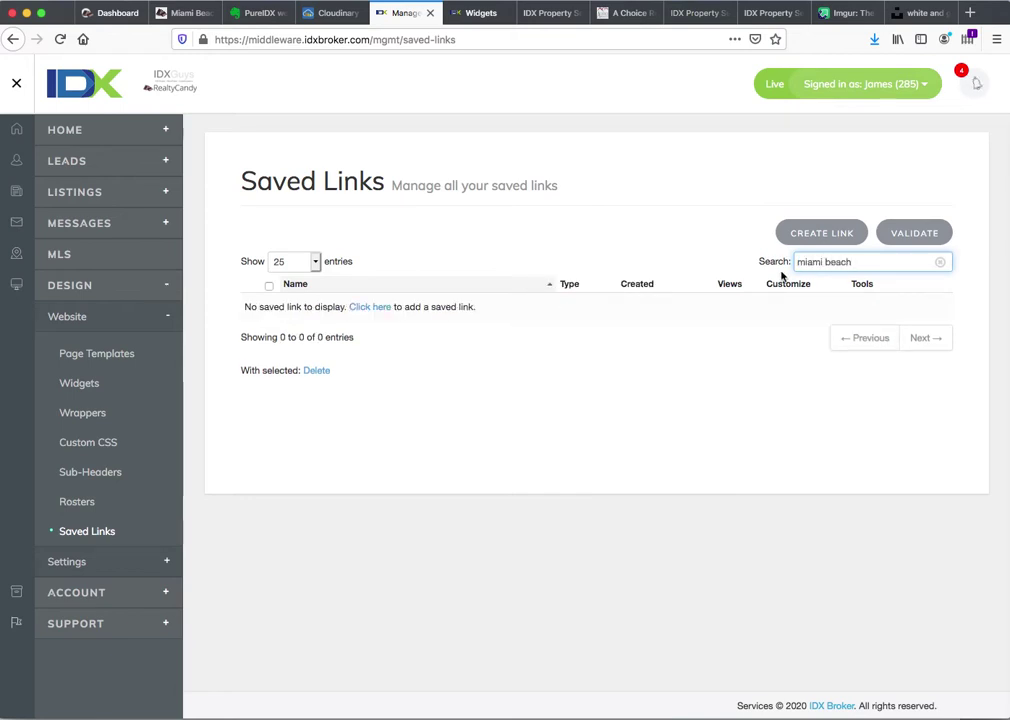
pyautogui.doubleClick(836, 262)
pyautogui.click(920, 262)
pyautogui.press('super+a')
pyautogui.write('beach')
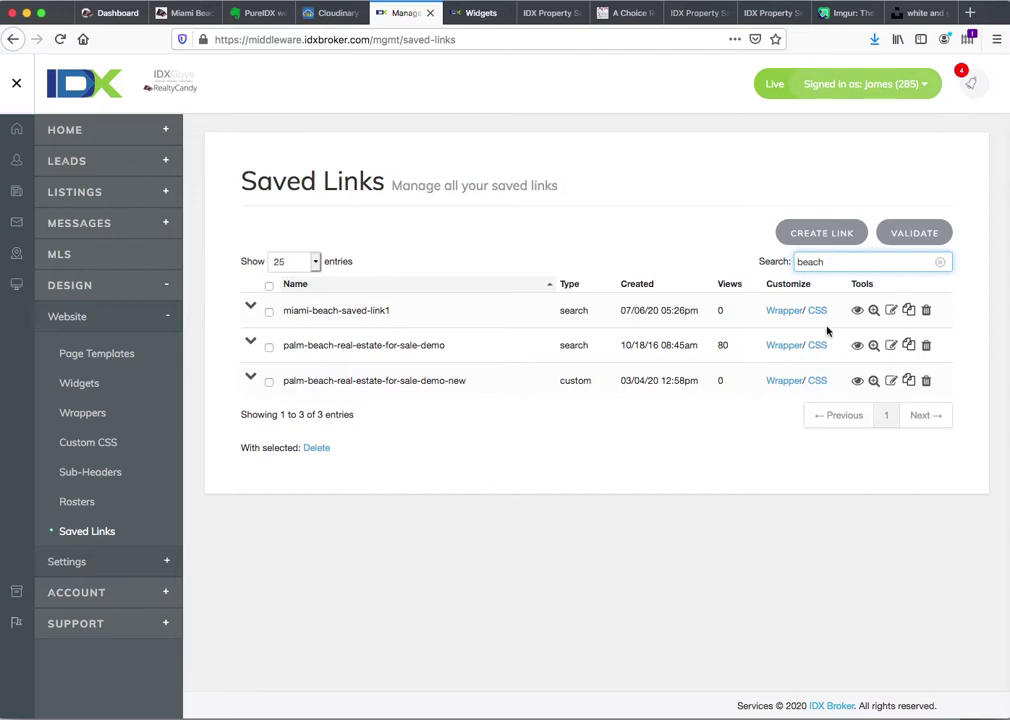
# - Duplicate miami-beach-saved-link1 as 'Miami Beach Saved Link2'
pyautogui.click(910, 312)
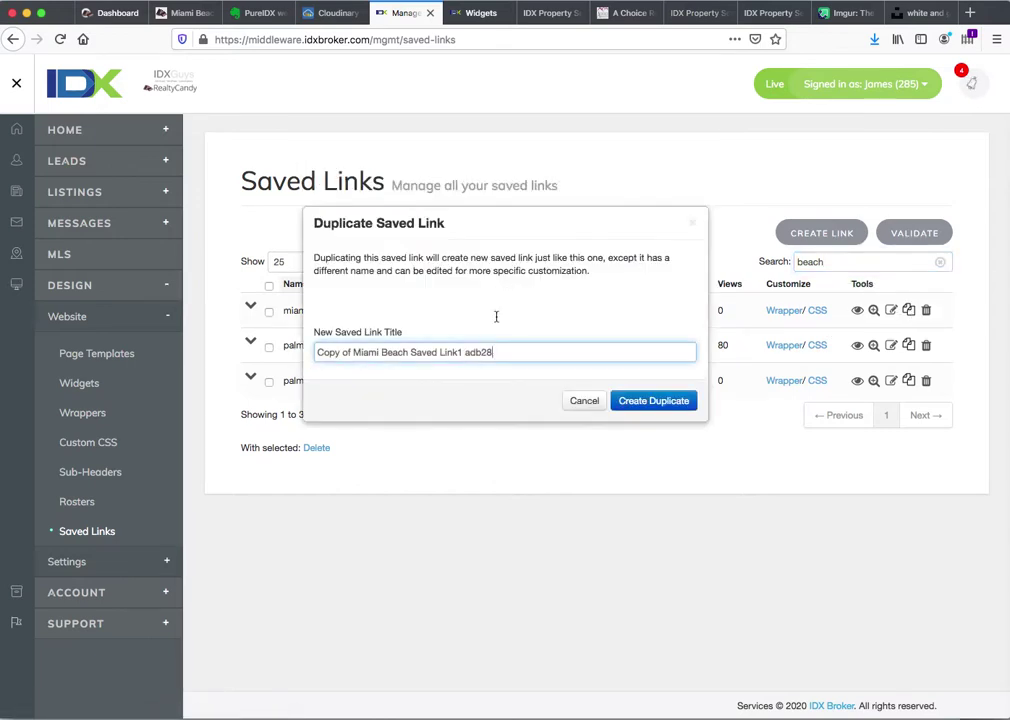
pyautogui.moveTo(354, 352); pyautogui.dragTo(317, 352)
pyautogui.press('BackSpace')
pyautogui.moveTo(421, 350); pyautogui.dragTo(496, 356)
pyautogui.press('BackSpace')
pyautogui.write('2')
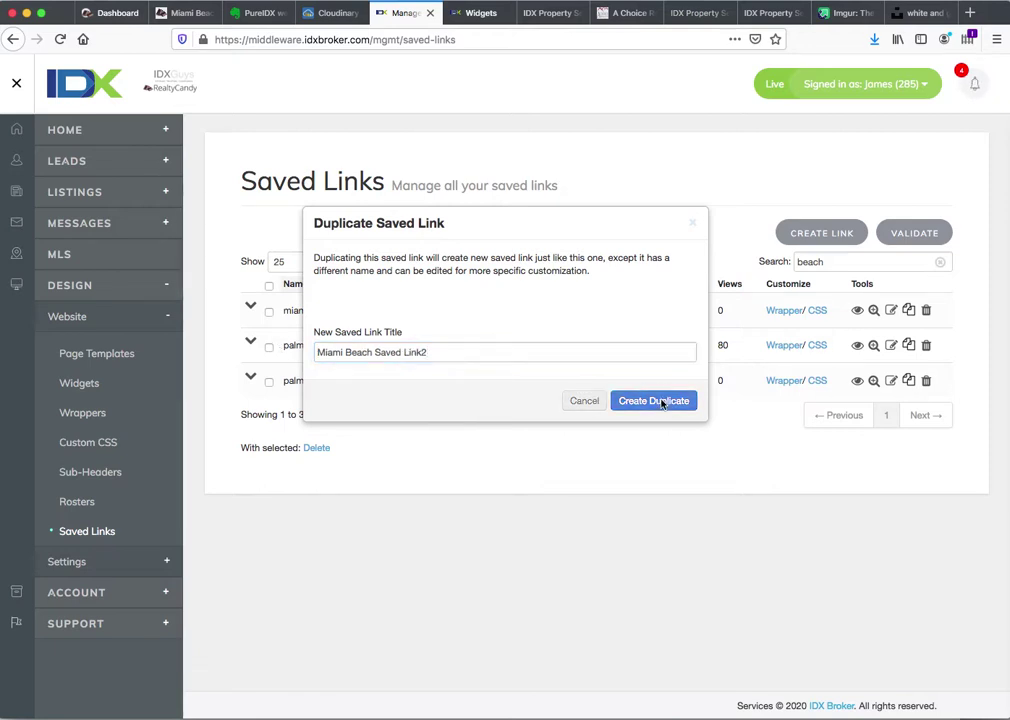
pyautogui.click(659, 401)
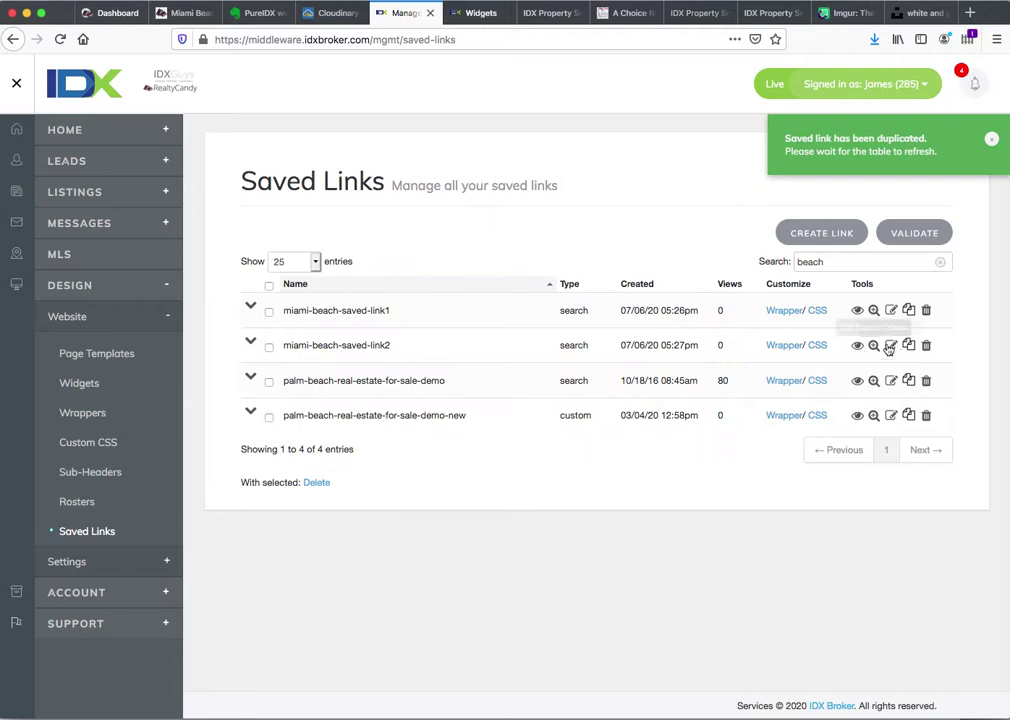
# - Duplicate miami-beach-saved-link2 as 'Miami Beach Saved Link3'
pyautogui.click(909, 345)
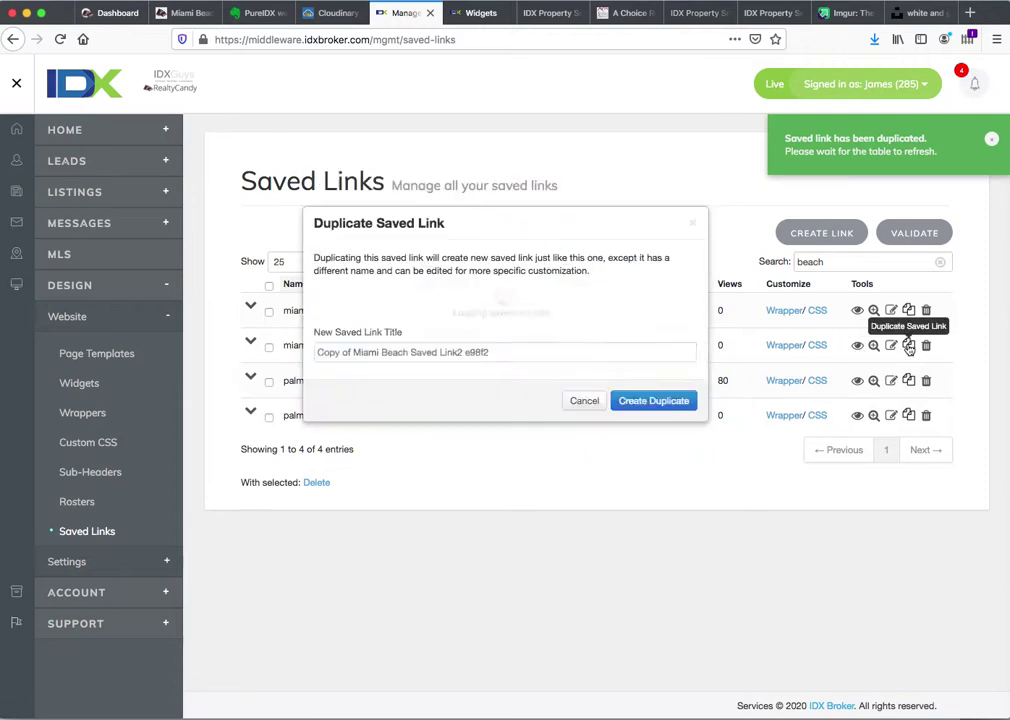
pyautogui.click(456, 353)
pyautogui.moveTo(456, 353); pyautogui.dragTo(573, 353)
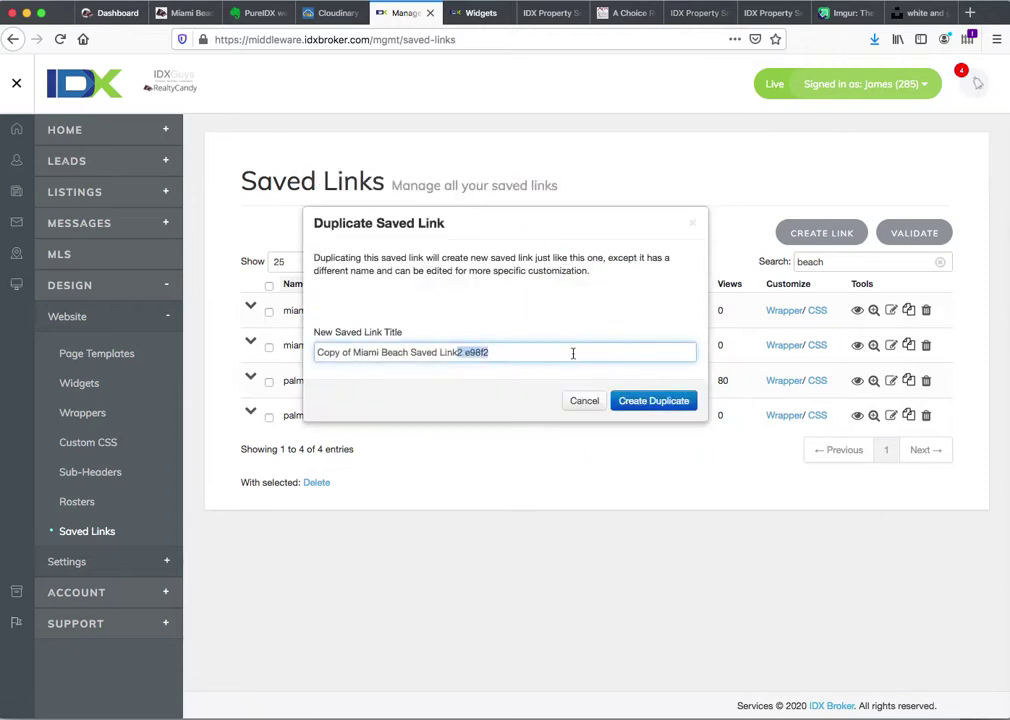
pyautogui.write('3')
pyautogui.moveTo(354, 352); pyautogui.dragTo(285, 352)
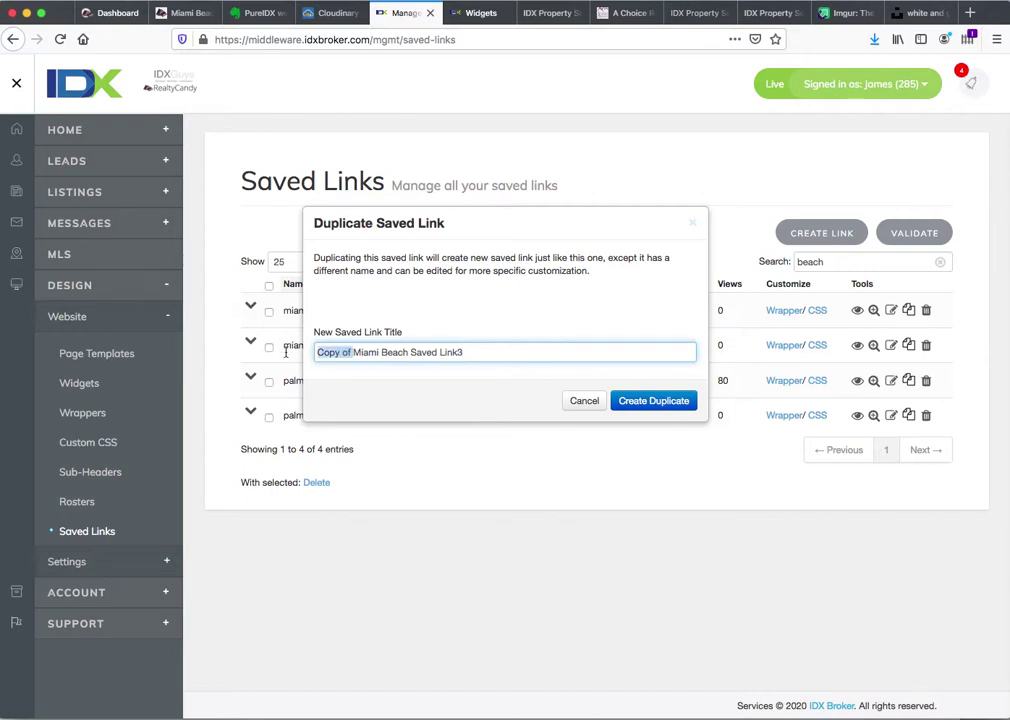
pyautogui.press('BackSpace')
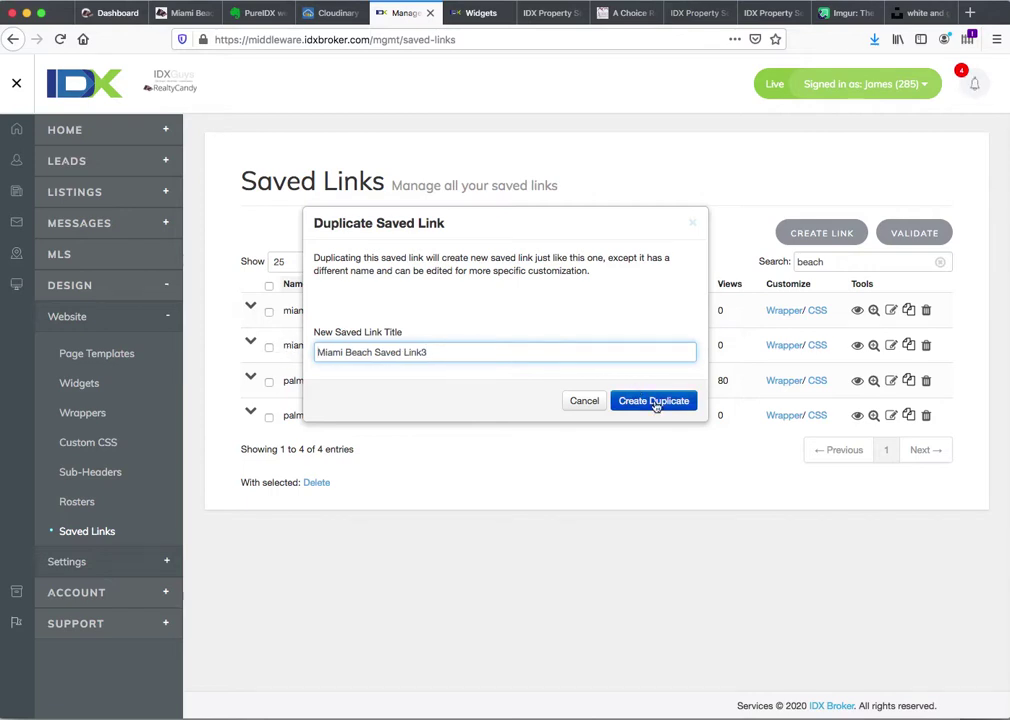
pyautogui.click(656, 403)
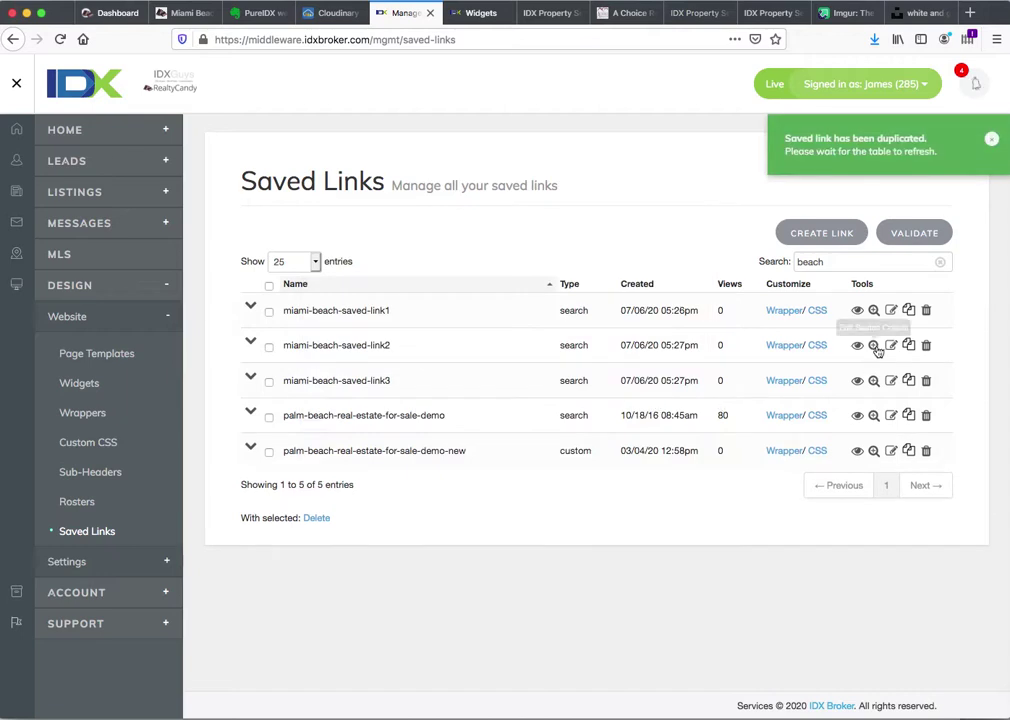
pyautogui.click(891, 345)
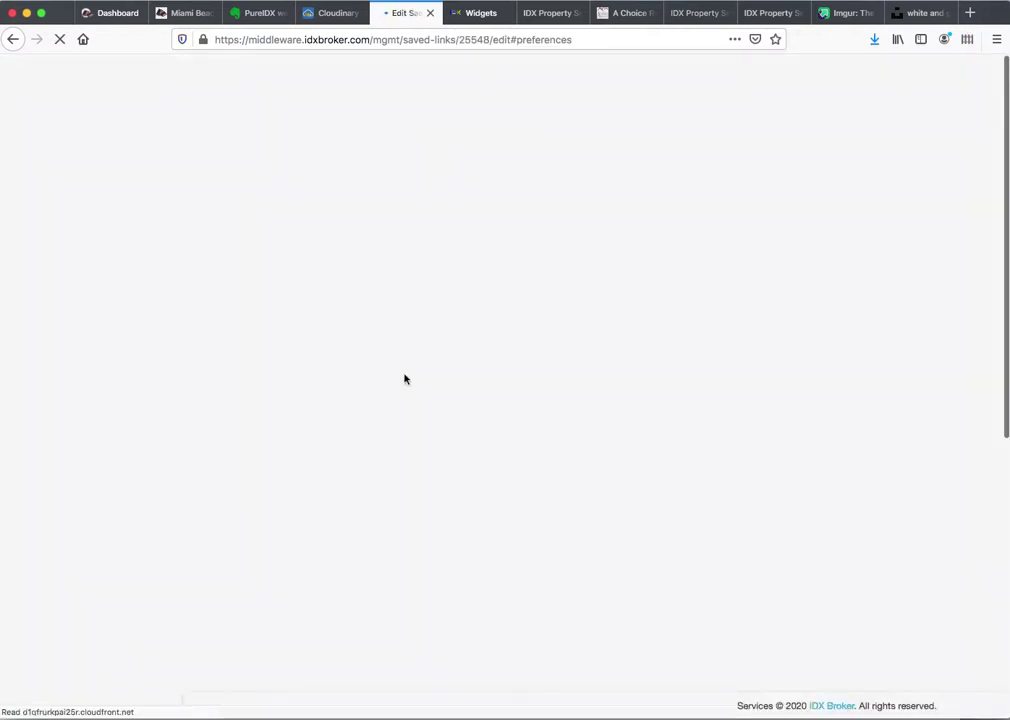
# - Retitle the second Miami Beach link 'Miami Homes for Sale' with URL miami-homes-for-sale
pyautogui.scroll(4, 446, 355)
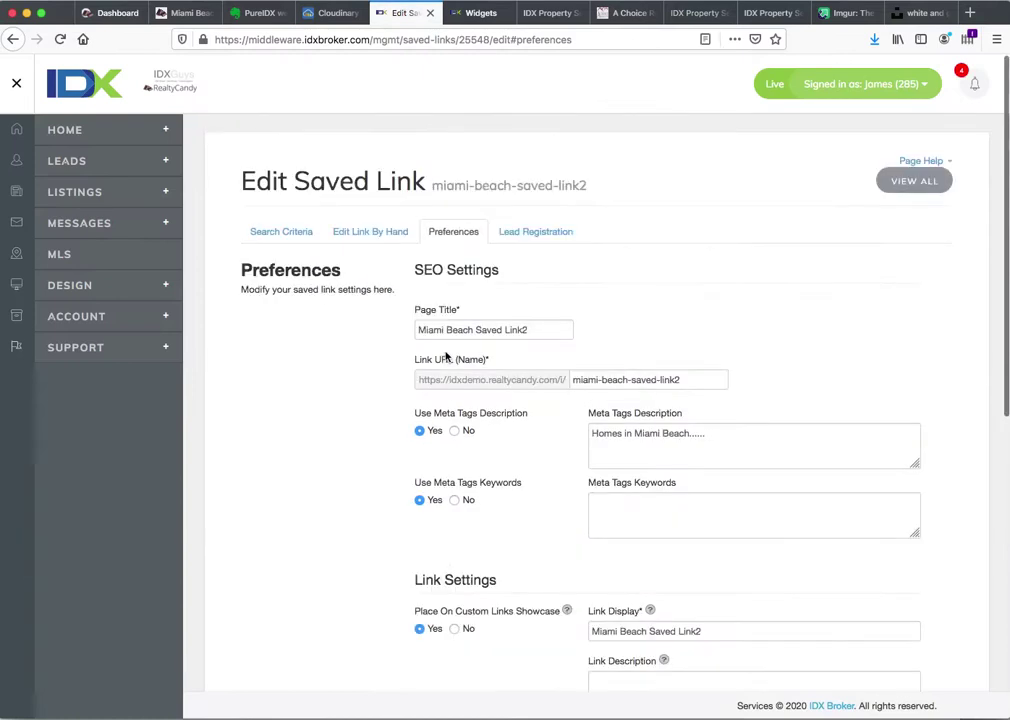
pyautogui.click(446, 329)
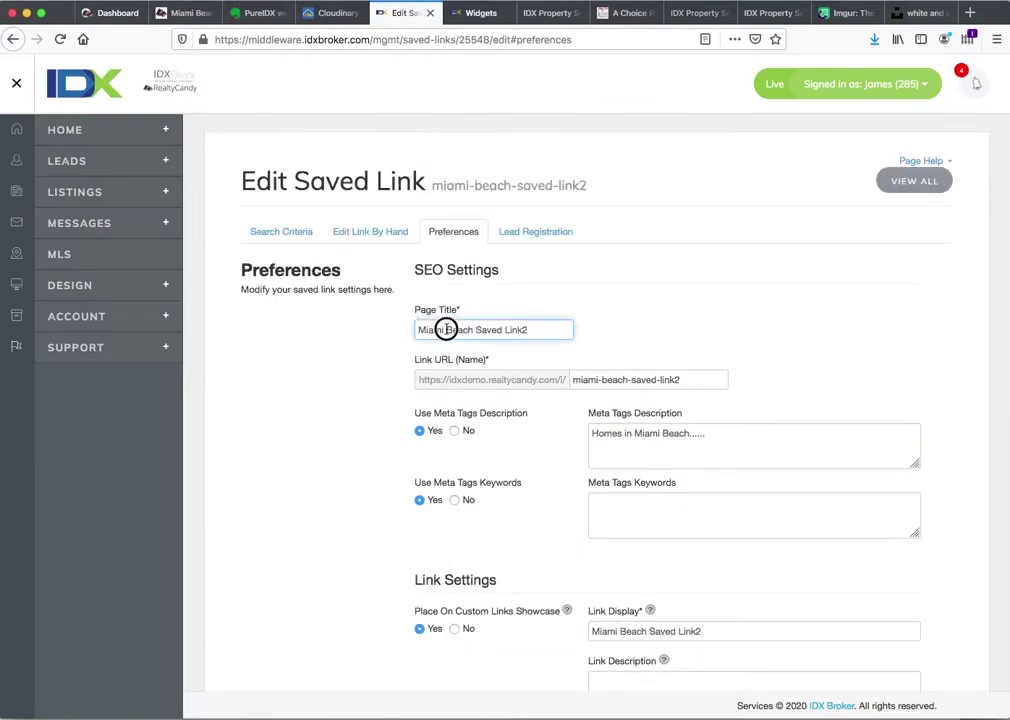
pyautogui.moveTo(446, 329); pyautogui.dragTo(570, 329)
pyautogui.write('HOm')
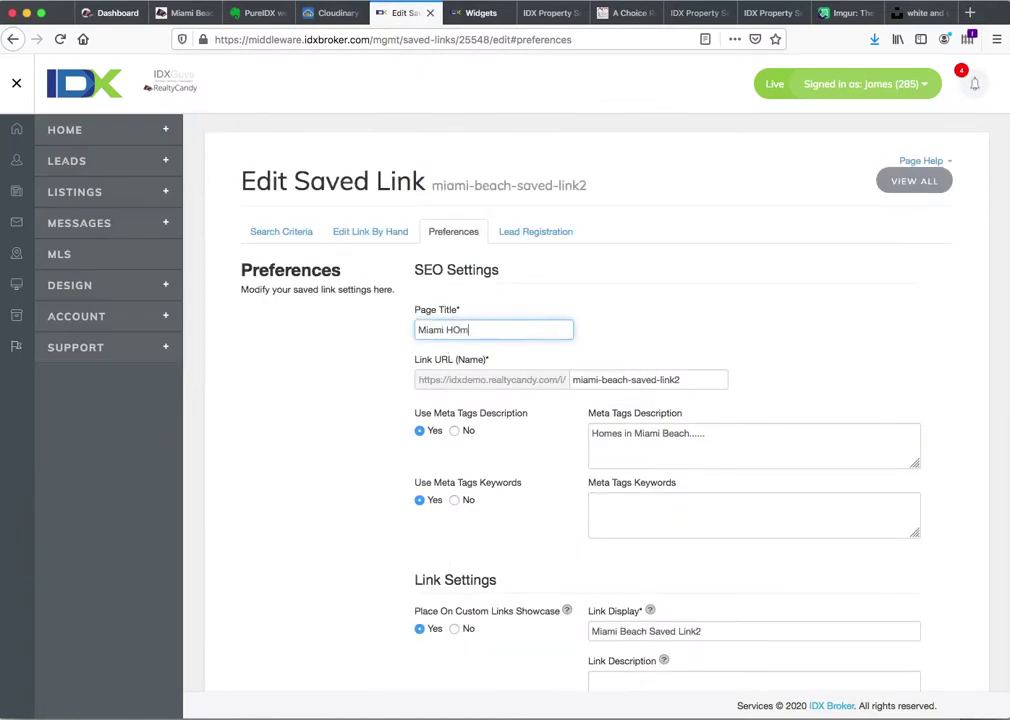
pyautogui.press('BackSpace')
pyautogui.write('omes for')
pyautogui.press('BackSpace')
pyautogui.press('BackSpace')
pyautogui.press('BackSpace')
pyautogui.write('for')
pyautogui.moveTo(601, 380); pyautogui.dragTo(690, 380)
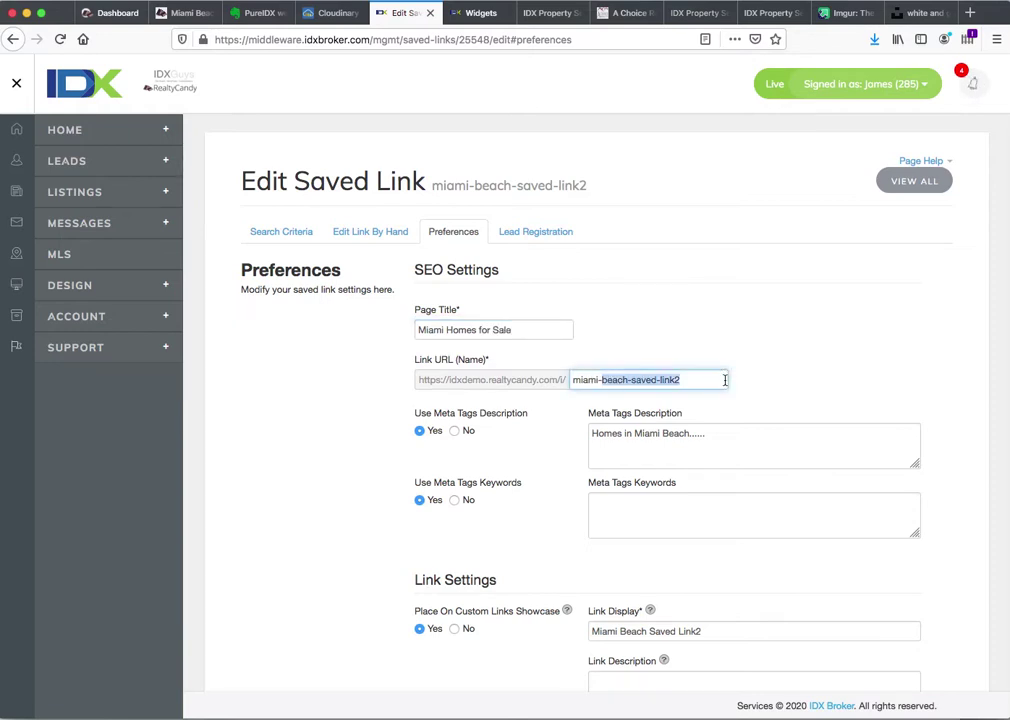
pyautogui.write('homes-for-sale')
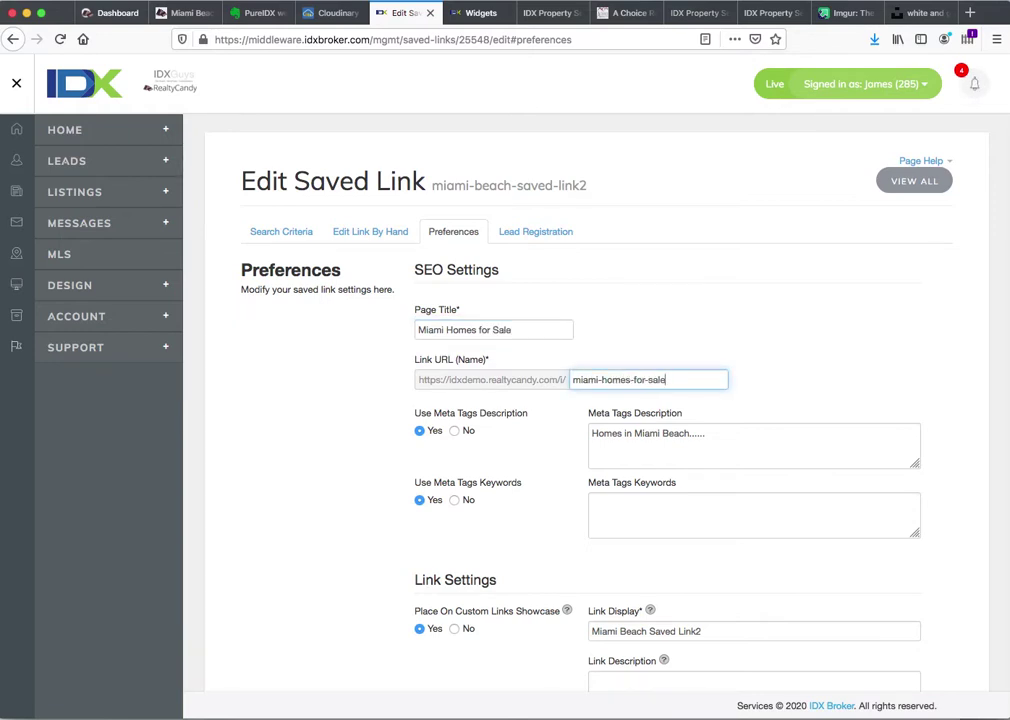
# - Drop 'Beach' from the meta description and sub-header, describe it 'Miami homes for sale.', and save
pyautogui.doubleClick(665, 432)
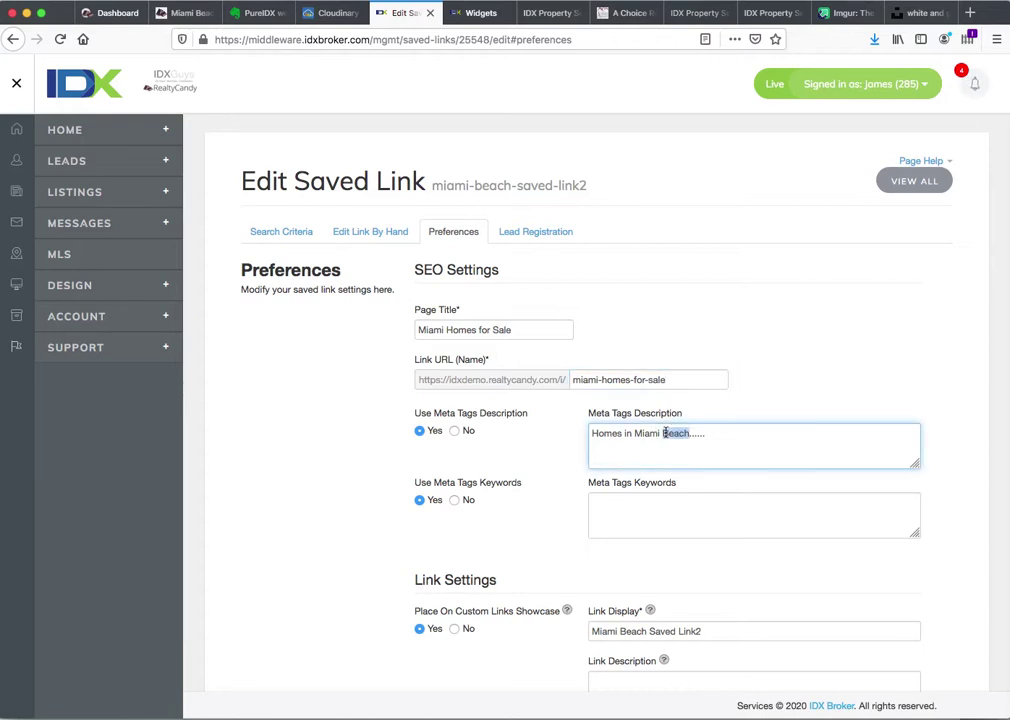
pyautogui.press('BackSpace')
pyautogui.scroll(-8, 688, 437)
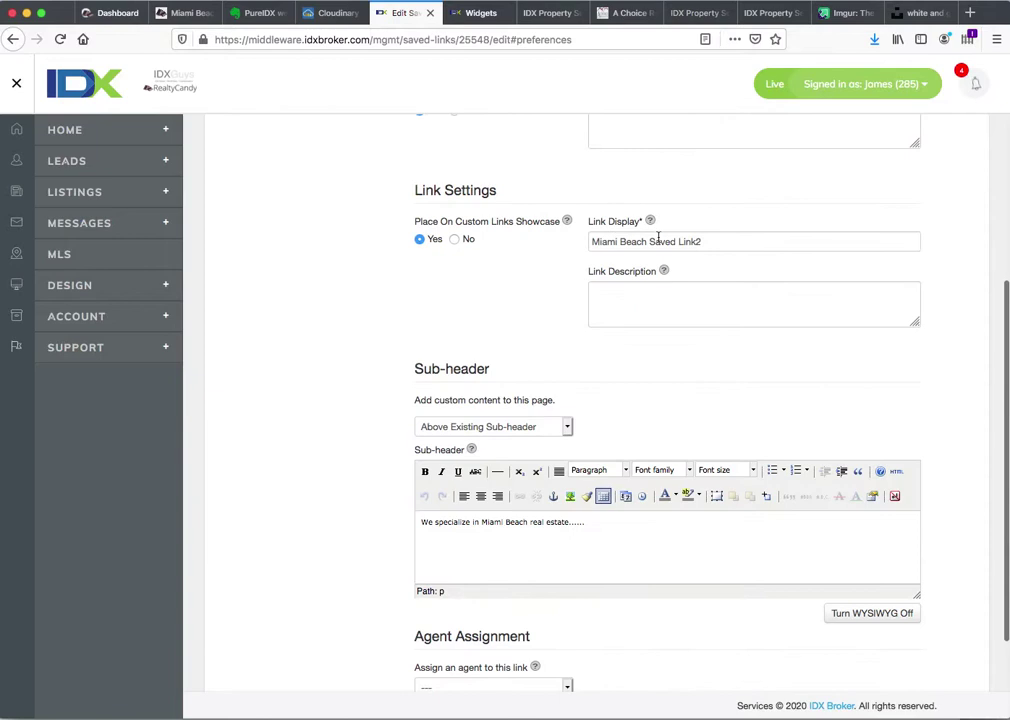
pyautogui.click(631, 293)
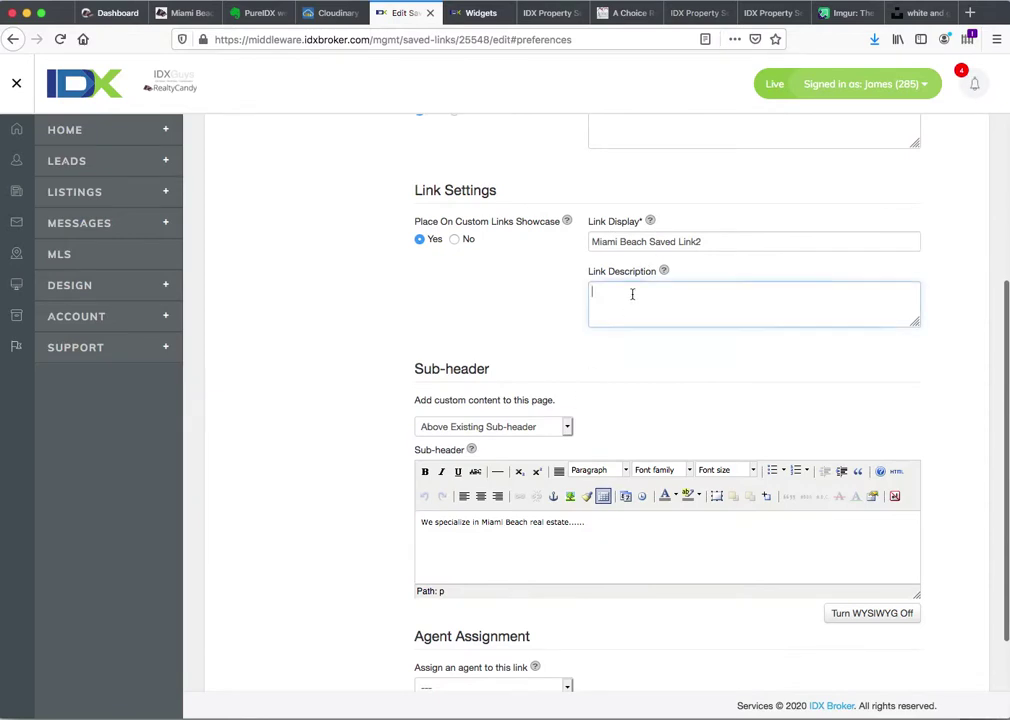
pyautogui.write('Miami ')
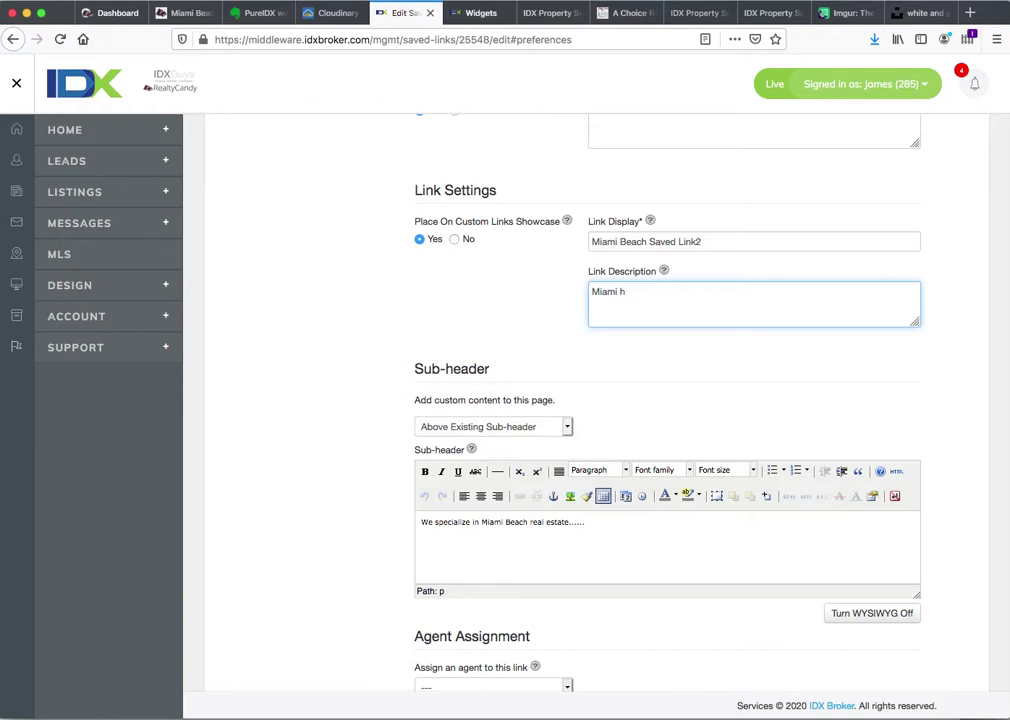
pyautogui.write('homes for sale.')
pyautogui.doubleClick(516, 521)
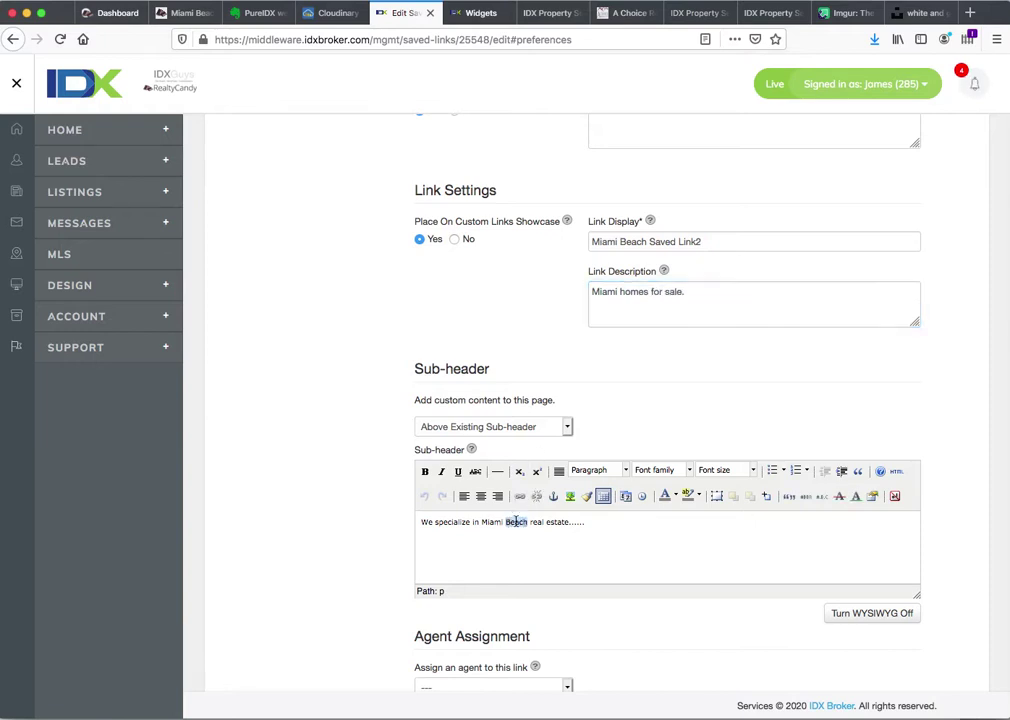
pyautogui.press('BackSpace')
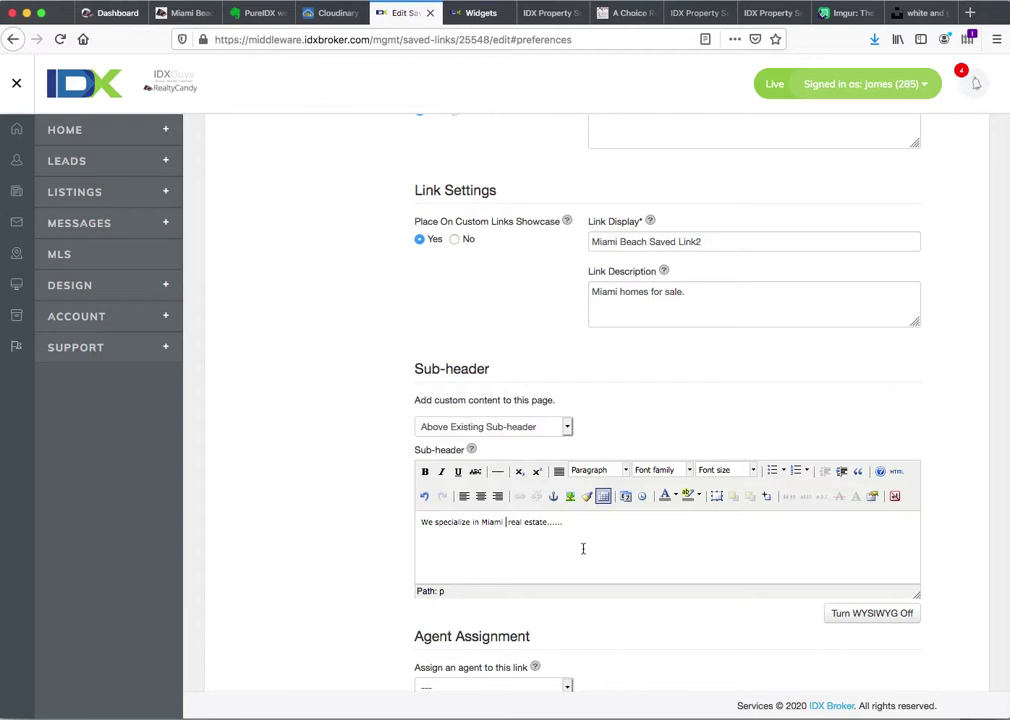
pyautogui.scroll(-3, 582, 548)
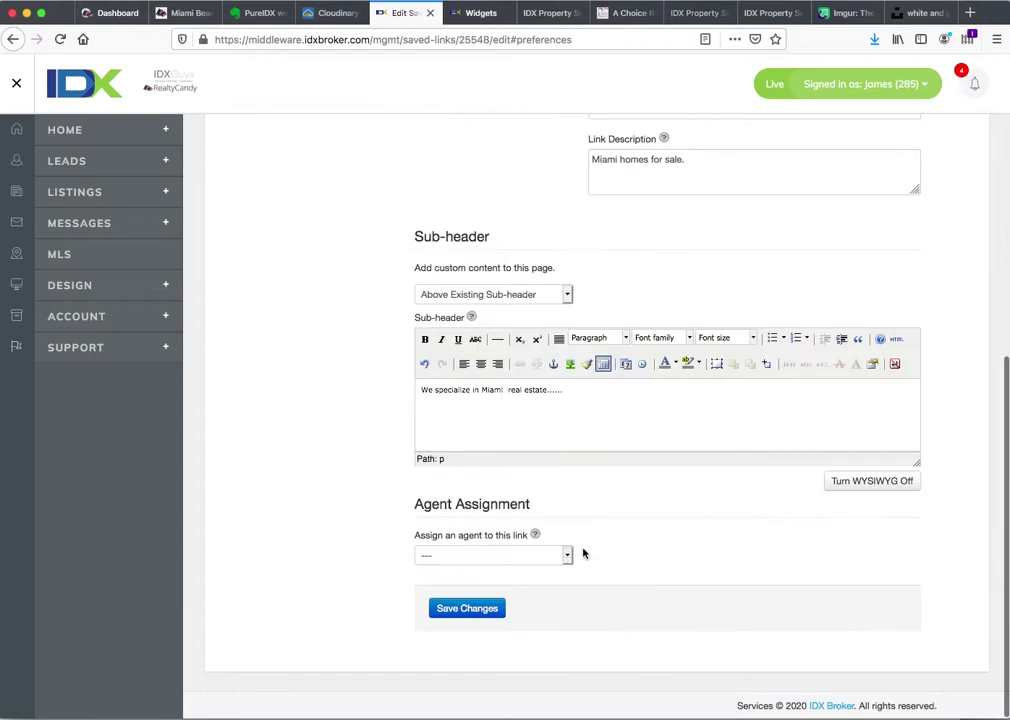
pyautogui.click(466, 608)
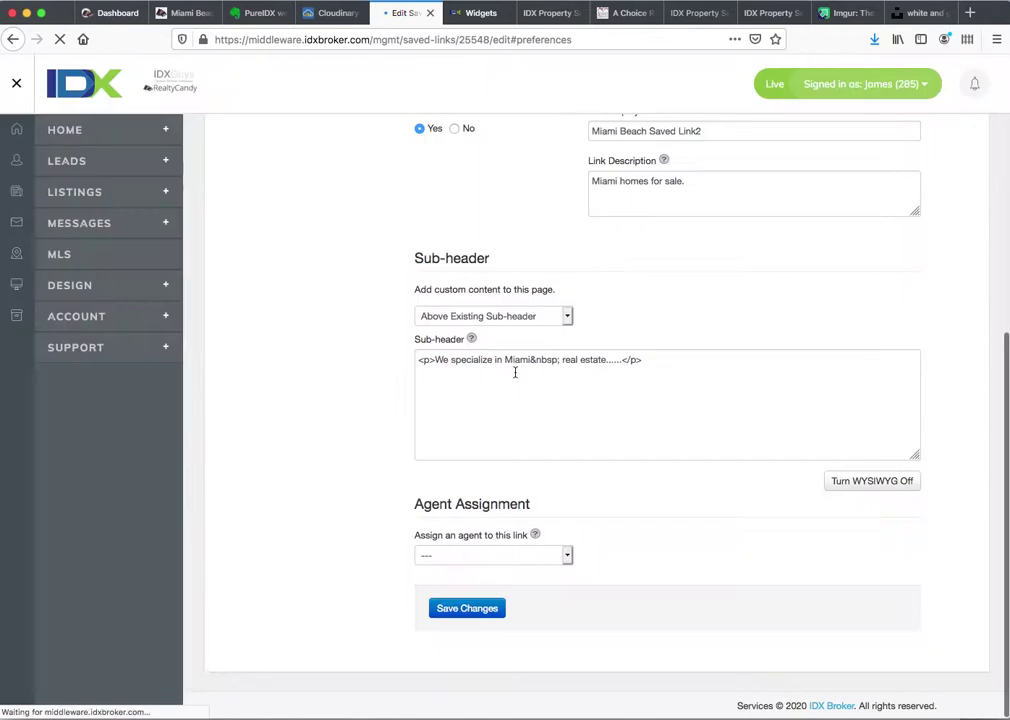
pyautogui.scroll(10, 464, 558)
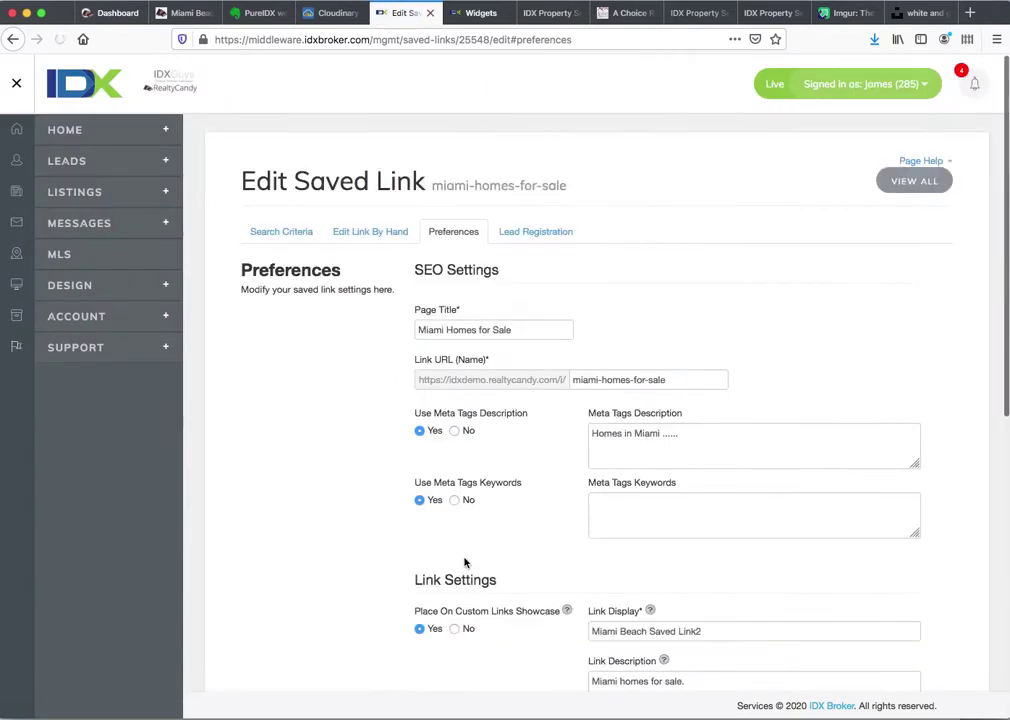
# - Set the link's search criteria city to Miami and update the saved link
pyautogui.click(367, 231)
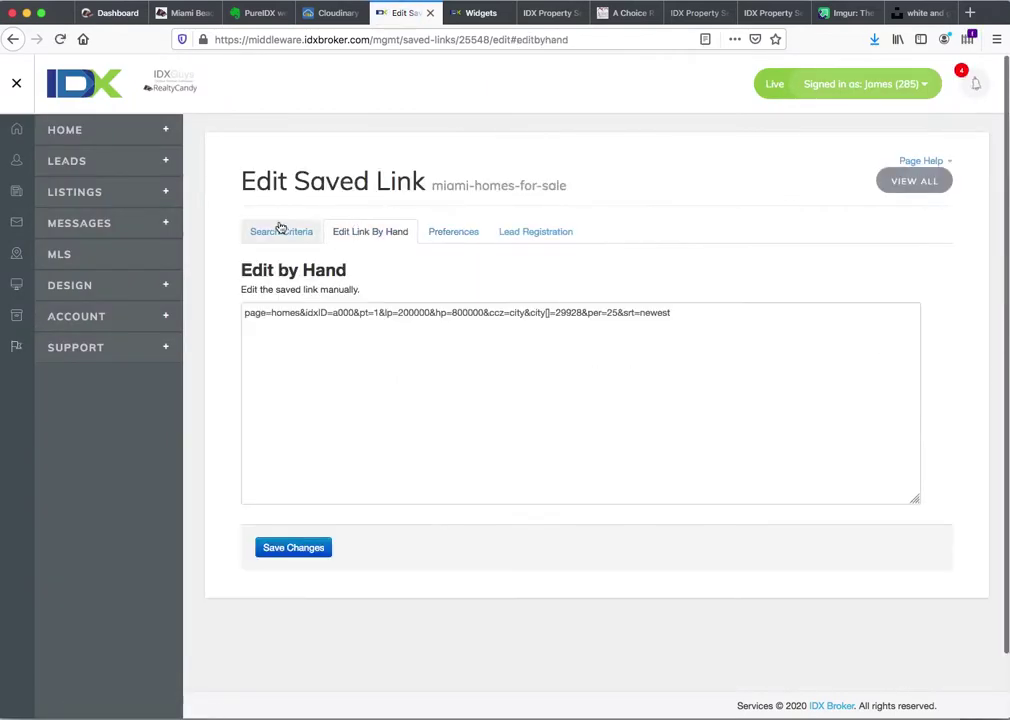
pyautogui.click(275, 230)
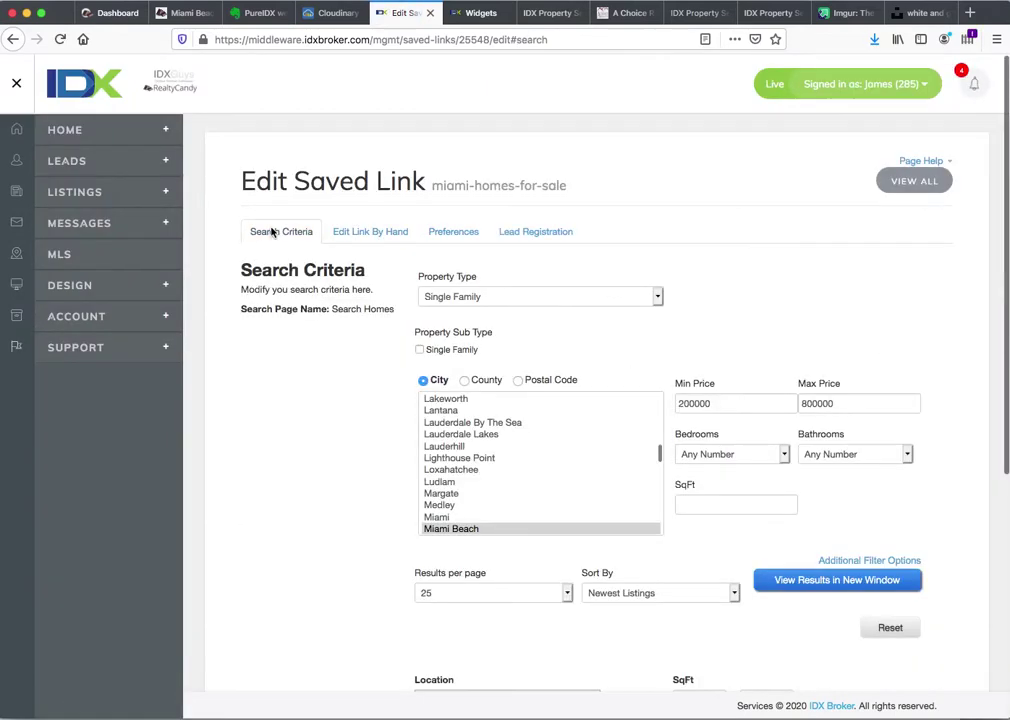
pyautogui.click(446, 518)
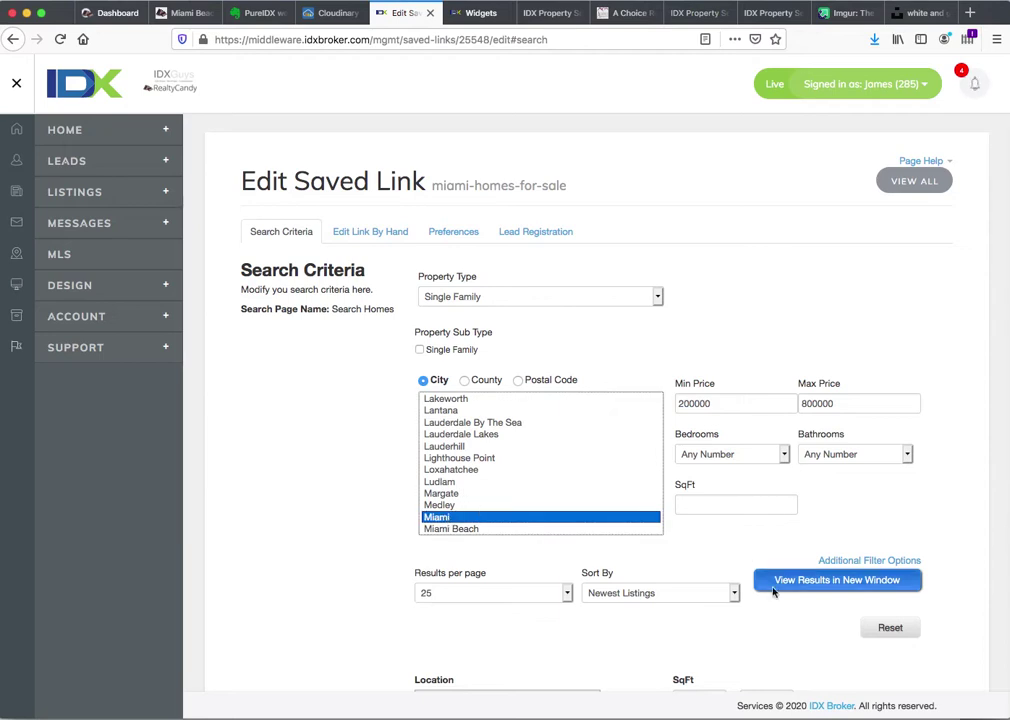
pyautogui.scroll(-5, 751, 606)
pyautogui.click(478, 621)
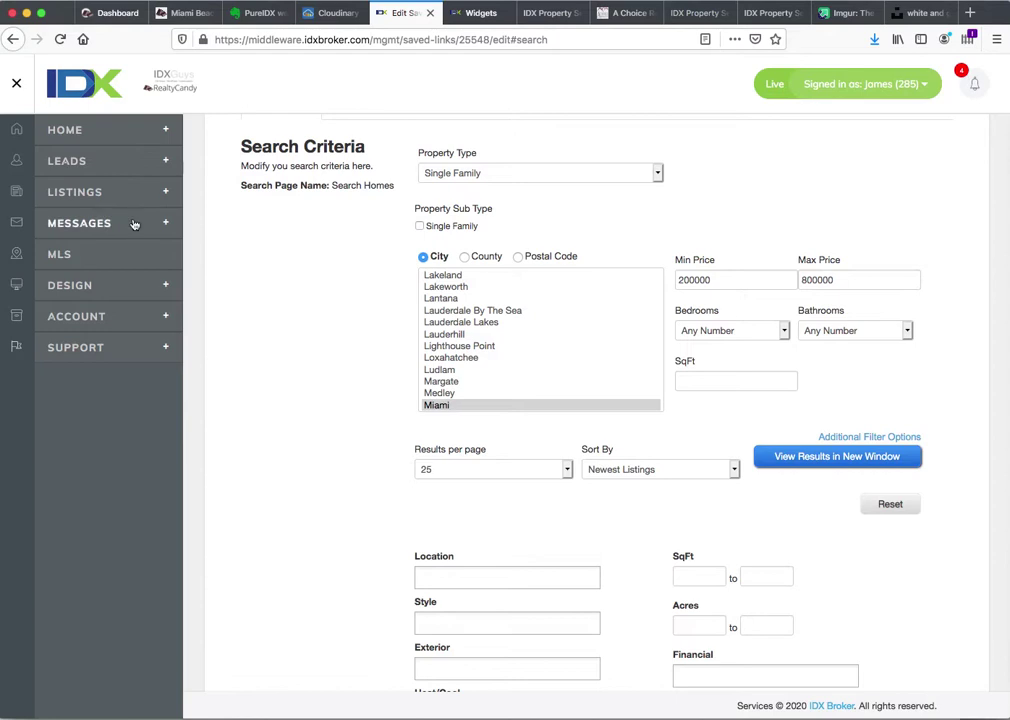
# - Return to the Saved Links list under Design > Website
pyautogui.click(166, 286)
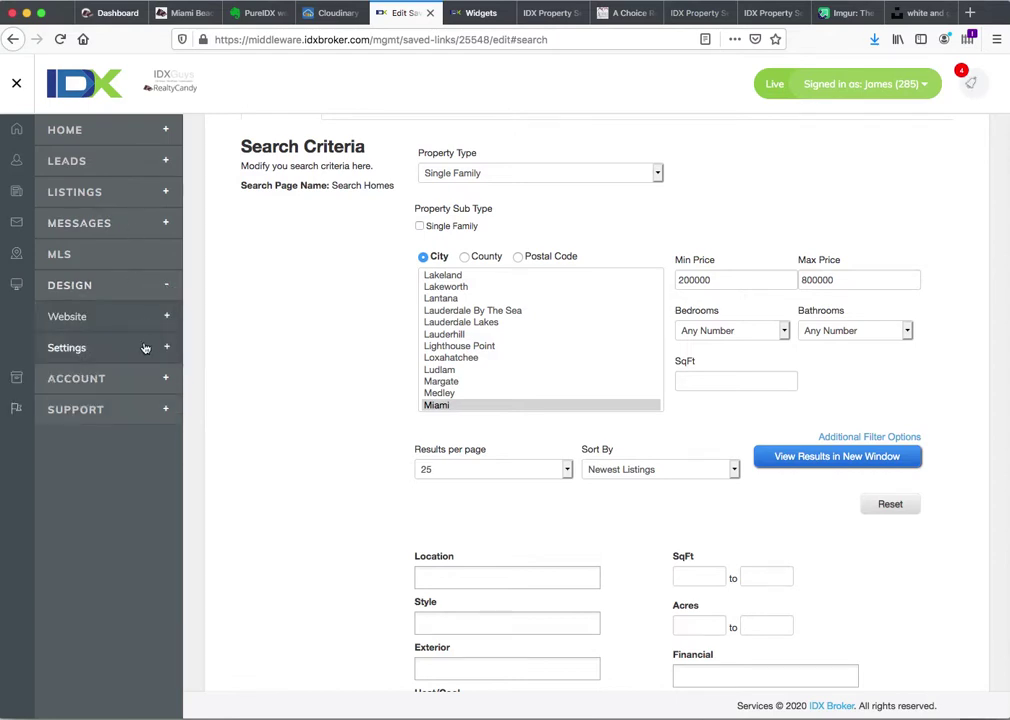
pyautogui.click(137, 316)
pyautogui.click(113, 531)
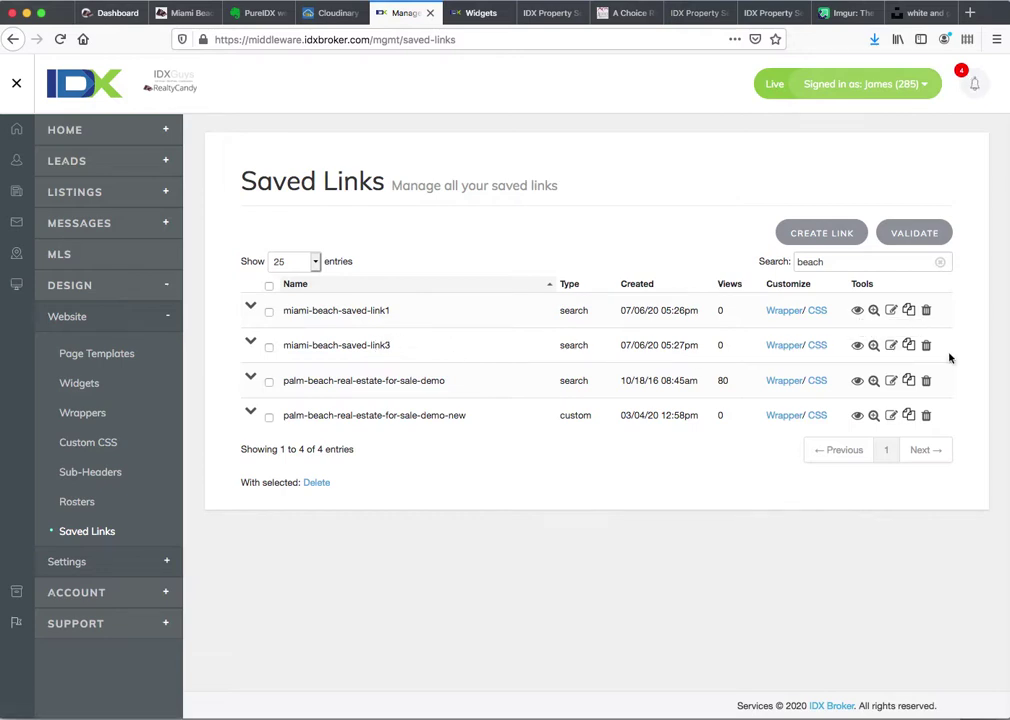
# - Retitle miami-beach-saved-link3 as 'Fort Lauderdale Homes for sale'
pyautogui.click(892, 346)
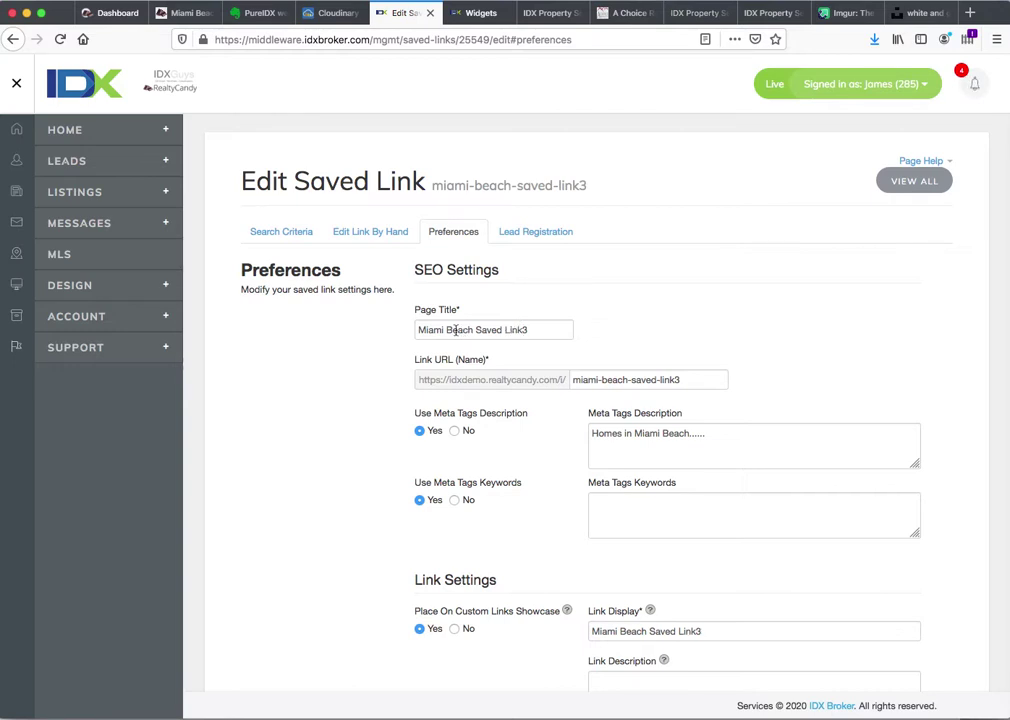
pyautogui.moveTo(474, 330); pyautogui.dragTo(399, 329)
pyautogui.write('Fort Laud')
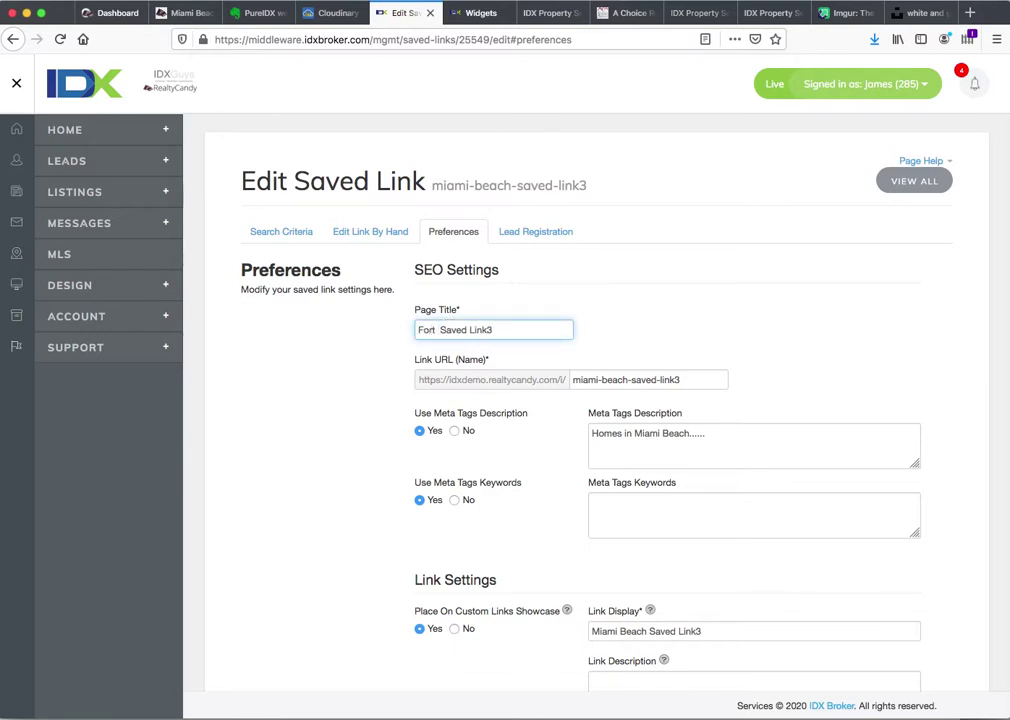
pyautogui.write('erdale')
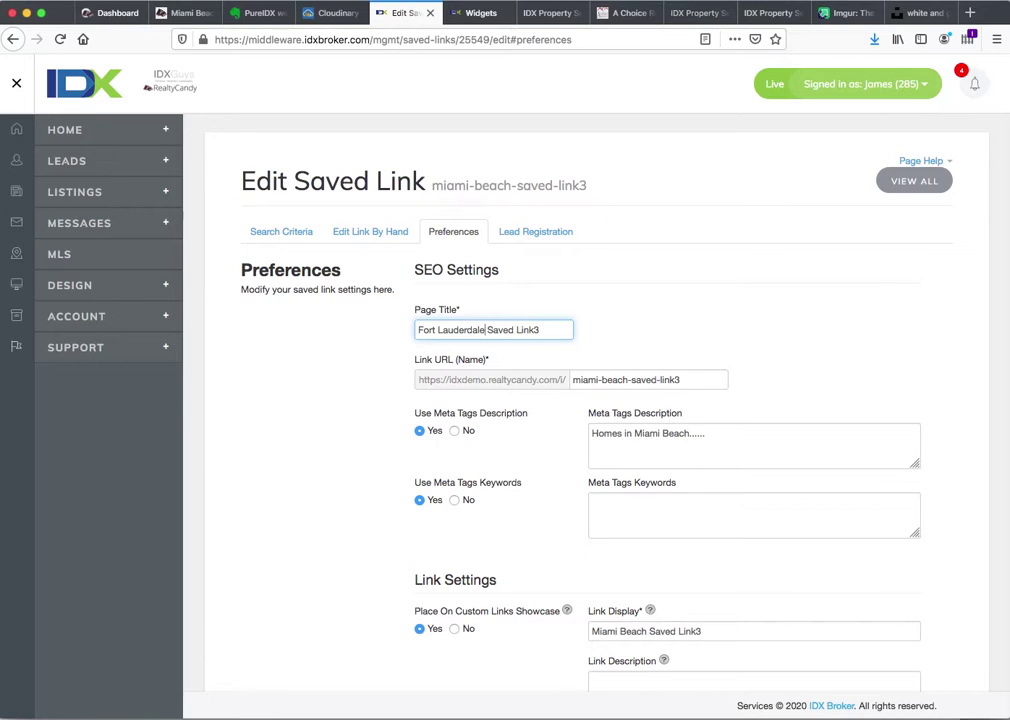
pyautogui.click(588, 380)
pyautogui.tripleClick(588, 380)
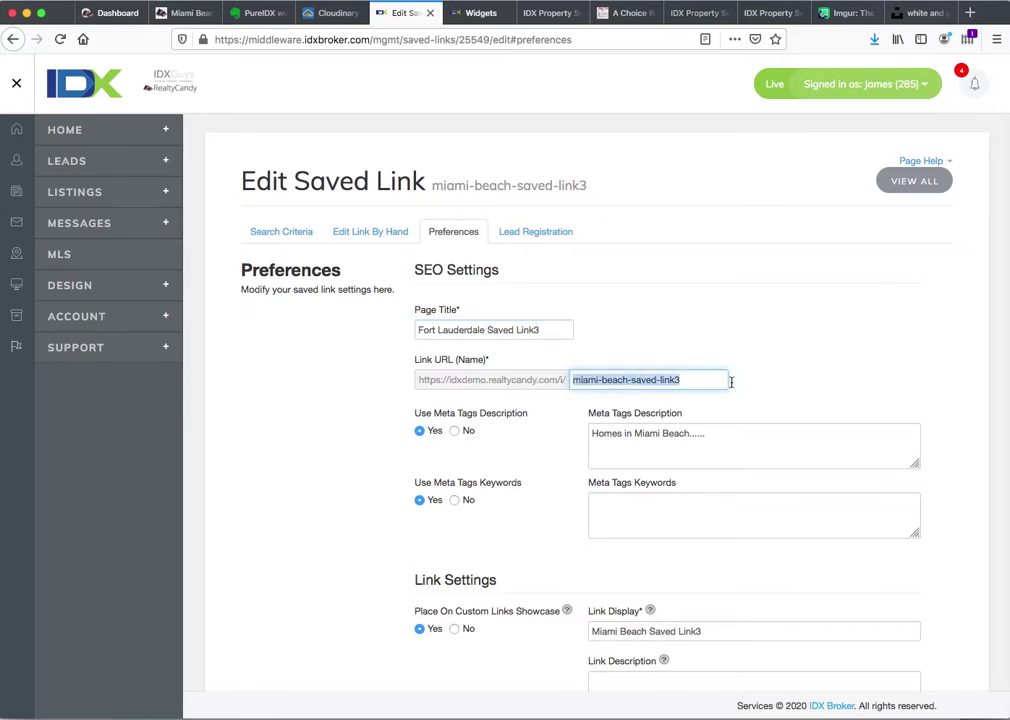
pyautogui.click(551, 329)
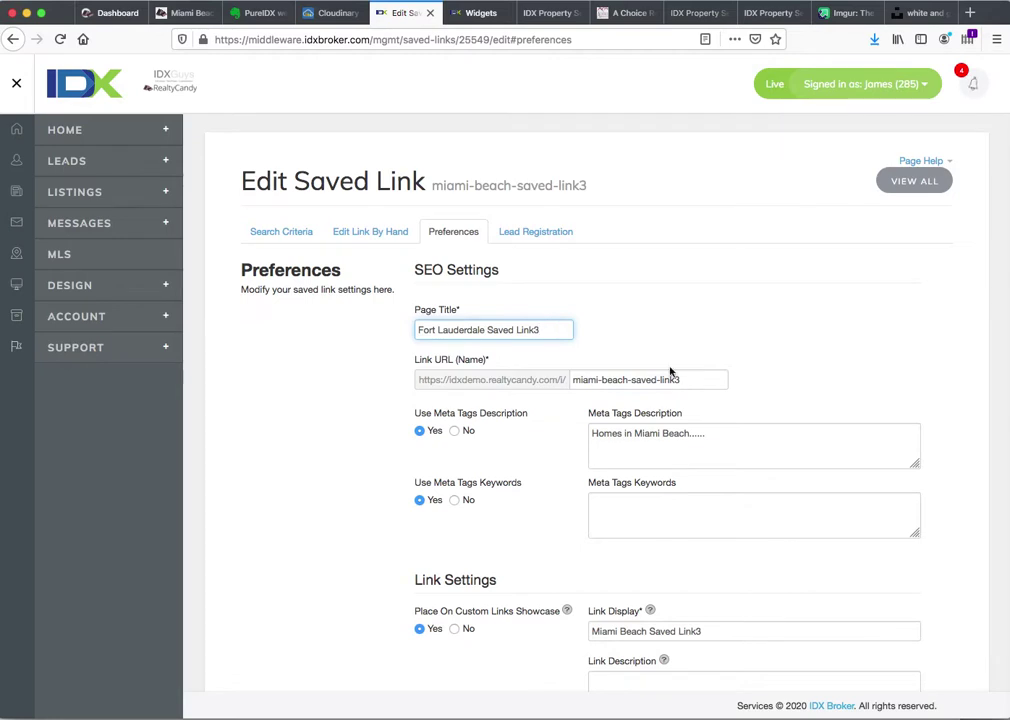
pyautogui.moveTo(540, 330); pyautogui.dragTo(487, 330)
pyautogui.write('Homes for sal')
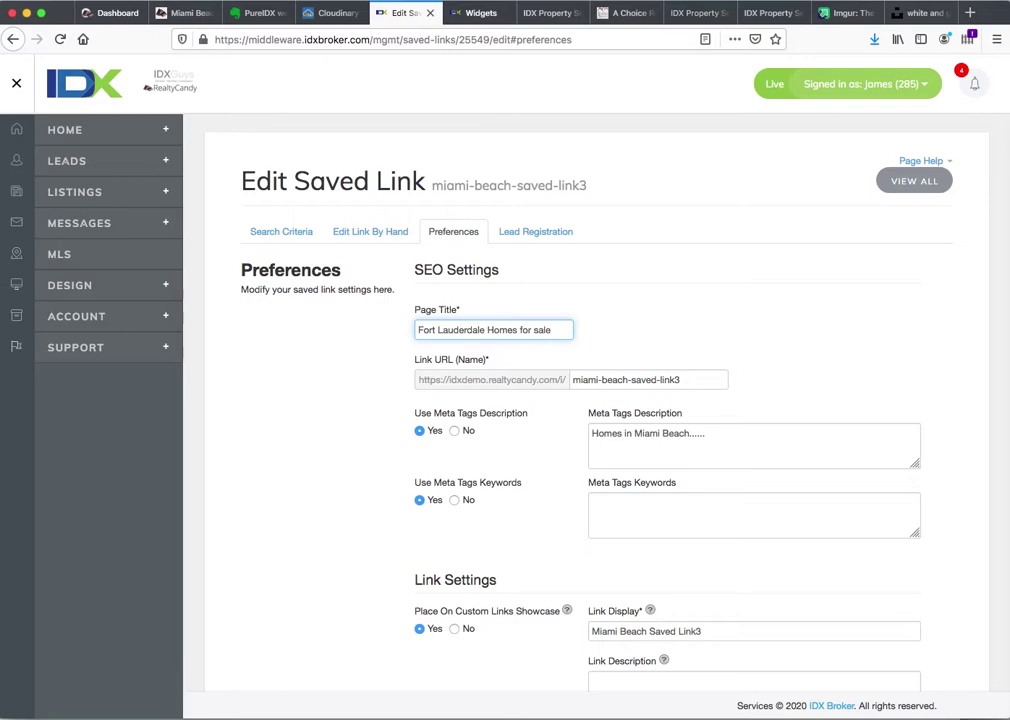
# - Set the link URL to ft-lauderdale-homes-for-sale and put Ft. Lauderdale in the meta description
pyautogui.click(628, 381)
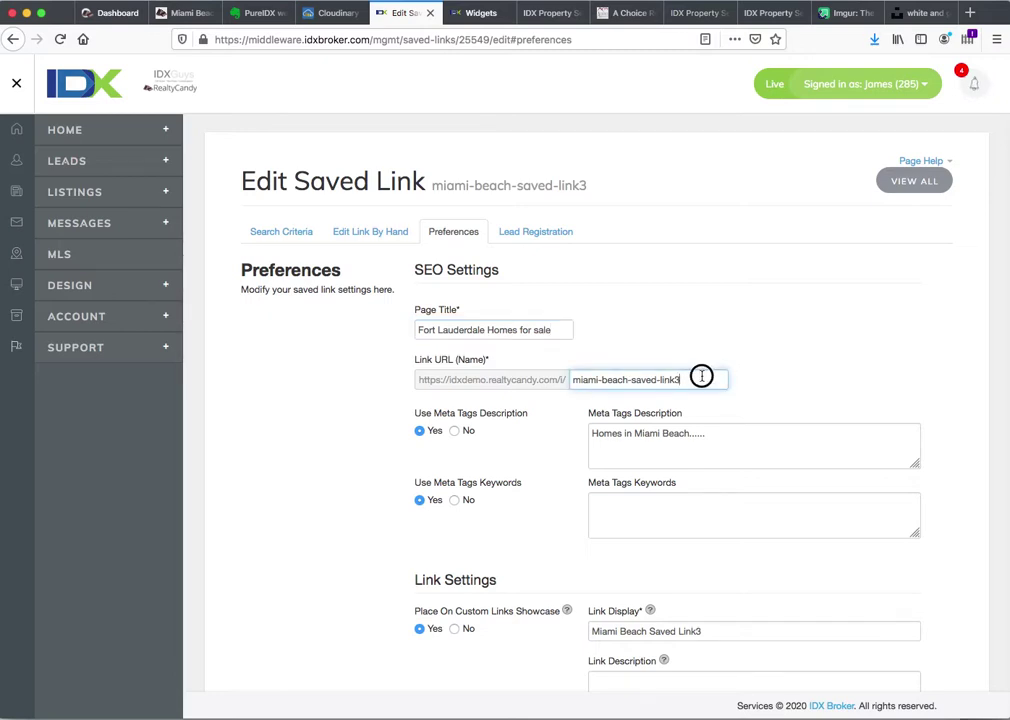
pyautogui.tripleClick(702, 377)
pyautogui.write('f')
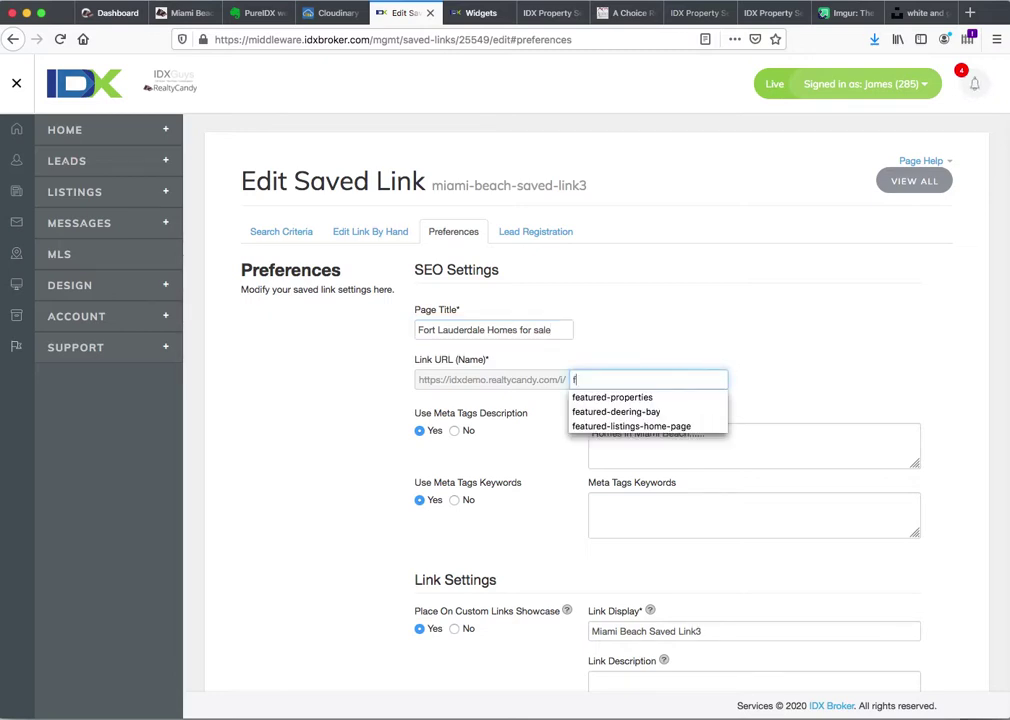
pyautogui.write('t-lau')
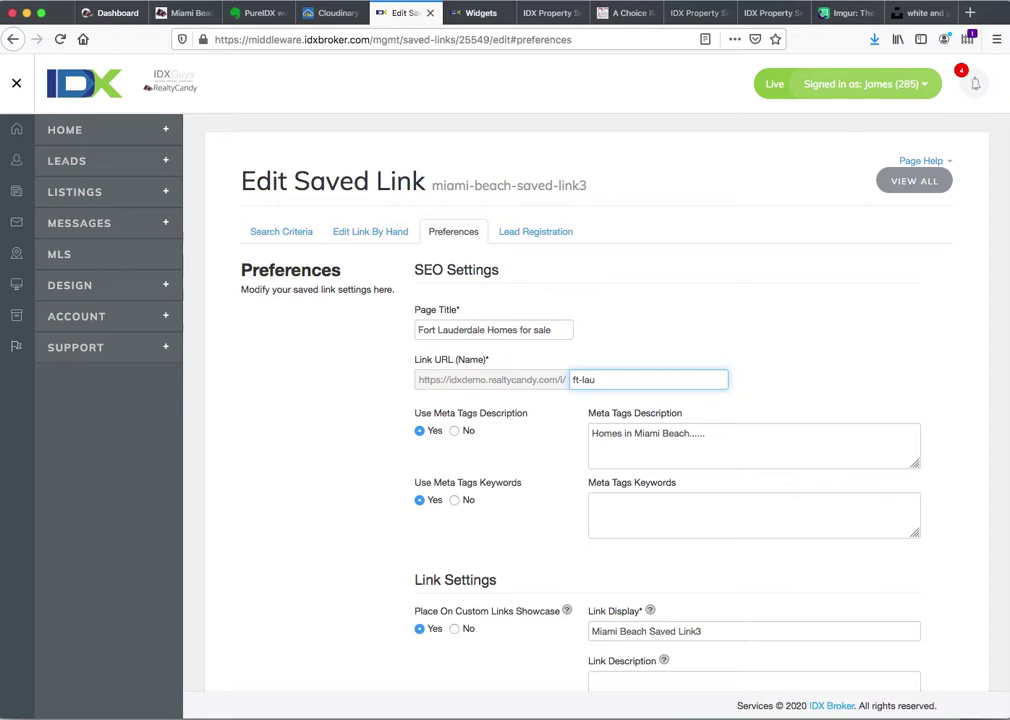
pyautogui.write('derdale-homes-for-sale')
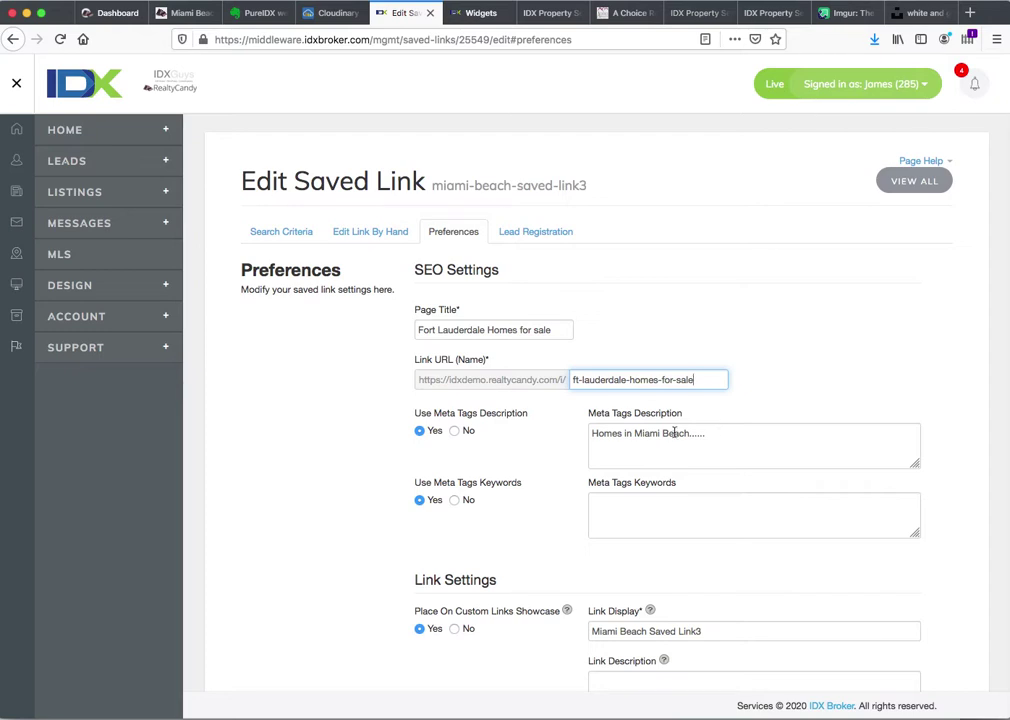
pyautogui.moveTo(635, 432); pyautogui.dragTo(690, 431)
pyautogui.write('Ft. Lauderdale')
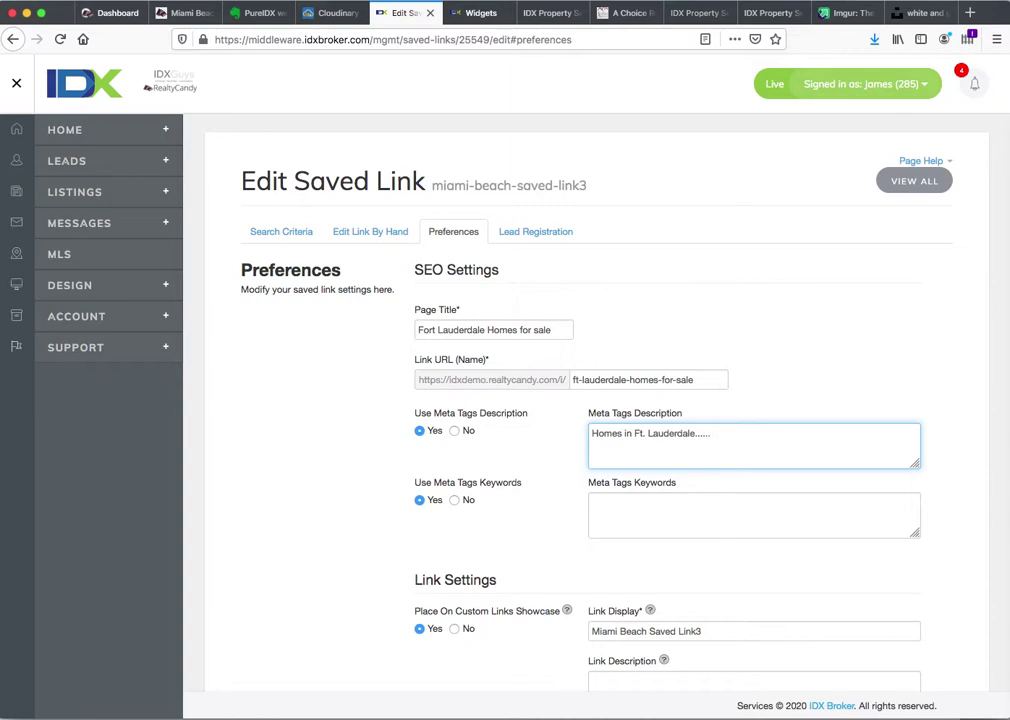
# - Replace Miami Beach with Fort Lauderdale in the sub-header and save the link
pyautogui.scroll(-5, 665, 577)
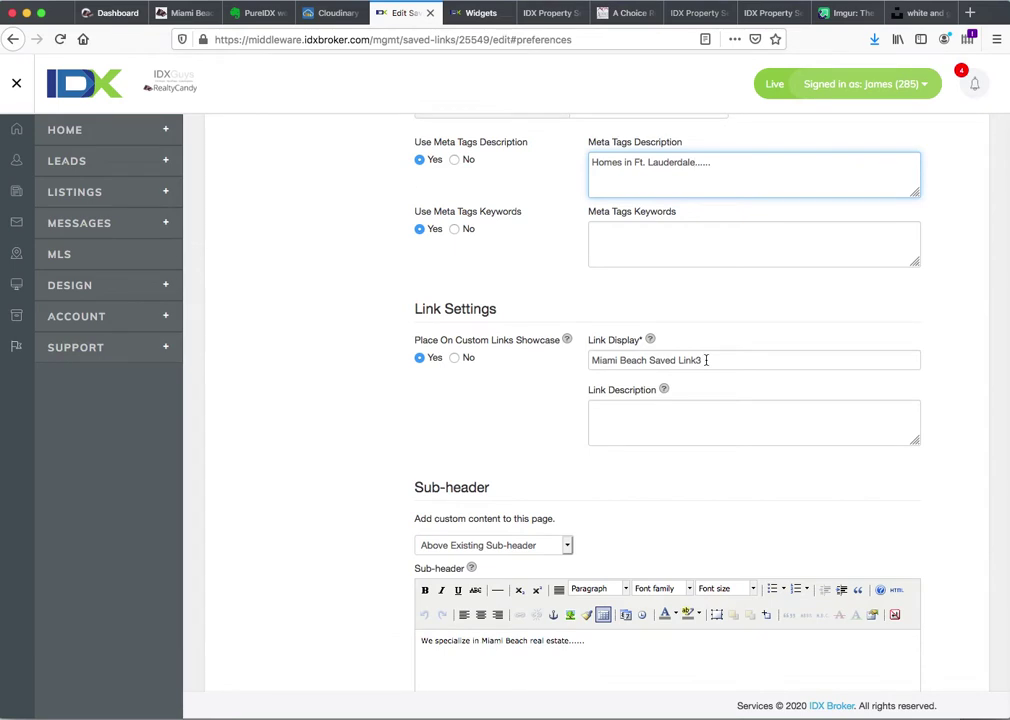
pyautogui.click(697, 409)
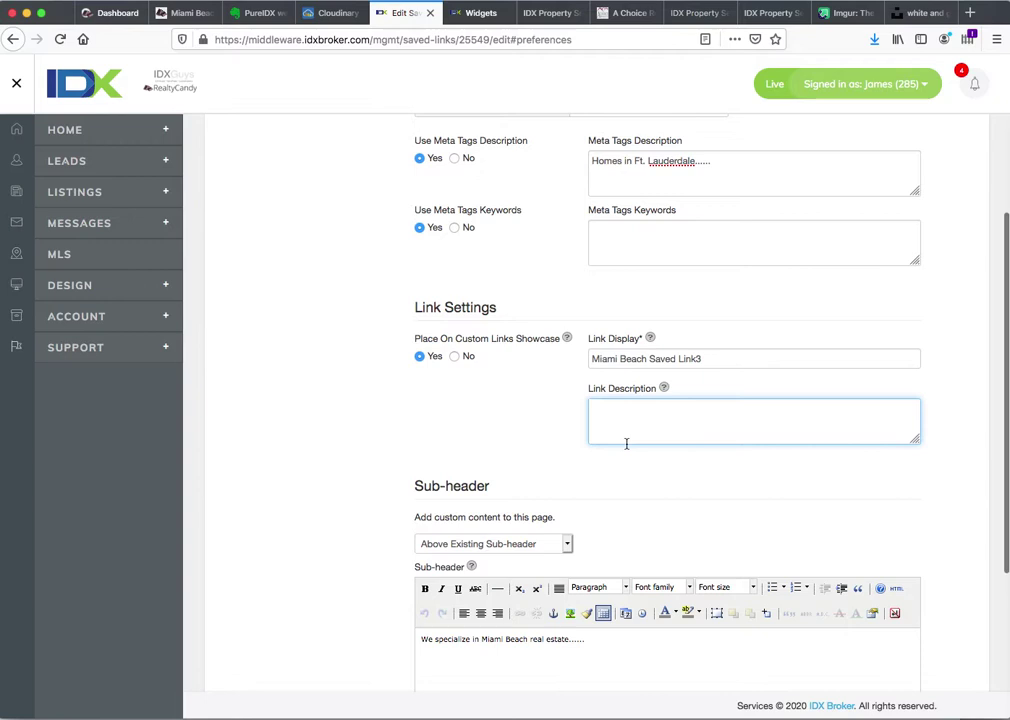
pyautogui.scroll(-5, 627, 444)
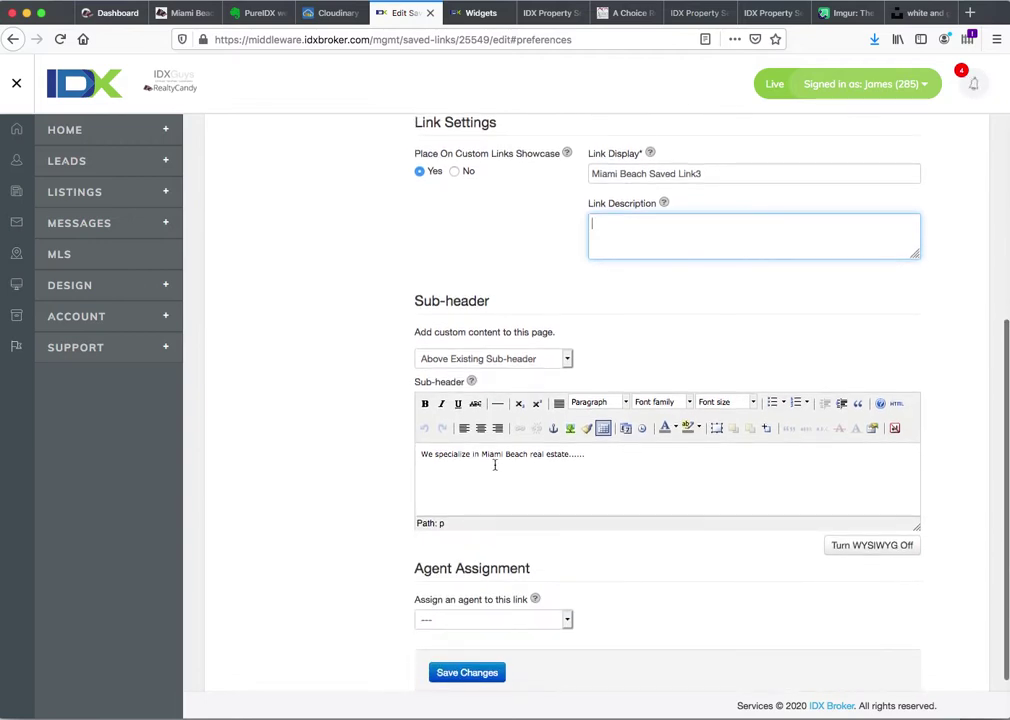
pyautogui.moveTo(483, 455); pyautogui.dragTo(525, 455)
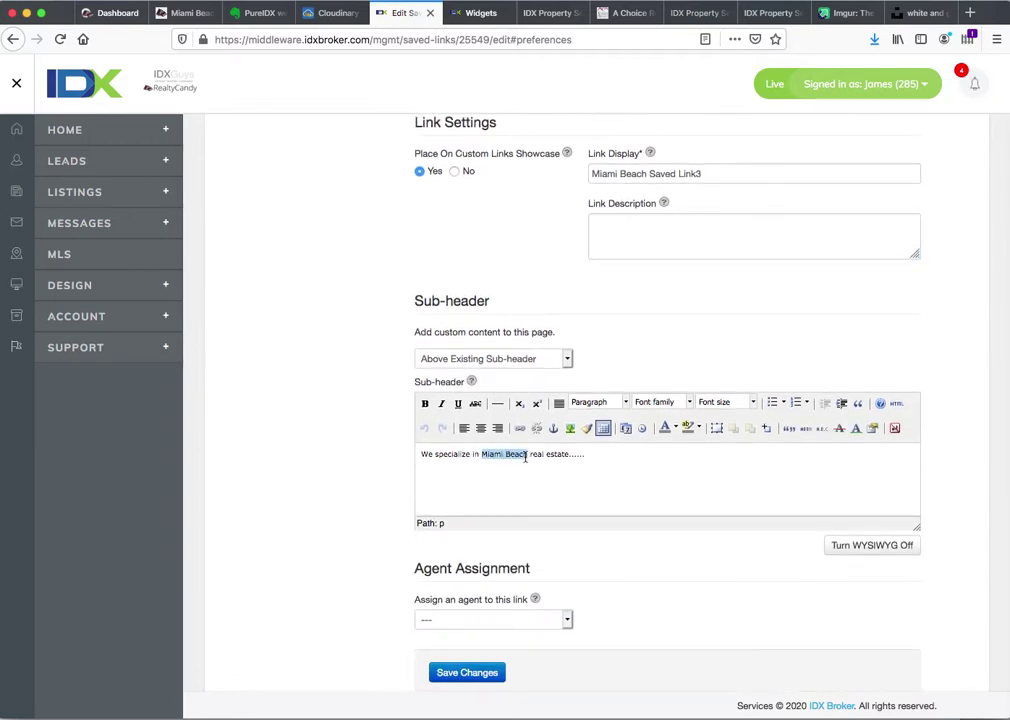
pyautogui.write('Fort La')
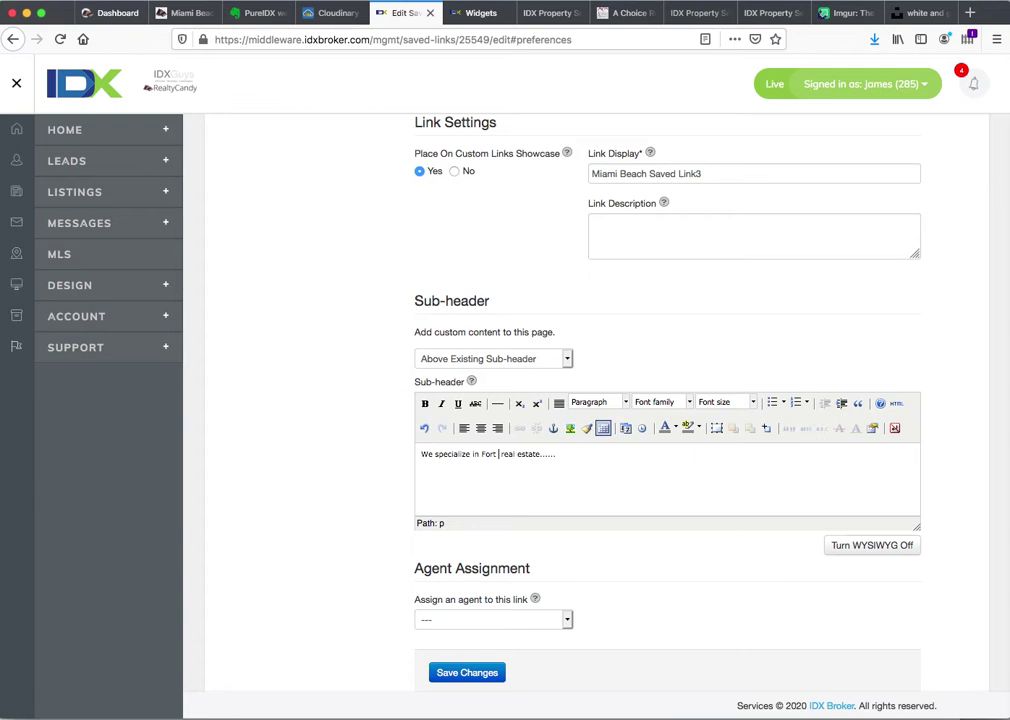
pyautogui.write('uderdale')
pyautogui.click(450, 671)
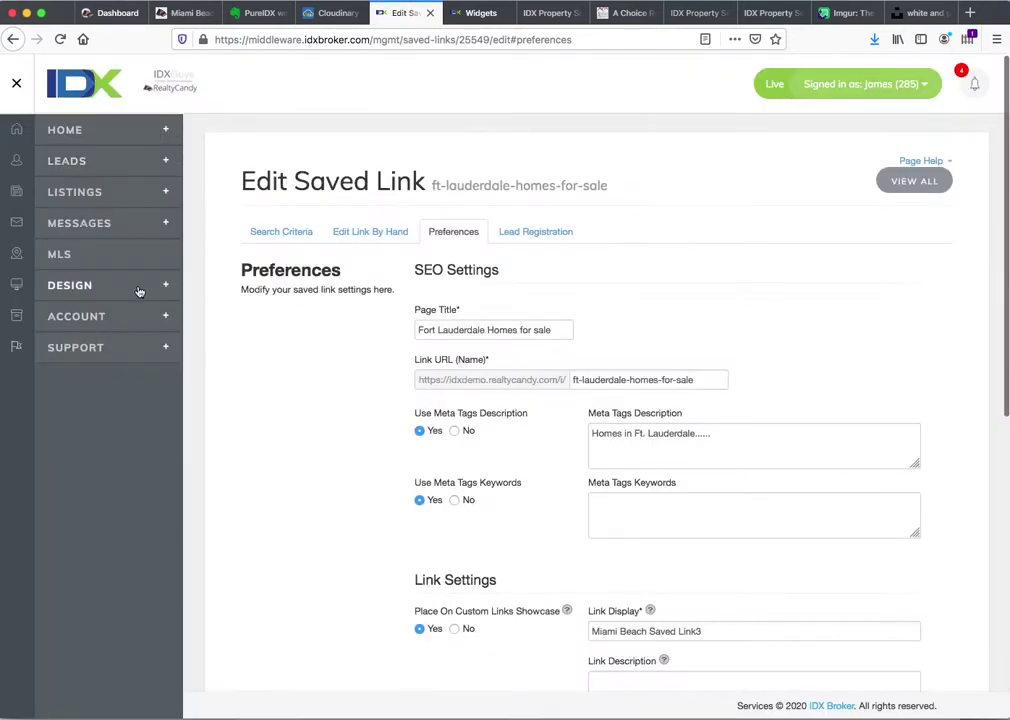
pyautogui.click(140, 288)
# - Reopen the ft-lauderdale-homes-for-sale link from Saved Links and view its Search Criteria
pyautogui.click(118, 320)
pyautogui.click(95, 531)
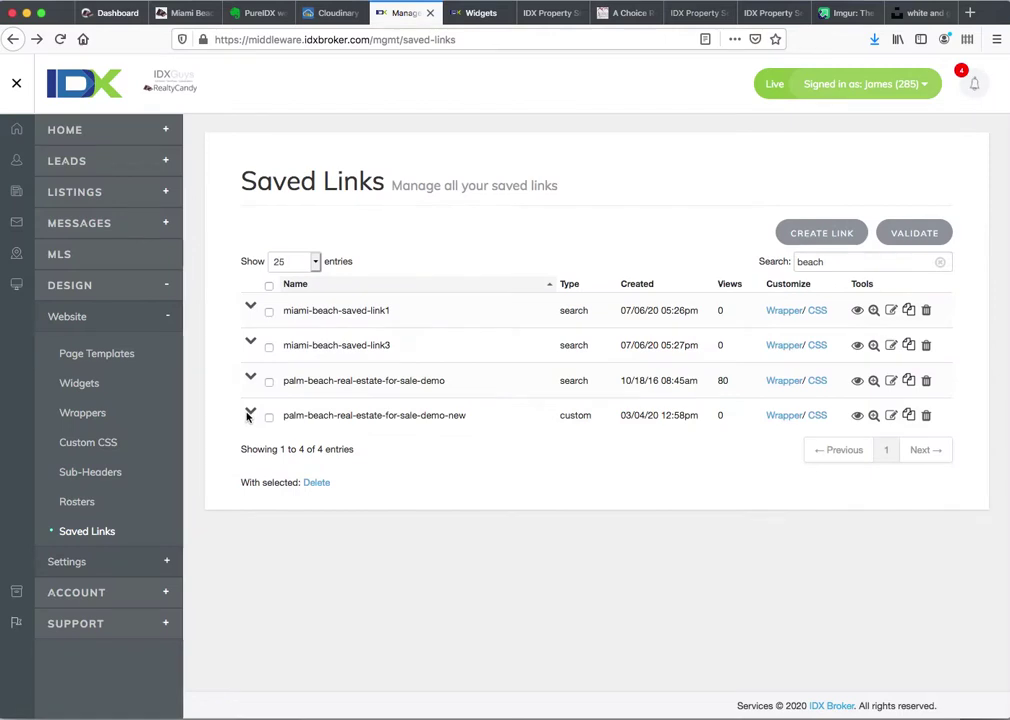
pyautogui.click(892, 347)
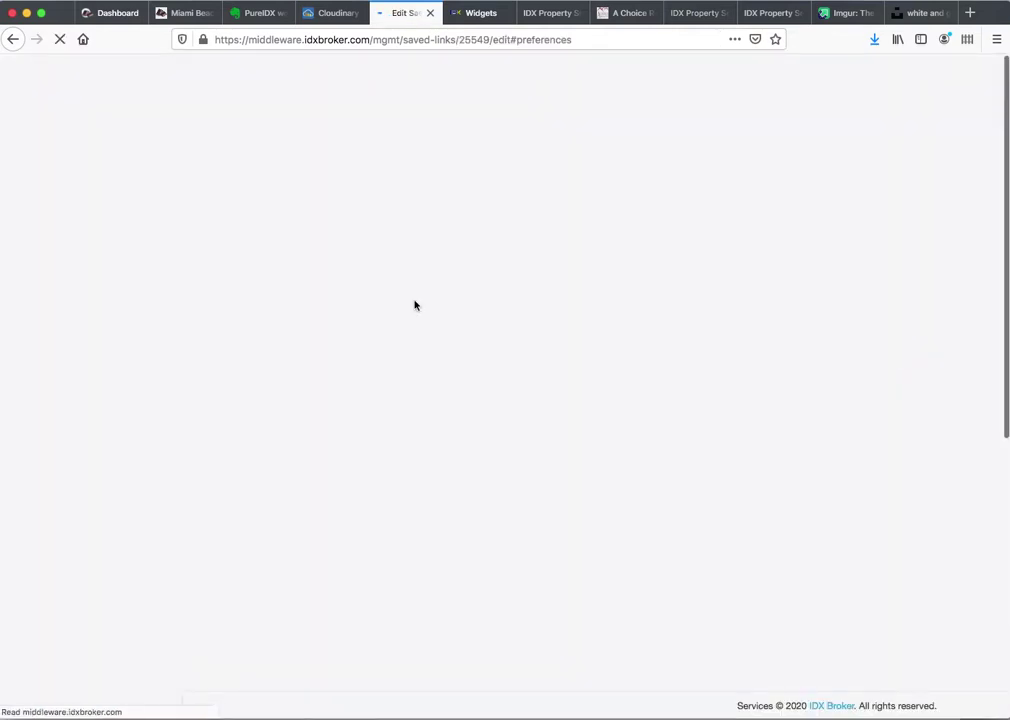
pyautogui.scroll(-3, 413, 298)
pyautogui.scroll(3, 420, 220)
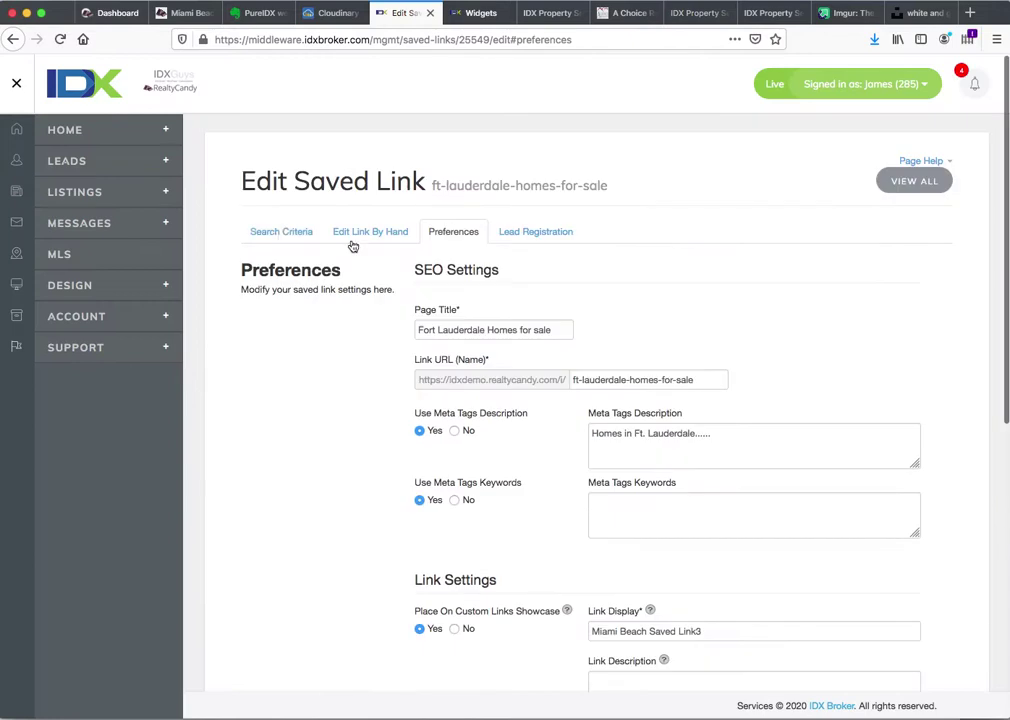
pyautogui.click(275, 233)
# - Set the search city to Fort Lauderdale, update the saved link, and return to the list
pyautogui.scroll(10, 510, 445)
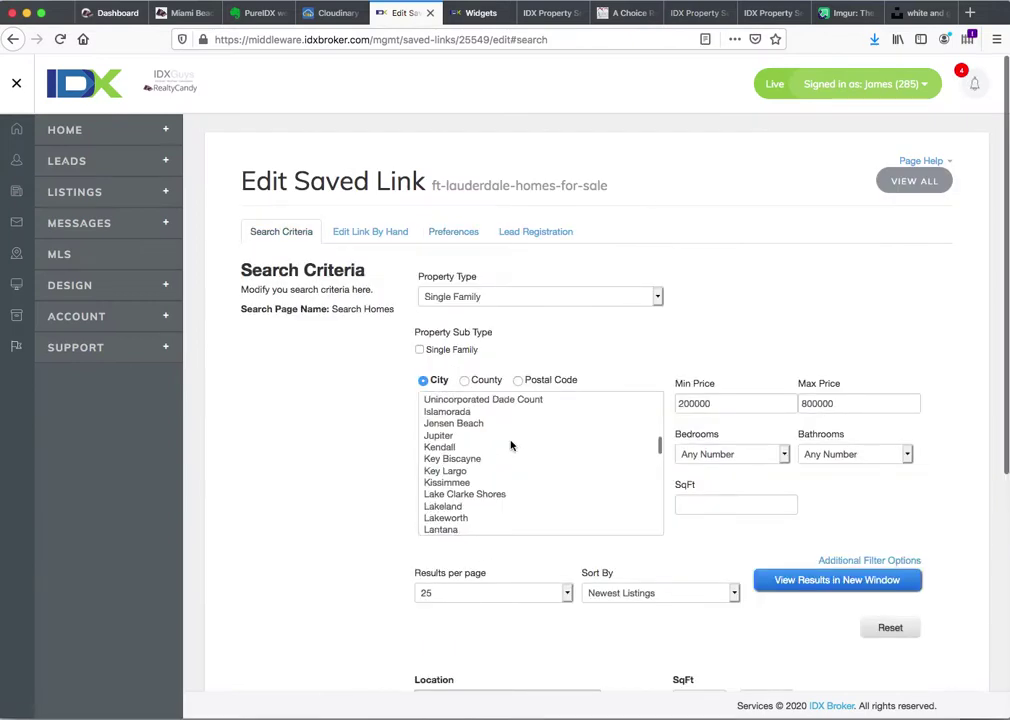
pyautogui.scroll(2, 510, 445)
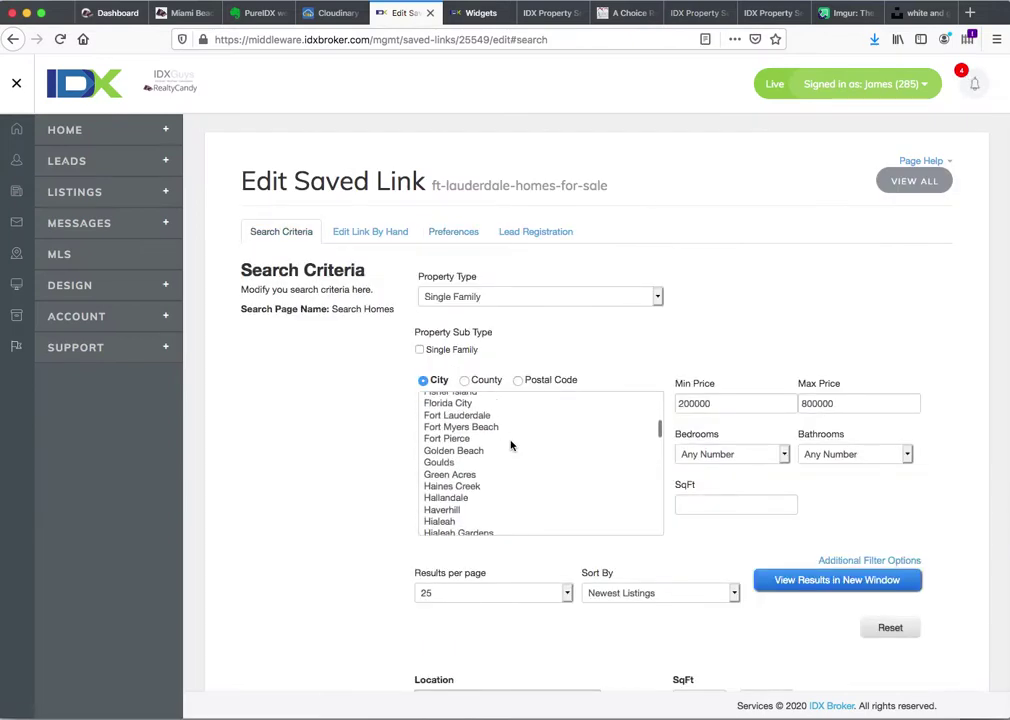
pyautogui.click(480, 439)
pyautogui.scroll(-5, 376, 582)
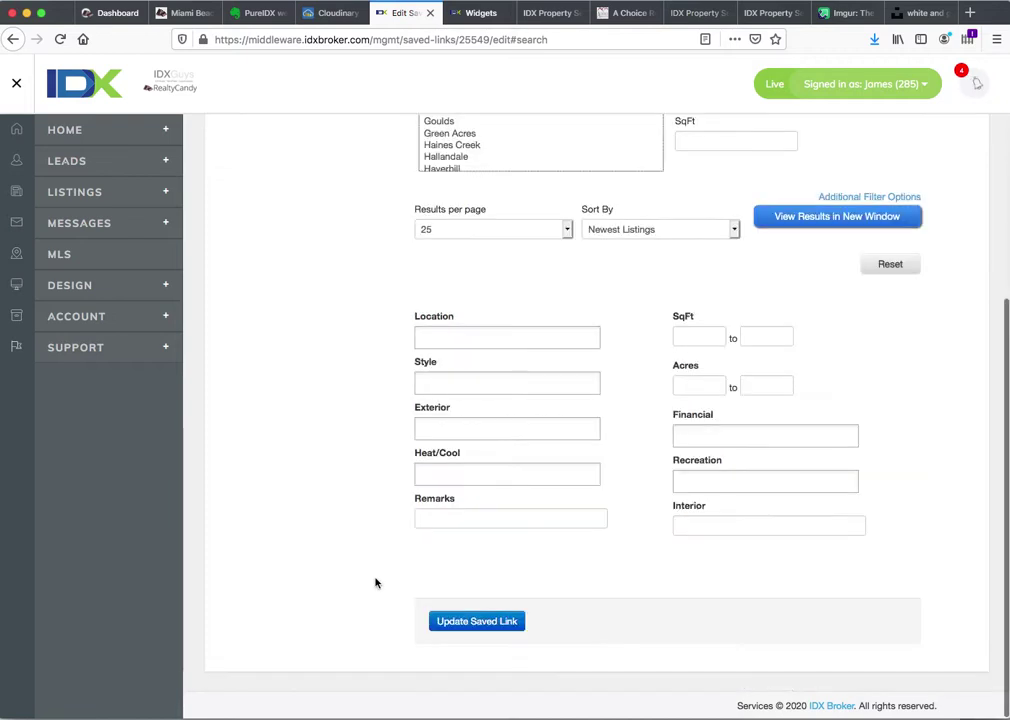
pyautogui.click(475, 621)
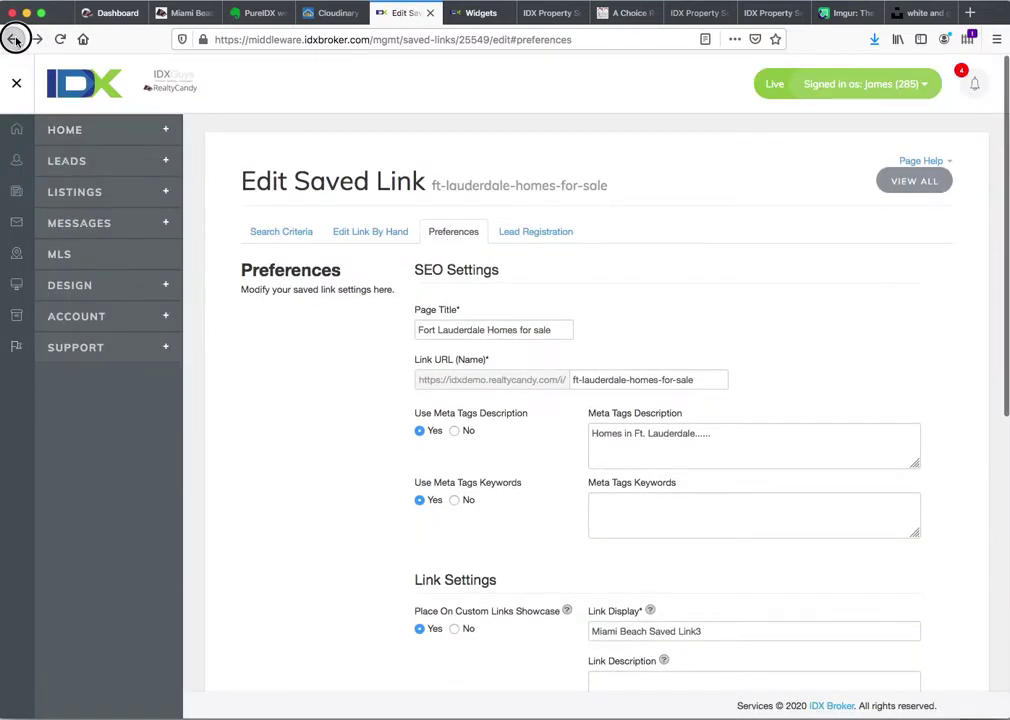
pyautogui.rightClick(15, 40)
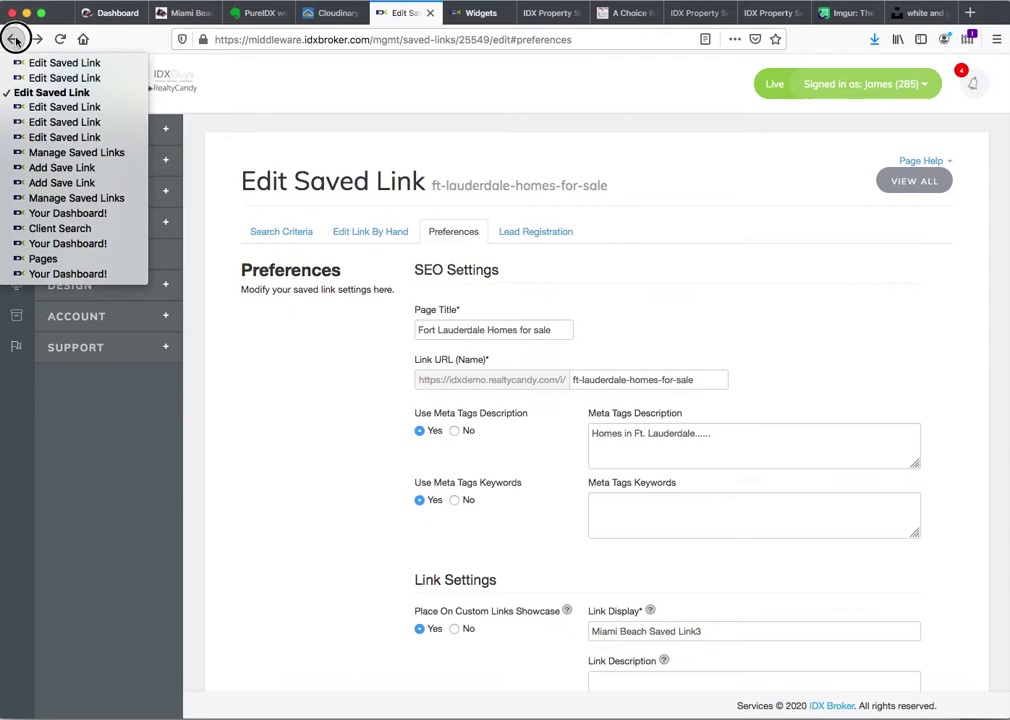
pyautogui.click(65, 152)
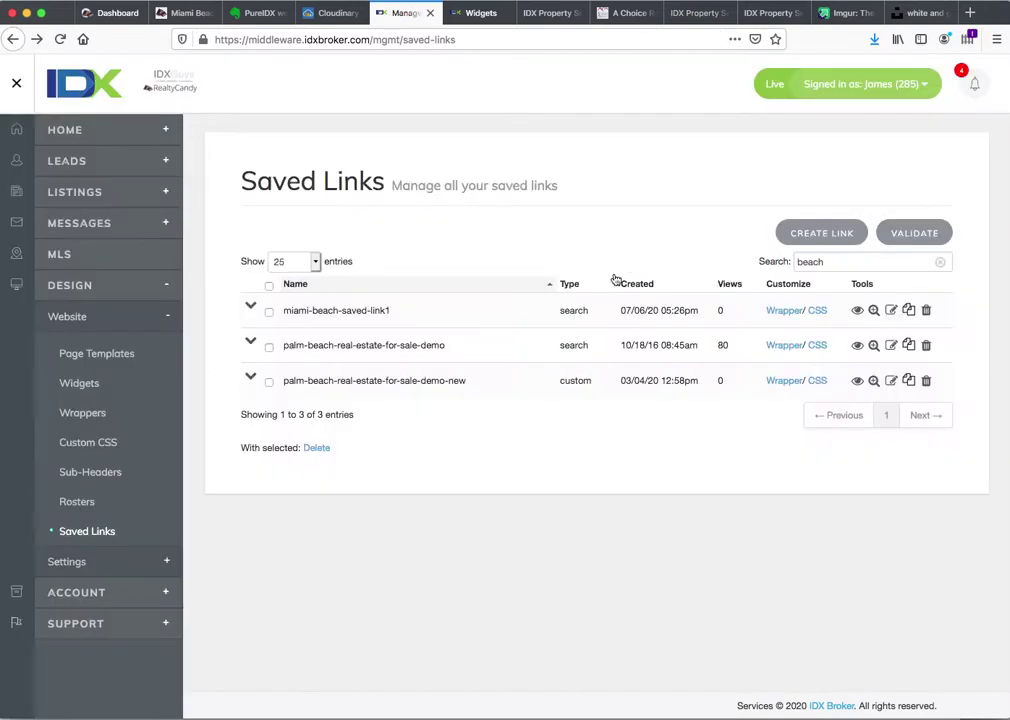
# - Search Saved Links for 'miami' and copy the miami-homes-for-sale link address
pyautogui.doubleClick(828, 261)
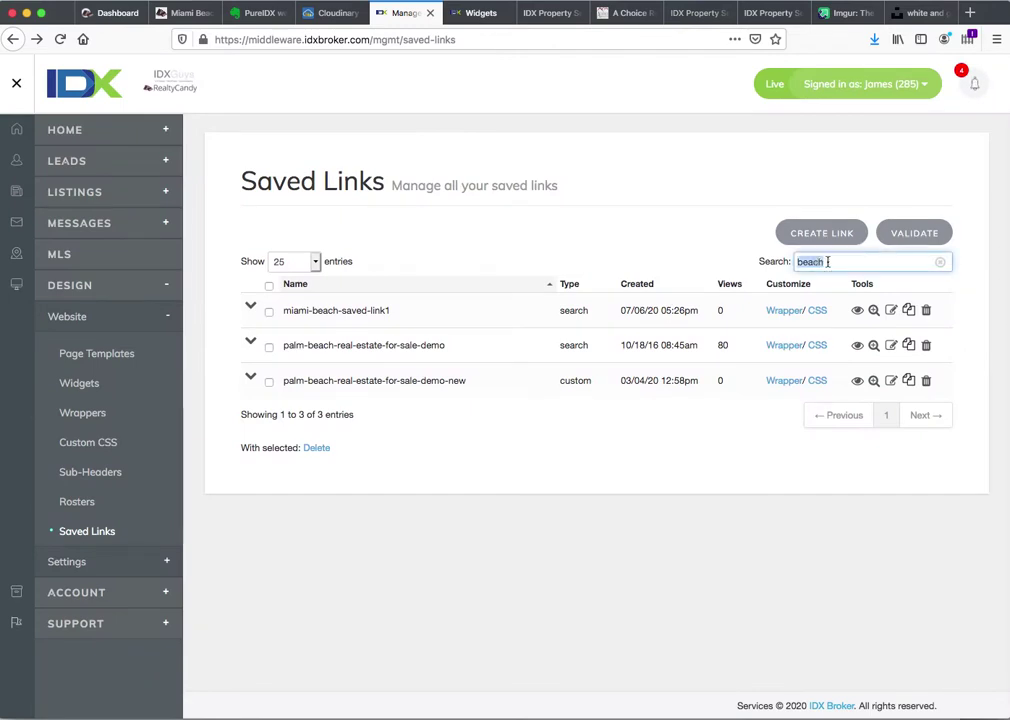
pyautogui.write('miami')
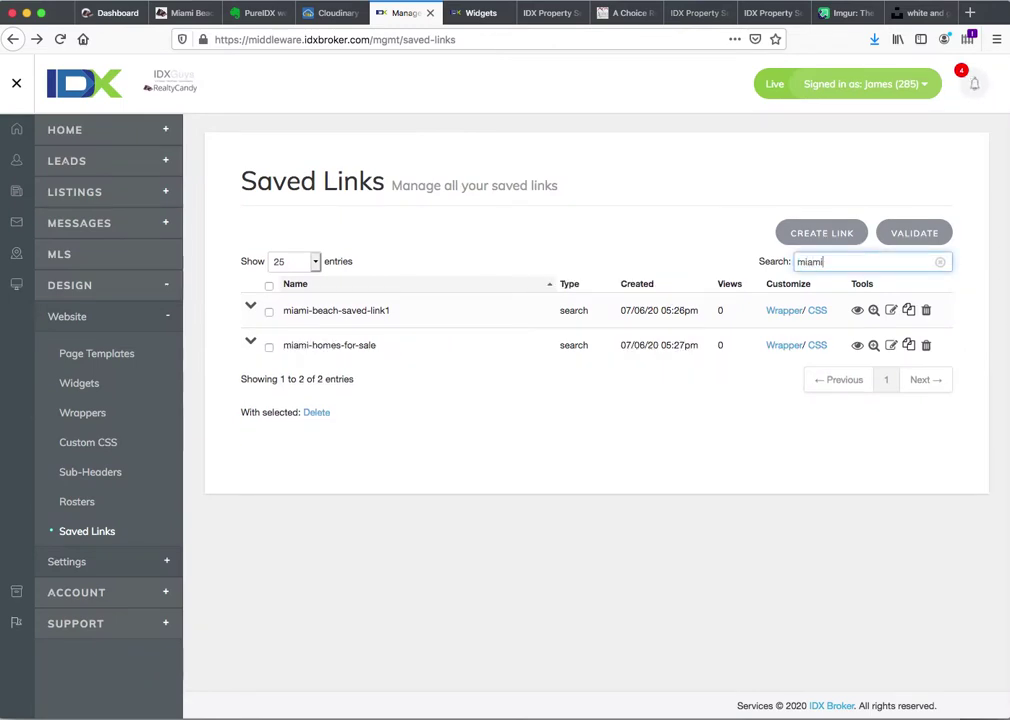
pyautogui.click(858, 346)
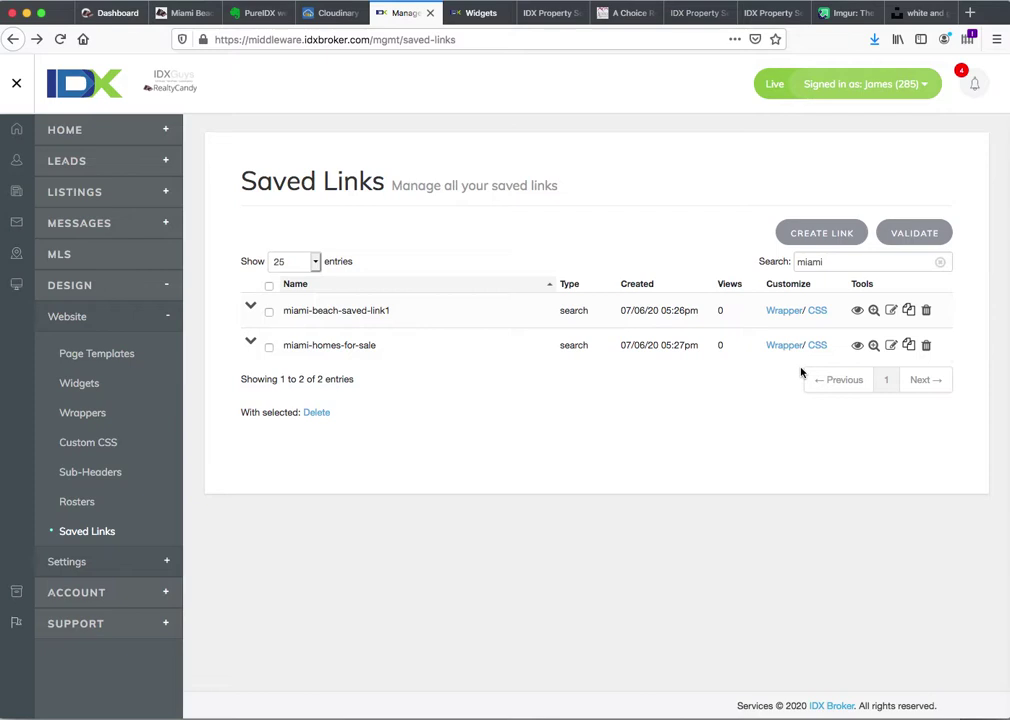
pyautogui.rightClick(858, 346)
pyautogui.click(905, 452)
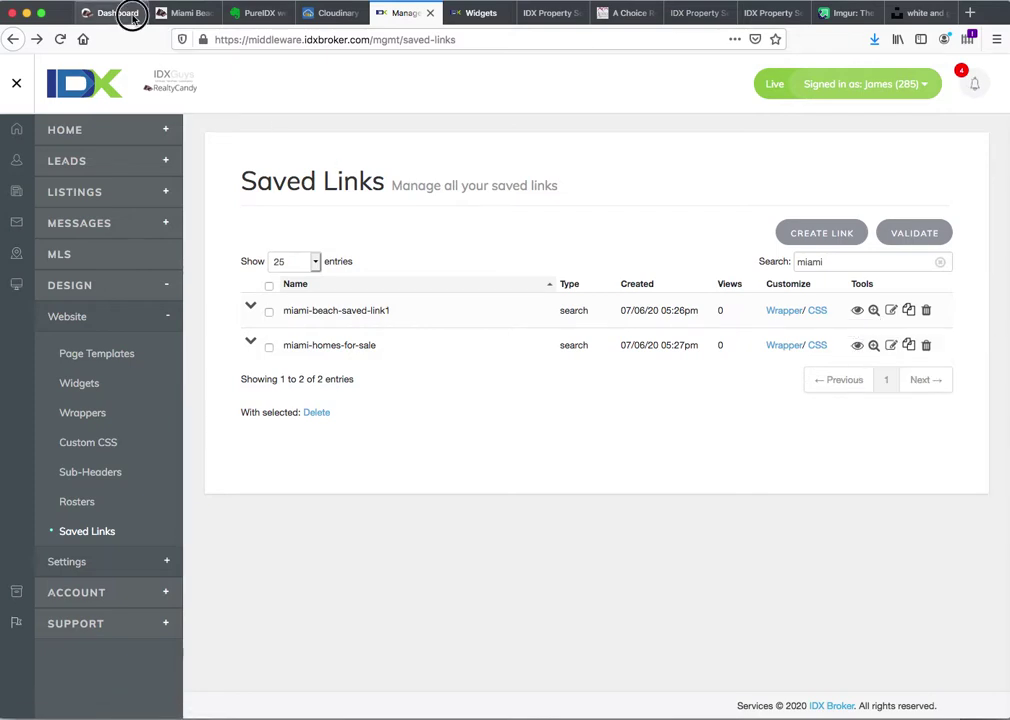
# - Paste that address into the dashboard's Popular search 2 URL
pyautogui.click(128, 15)
pyautogui.click(396, 347)
pyautogui.hotkey('ctrl', 'a')
pyautogui.hotkey('ctrl', 'v')
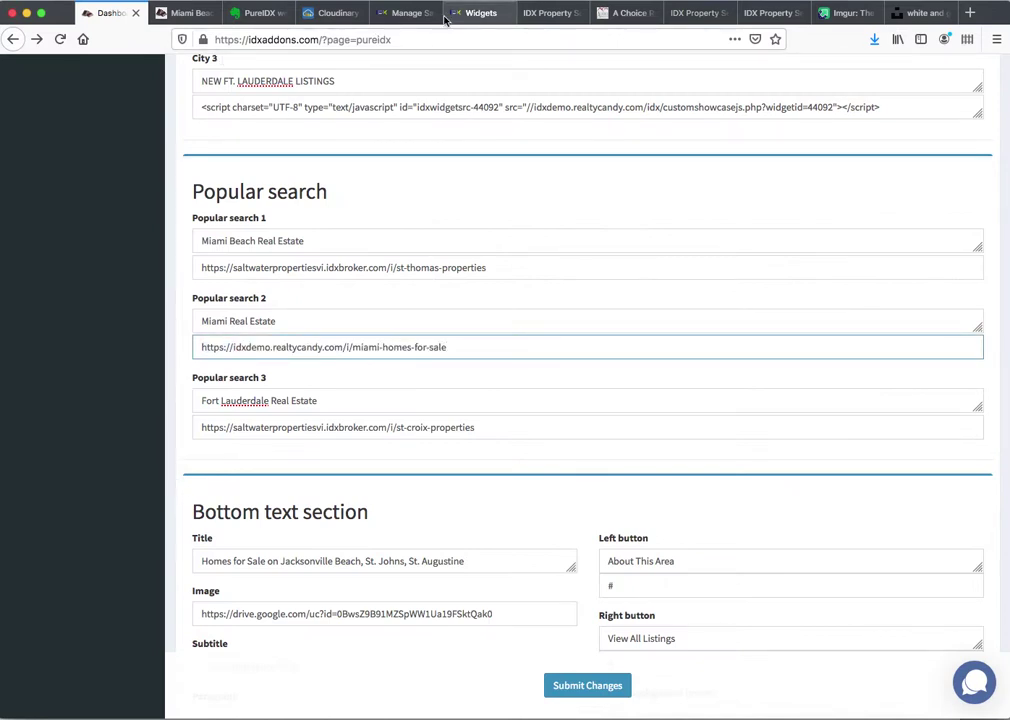
# - Paste the miami-beach-saved-link1 address into the Popular search 1 URL
pyautogui.click(406, 14)
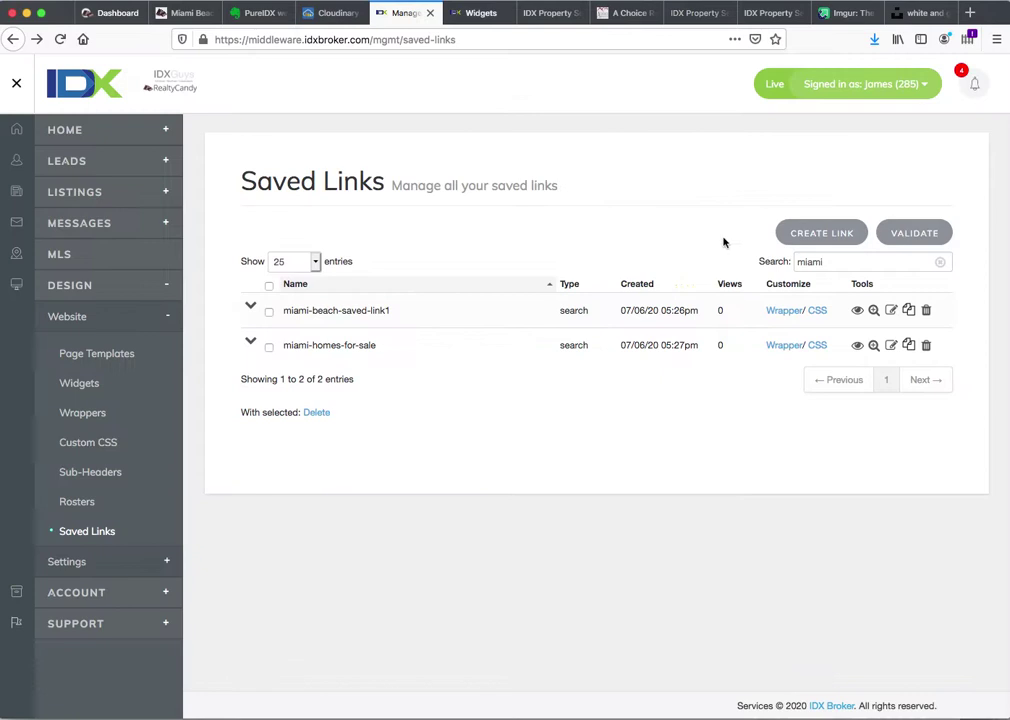
pyautogui.rightClick(858, 312)
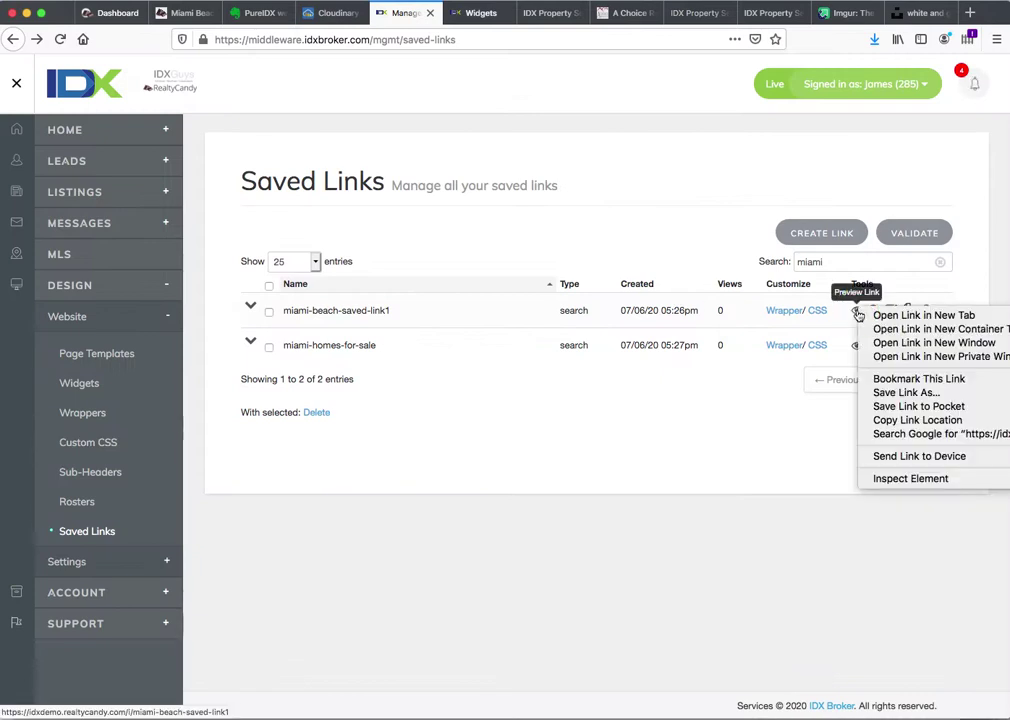
pyautogui.click(900, 420)
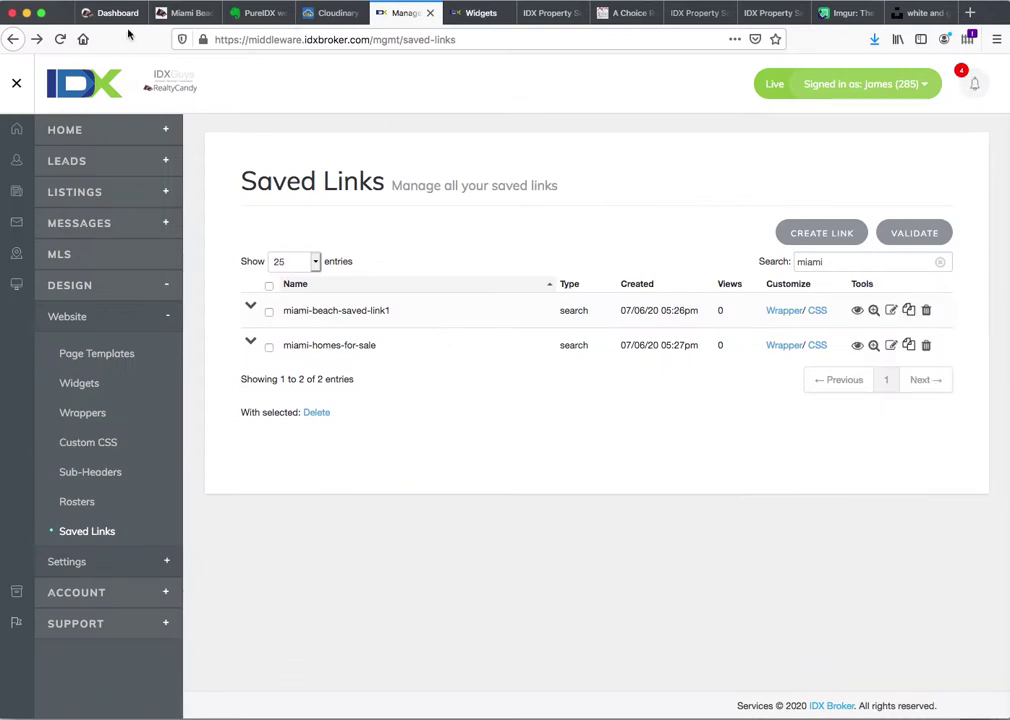
pyautogui.click(117, 13)
pyautogui.tripleClick(341, 262)
pyautogui.hotkey('ctrl', 'v')
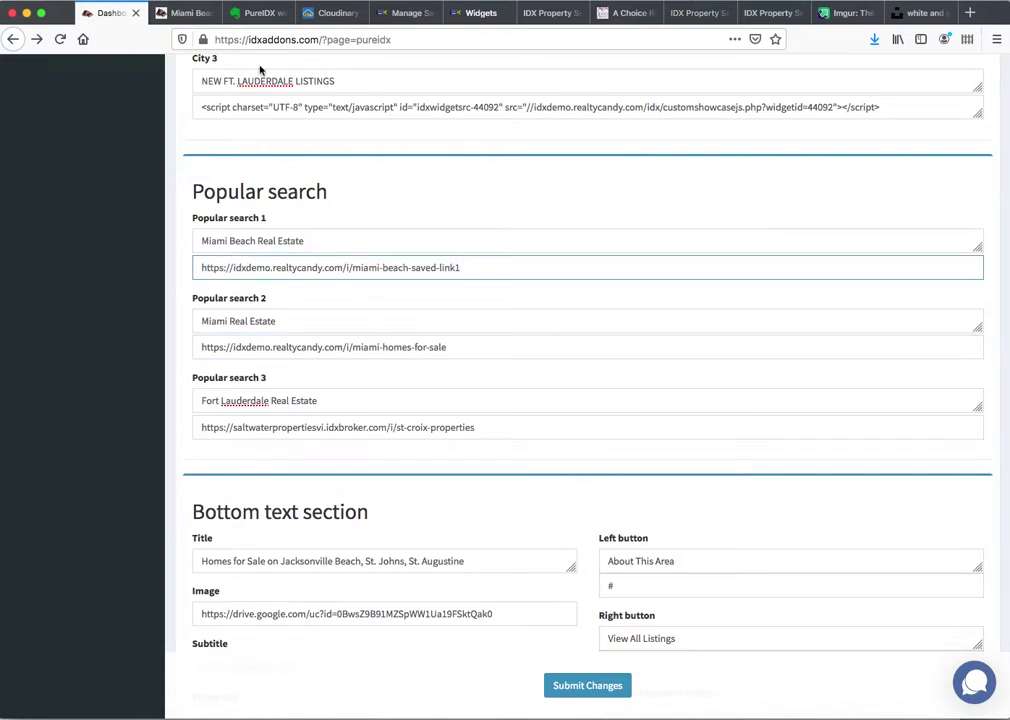
# - Close the widget code window and widgets tab, then clear the Saved Links search
pyautogui.click(467, 14)
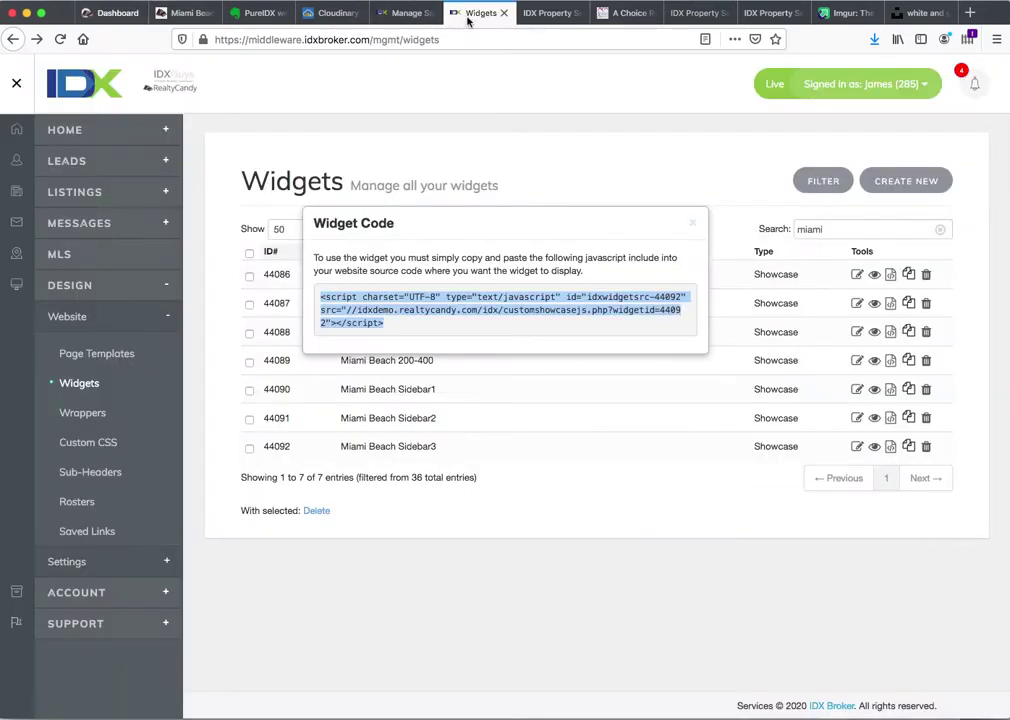
pyautogui.click(694, 224)
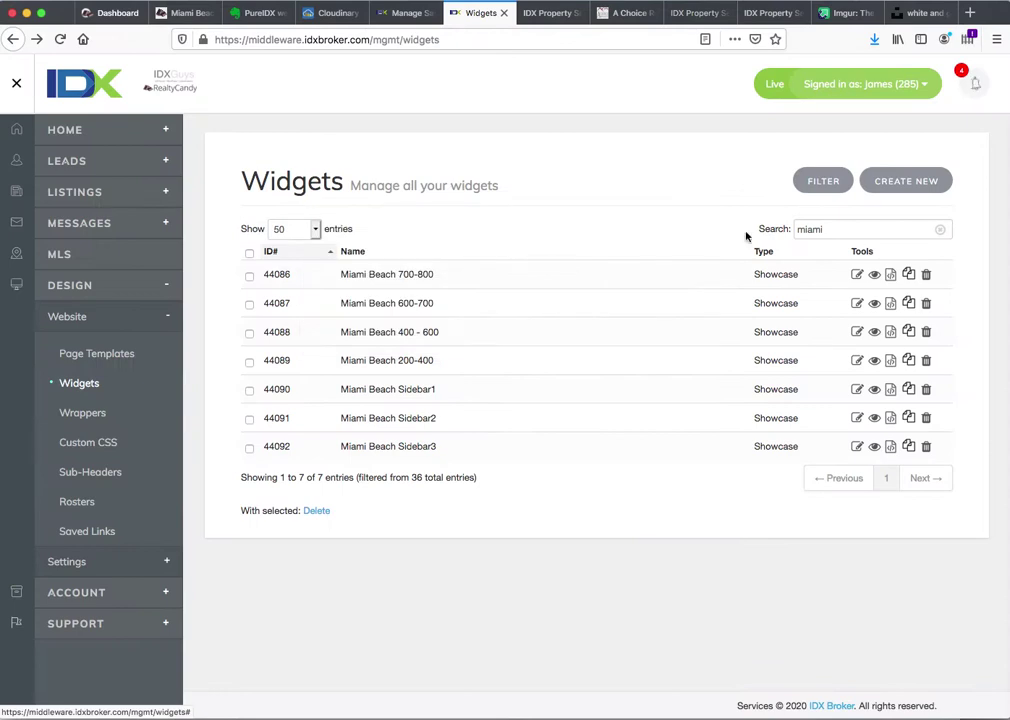
pyautogui.click(503, 13)
pyautogui.doubleClick(836, 260)
pyautogui.press('BackSpace')
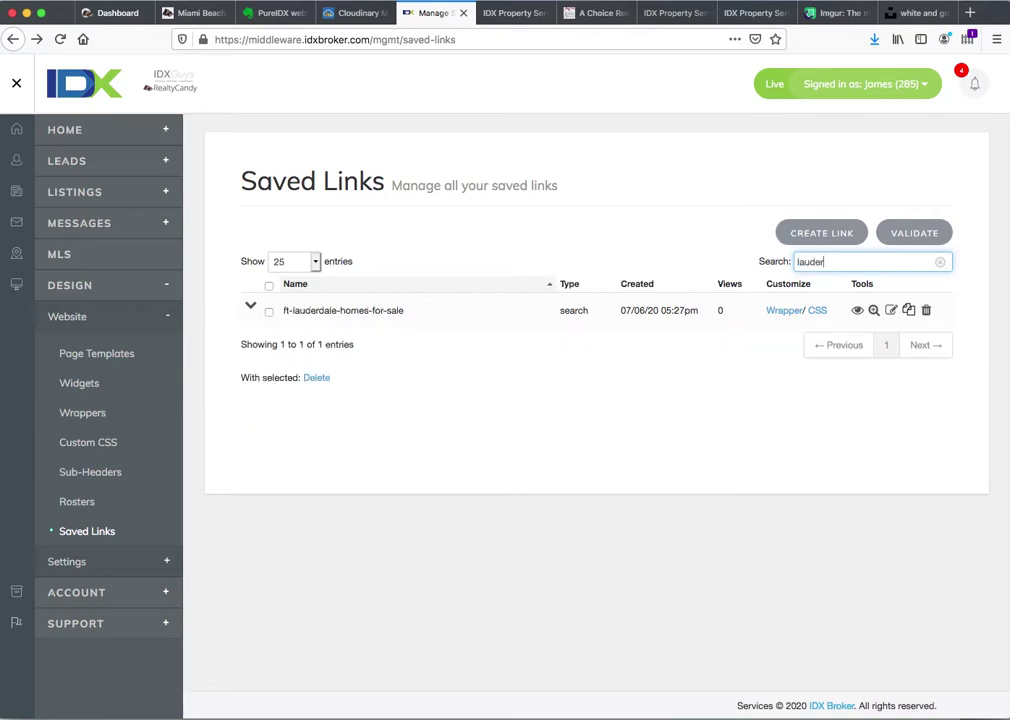
# - Paste the ft-lauderdale-homes-for-sale link address into Popular search 3 and let it save
pyautogui.rightClick(860, 313)
pyautogui.click(905, 415)
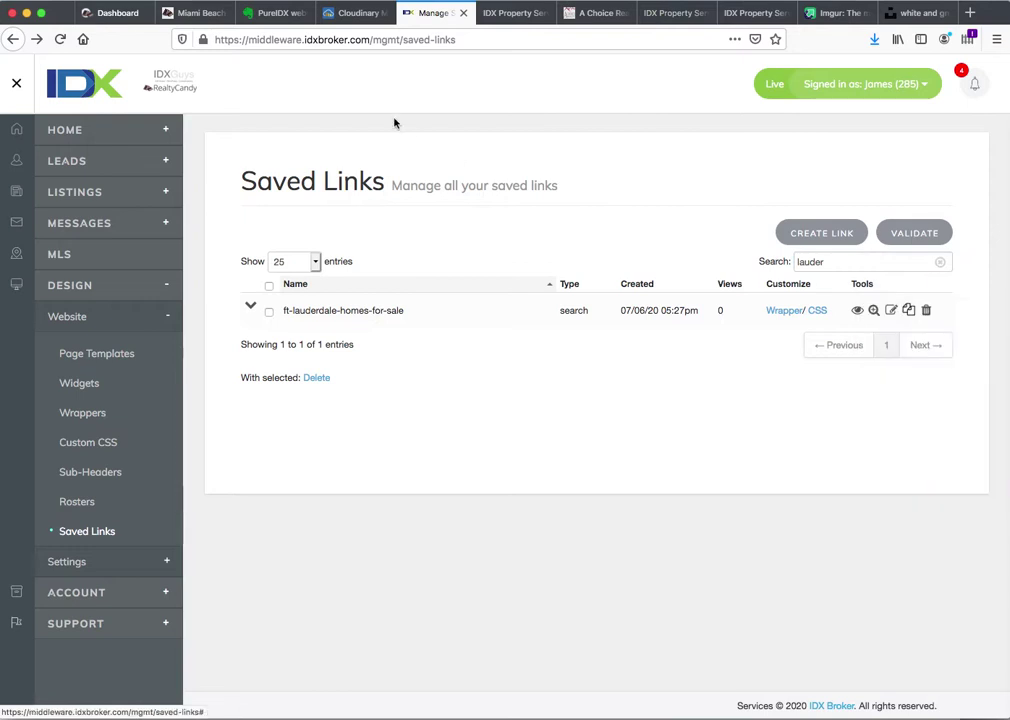
pyautogui.click(113, 14)
pyautogui.click(392, 428)
pyautogui.hotkey('ctrl', 'a')
pyautogui.hotkey('ctrl', 'v')
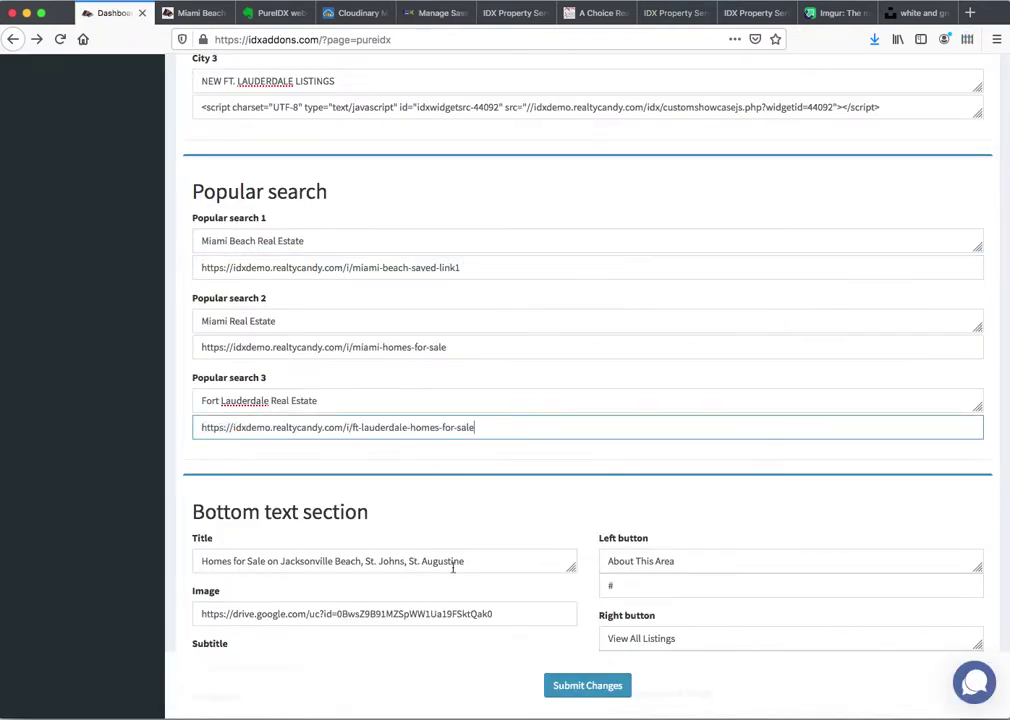
pyautogui.doubleClick(216, 562)
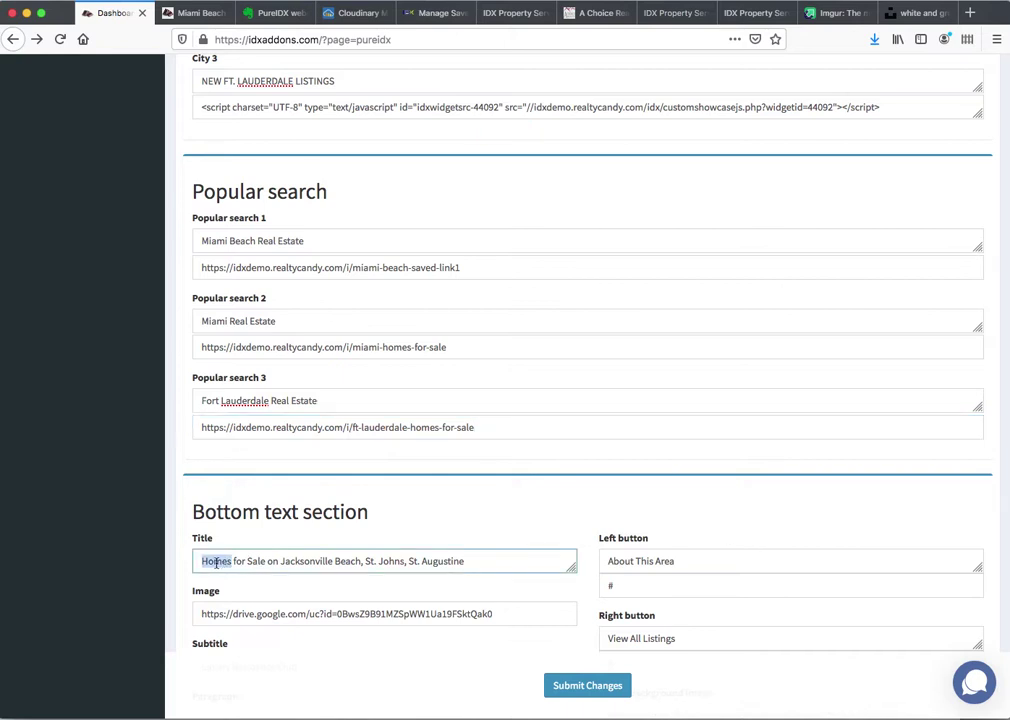
pyautogui.click(587, 686)
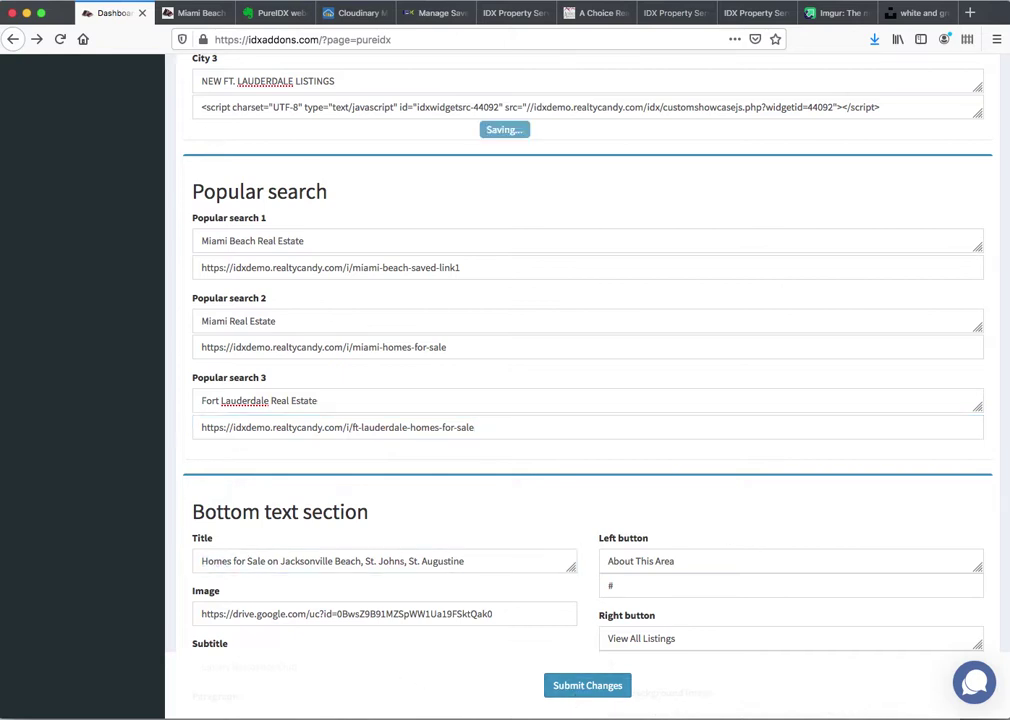
# - Reload the live homepage and check the Miami Beach Real Estate search results
pyautogui.click(202, 8)
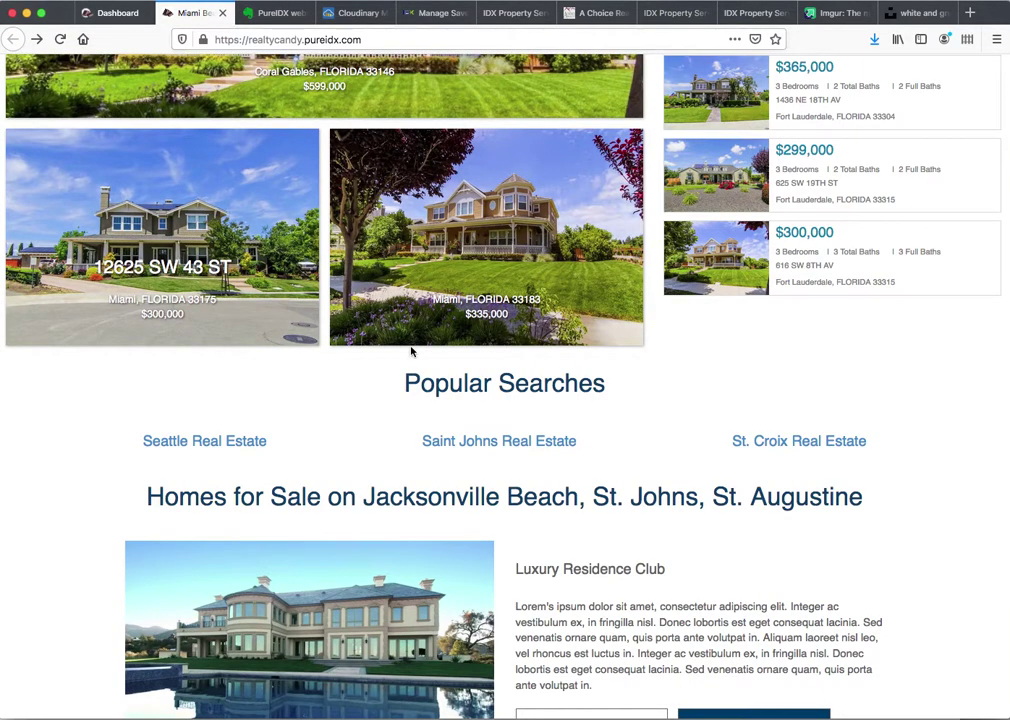
pyautogui.press('super+r')
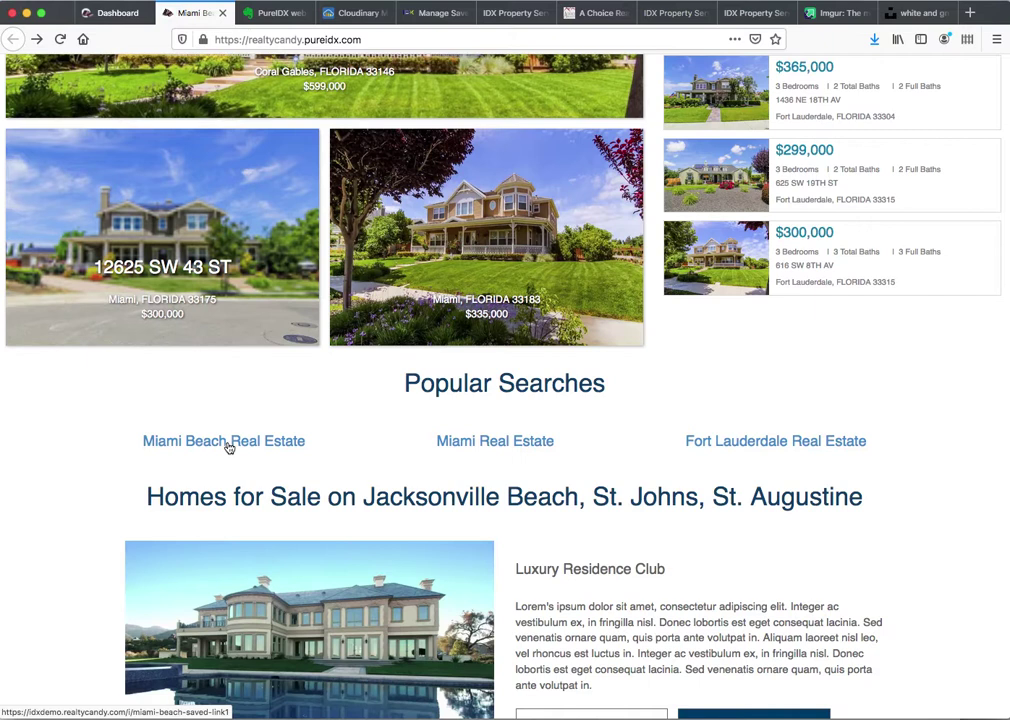
pyautogui.middleClick(225, 445)
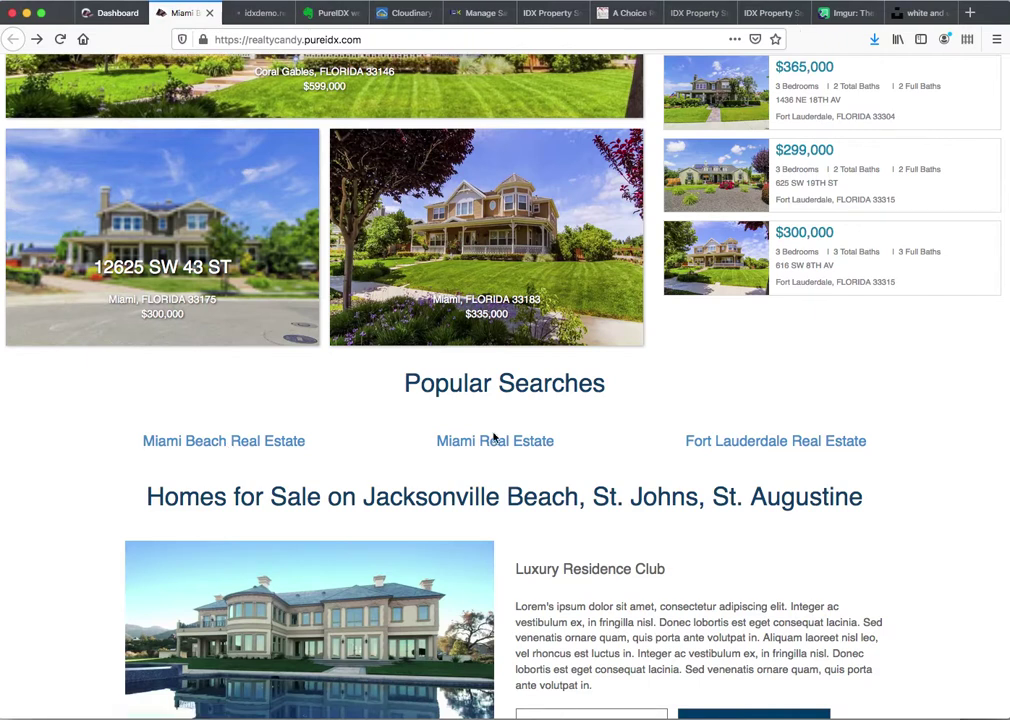
pyautogui.click(257, 14)
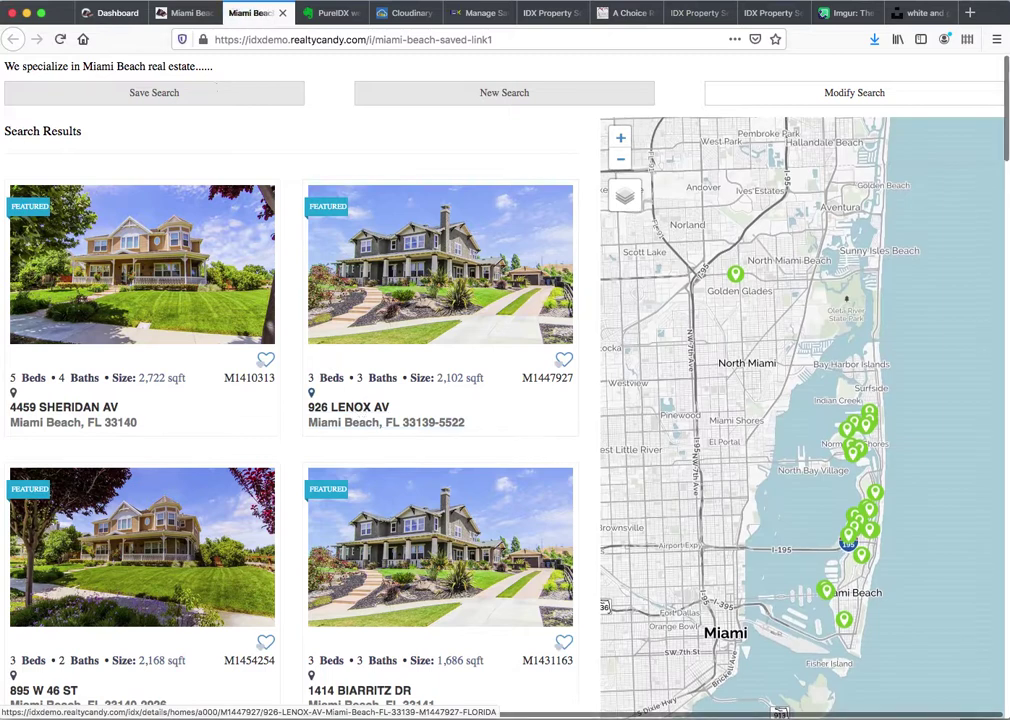
pyautogui.click(186, 17)
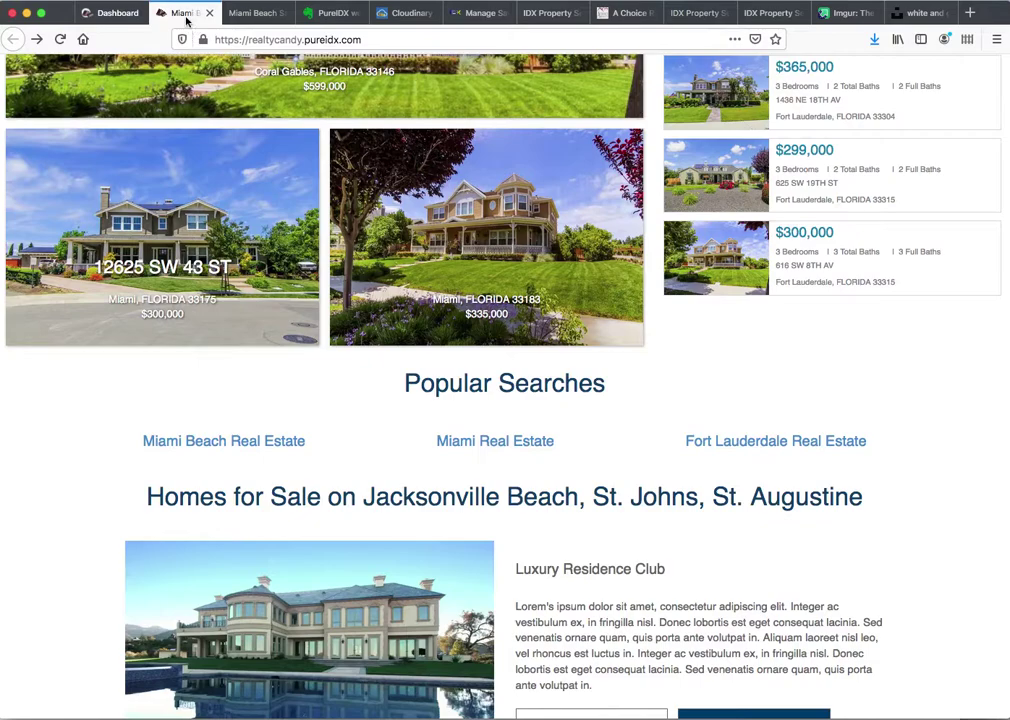
pyautogui.click(252, 17)
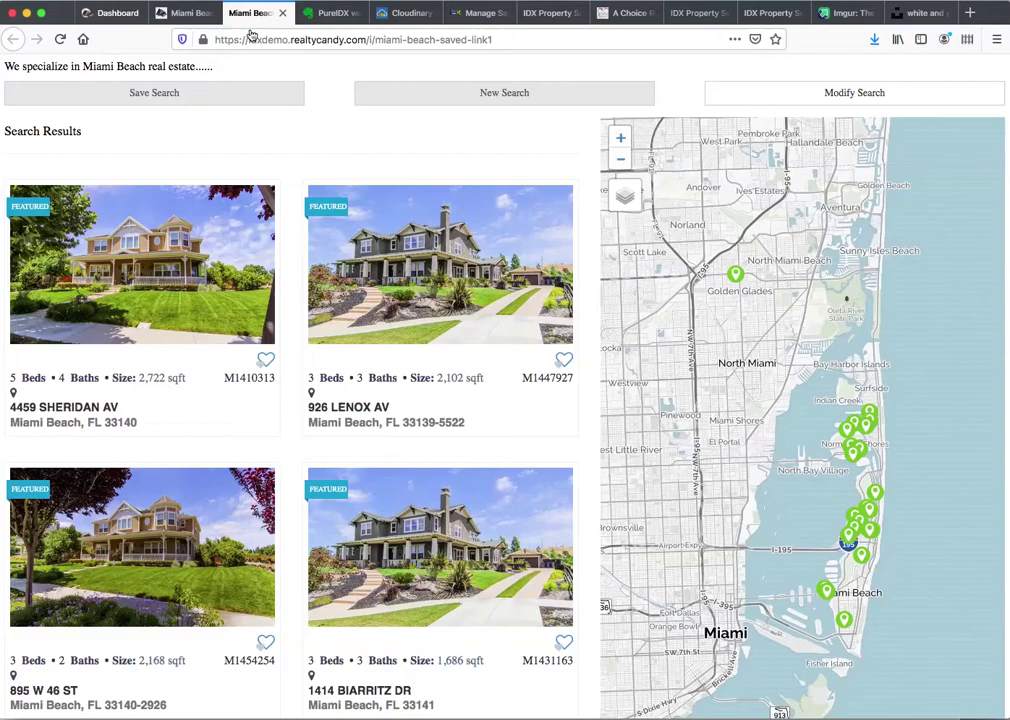
pyautogui.click(190, 17)
# - Check the Miami and Fort Lauderdale Real Estate links' search results
pyautogui.click(488, 444)
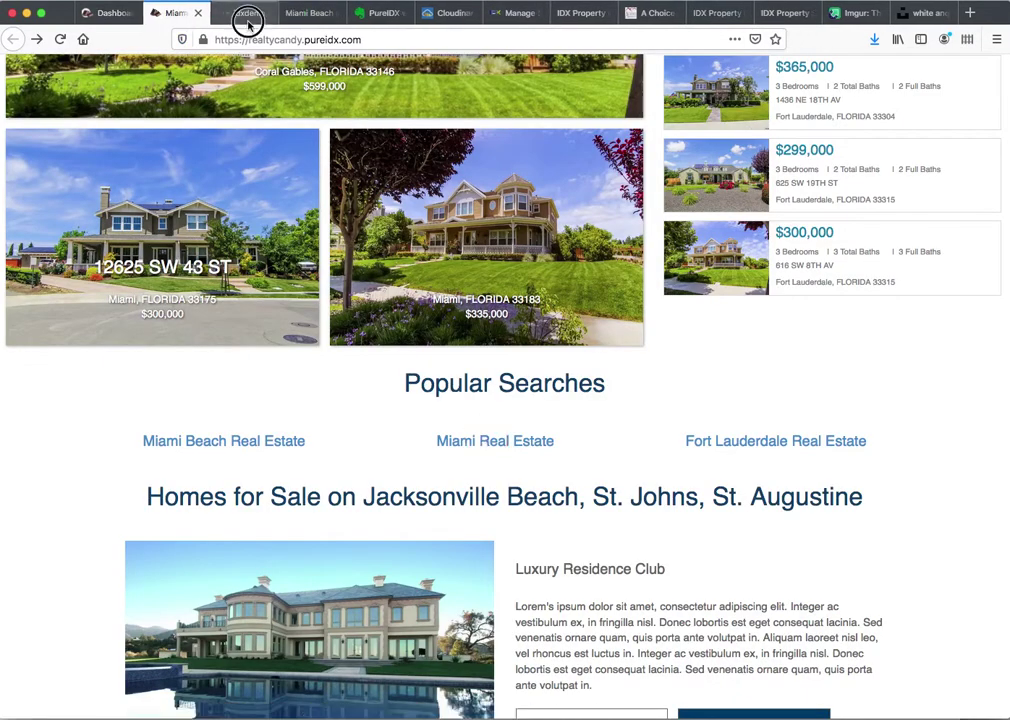
pyautogui.click(248, 20)
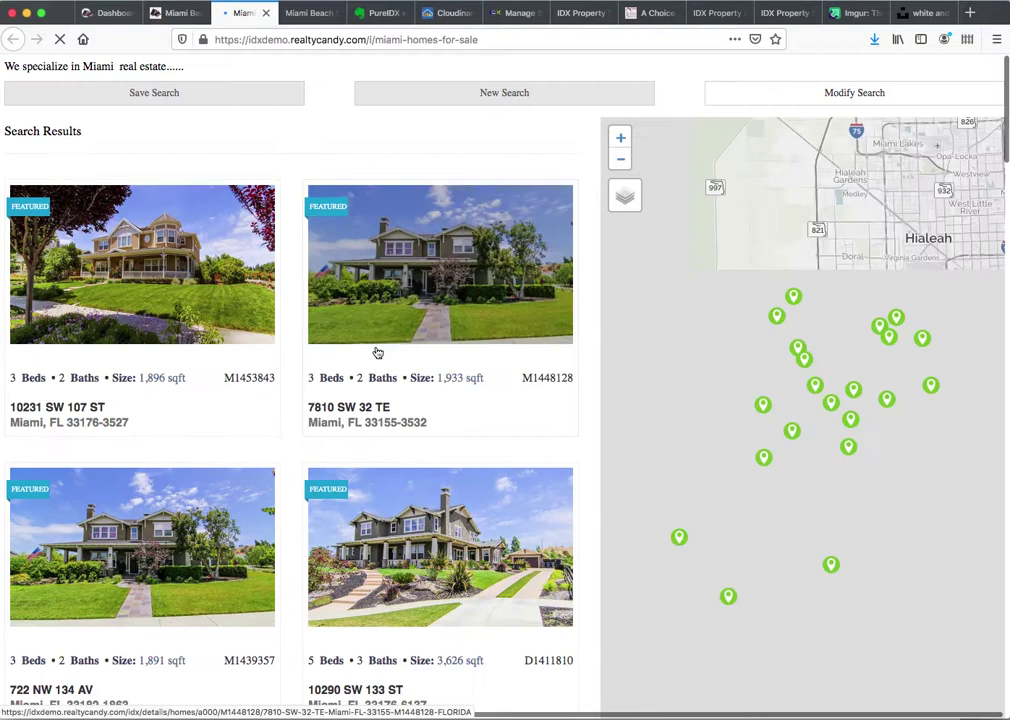
pyautogui.click(182, 12)
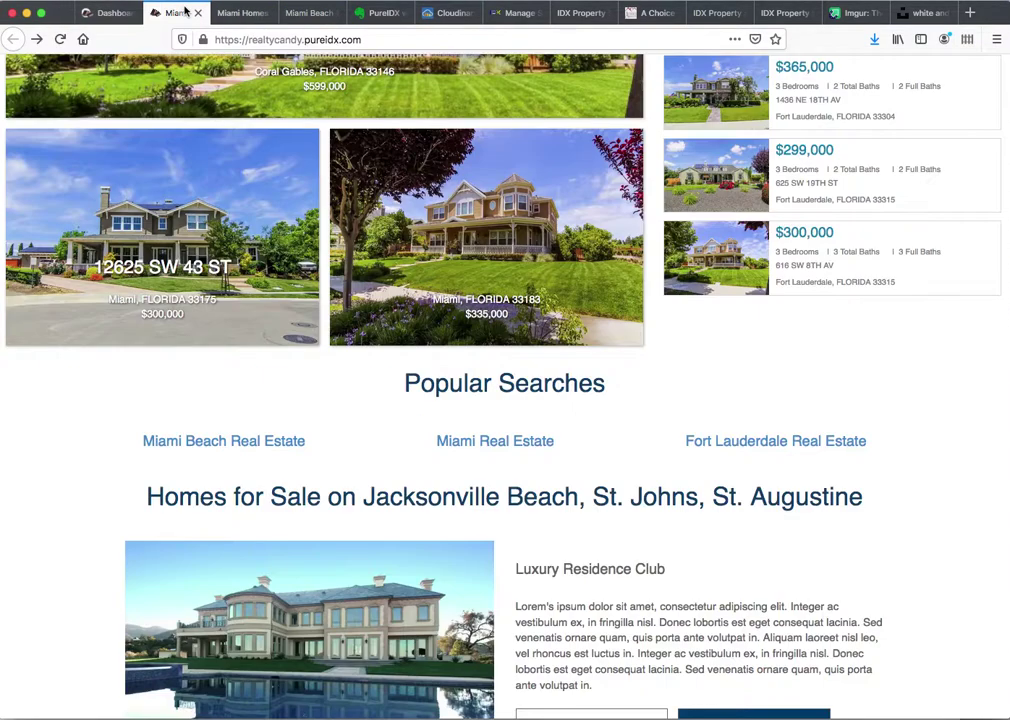
pyautogui.click(728, 412)
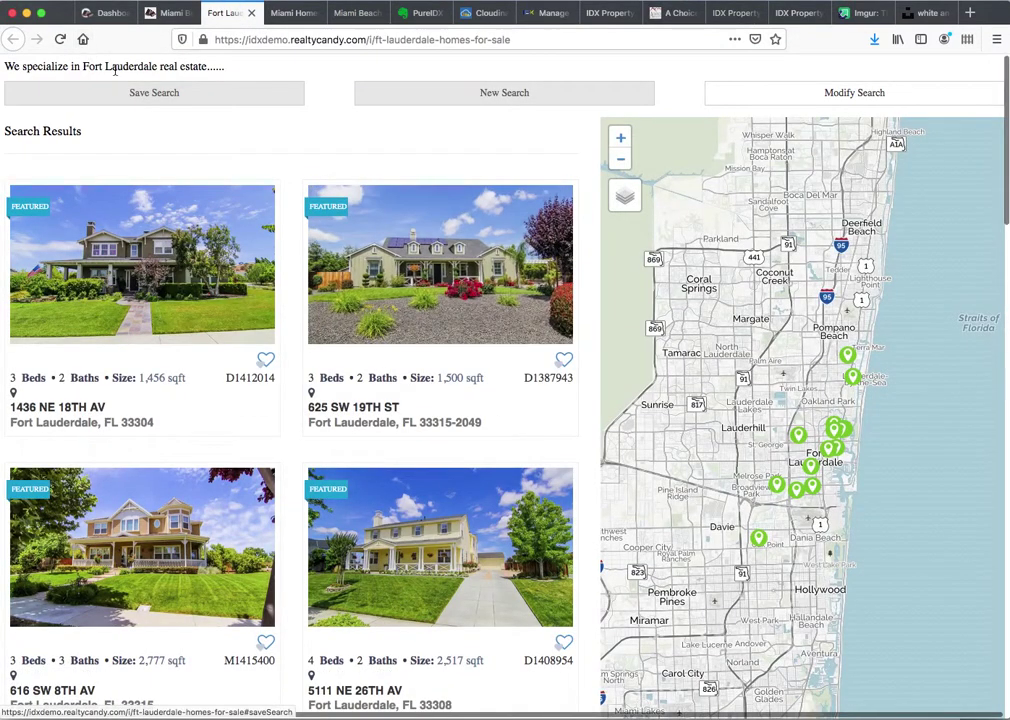
pyautogui.click(120, 15)
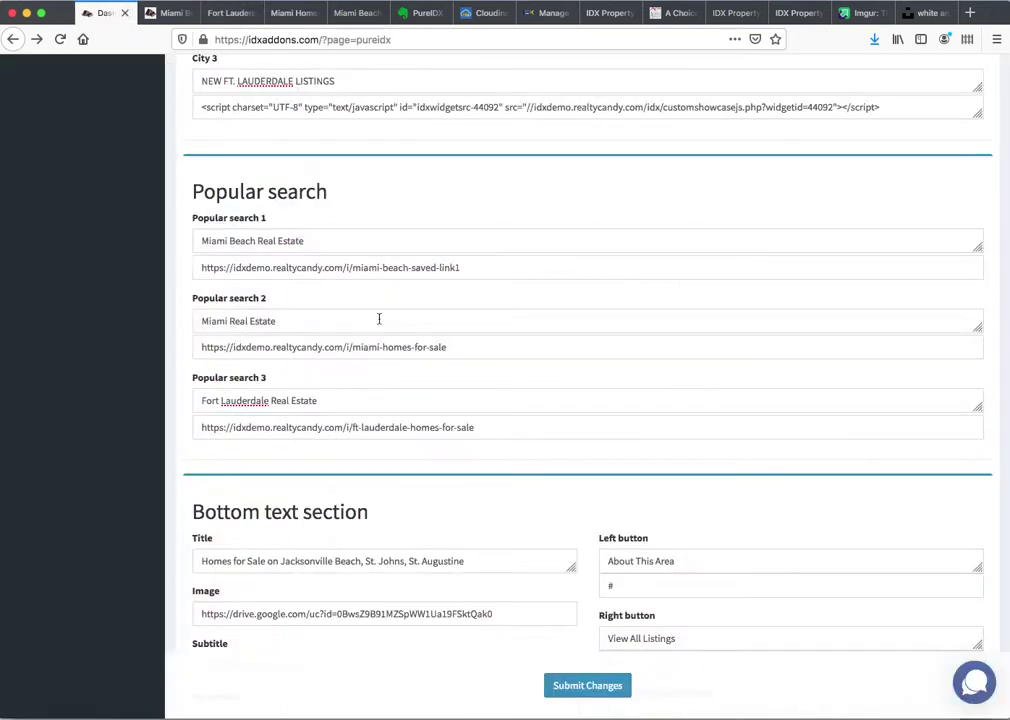
pyautogui.scroll(-1, 379, 318)
pyautogui.scroll(-1, 380, 330)
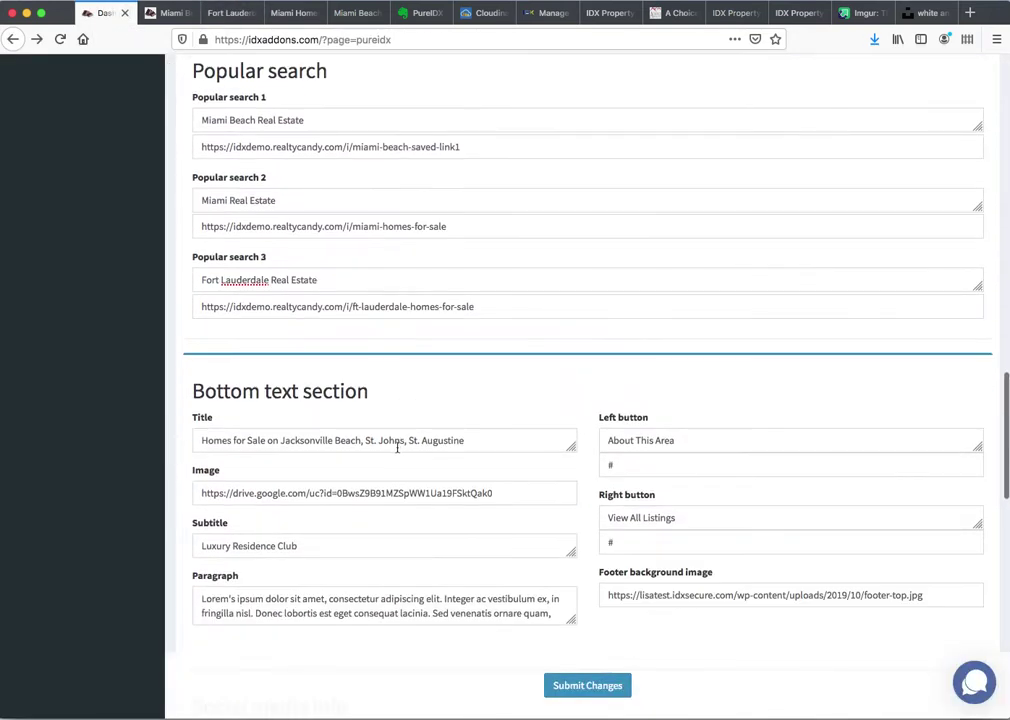
pyautogui.click(172, 14)
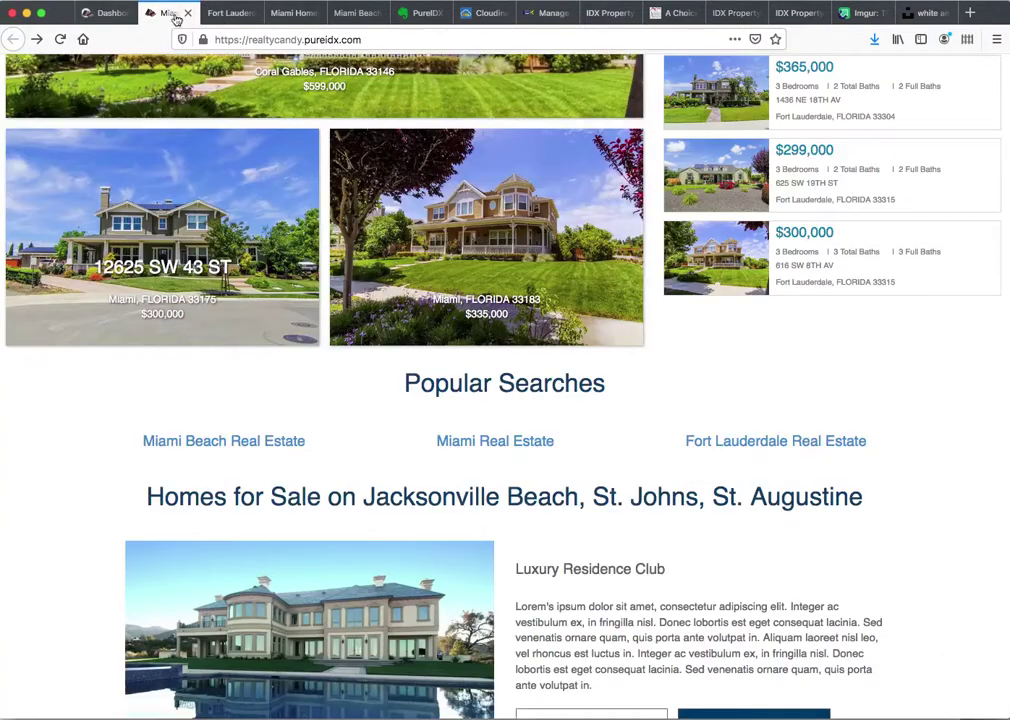
pyautogui.scroll(-3, 406, 467)
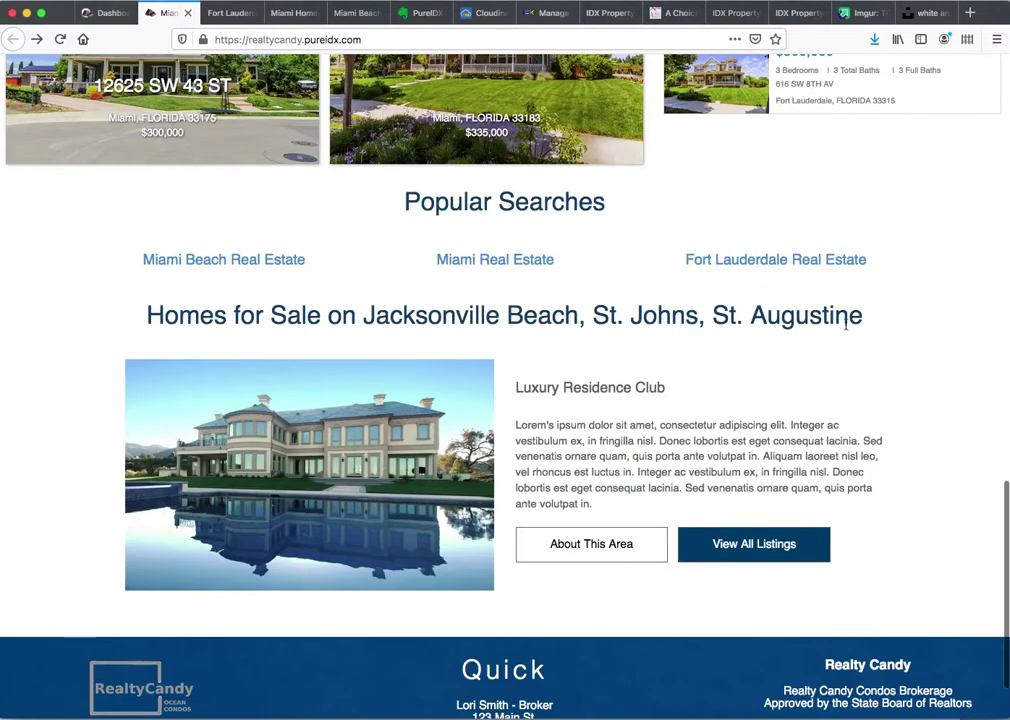
# - Retitle the bottom text section 'You need an expert to buy your next Miami Beach condo'
pyautogui.click(104, 13)
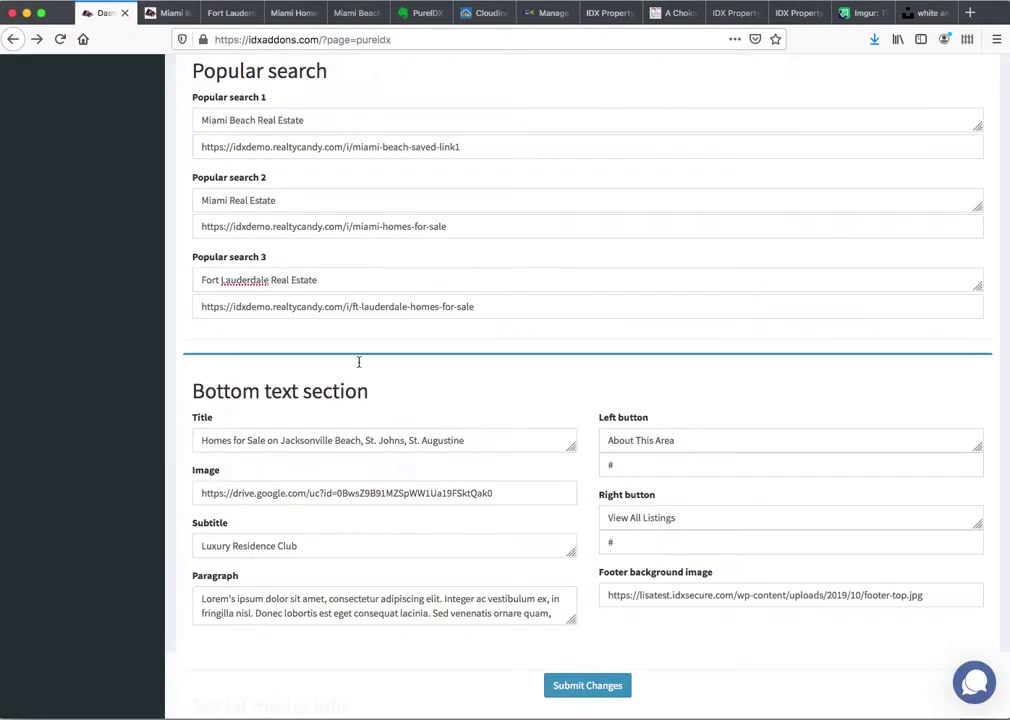
pyautogui.tripleClick(418, 441)
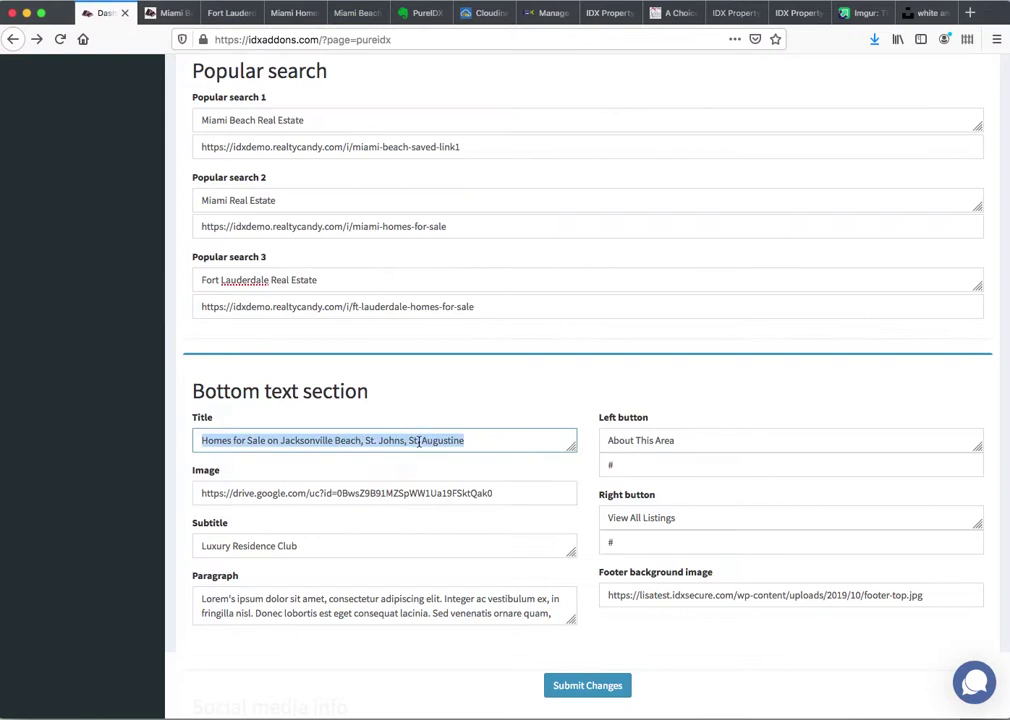
pyautogui.write('WE')
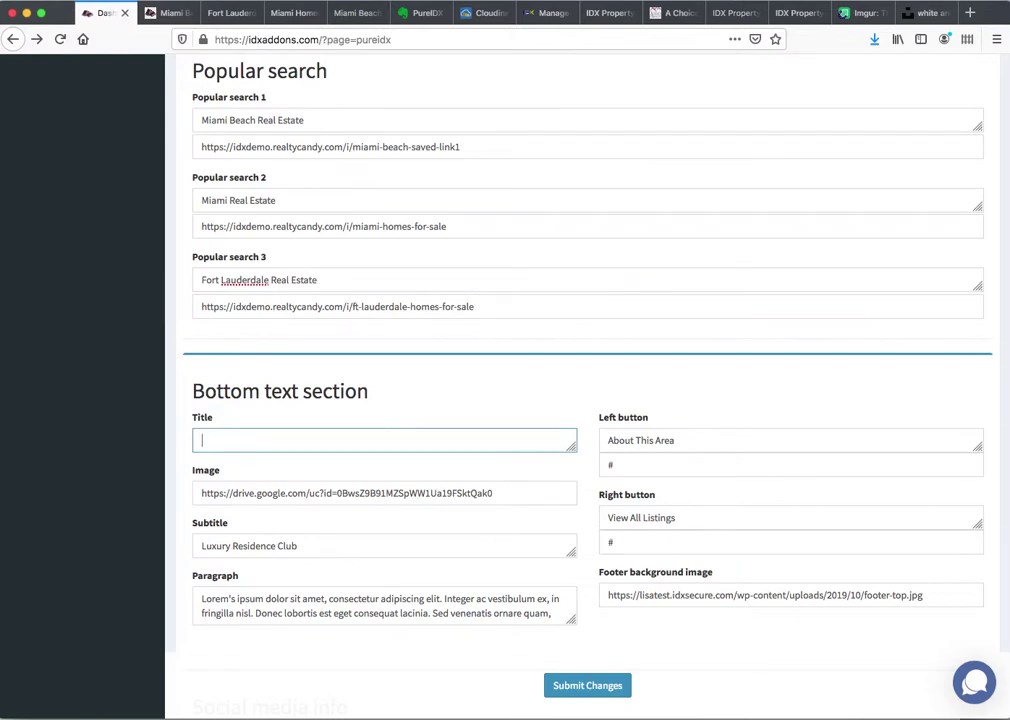
pyautogui.write('You need an expert to buy your next Miami Beach condo')
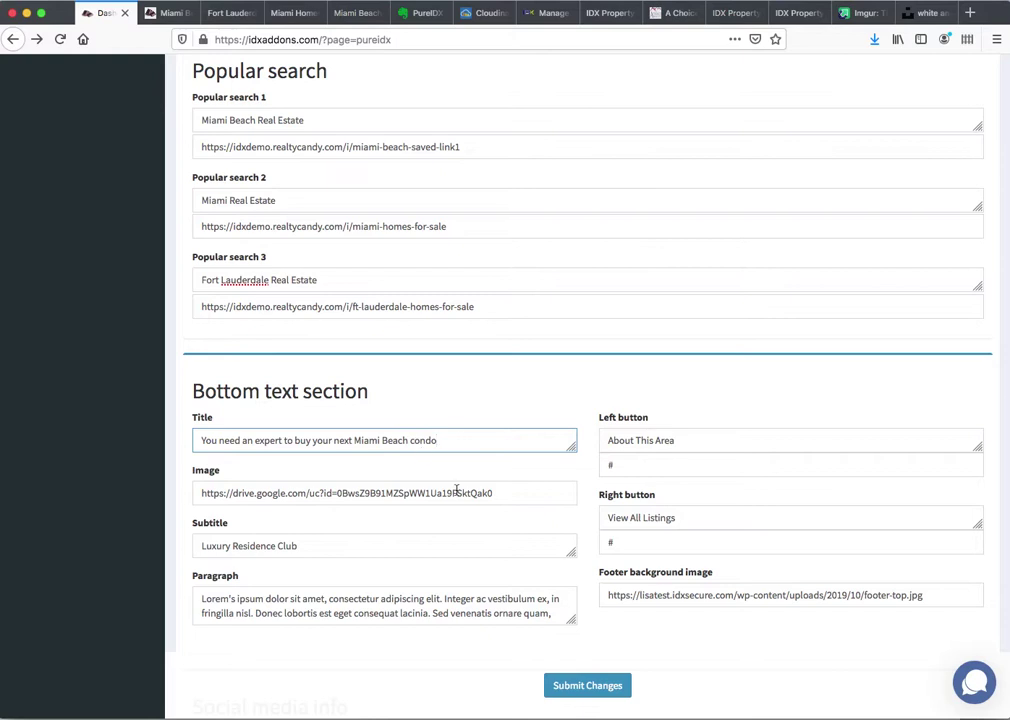
pyautogui.press('super+Tab')
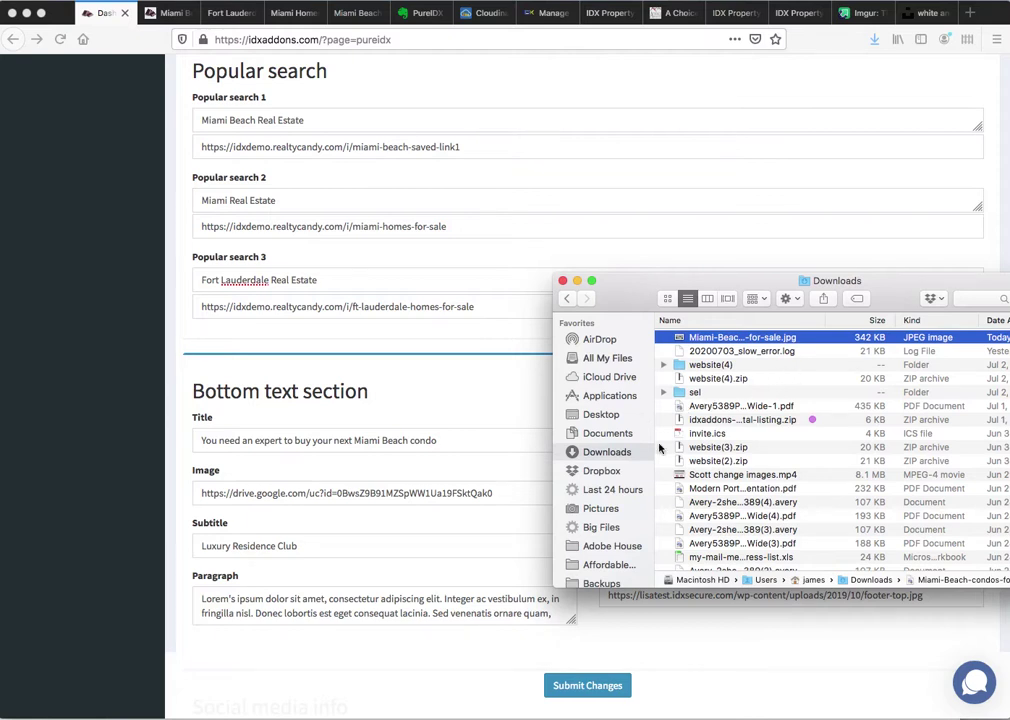
# - Search Finder for 'pureid' and open the PureIDX 2020 Setup folder from the last 24 hours
pyautogui.press('super+n')
pyautogui.click(983, 316)
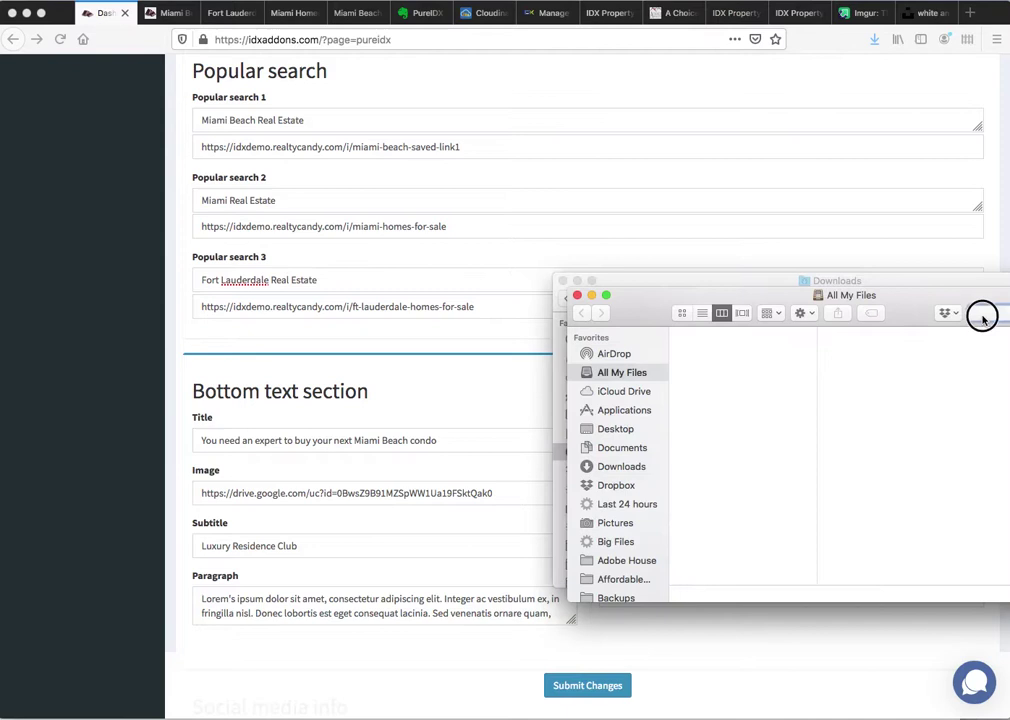
pyautogui.write('pureid')
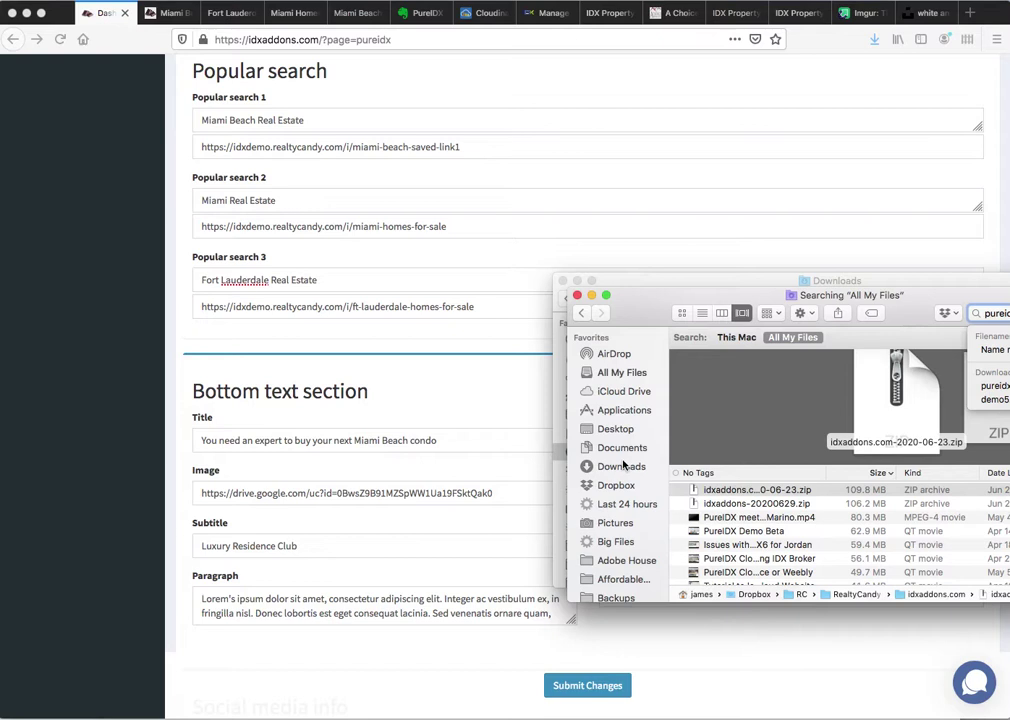
pyautogui.press('Return')
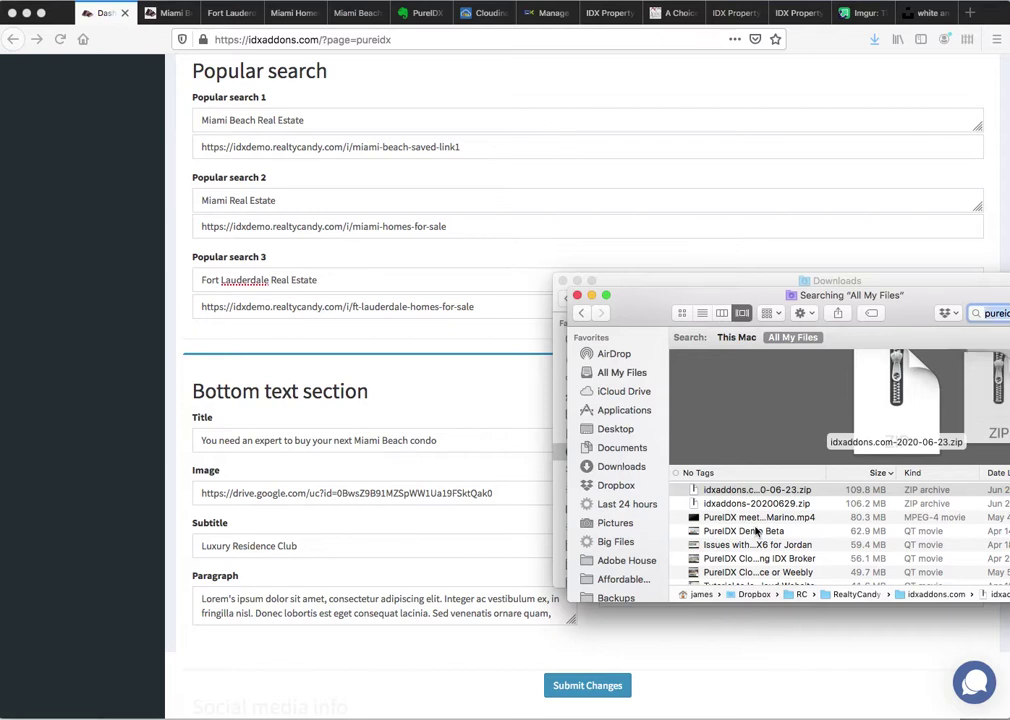
pyautogui.click(641, 509)
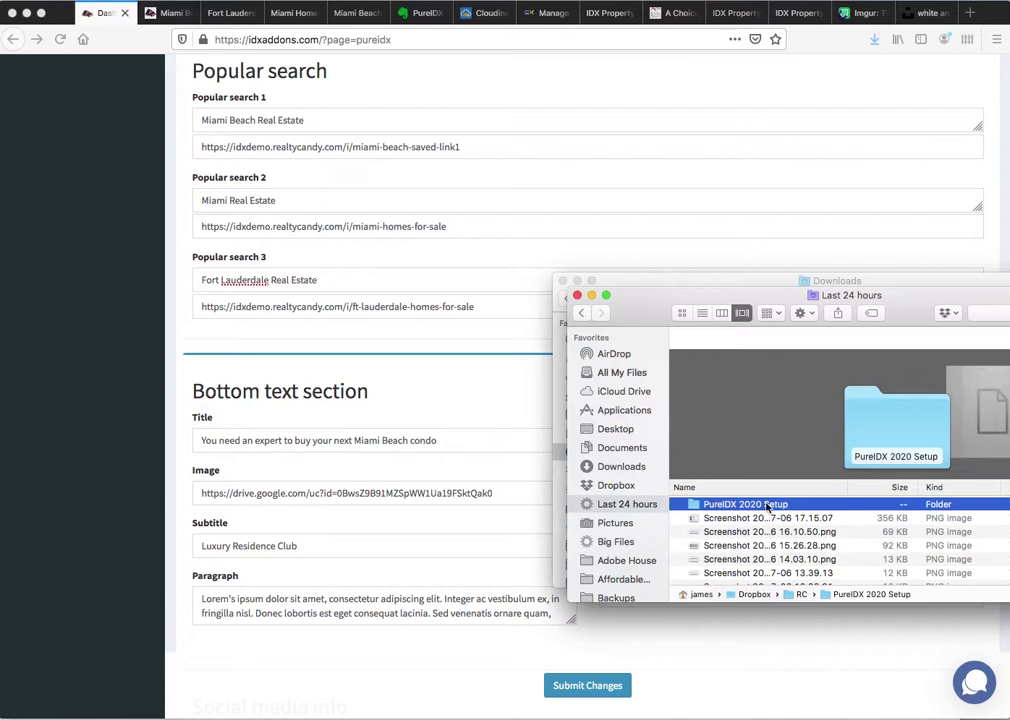
pyautogui.click(699, 506)
pyautogui.doubleClick(699, 506)
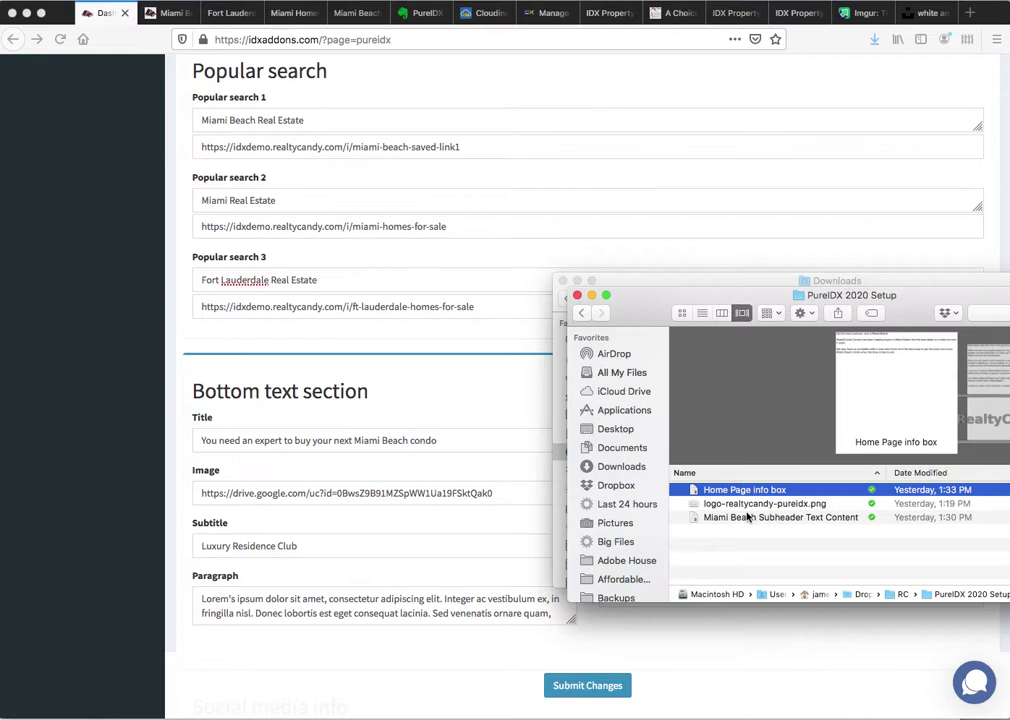
# - Open the Home Page info box document and select all its text
pyautogui.click(744, 505)
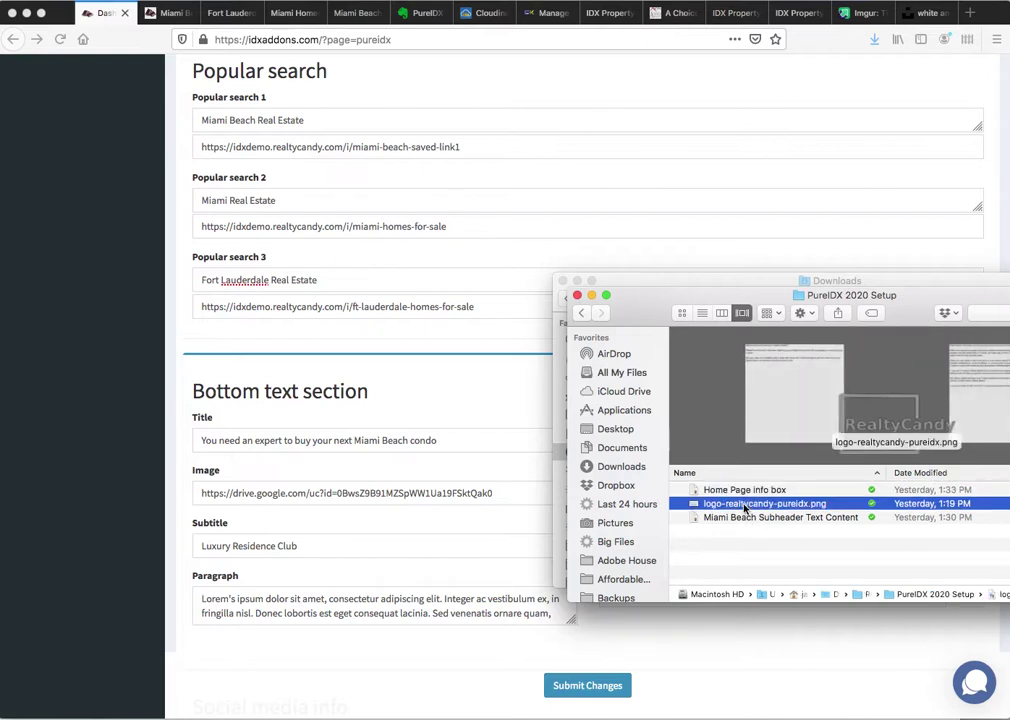
pyautogui.click(742, 491)
pyautogui.click(742, 491)
pyautogui.press('super+Tab')
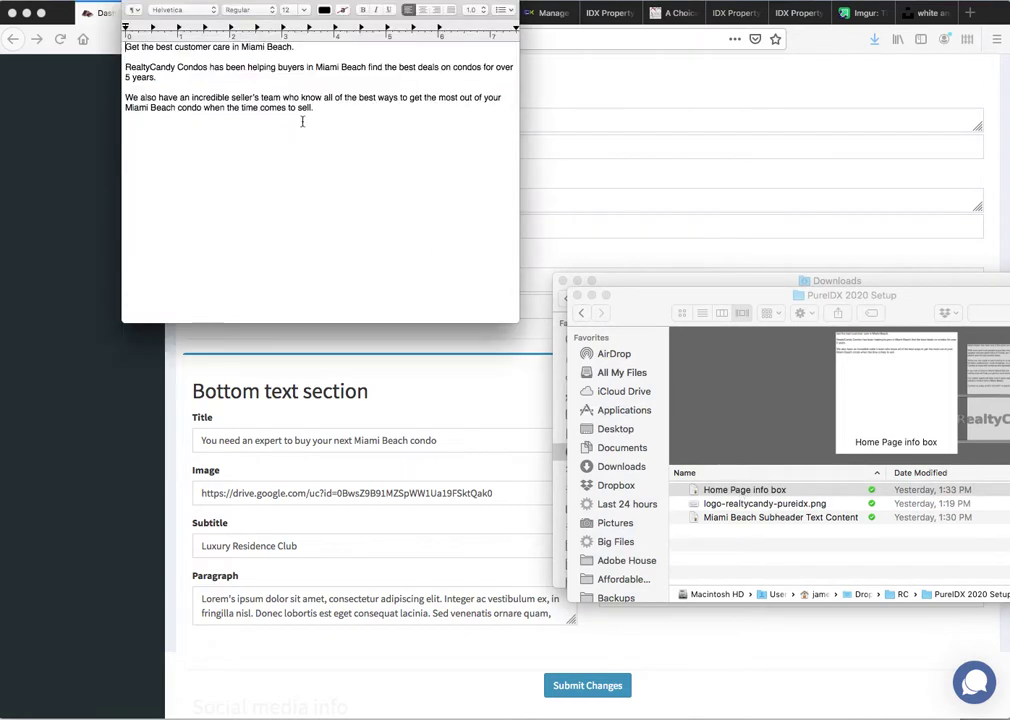
pyautogui.click(324, 113)
pyautogui.moveTo(324, 113); pyautogui.dragTo(113, 50)
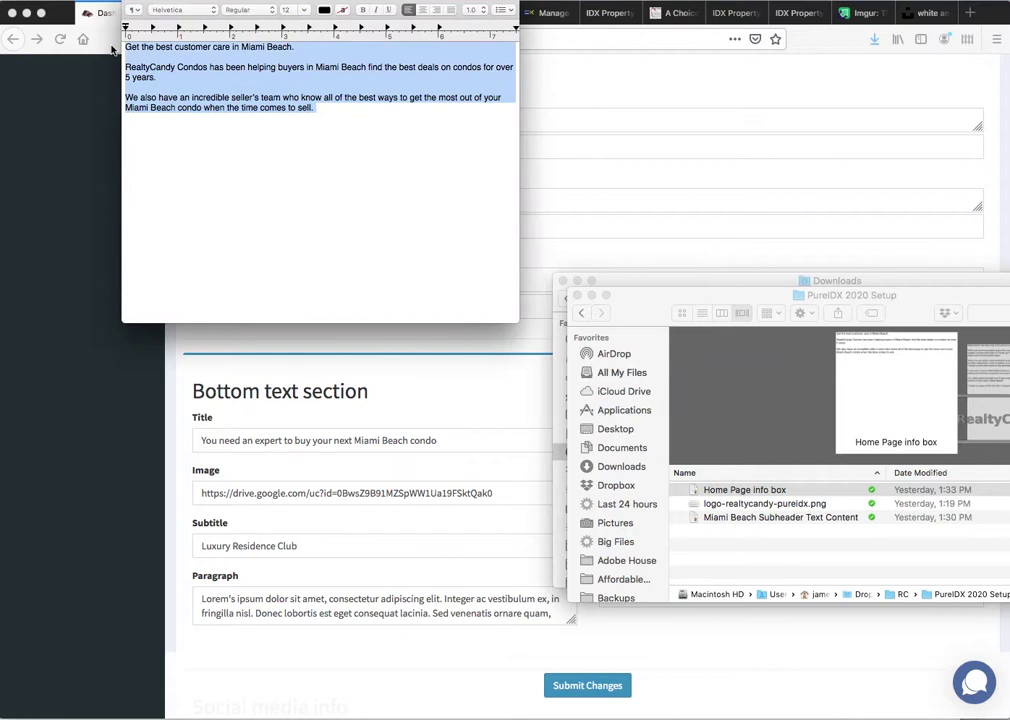
pyautogui.press('super+Tab')
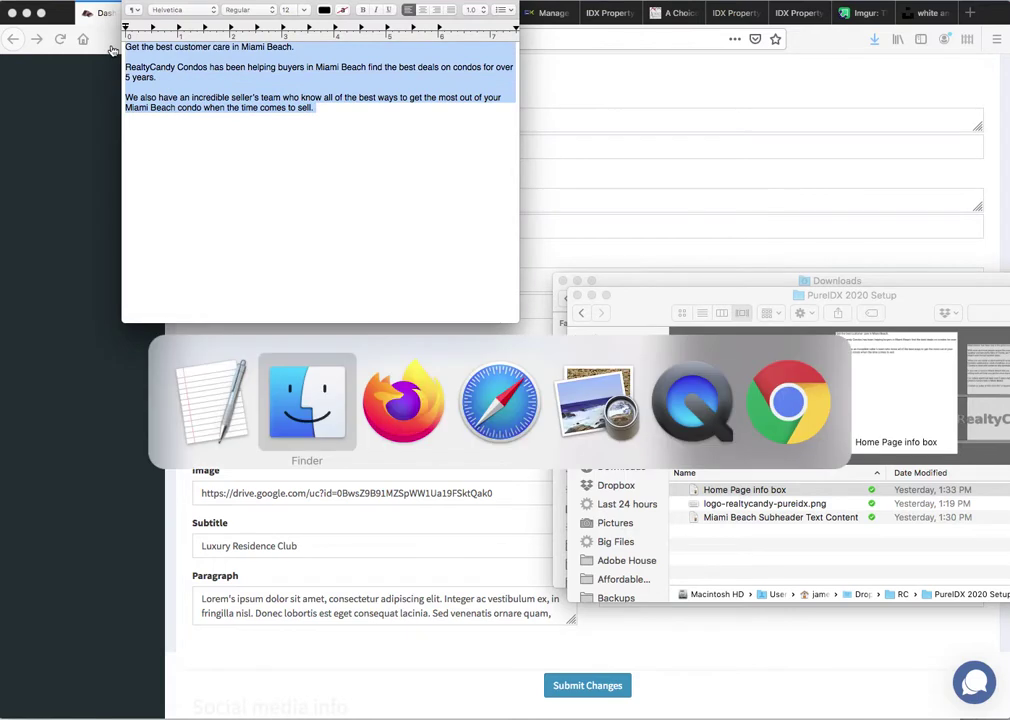
pyautogui.press('super+Tab')
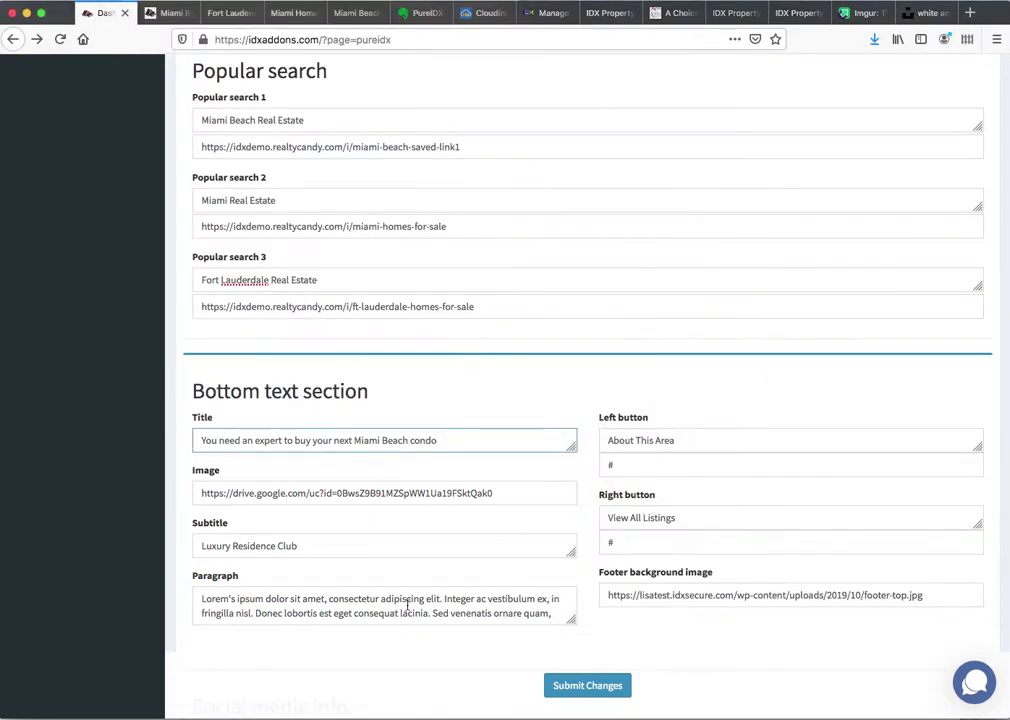
# - Replace the bottom section paragraph with the copied info-box text
pyautogui.click(407, 605)
pyautogui.press('super+a')
pyautogui.press('super+v')
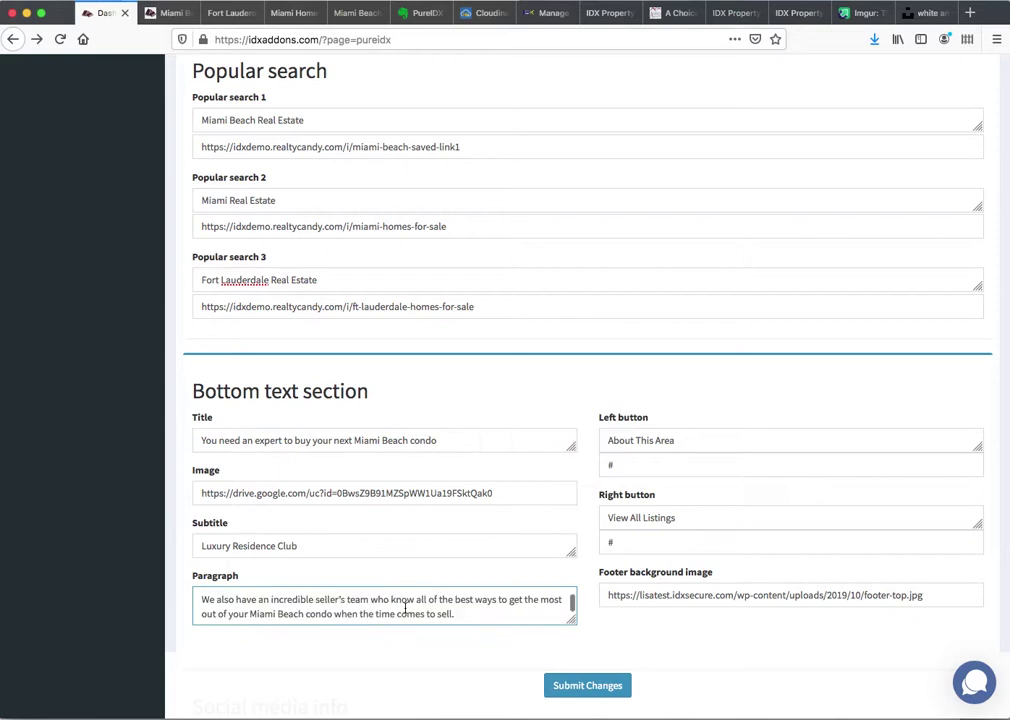
pyautogui.click(400, 493)
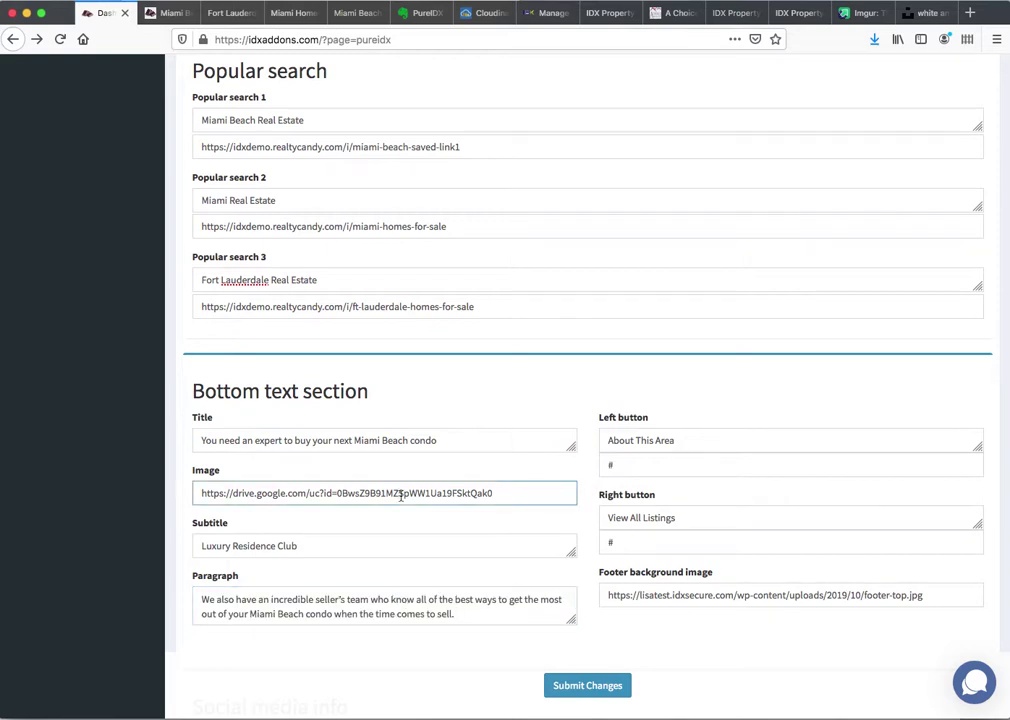
# - Set the subtitle to 'We have been serving clients in Miami Beach for over 5 years'
pyautogui.tripleClick(332, 543)
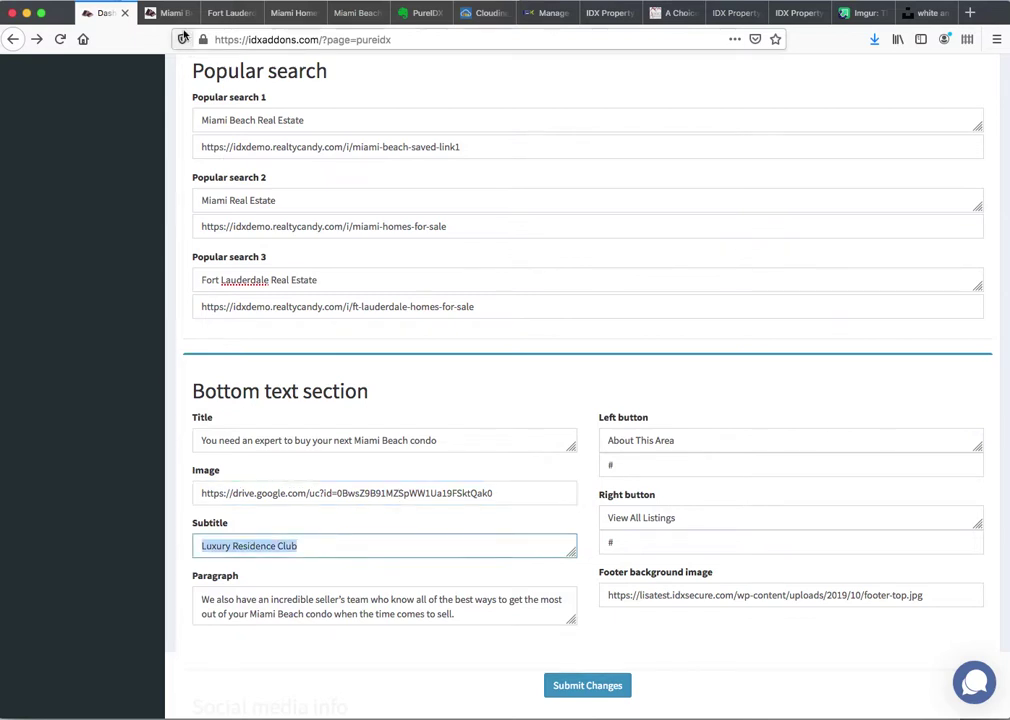
pyautogui.click(172, 13)
pyautogui.click(104, 14)
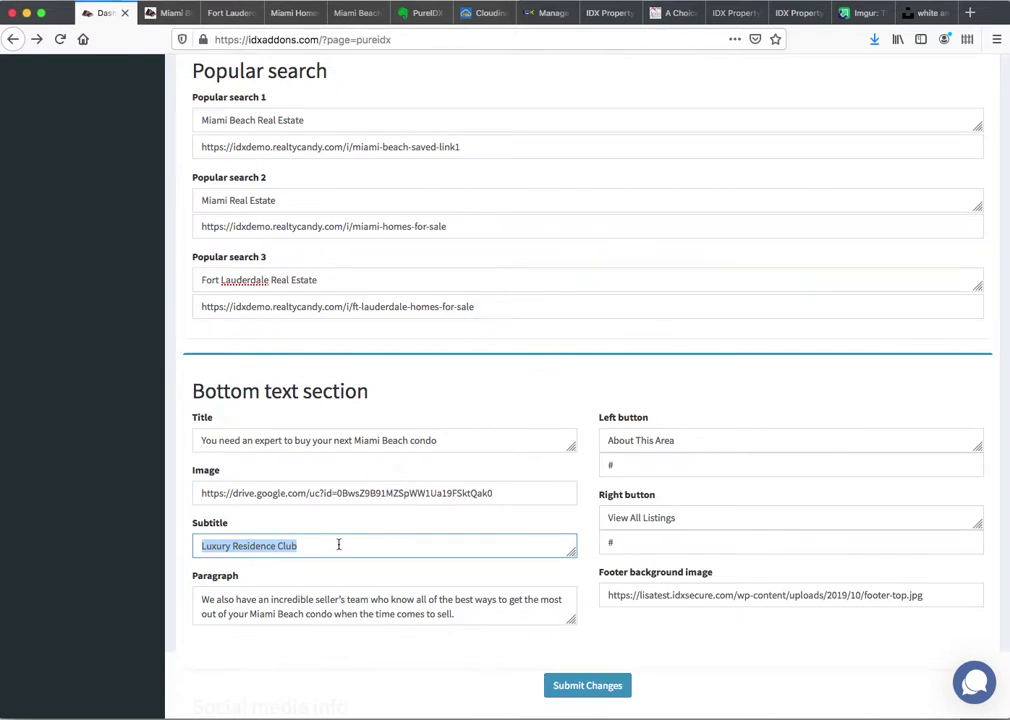
pyautogui.write('We')
pyautogui.write(' have been ')
pyautogui.write('work')
pyautogui.press('BackSpace')
pyautogui.press('BackSpace')
pyautogui.press('BackSpace')
pyautogui.press('BackSpace')
pyautogui.write('buying')
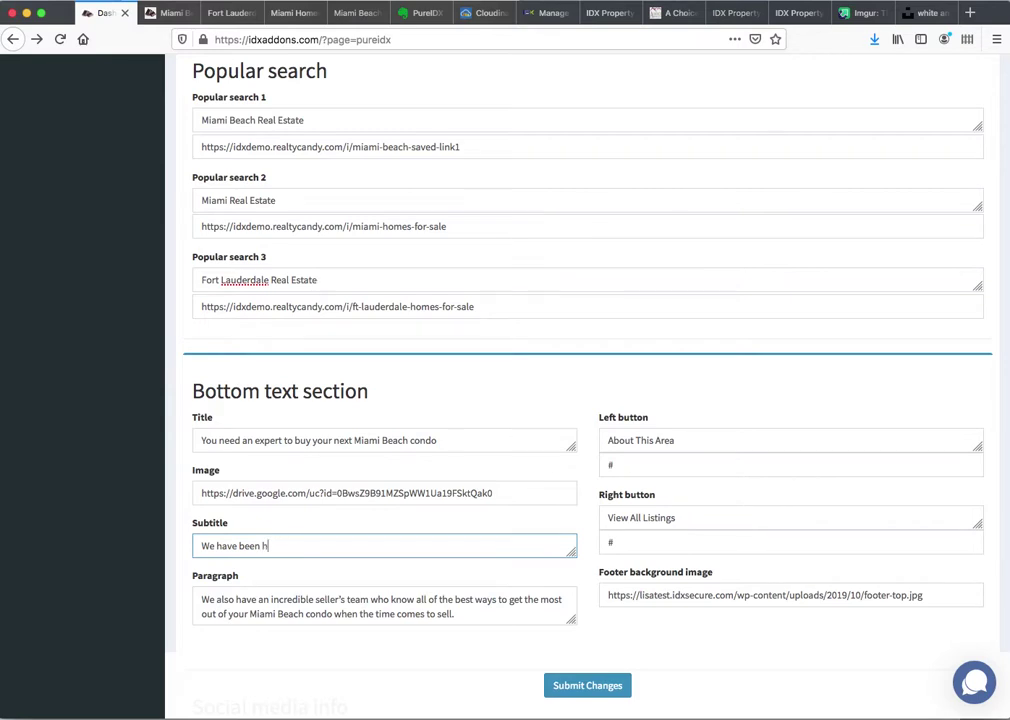
pyautogui.write('serving clidn')
pyautogui.press('BackSpace')
pyautogui.write('ents in Miami')
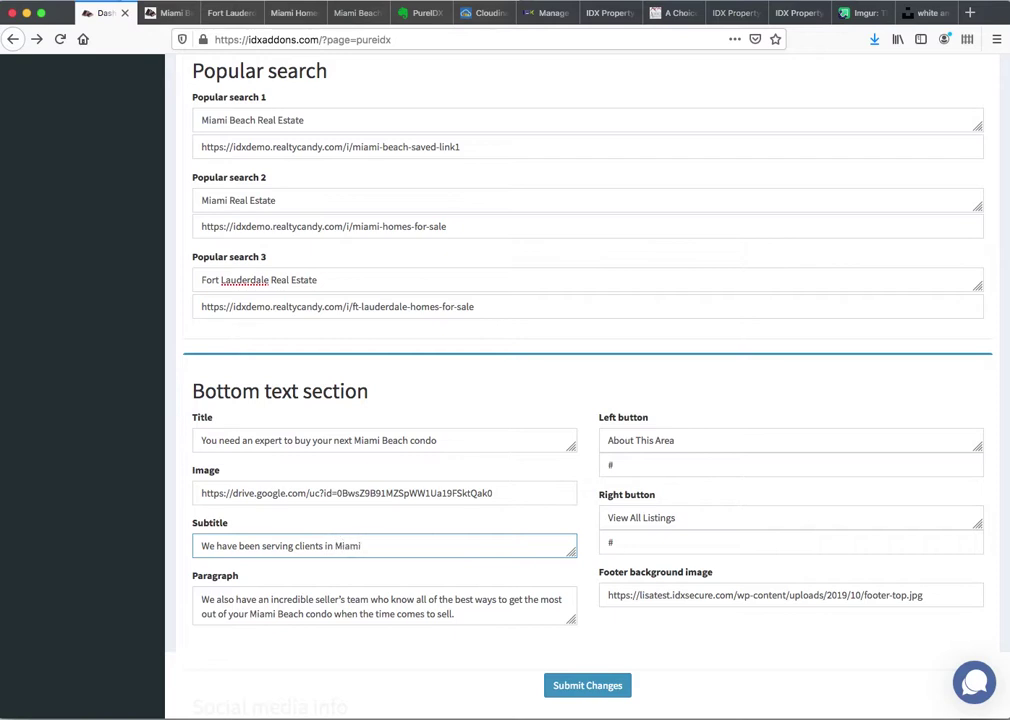
pyautogui.write(' Beach for over 5 years')
pyautogui.click(418, 486)
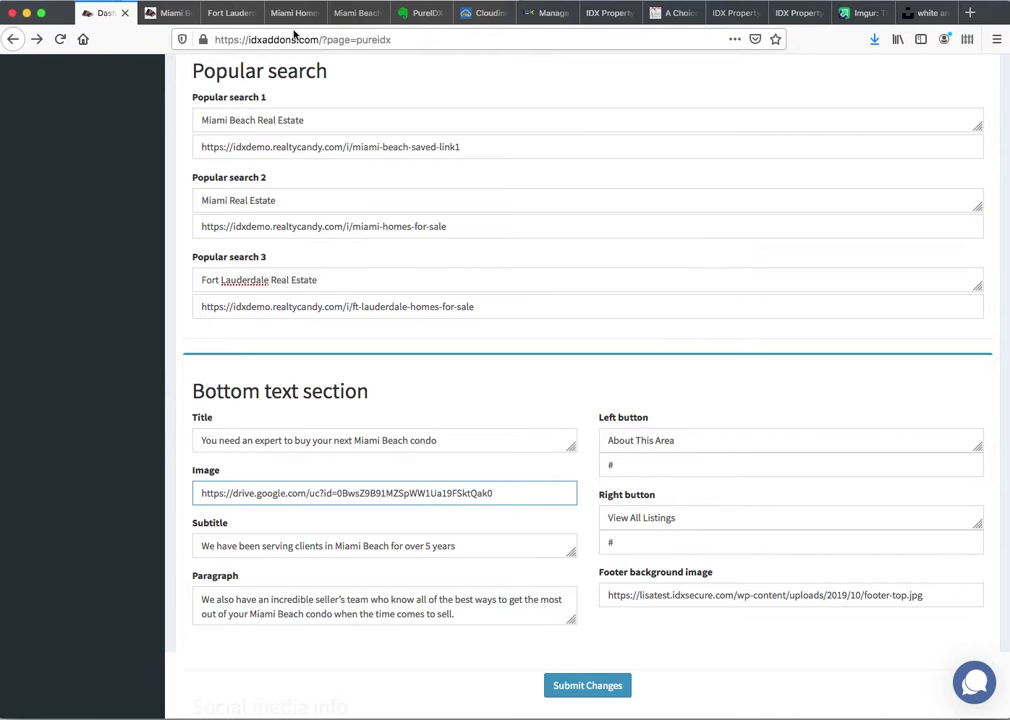
# - Copy the Info box Unsplash realtor link from the checklist note and load it in the browser
pyautogui.click(415, 20)
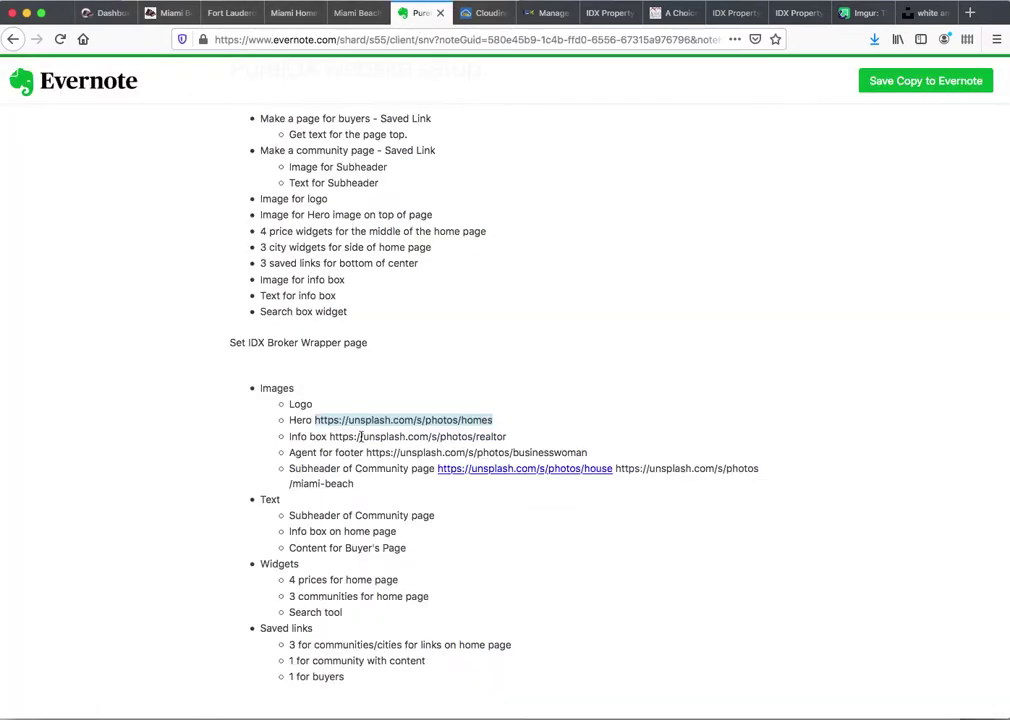
pyautogui.moveTo(330, 436); pyautogui.dragTo(507, 438)
pyautogui.hotkey('ctrl', 'c')
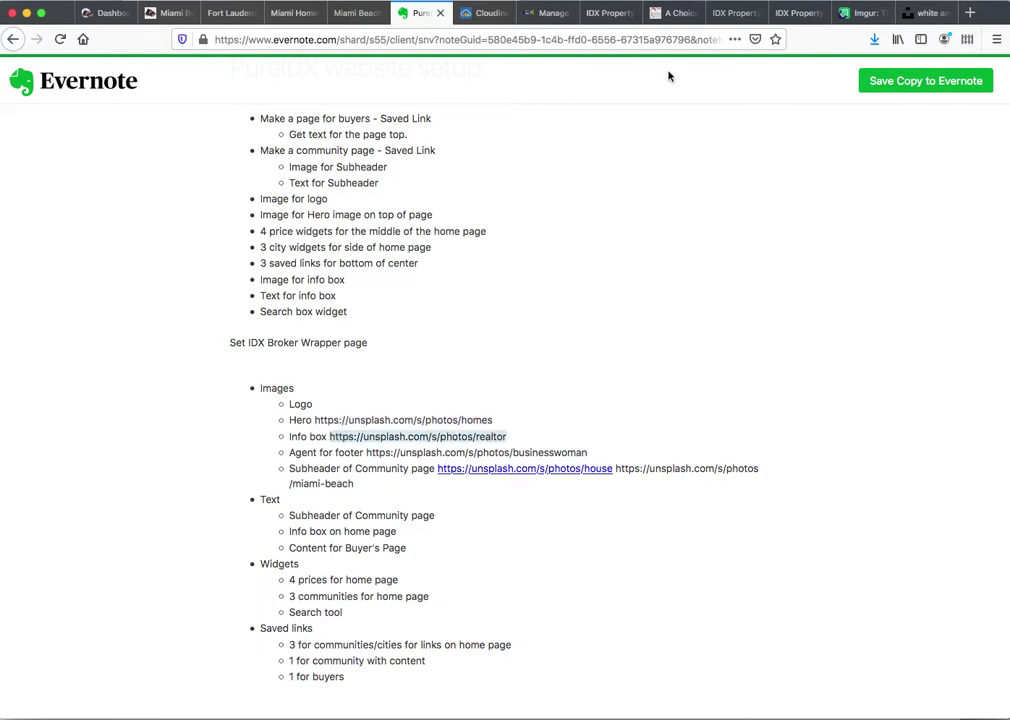
pyautogui.click(673, 13)
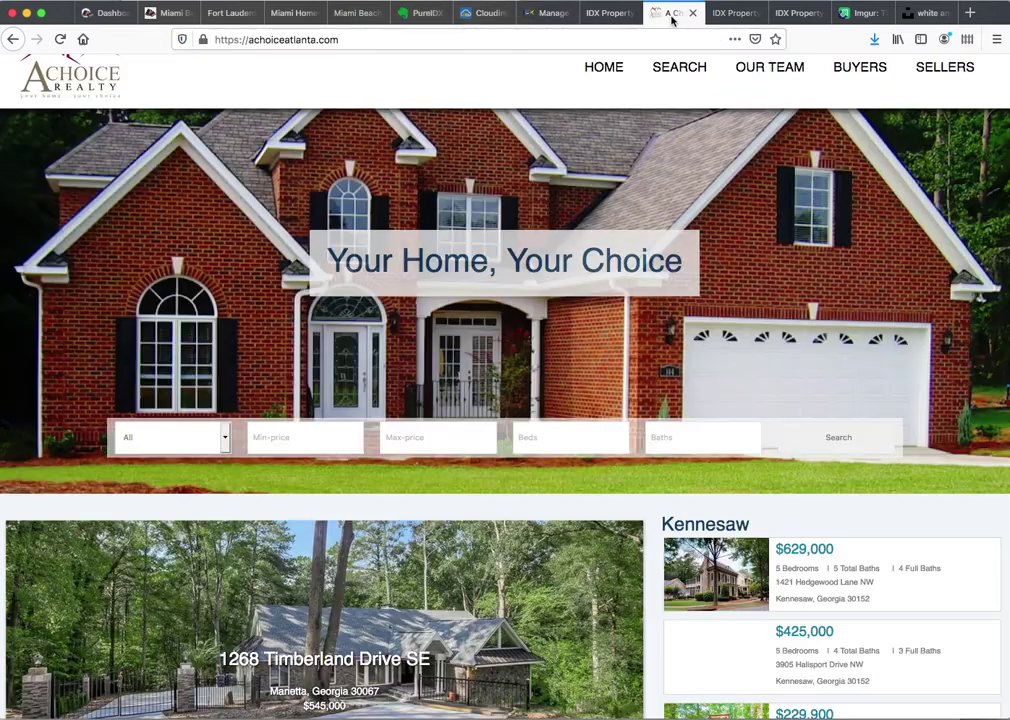
pyautogui.click(590, 38)
pyautogui.hotkey('ctrl', 'v')
pyautogui.press('Return')
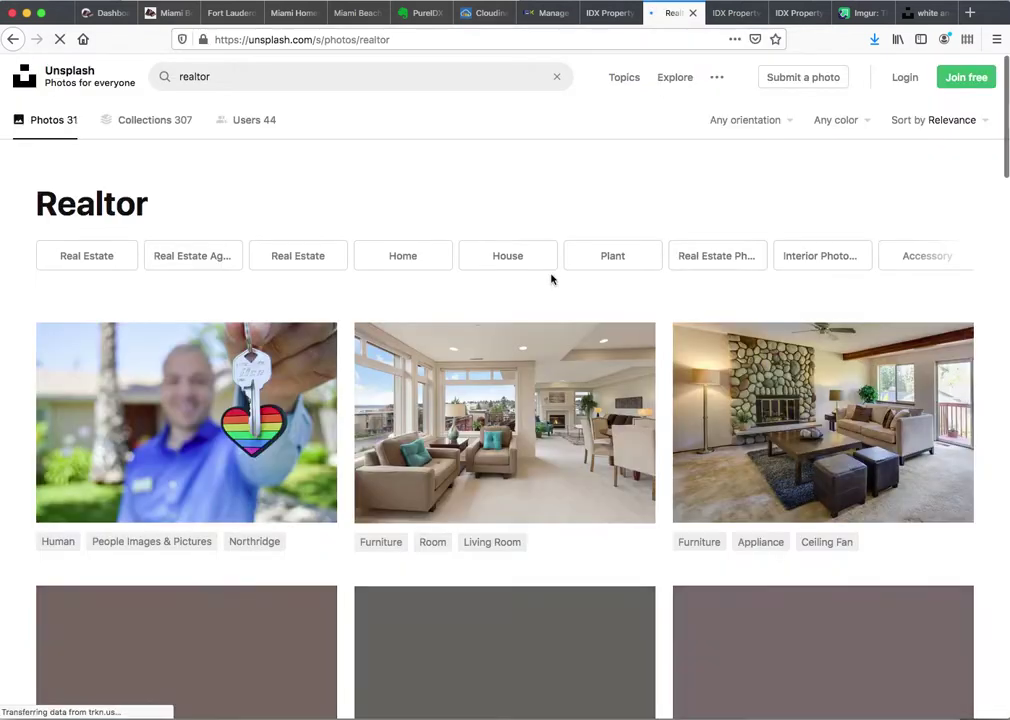
# - Scroll through the 31 Unsplash realtor photos of homes and interiors
pyautogui.scroll(-4, 551, 279)
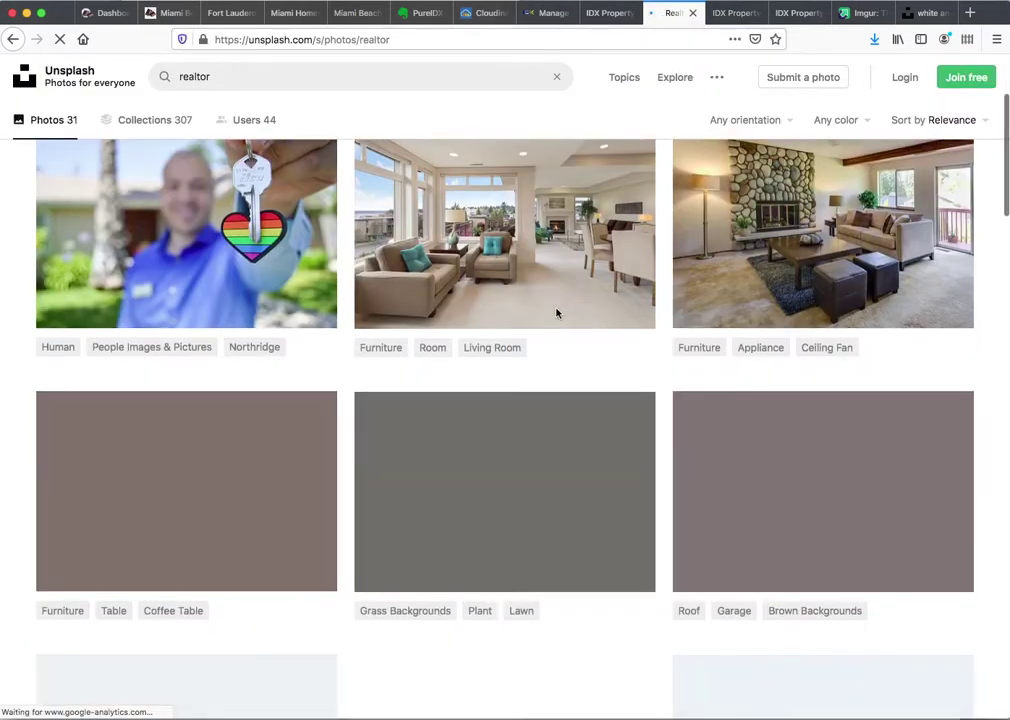
pyautogui.scroll(-1, 557, 313)
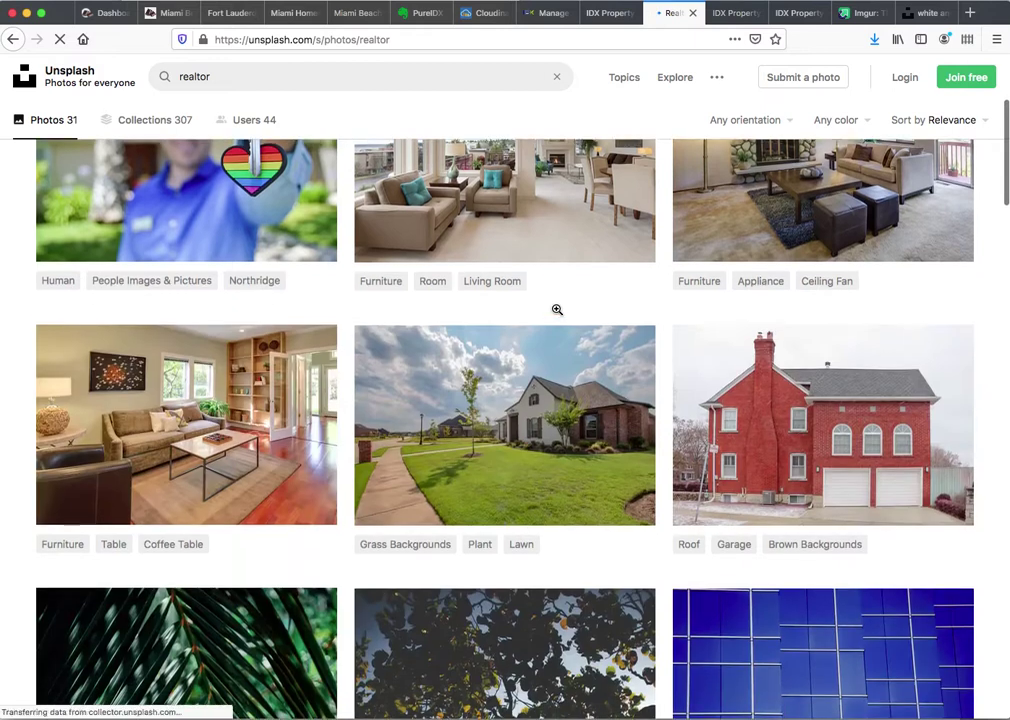
pyautogui.scroll(-10, 557, 309)
pyautogui.scroll(-13, 557, 309)
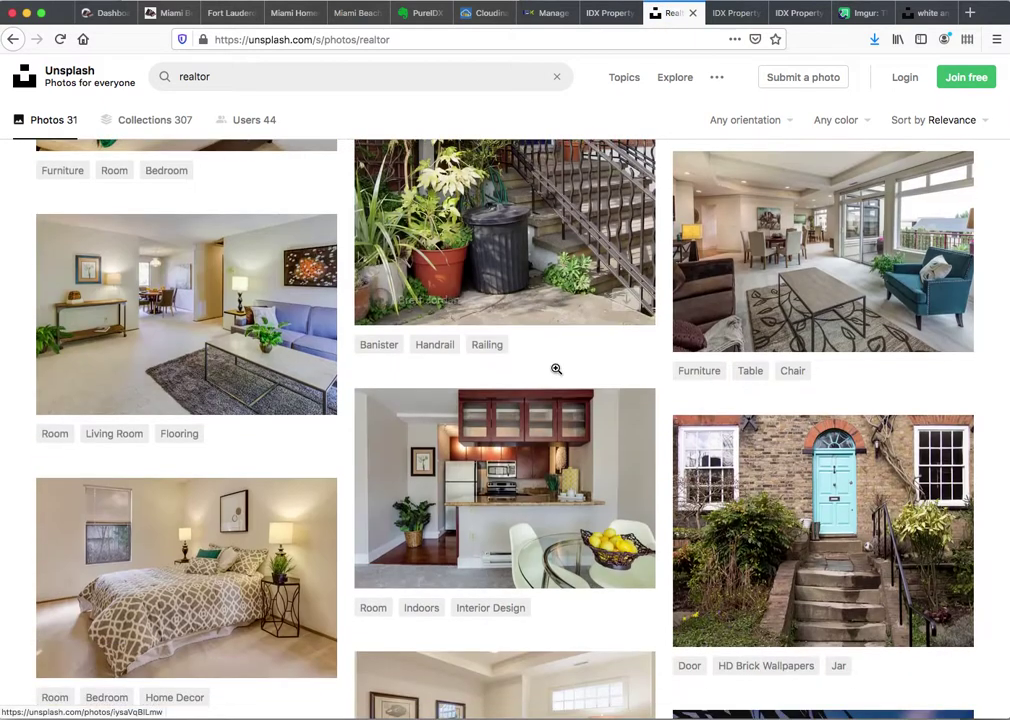
pyautogui.scroll(1, 814, 298)
pyautogui.scroll(20, 814, 298)
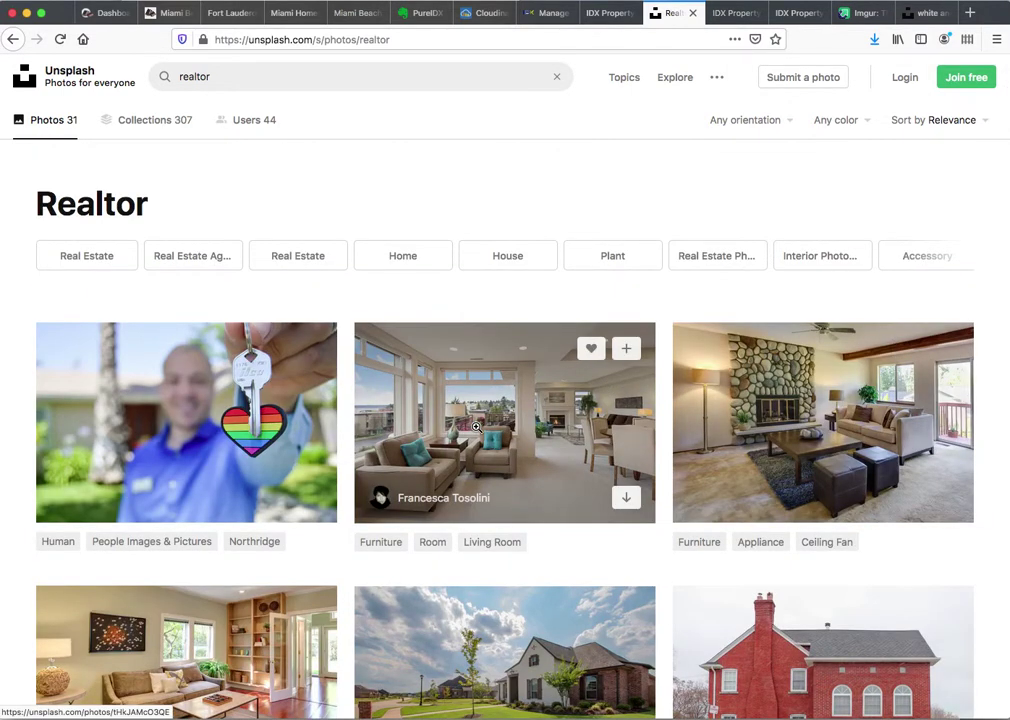
pyautogui.scroll(-15, 476, 426)
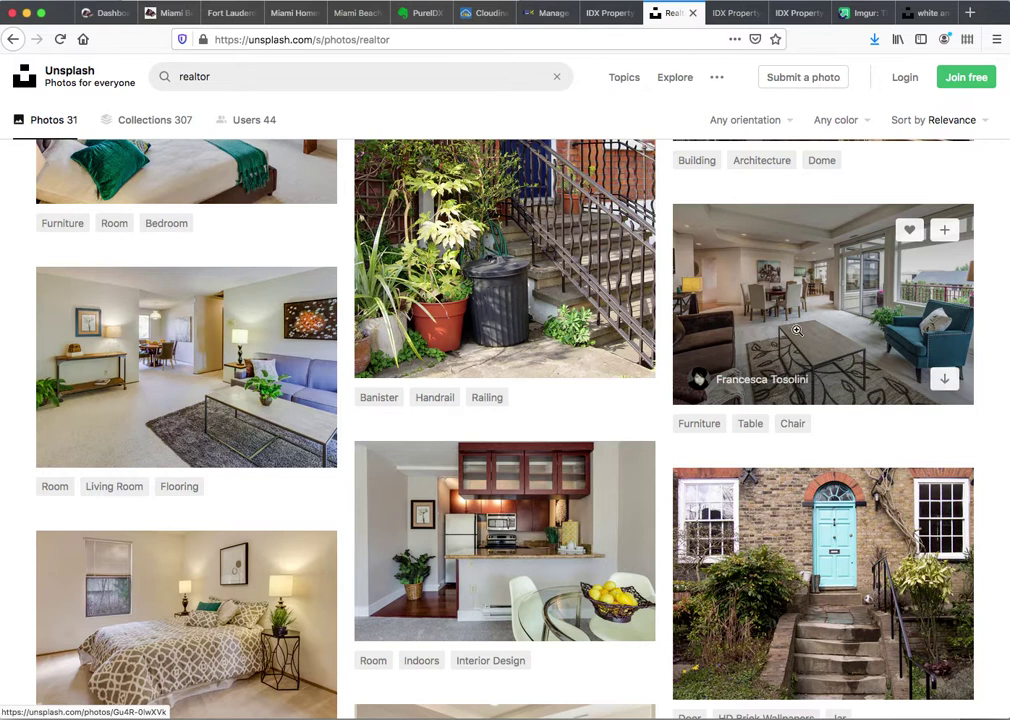
# - Download the teal-armchair living-room photo into Preview and rename it Miami-beach-condos-experts.jpg
pyautogui.click(942, 381)
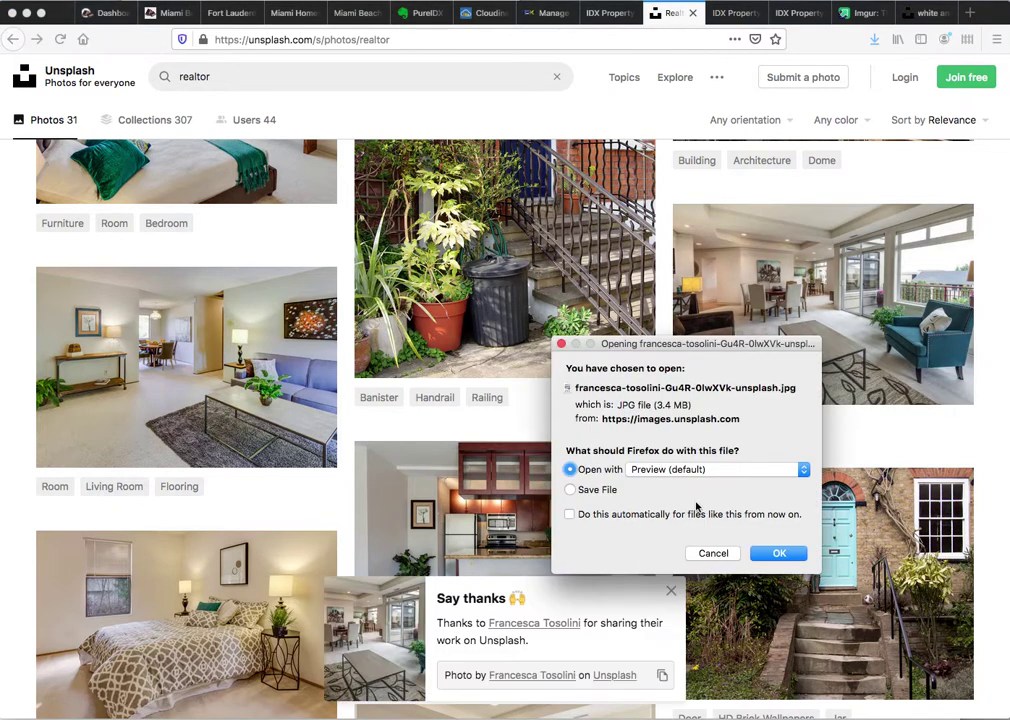
pyautogui.click(787, 551)
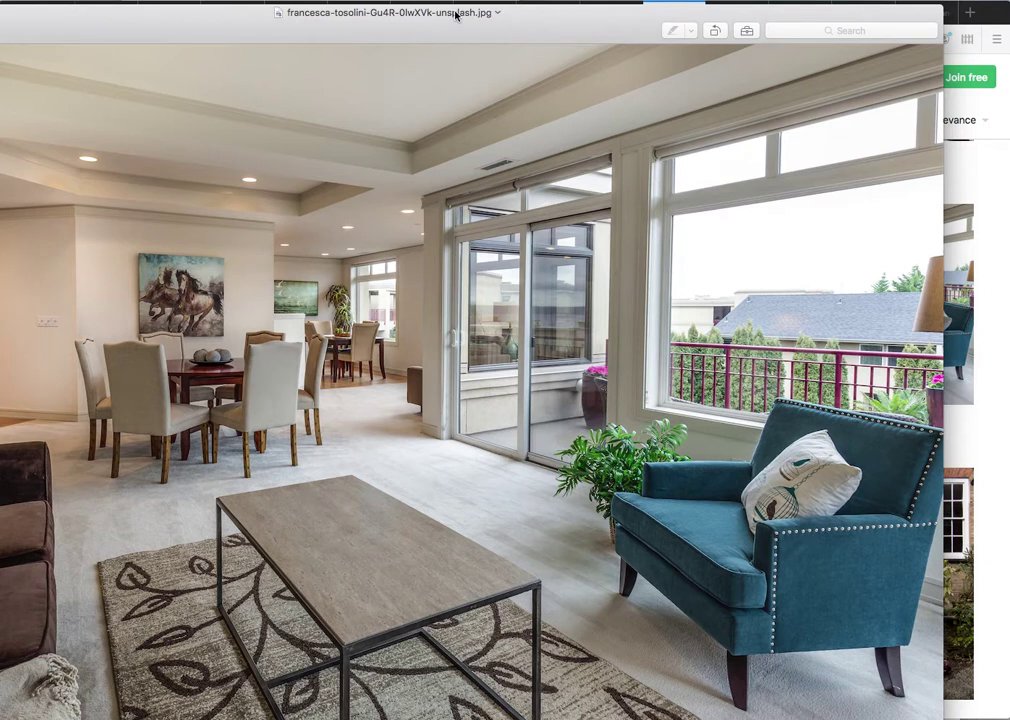
pyautogui.click(455, 14)
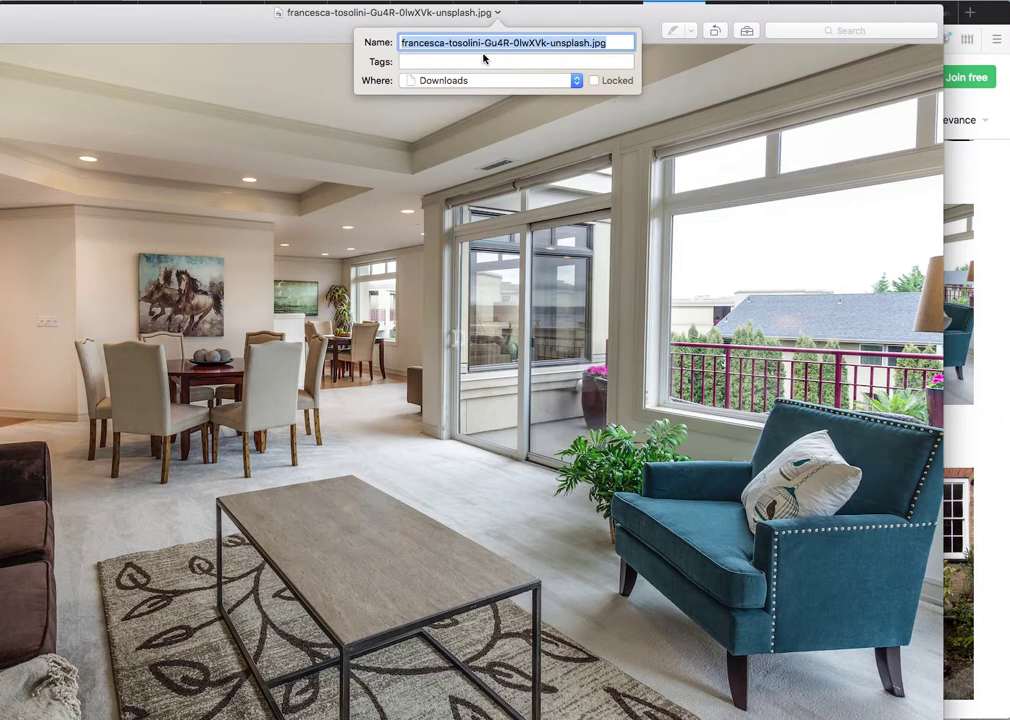
pyautogui.click(588, 43)
pyautogui.moveTo(588, 43); pyautogui.dragTo(349, 30)
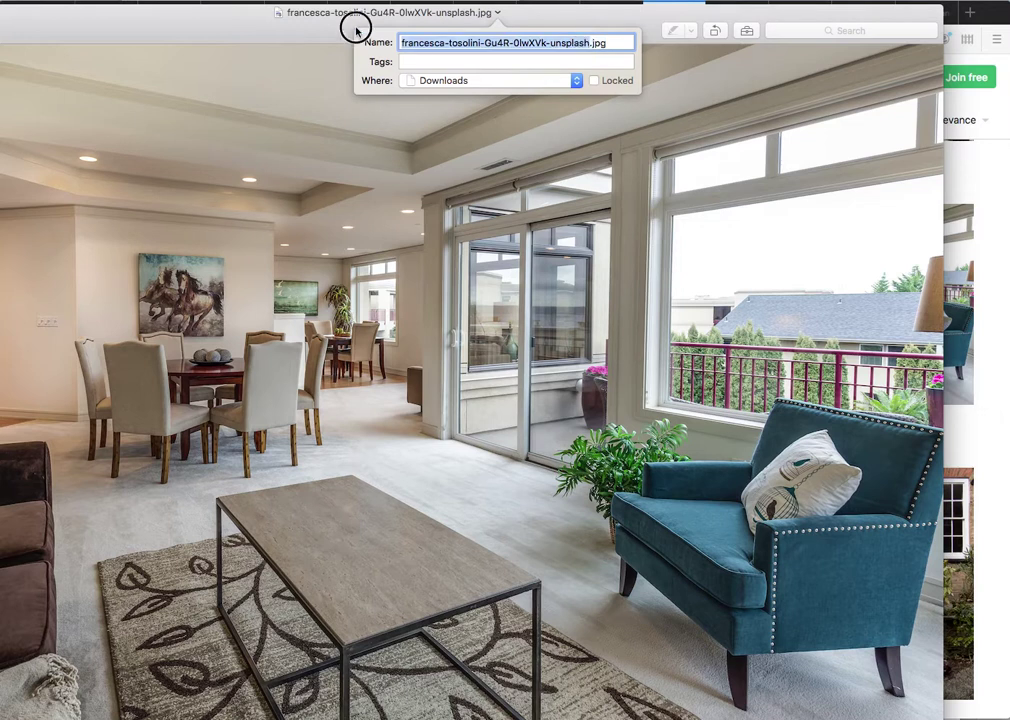
pyautogui.write('Miami')
pyautogui.write('-beach')
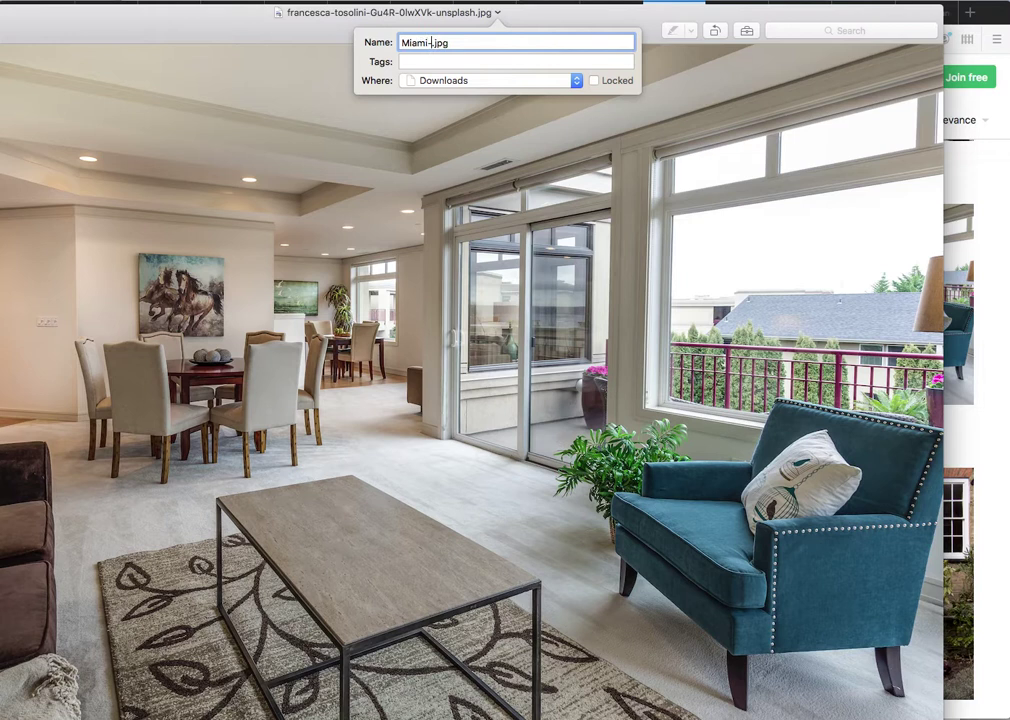
pyautogui.write('-condos-experts')
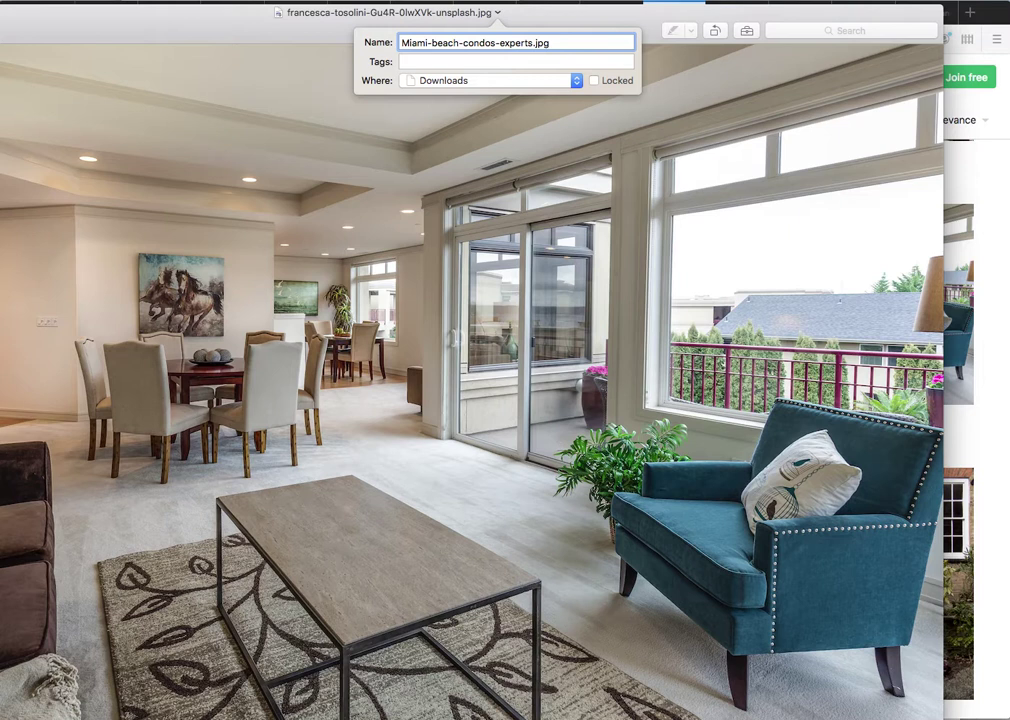
pyautogui.press('Return')
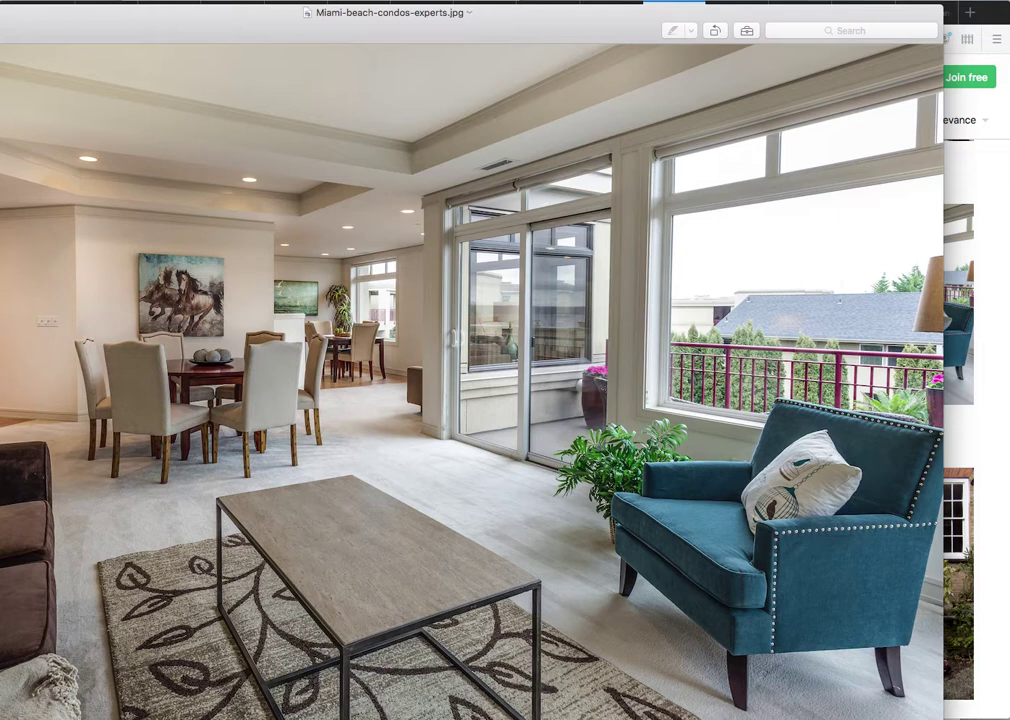
# - Resize the Miami-beach-condos-experts photo in Preview from 5472 × 3648 to 1200 × 800 pixels
pyautogui.click(40, 0)
pyautogui.click(50, 42)
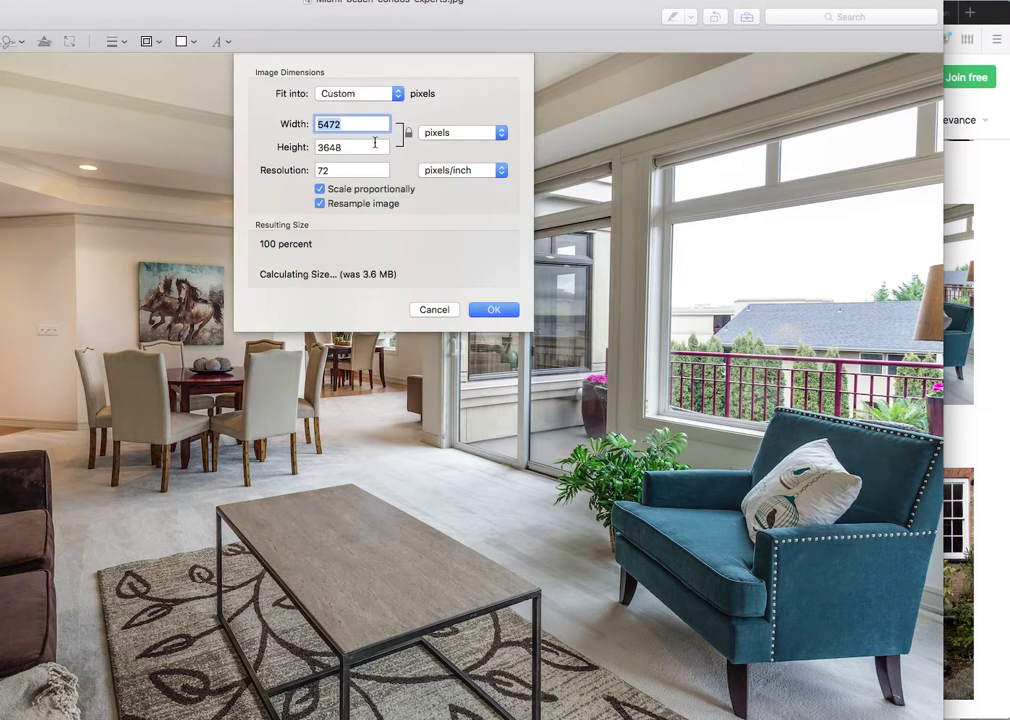
pyautogui.write('1200')
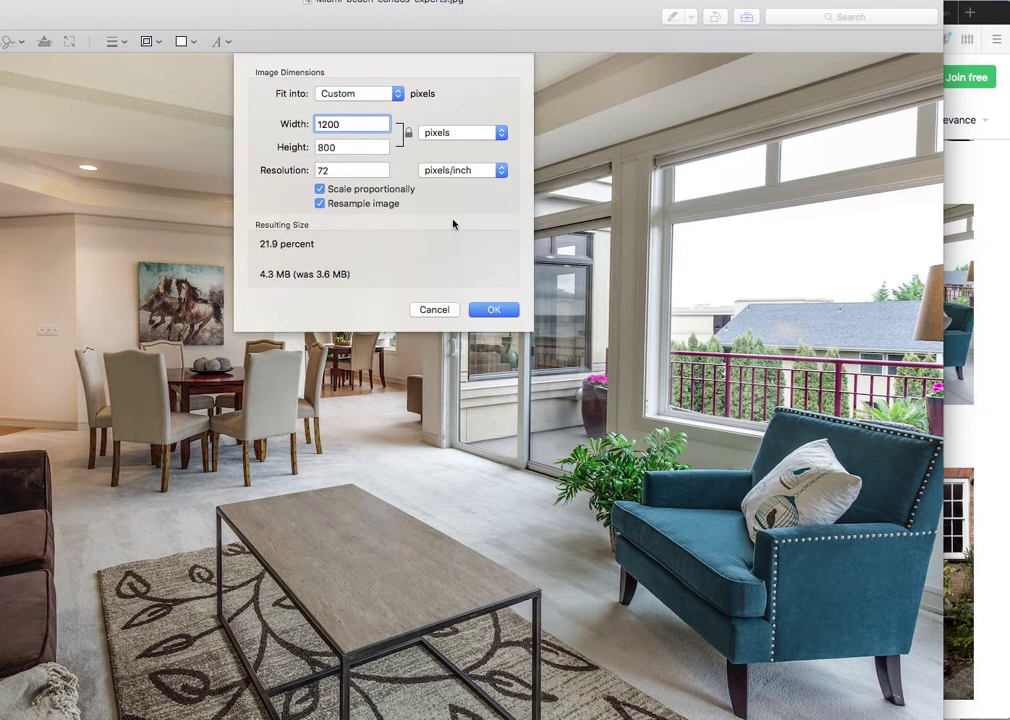
pyautogui.click(491, 311)
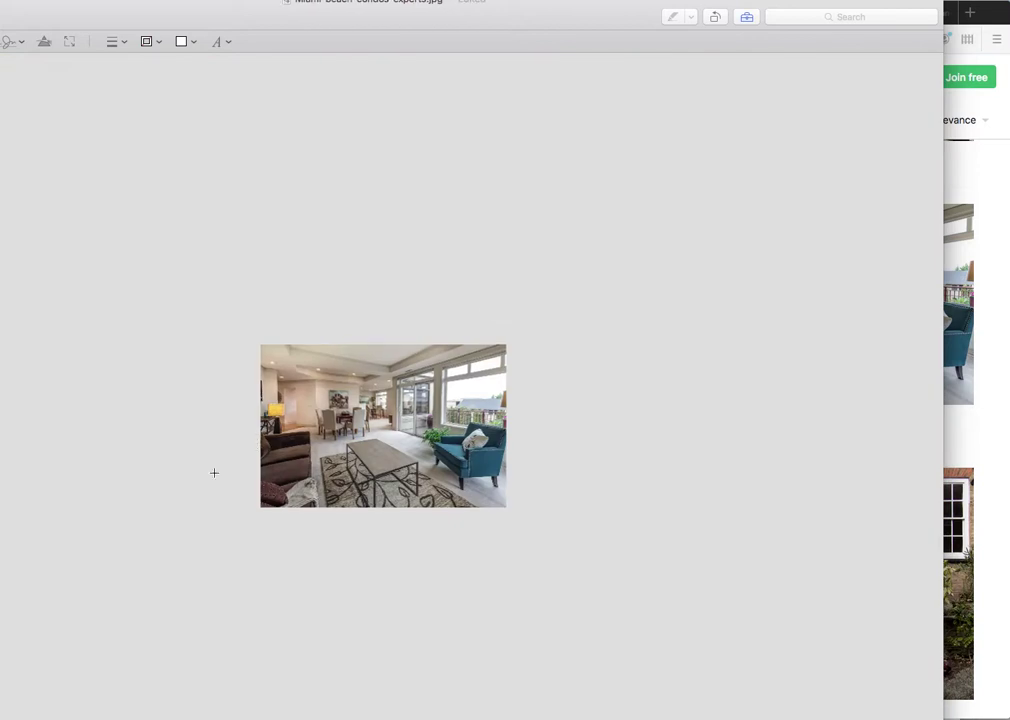
pyautogui.press('super+Tab')
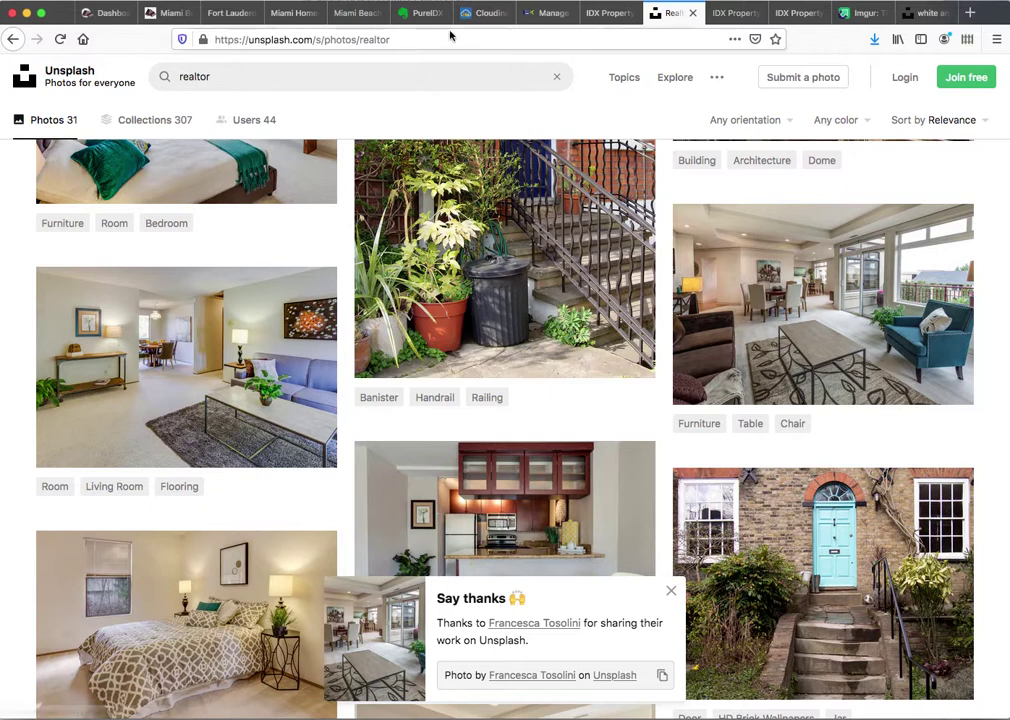
# - Upload the resized Miami-beach-condos-experts.jpg from Downloads into Cloudinary's PureIDX folder
pyautogui.click(468, 13)
pyautogui.press('super+Tab')
pyautogui.press('super+Tab')
pyautogui.press('super+Tab')
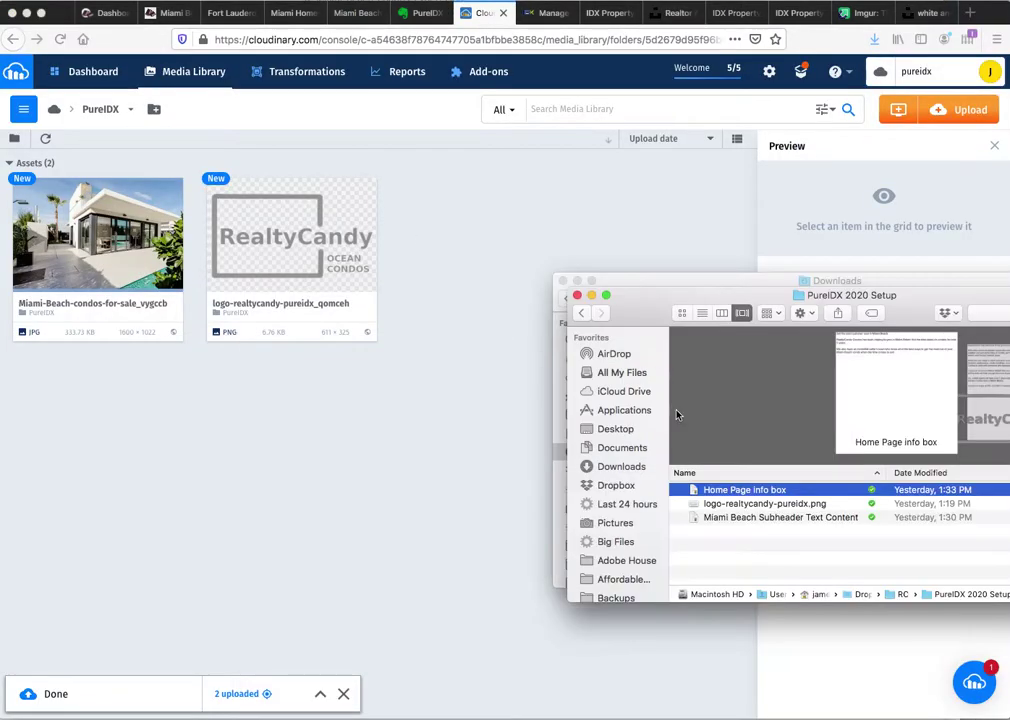
pyautogui.click(676, 282)
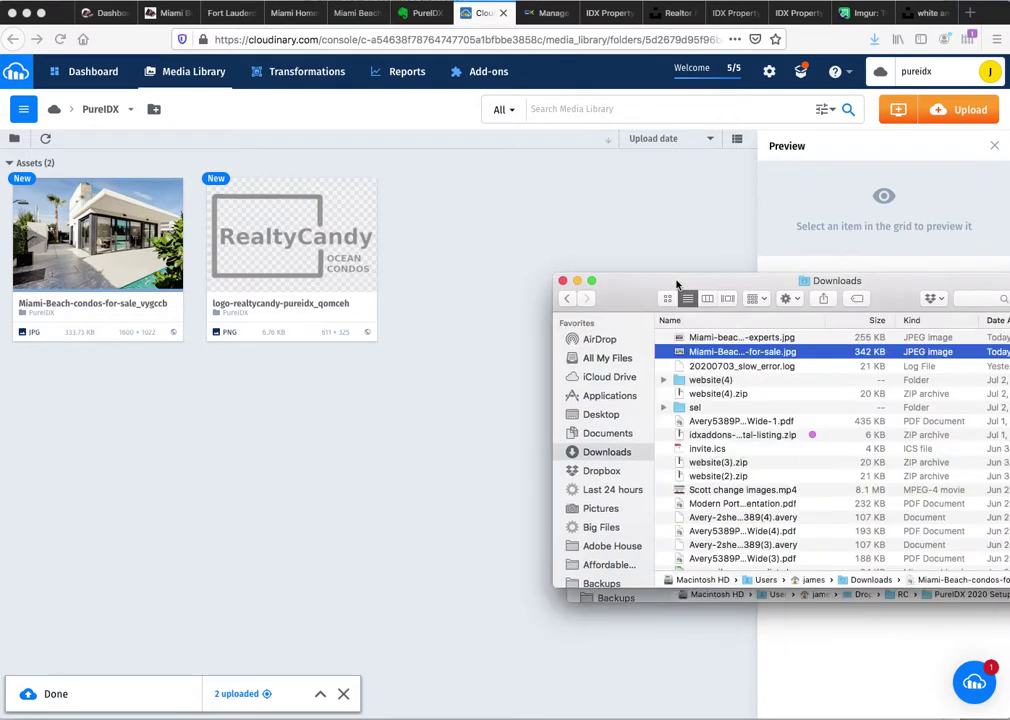
pyautogui.click(735, 338)
pyautogui.moveTo(735, 338); pyautogui.dragTo(200, 436)
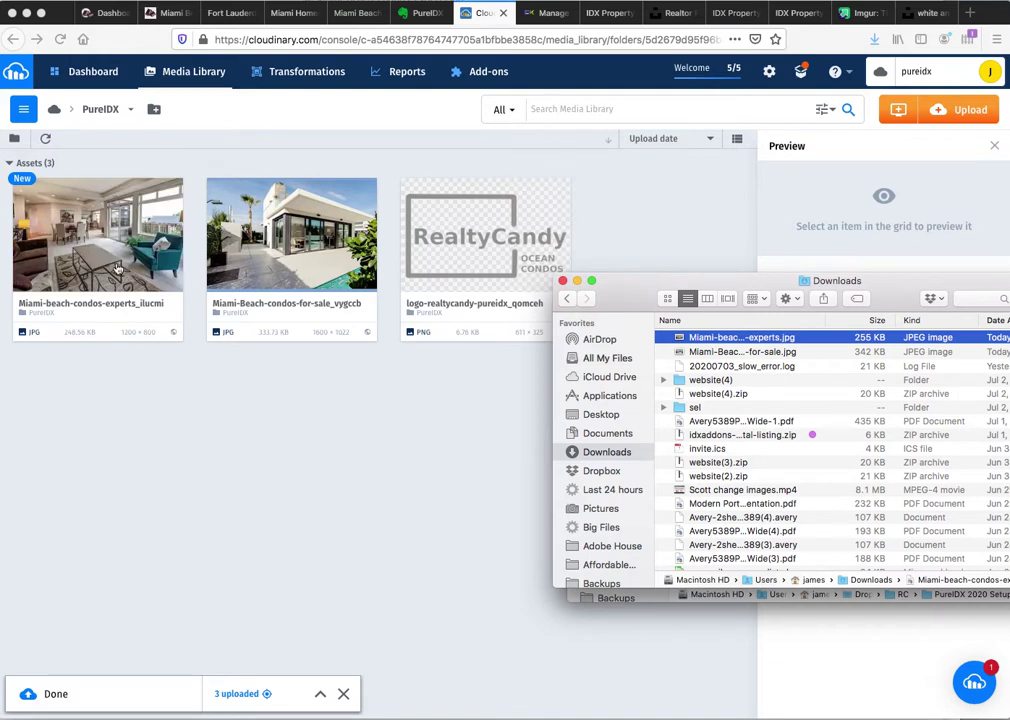
pyautogui.click(82, 210)
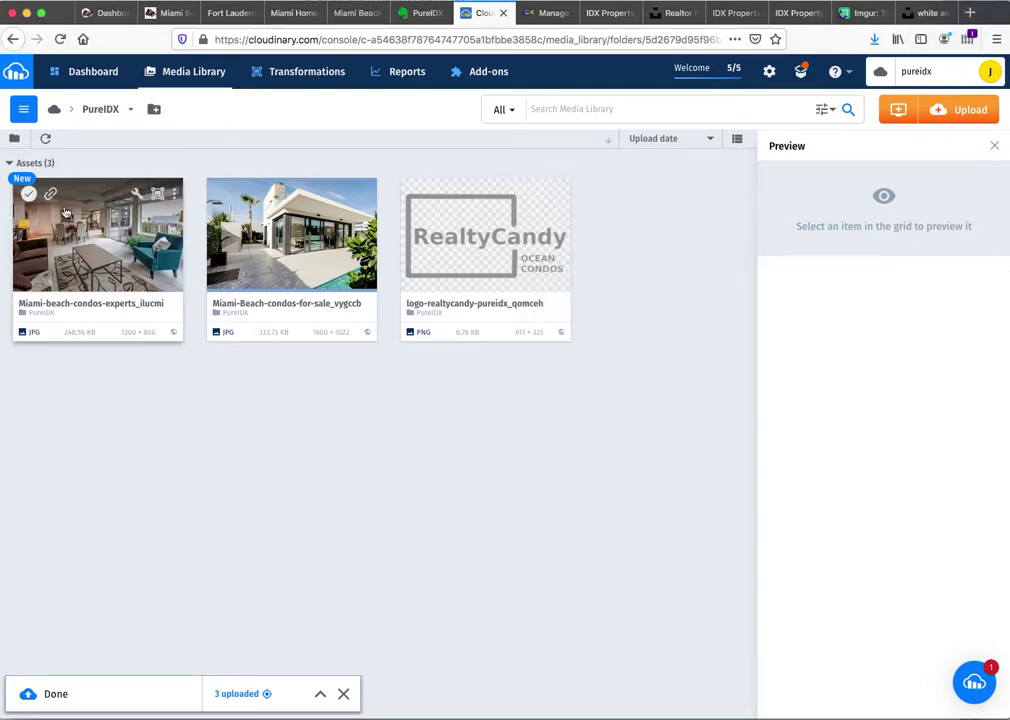
pyautogui.click(110, 13)
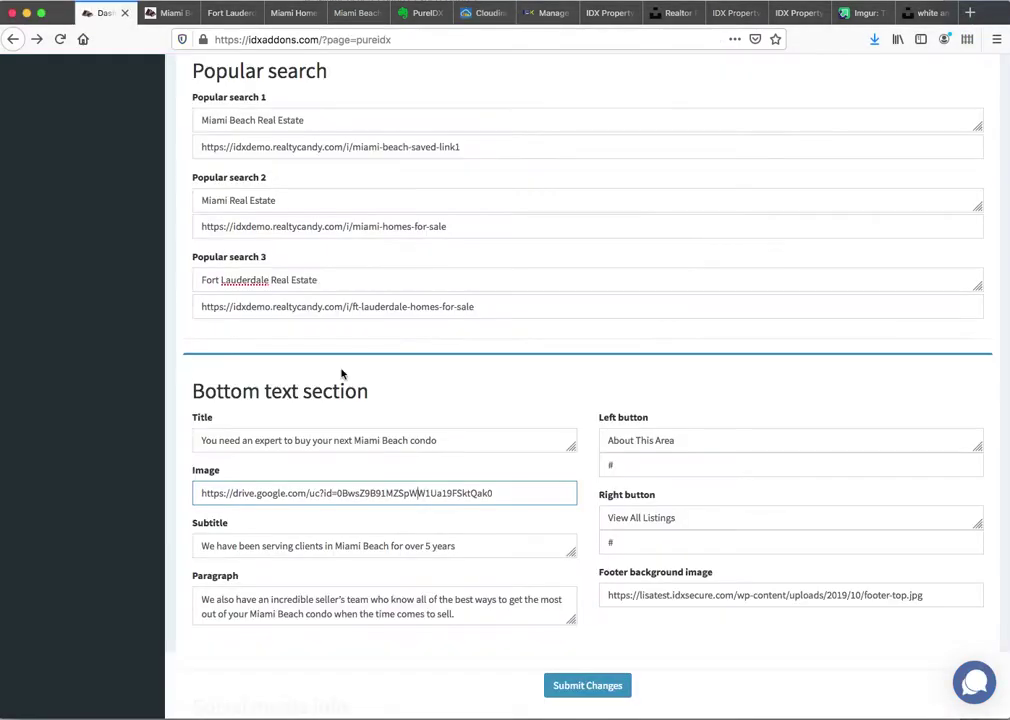
# - Paste the new Cloudinary condo photo address into the bottom section's Image field and check the live site
pyautogui.doubleClick(389, 487)
pyautogui.press('super+a')
pyautogui.press('super+v')
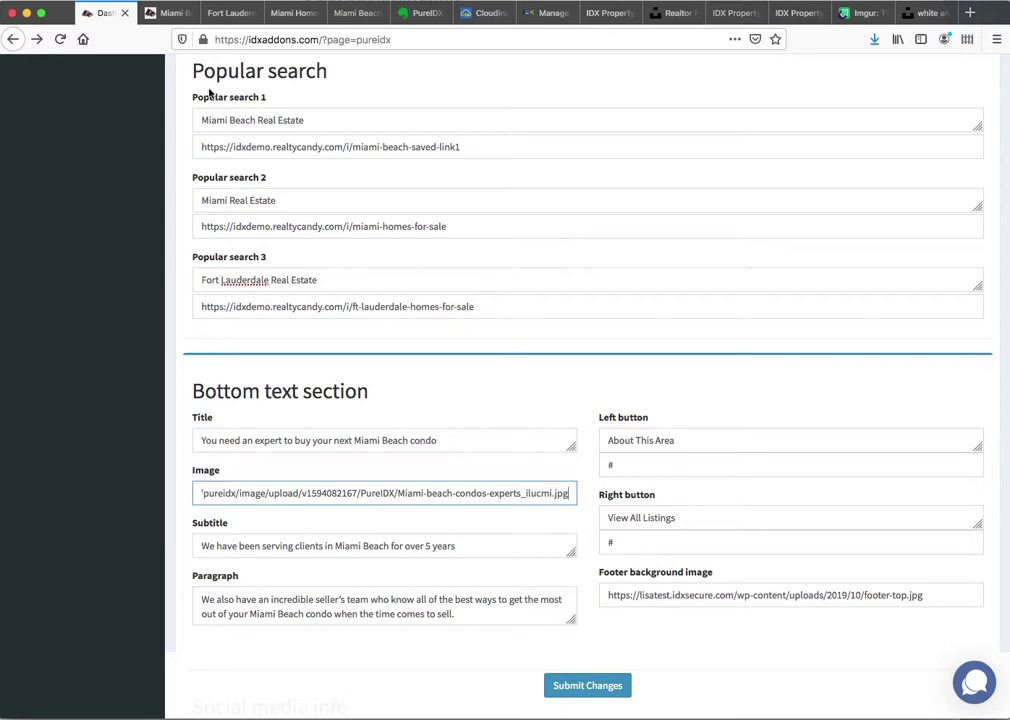
pyautogui.click(160, 13)
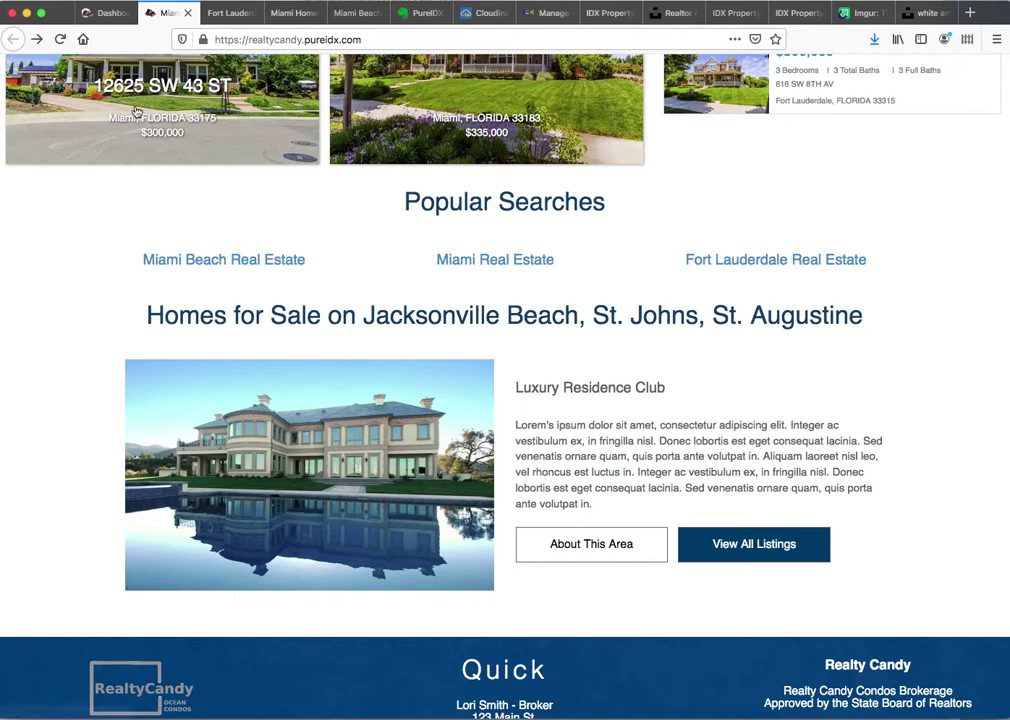
pyautogui.click(104, 14)
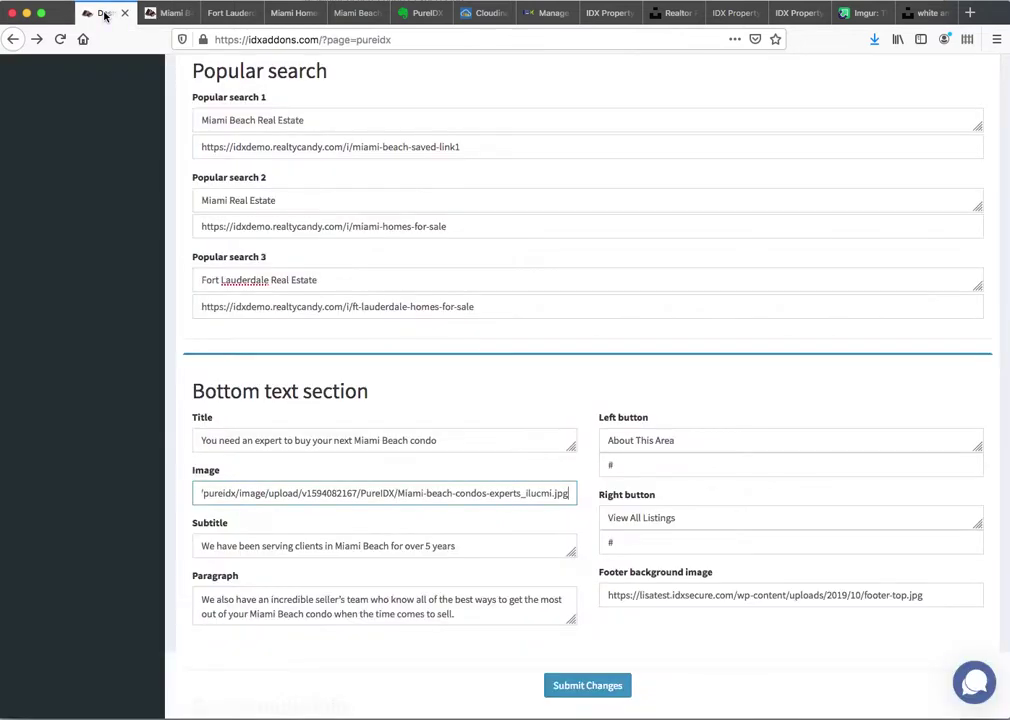
# - Change the bottom section's left button text to 'Contact Us Today'
pyautogui.tripleClick(685, 440)
pyautogui.write('Contact U')
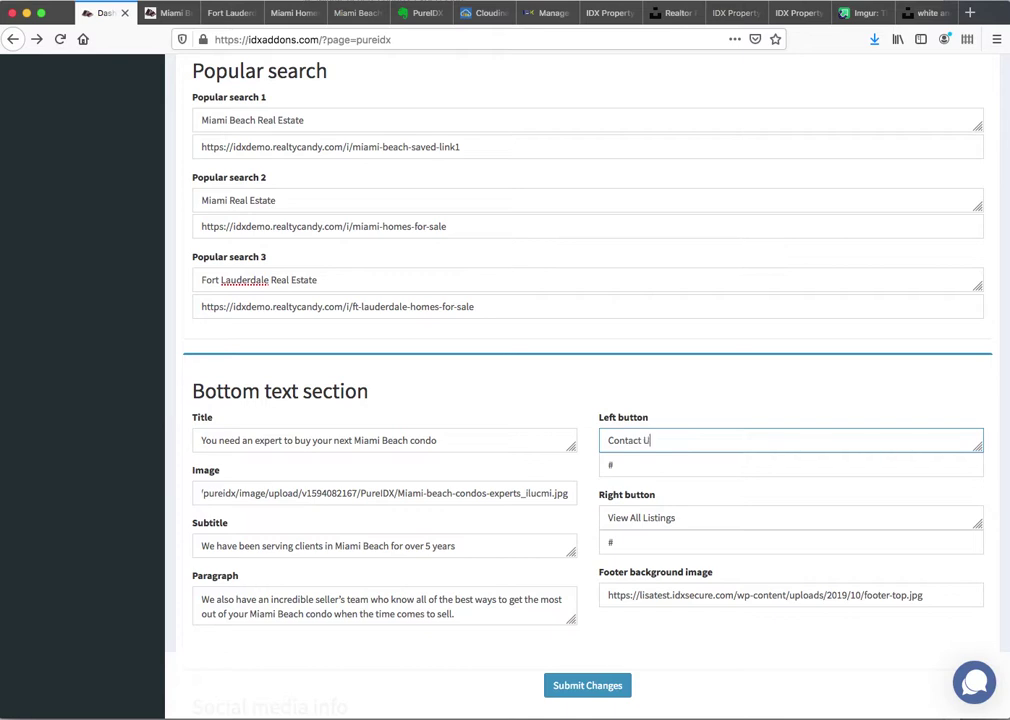
pyautogui.write('s Today')
pyautogui.click(663, 467)
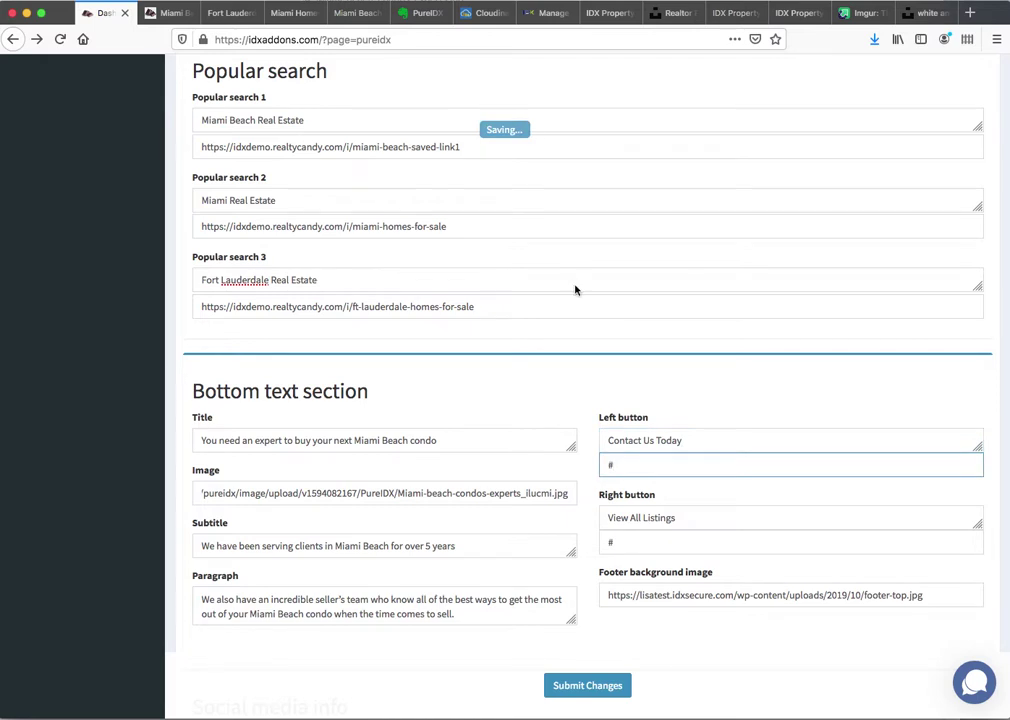
pyautogui.click(550, 14)
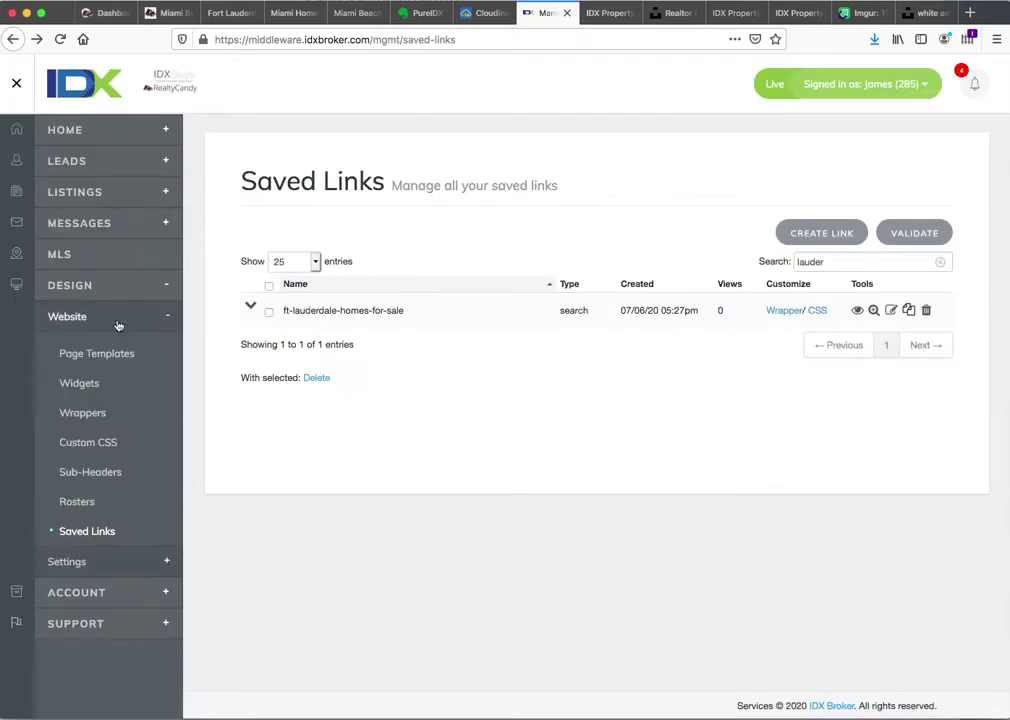
pyautogui.click(100, 354)
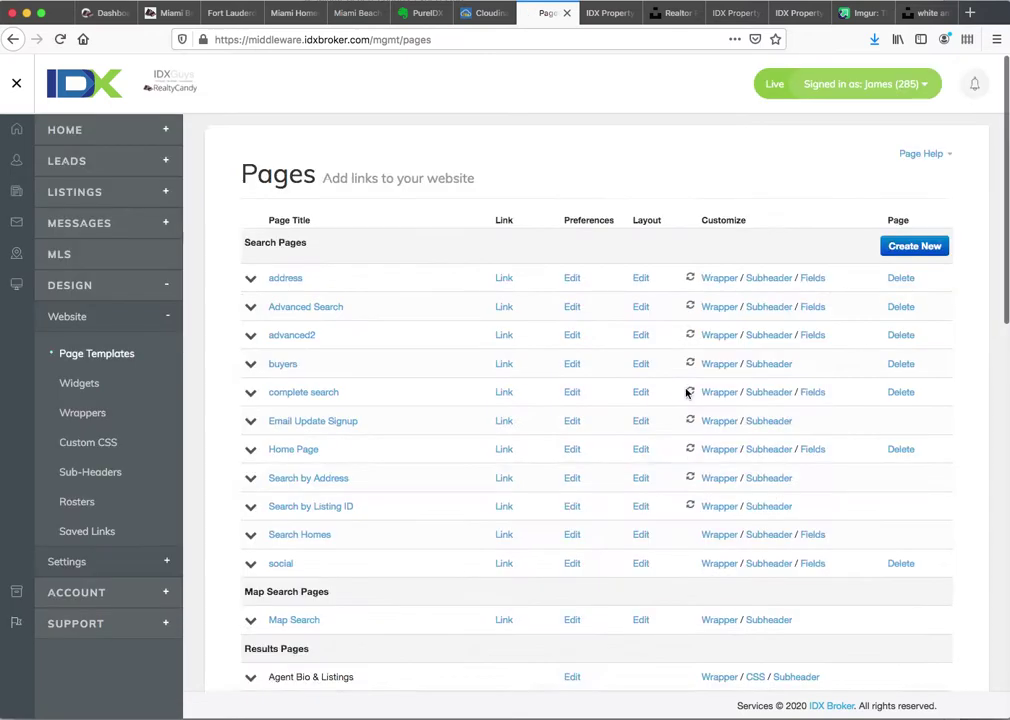
pyautogui.scroll(-10, 504, 470)
pyautogui.scroll(-5, 504, 470)
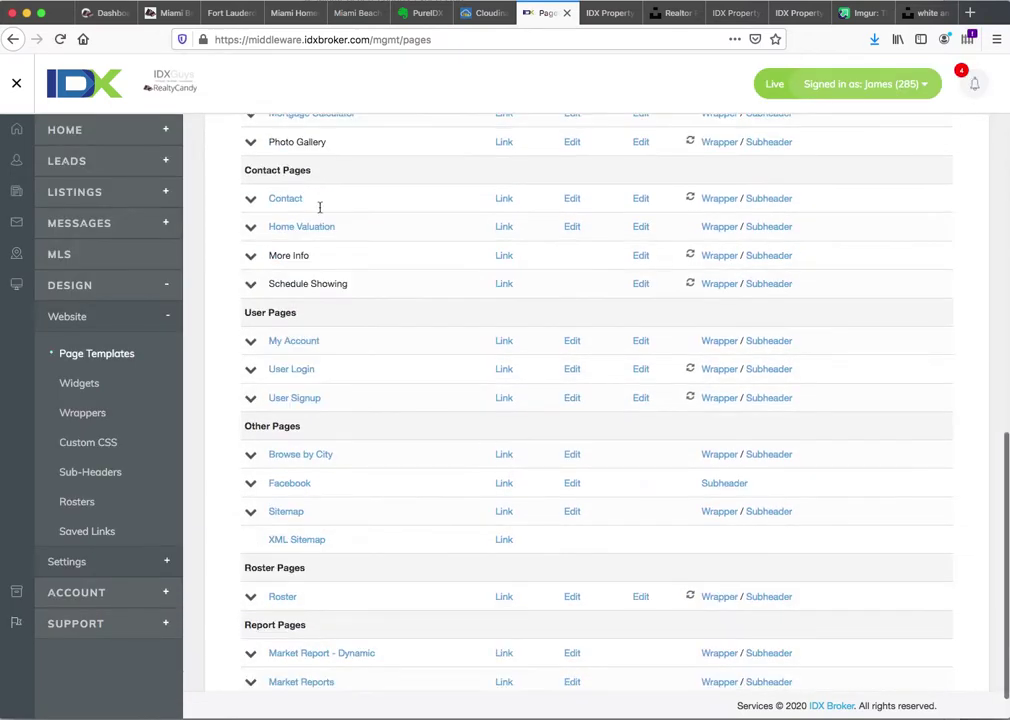
pyautogui.click(281, 200)
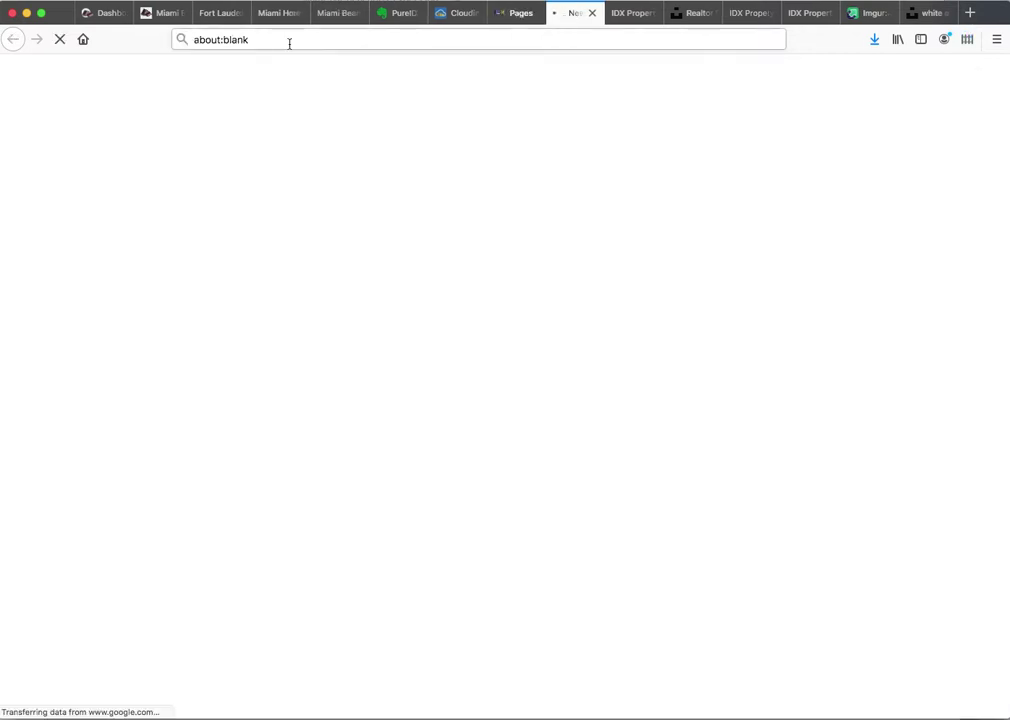
pyautogui.click(289, 43)
pyautogui.hotkey('ctrl', 'c')
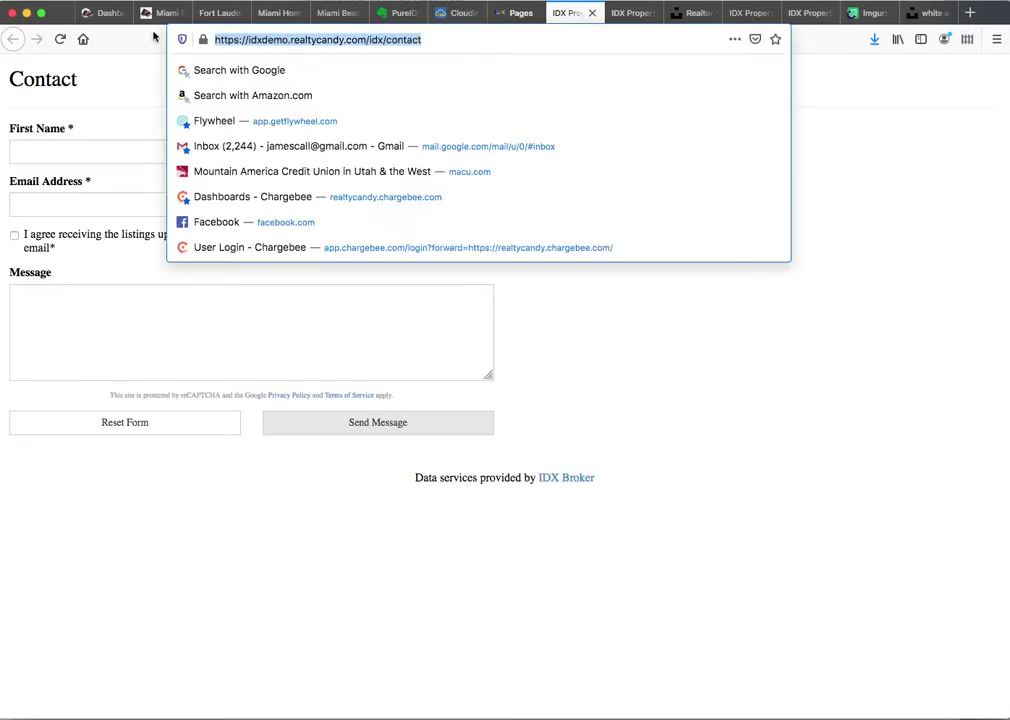
pyautogui.click(105, 13)
pyautogui.doubleClick(638, 462)
pyautogui.hotkey('ctrl', 'v')
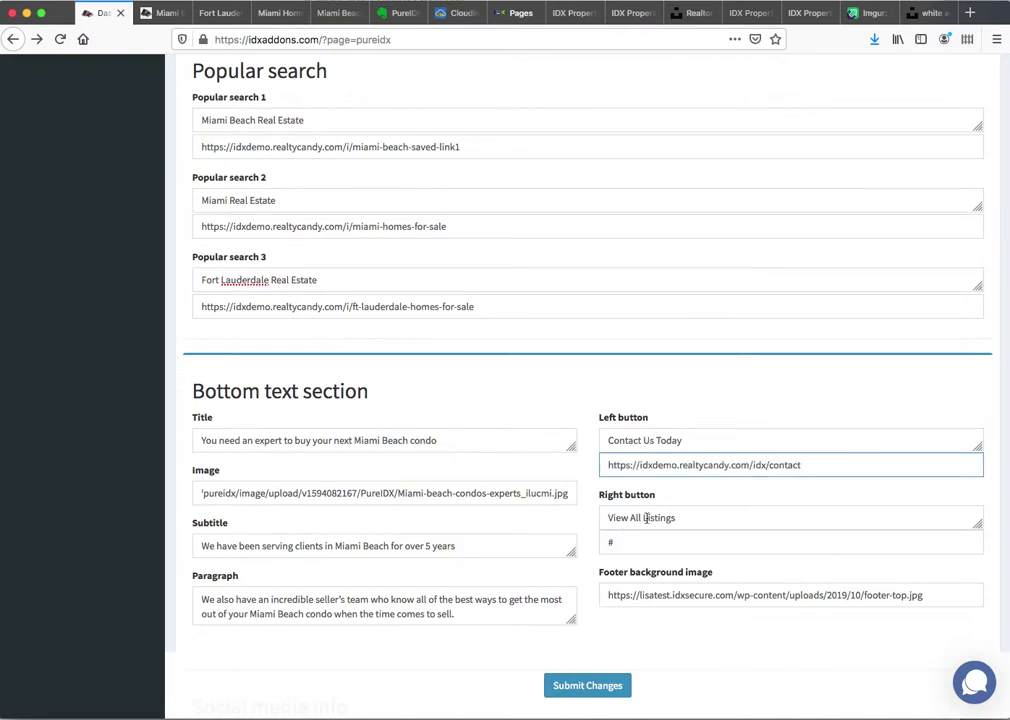
# - Replace the right button text 'View All Listings' with 'Find out how much your home is worth'
pyautogui.doubleClick(682, 518)
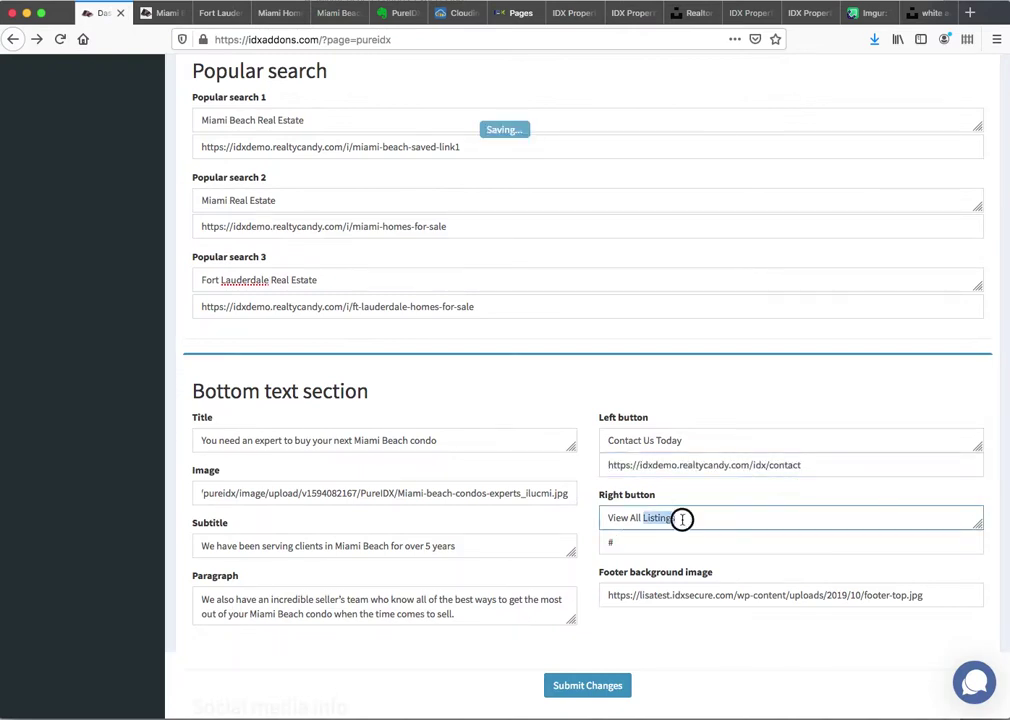
pyautogui.tripleClick(682, 518)
pyautogui.write('S')
pyautogui.press('BackSpace')
pyautogui.write('Finf o')
pyautogui.press('BackSpace')
pyautogui.press('BackSpace')
pyautogui.press('BackSpace')
pyautogui.write('d out')
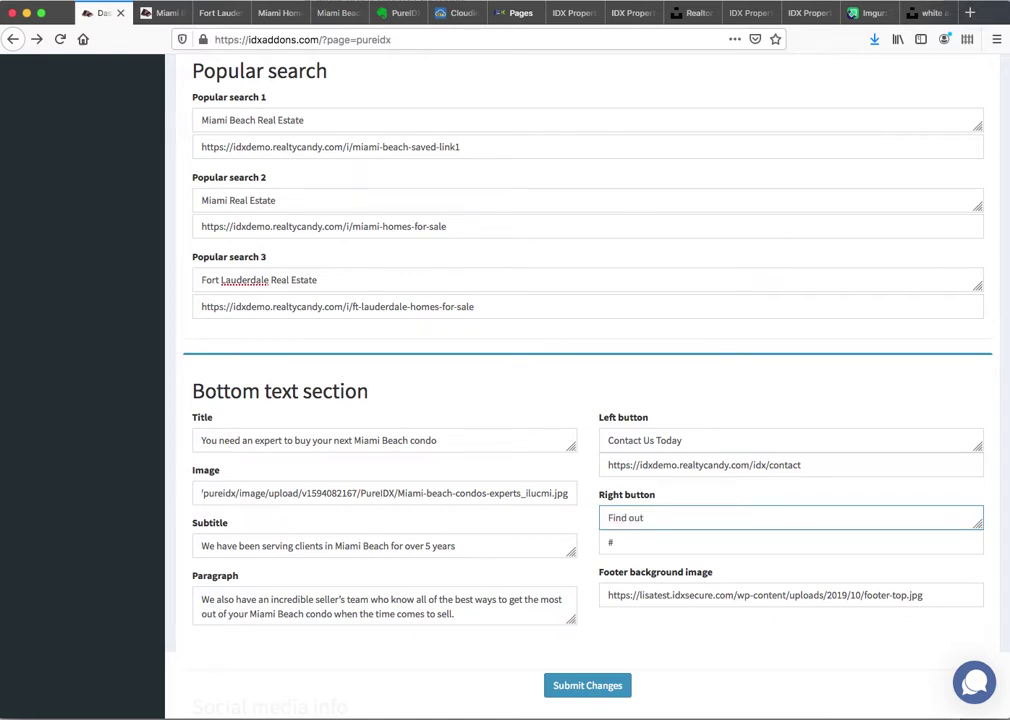
pyautogui.write(' how much your home is worth')
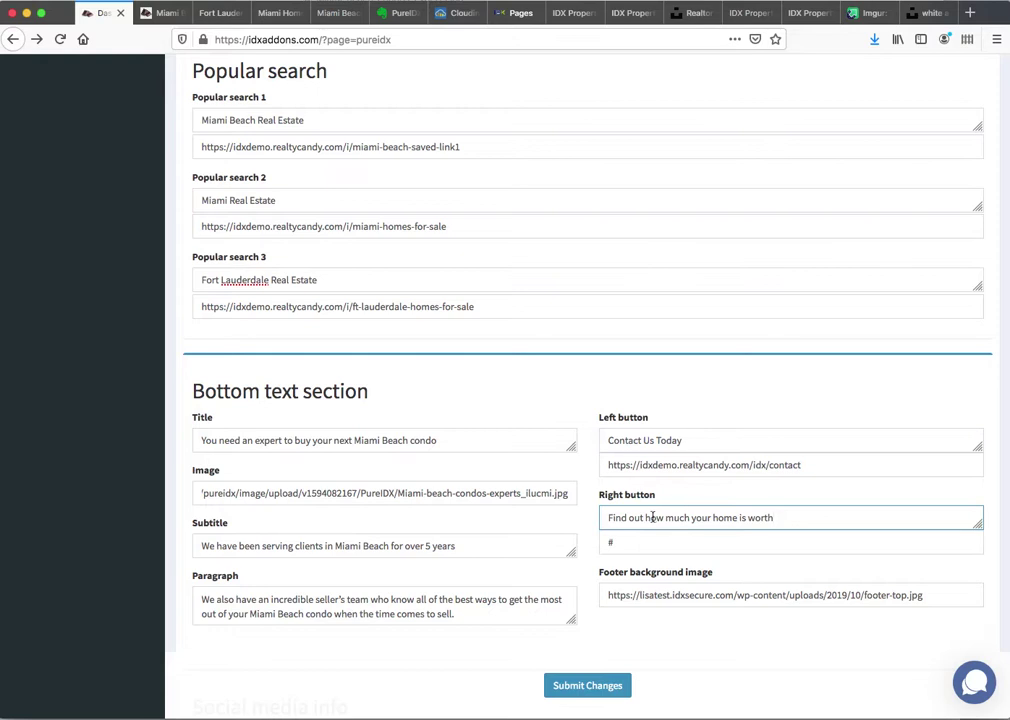
# - Reword the right button text to 'How much is your Miami Beach home worth?'
pyautogui.moveTo(651, 517); pyautogui.dragTo(582, 512)
pyautogui.write('H')
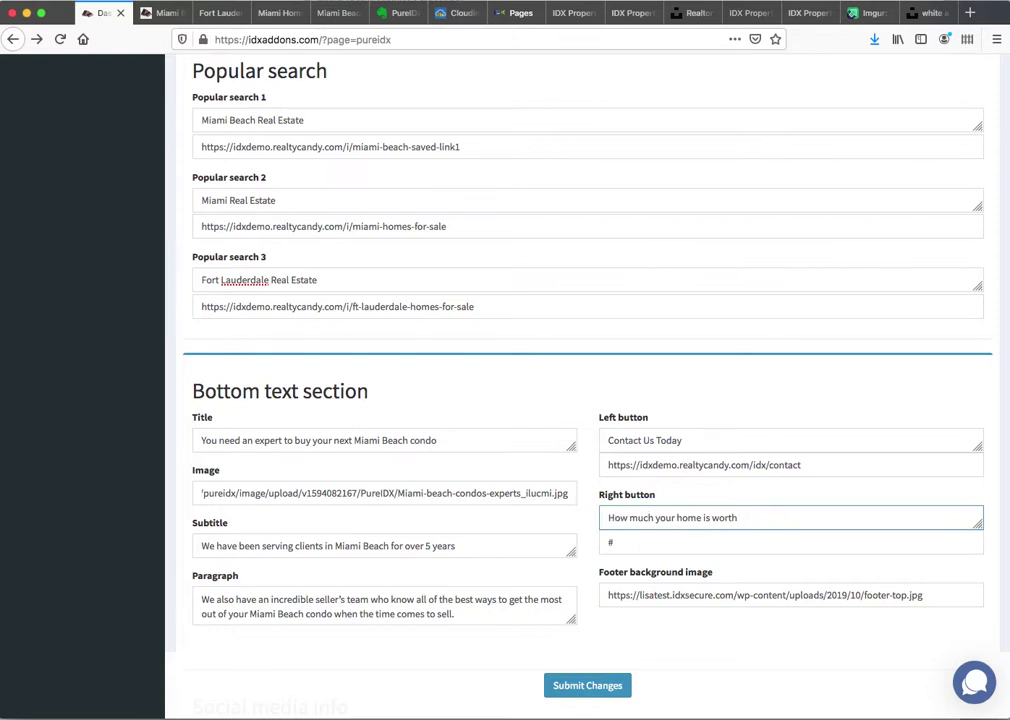
pyautogui.write('?')
pyautogui.click(677, 517)
pyautogui.write('Miami Beach')
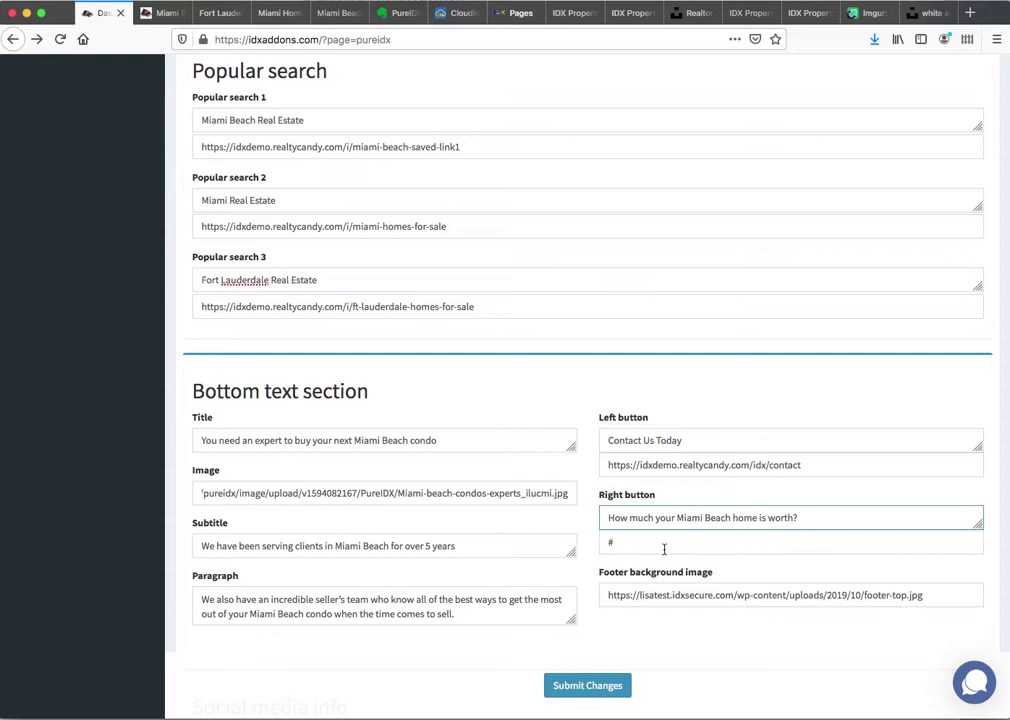
pyautogui.click(656, 518)
pyautogui.write('how')
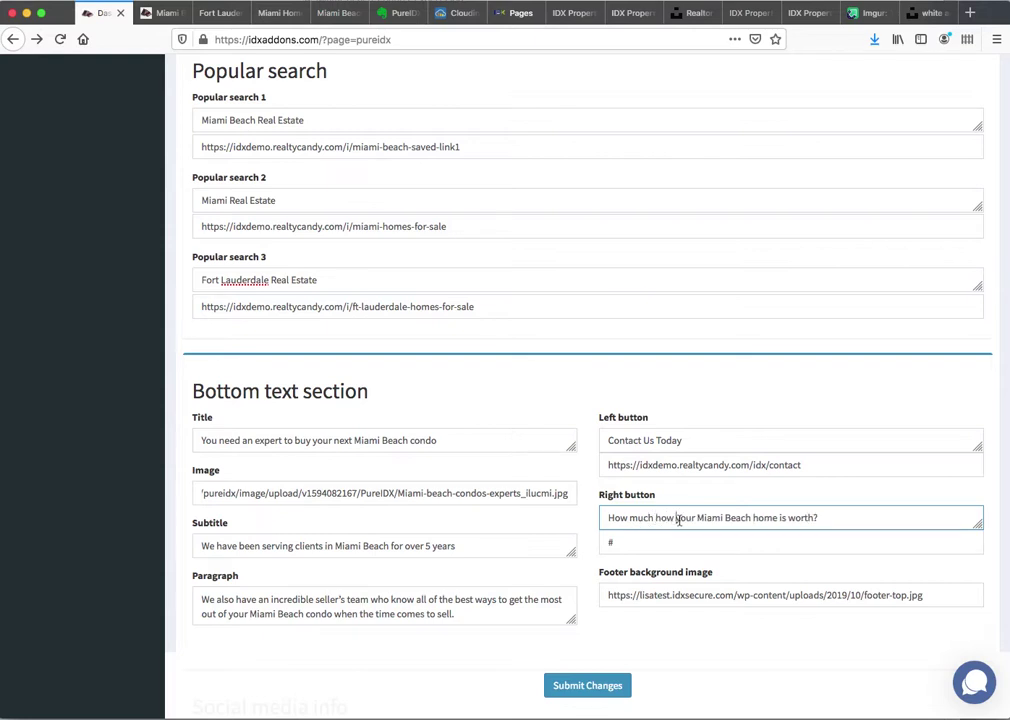
pyautogui.doubleClick(665, 518)
pyautogui.write('is')
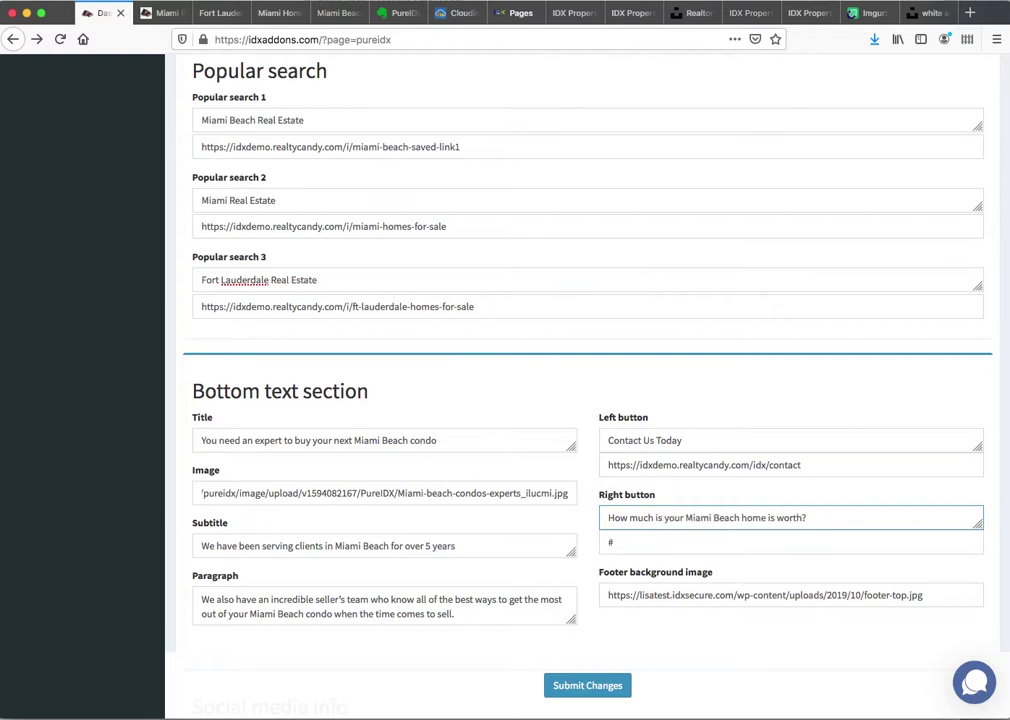
pyautogui.doubleClick(771, 517)
pyautogui.press('BackSpace')
pyautogui.click(697, 543)
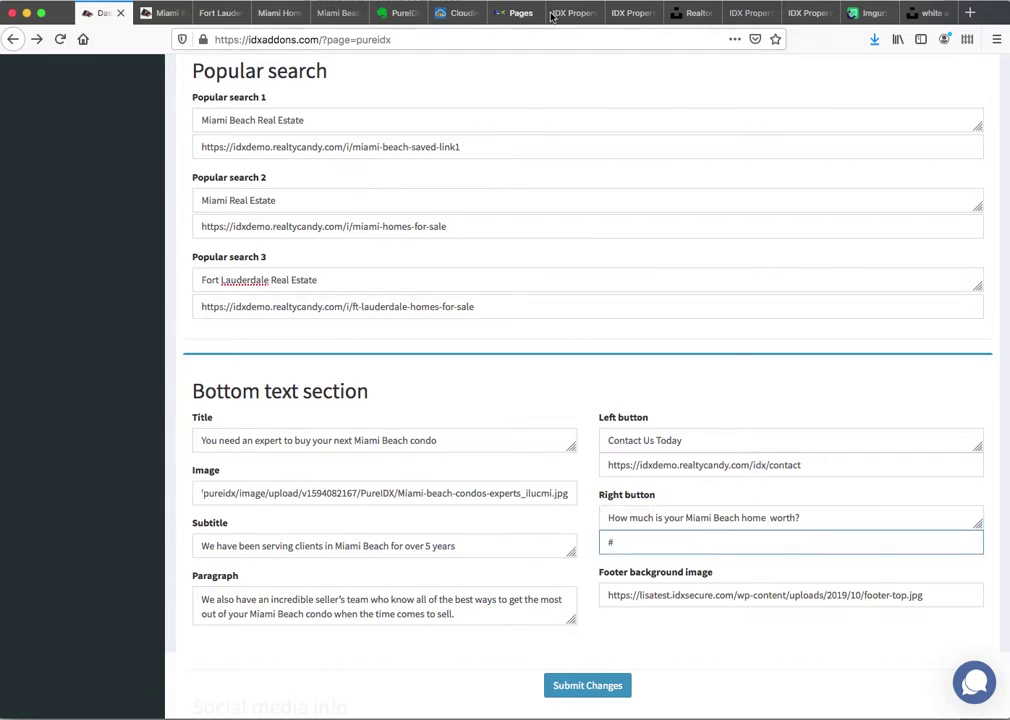
pyautogui.click(516, 12)
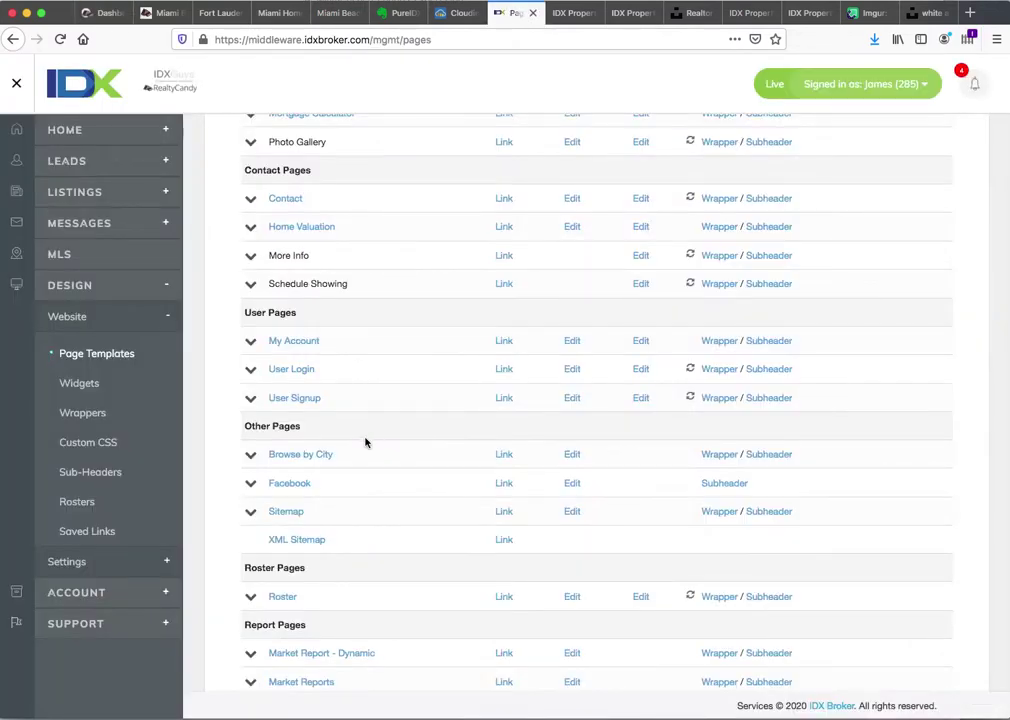
pyautogui.rightClick(288, 227)
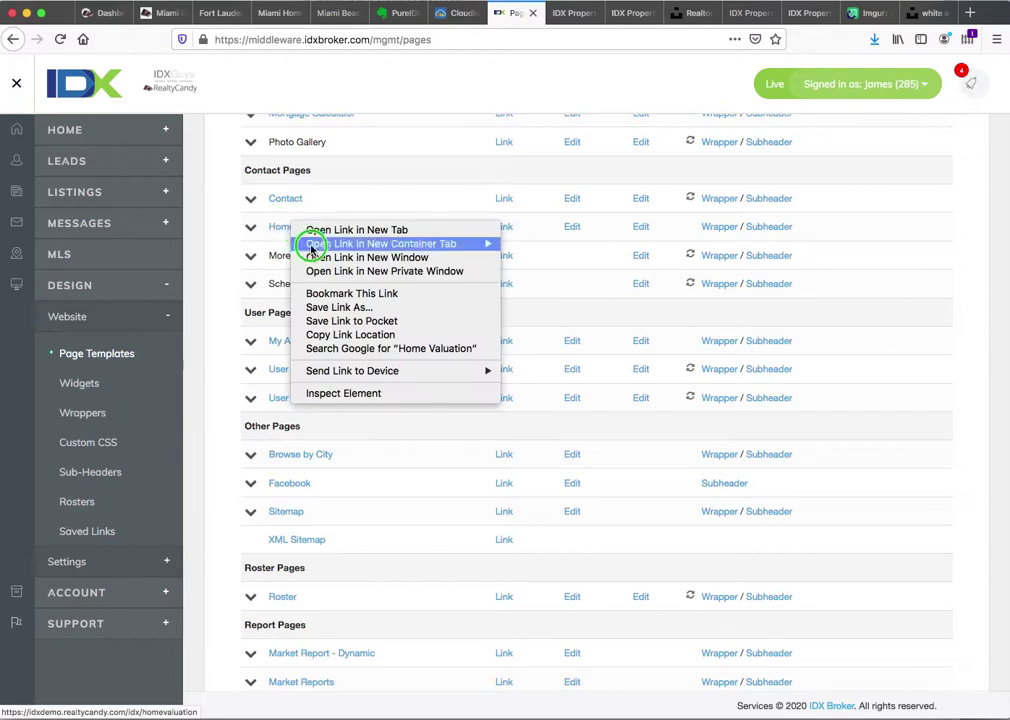
pyautogui.click(340, 334)
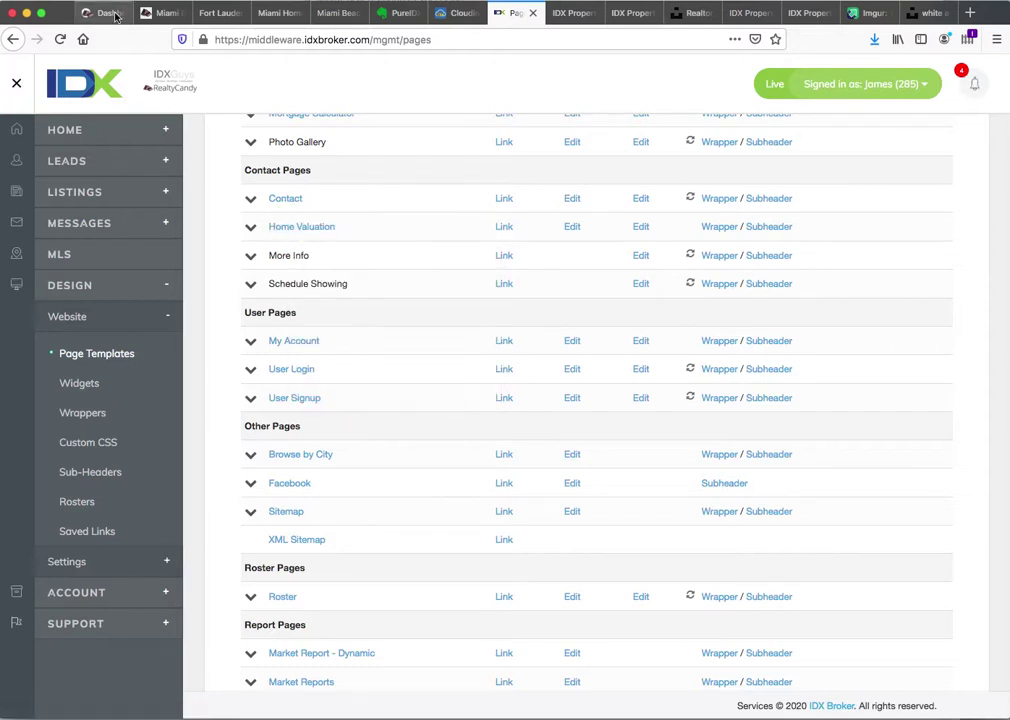
pyautogui.press('super+1')
pyautogui.press('super+v')
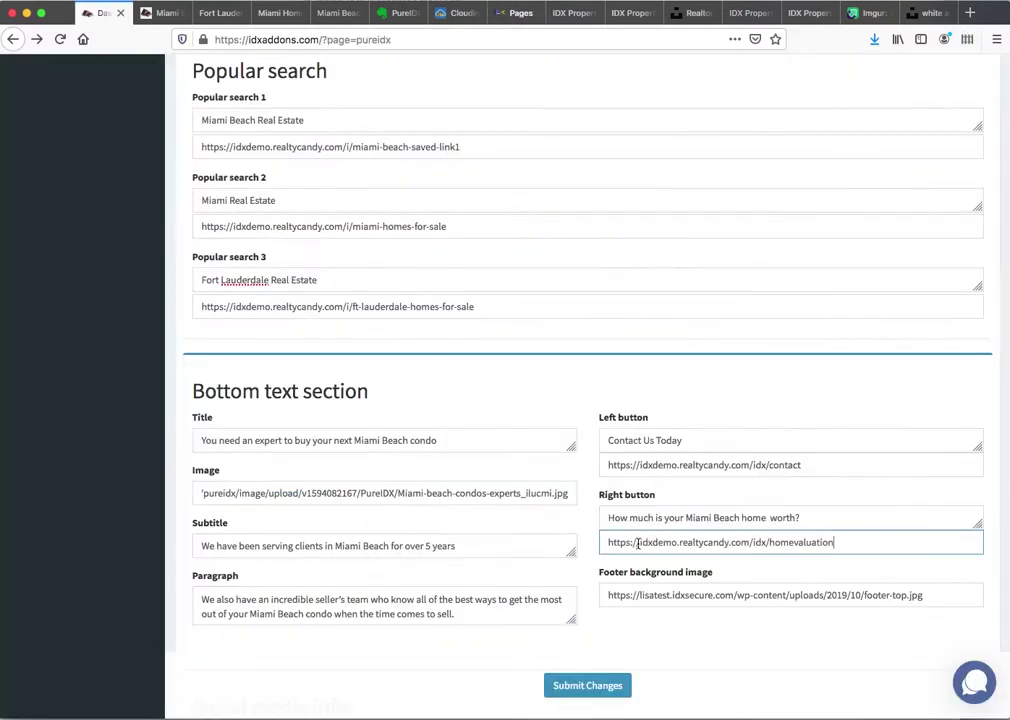
pyautogui.click(686, 596)
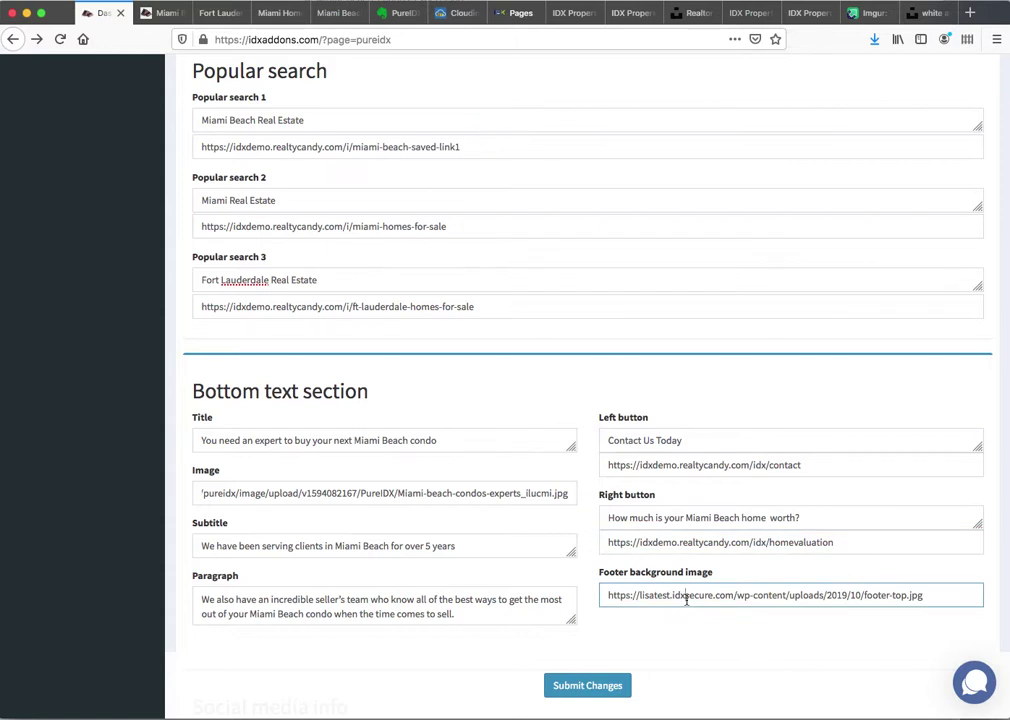
pyautogui.scroll(-4, 665, 588)
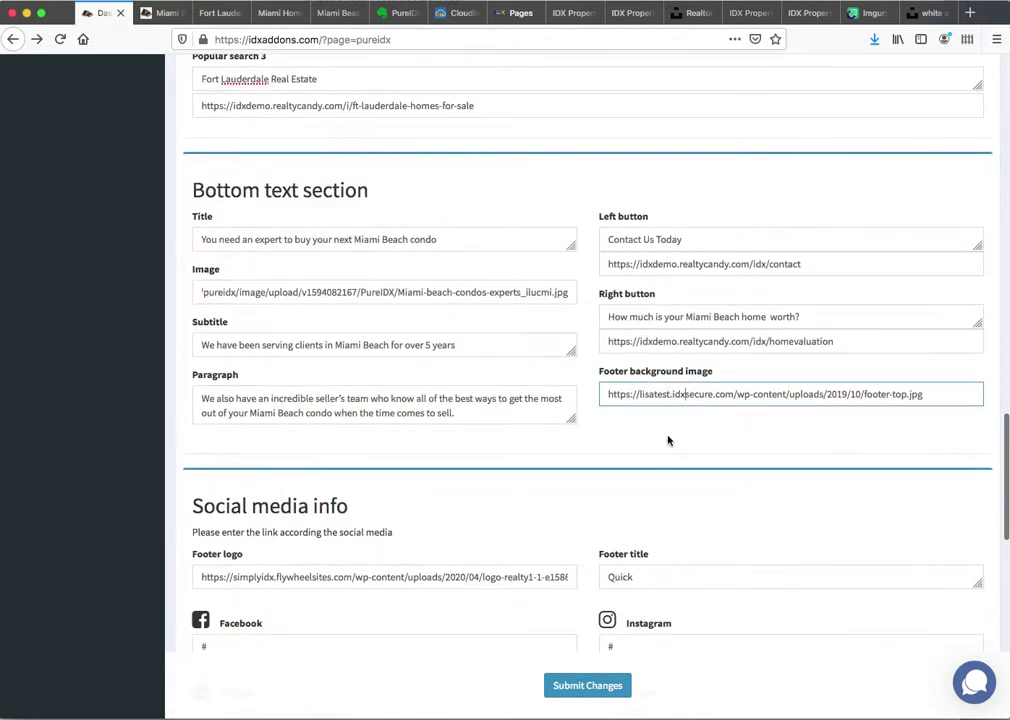
pyautogui.scroll(-4, 667, 440)
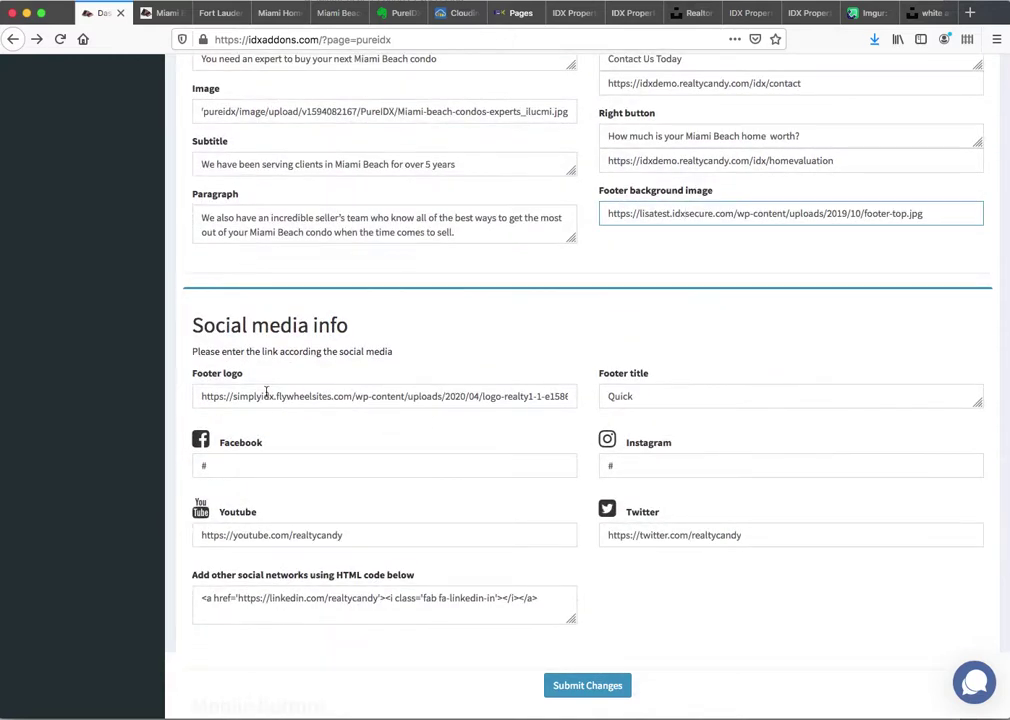
pyautogui.scroll(20, 280, 375)
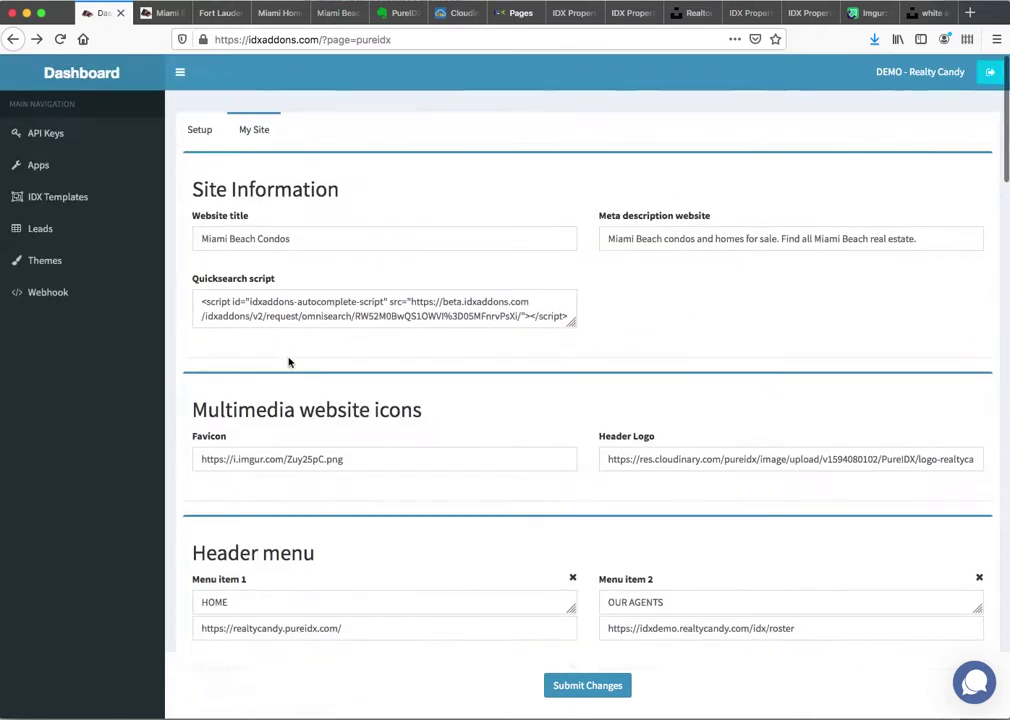
pyautogui.click(160, 13)
pyautogui.scroll(-2, 329, 505)
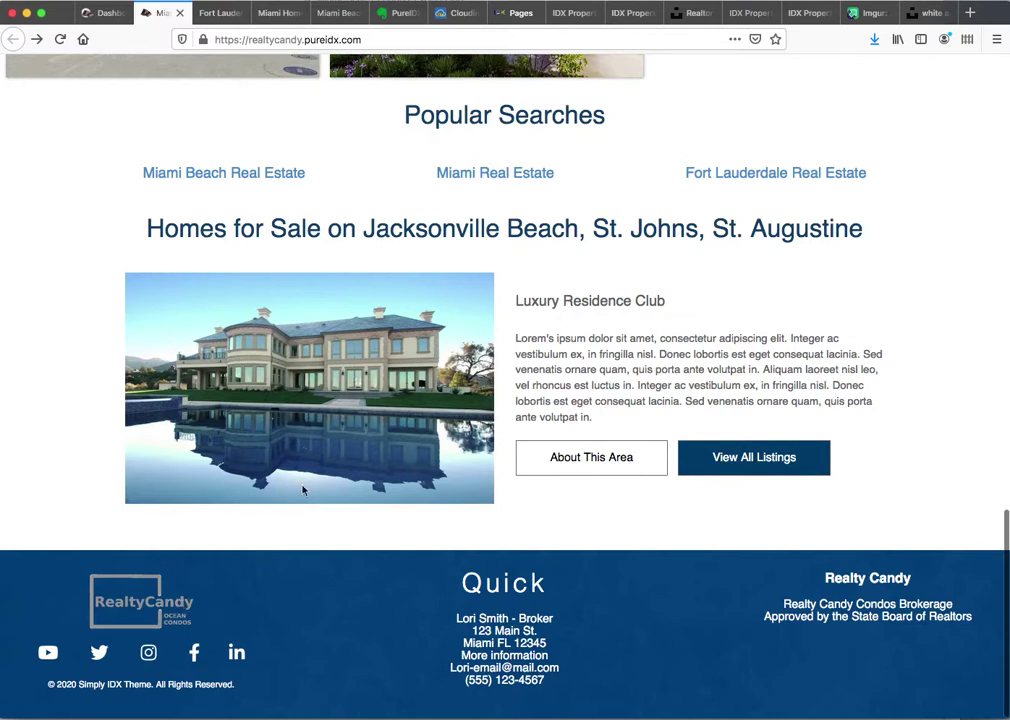
pyautogui.scroll(1, 310, 252)
pyautogui.scroll(15, 310, 252)
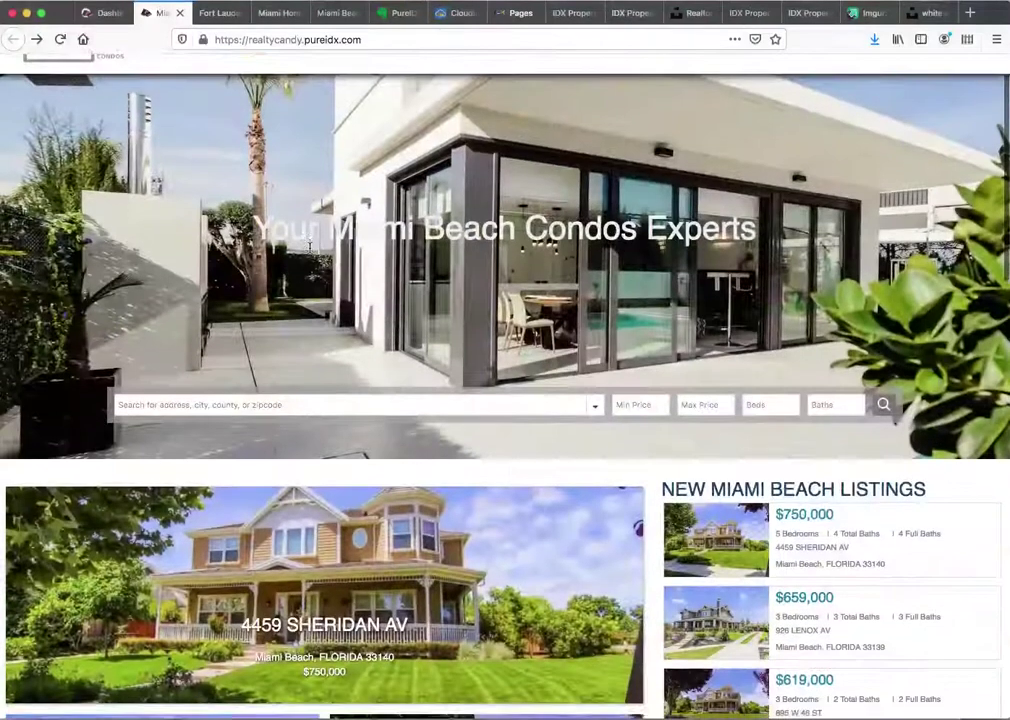
pyautogui.click(105, 13)
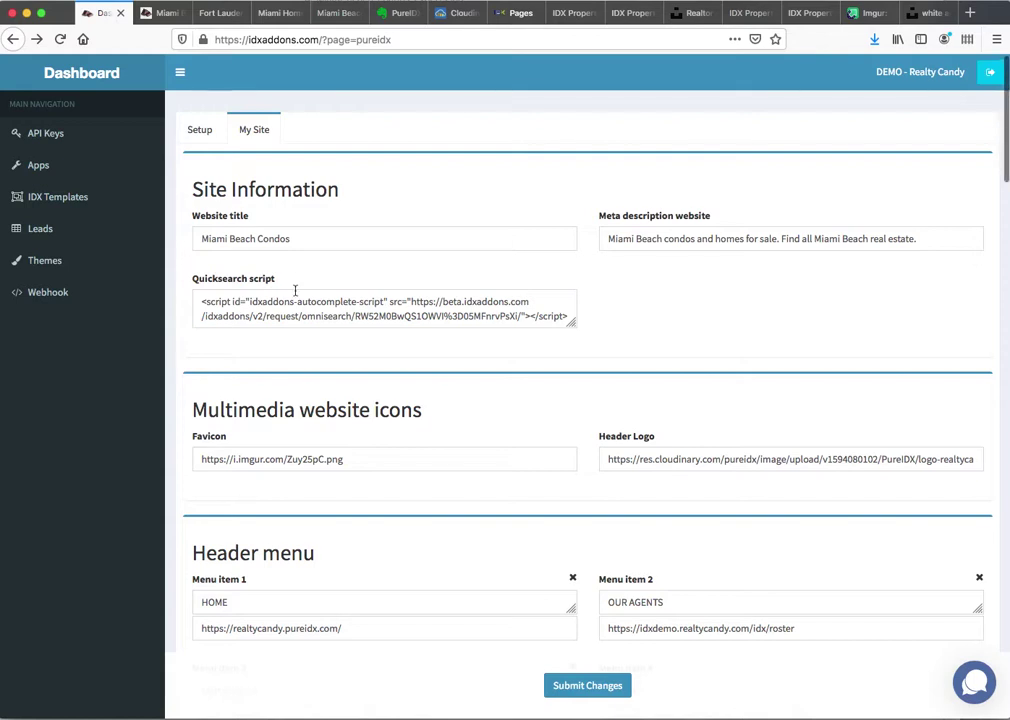
pyautogui.scroll(-6, 295, 291)
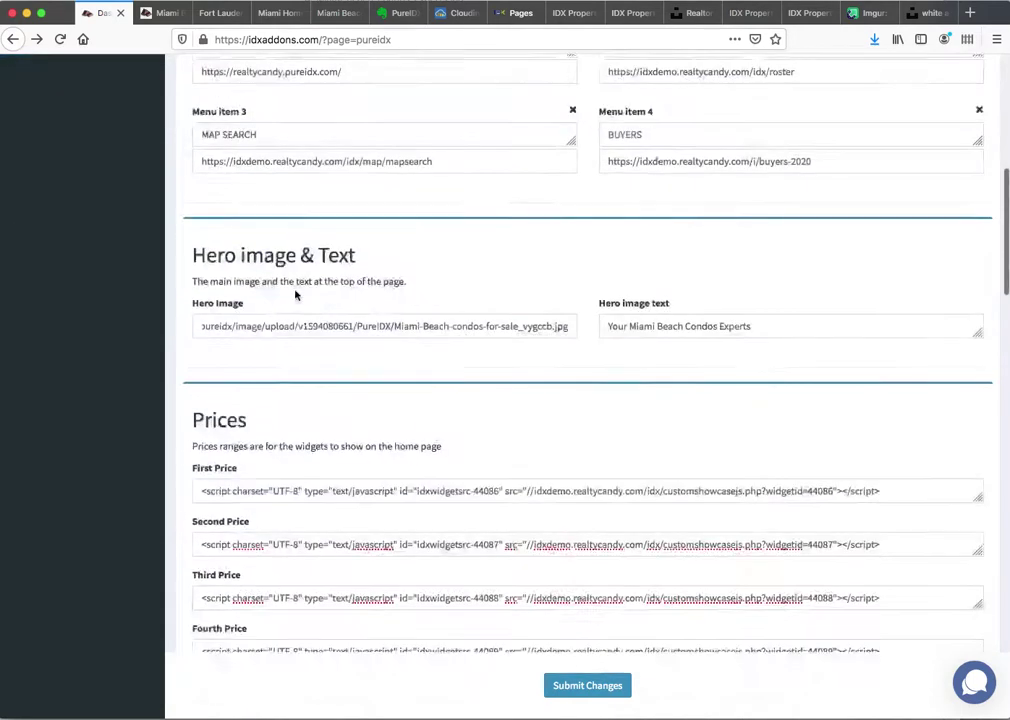
pyautogui.scroll(4, 295, 293)
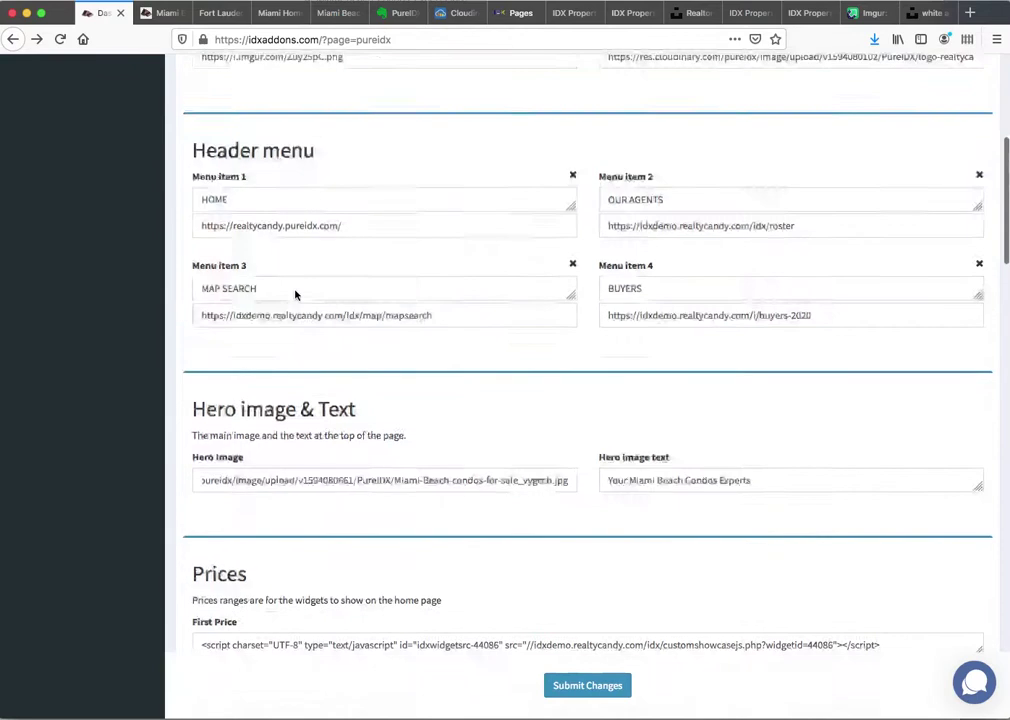
pyautogui.scroll(1, 295, 293)
pyautogui.tripleClick(648, 299)
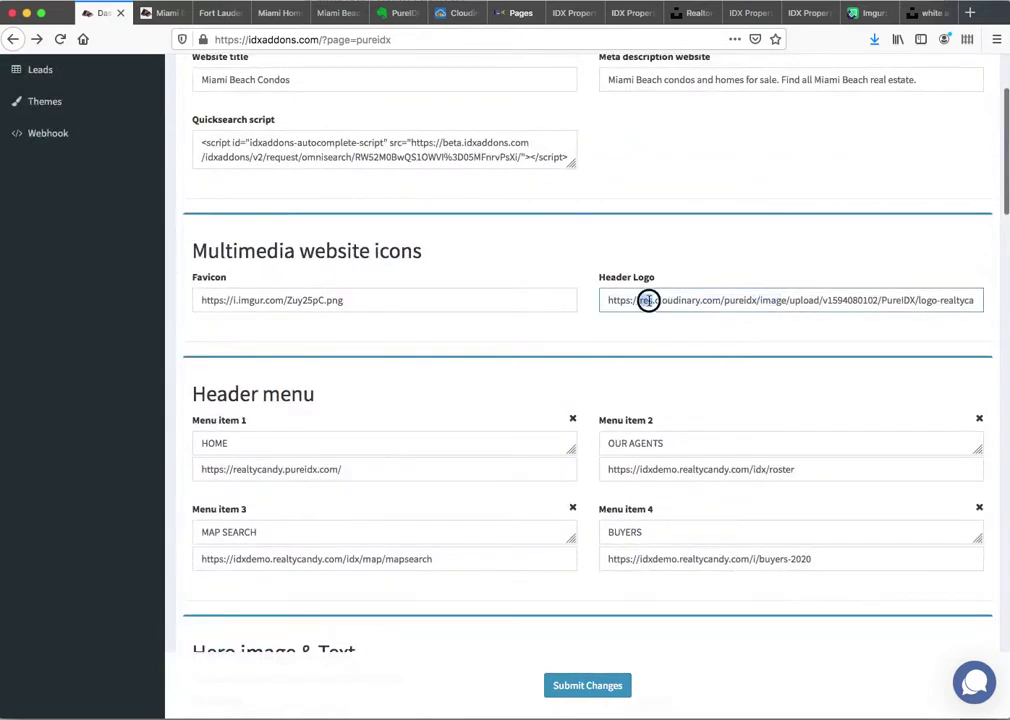
pyautogui.scroll(-12, 463, 435)
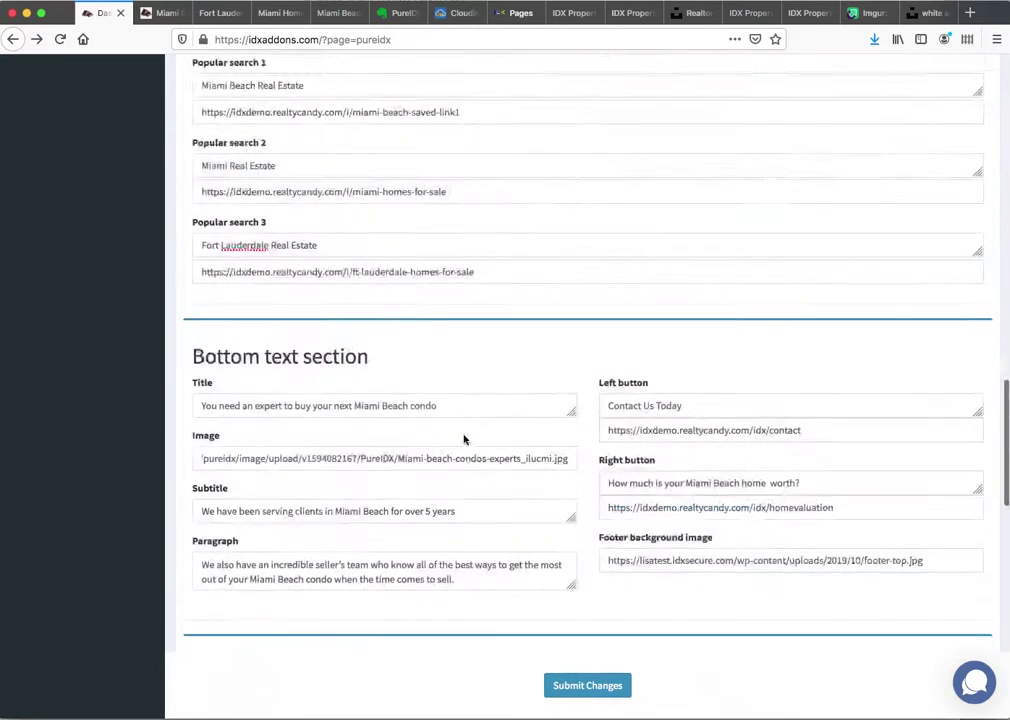
# - Paste the Cloudinary RealtyCandy logo URL into the Footer logo field
pyautogui.scroll(-1, 463, 438)
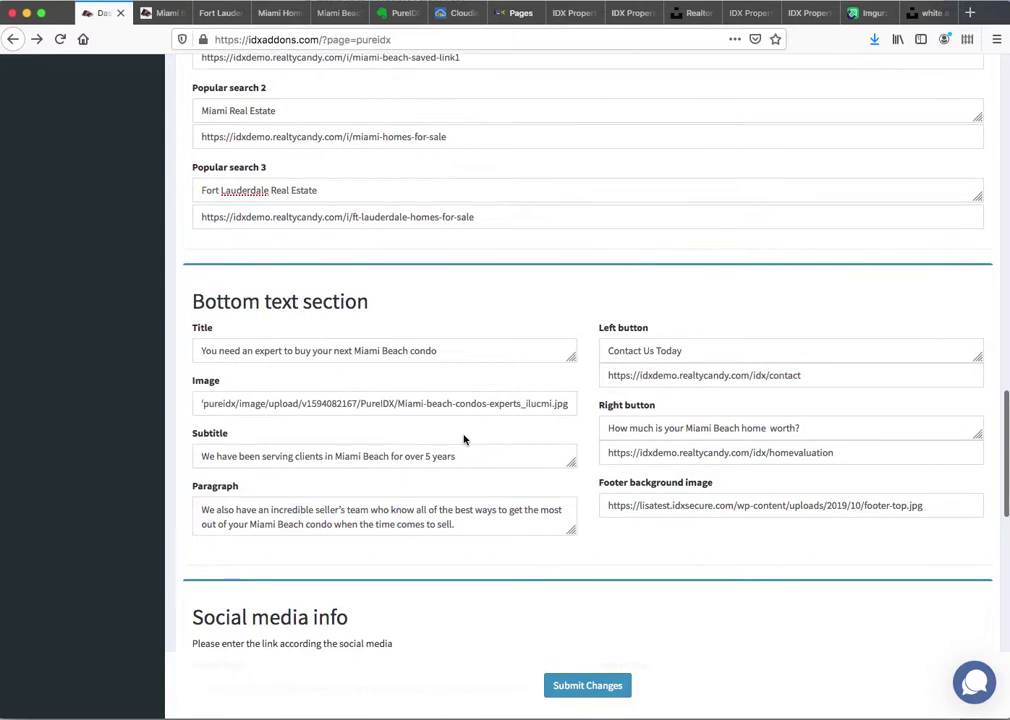
pyautogui.scroll(-5, 463, 438)
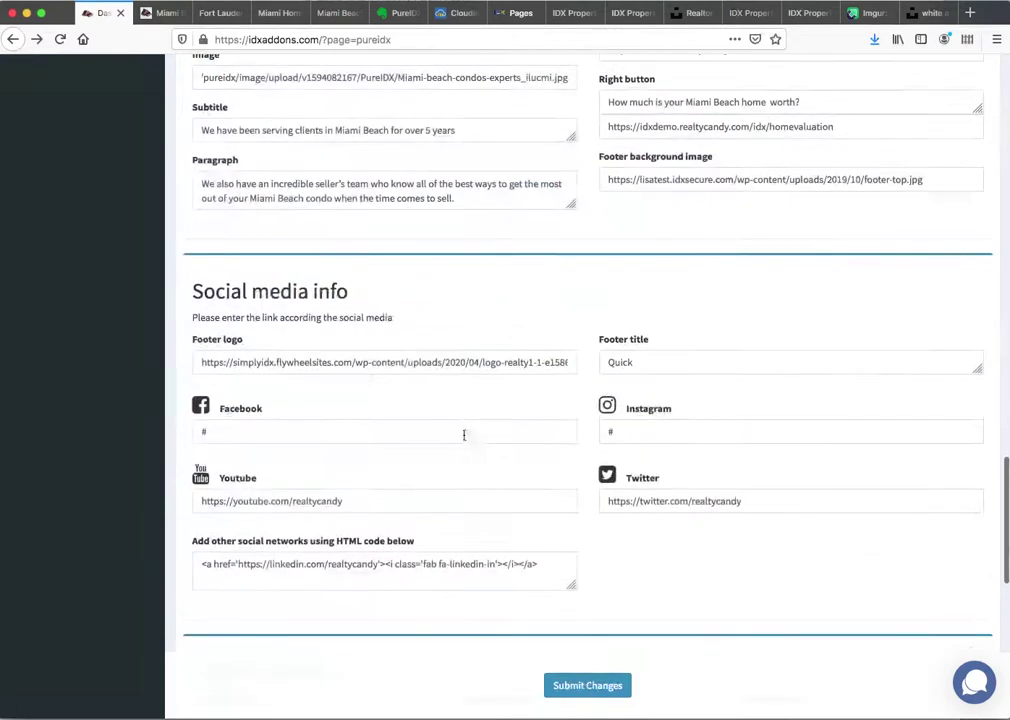
pyautogui.click(361, 362)
pyautogui.hotkey('ctrl', 'a')
pyautogui.hotkey('ctrl', 'v')
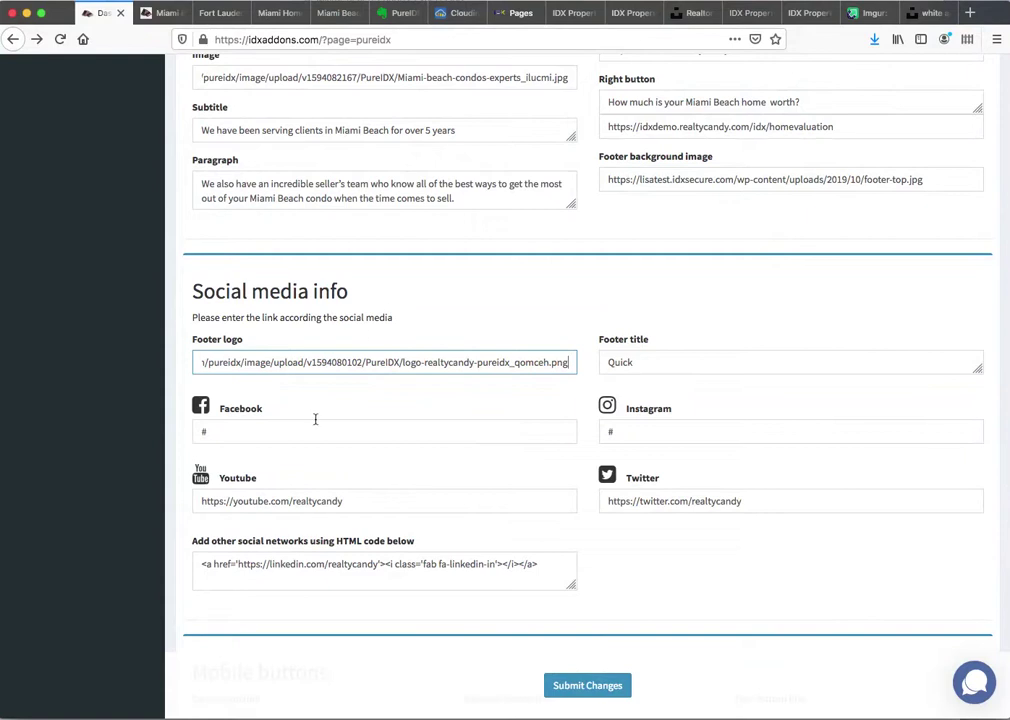
# - Point the footer Facebook link to facebook.com/realtycandy
pyautogui.scroll(-1, 340, 645)
pyautogui.scroll(-5, 335, 650)
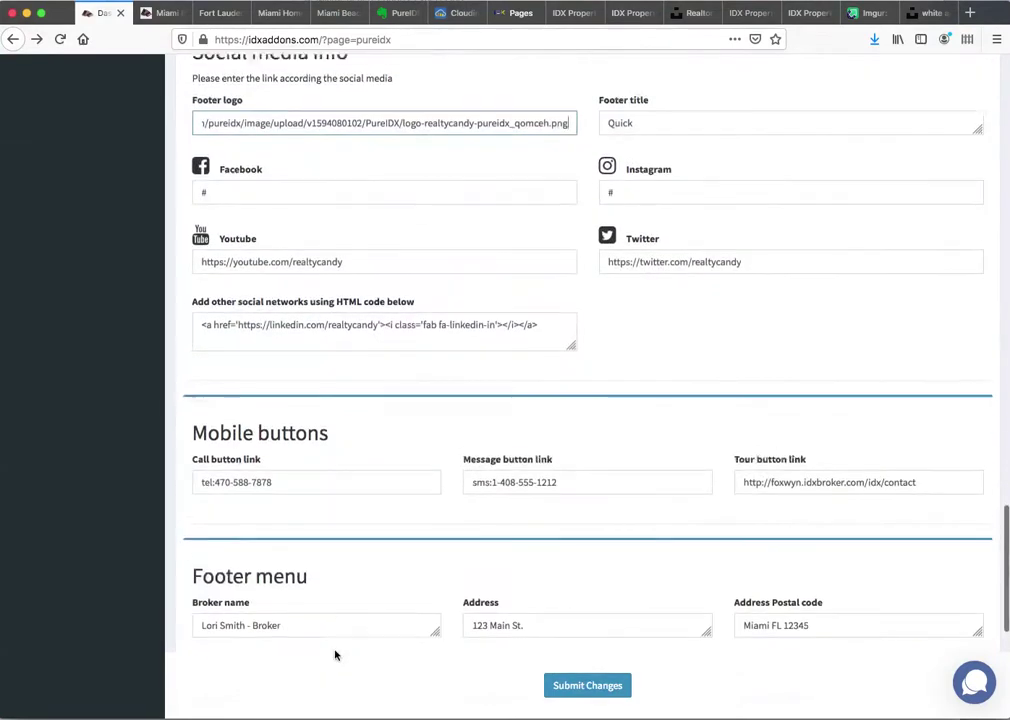
pyautogui.scroll(3, 352, 541)
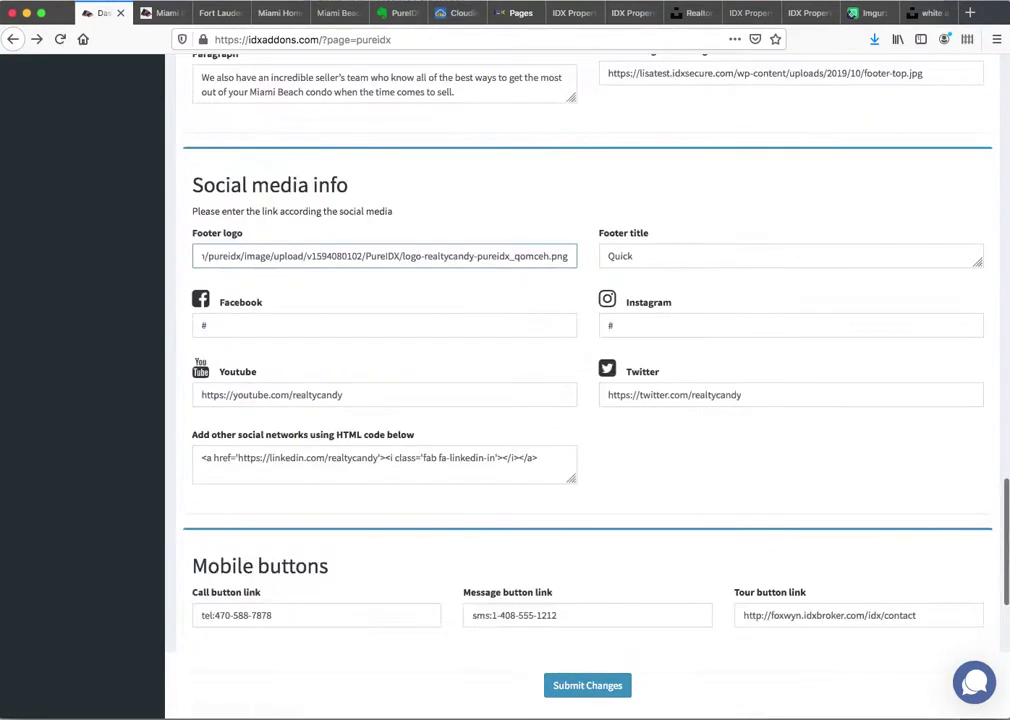
pyautogui.click(219, 328)
pyautogui.press('BackSpace')
pyautogui.write('h')
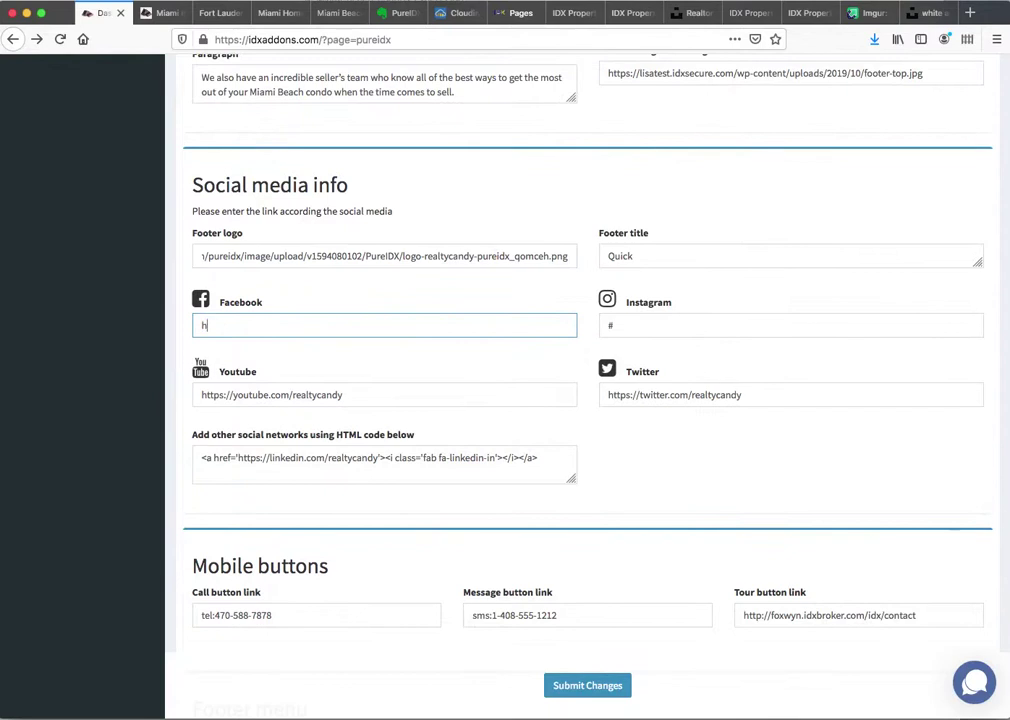
pyautogui.write('ttps://facebook.com/miami')
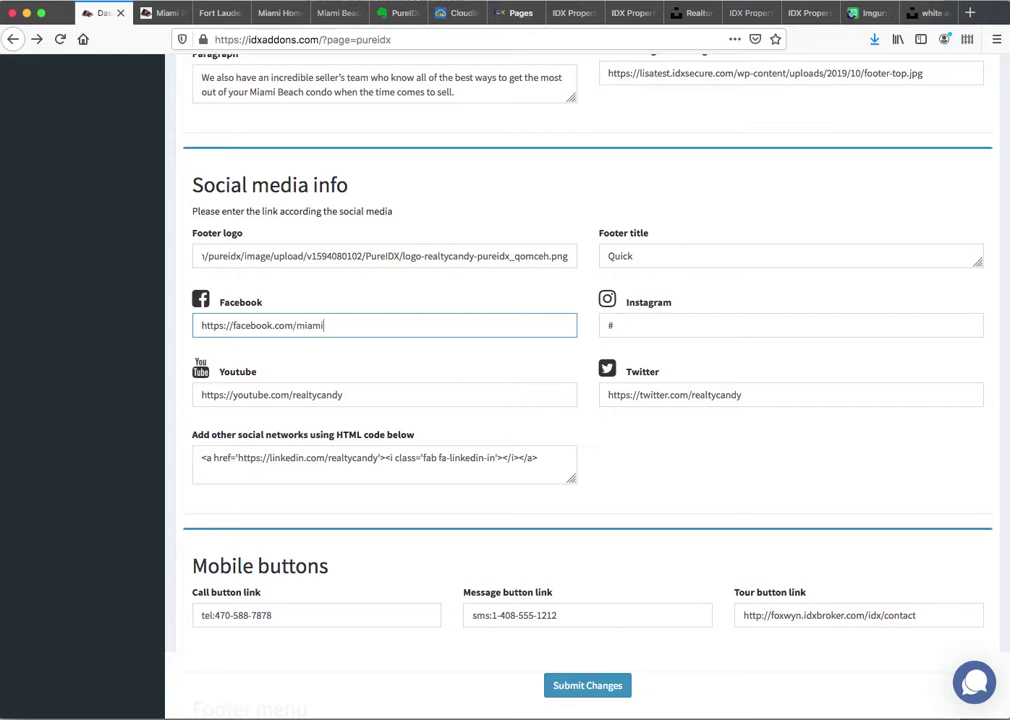
pyautogui.write('-')
pyautogui.press('BackSpace')
pyautogui.press('BackSpace')
pyautogui.press('BackSpace')
pyautogui.press('BackSpace')
pyautogui.press('BackSpace')
pyautogui.press('BackSpace')
pyautogui.write('realtycan')
# - Check the footer on the live site, then change the footer title to 'Contact Us!'
pyautogui.hotkey('ctrl', 'Tab')
pyautogui.scroll(-10, 468, 580)
pyautogui.scroll(-5, 468, 580)
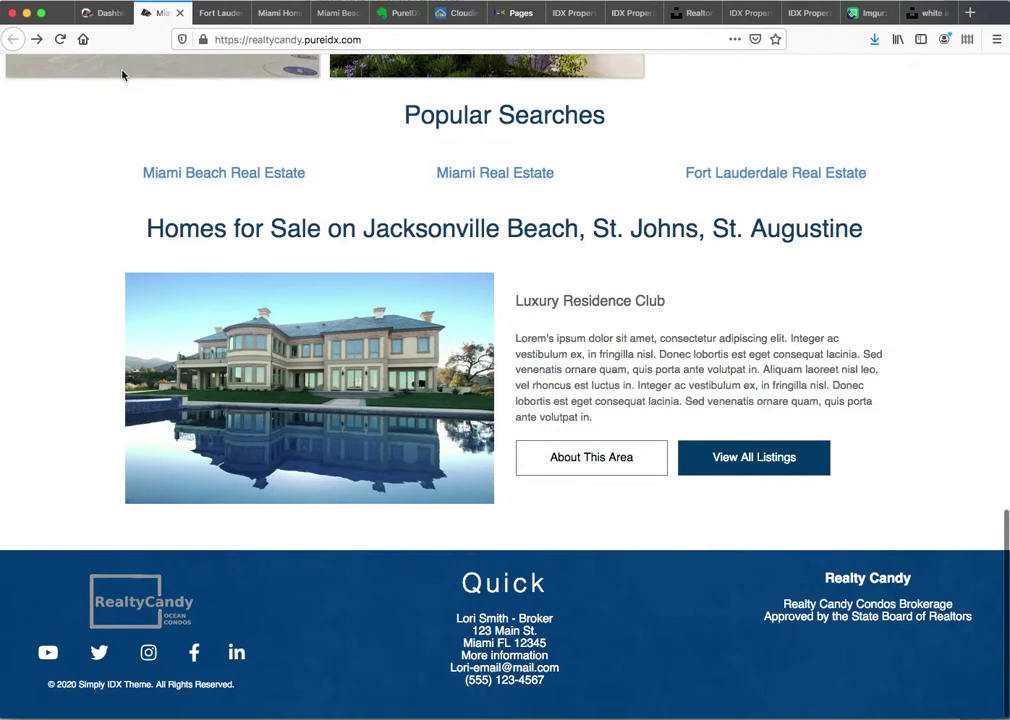
pyautogui.click(105, 13)
pyautogui.doubleClick(658, 249)
pyautogui.write('Contatct Us!')
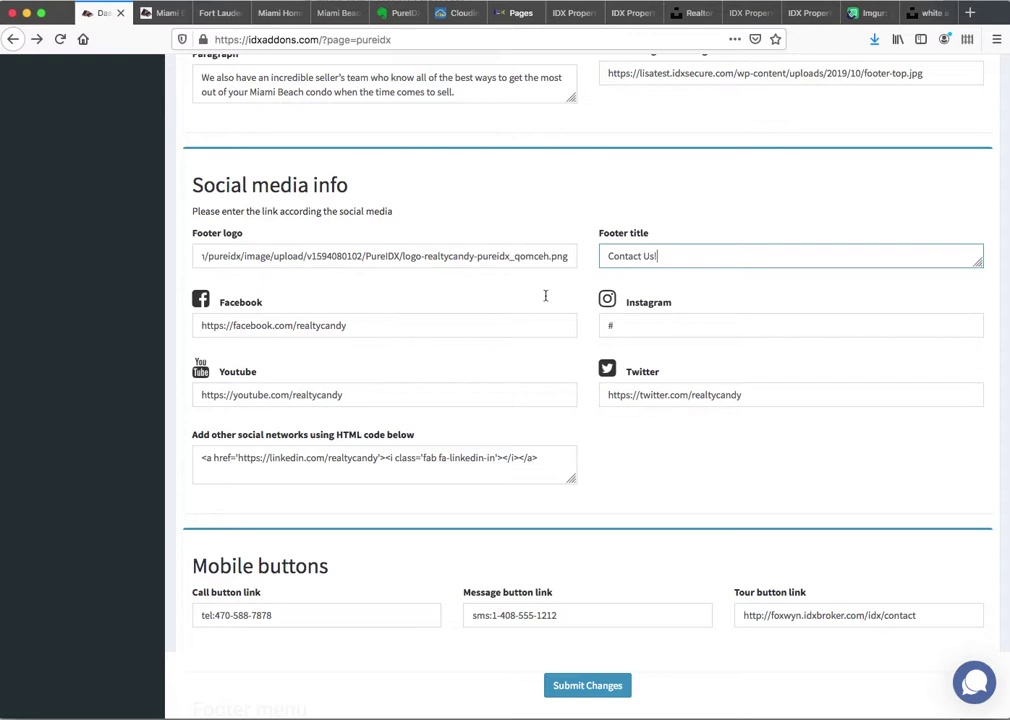
pyautogui.doubleClick(613, 328)
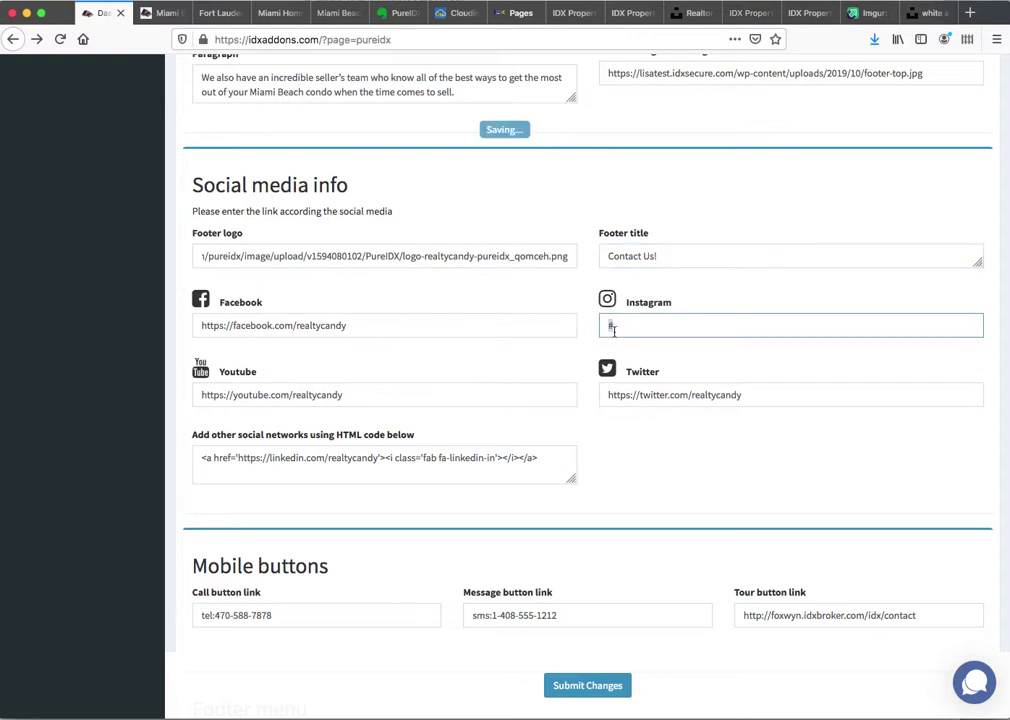
pyautogui.write('https://in')
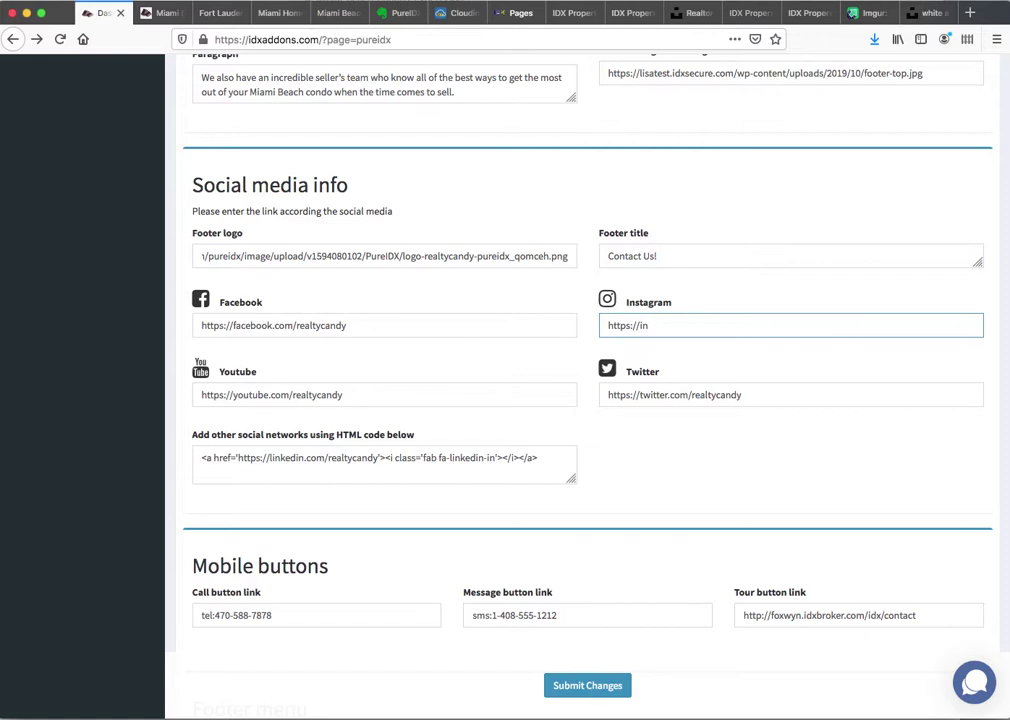
pyautogui.write('stagram.com/realtycandy')
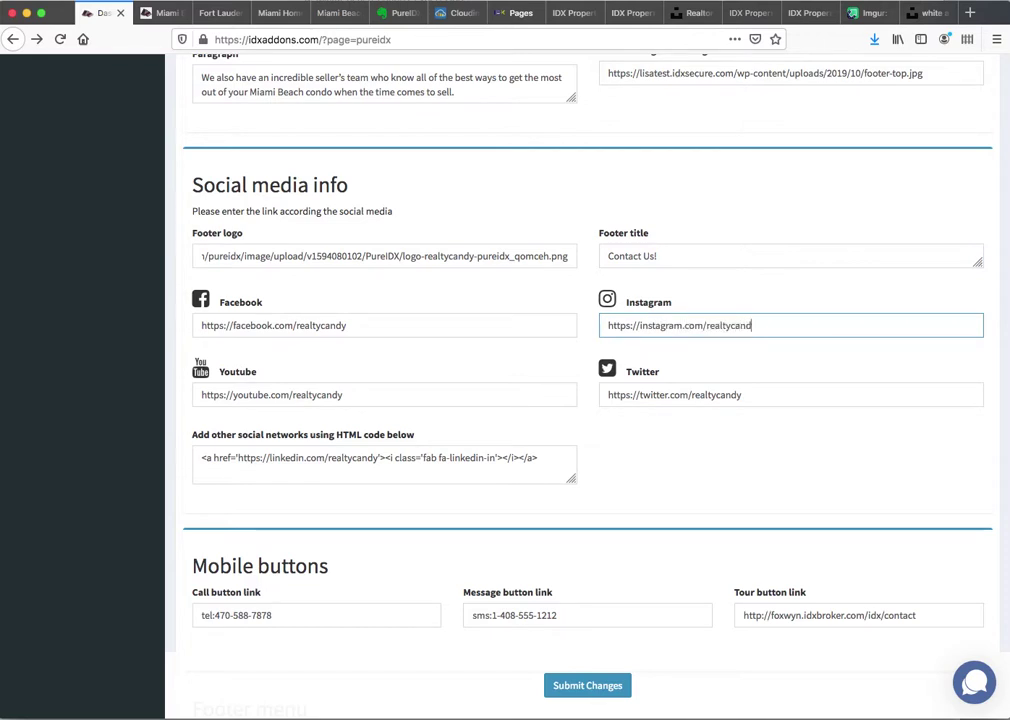
pyautogui.click(329, 611)
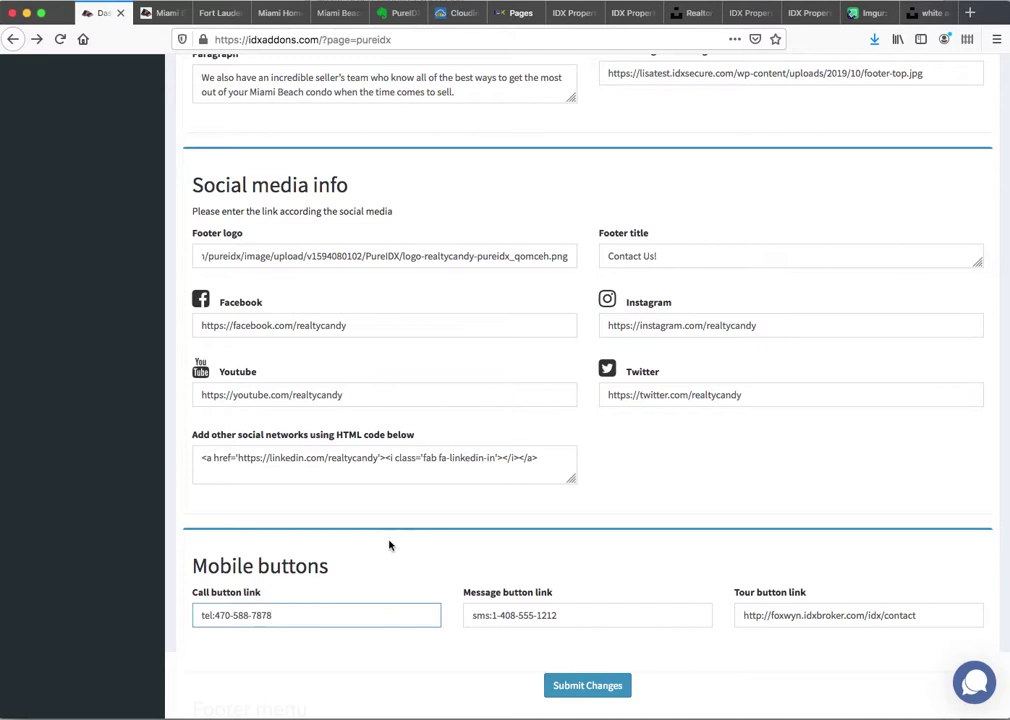
# - Preview the RealtyCandy live site in a narrow mobile layout, then restore full desktop width
pyautogui.click(145, 13)
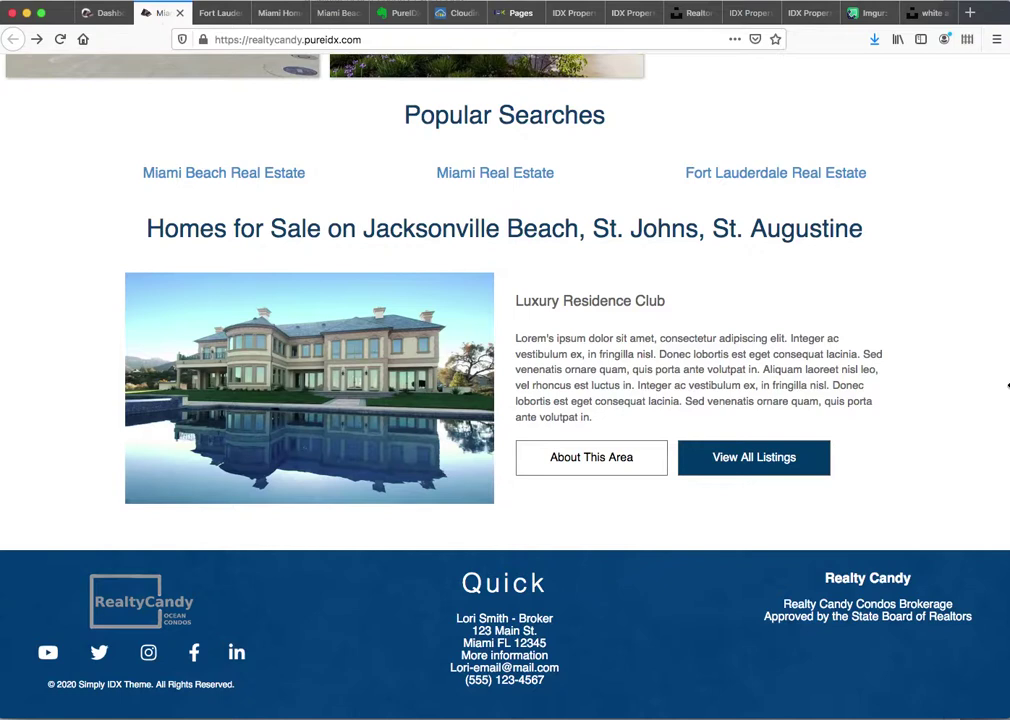
pyautogui.moveTo(1005, 385); pyautogui.dragTo(385, 406)
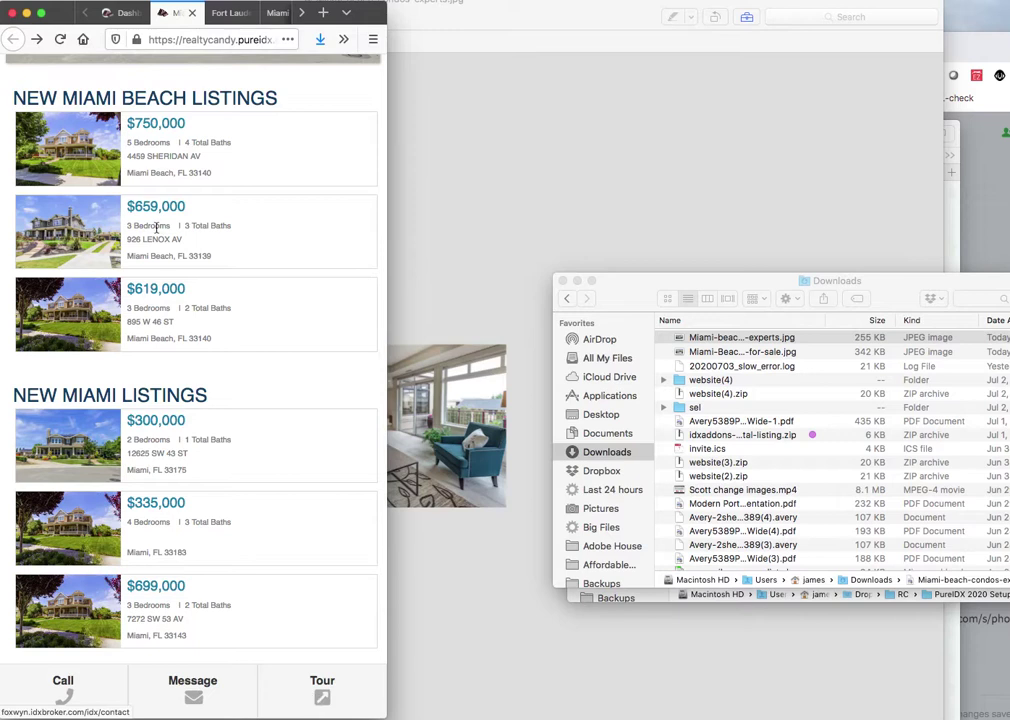
pyautogui.moveTo(389, 245); pyautogui.dragTo(902, 266)
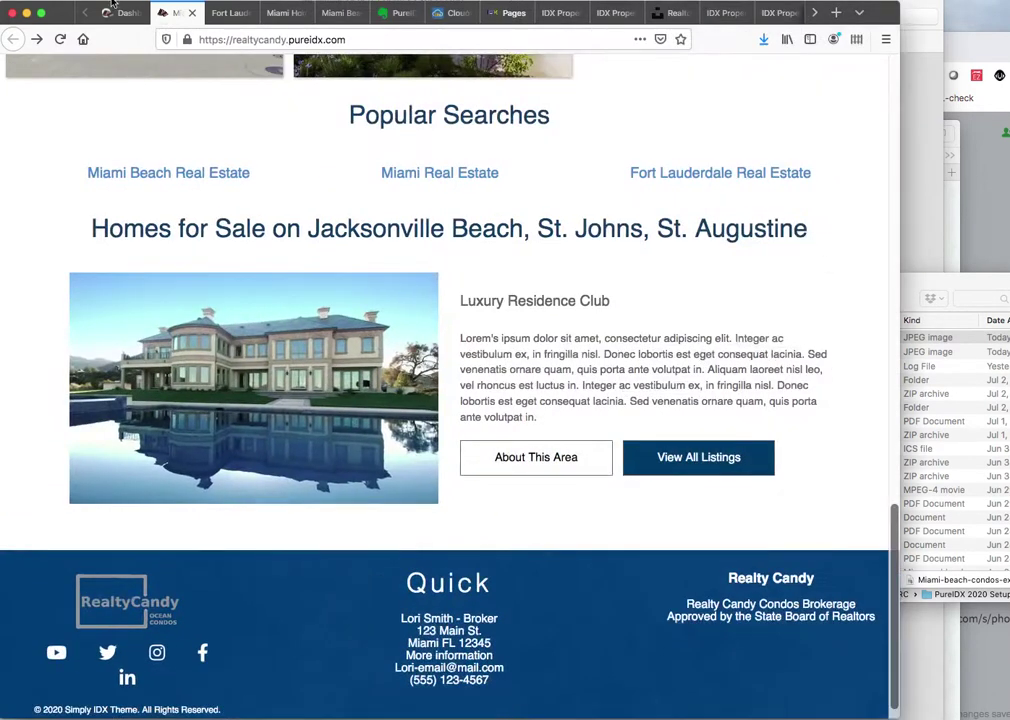
# - Replace the Tour button link with the idxdemo contact page URL
pyautogui.click(112, 10)
pyautogui.scroll(-3, 698, 548)
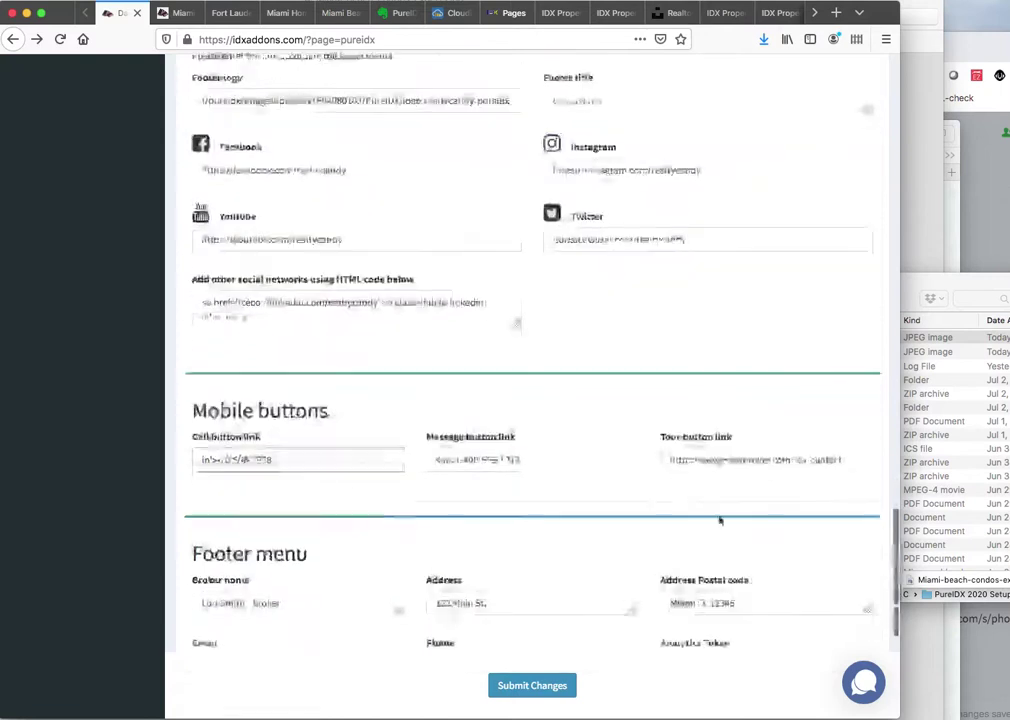
pyautogui.scroll(10, 713, 451)
pyautogui.scroll(-4, 713, 451)
pyautogui.tripleClick(755, 403)
pyautogui.hotkey('ctrl', 'c')
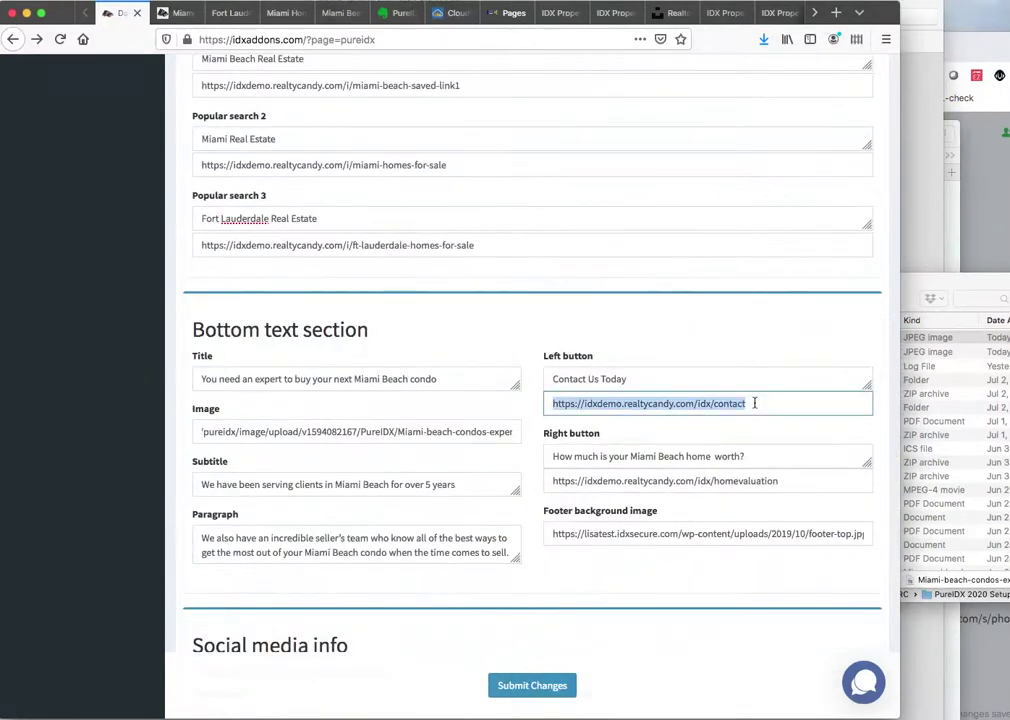
pyautogui.scroll(-15, 755, 403)
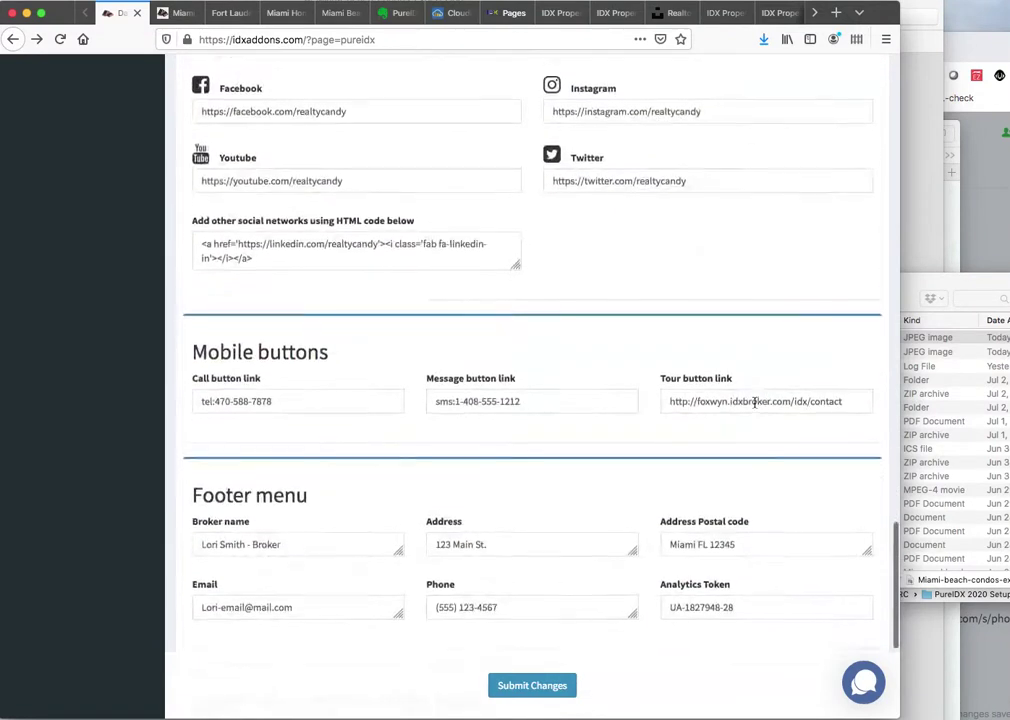
pyautogui.tripleClick(755, 403)
pyautogui.hotkey('ctrl', 'v')
pyautogui.scroll(-1, 620, 428)
pyautogui.click(493, 470)
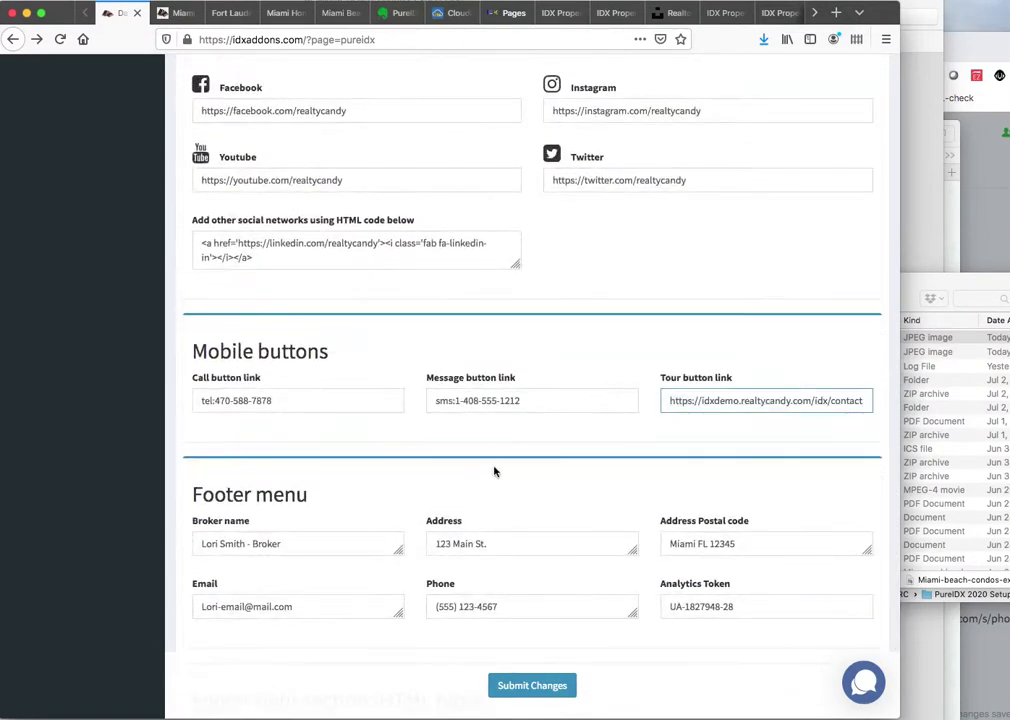
pyautogui.scroll(-3, 493, 470)
# - Enter the new broker's name and change the footer postal line to Miami Beach
pyautogui.doubleClick(287, 411)
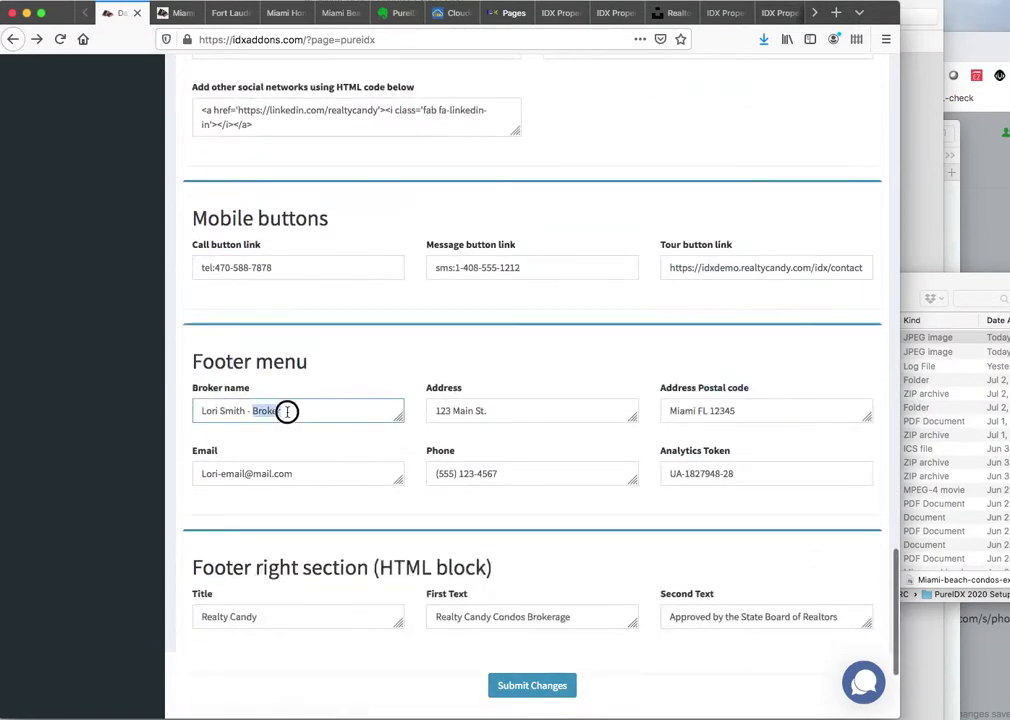
pyautogui.tripleClick(287, 411)
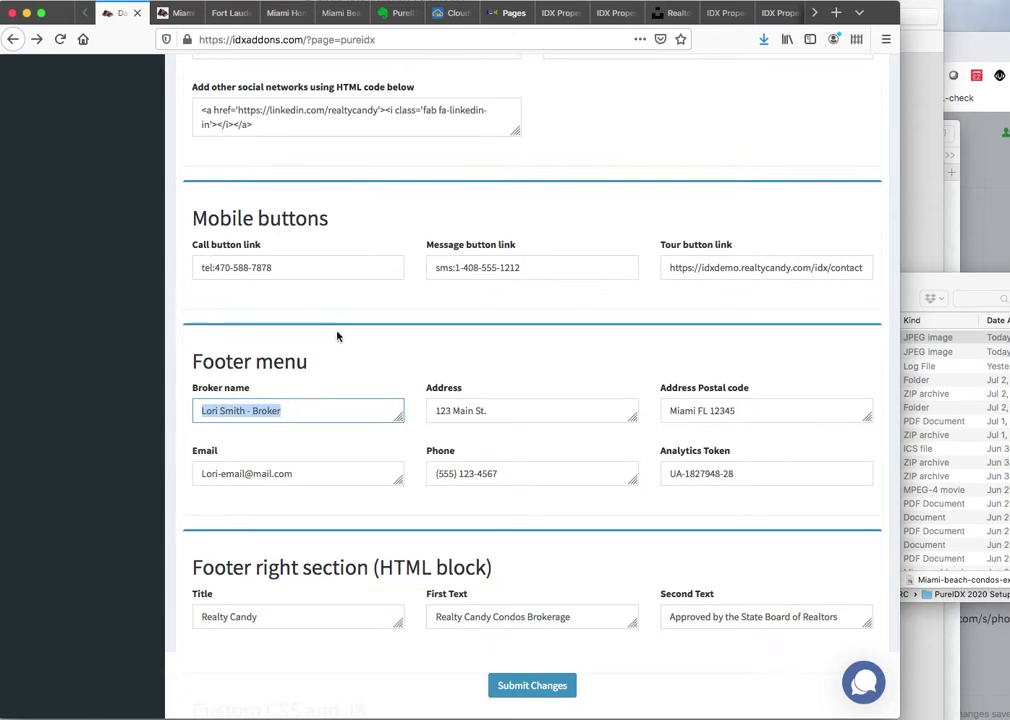
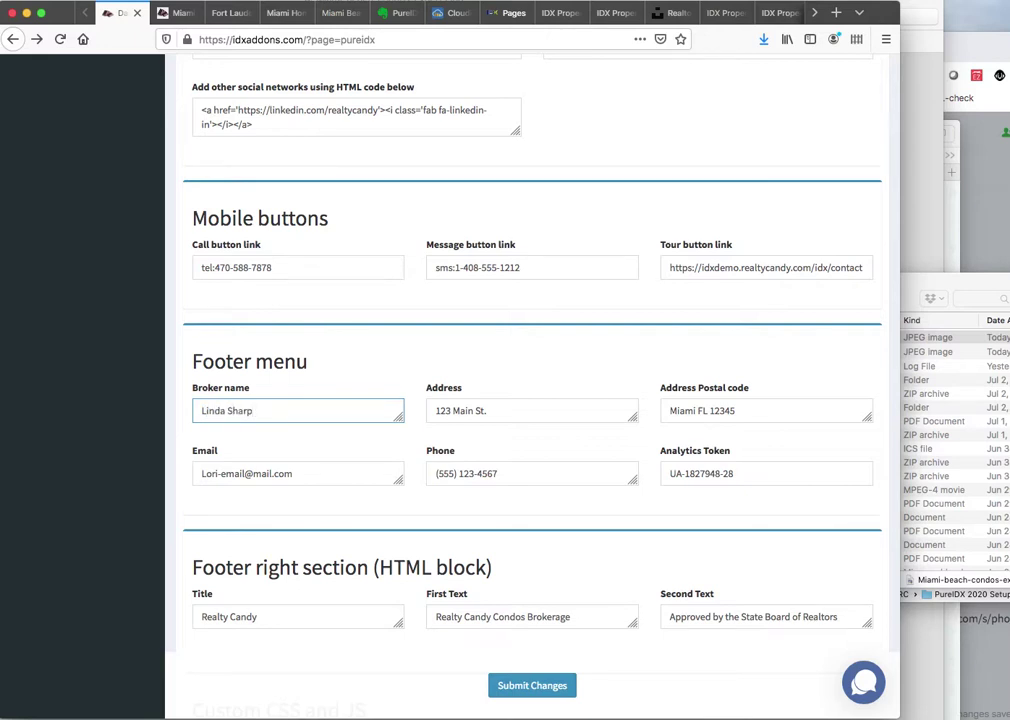
pyautogui.press('Tab')
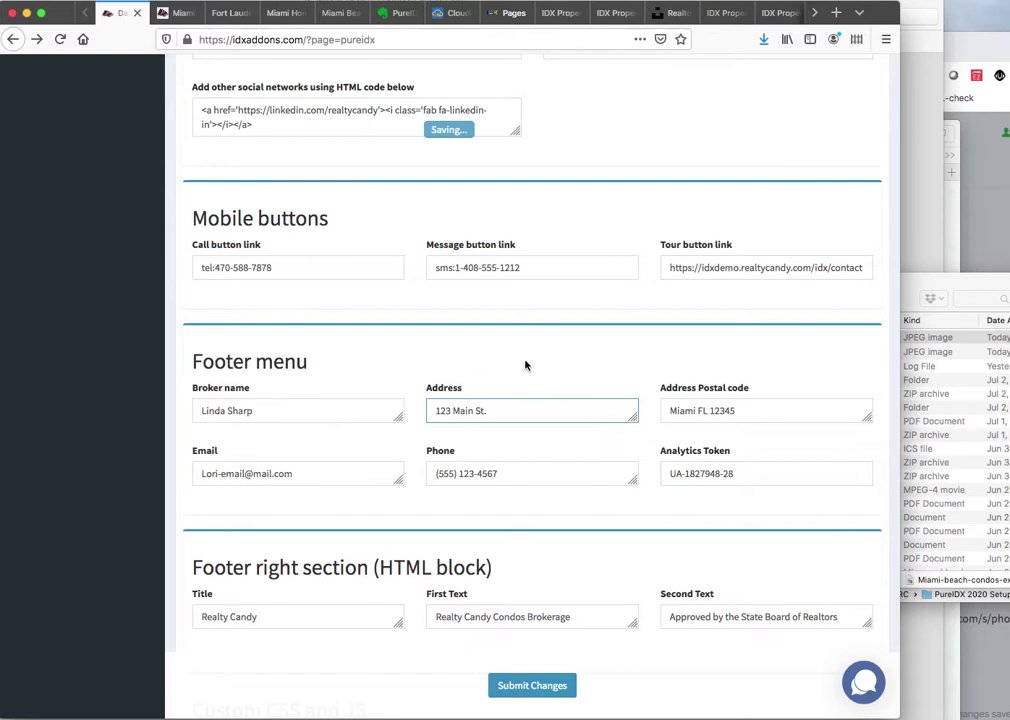
pyautogui.click(694, 410)
pyautogui.write('Beach')
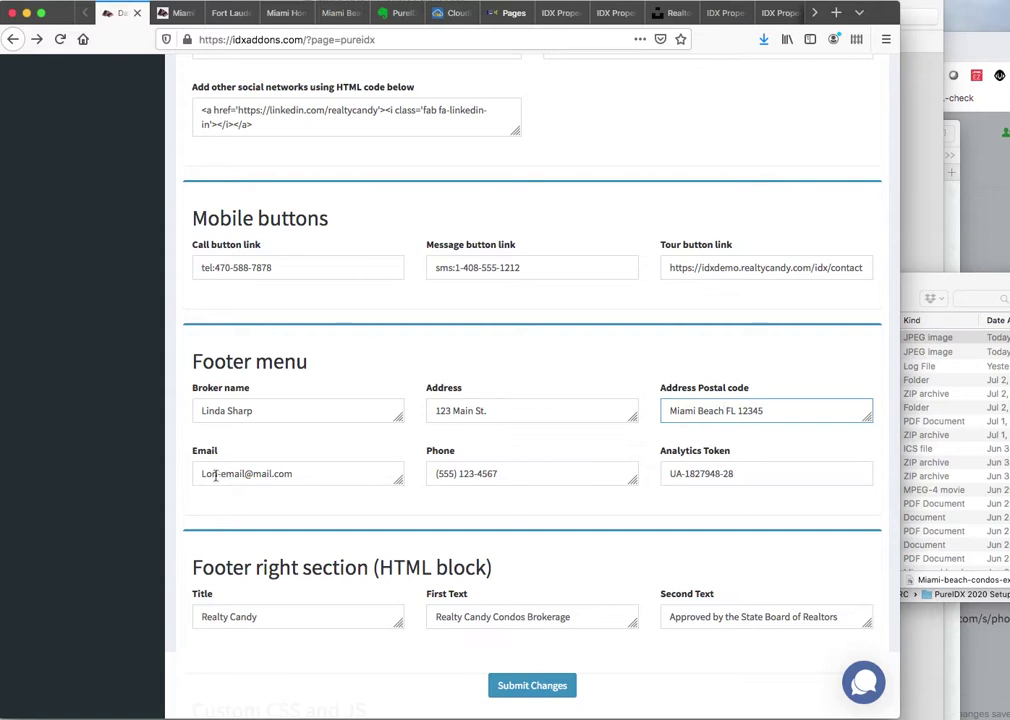
# - Replace the placeholder footer email with the broker's own e-mail address
pyautogui.click(217, 476)
pyautogui.doubleClick(214, 476)
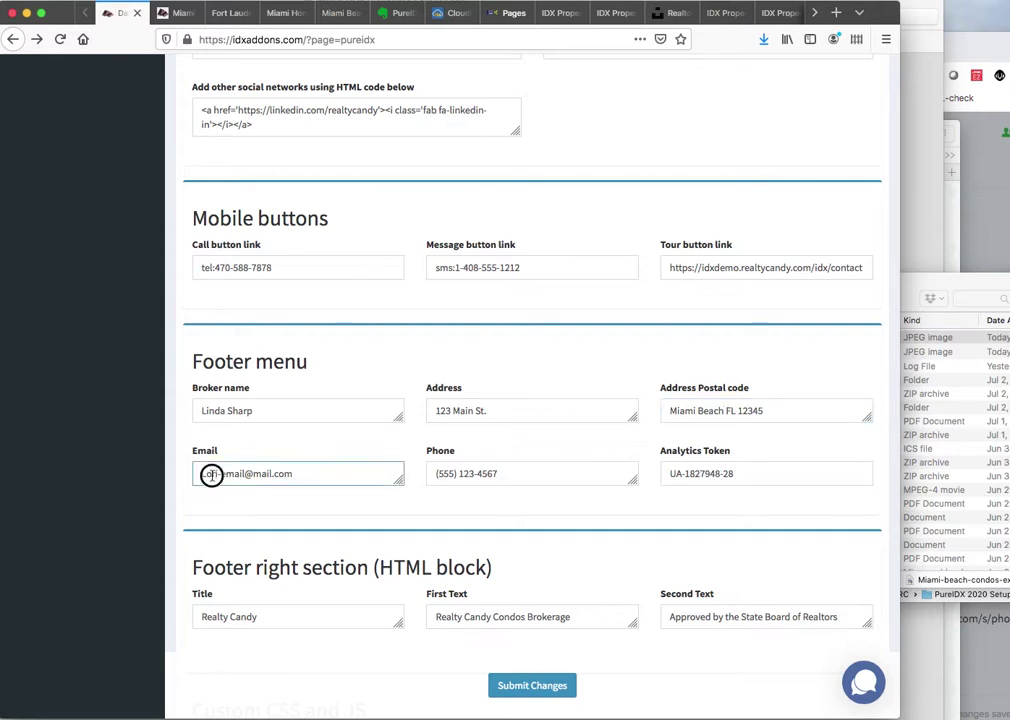
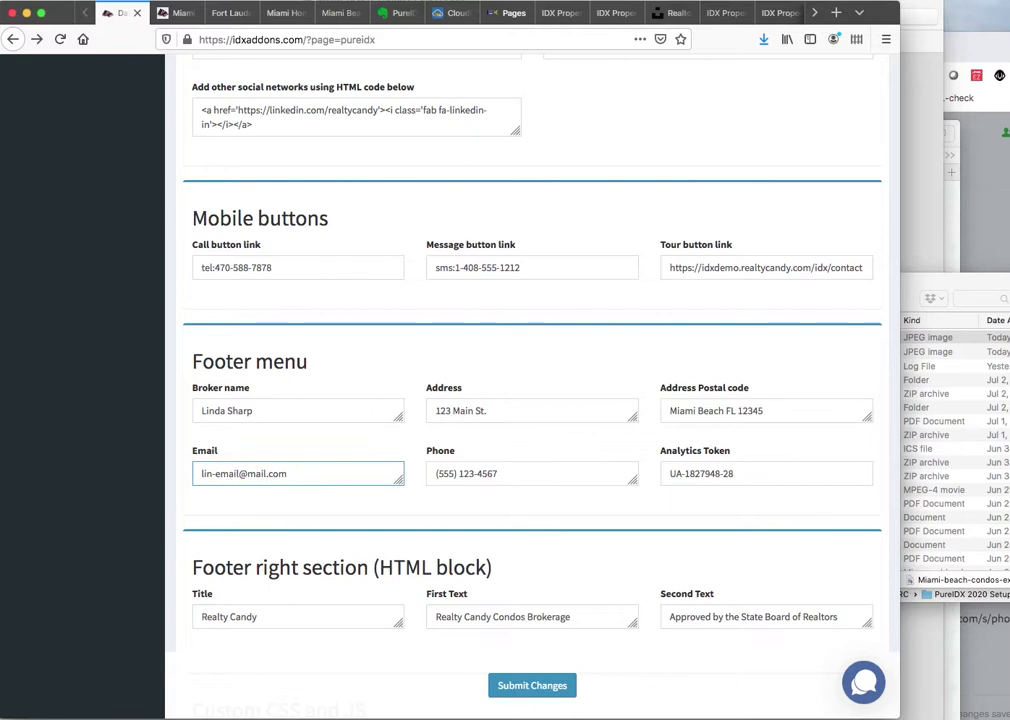
pyautogui.hotkey('alt', 'shift', 'Right')
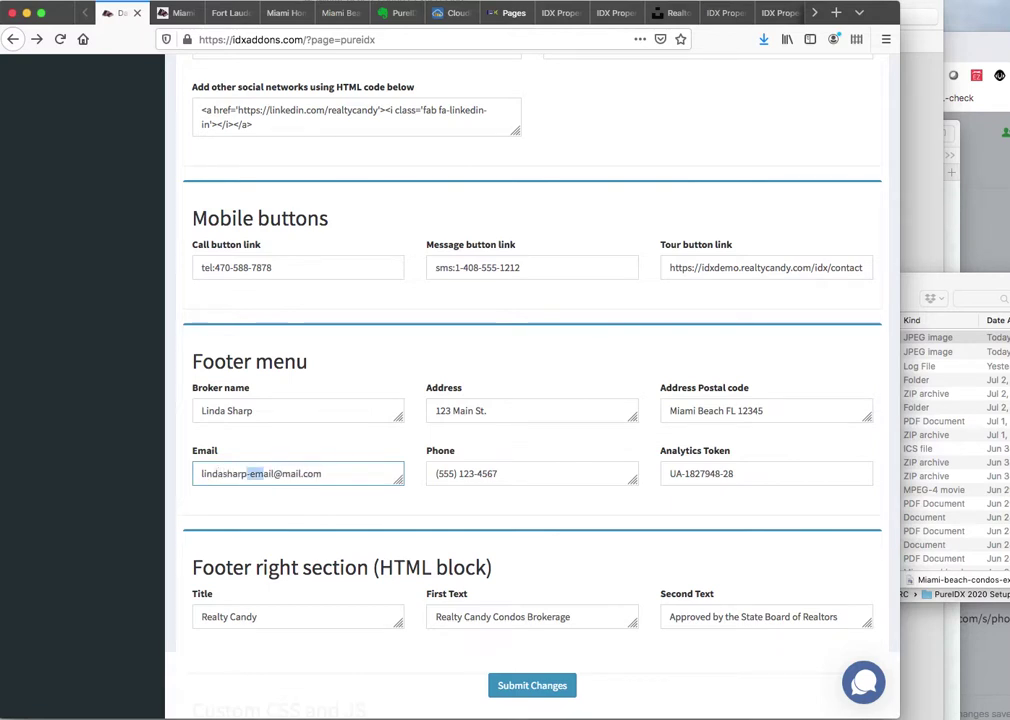
pyautogui.press('BackSpace')
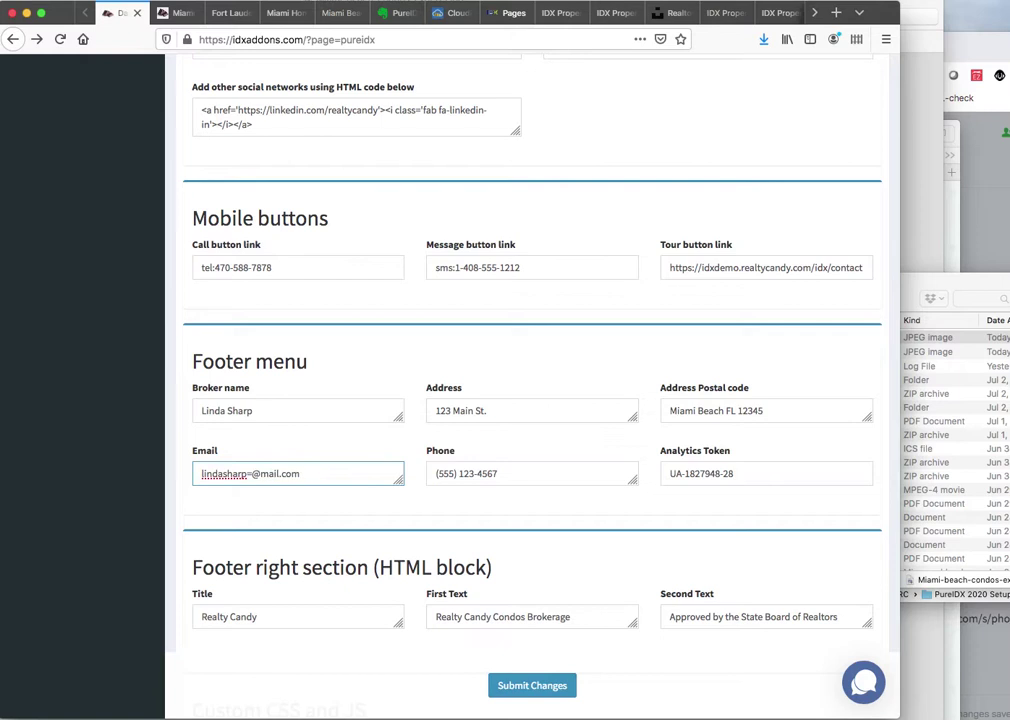
pyautogui.press('BackSpace')
pyautogui.click(530, 474)
pyautogui.click(704, 474)
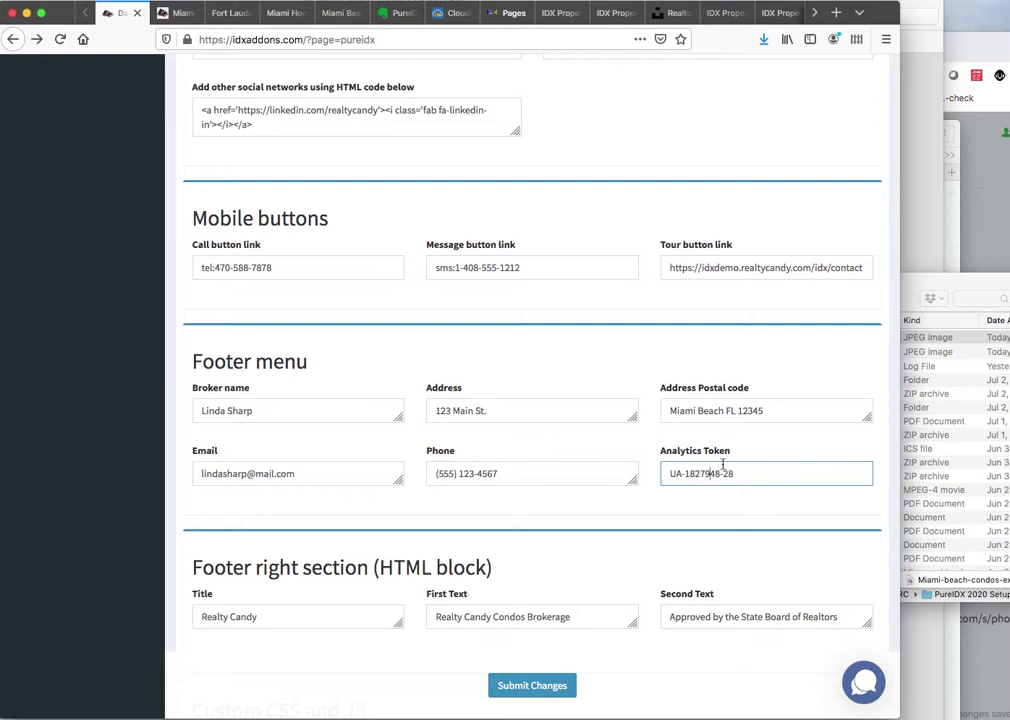
pyautogui.scroll(-3, 417, 582)
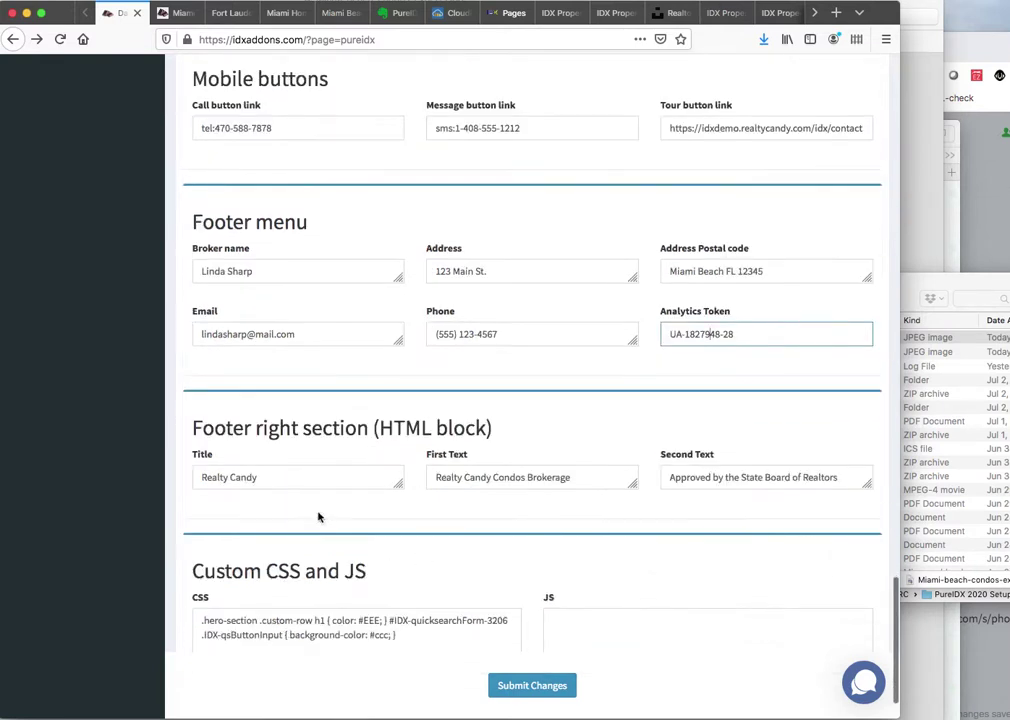
# - Change the footer right section title to 'Realty Candy Miami Beach Condos'
pyautogui.click(316, 480)
pyautogui.write('Miami Beach Condos')
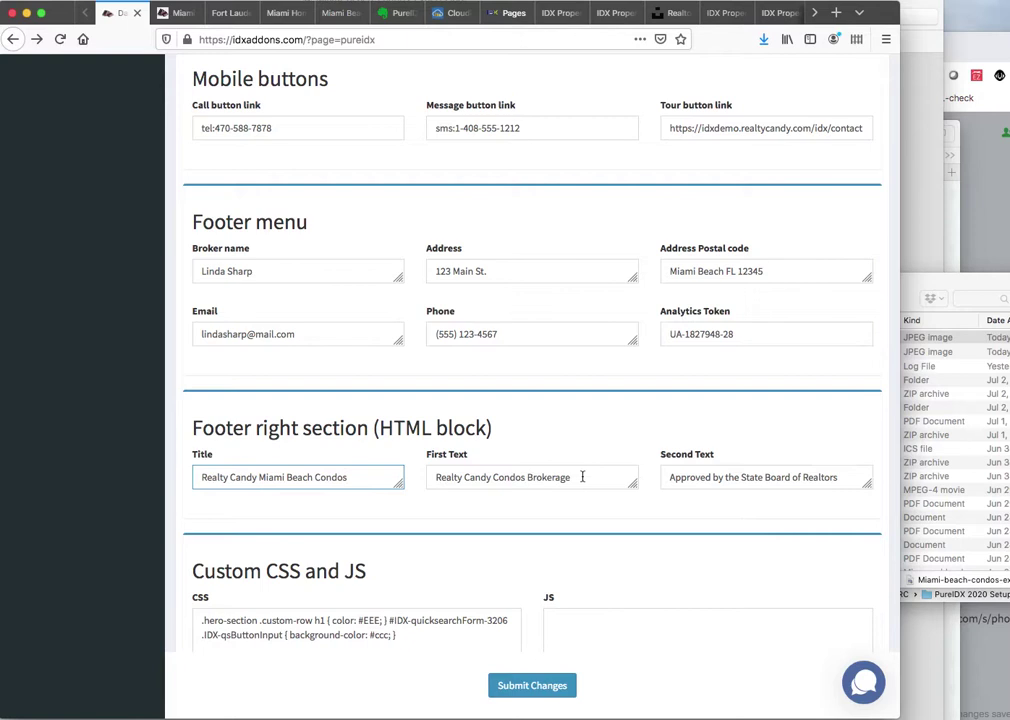
pyautogui.scroll(-3, 744, 478)
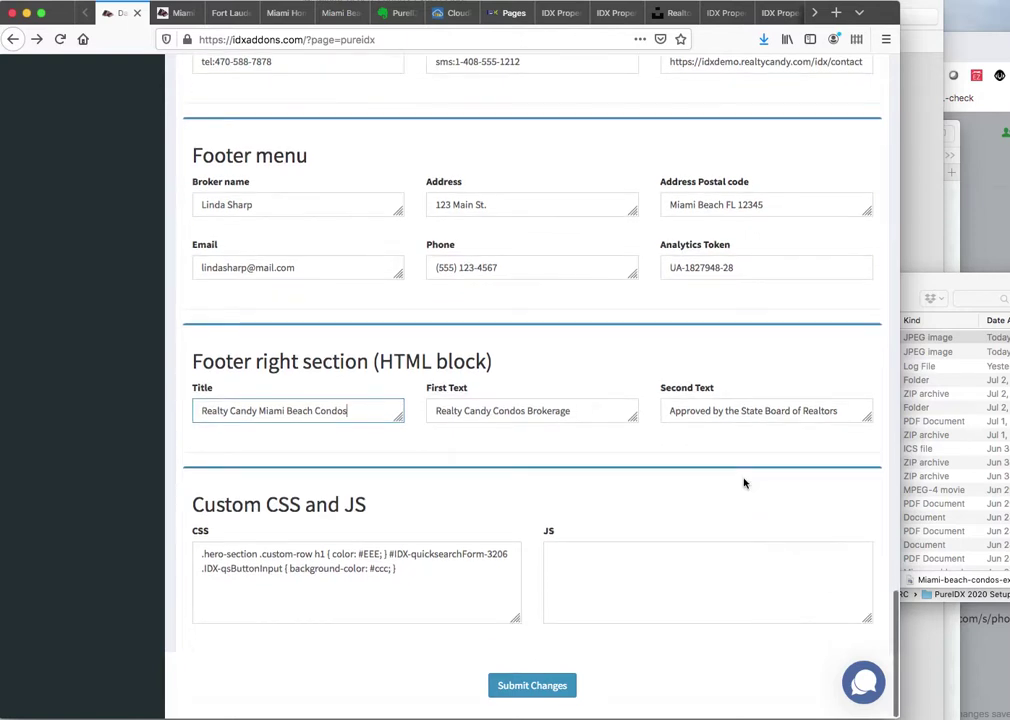
pyautogui.click(847, 410)
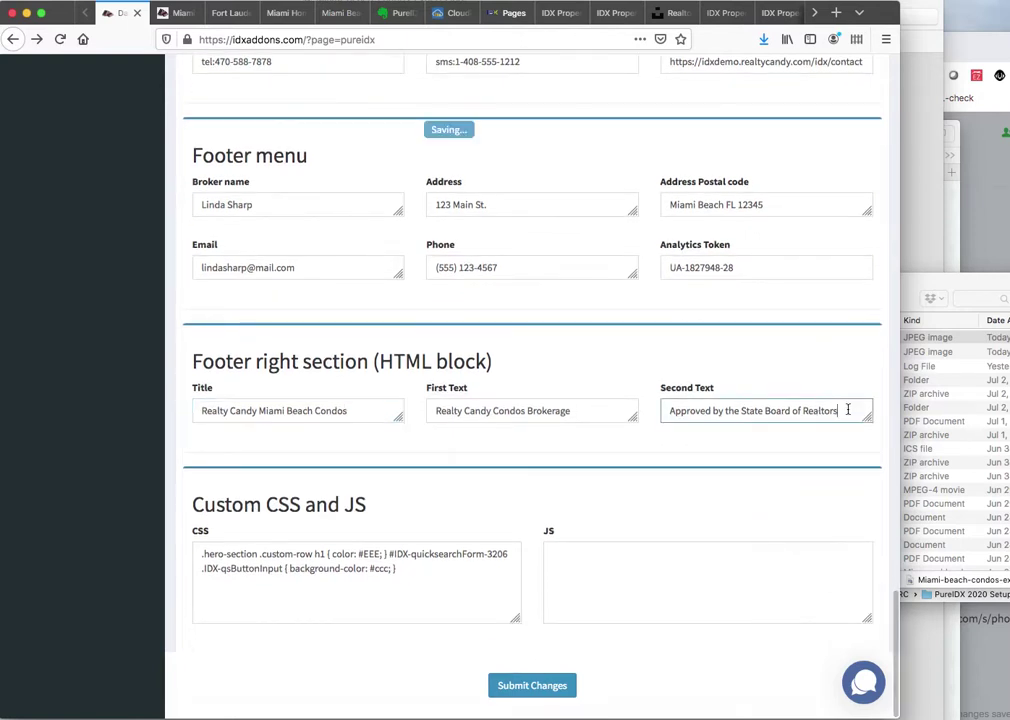
# - Submit the dashboard changes
pyautogui.scroll(2, 568, 372)
pyautogui.scroll(10, 568, 374)
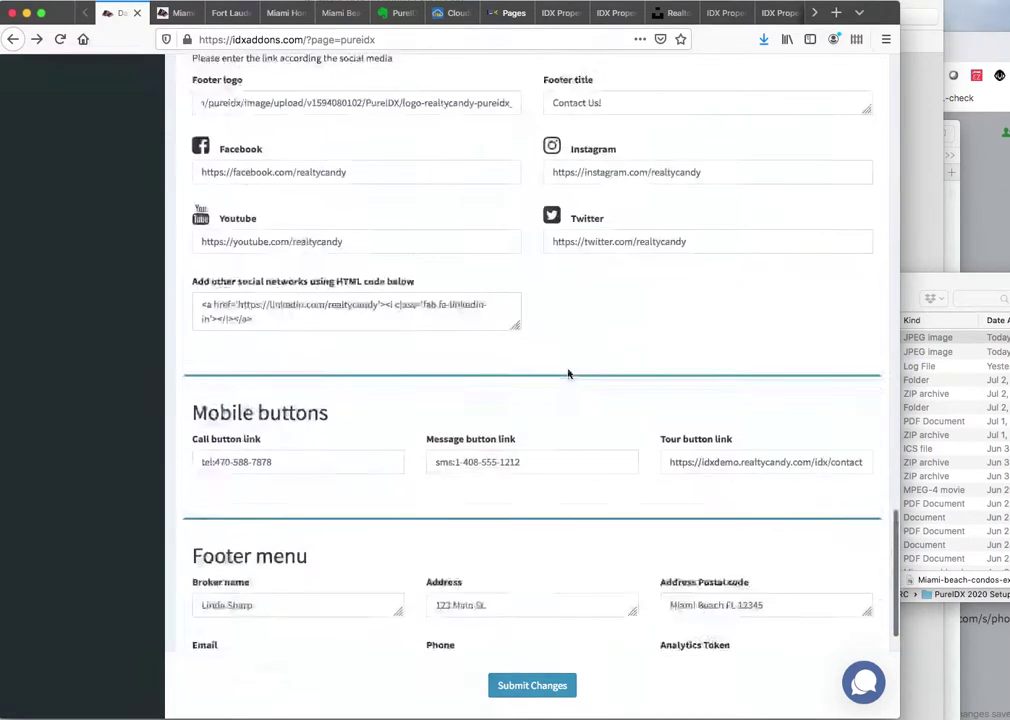
pyautogui.scroll(8, 567, 369)
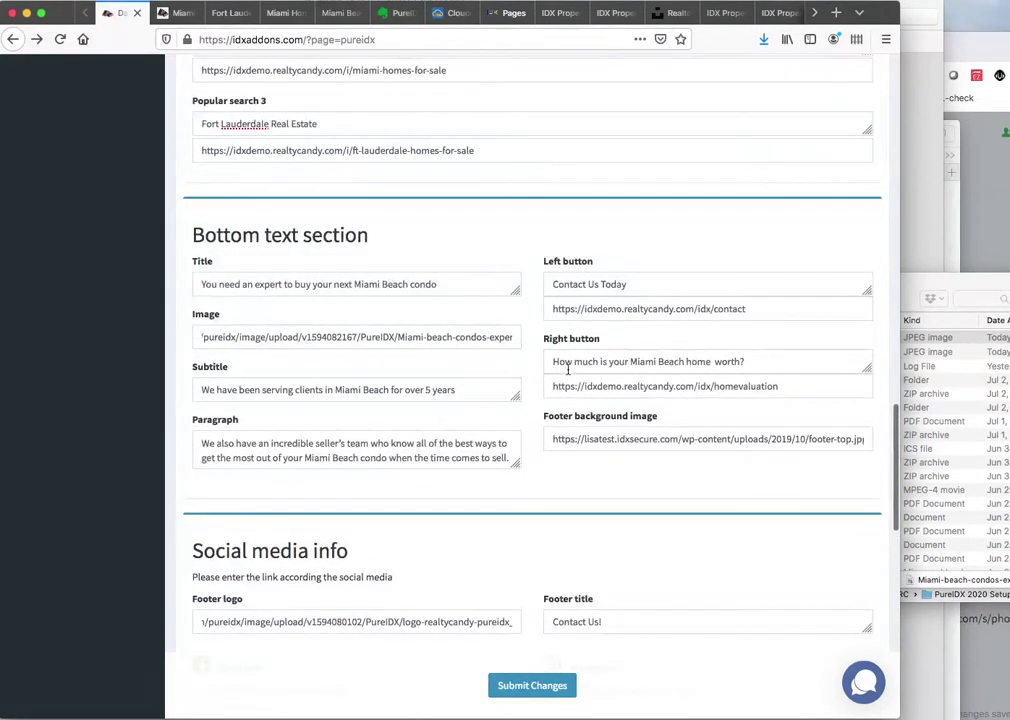
pyautogui.scroll(-5, 568, 550)
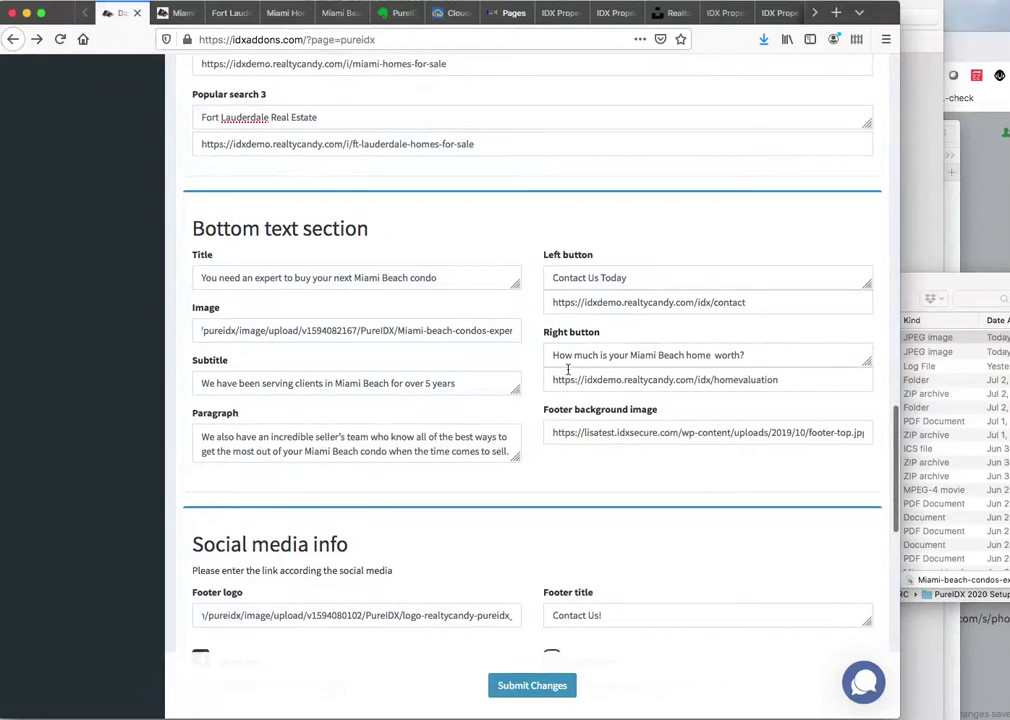
pyautogui.click(532, 683)
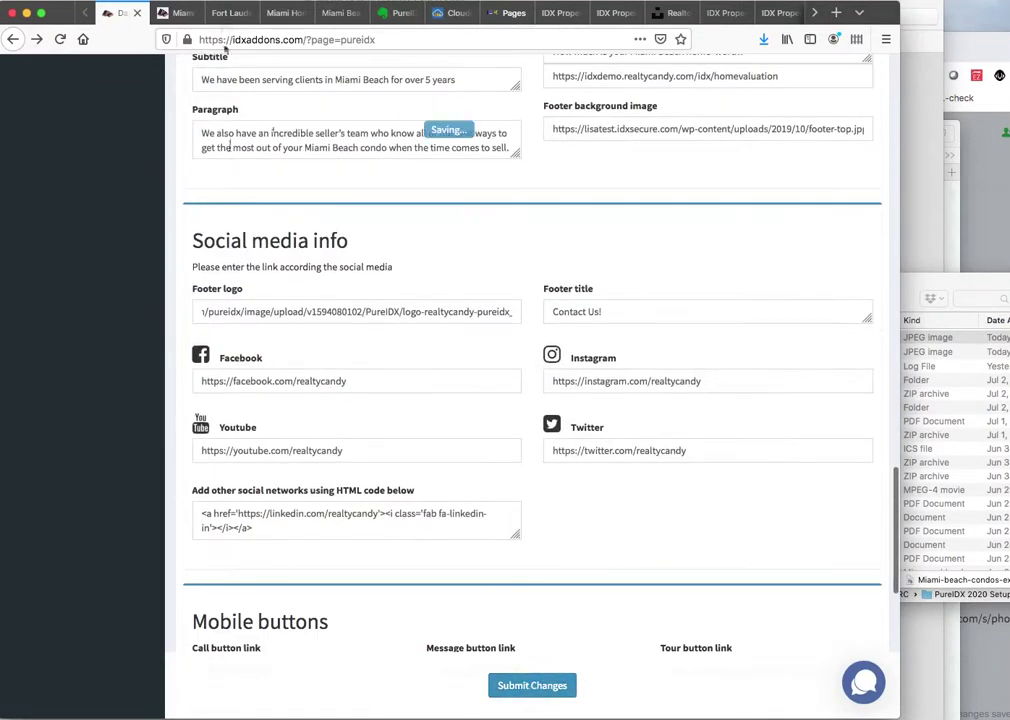
# - Reload the live PureIDX site, then copy the businesswoman Unsplash link from the Evernote checklist
pyautogui.click(184, 15)
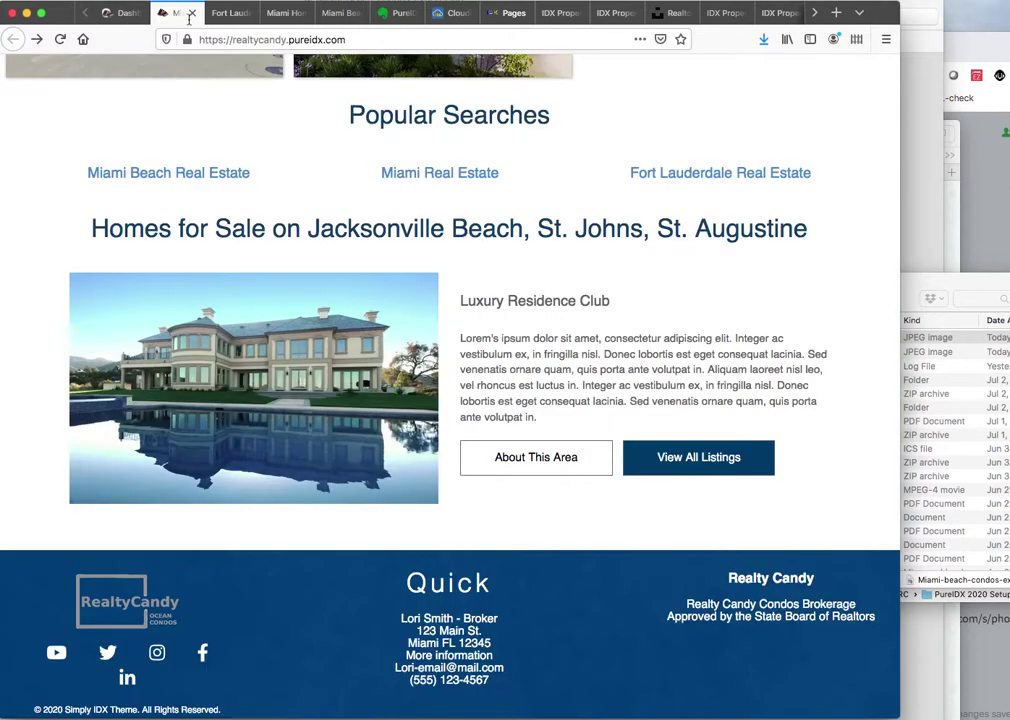
pyautogui.press('super+r')
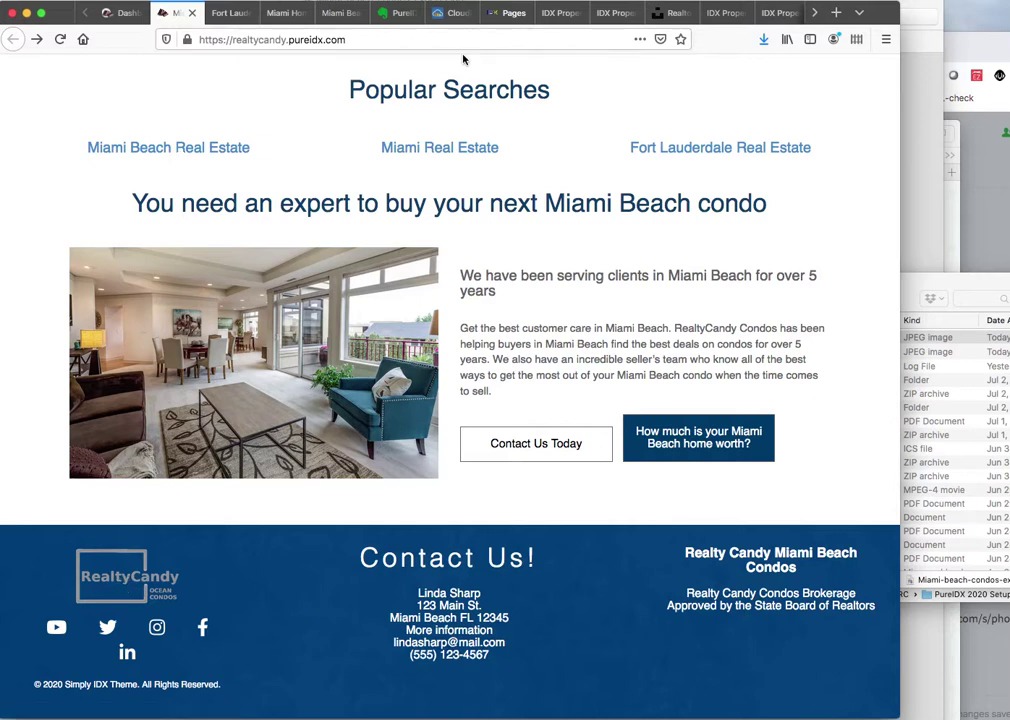
pyautogui.click(398, 12)
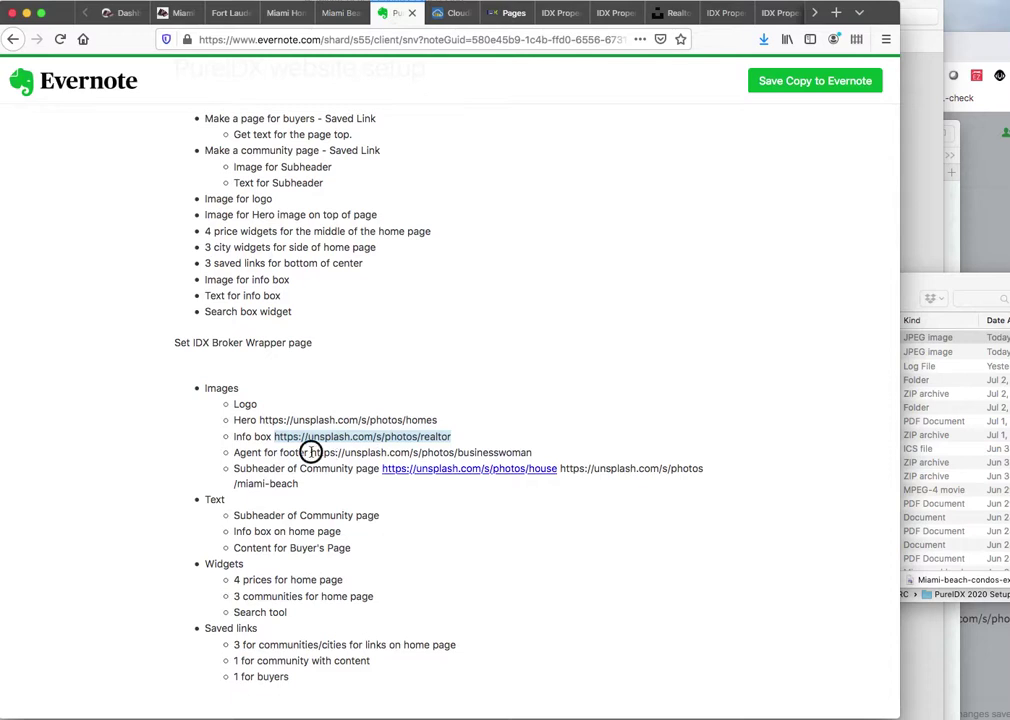
pyautogui.moveTo(311, 452); pyautogui.dragTo(541, 452)
pyautogui.hotkey('ctrl', 'c')
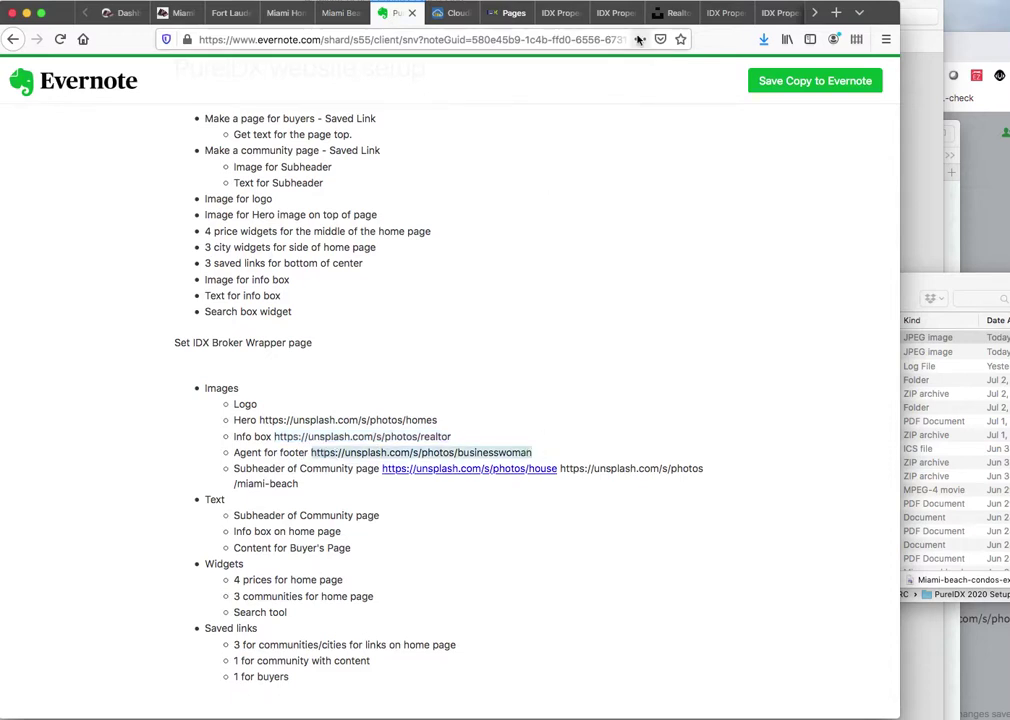
pyautogui.hotkey('ctrl', 'Tab')
pyautogui.hotkey('ctrl', 'Tab')
pyautogui.hotkey('ctrl', 'Tab')
pyautogui.hotkey('ctrl', 'Tab')
pyautogui.hotkey('ctrl', 'Tab')
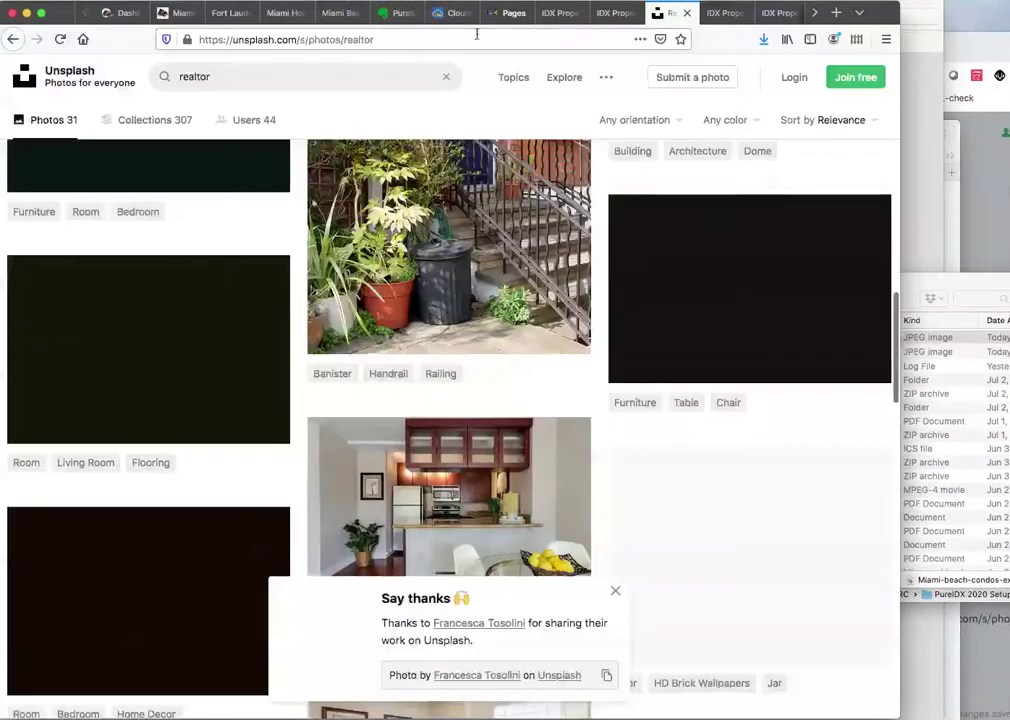
# - Load the Unsplash businesswoman photo results and download the purple-blazer portrait
pyautogui.click(476, 34)
pyautogui.hotkey('ctrl', 'v')
pyautogui.press('Return')
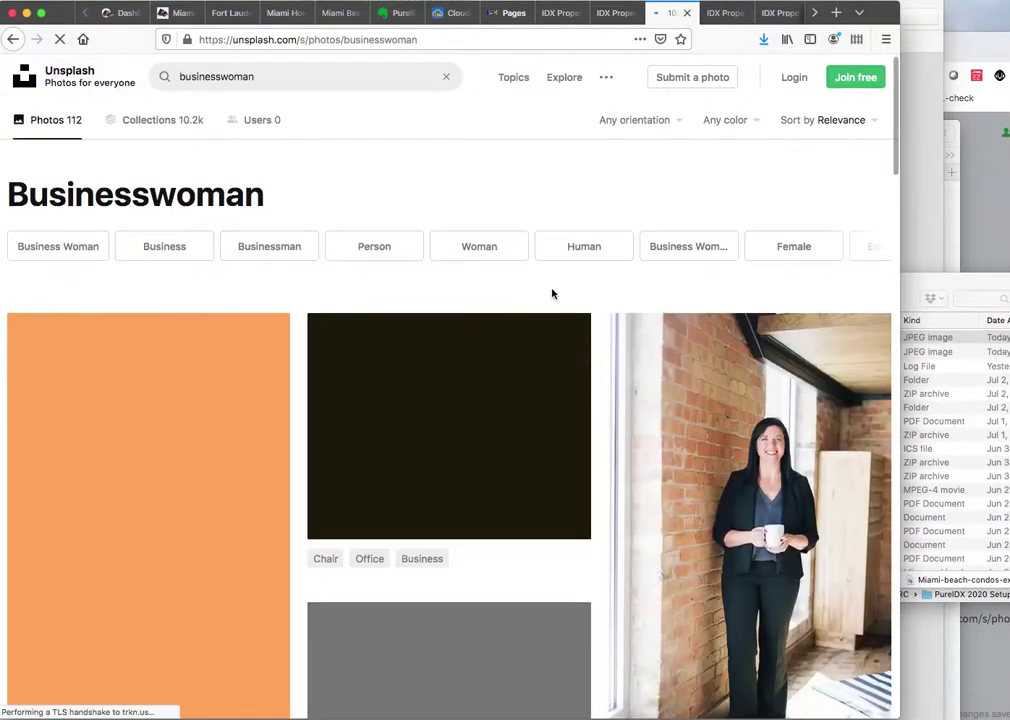
pyautogui.scroll(-3, 552, 293)
pyautogui.scroll(2, 552, 291)
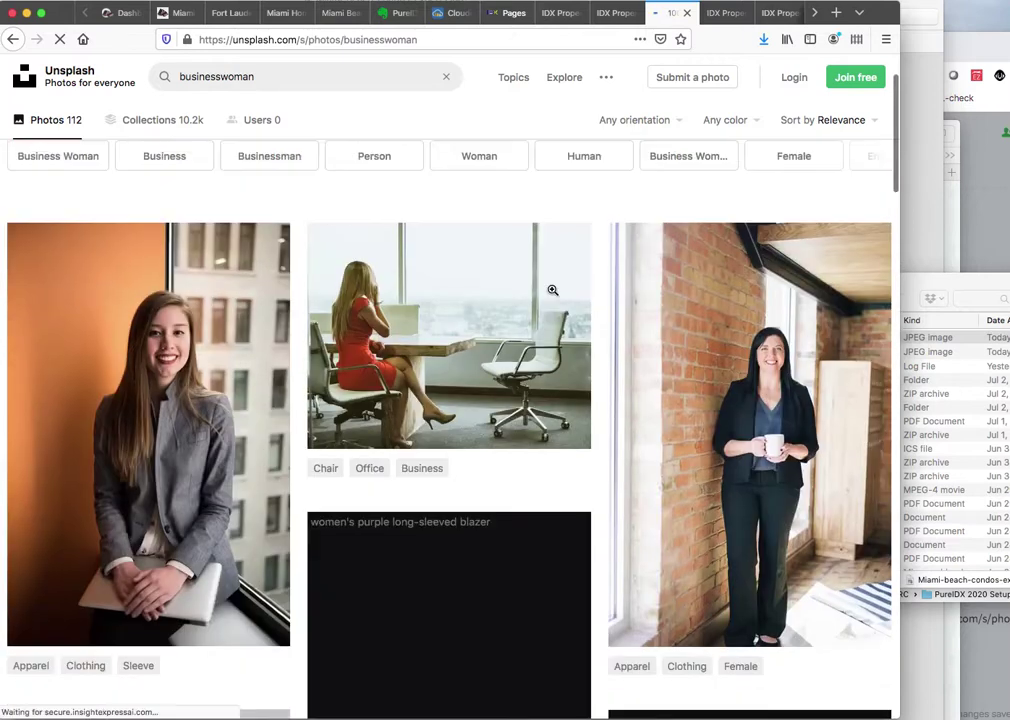
pyautogui.scroll(-4, 552, 290)
pyautogui.scroll(3, 552, 290)
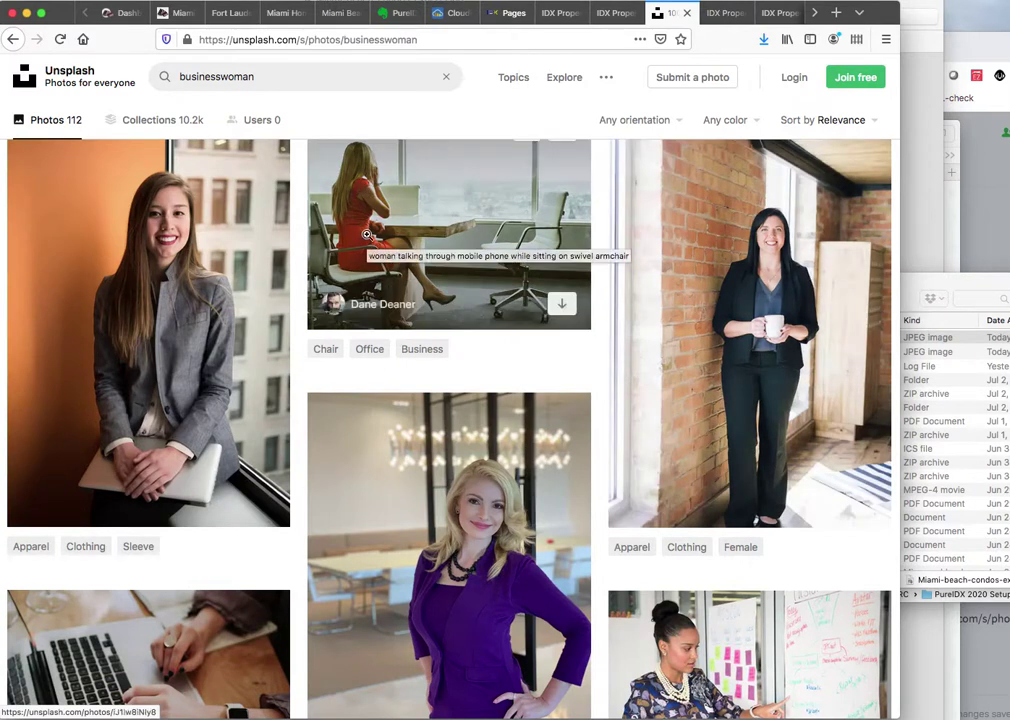
pyautogui.scroll(-3, 480, 521)
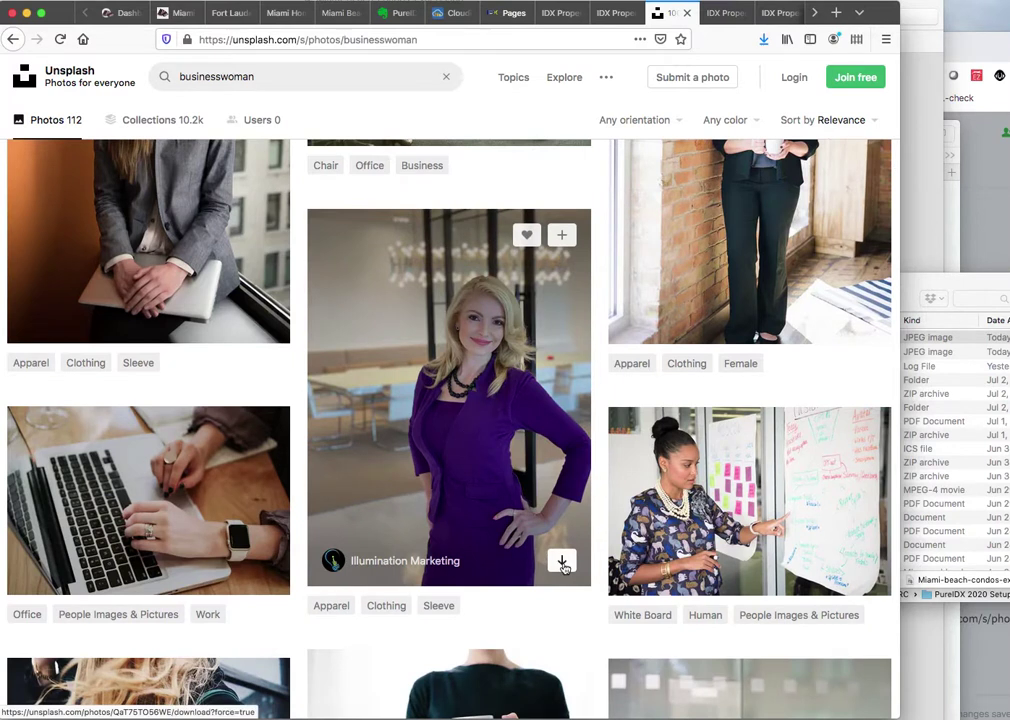
pyautogui.click(561, 561)
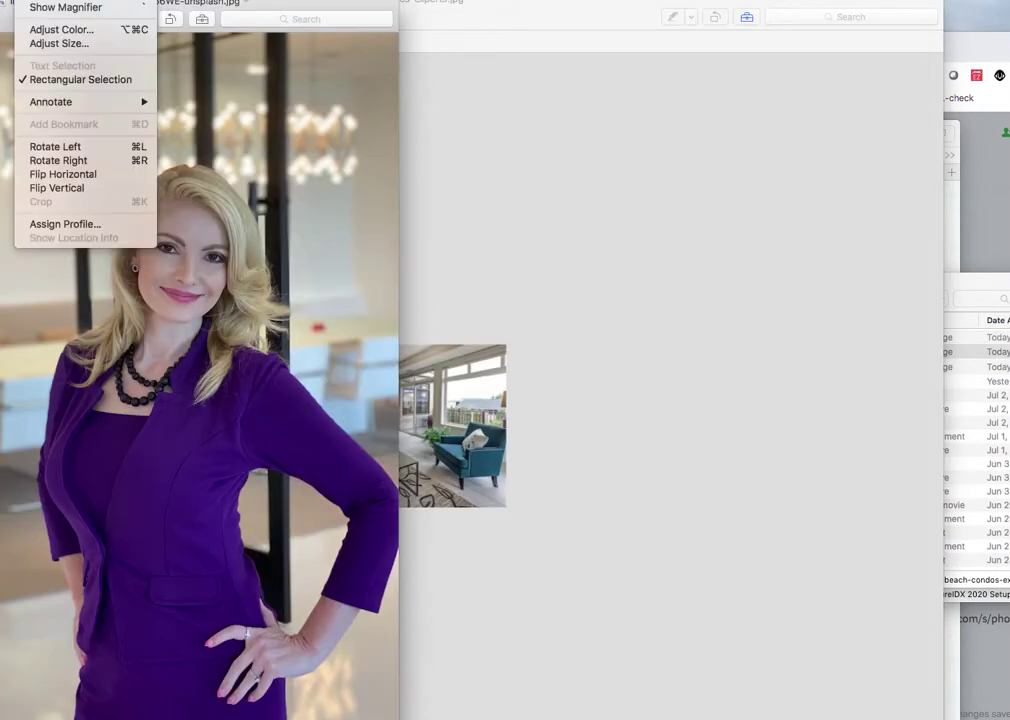
# - Resize the portrait in Preview to 600 pixels wide (600 × 800)
pyautogui.click(59, 43)
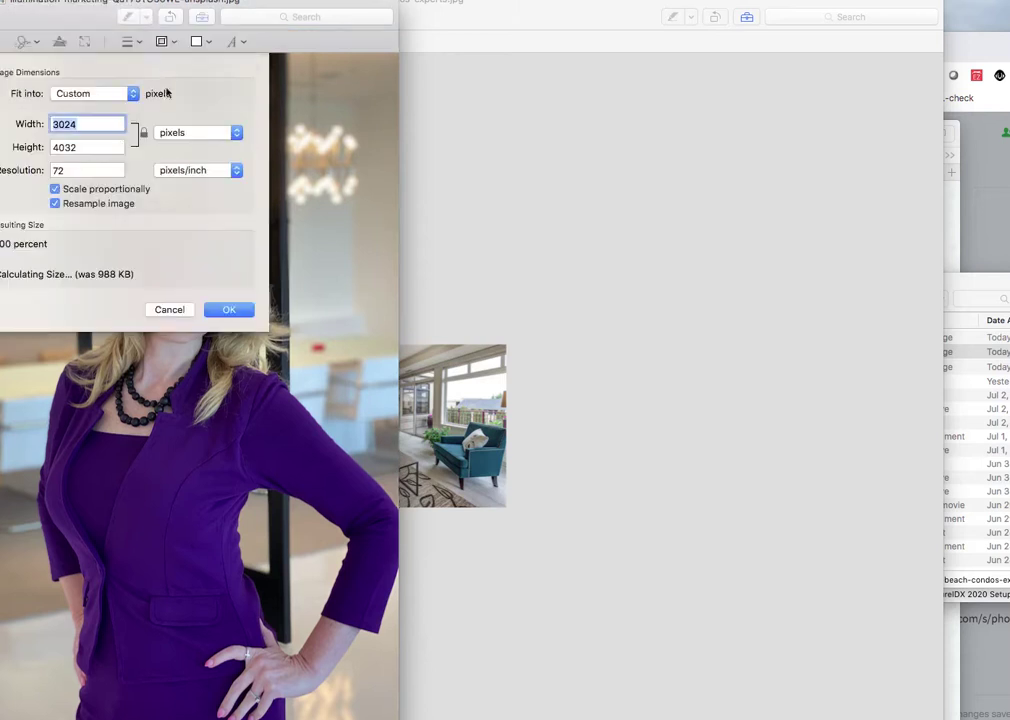
pyautogui.write('600')
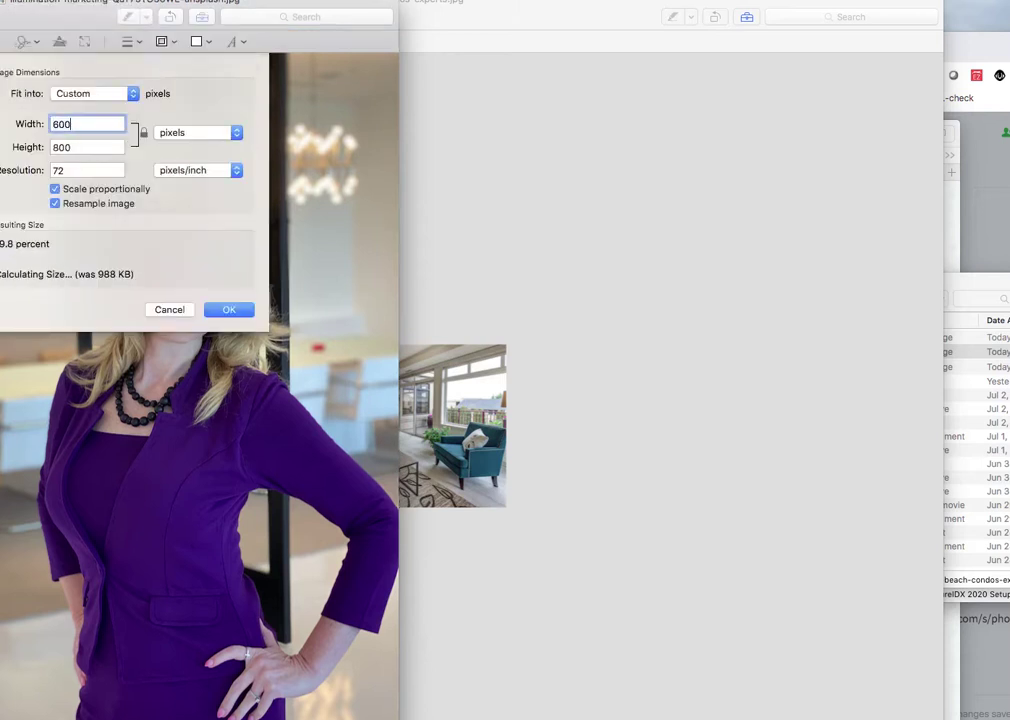
pyautogui.press('Return')
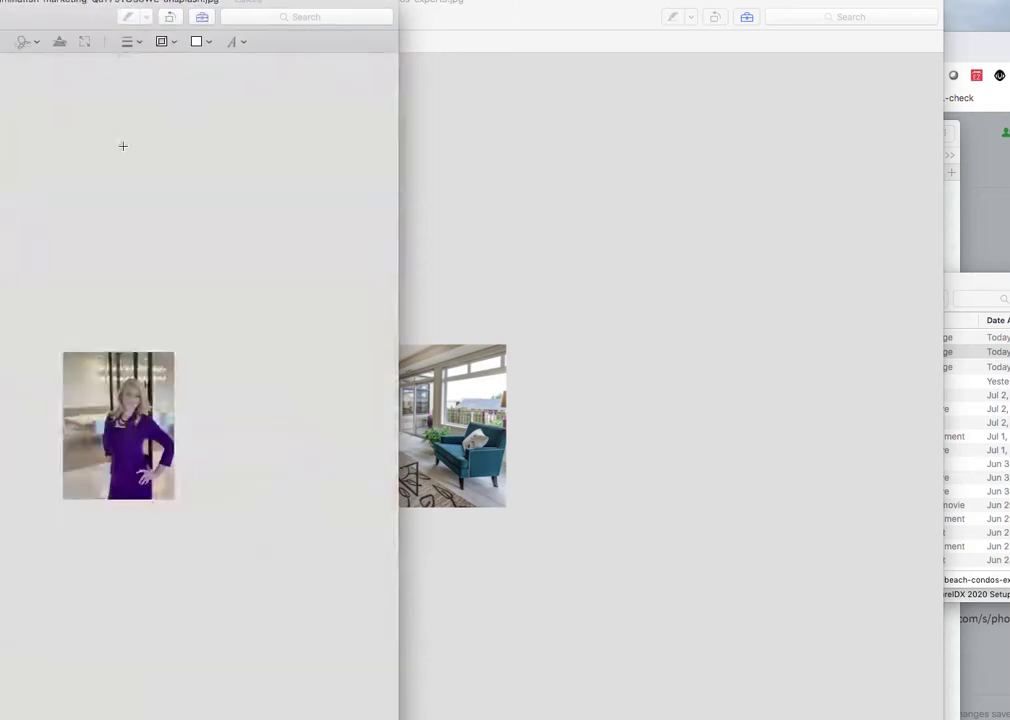
# - Rename the photo file to the realtor's name followed by '-realtor.jpg'
pyautogui.click(84, 3)
pyautogui.press('BackSpace')
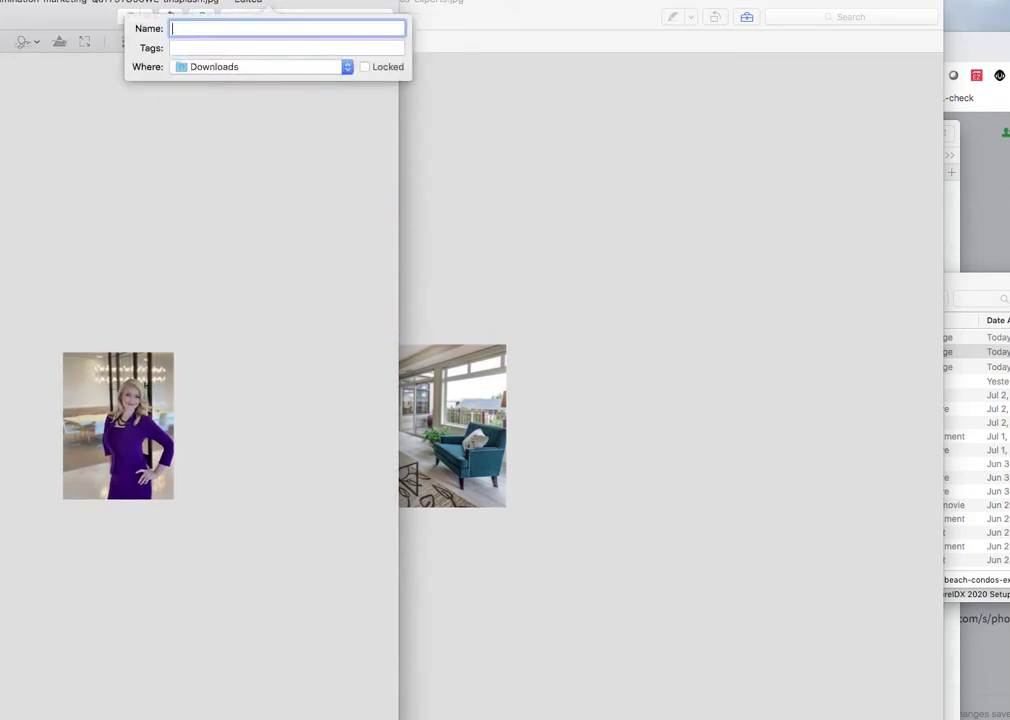
pyautogui.press('Return')
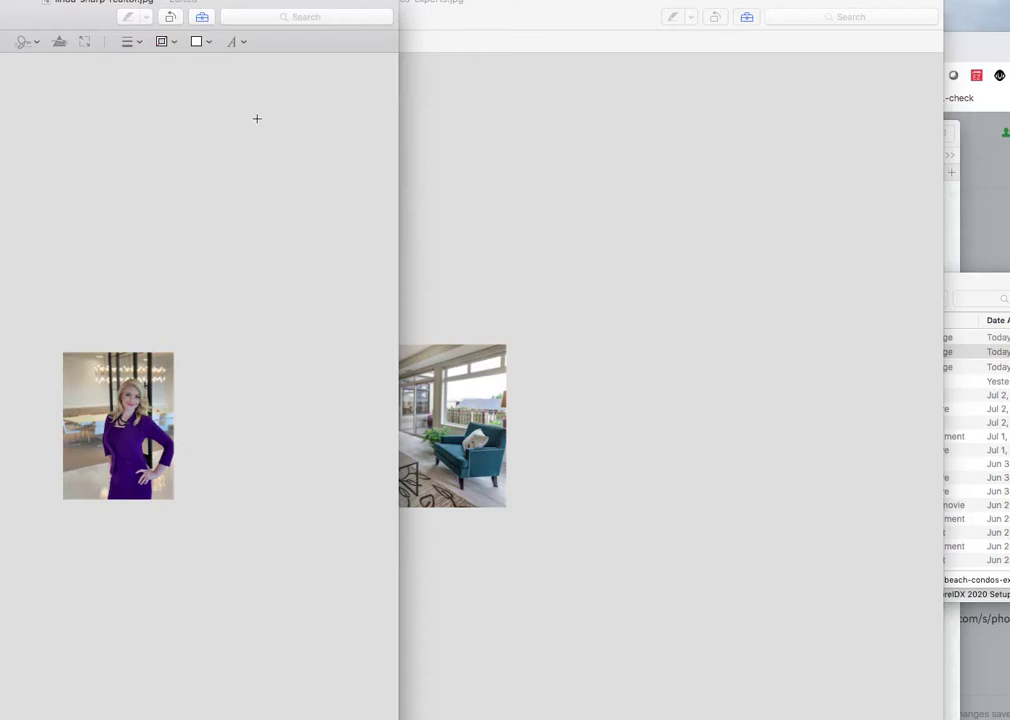
pyautogui.press('super+Tab')
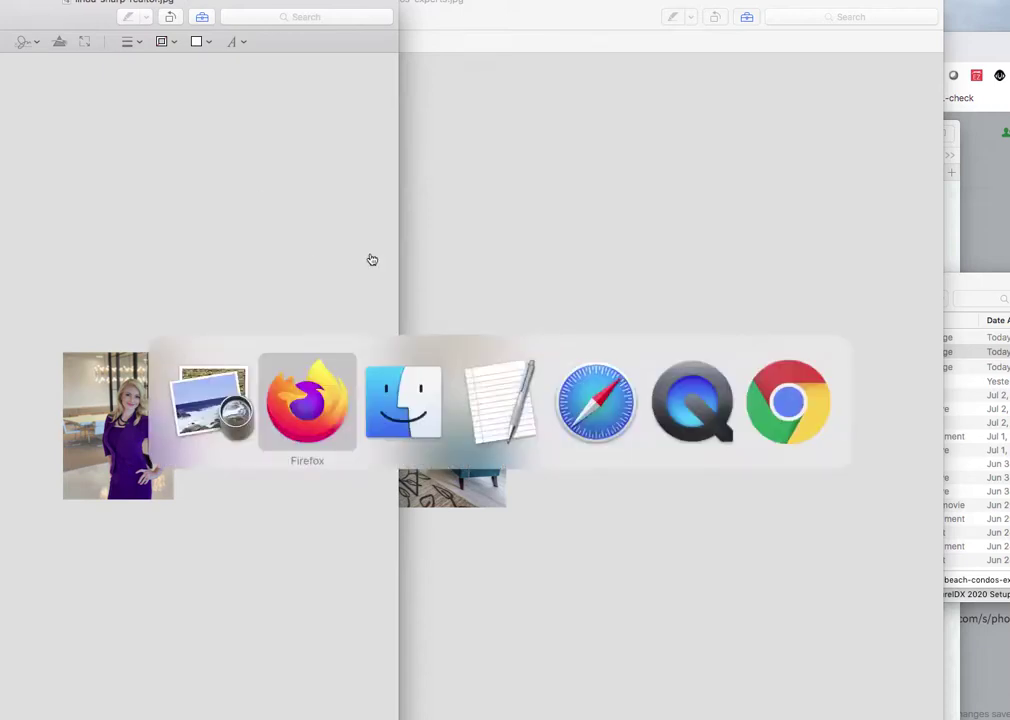
# - Upload the renamed realtor photo into Cloudinary's PureIDX folder and copy its link
pyautogui.click(451, 13)
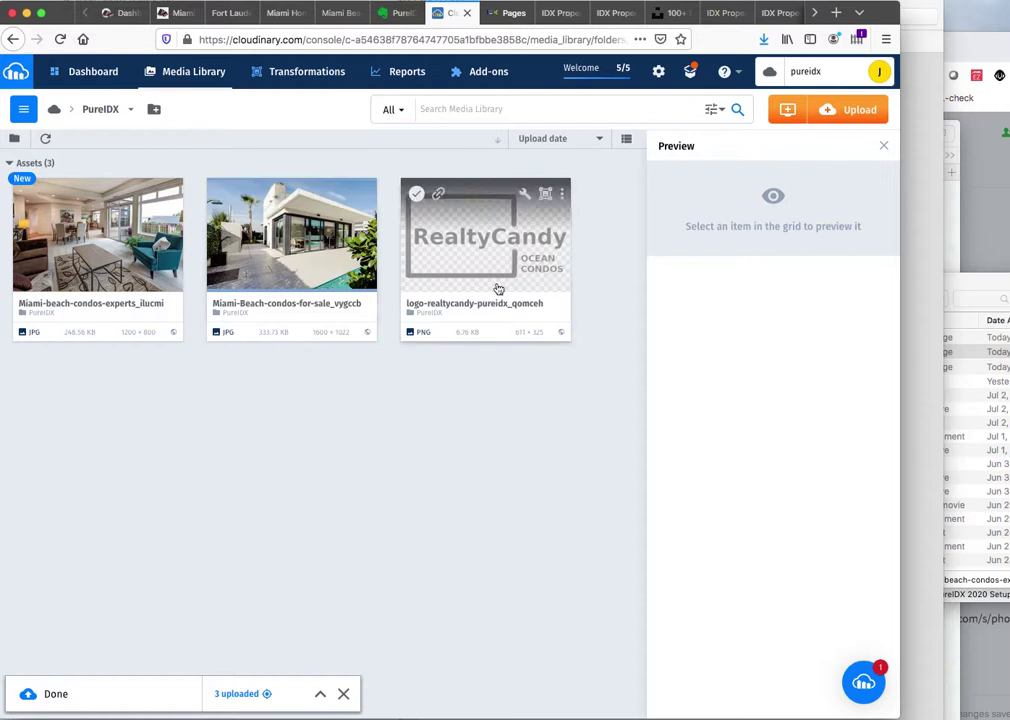
pyautogui.press('super+Tab')
pyautogui.press('super+Tab')
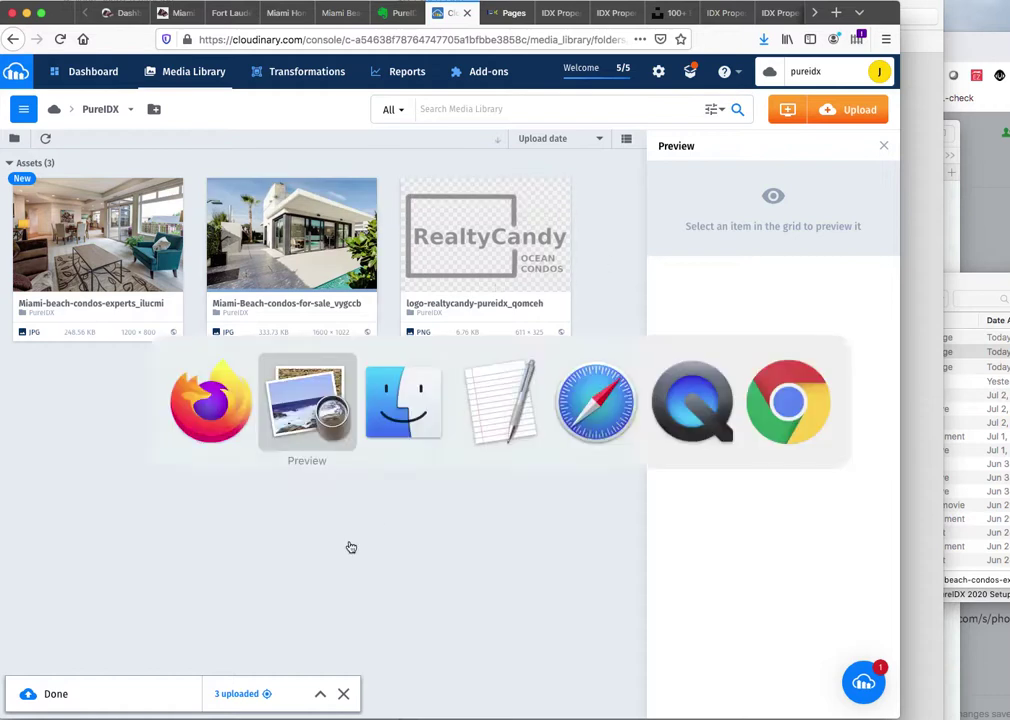
pyautogui.click(729, 338)
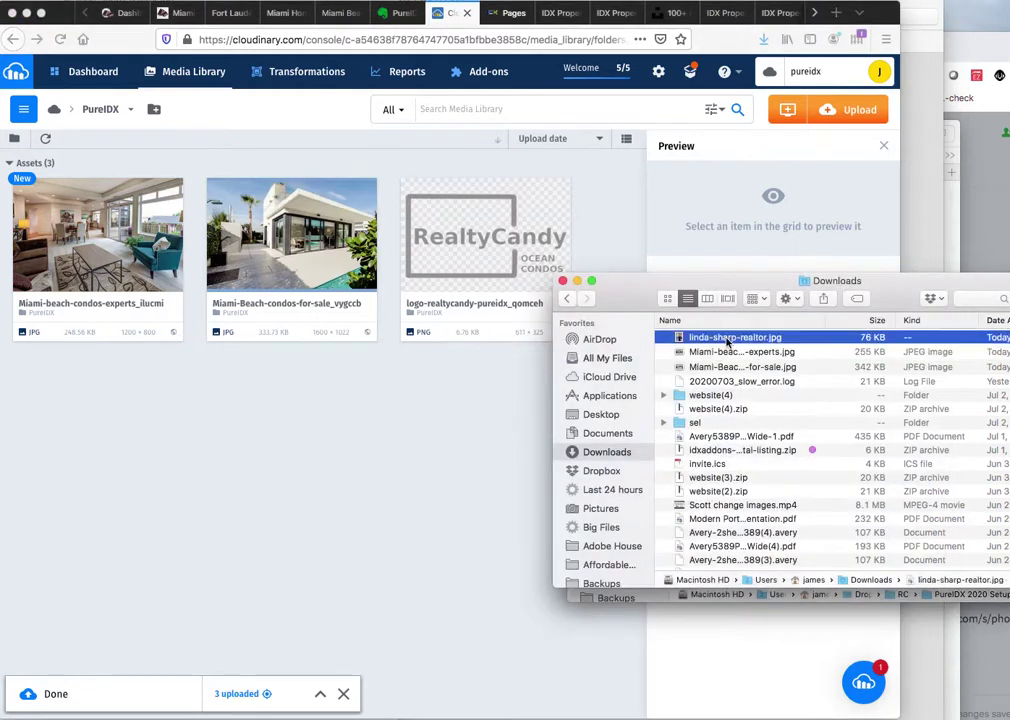
pyautogui.moveTo(729, 341); pyautogui.dragTo(303, 432)
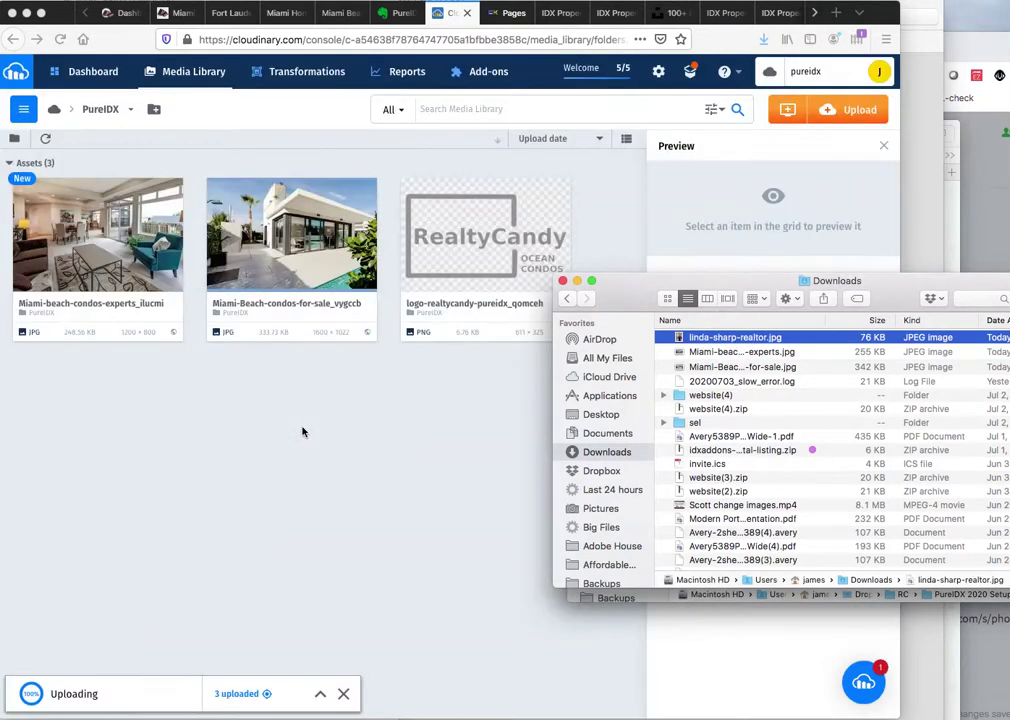
pyautogui.click(308, 455)
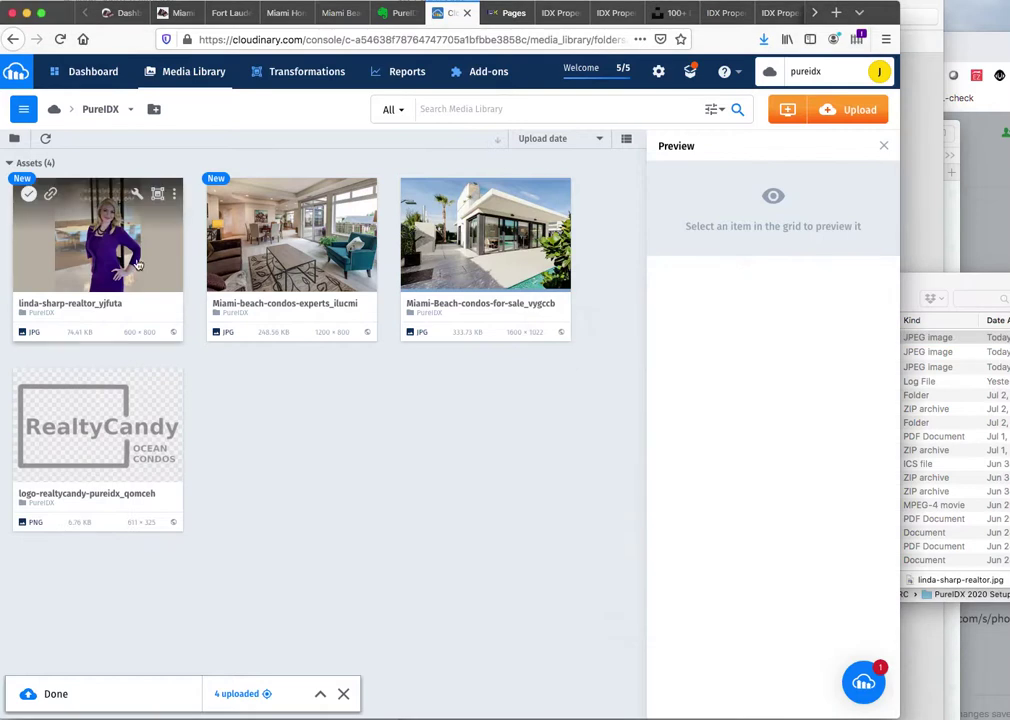
pyautogui.click(51, 194)
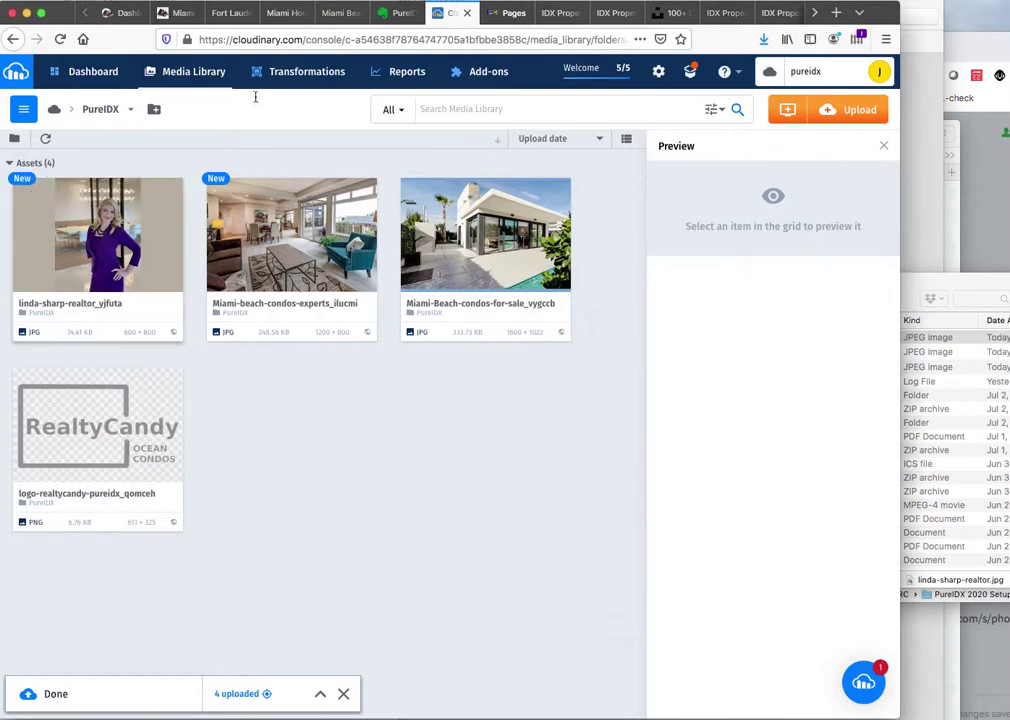
pyautogui.click(128, 15)
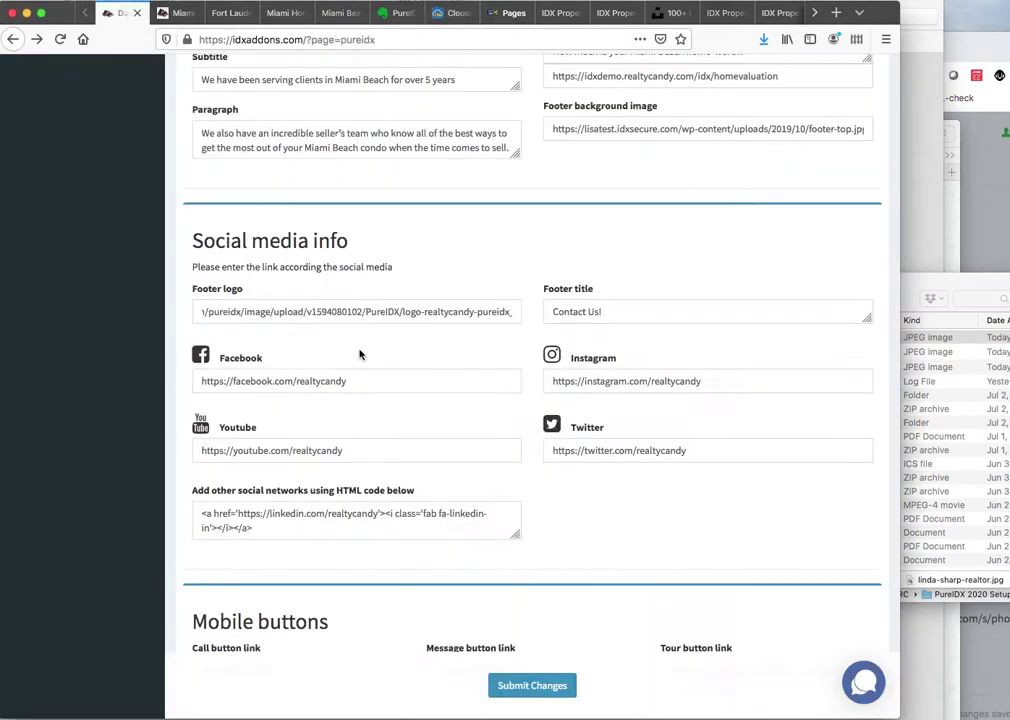
# - Set the Footer logo to the Cloudinary realtor photo URL, remove the LinkedIn HTML code, and submit
pyautogui.tripleClick(348, 312)
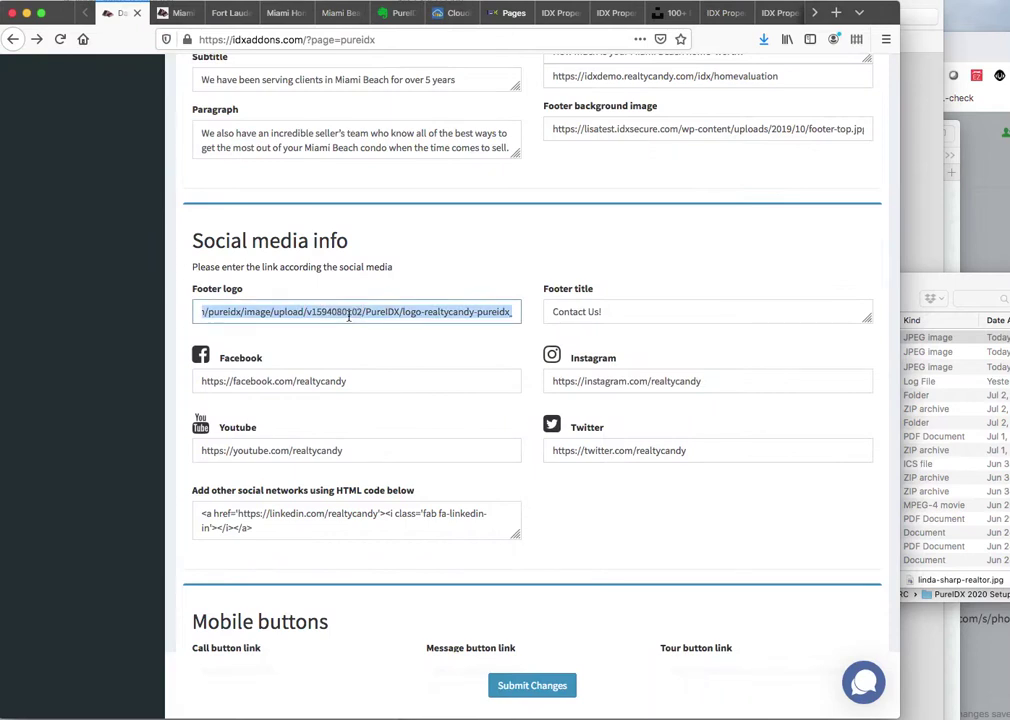
pyautogui.press('super+v')
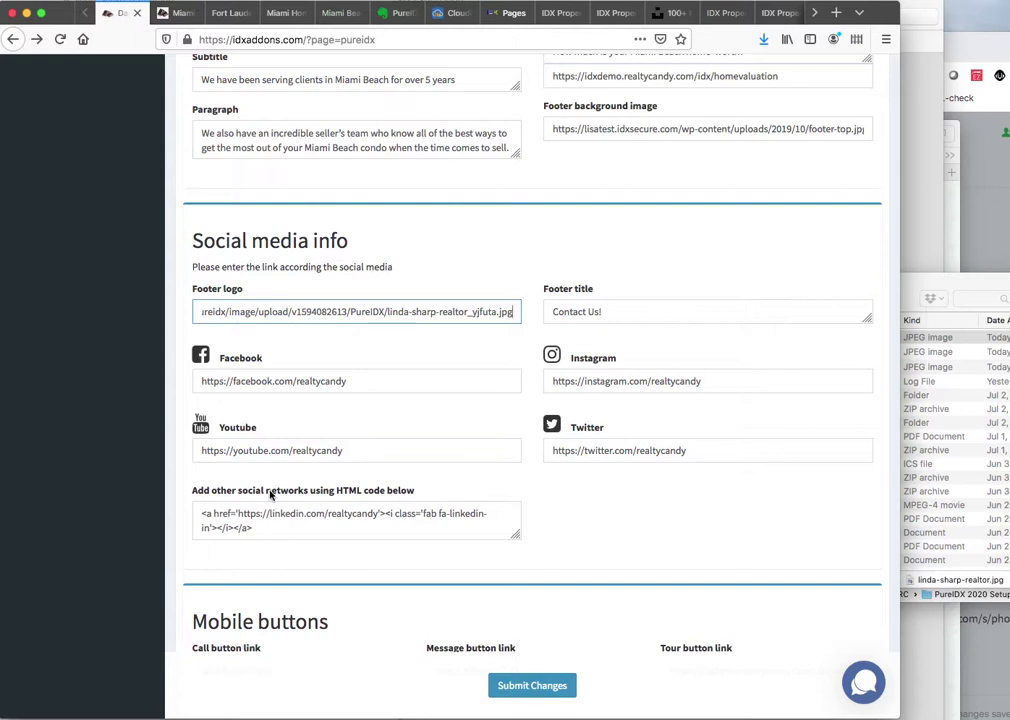
pyautogui.click(289, 534)
pyautogui.moveTo(289, 534); pyautogui.dragTo(183, 518)
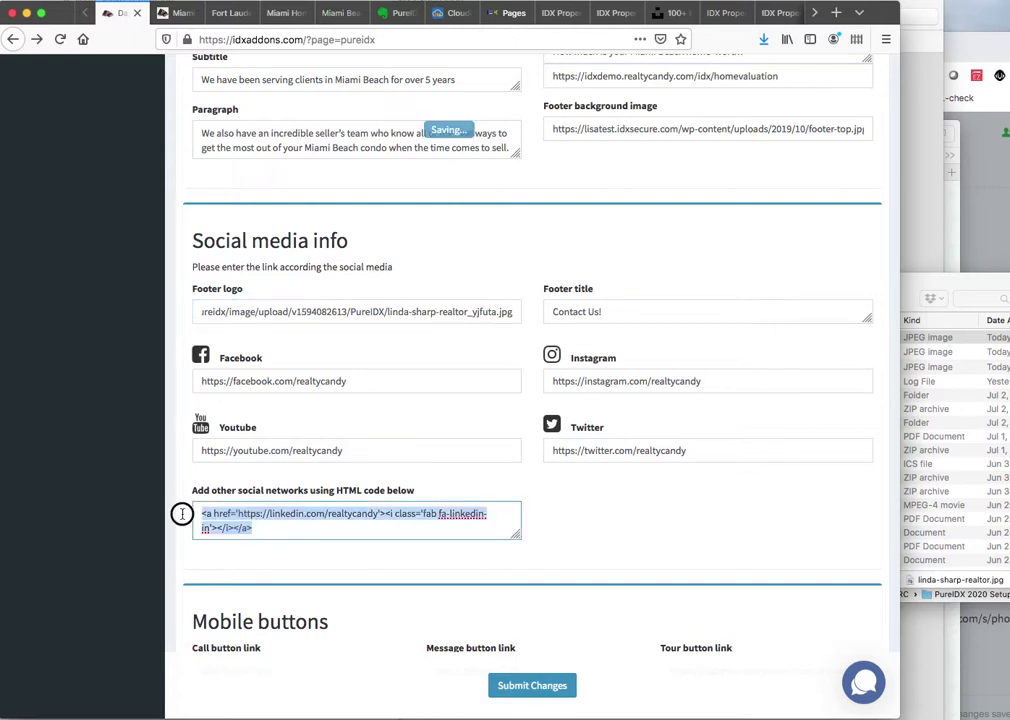
pyautogui.press('BackSpace')
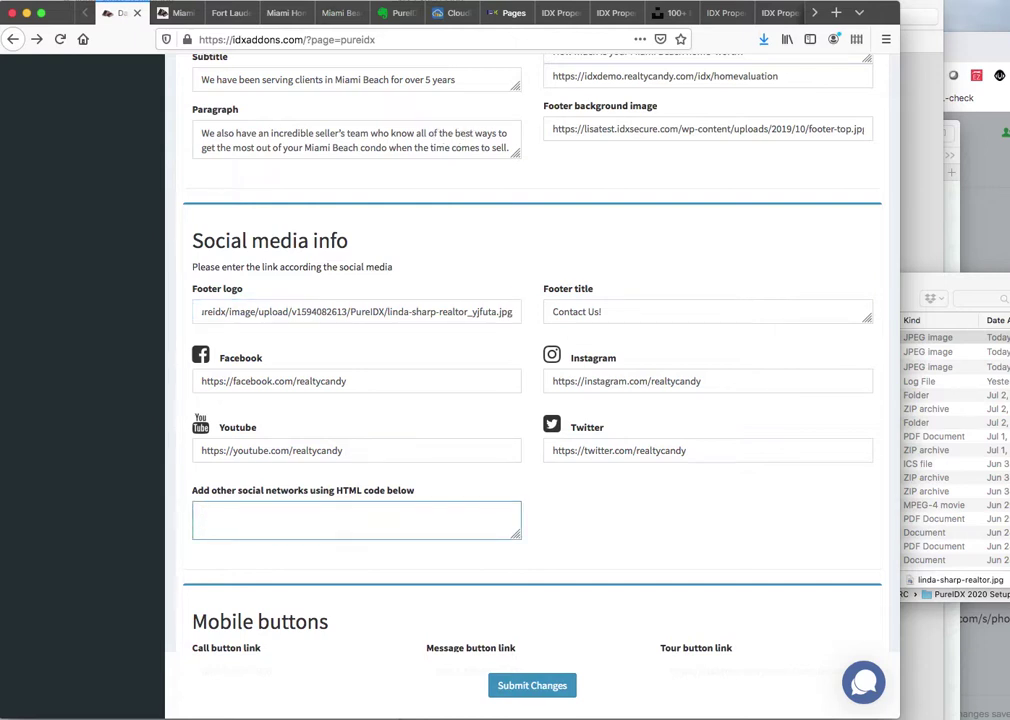
pyautogui.click(618, 467)
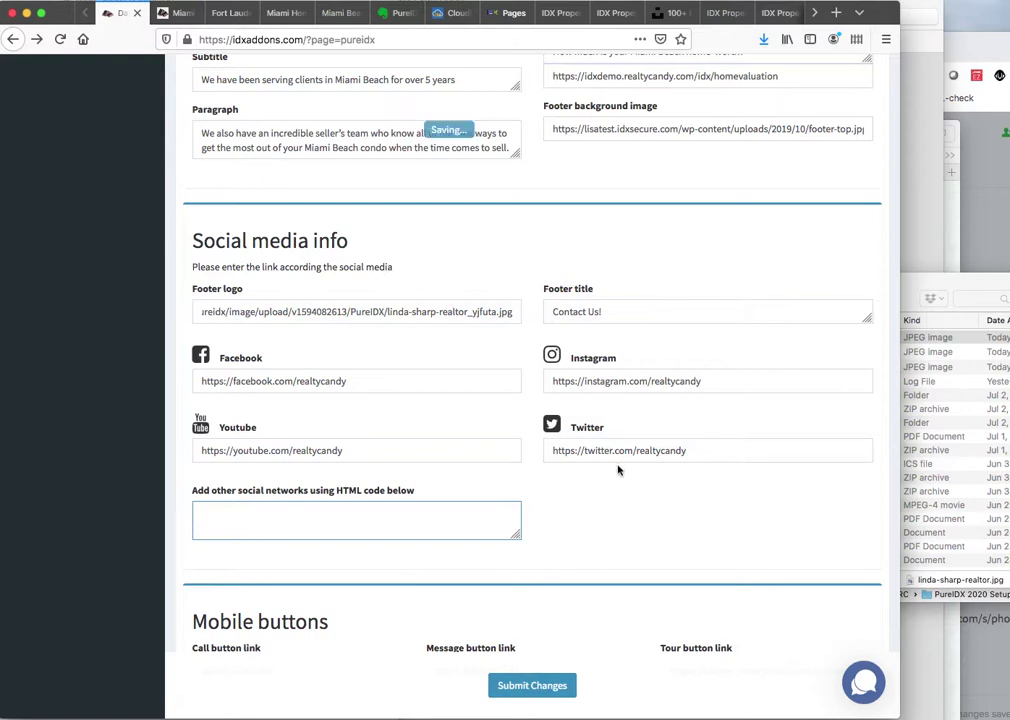
pyautogui.scroll(-5, 618, 467)
pyautogui.scroll(-3, 618, 467)
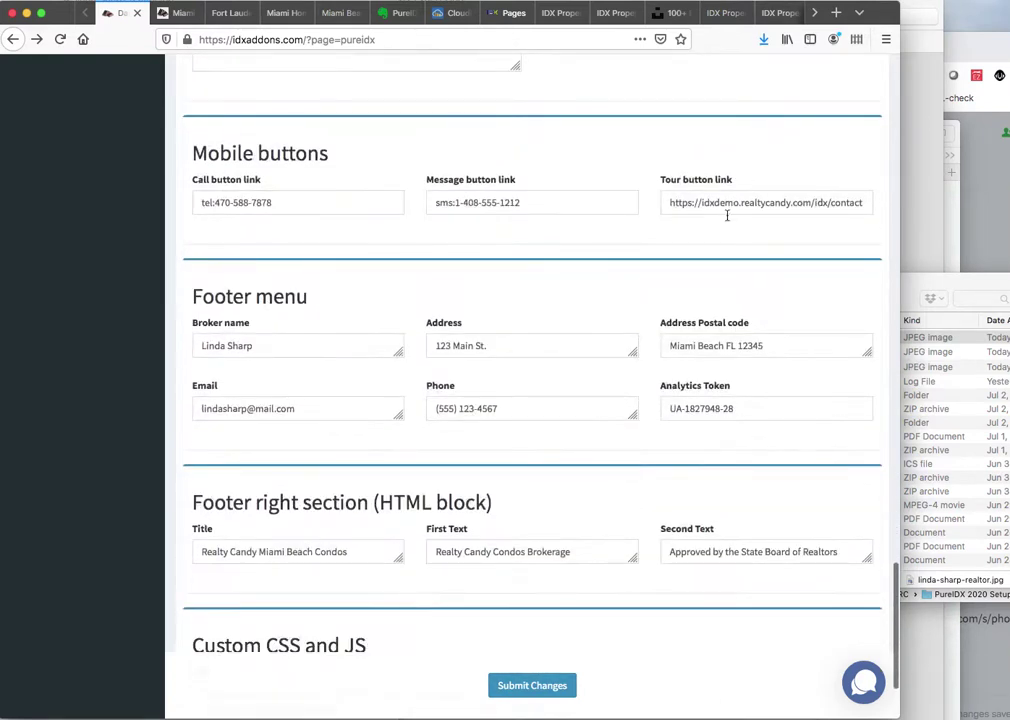
pyautogui.scroll(-1, 535, 678)
pyautogui.scroll(-2, 540, 683)
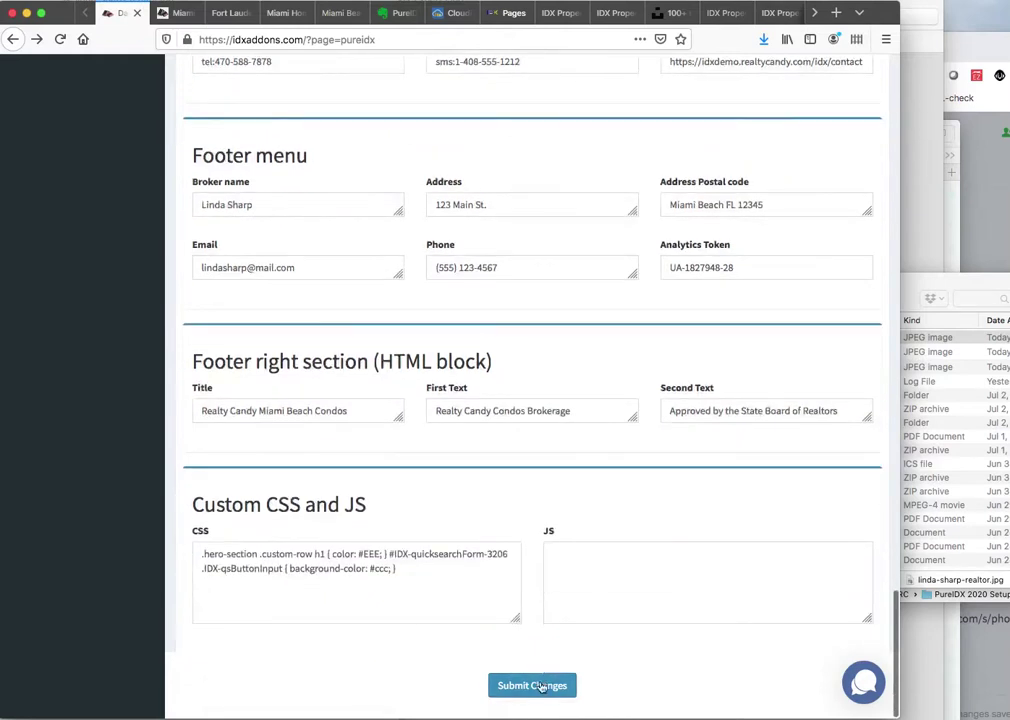
pyautogui.click(537, 685)
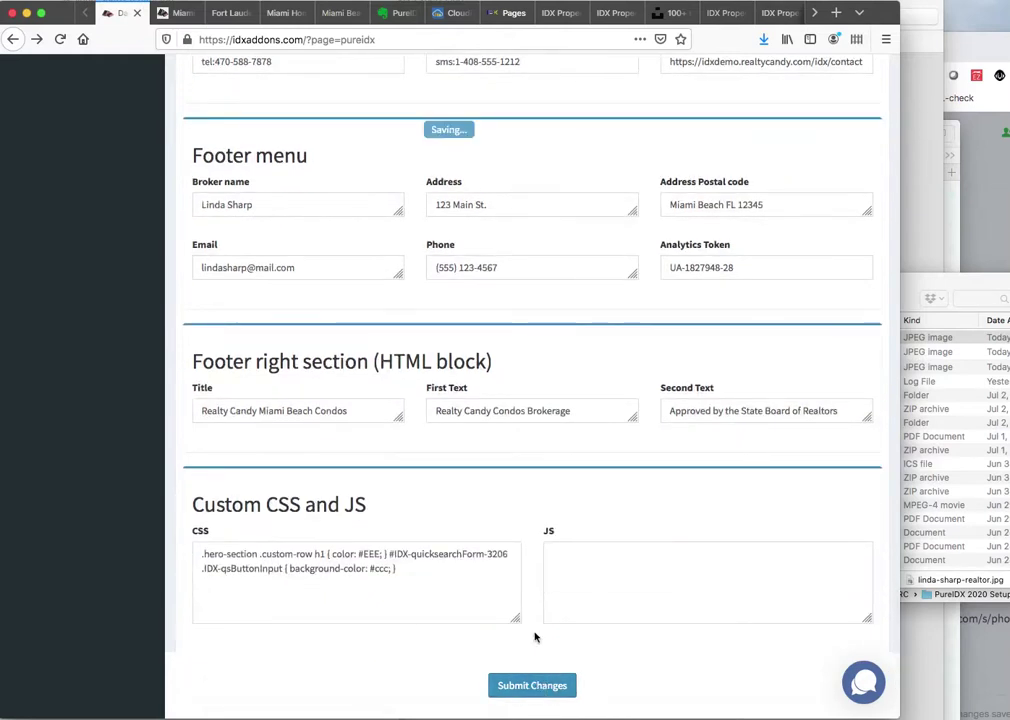
# - Delete all the hero-section and quick-search rules from the Custom CSS box
pyautogui.click(480, 570)
pyautogui.moveTo(480, 570); pyautogui.dragTo(189, 534)
pyautogui.press('BackSpace')
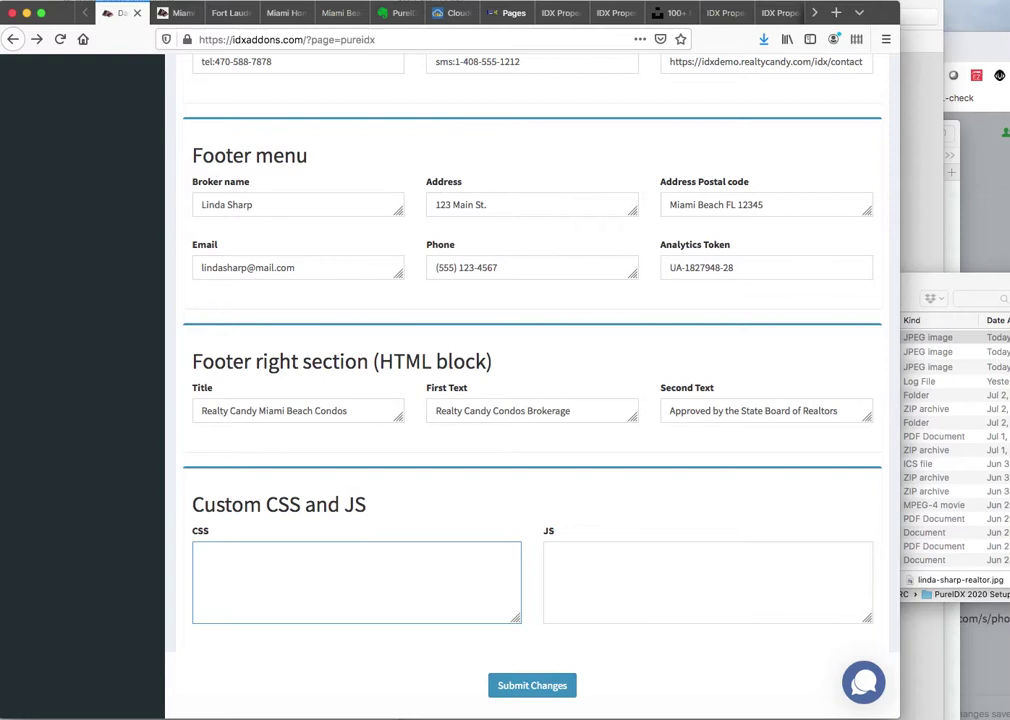
# - Submit the emptied Custom CSS and reload the live site to check the footer
pyautogui.click(396, 13)
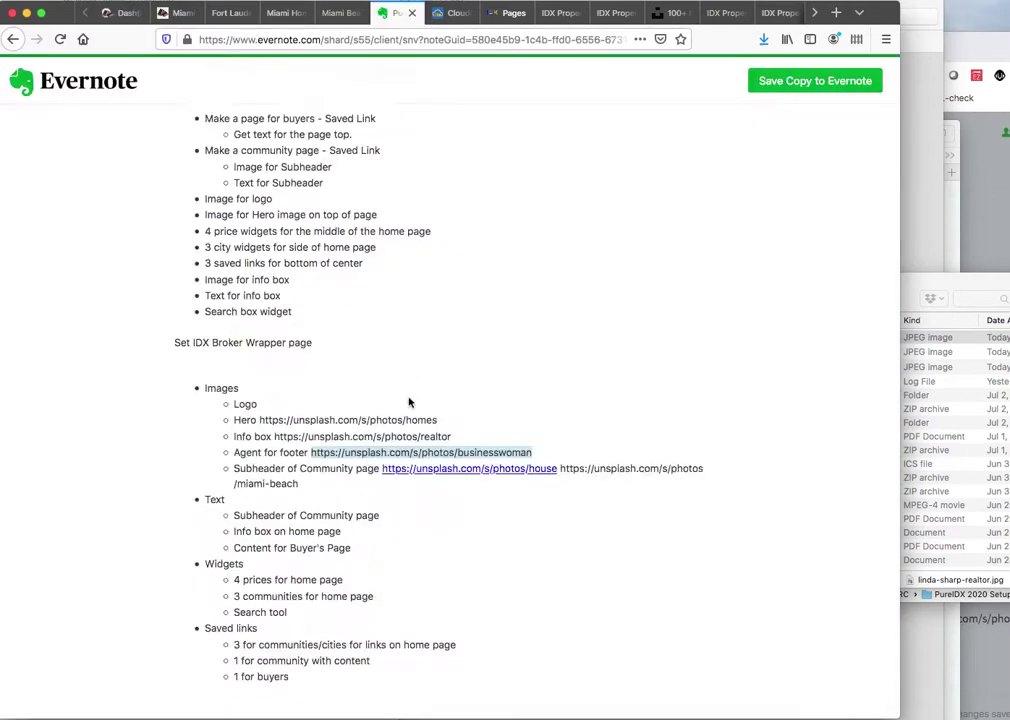
pyautogui.scroll(-5, 419, 378)
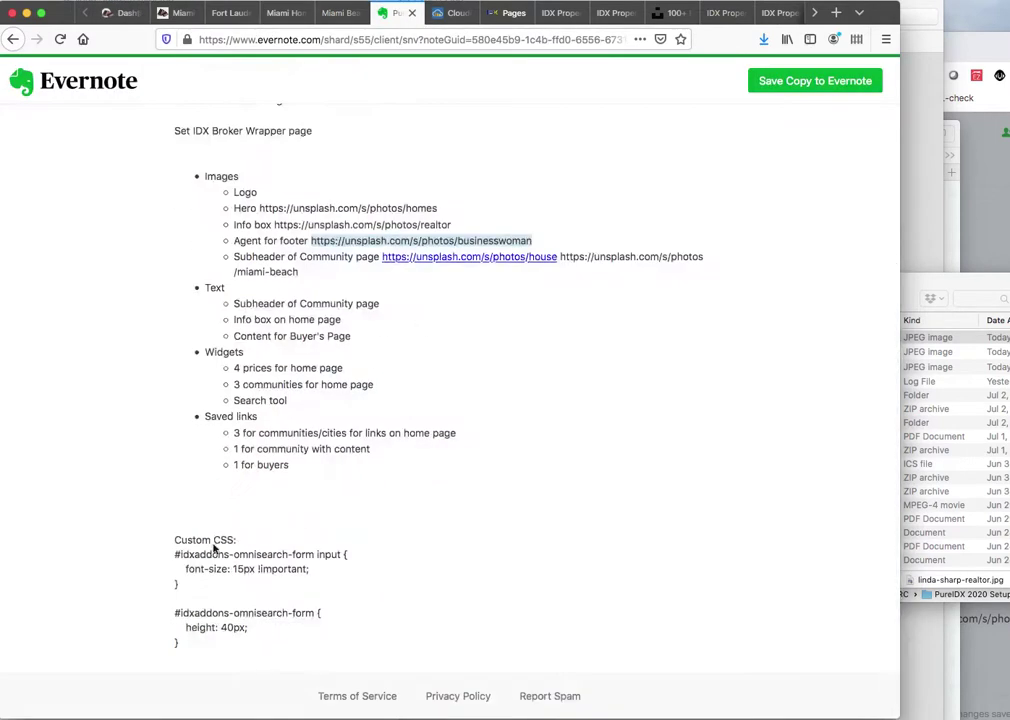
pyautogui.click(160, 14)
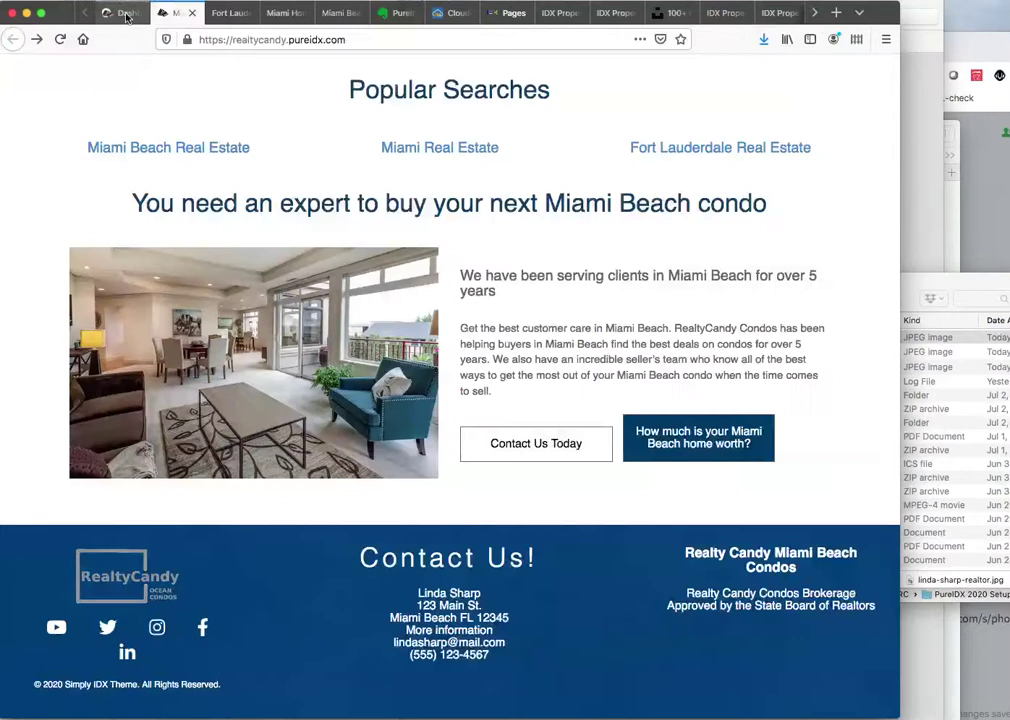
pyautogui.click(127, 14)
pyautogui.click(556, 684)
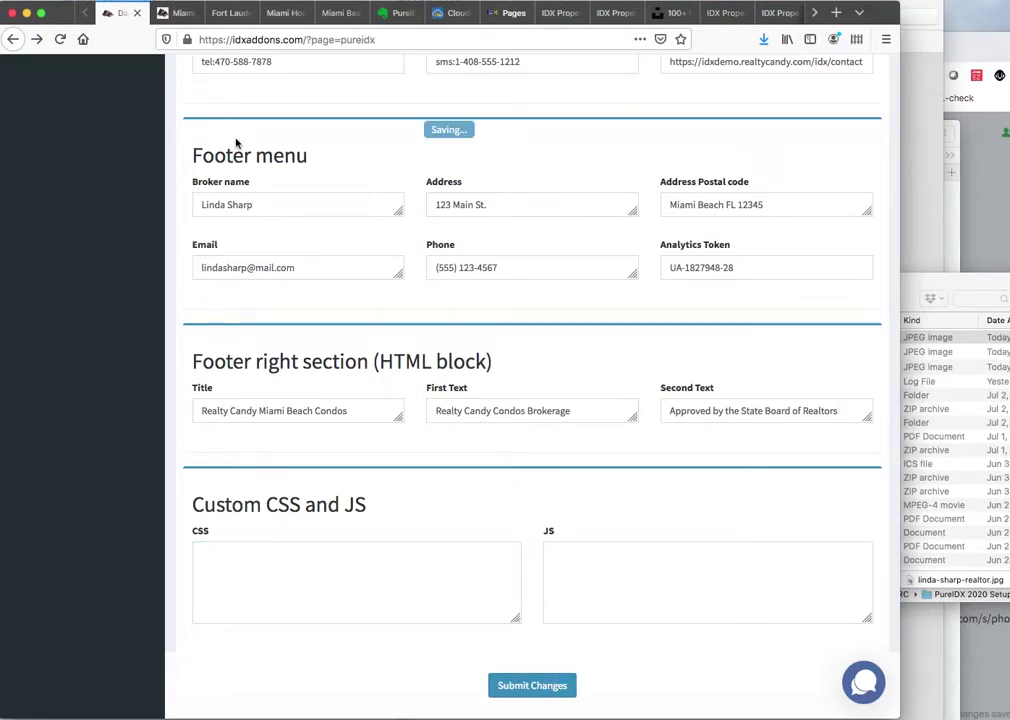
pyautogui.click(158, 12)
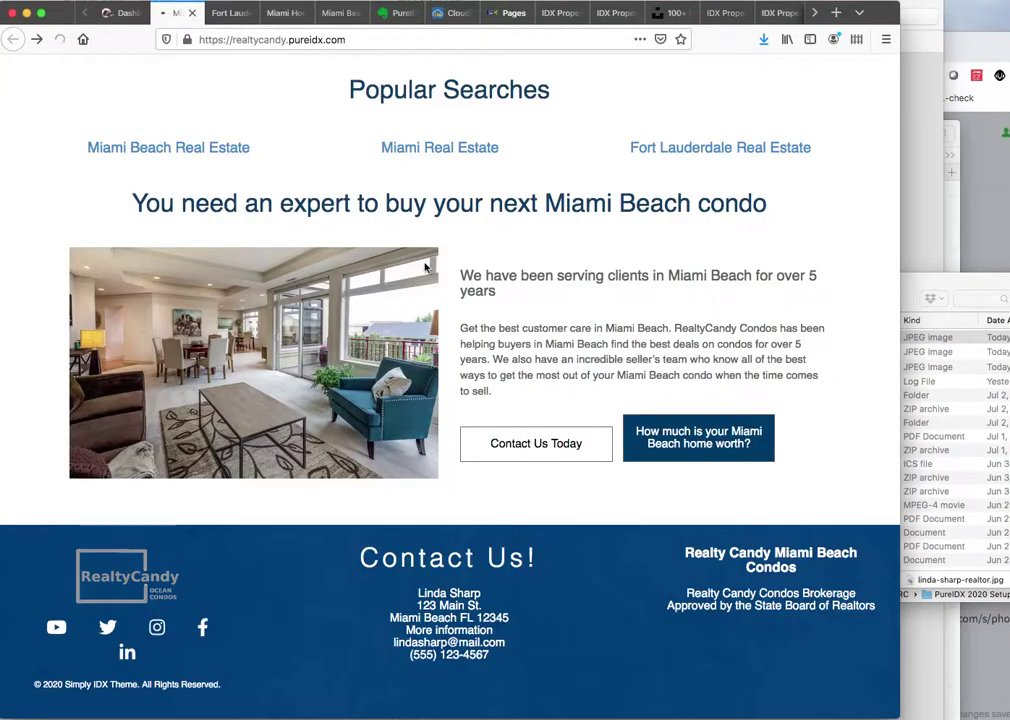
pyautogui.press('super+r')
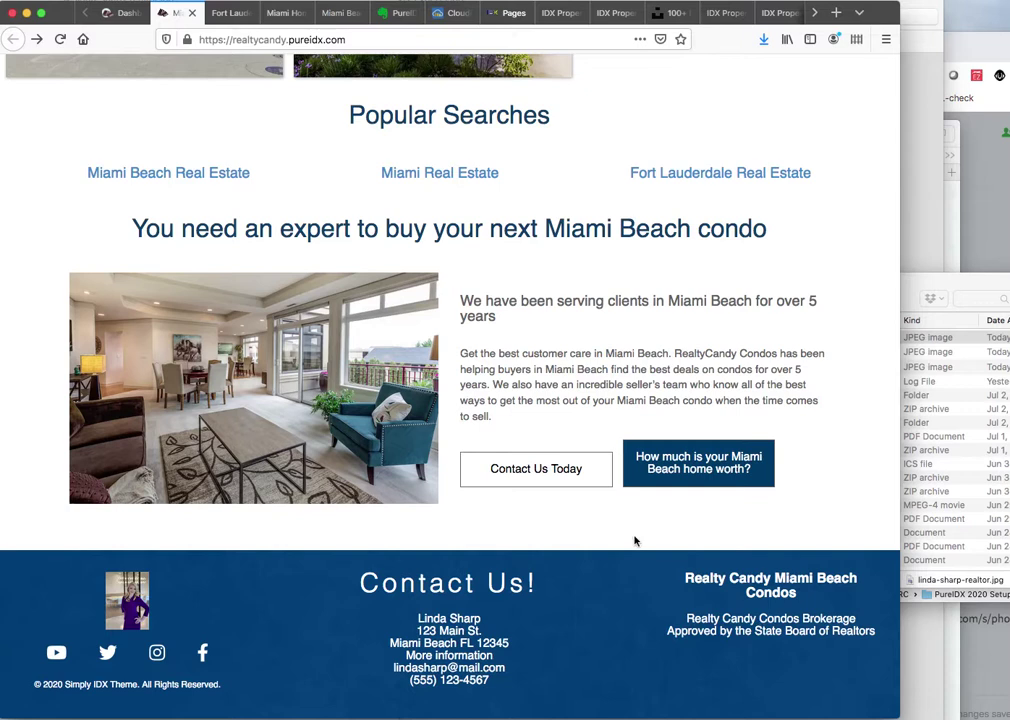
# - Back in the IDX Addons settings, select the Footer logo URL
pyautogui.click(108, 13)
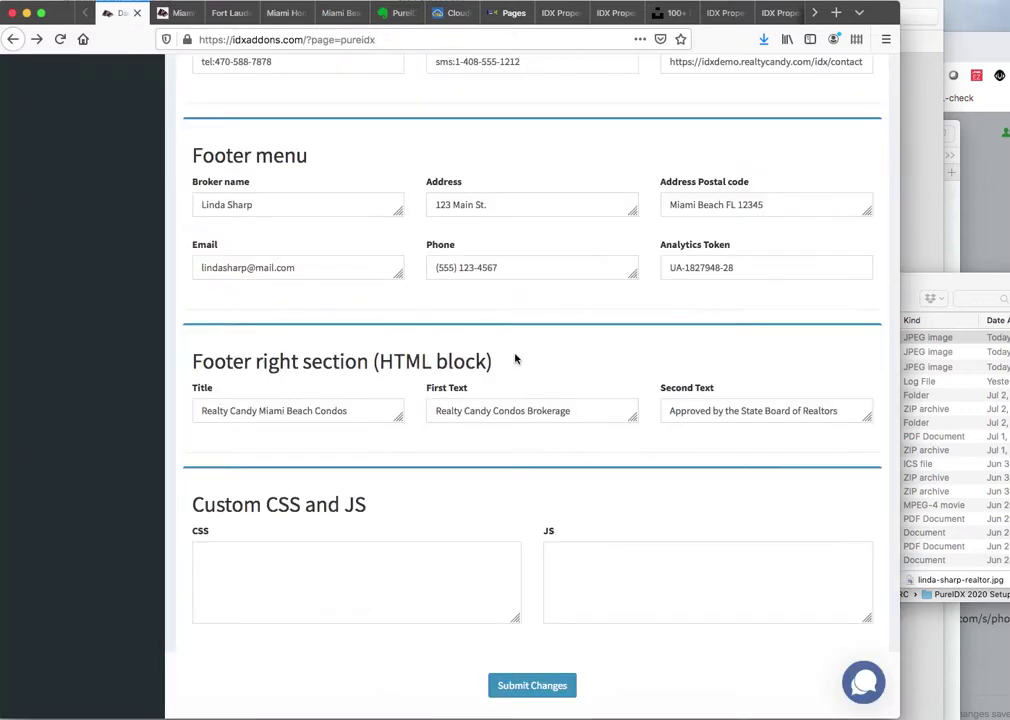
pyautogui.scroll(10, 284, 210)
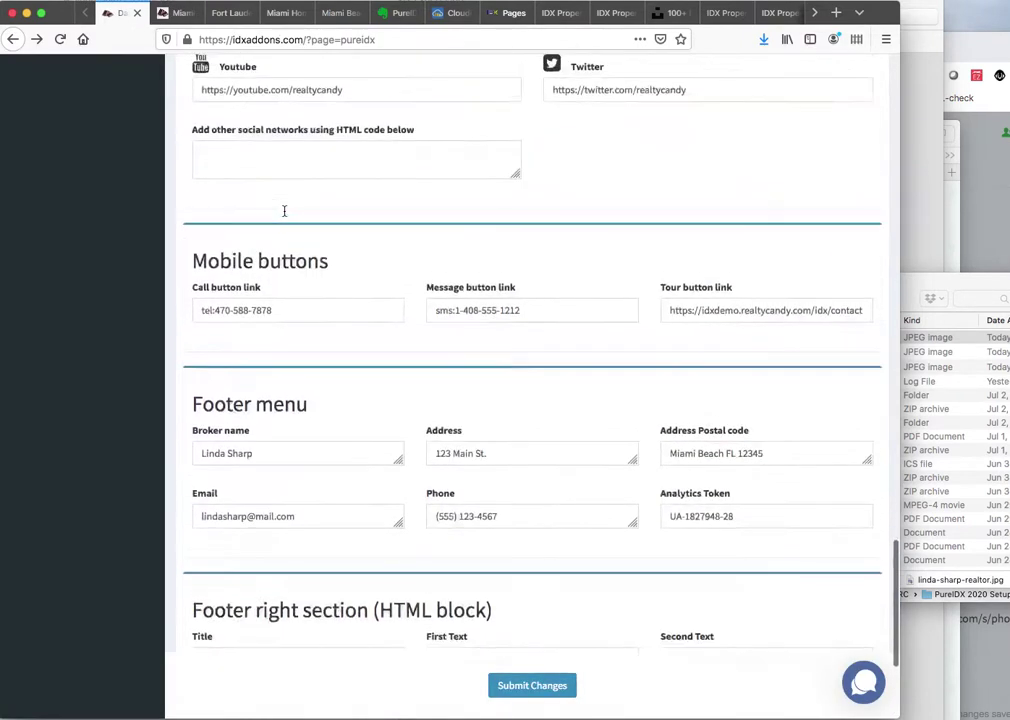
pyautogui.tripleClick(291, 229)
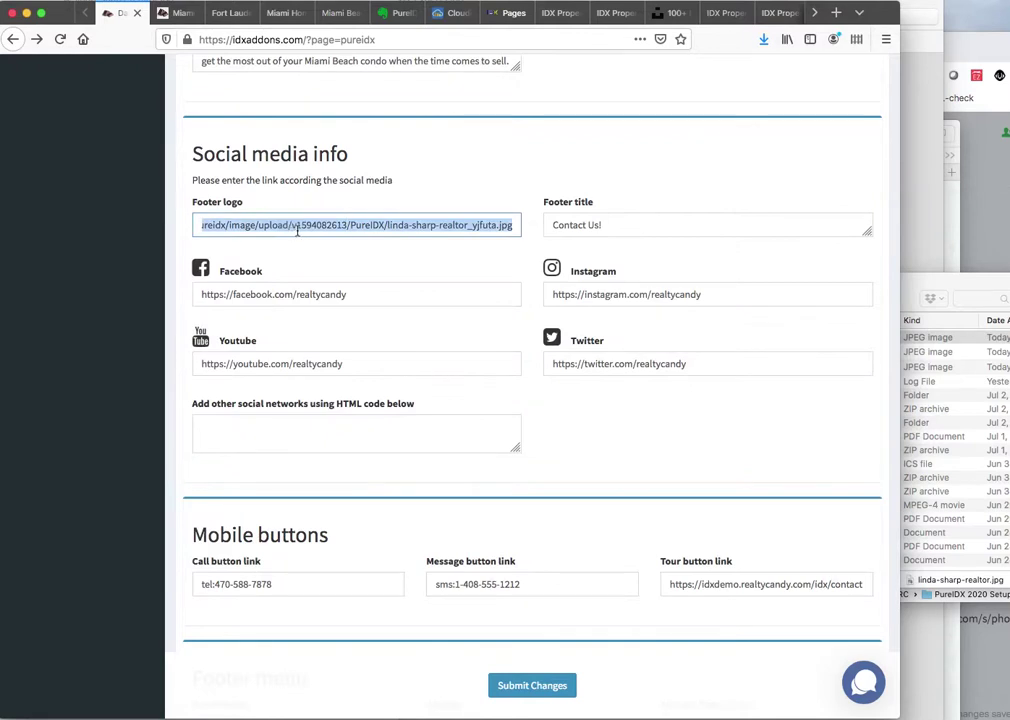
pyautogui.scroll(-5, 764, 620)
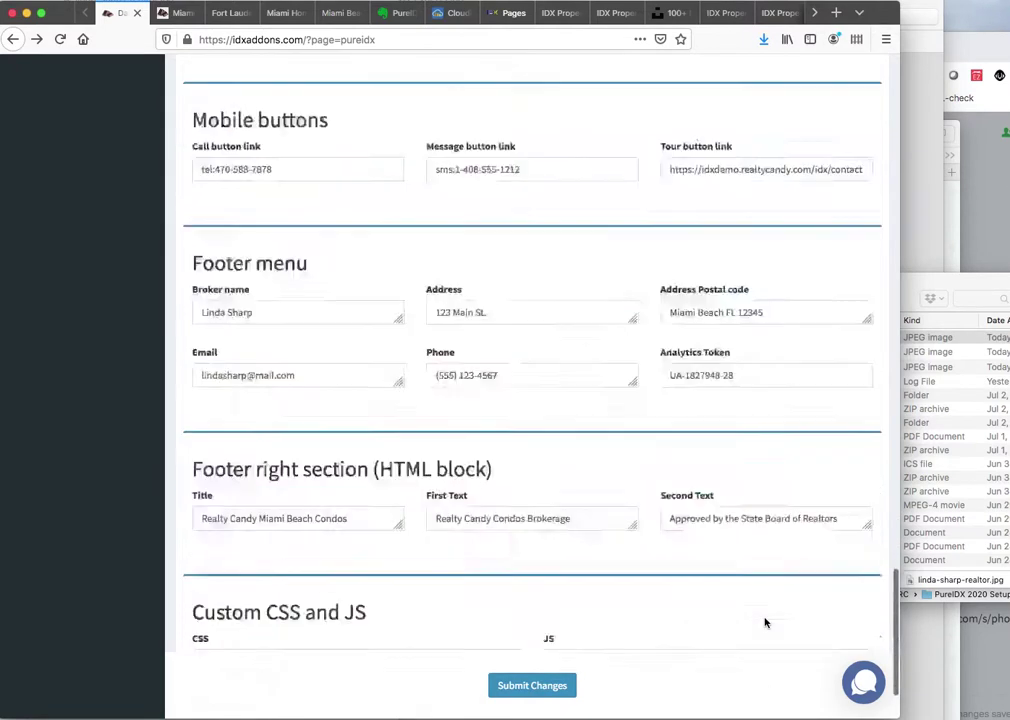
pyautogui.scroll(-1, 772, 566)
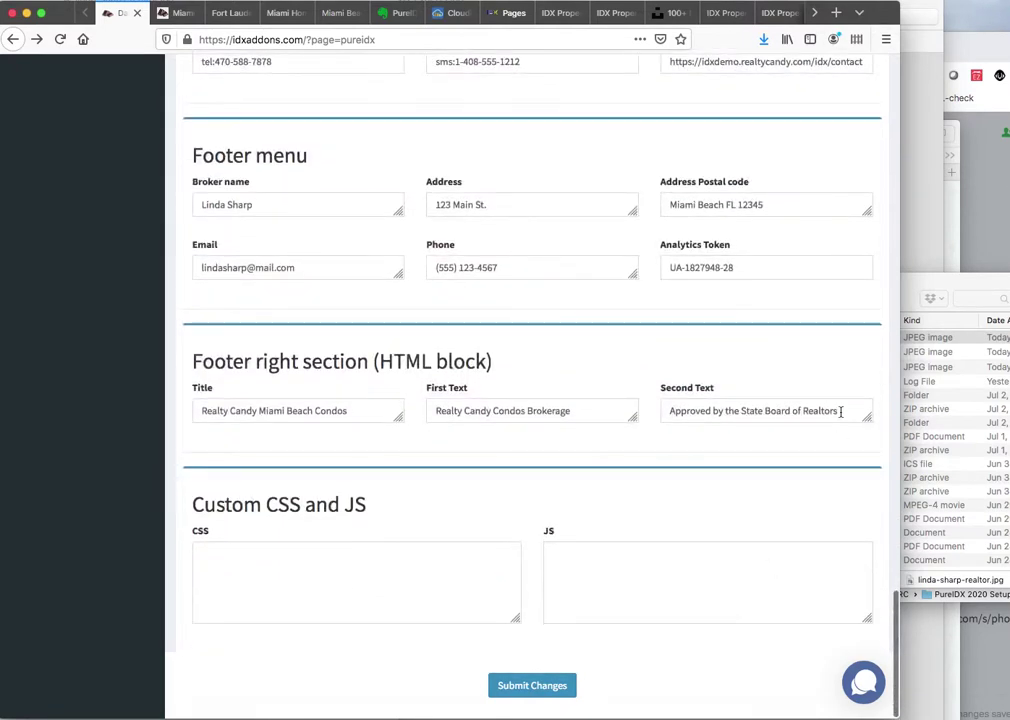
# - Append a <br> and an img tag with the Cloudinary realtor photo URL to Second Text
pyautogui.click(842, 412)
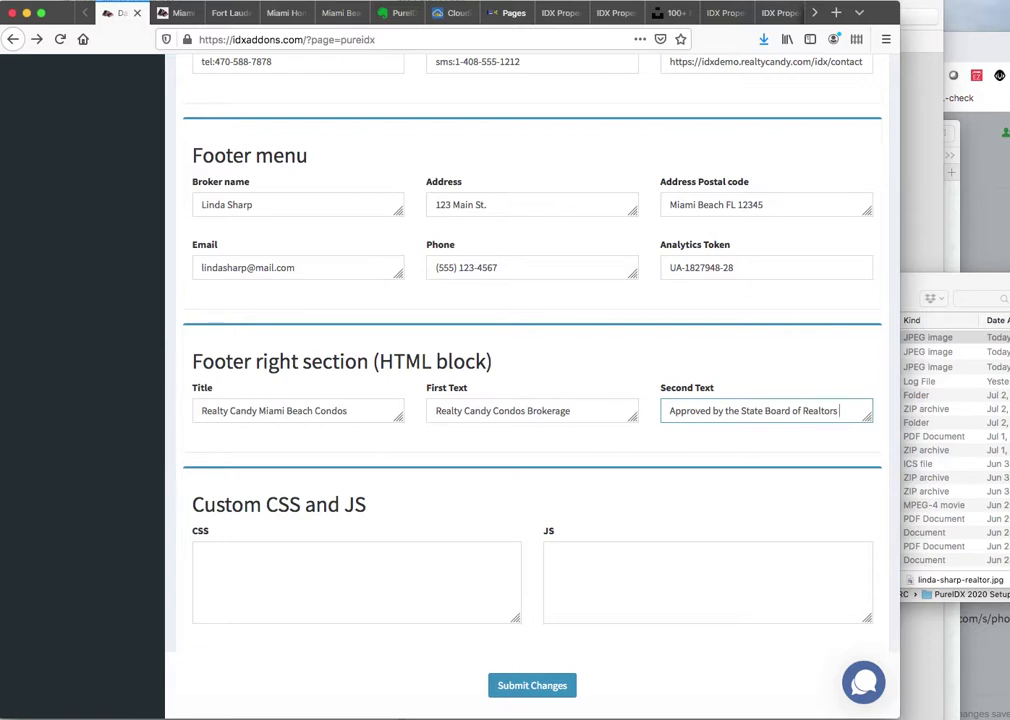
pyautogui.write('<br>')
pyautogui.press('super+a')
pyautogui.press('BackSpace')
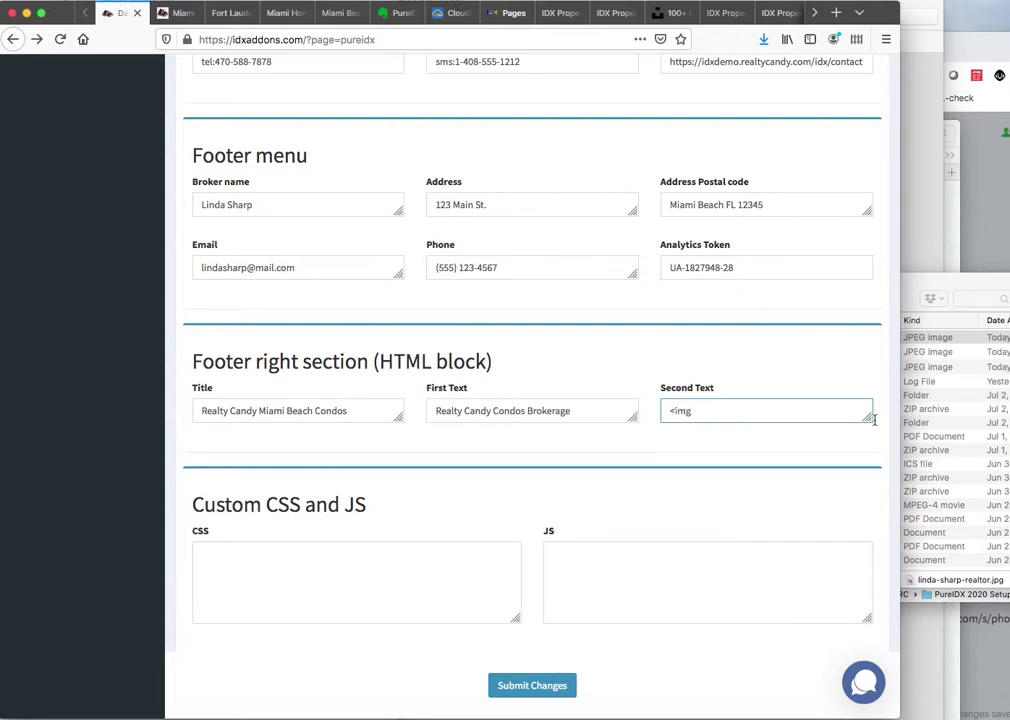
pyautogui.moveTo(869, 420); pyautogui.dragTo(863, 519)
pyautogui.write('sr')
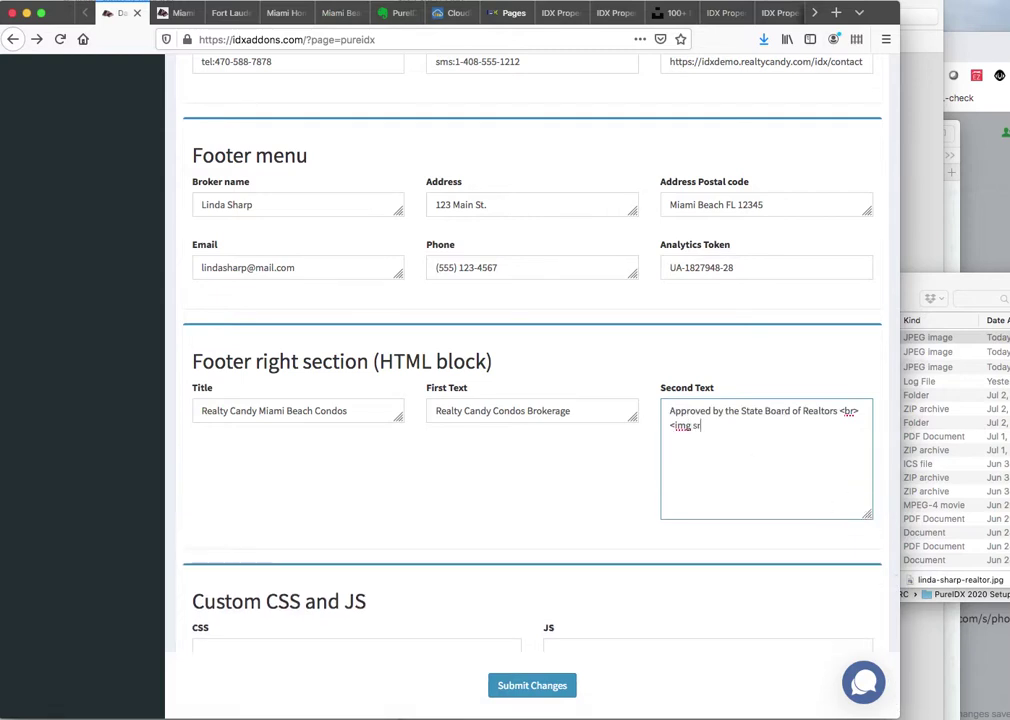
pyautogui.write('c=')
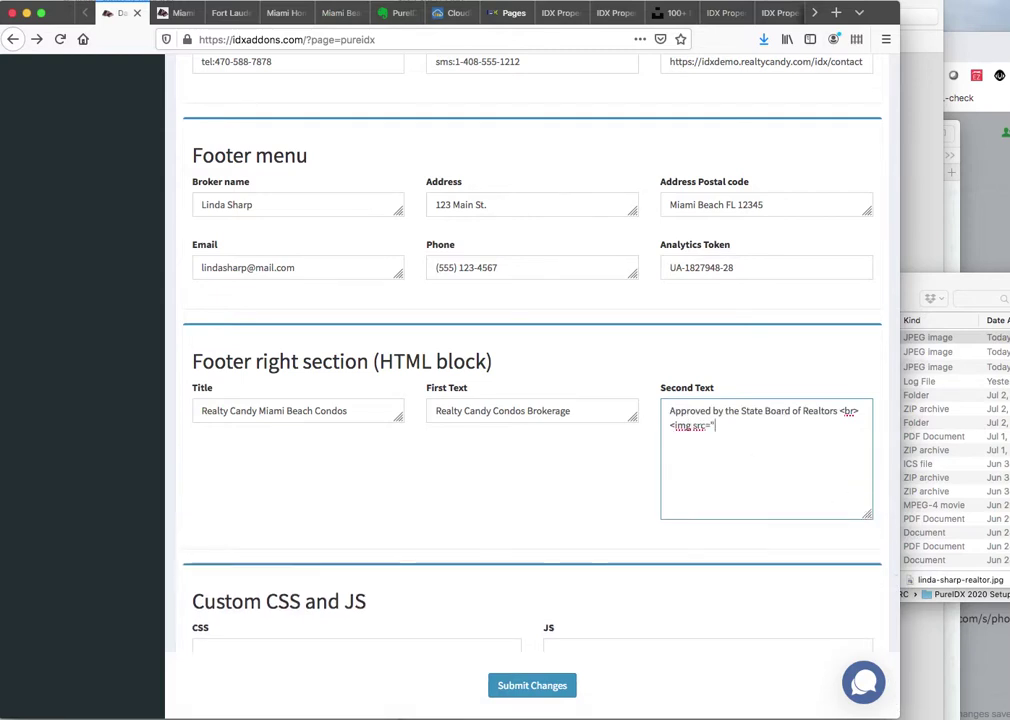
pyautogui.write('"')
pyautogui.hotkey('ctrl', 'v')
pyautogui.write('>')
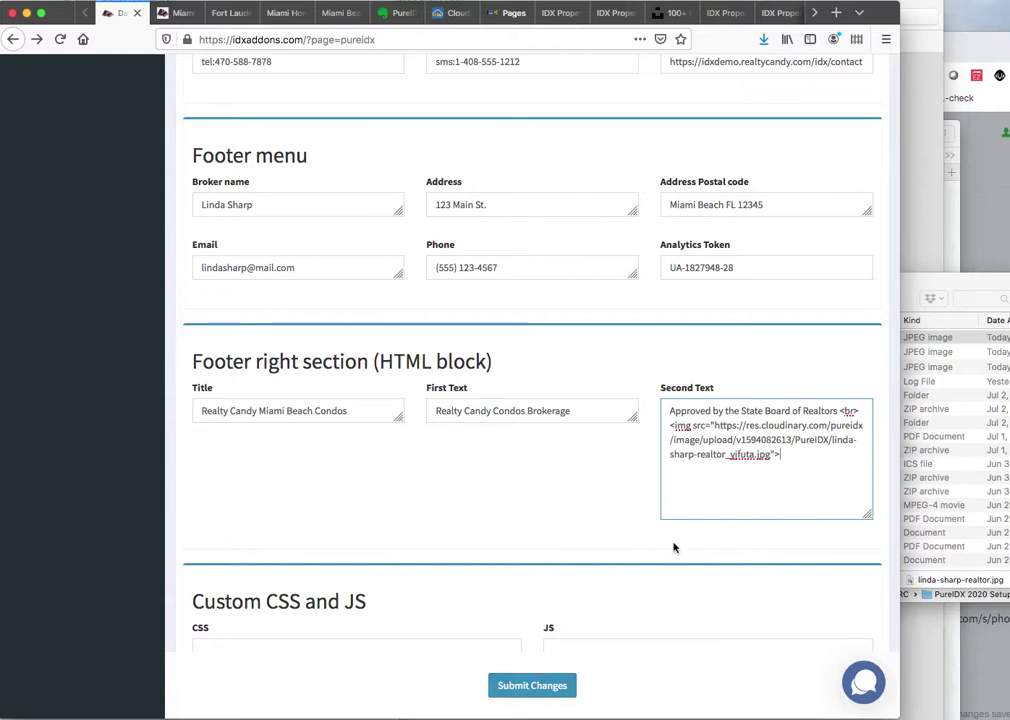
# - Save the footer and confirm the realtor photo appears under the approval line on the live site
pyautogui.click(523, 686)
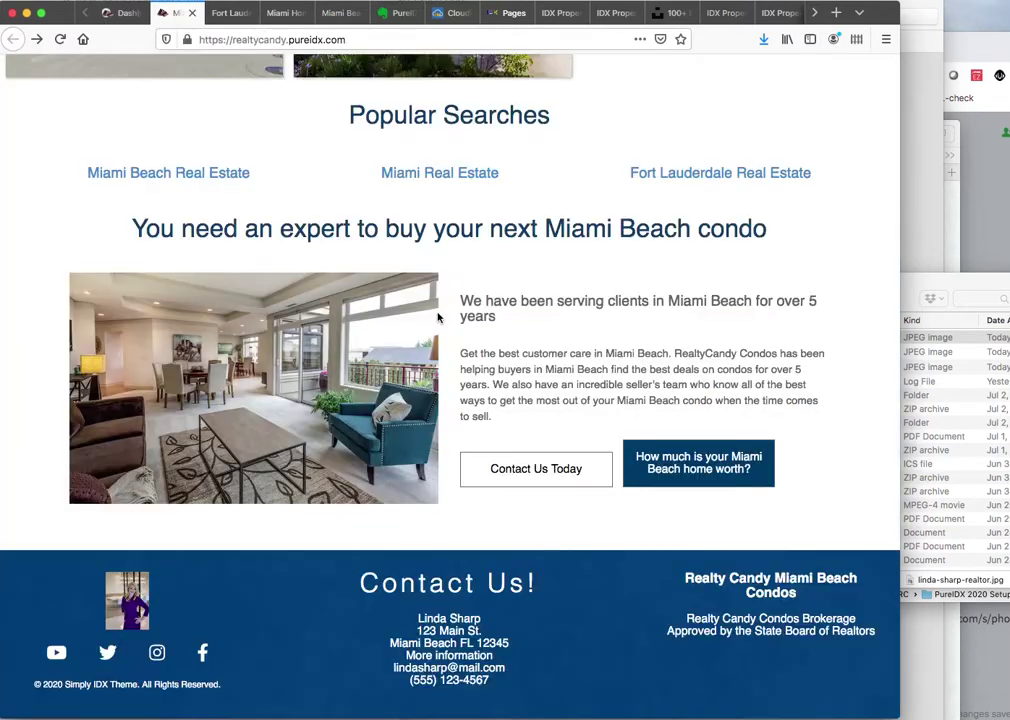
pyautogui.press('super+r')
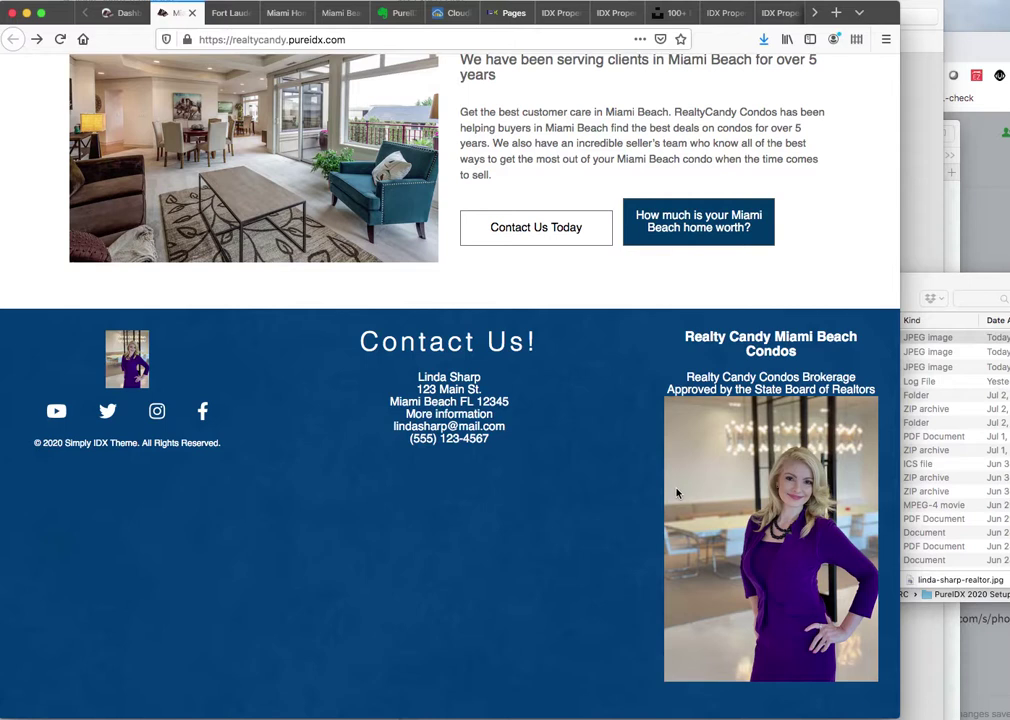
pyautogui.scroll(5, 676, 493)
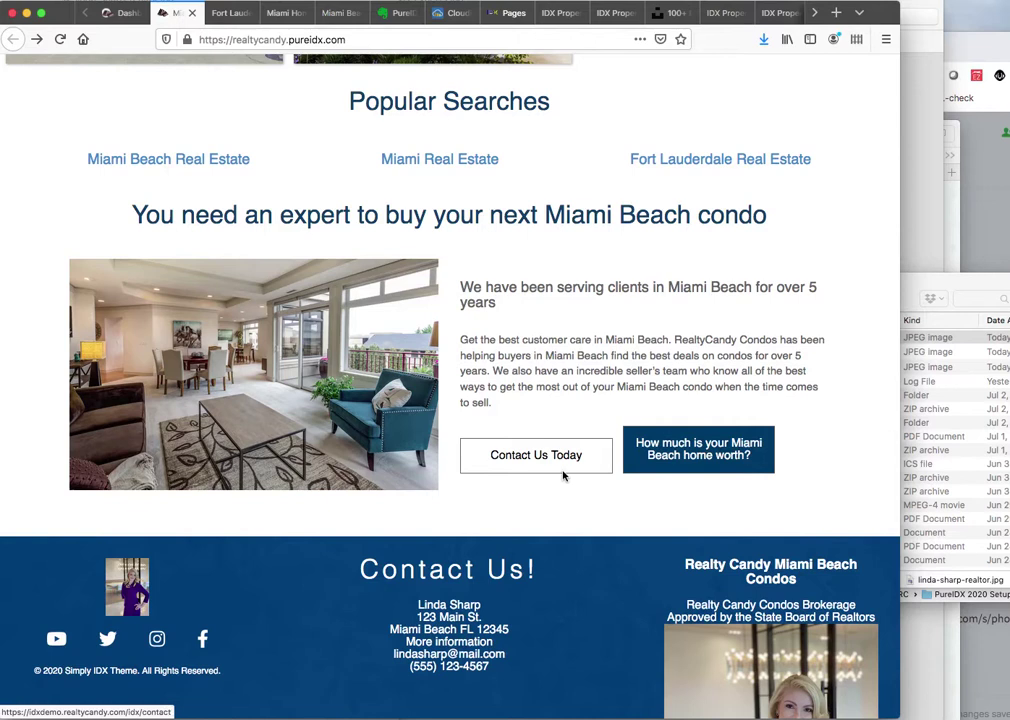
pyautogui.scroll(-5, 554, 620)
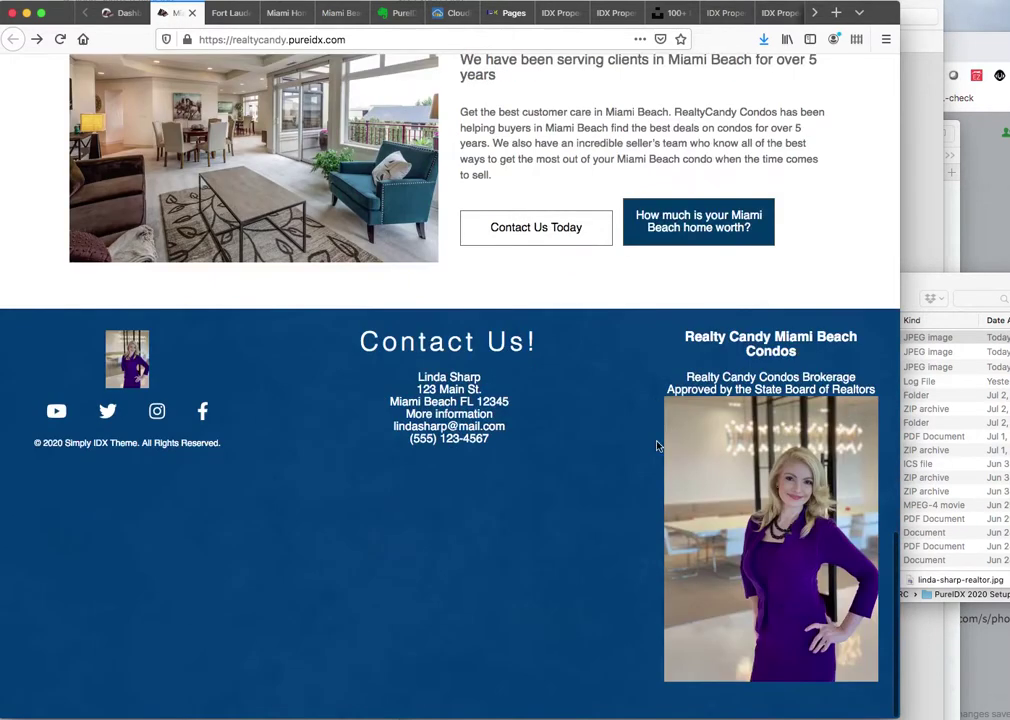
pyautogui.scroll(15, 657, 446)
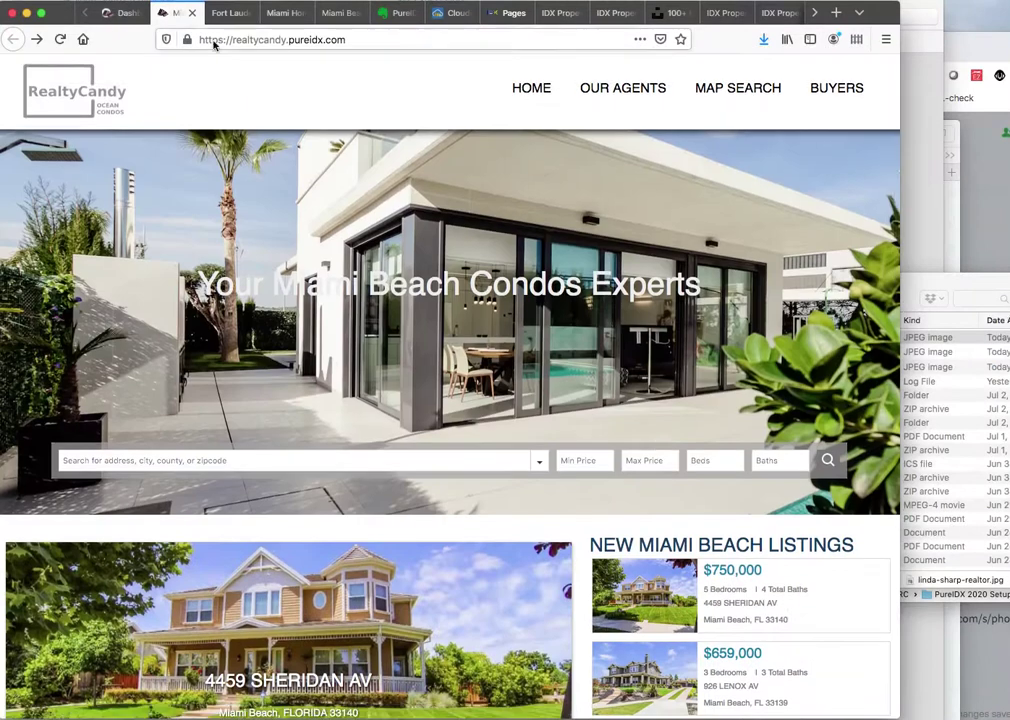
pyautogui.click(100, 12)
pyautogui.scroll(1, 428, 315)
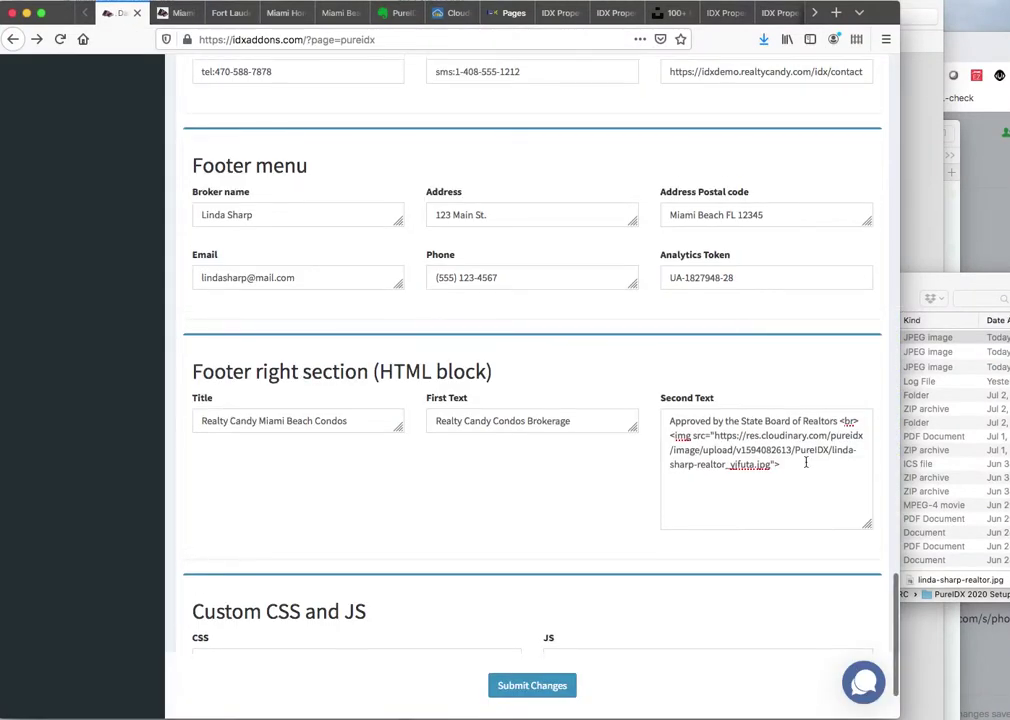
# - Remove the img tag and <br> from Second Text and save the reverted footer
pyautogui.moveTo(800, 465); pyautogui.dragTo(668, 435)
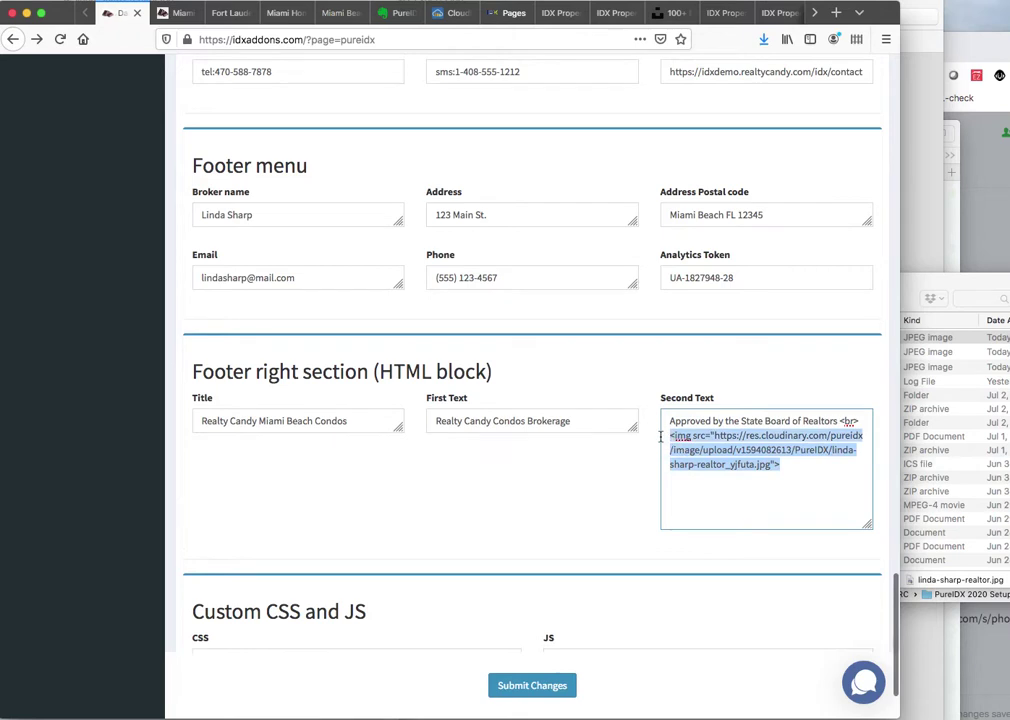
pyautogui.press('BackSpace')
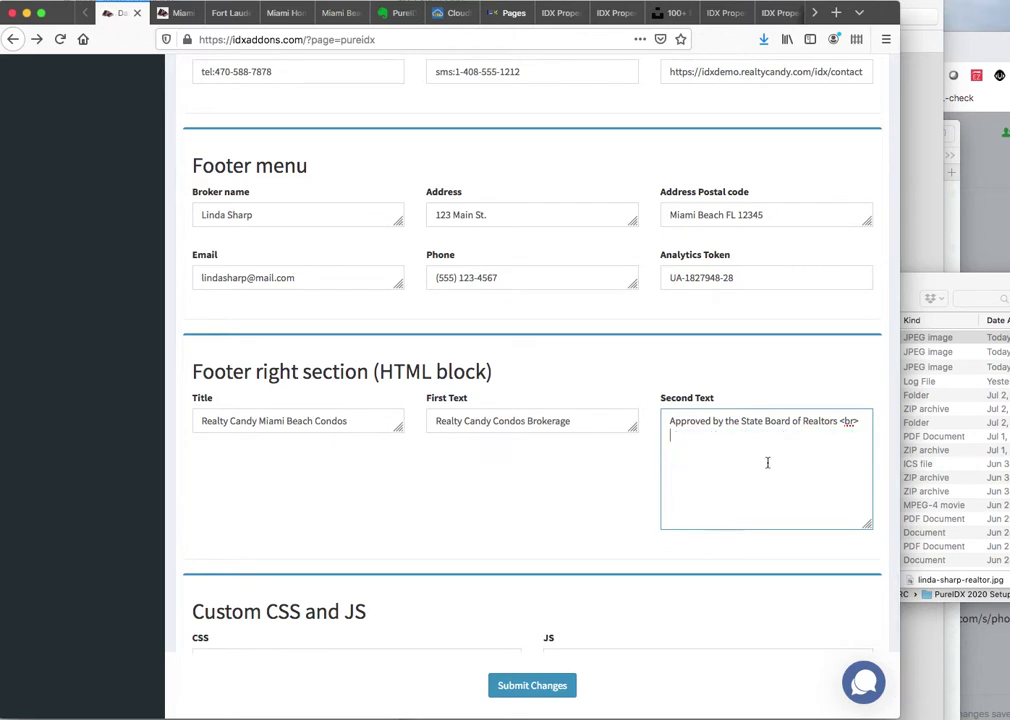
pyautogui.press('BackSpace')
pyautogui.press('BackSpace')
pyautogui.press('BackSpace')
pyautogui.click(525, 686)
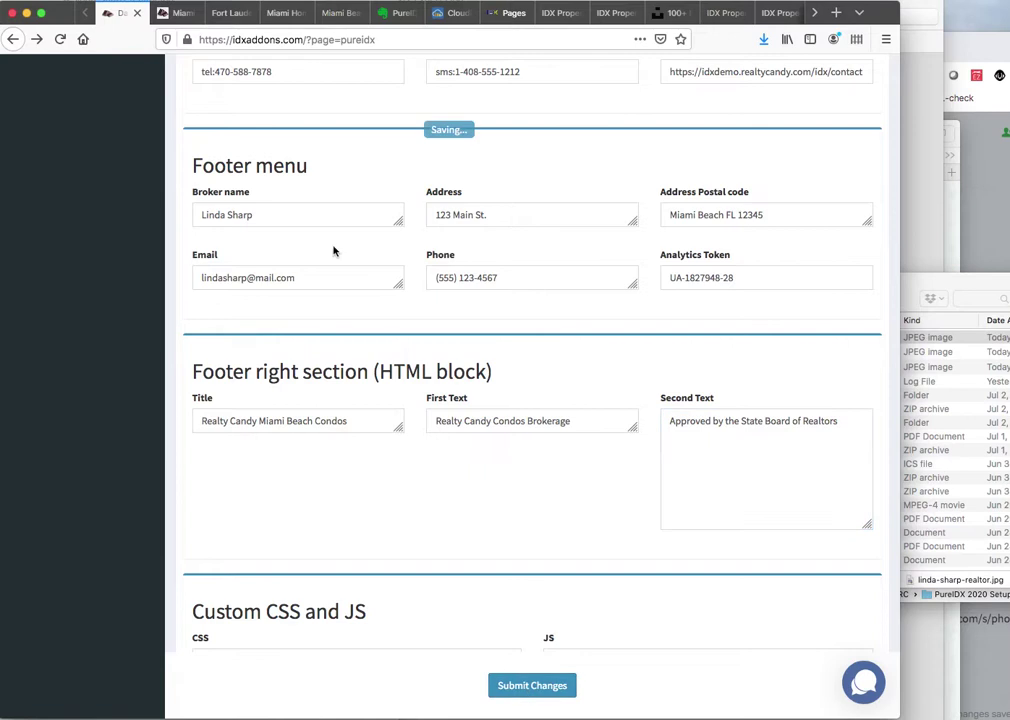
pyautogui.click(172, 13)
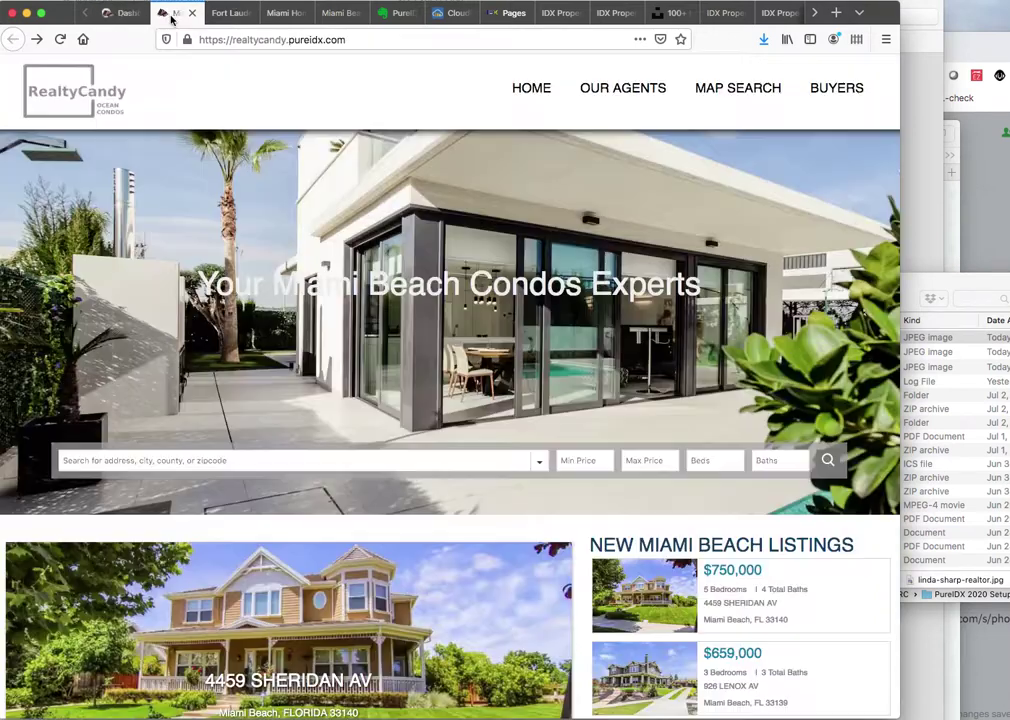
# - Inspect the hero search bar's form#idxaddons-omnisearch-form markup and flex layout in Firefox Developer Tools
pyautogui.rightClick(242, 452)
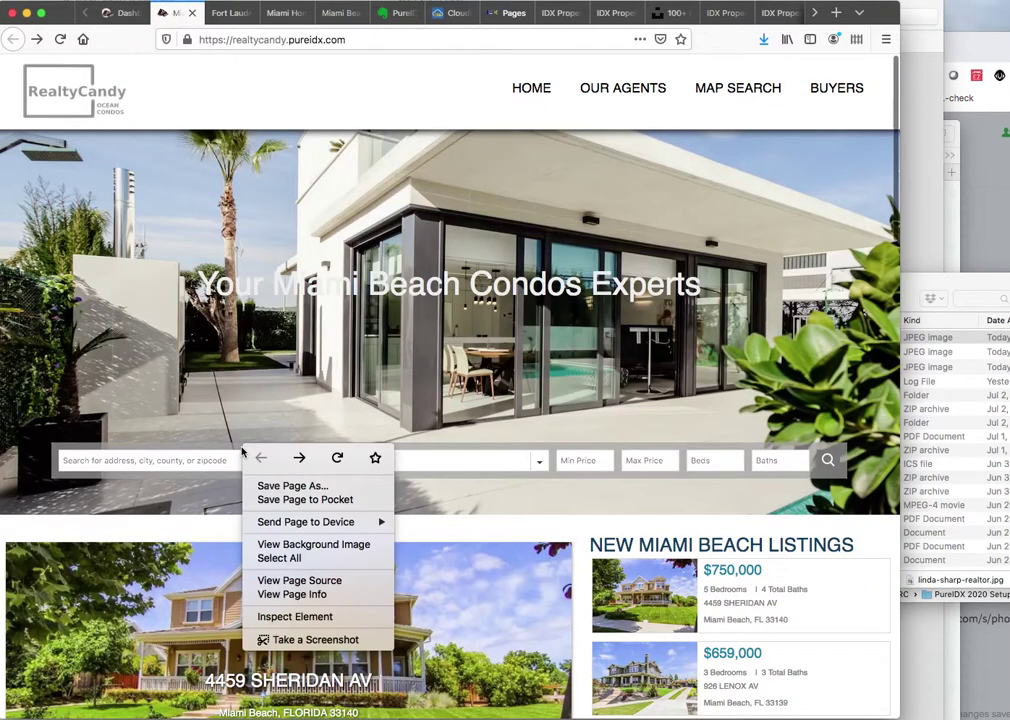
pyautogui.click(307, 618)
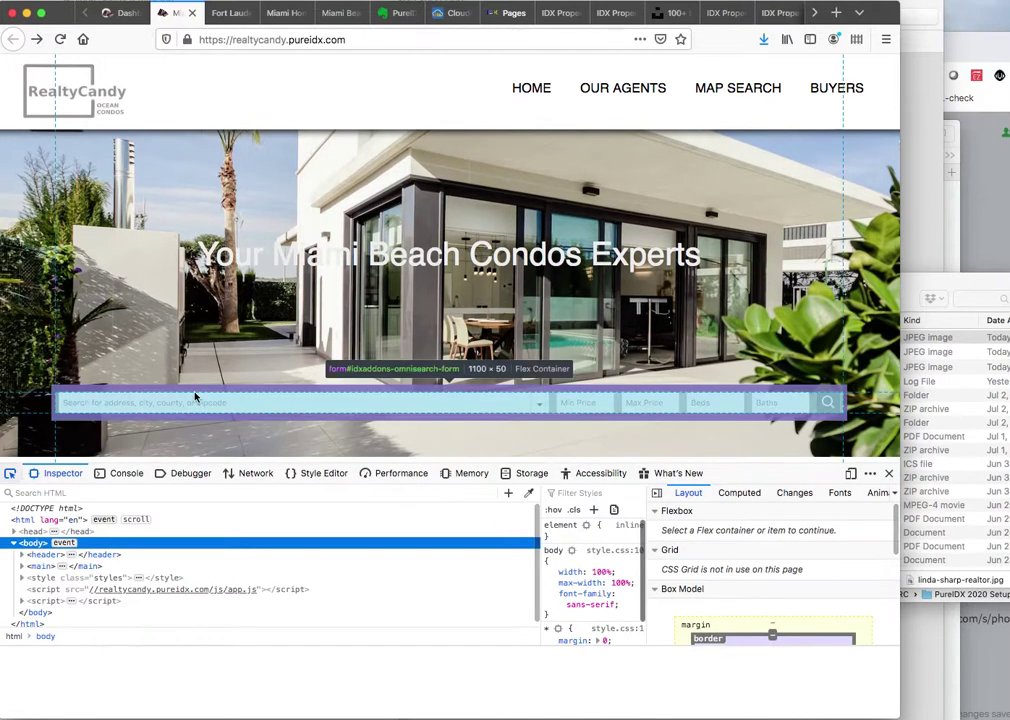
pyautogui.click(150, 509)
pyautogui.press('Escape')
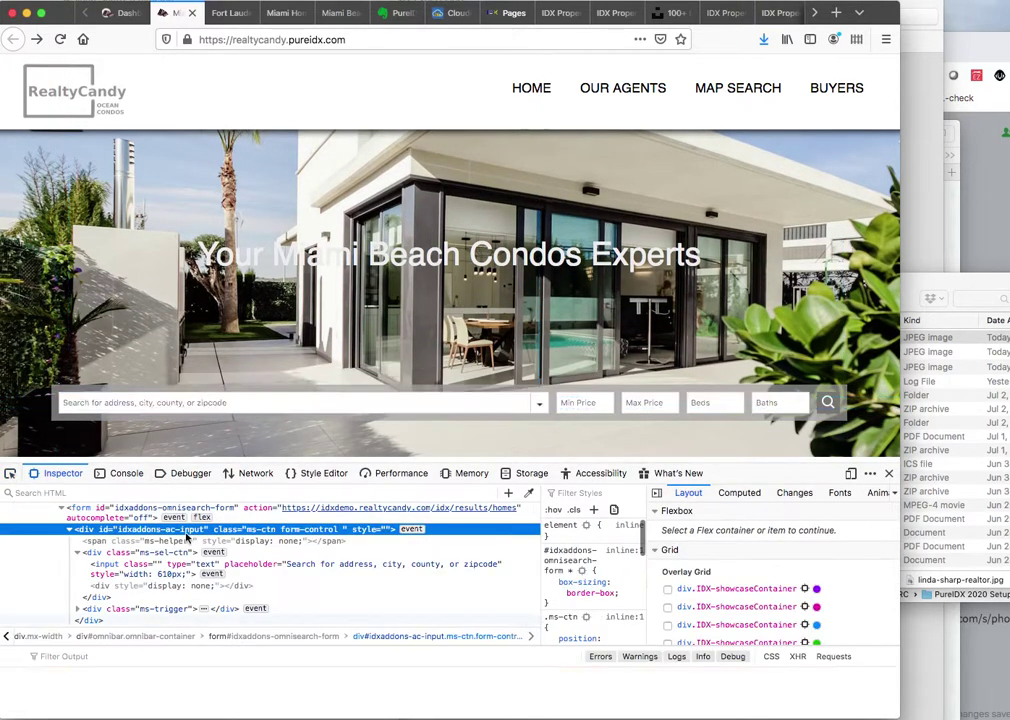
pyautogui.scroll(2, 185, 537)
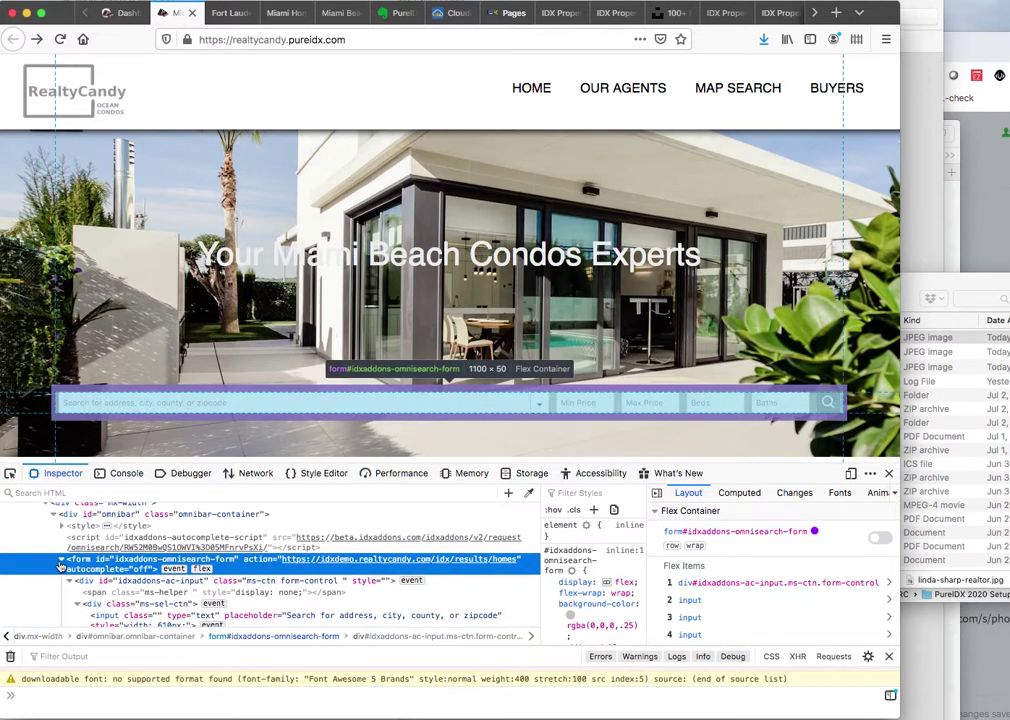
pyautogui.click(60, 562)
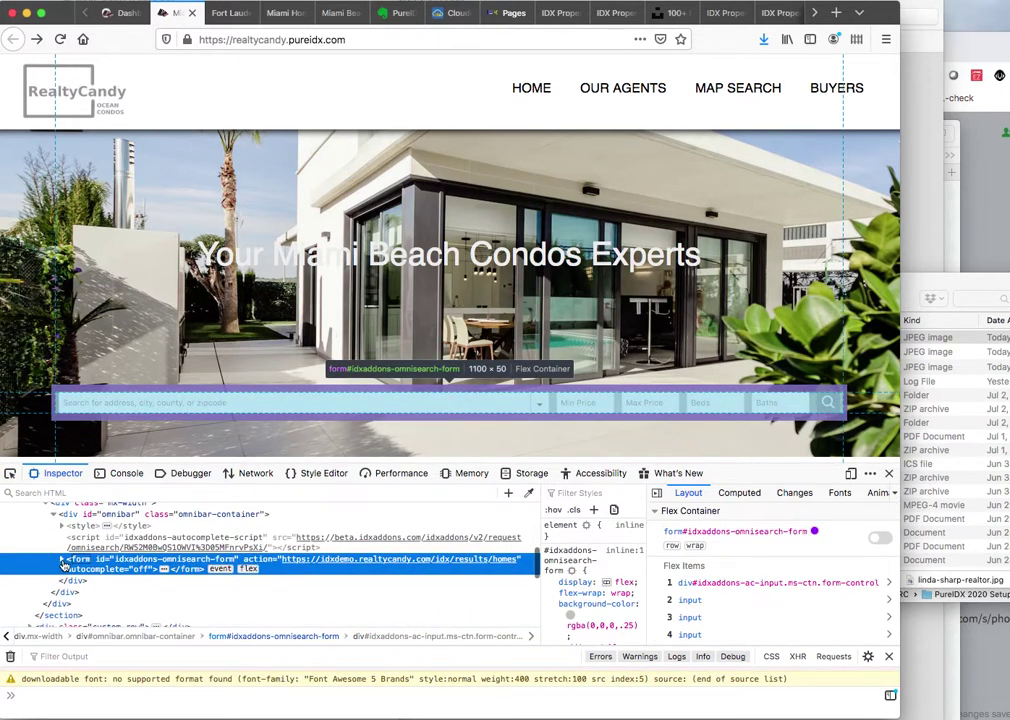
pyautogui.click(60, 562)
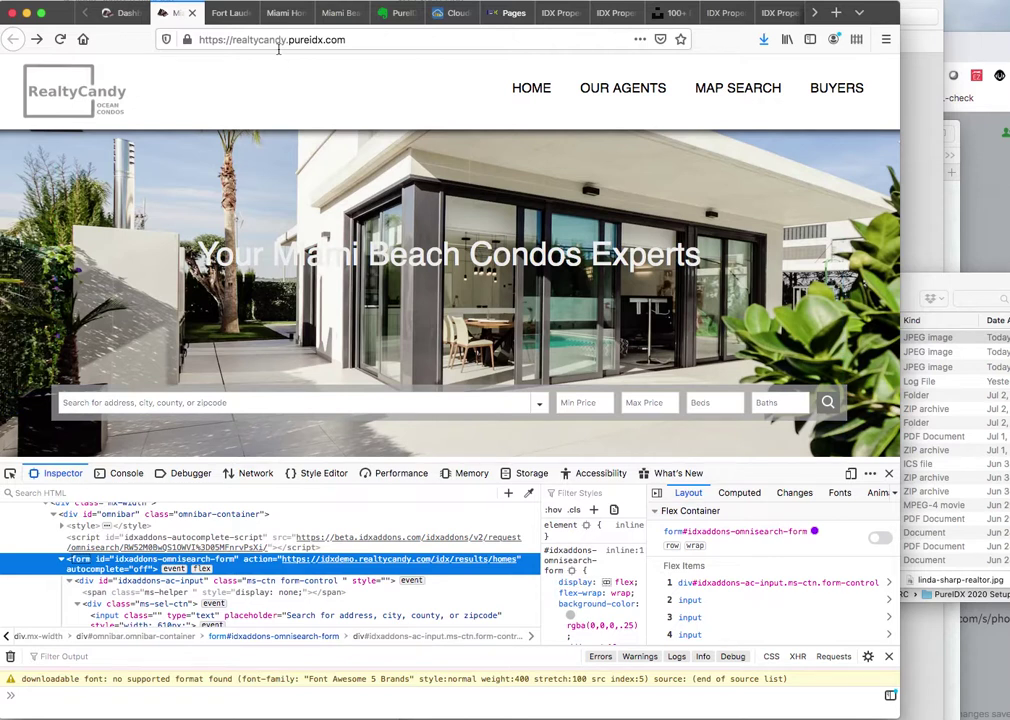
pyautogui.click(398, 12)
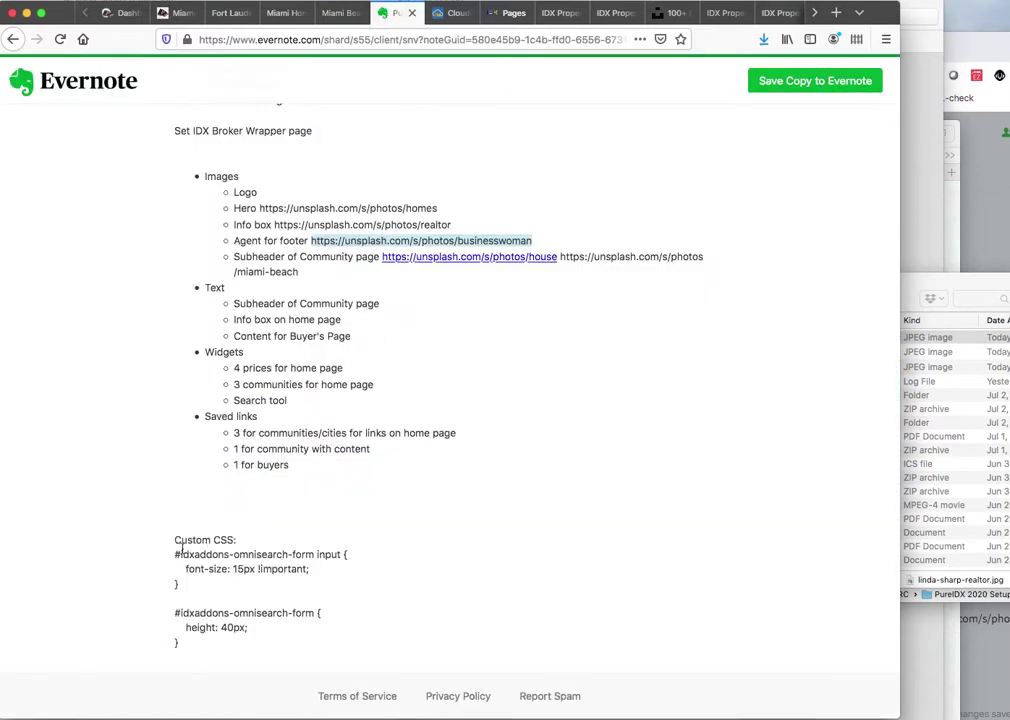
# - Select the Custom CSS rules (input font-size 15px, form height 40px) in the Evernote note
pyautogui.moveTo(175, 553); pyautogui.dragTo(242, 650)
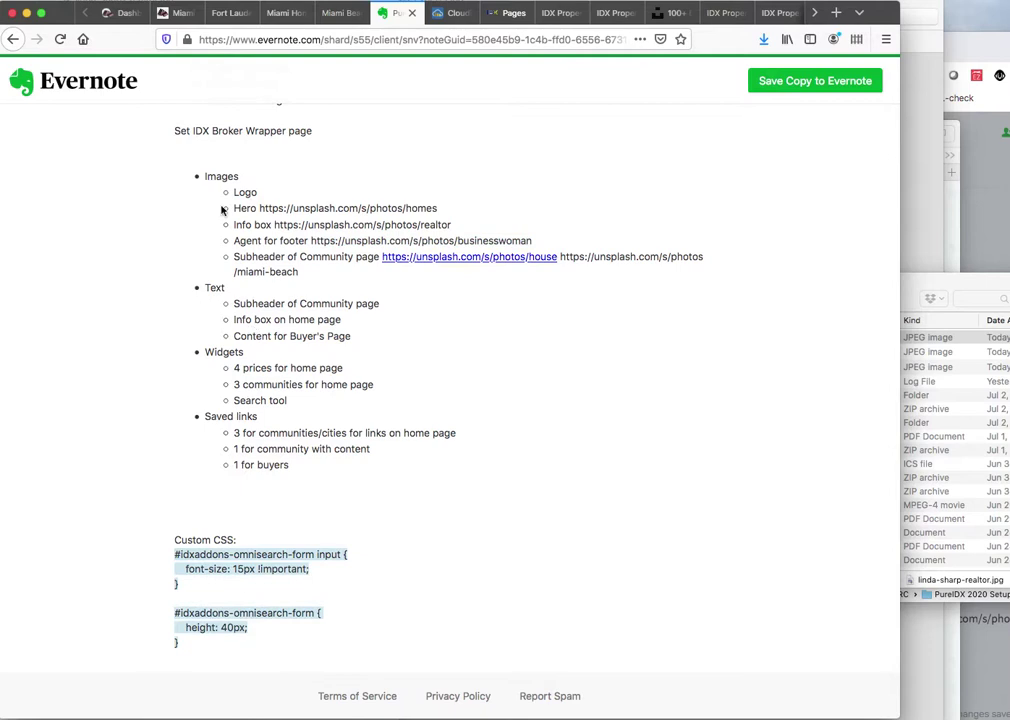
pyautogui.click(177, 13)
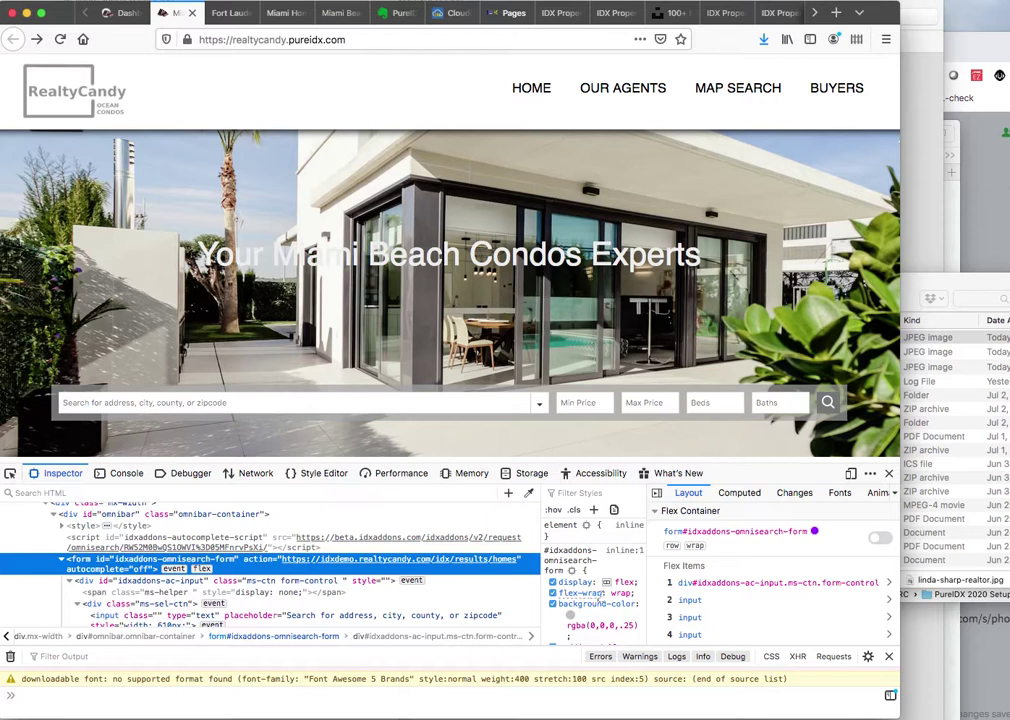
# - Add height: 40px to the omnisearch form rule after background-color, padding and border-radius
pyautogui.click(600, 614)
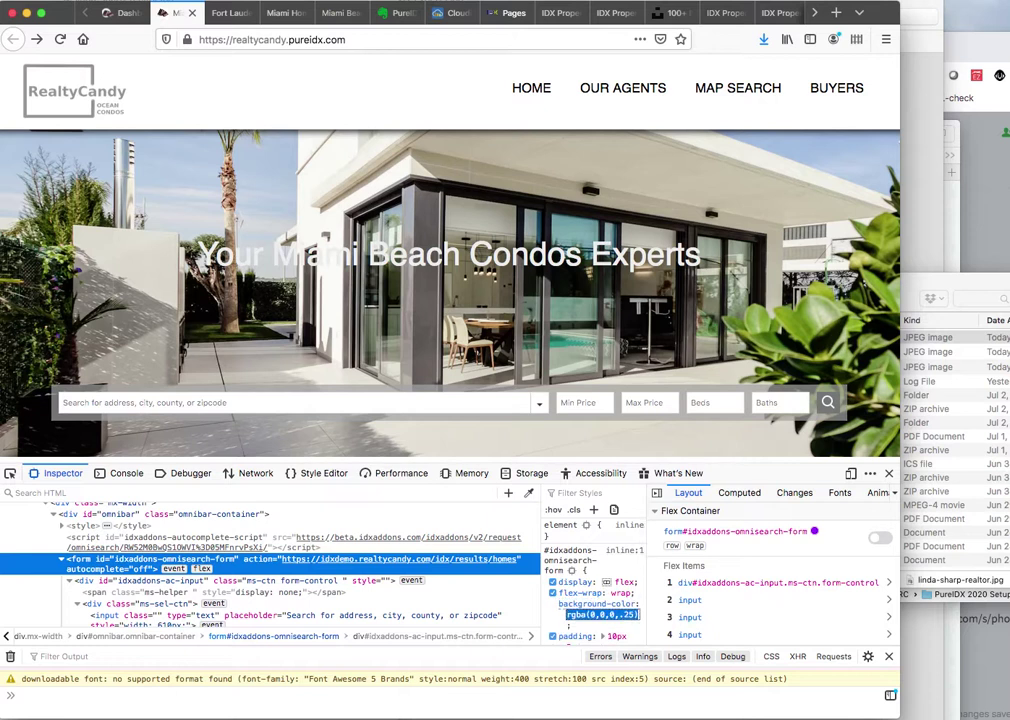
pyautogui.press('Tab')
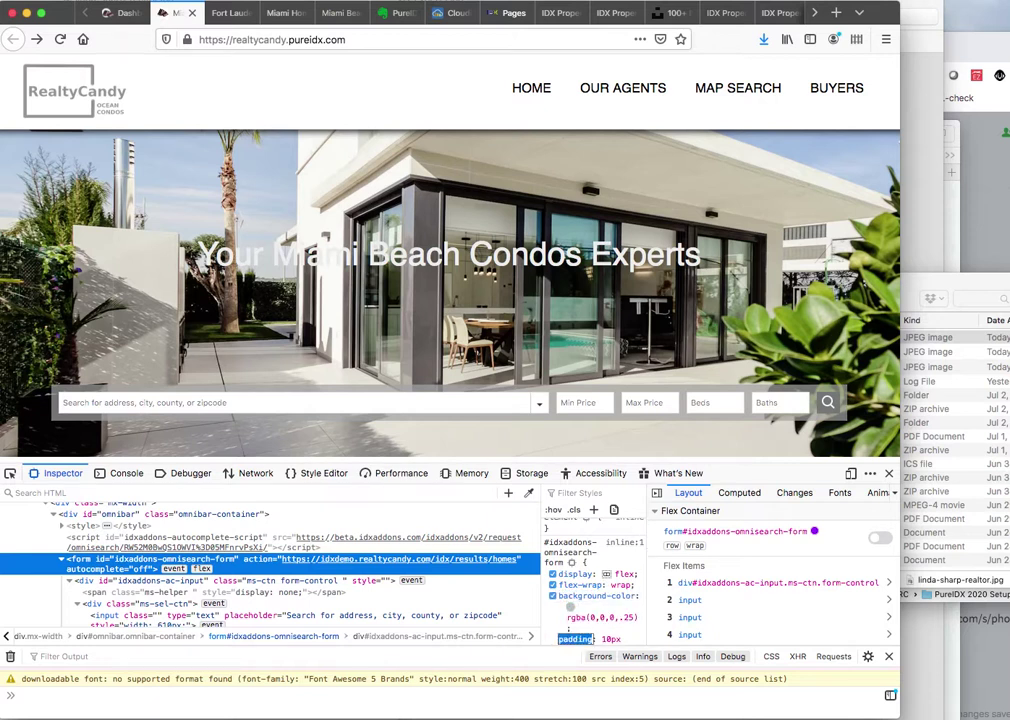
pyautogui.press('Tab')
pyautogui.press('Tab')
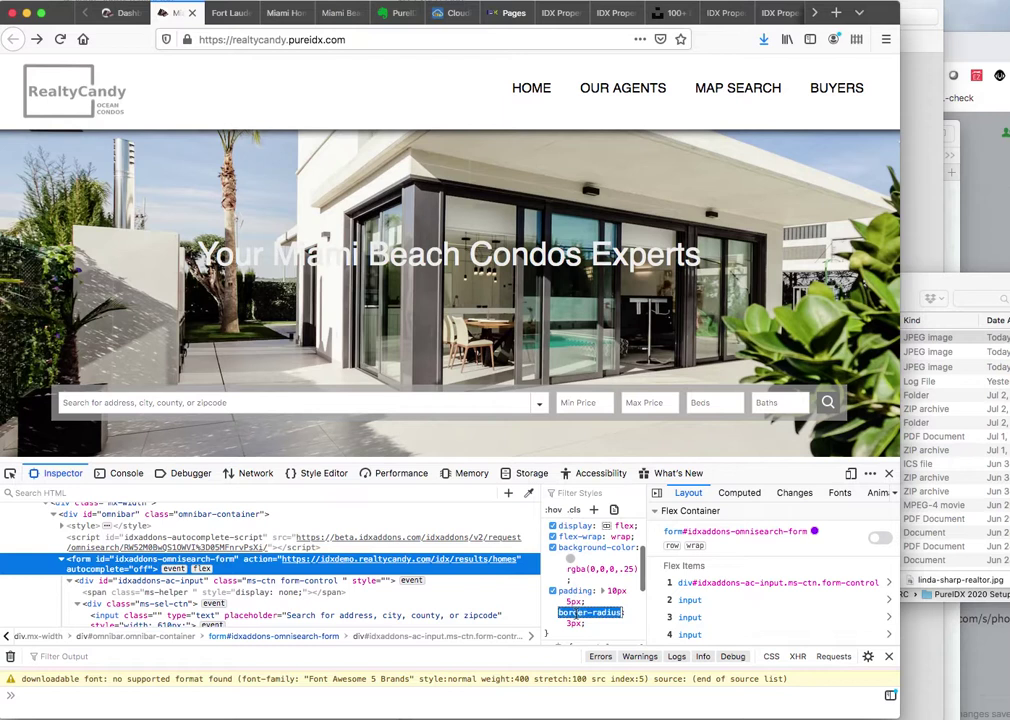
pyautogui.press('Tab')
pyautogui.press('Tab')
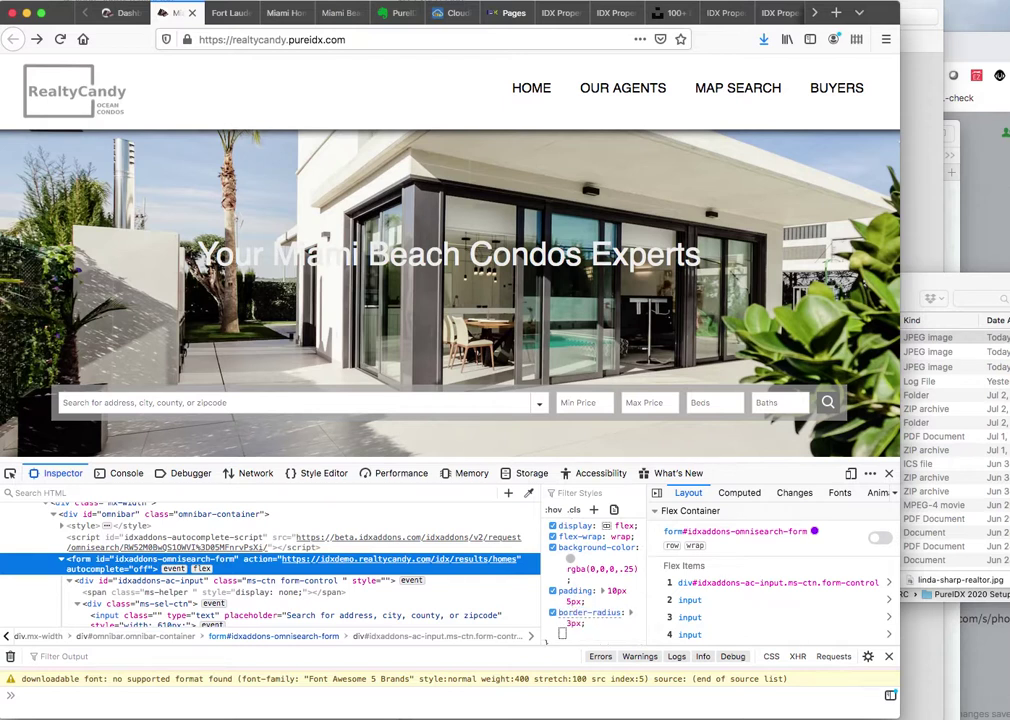
pyautogui.write('height')
pyautogui.press('Tab')
pyautogui.write('40px')
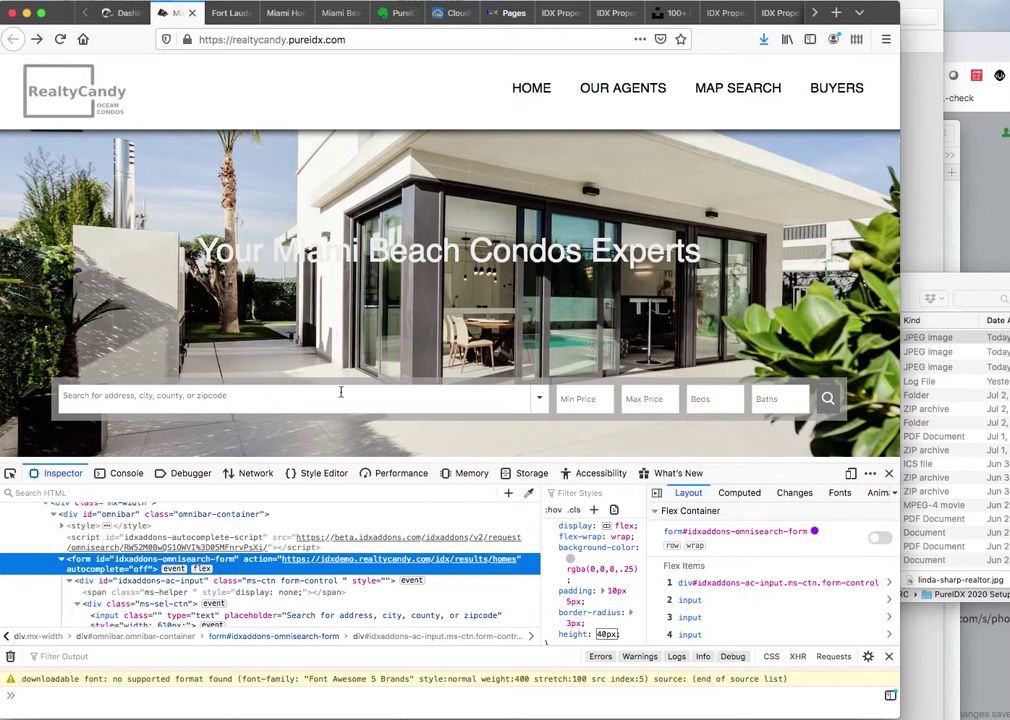
# - Paste the omnisearch-form rules (15px input font, 40px height) into IDX Addons' Custom CSS and submit
pyautogui.click(112, 13)
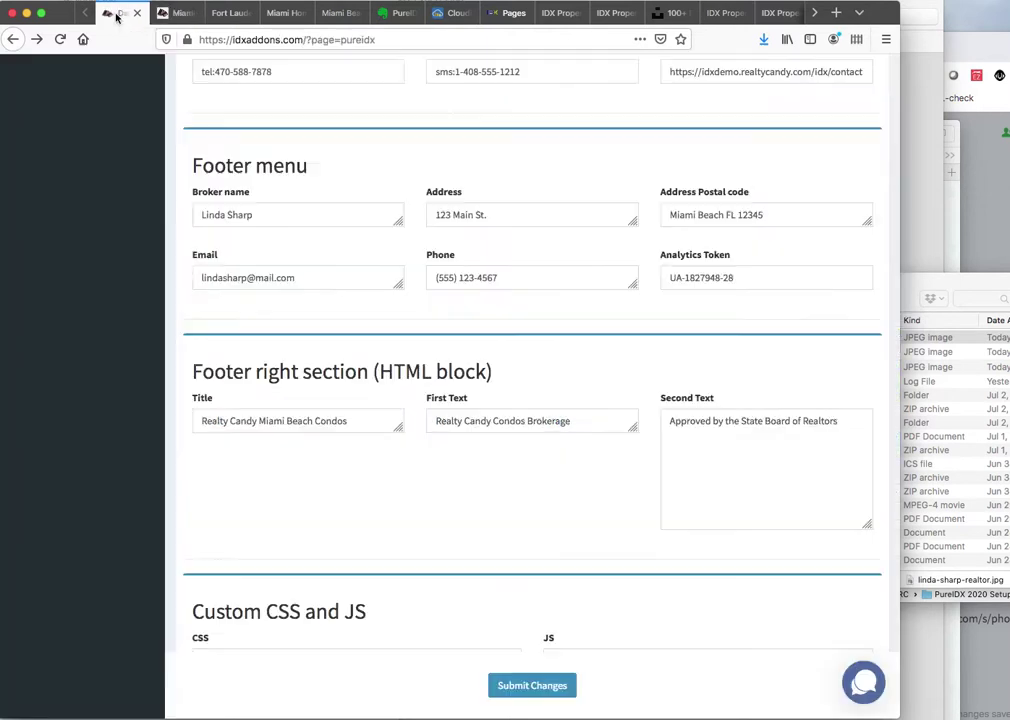
pyautogui.scroll(-2, 349, 597)
pyautogui.click(334, 561)
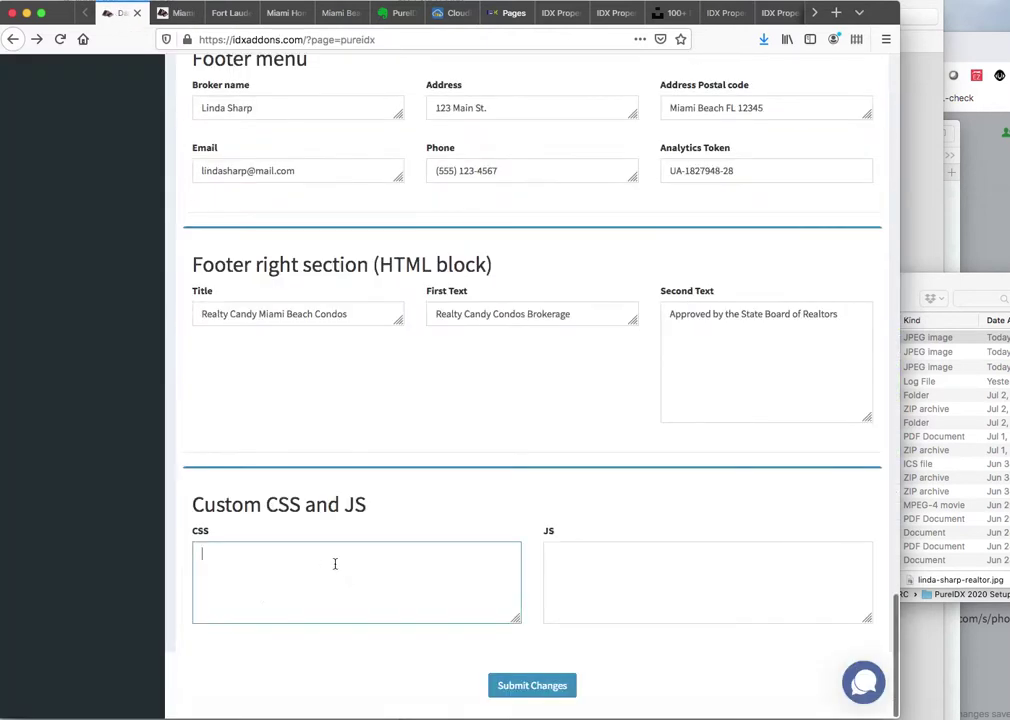
pyautogui.press('super+v')
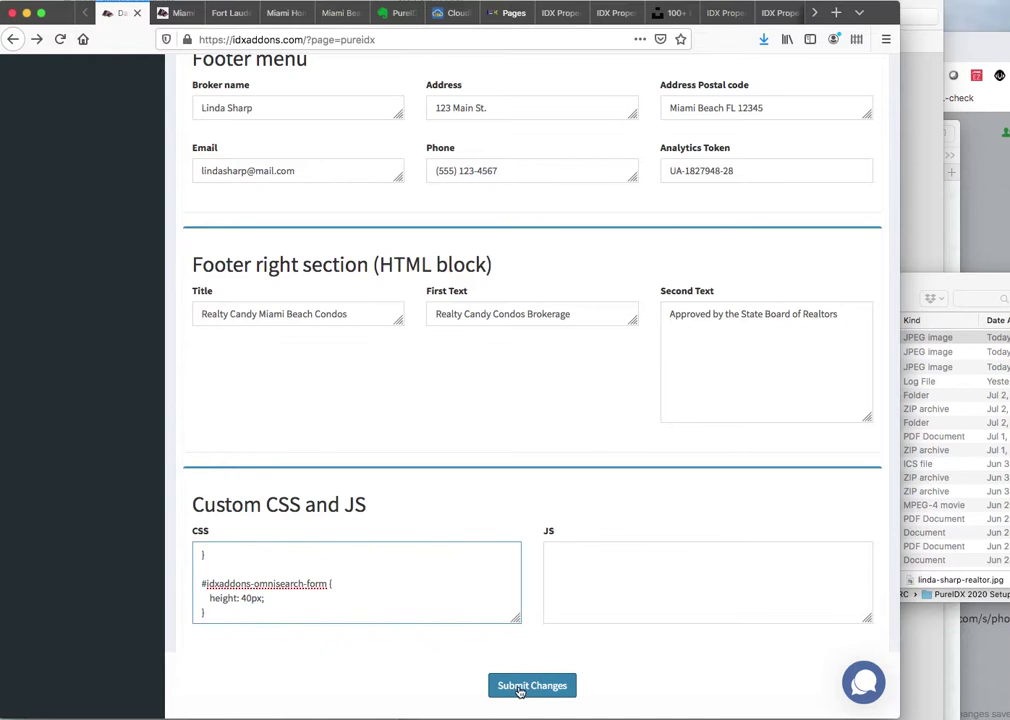
pyautogui.scroll(2, 403, 608)
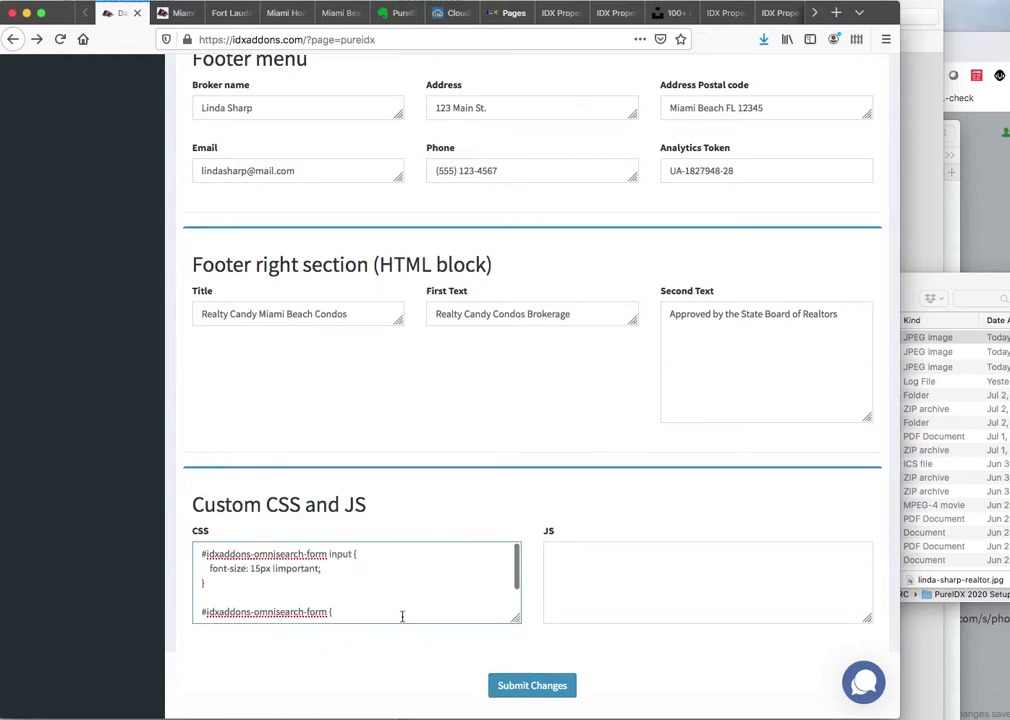
pyautogui.click(552, 685)
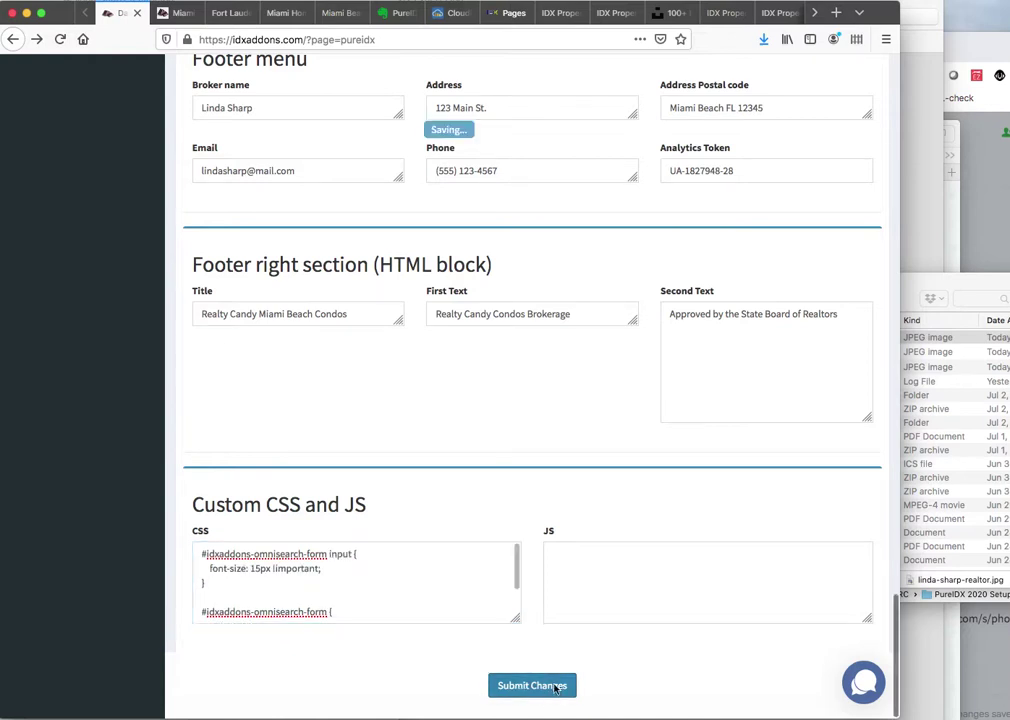
pyautogui.click(180, 13)
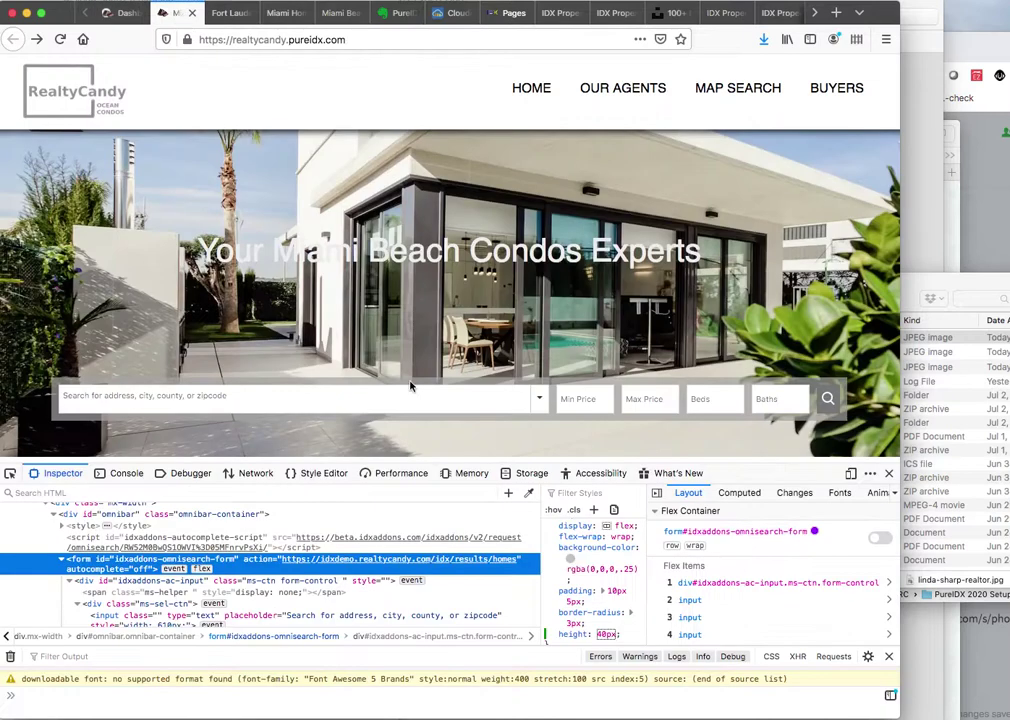
# - Reload the site, inspect the hero title h1, and change its text colour to #eee
pyautogui.press('super+r')
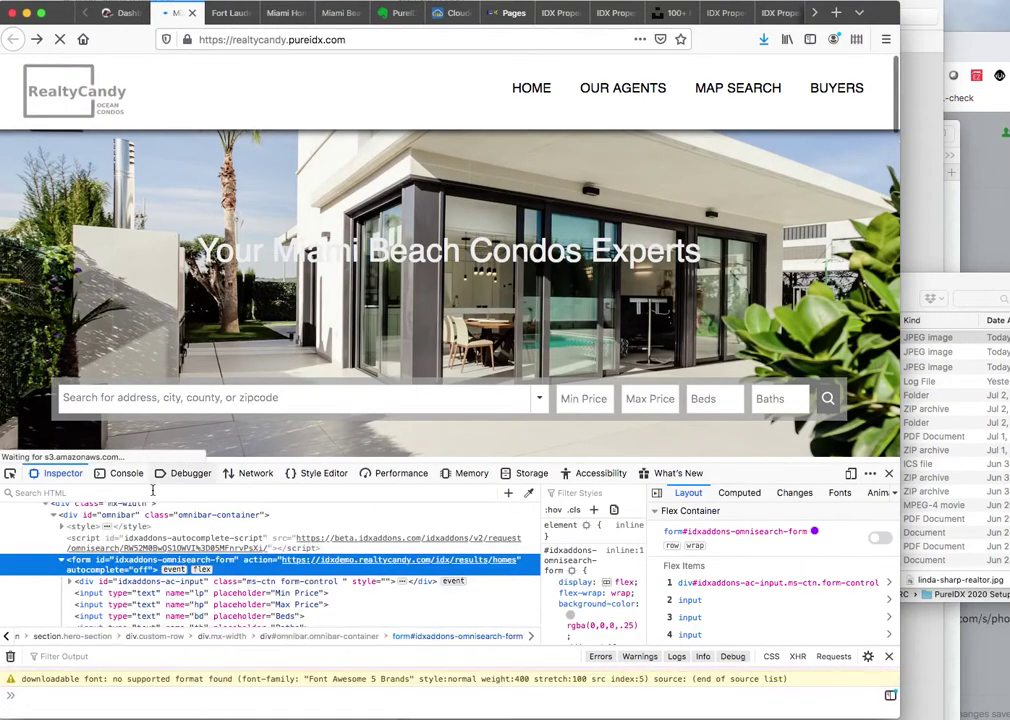
pyautogui.click(10, 473)
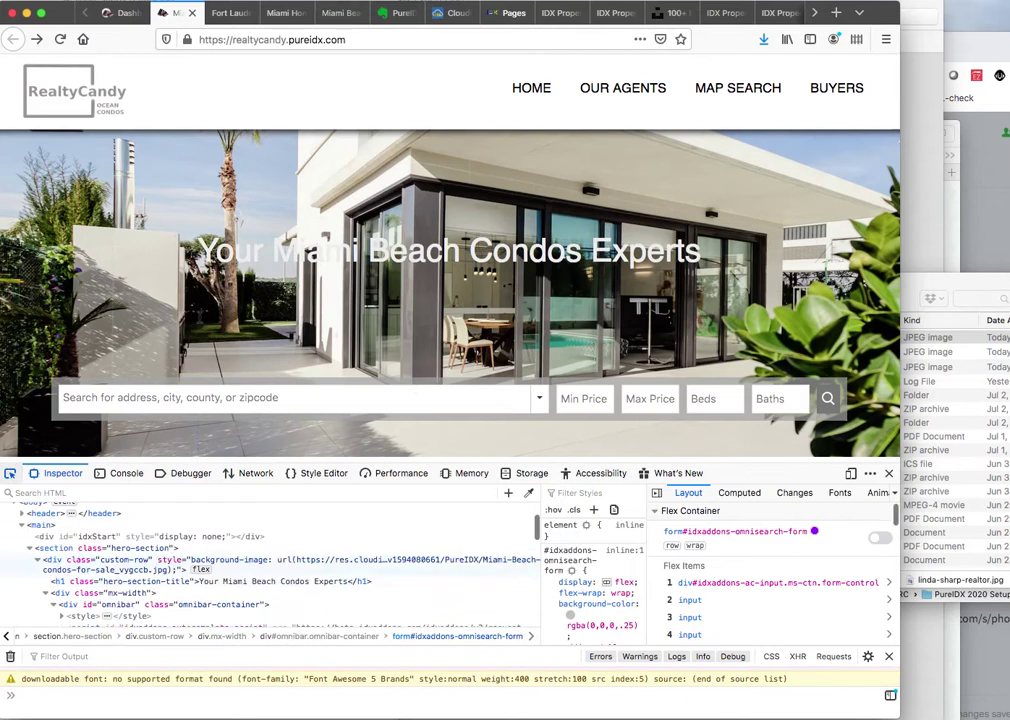
pyautogui.click(240, 260)
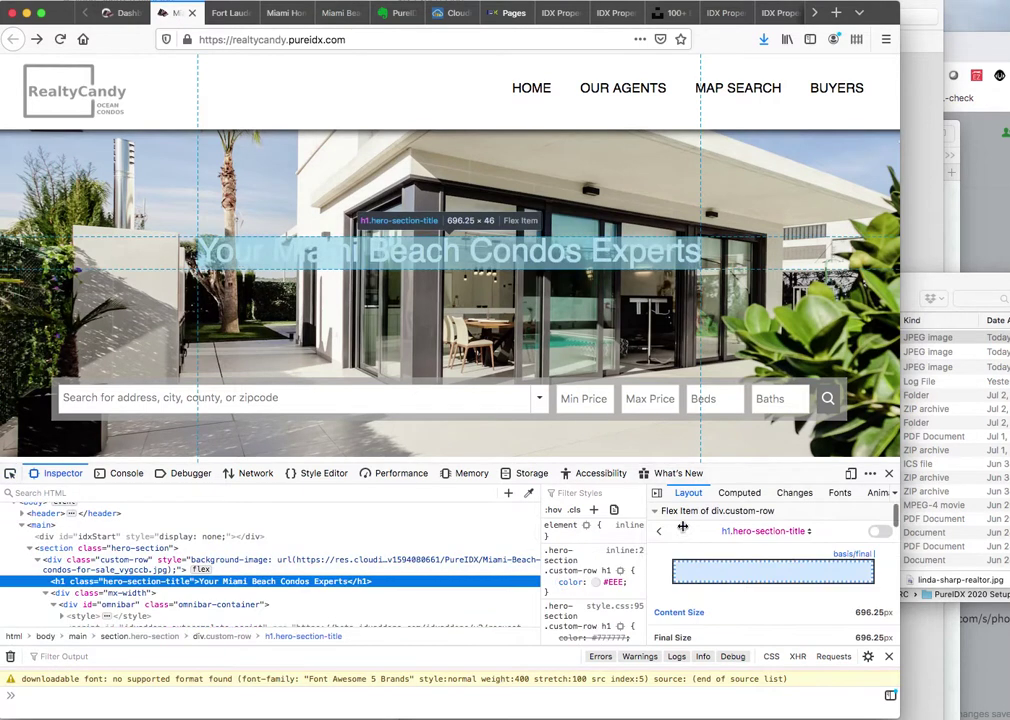
pyautogui.click(613, 581)
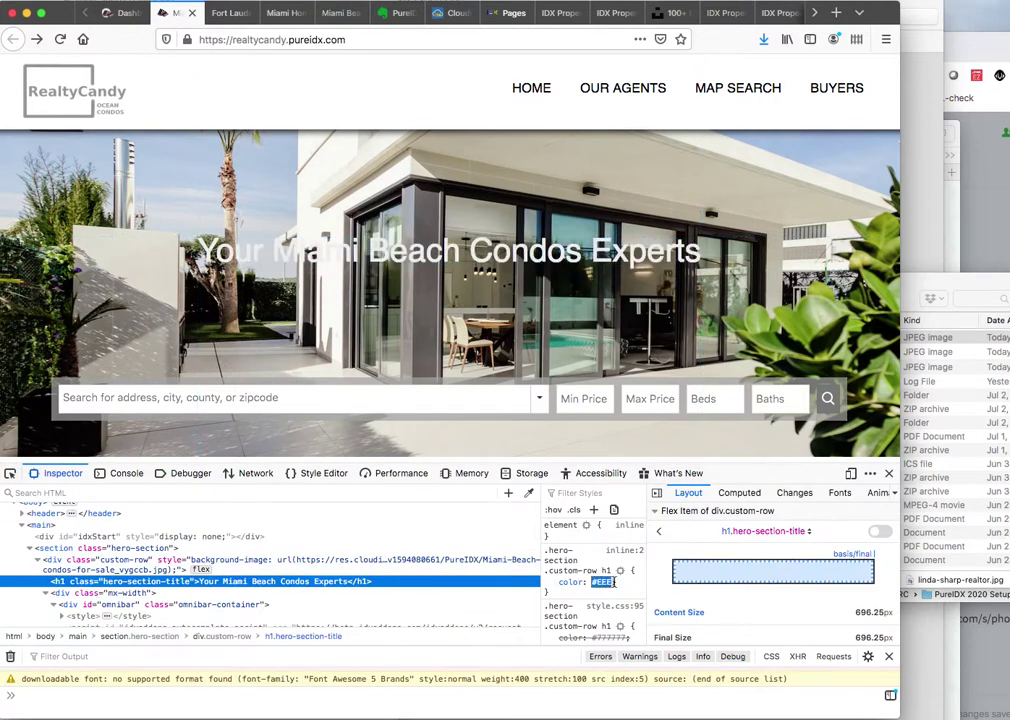
pyautogui.write('#')
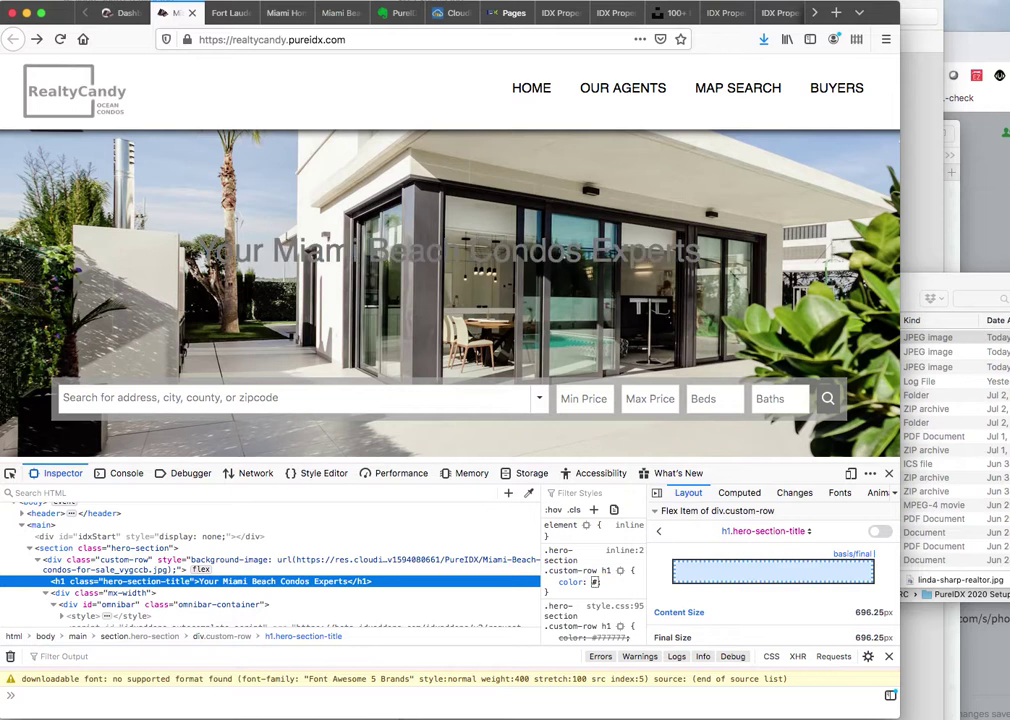
pyautogui.write('777')
pyautogui.press('BackSpace')
pyautogui.scroll(-5, 674, 365)
pyautogui.scroll(5, 674, 365)
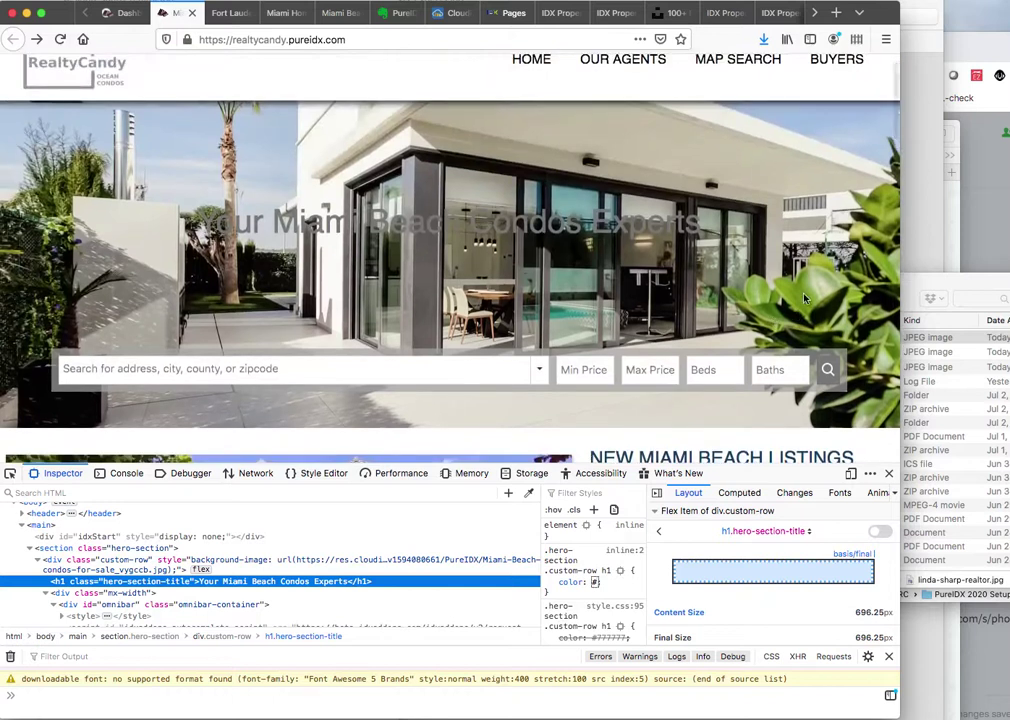
pyautogui.scroll(-10, 804, 297)
pyautogui.scroll(-4, 803, 295)
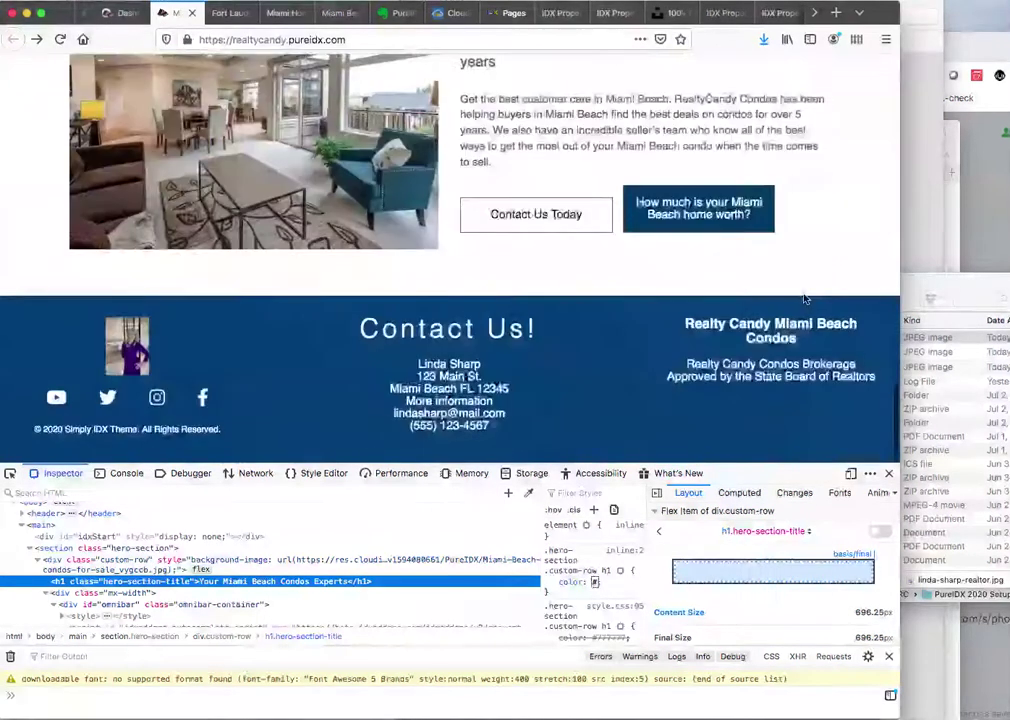
pyautogui.scroll(15, 604, 345)
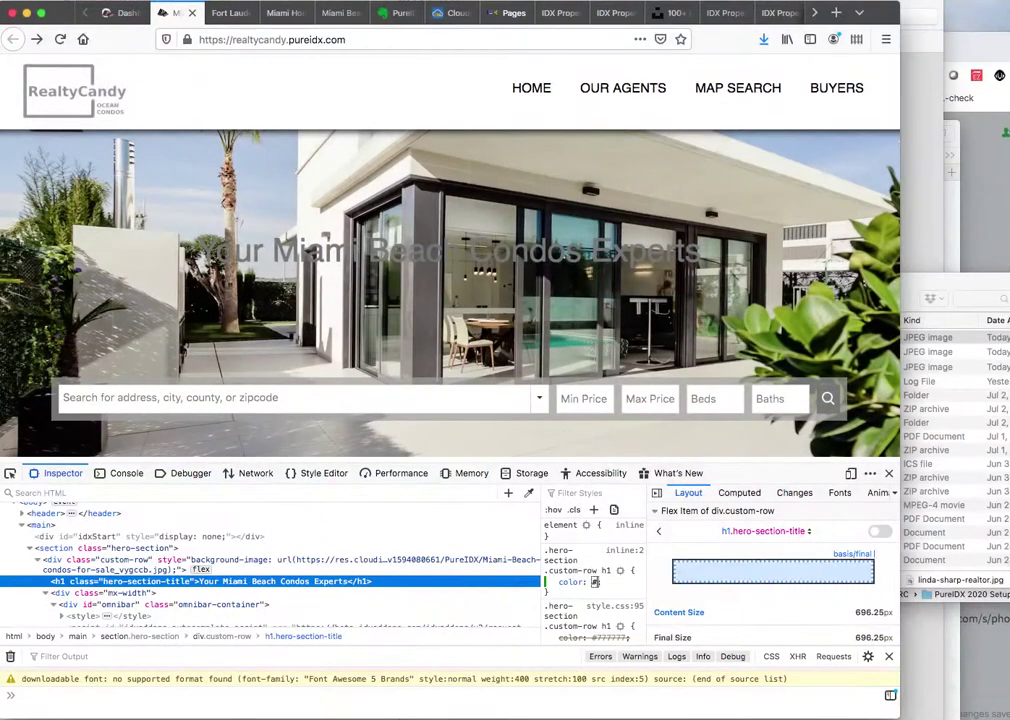
pyautogui.write('111')
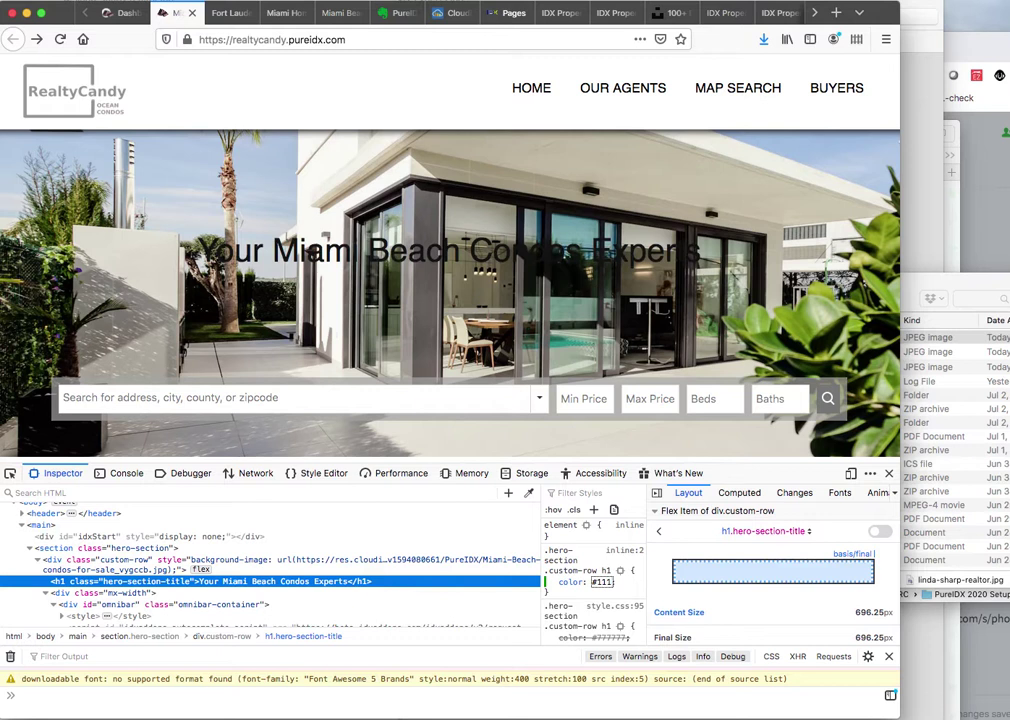
pyautogui.press('BackSpace')
pyautogui.press('BackSpace')
pyautogui.write('eee')
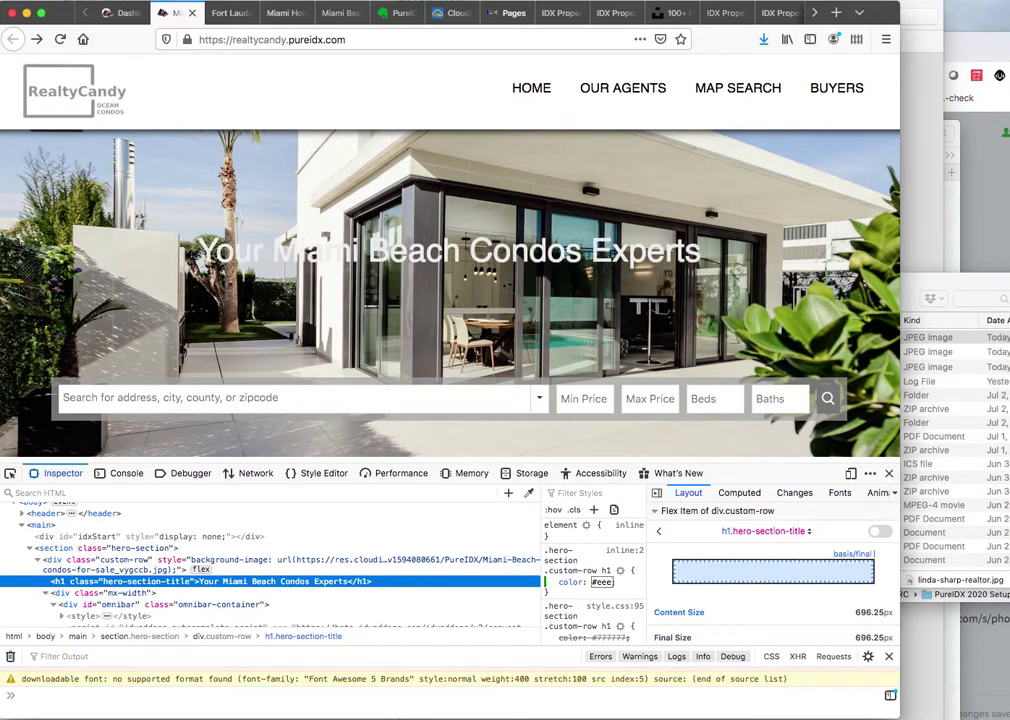
pyautogui.hotkey('shift', 'Tab')
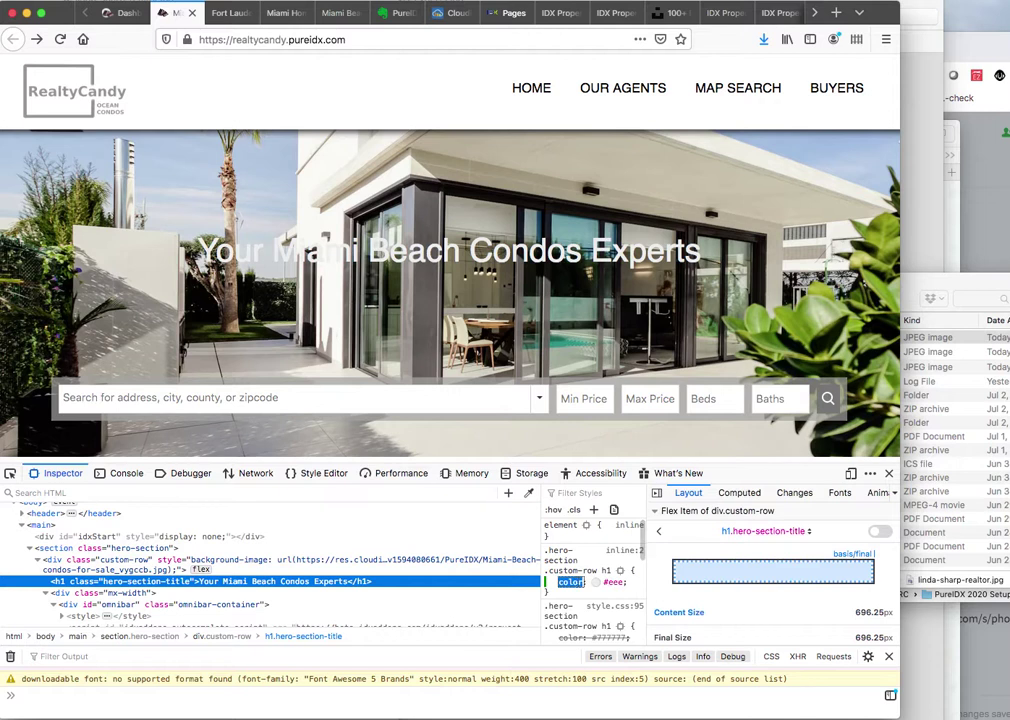
# - Add background-color #777 and padding 20px to the hero title rule and copy the rule
pyautogui.press('Tab')
pyautogui.press('Tab')
pyautogui.write('bac')
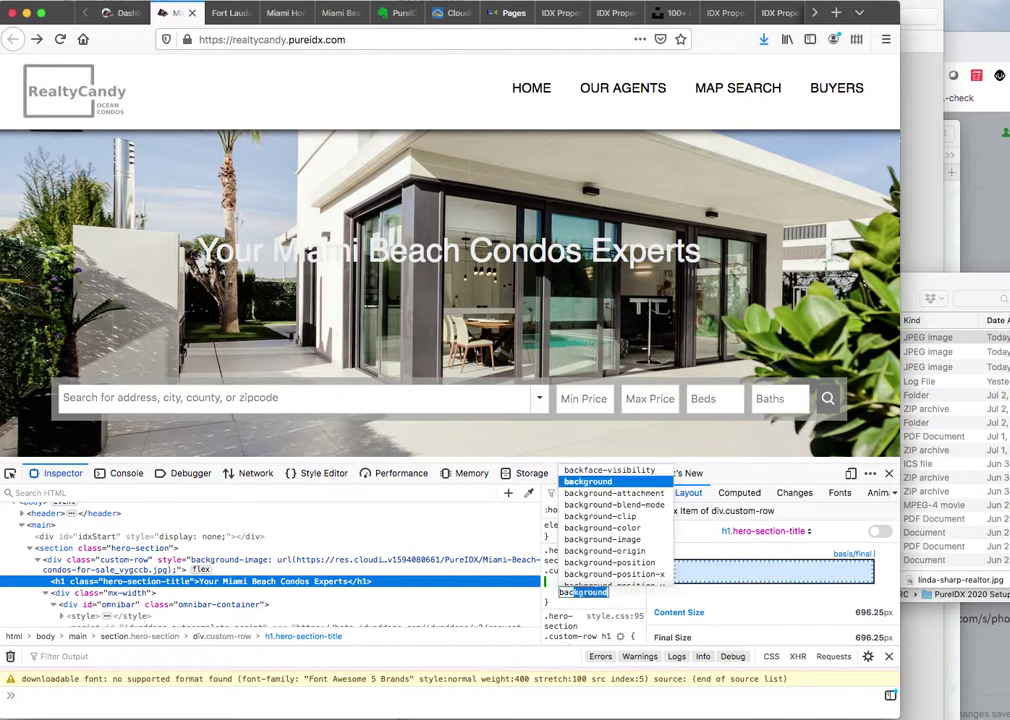
pyautogui.press('Down')
pyautogui.press('Down')
pyautogui.press('Down')
pyautogui.press('Down')
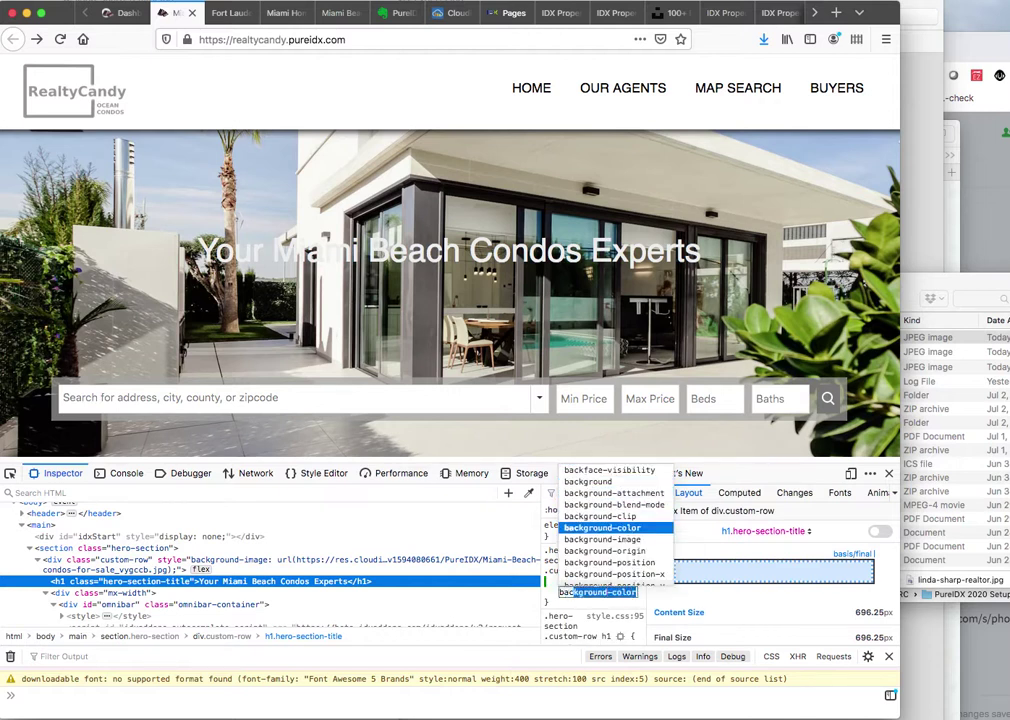
pyautogui.press('Tab')
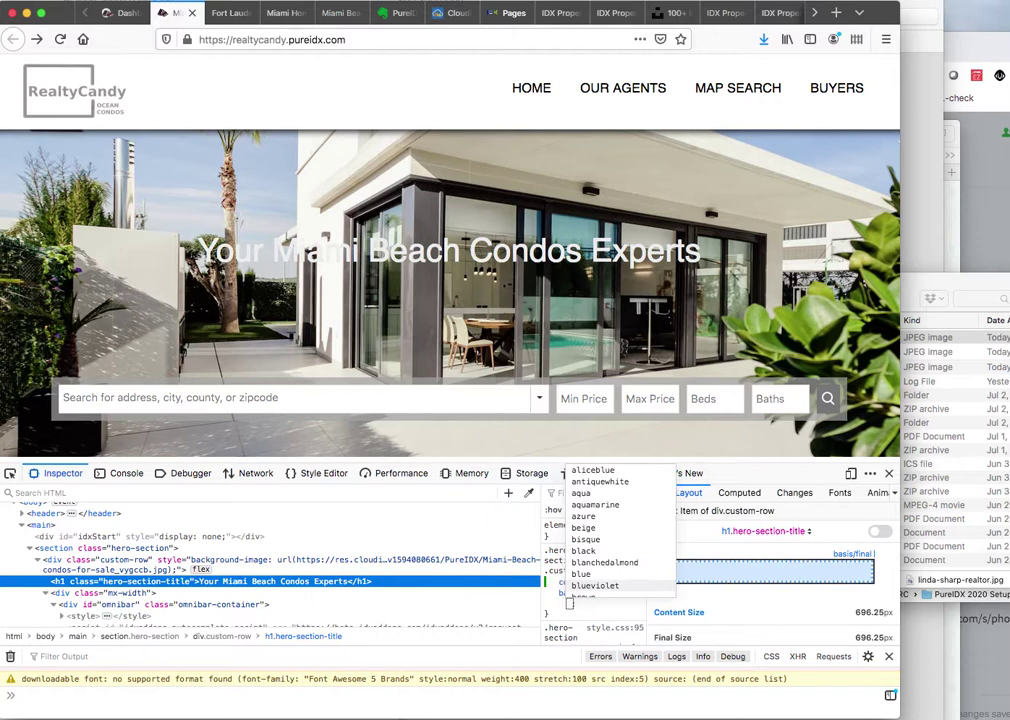
pyautogui.write('#777')
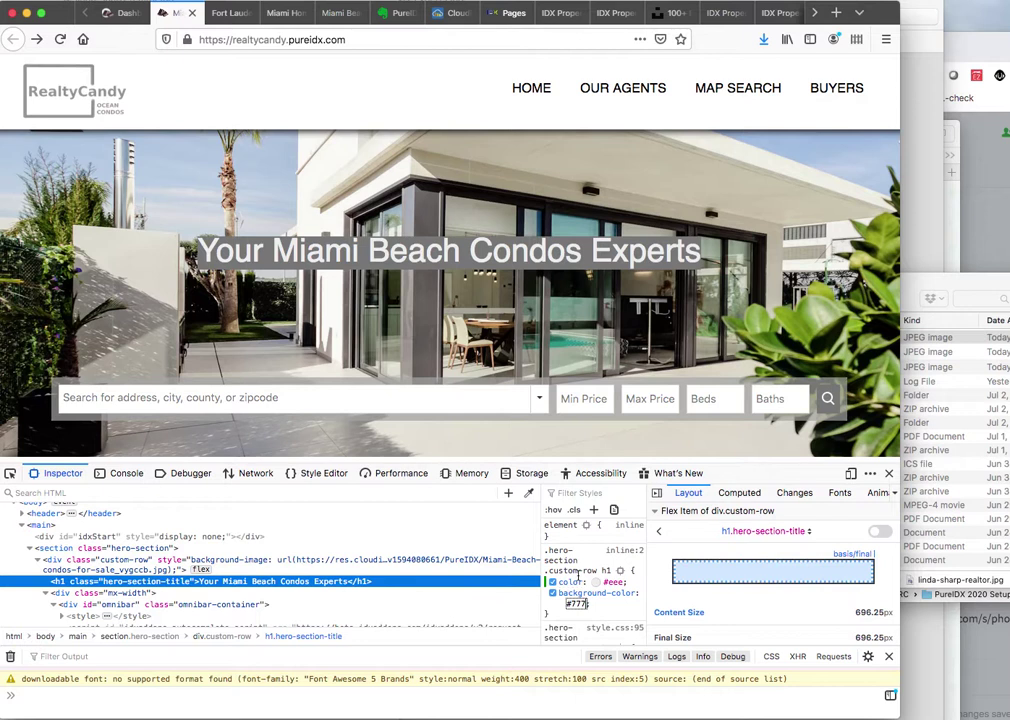
pyautogui.press('Return')
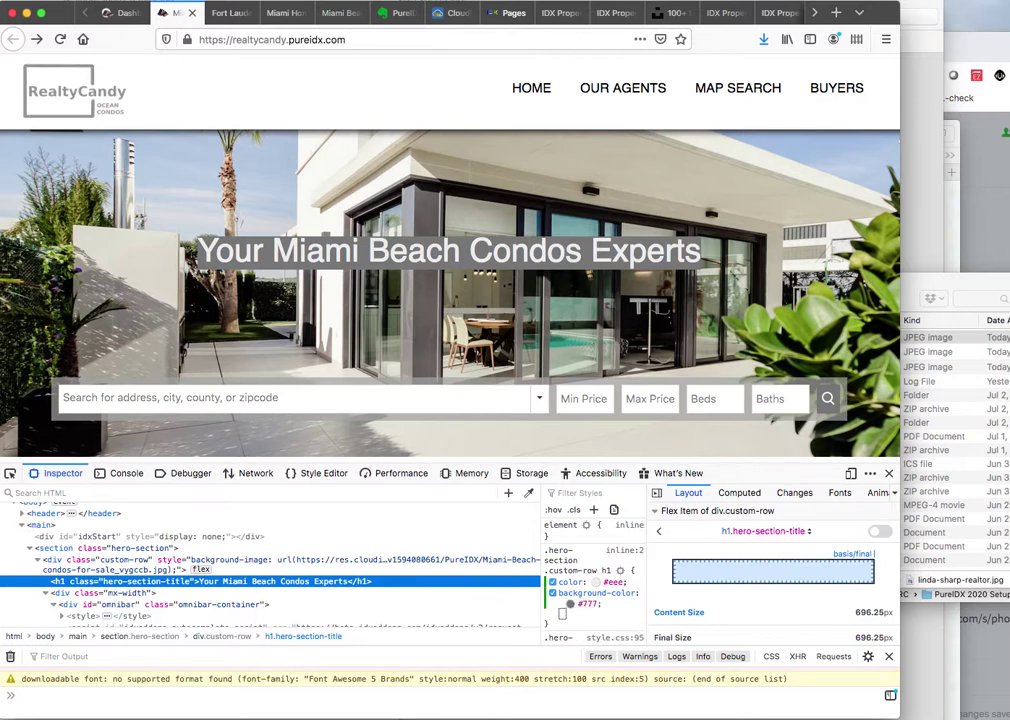
pyautogui.write('padding')
pyautogui.press('Tab')
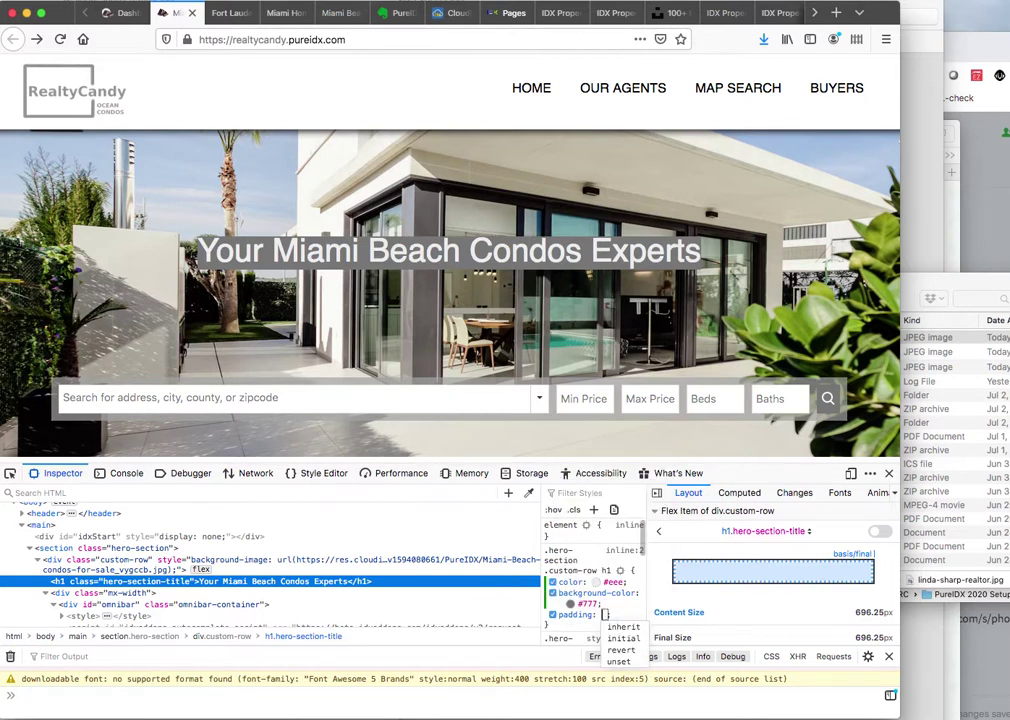
pyautogui.write('20px')
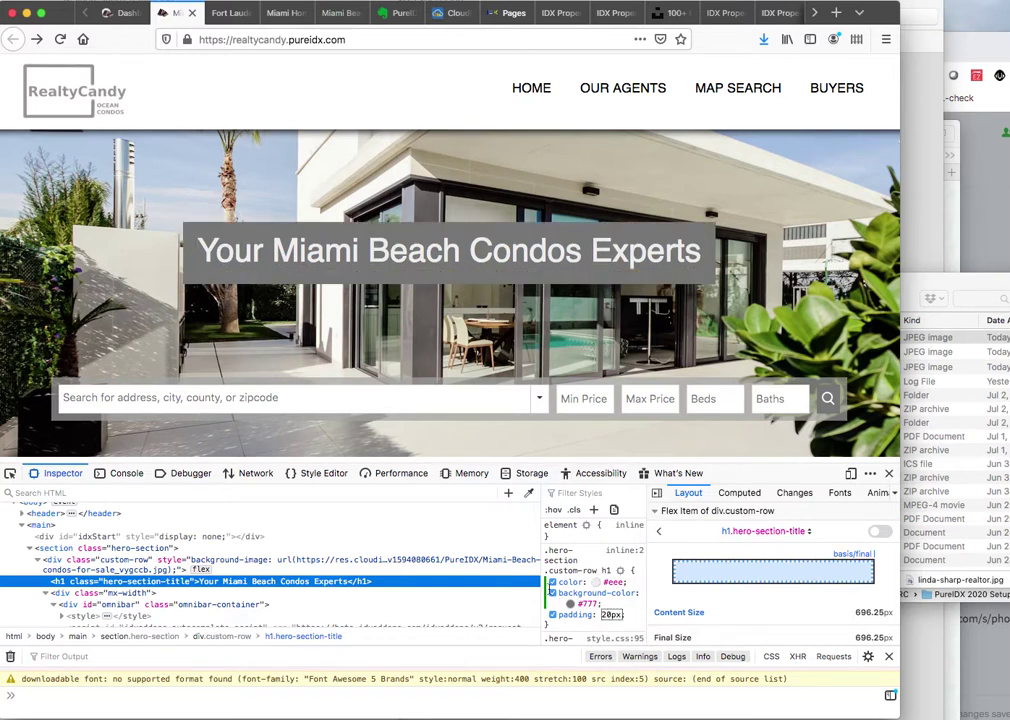
pyautogui.moveTo(545, 550); pyautogui.dragTo(556, 620)
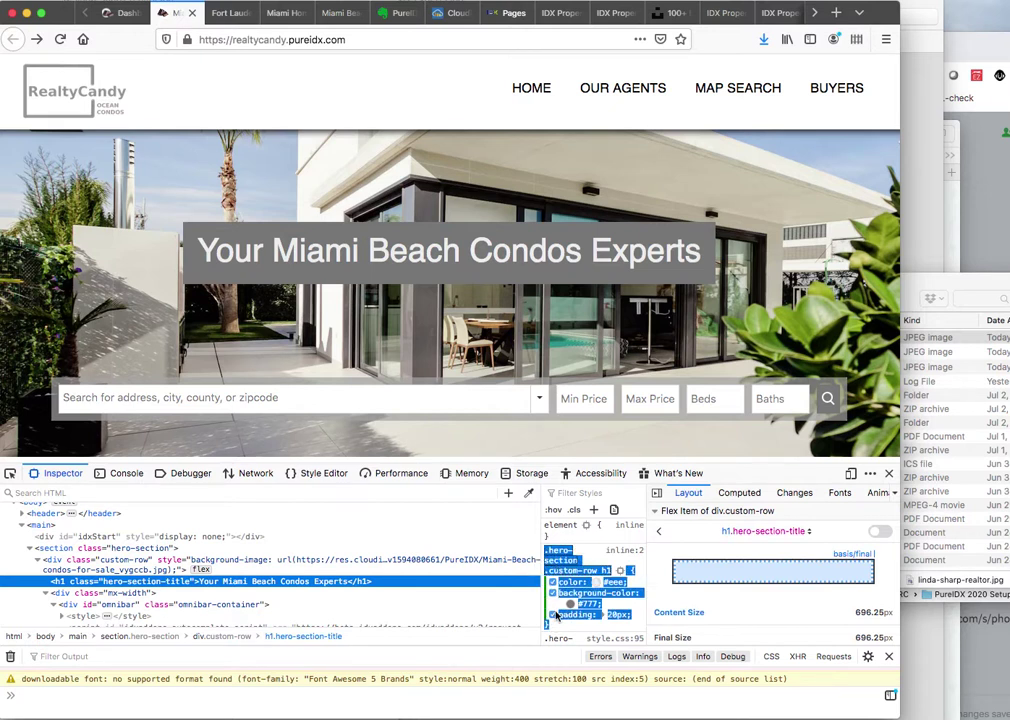
pyautogui.click(125, 14)
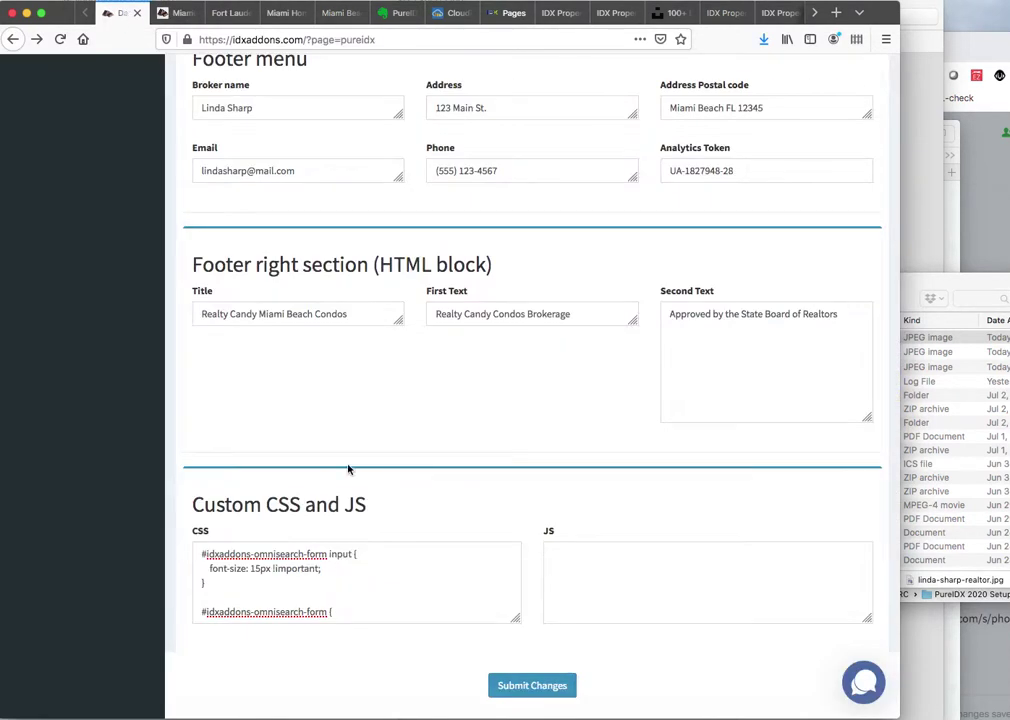
# - Append the hero title rule to the Custom CSS, remove its colour line, and submit
pyautogui.click(391, 613)
pyautogui.write('height: 40px; }')
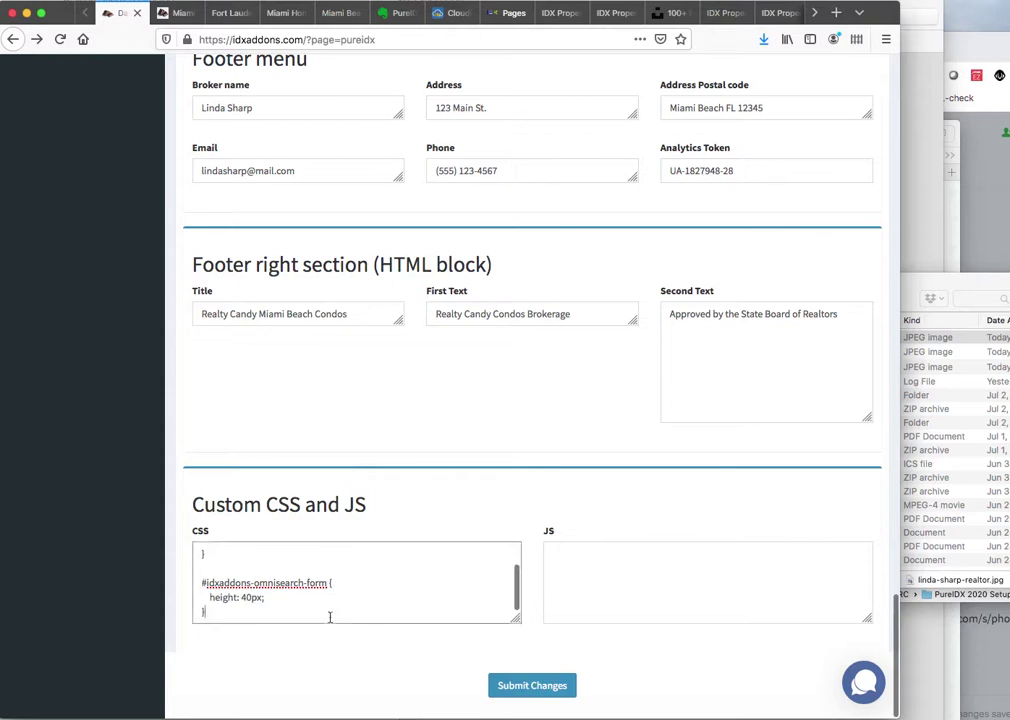
pyautogui.press('Return')
pyautogui.press('Return')
pyautogui.write('.hero-section .custom-row h1 {   color: #eee;   background-color: #777;   padding: 20px; }')
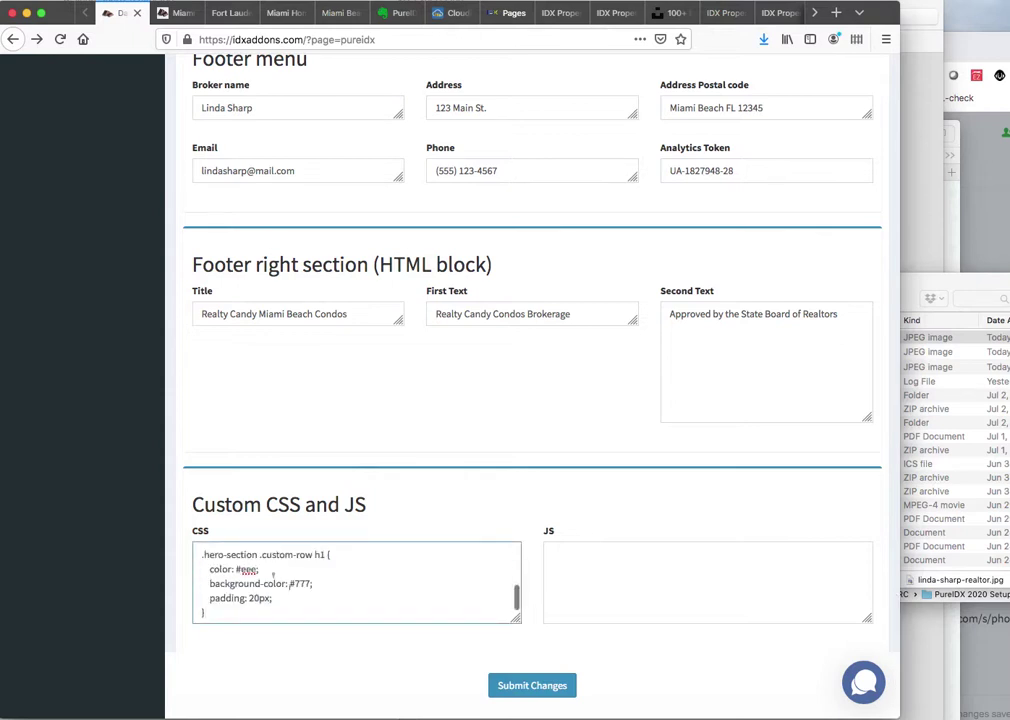
pyautogui.click(268, 569)
pyautogui.moveTo(268, 569); pyautogui.dragTo(202, 569)
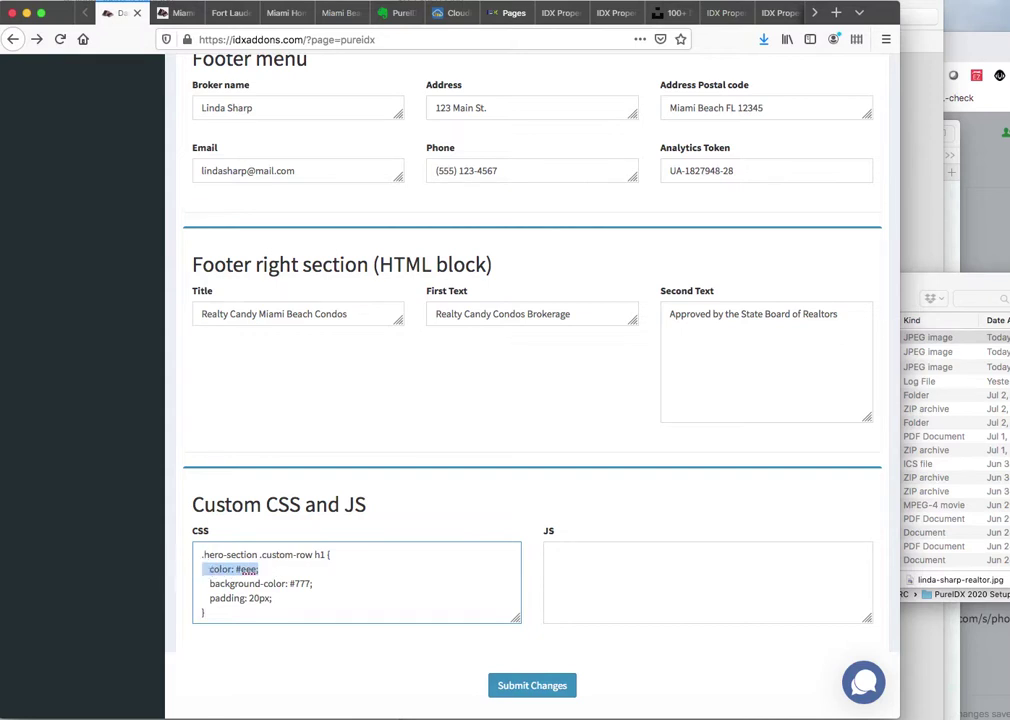
pyautogui.press('BackSpace')
pyautogui.press('BackSpace')
pyautogui.click(532, 690)
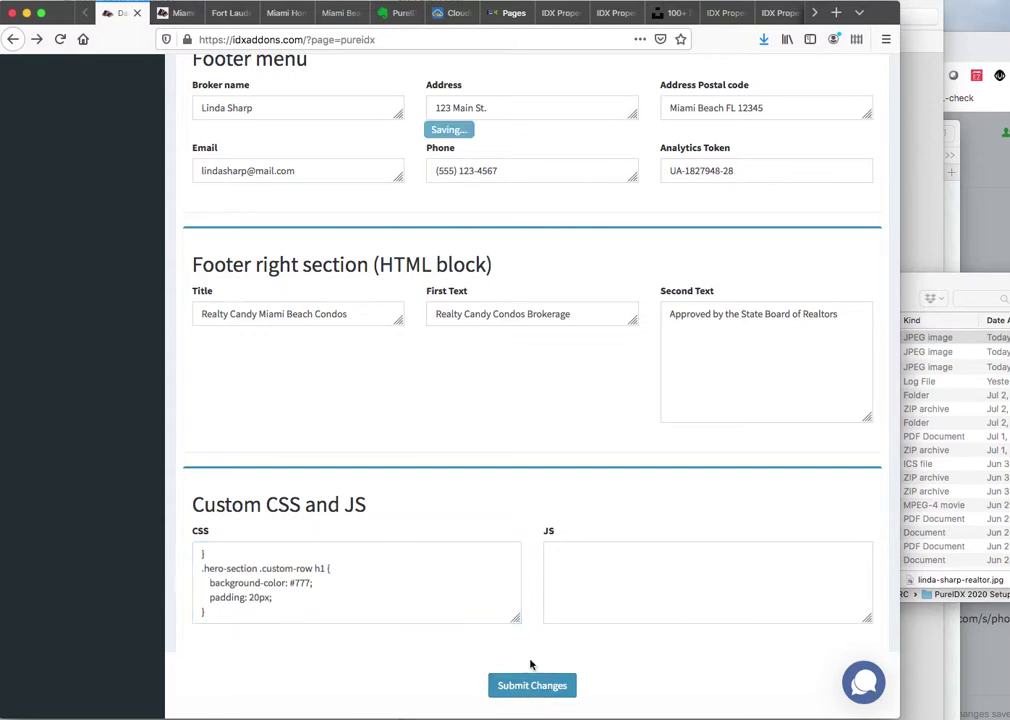
# - Reload the live site to show the grey hero title box and close Developer Tools
pyautogui.click(178, 13)
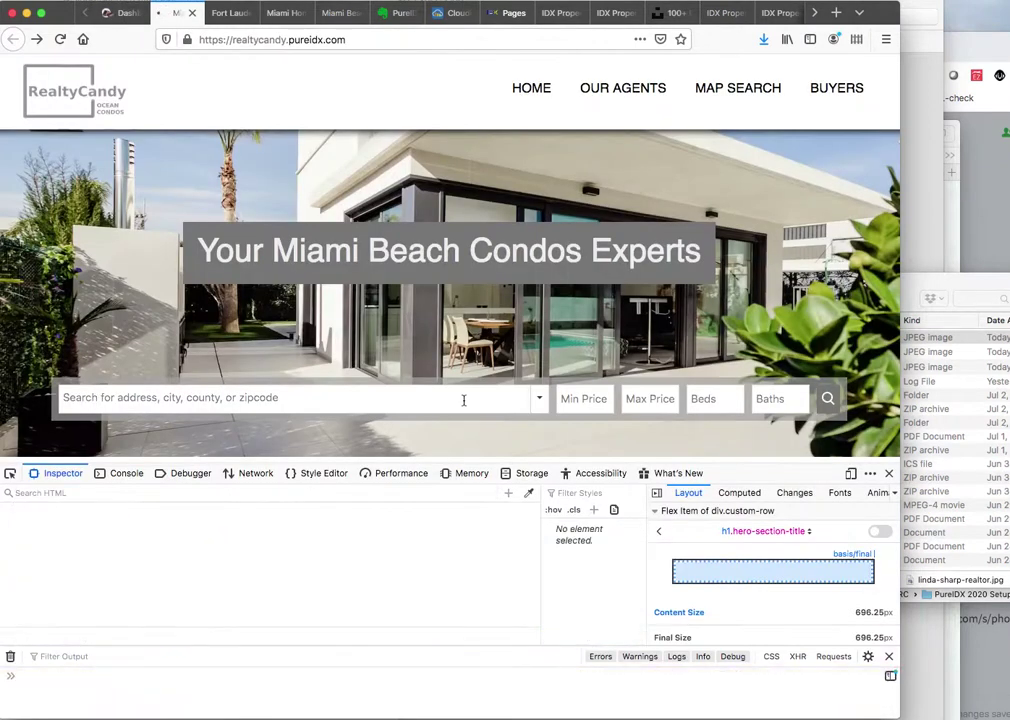
pyautogui.press('super+r')
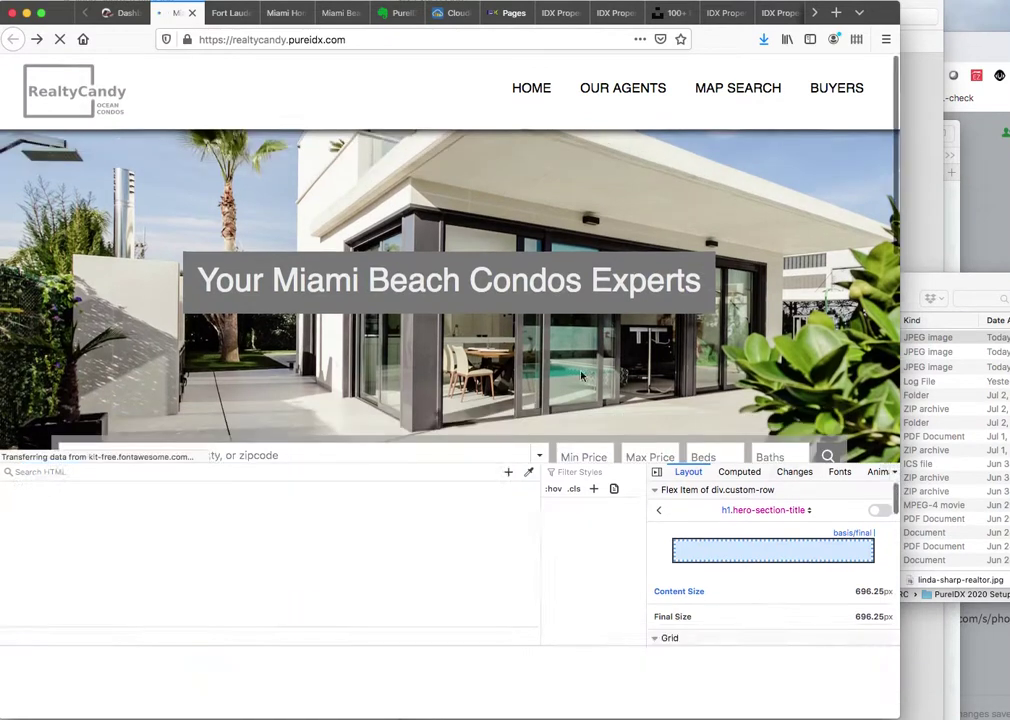
pyautogui.press('super+alt+i')
pyautogui.scroll(-10, 555, 449)
pyautogui.scroll(10, 552, 446)
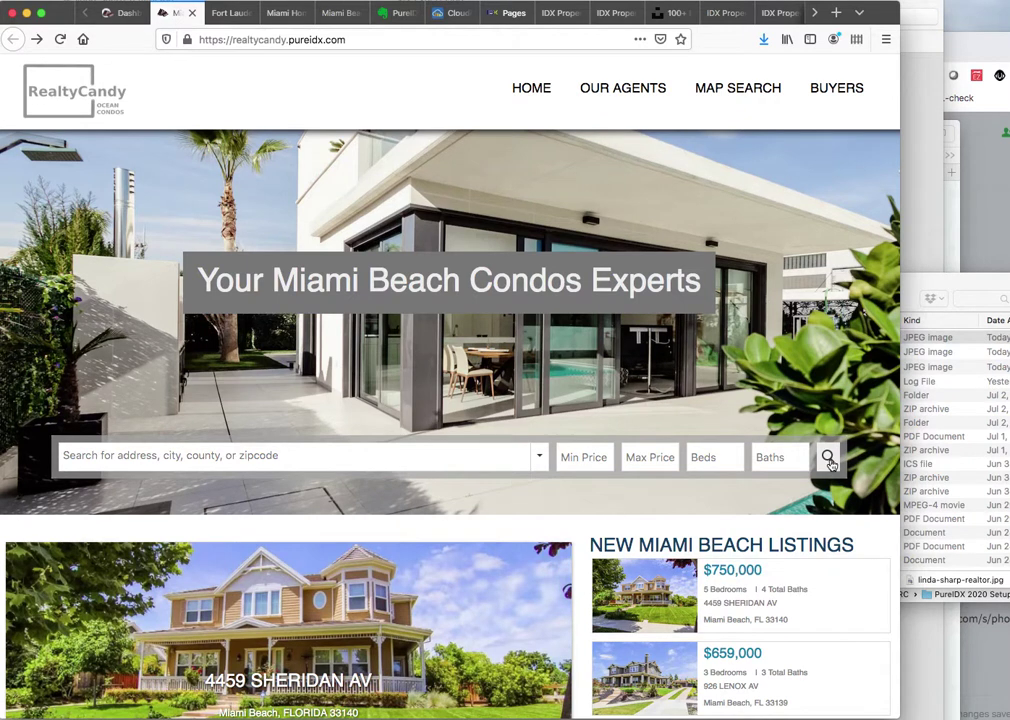
pyautogui.click(311, 40)
pyautogui.press('super+c')
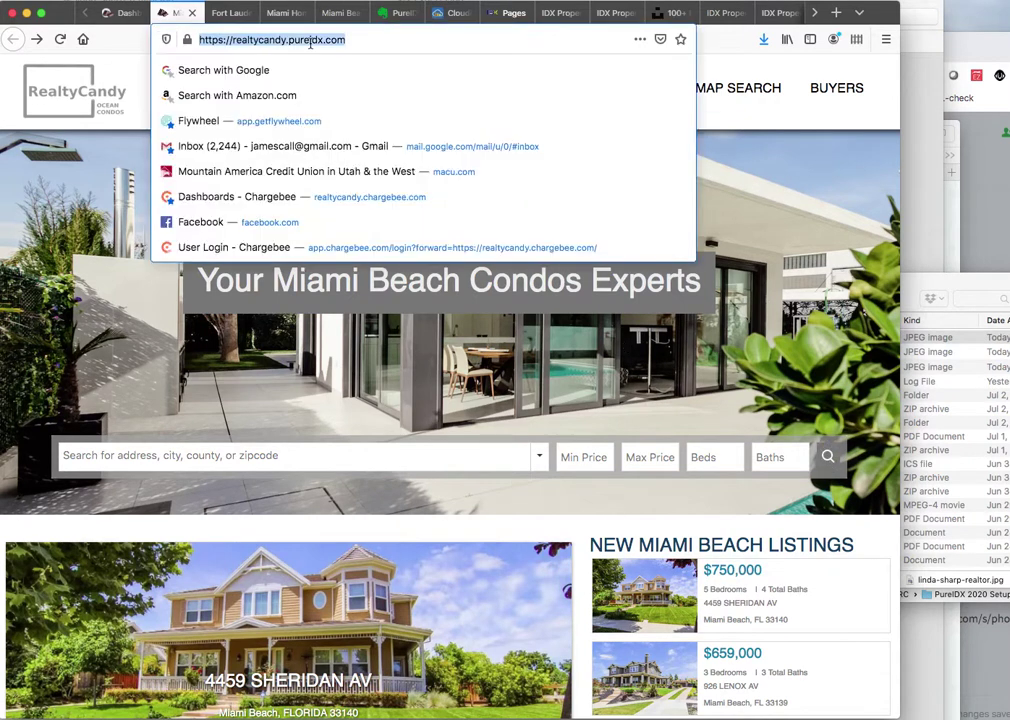
pyautogui.click(553, 13)
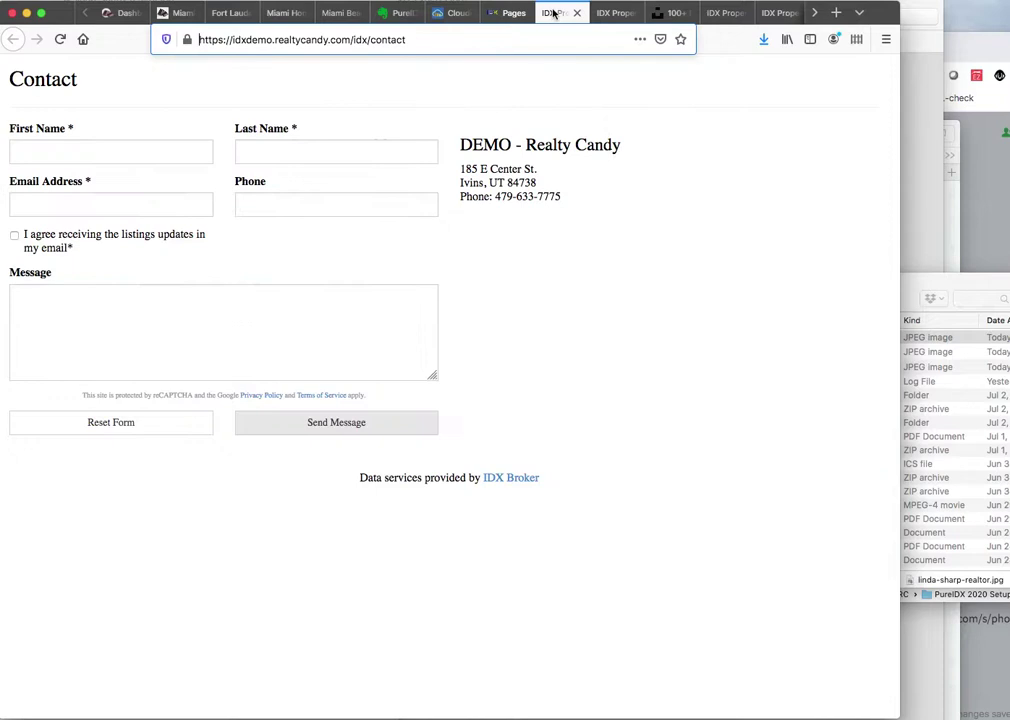
pyautogui.click(510, 13)
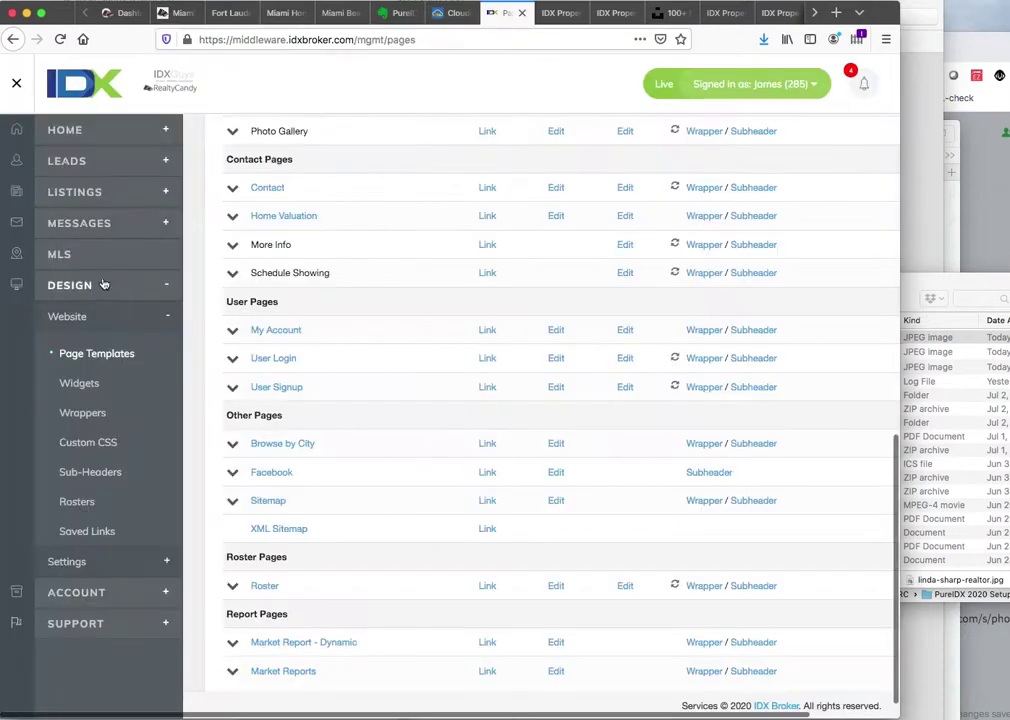
pyautogui.click(84, 413)
pyautogui.click(87, 422)
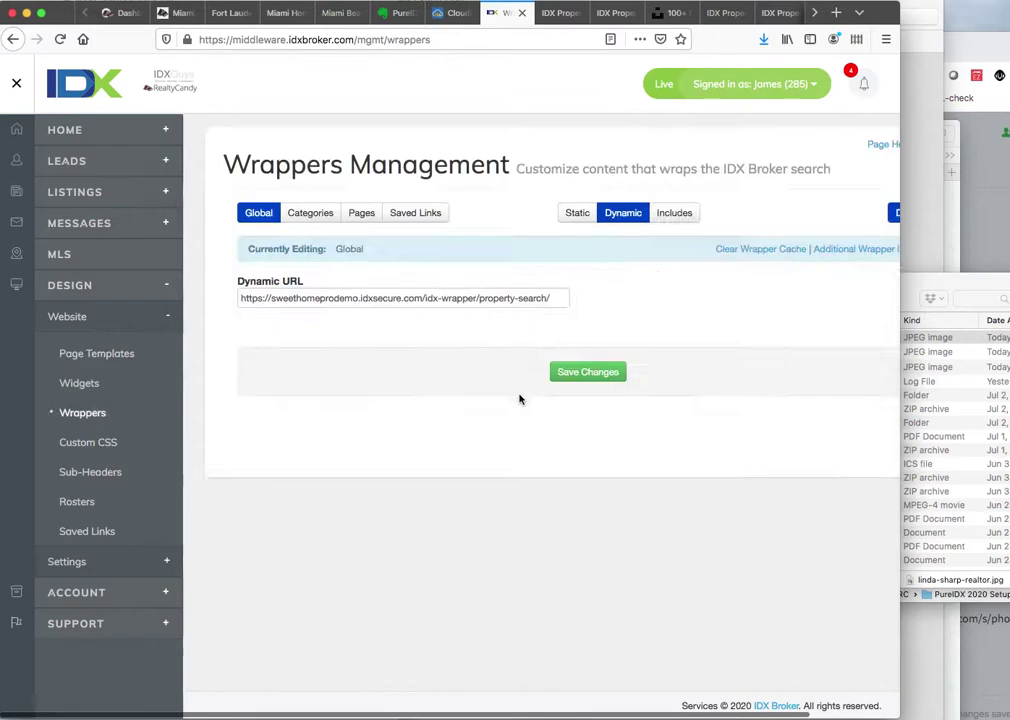
pyautogui.tripleClick(433, 304)
pyautogui.press('super+v')
pyautogui.write('/')
pyautogui.click(586, 377)
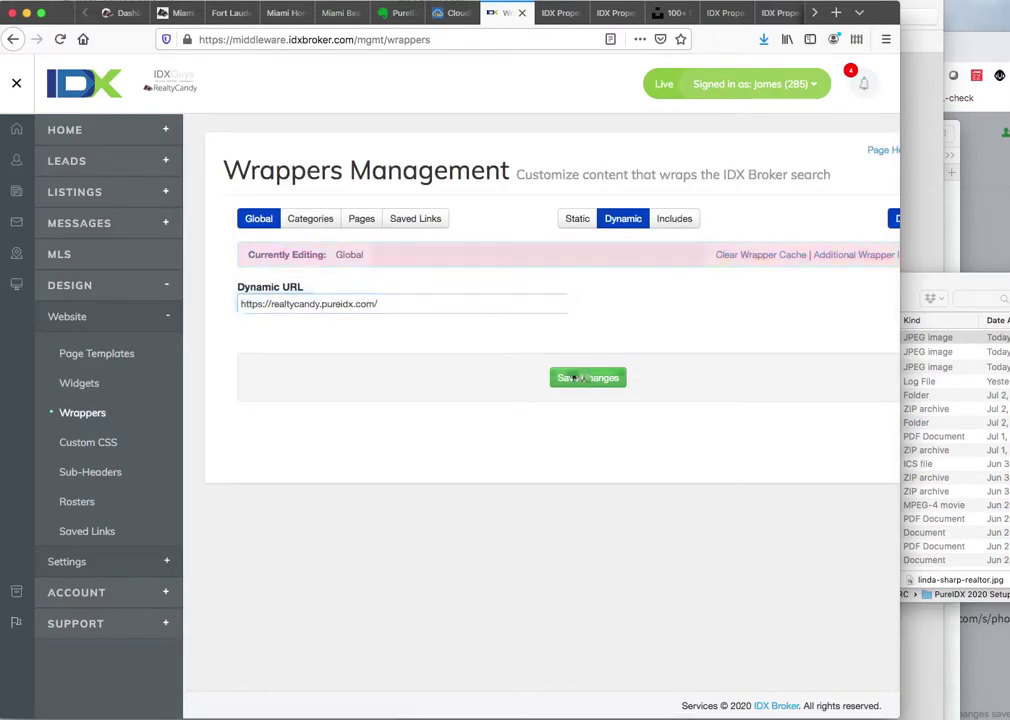
# - Clear the Supplemental page's dynamic wrapper URL and save it
pyautogui.click(312, 218)
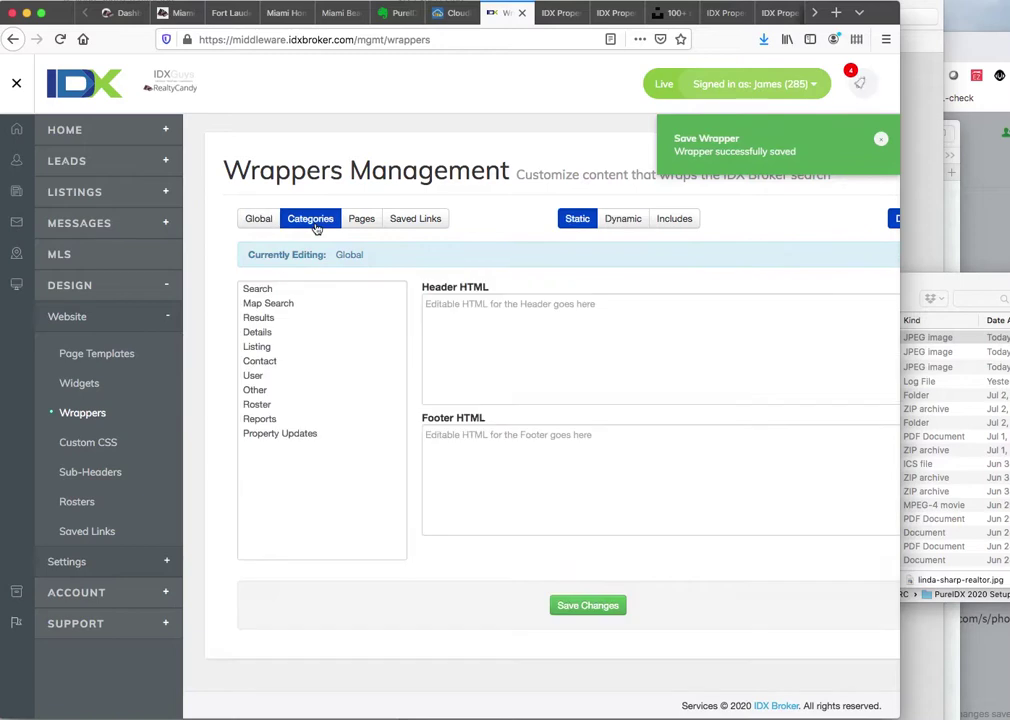
pyautogui.click(361, 220)
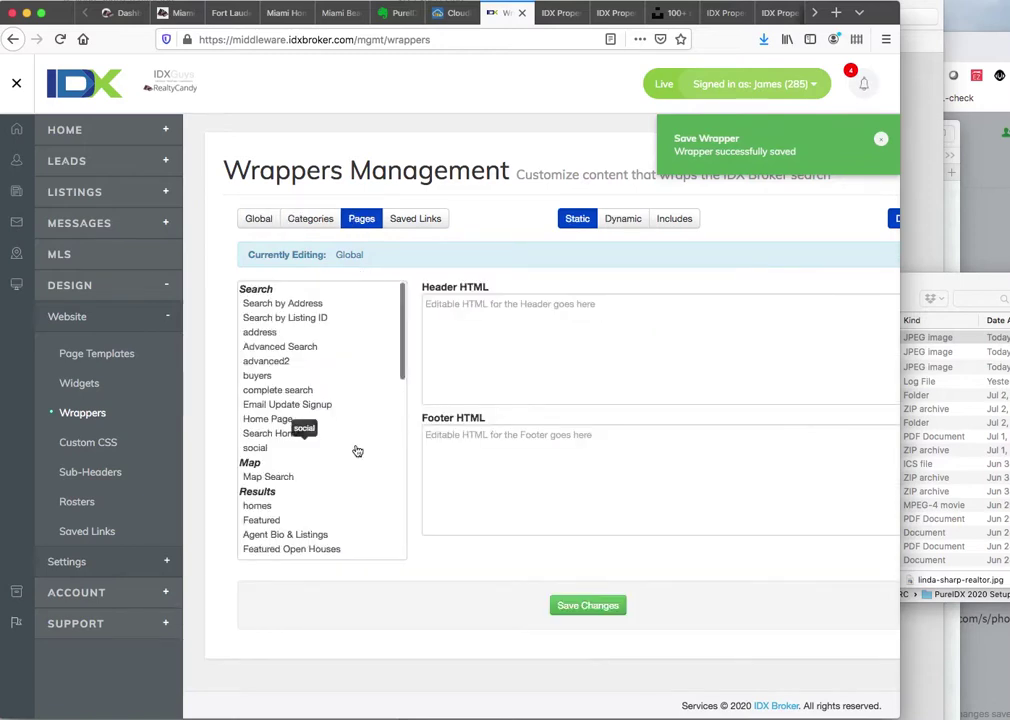
pyautogui.scroll(-10, 354, 451)
pyautogui.scroll(3, 354, 451)
pyautogui.scroll(3, 355, 449)
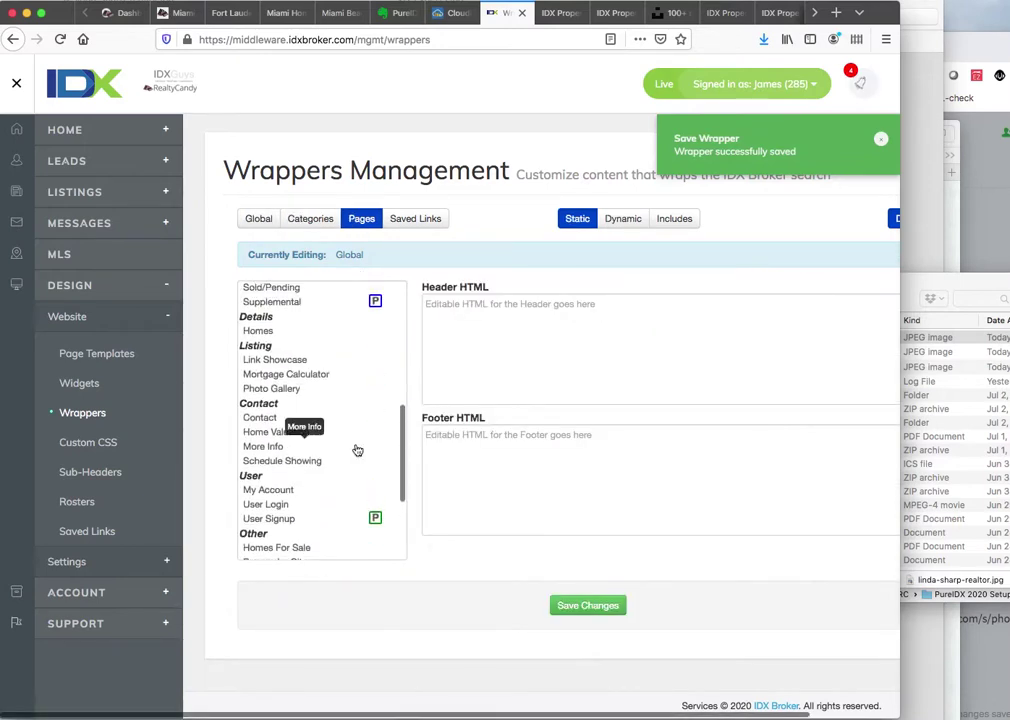
pyautogui.scroll(3, 357, 451)
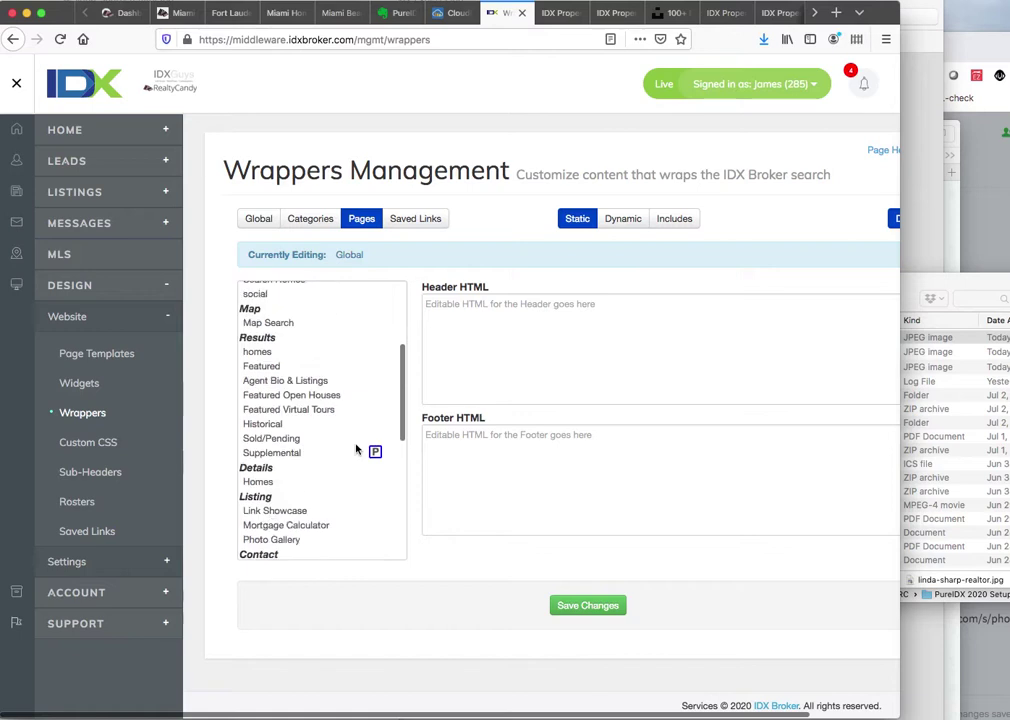
pyautogui.scroll(-3, 357, 451)
pyautogui.click(328, 347)
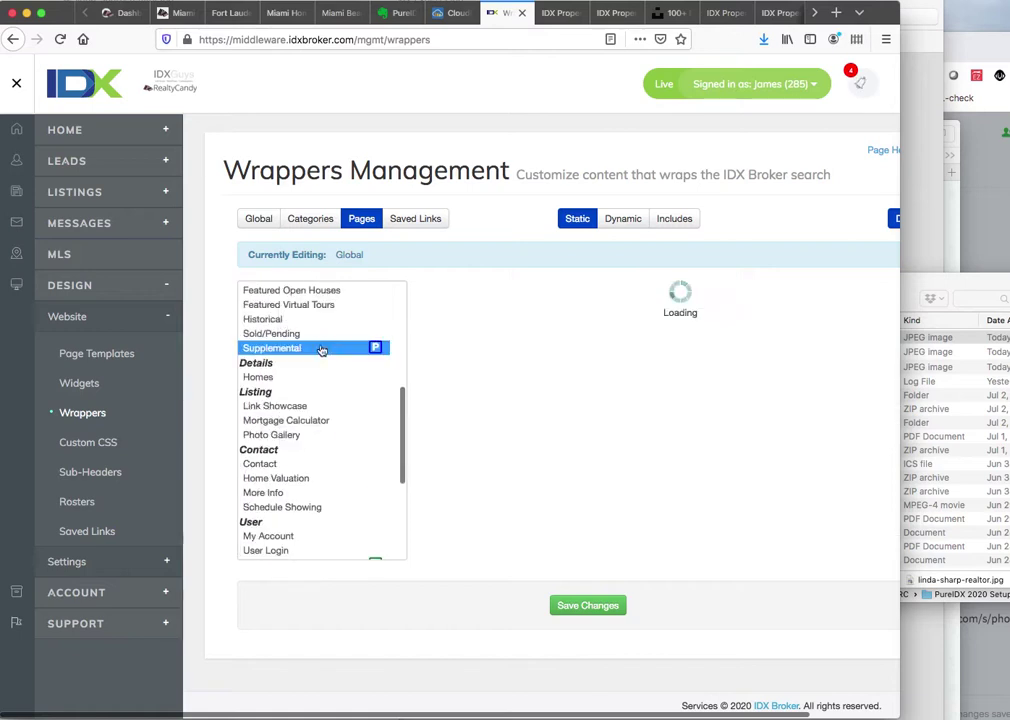
pyautogui.tripleClick(613, 304)
pyautogui.press('BackSpace')
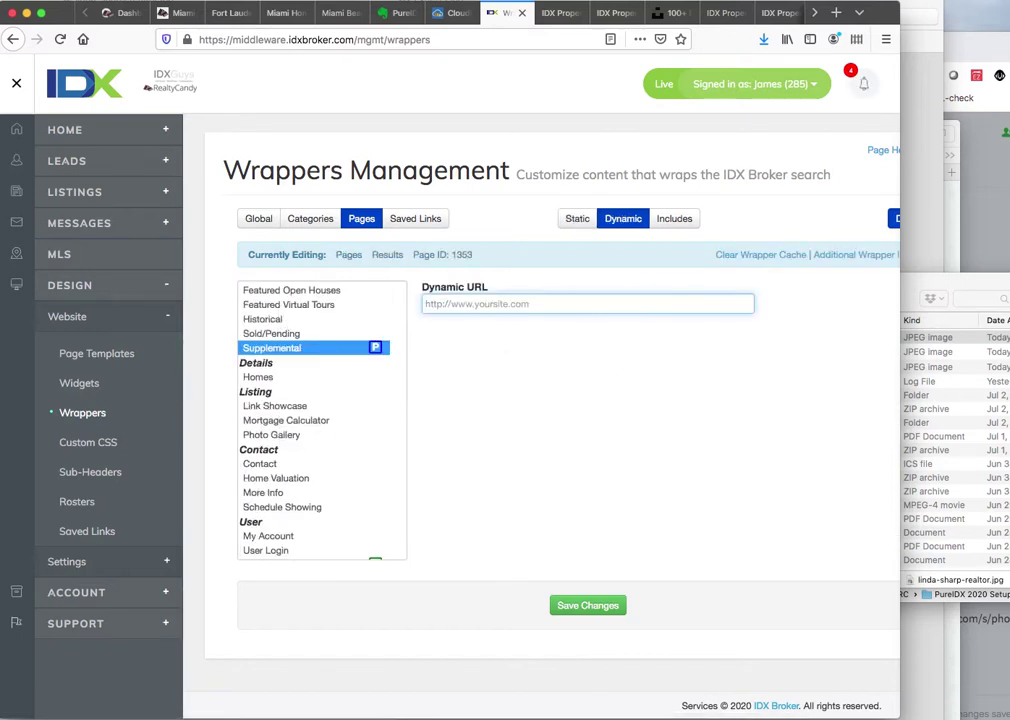
pyautogui.click(586, 605)
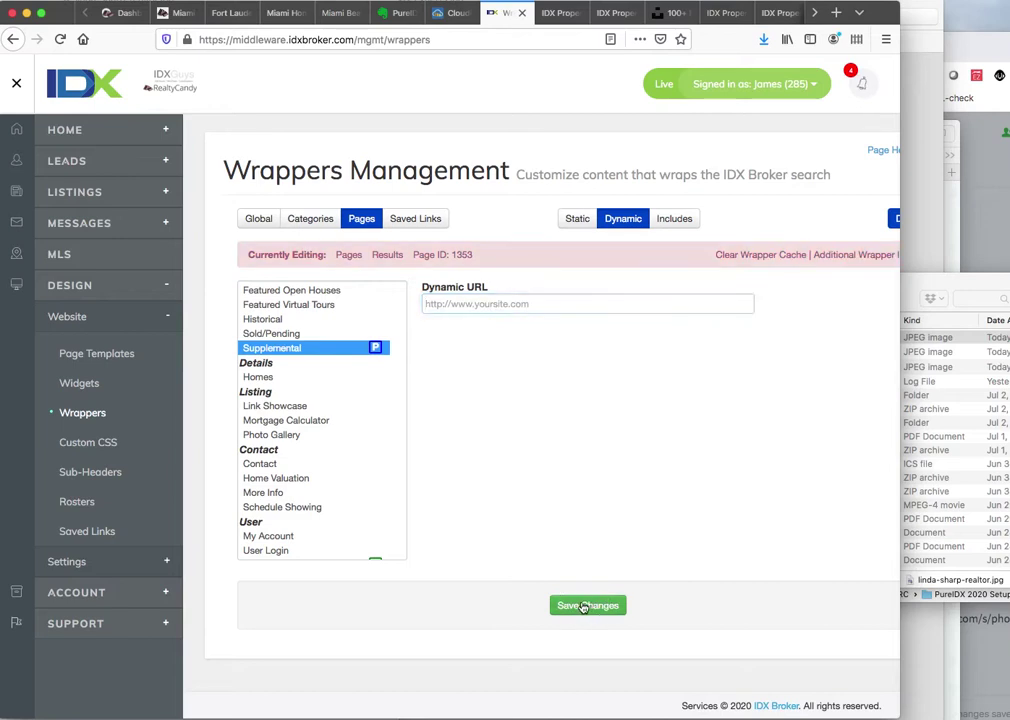
# - Switch the User Signup page to a dynamic wrapper, save, then review saved links and Global settings
pyautogui.scroll(-3, 381, 494)
pyautogui.click(312, 452)
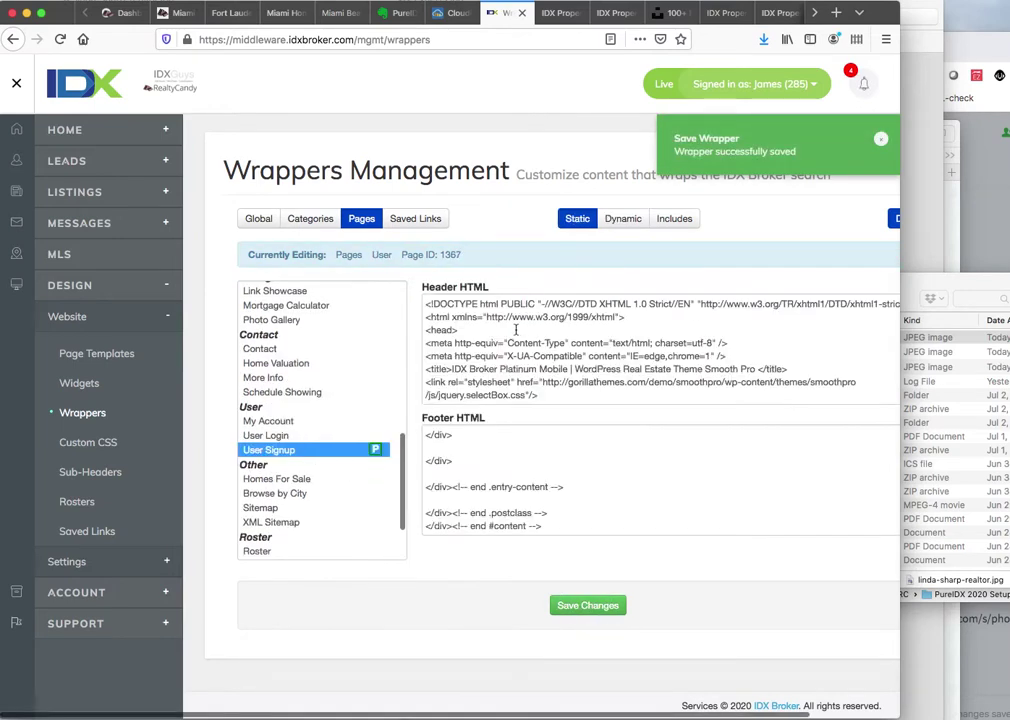
pyautogui.click(620, 220)
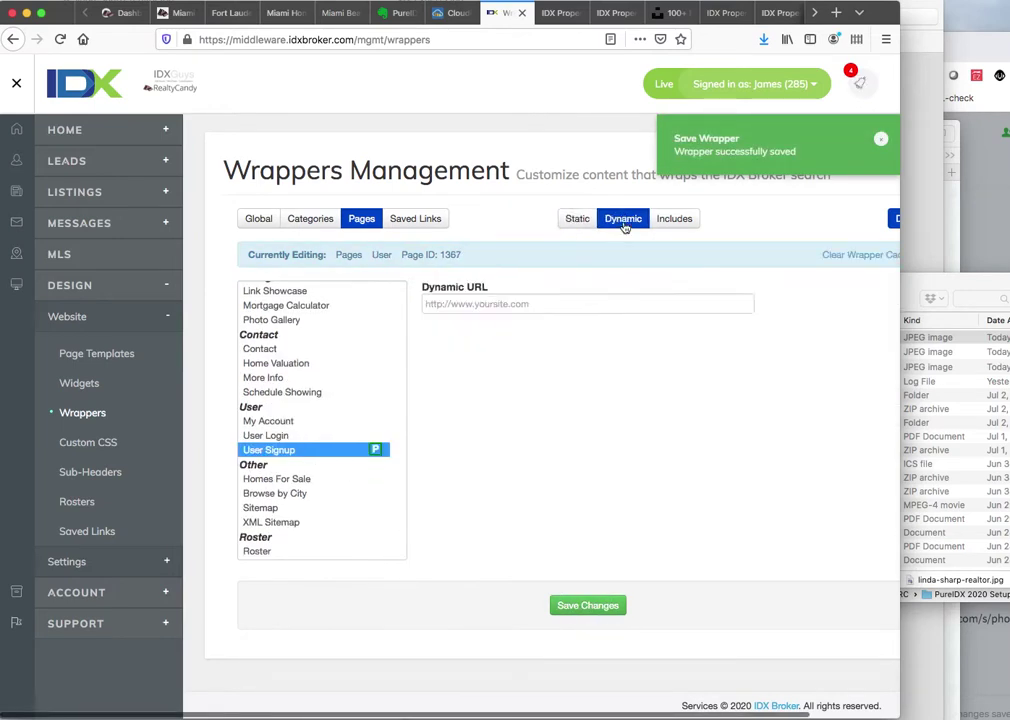
pyautogui.click(586, 607)
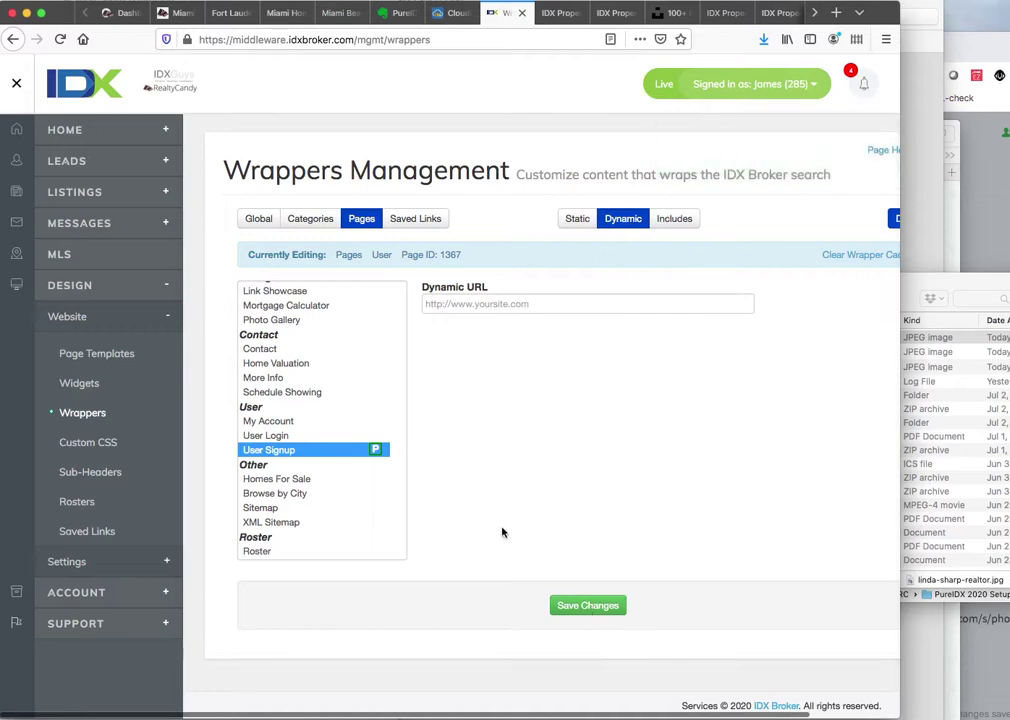
pyautogui.scroll(-3, 356, 478)
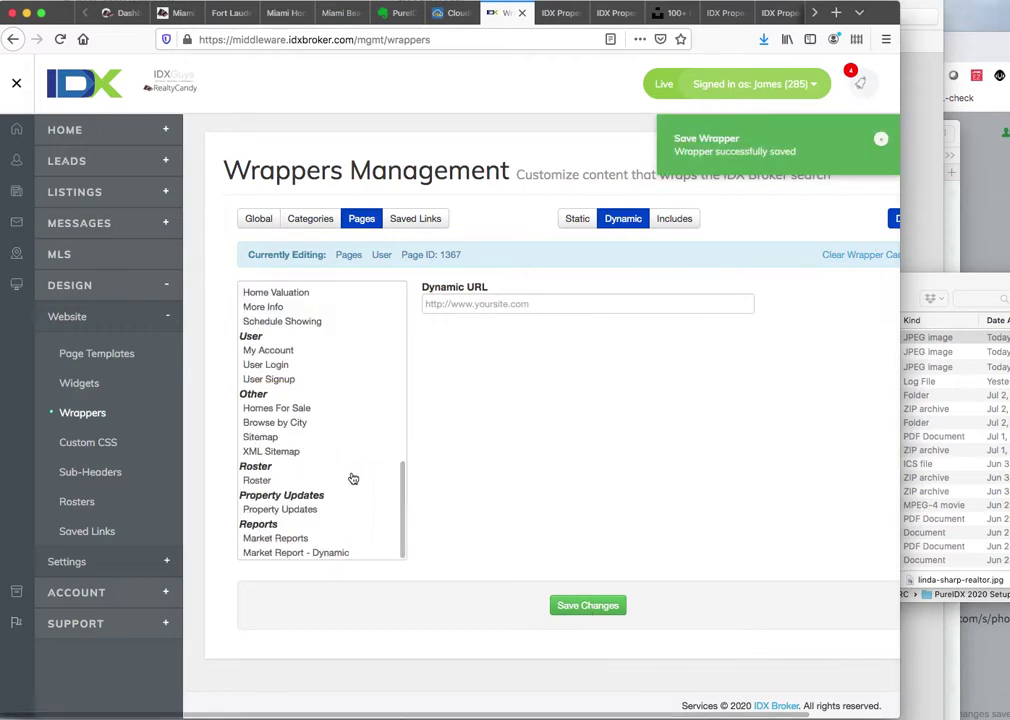
pyautogui.scroll(2, 352, 478)
pyautogui.scroll(5, 352, 478)
pyautogui.click(415, 218)
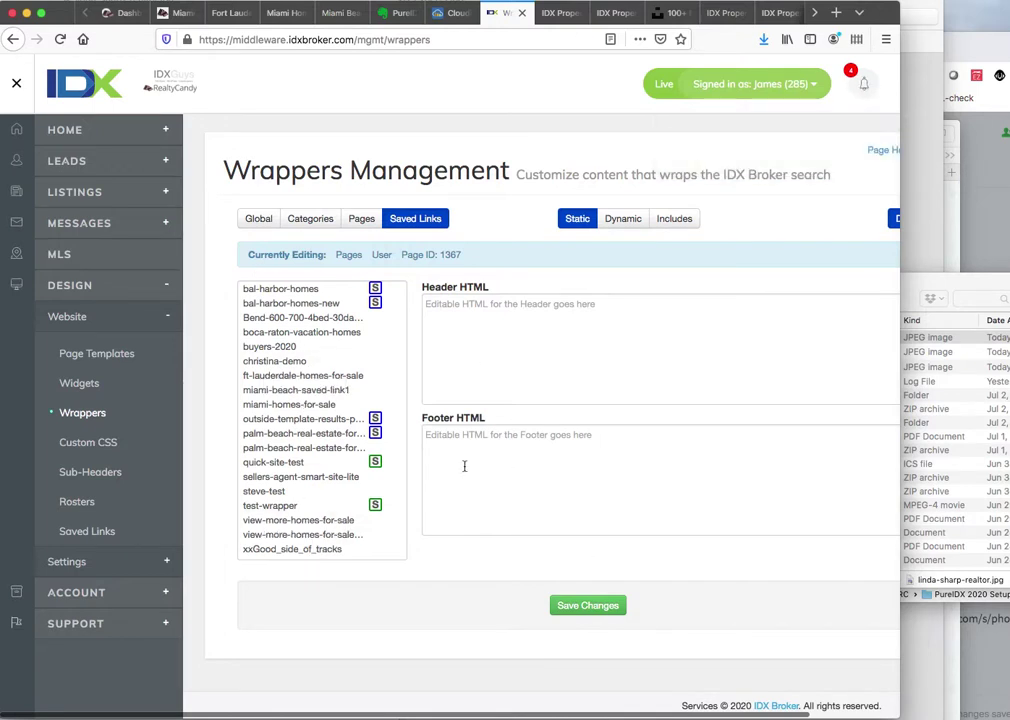
pyautogui.click(259, 218)
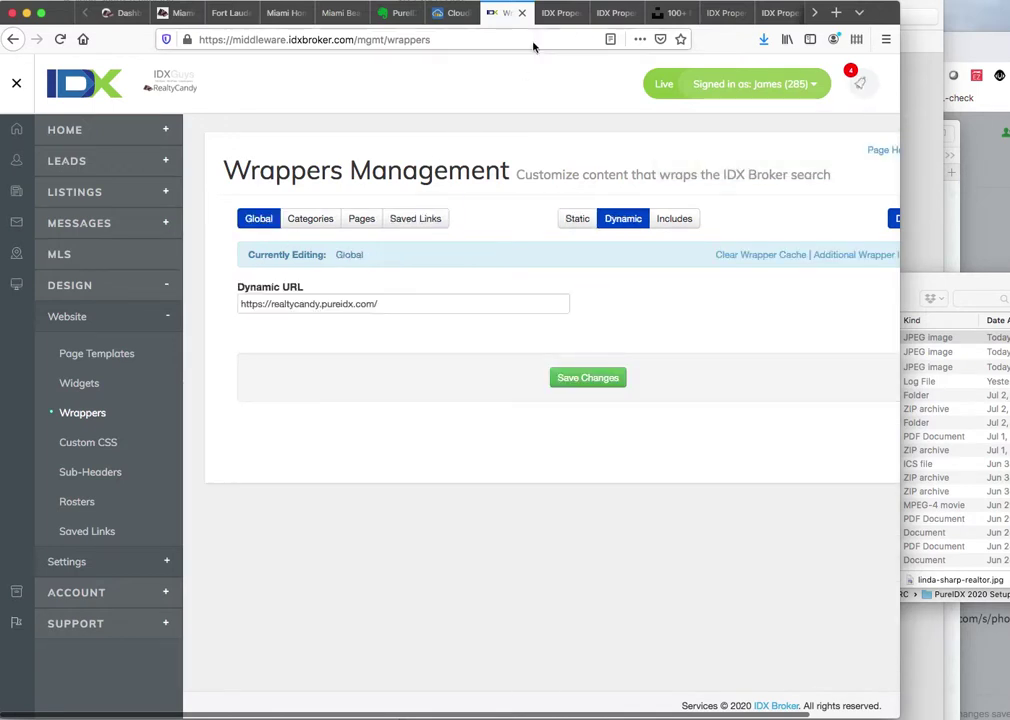
pyautogui.click(556, 14)
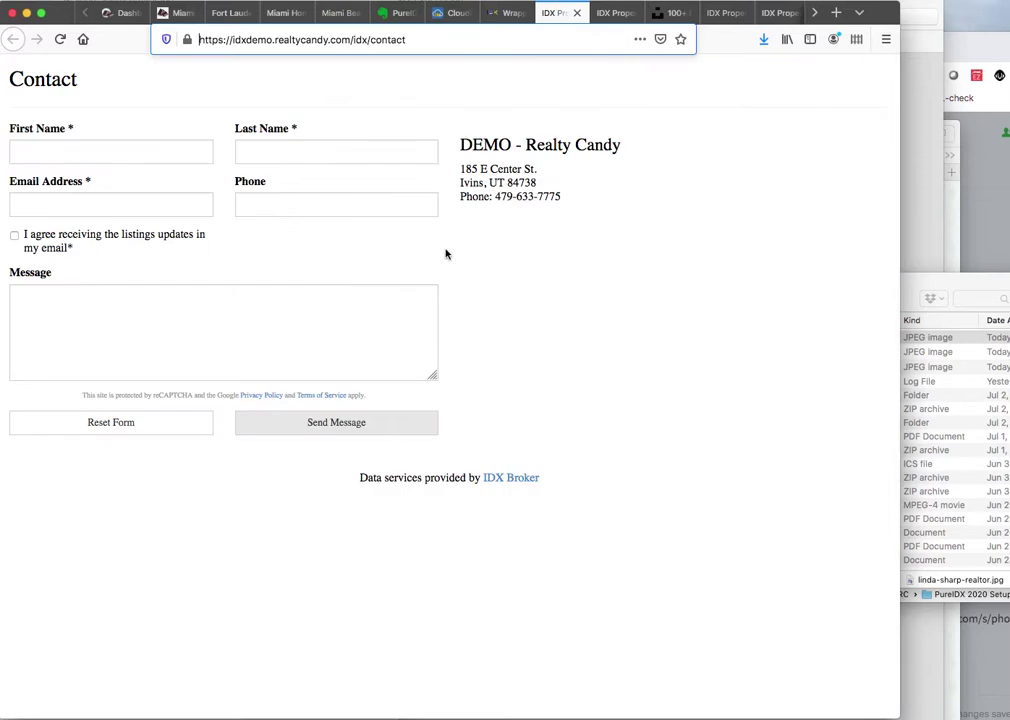
pyautogui.press('super+r')
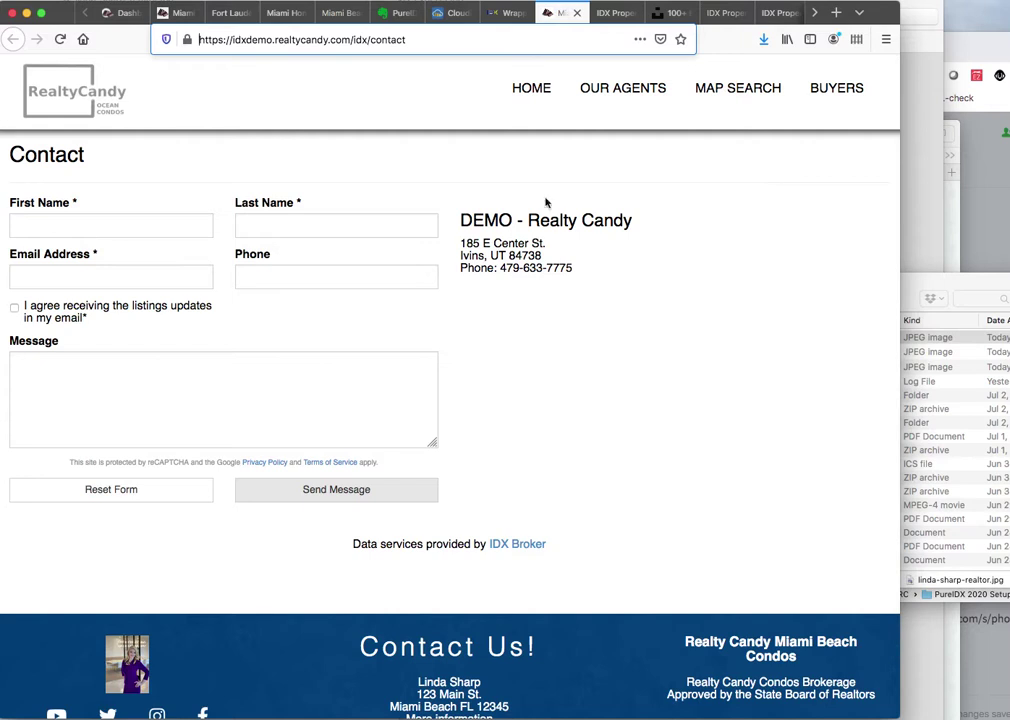
pyautogui.click(636, 96)
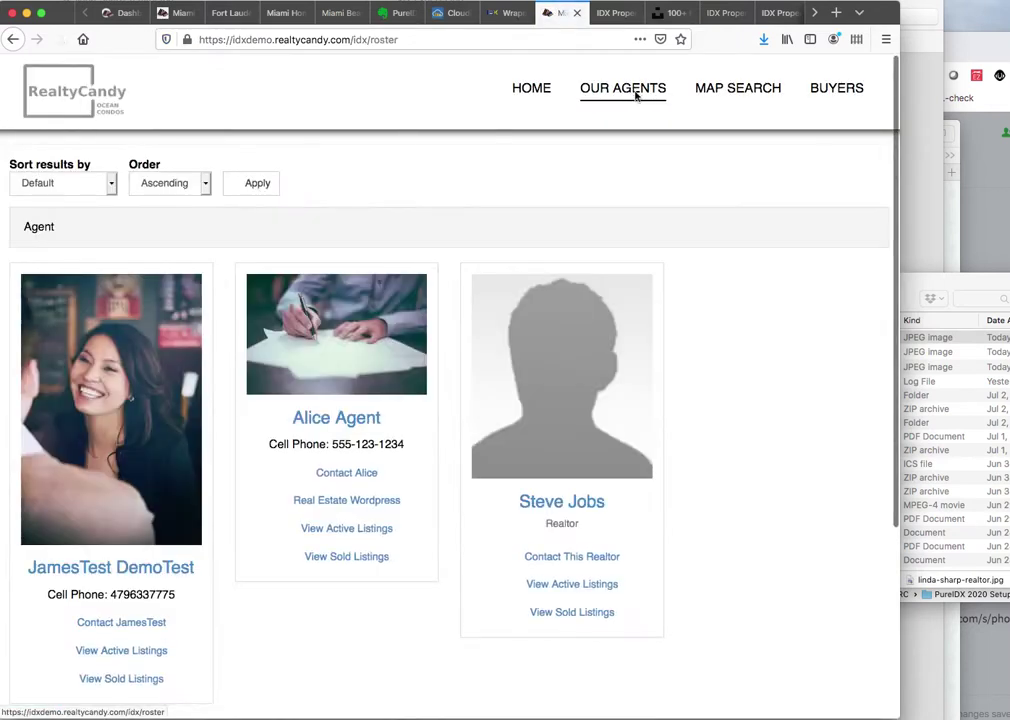
pyautogui.click(840, 98)
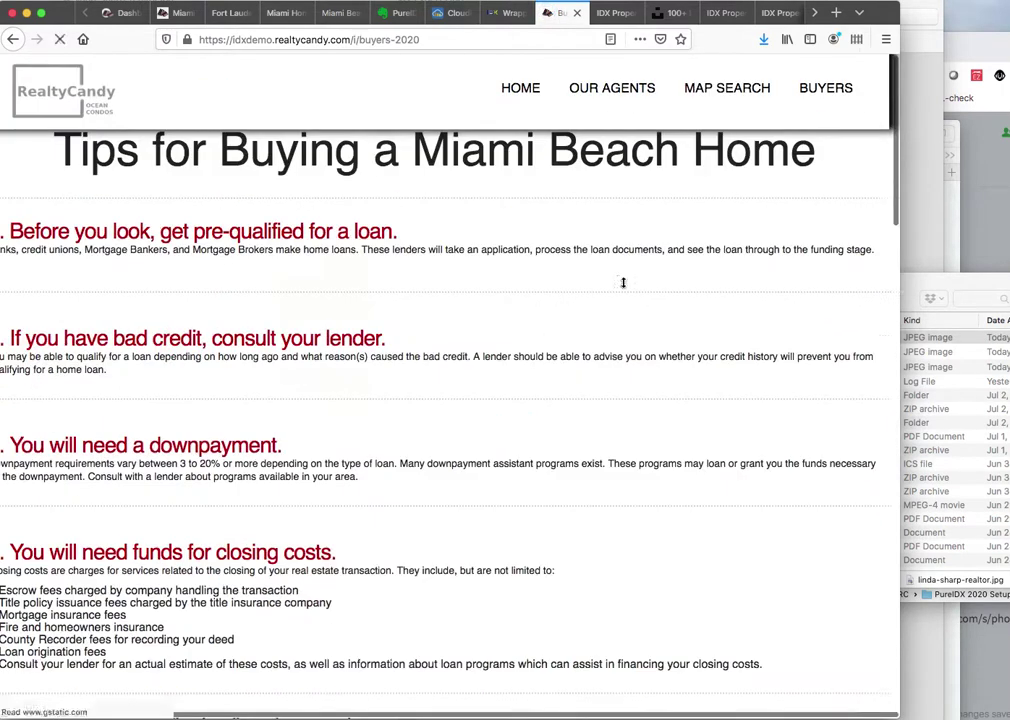
pyautogui.press('super+2')
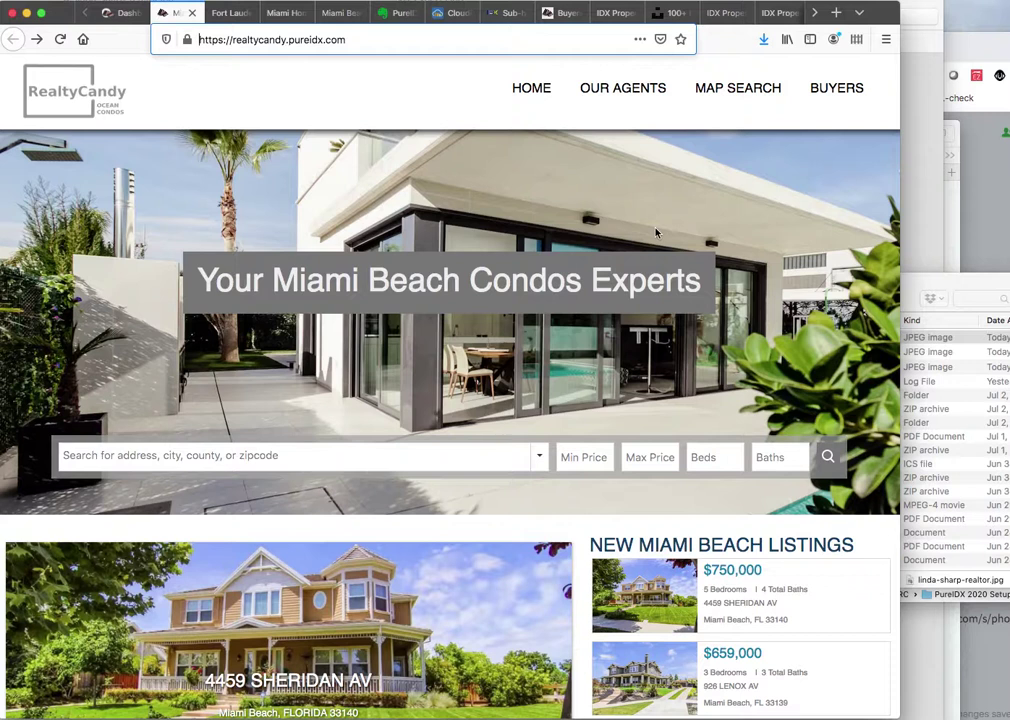
pyautogui.scroll(-8, 657, 233)
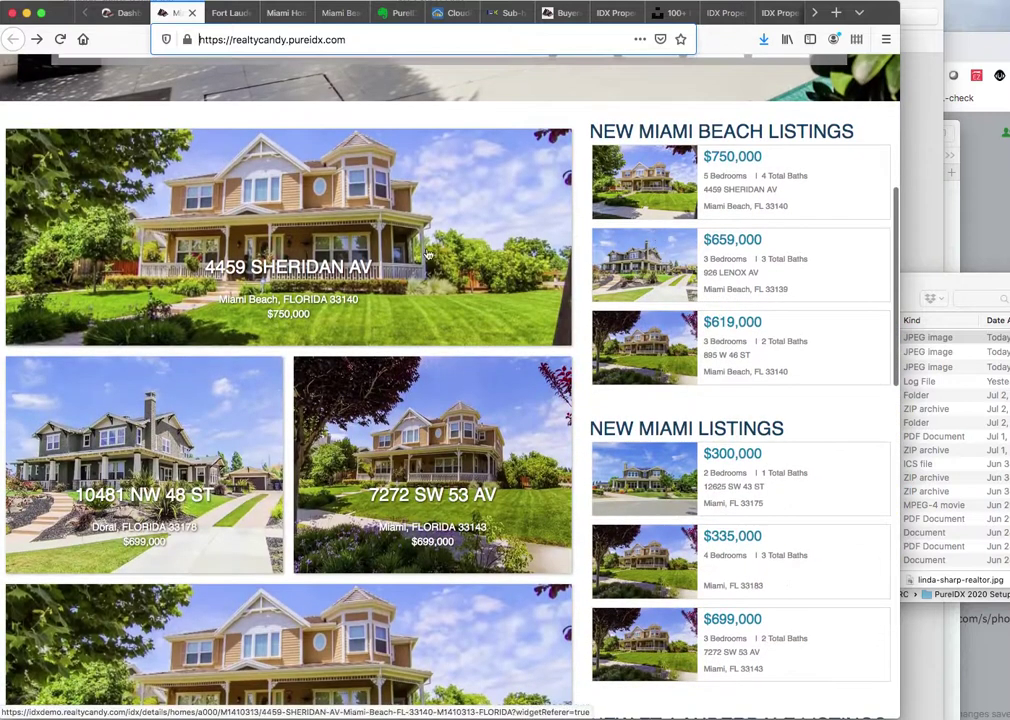
pyautogui.click(410, 256)
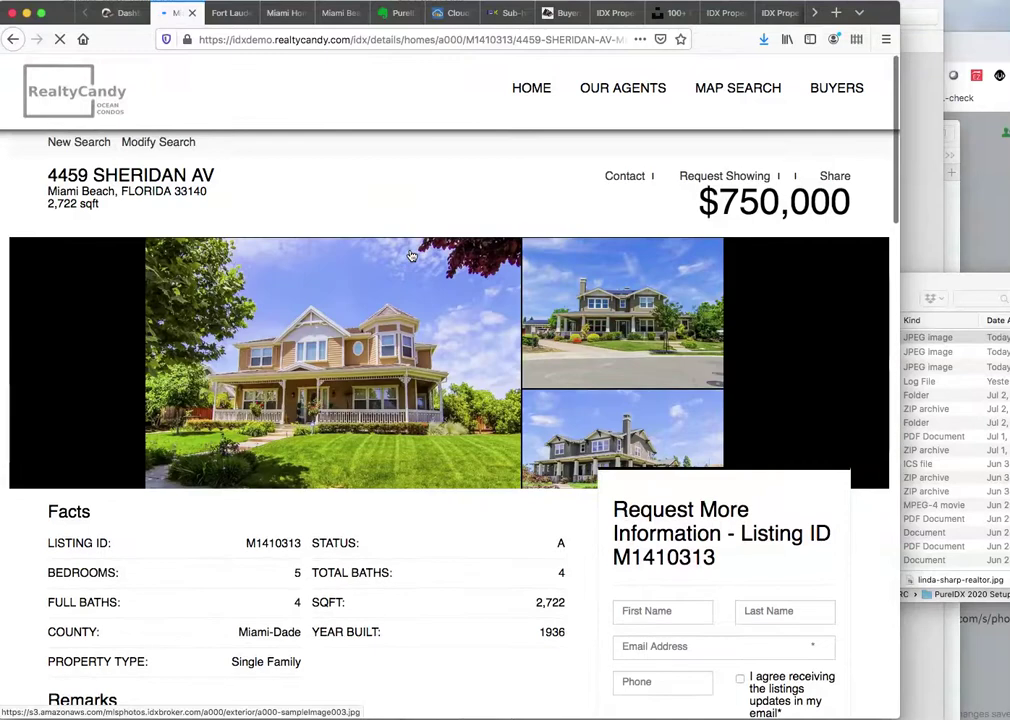
pyautogui.scroll(-15, 410, 256)
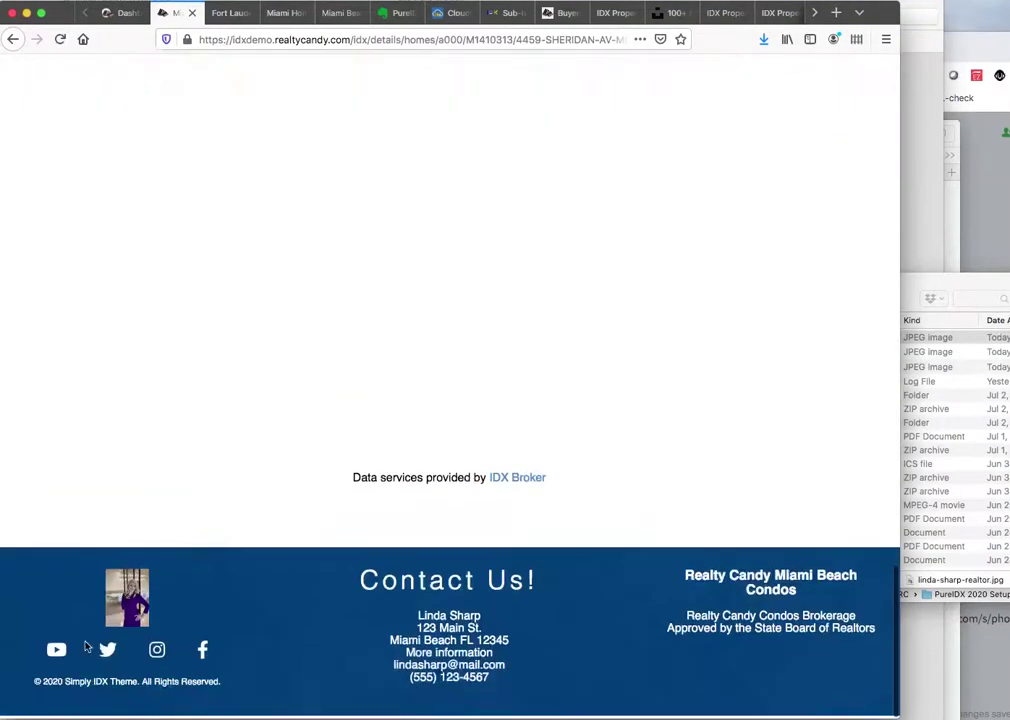
pyautogui.scroll(15, 512, 286)
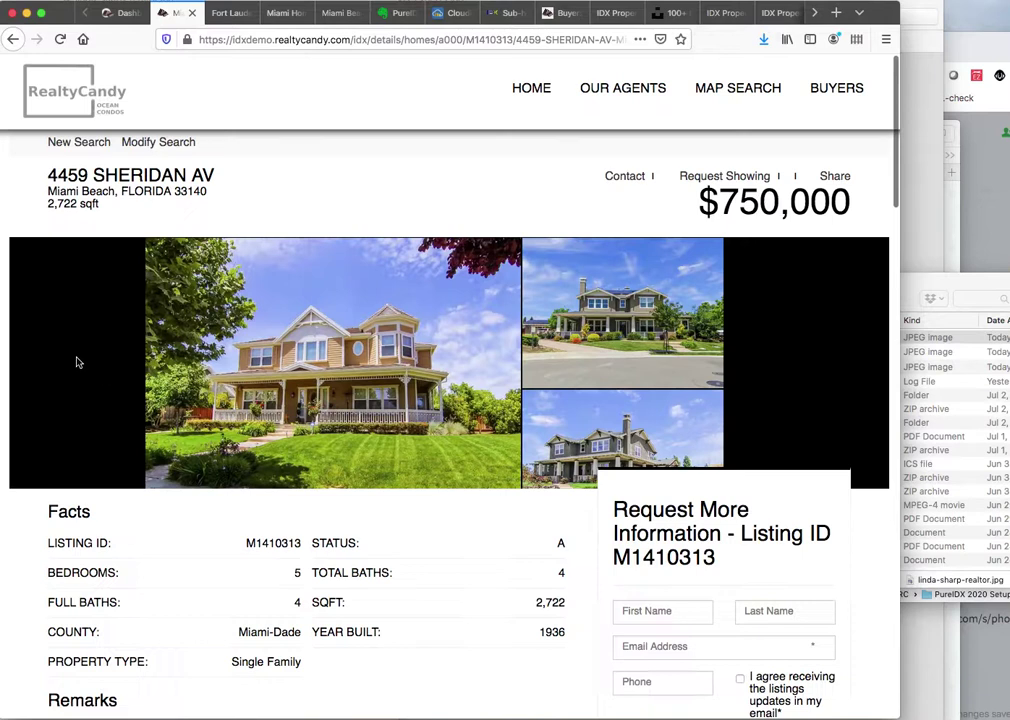
# - Show the PureIDX dashboard's Setup tab with its IDX Broker and primary domain settings
pyautogui.hotkey('ctrl', 'shift', 'Tab')
pyautogui.scroll(4, 364, 252)
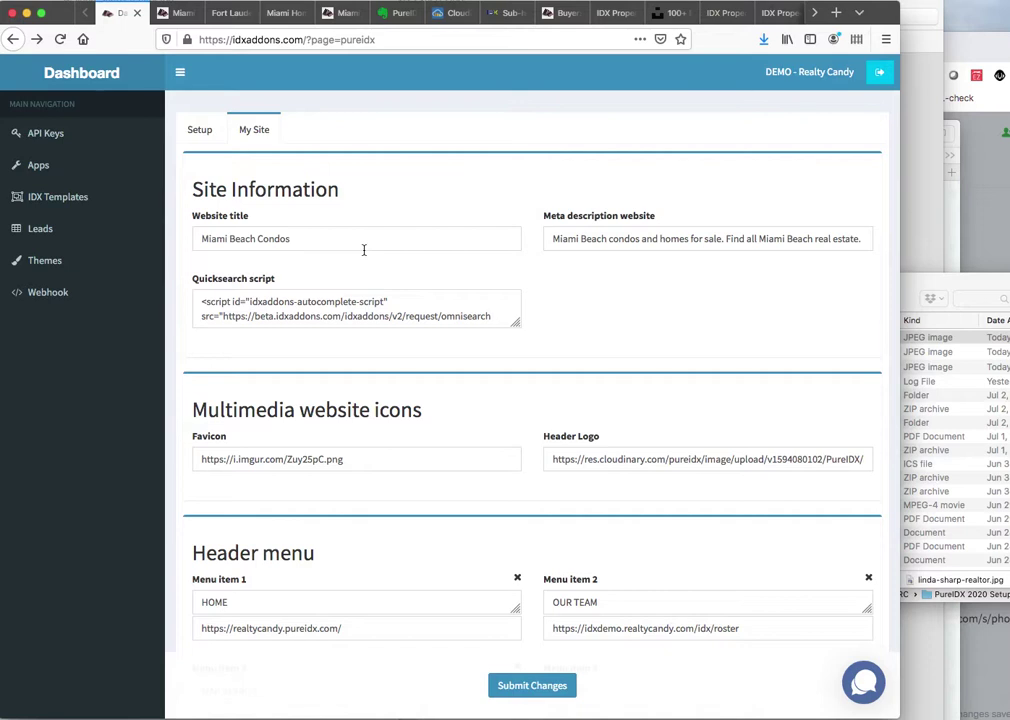
pyautogui.click(201, 129)
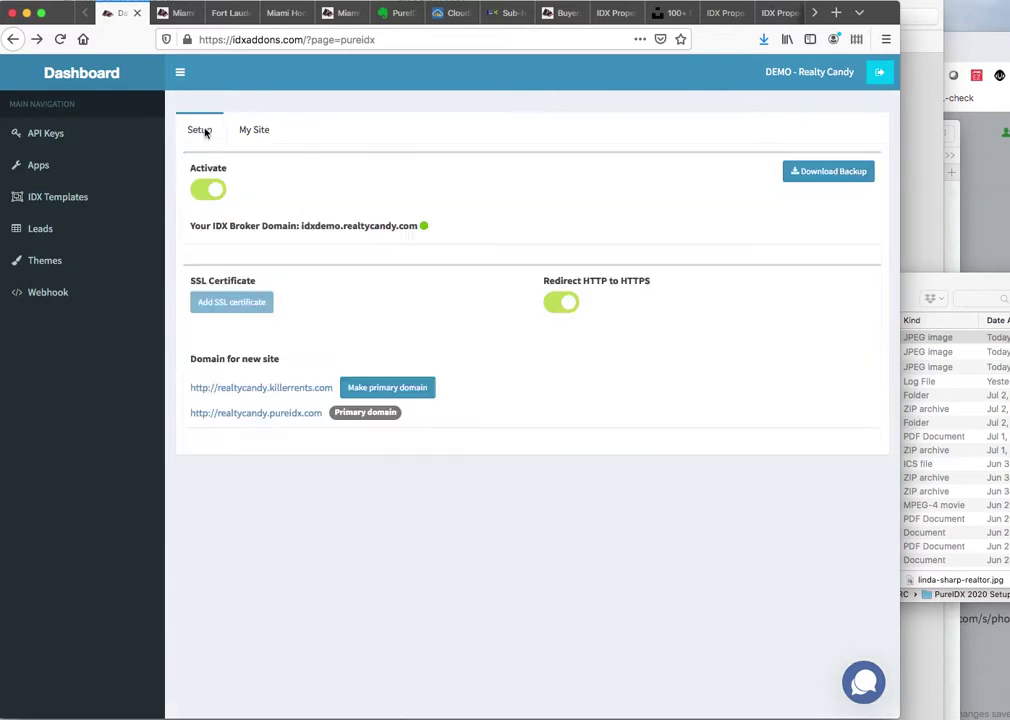